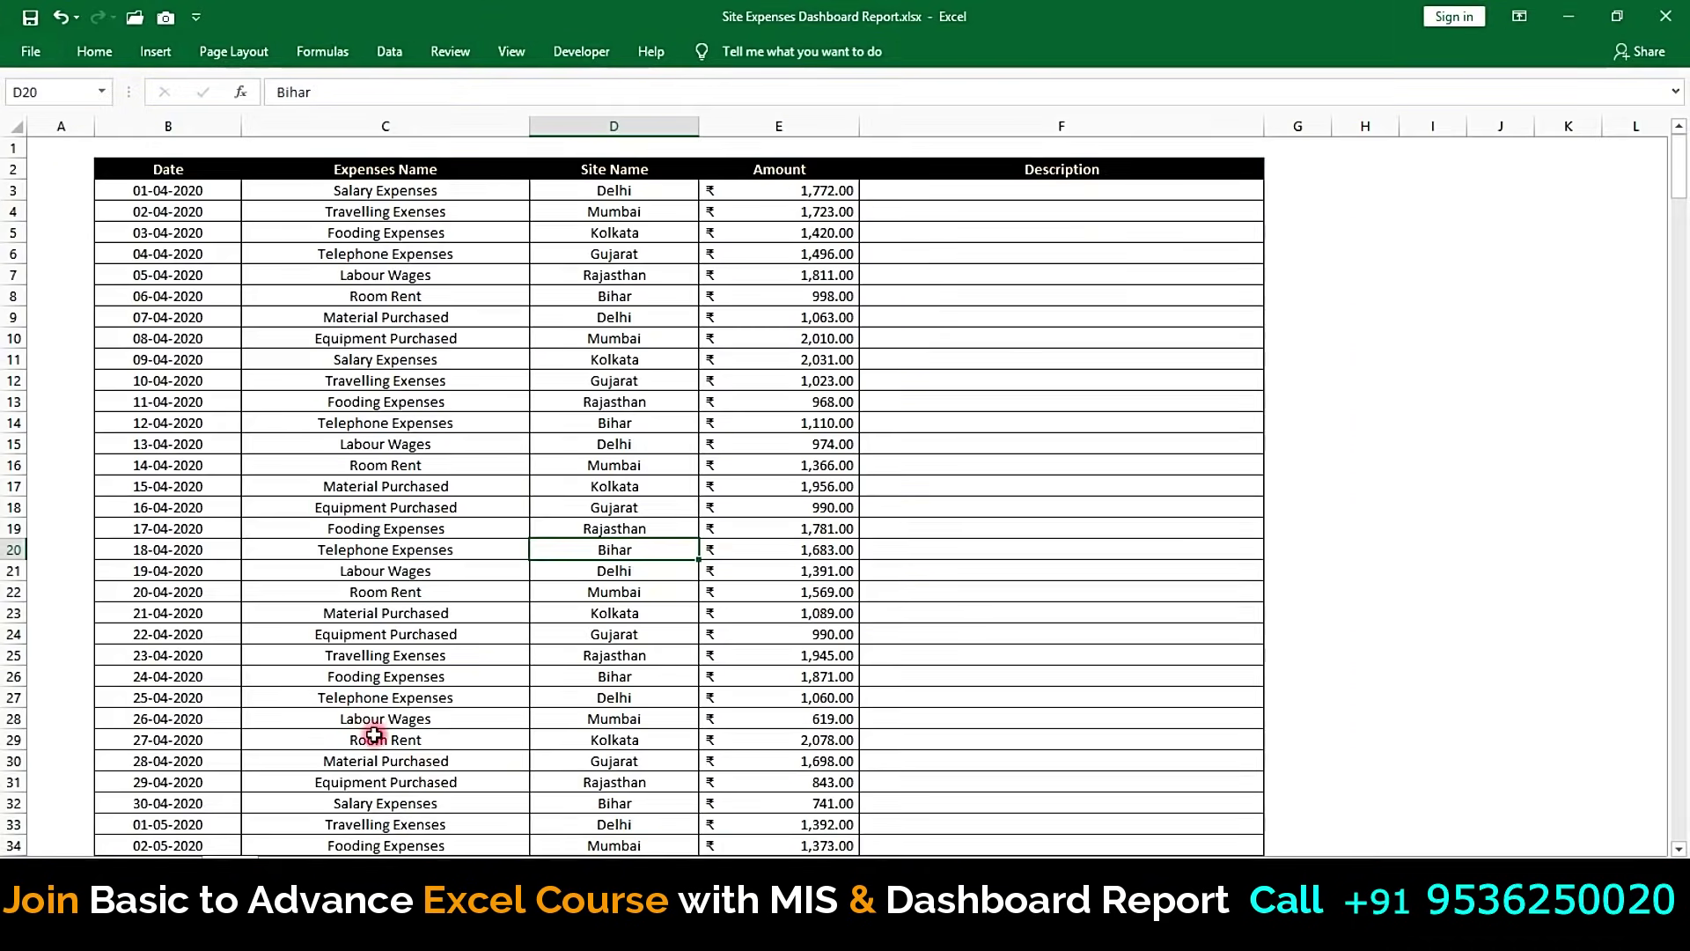
Step: Switch from the Data sheet to the Dashboard sheet to view the slicer, 481551 totals table and chart
{"action": "left_click", "coordinate": [176, 856]}
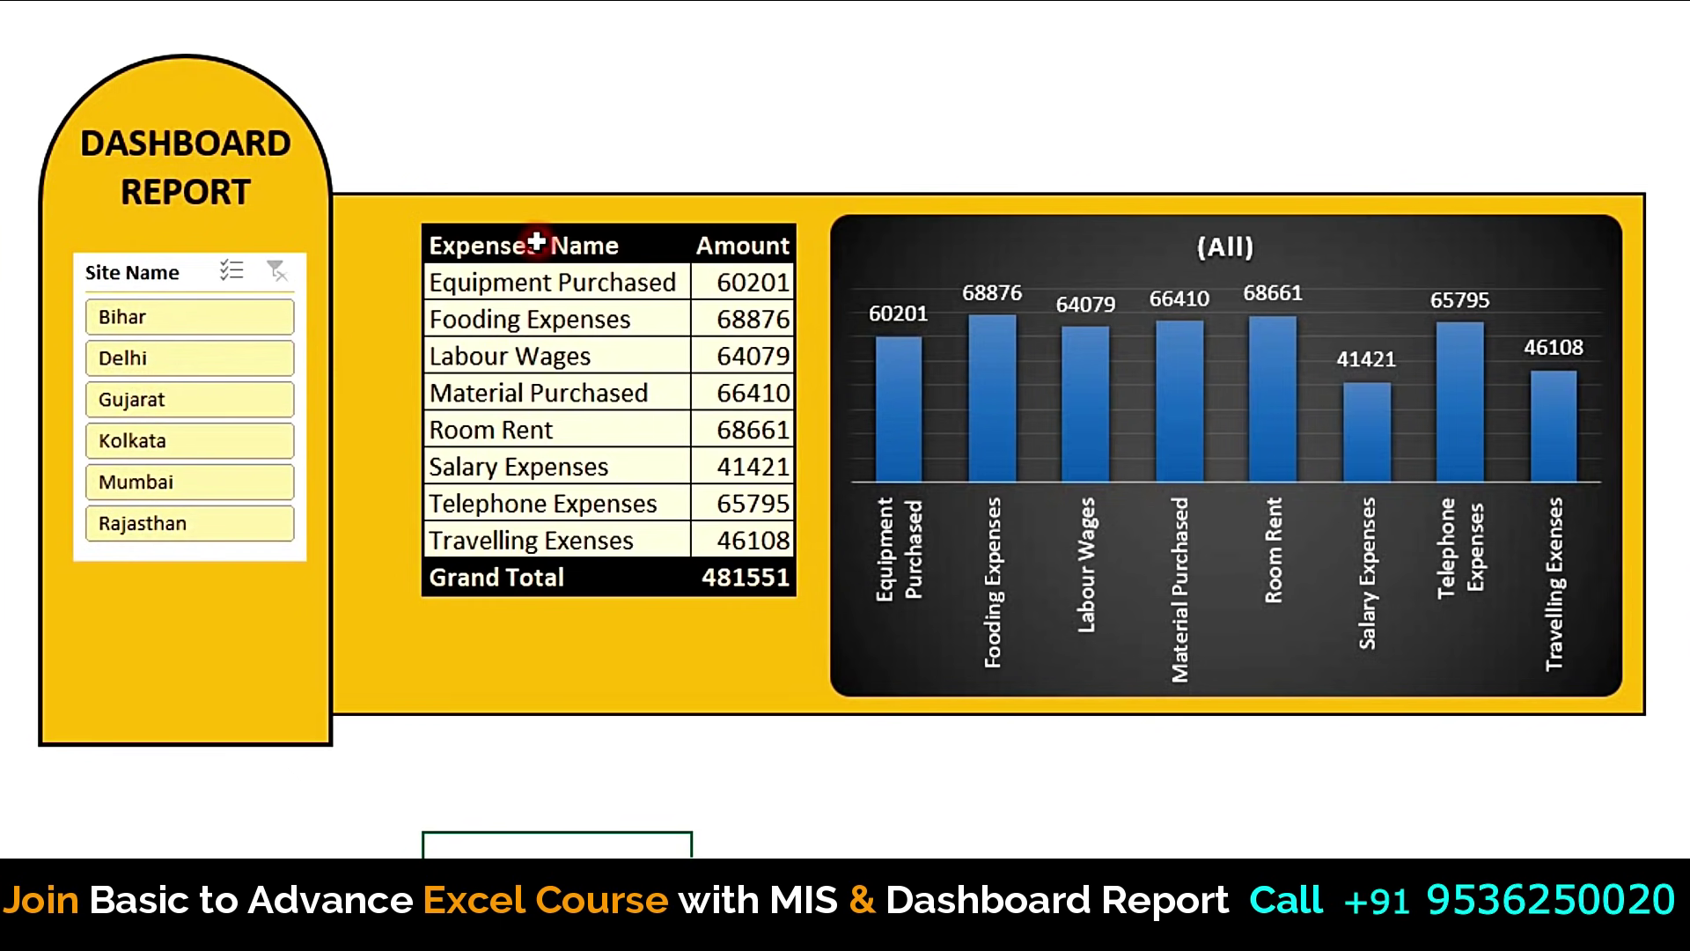
{"action": "left_click_drag", "start_coordinate": [554, 244], "coordinate": [577, 588]}
{"action": "left_click_drag", "start_coordinate": [757, 246], "coordinate": [762, 521]}
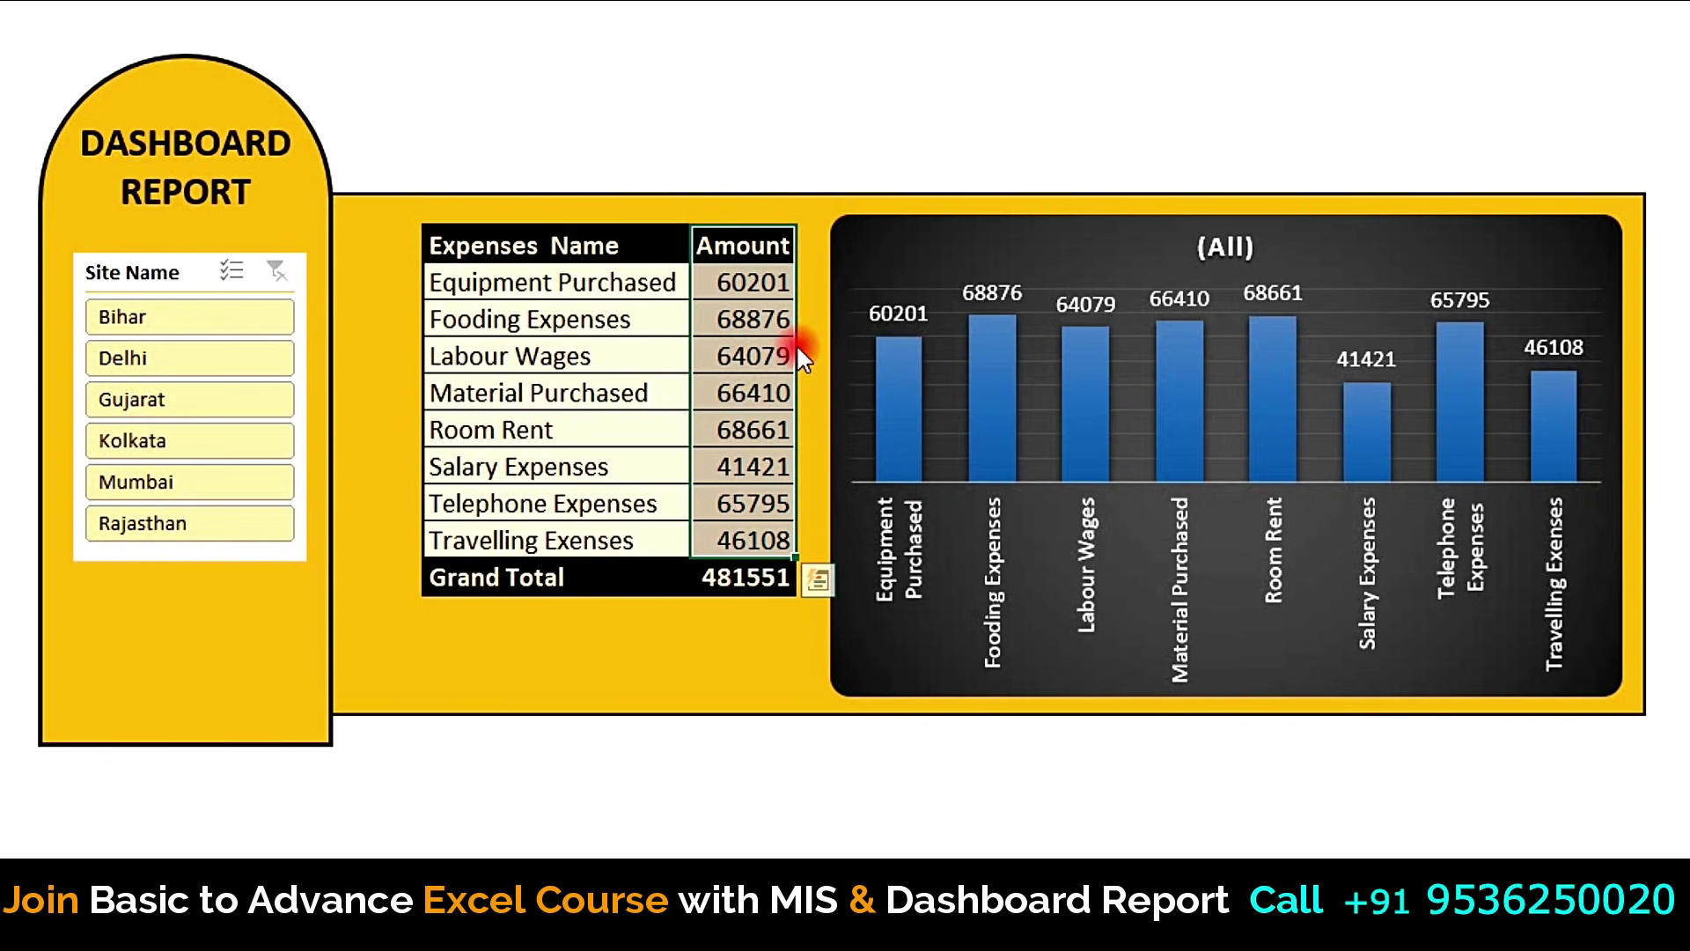
{"action": "left_click", "coordinate": [735, 392]}
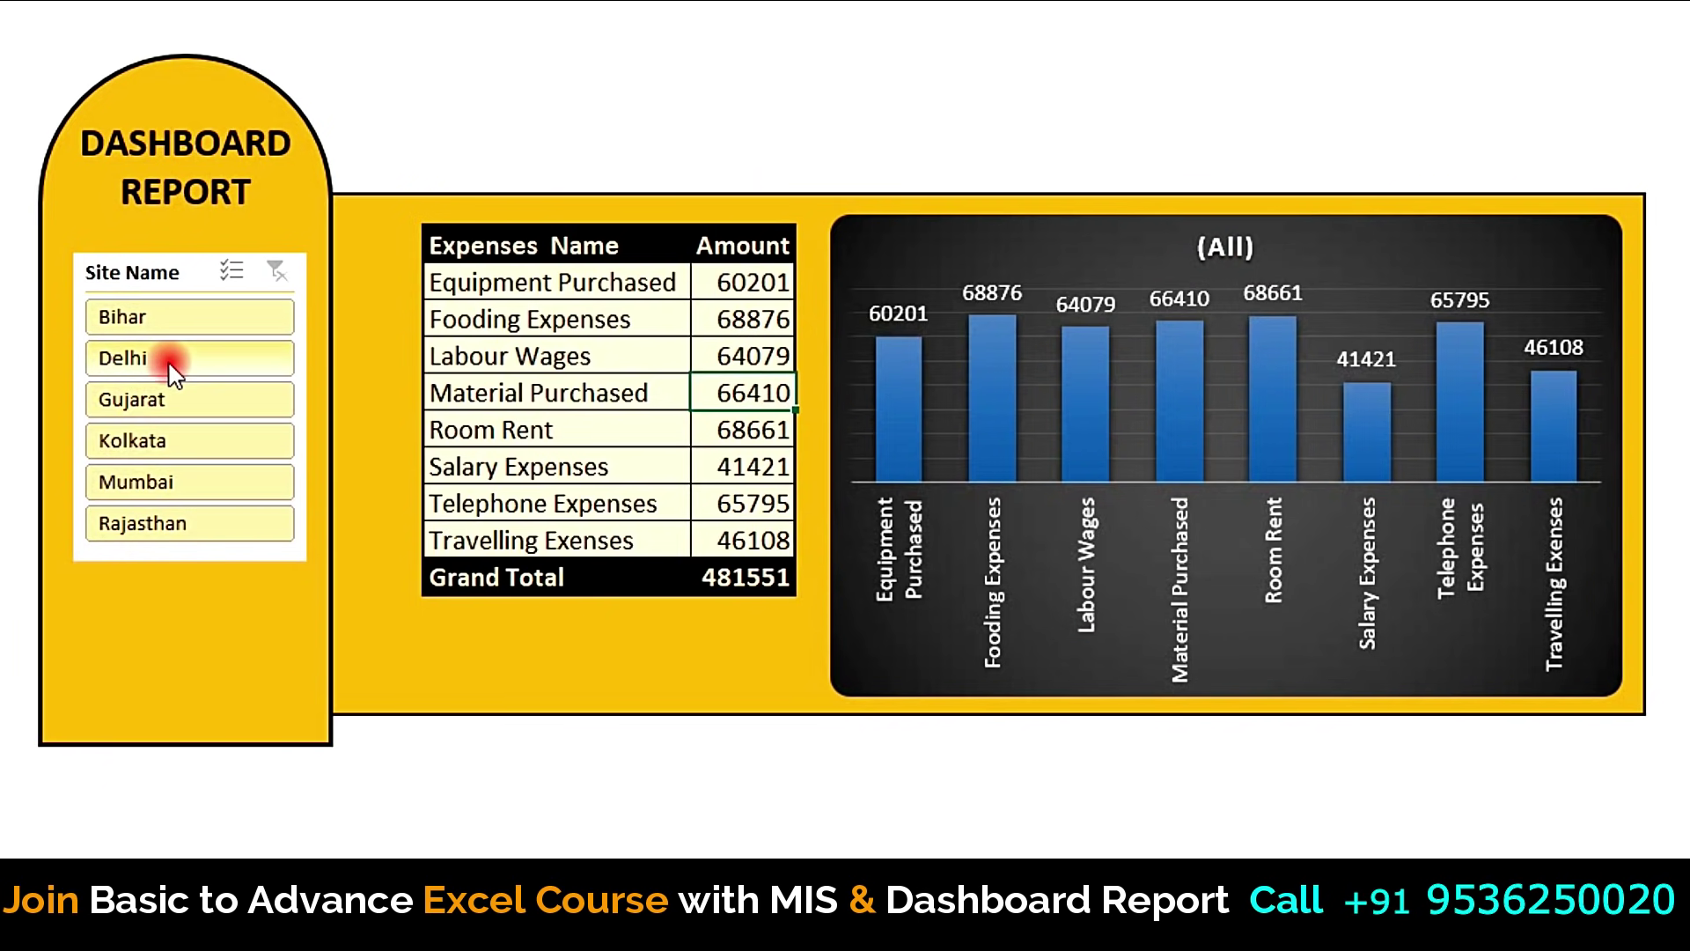
{"action": "left_click", "coordinate": [137, 361]}
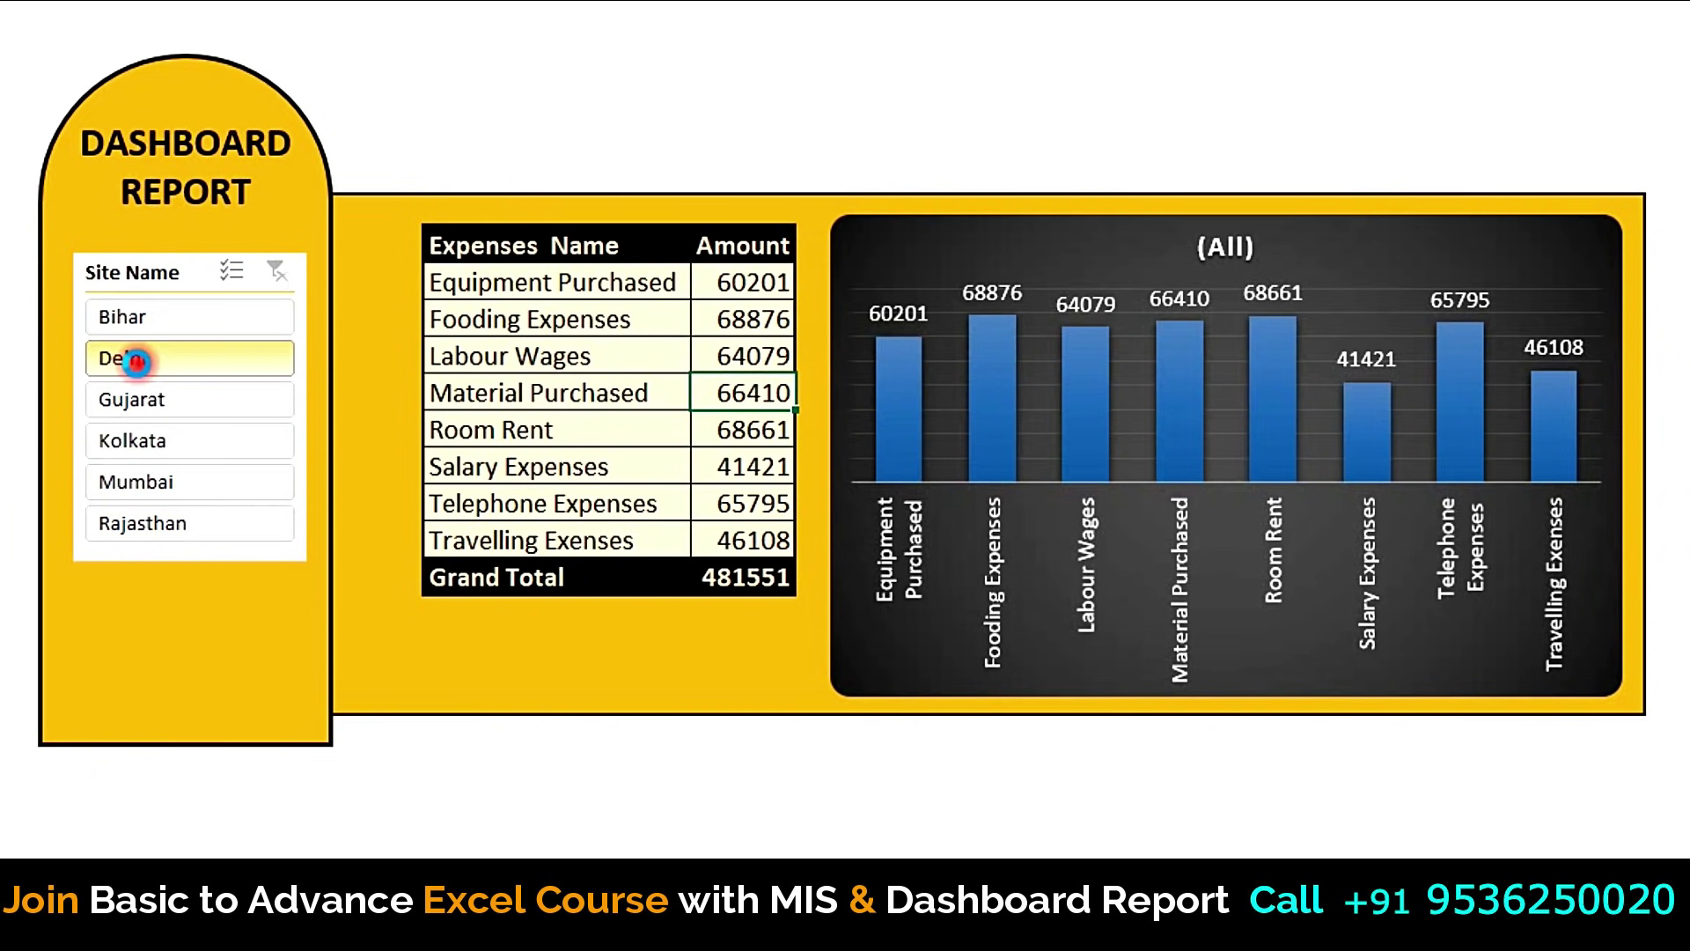
{"action": "left_click_drag", "start_coordinate": [753, 281], "coordinate": [738, 540]}
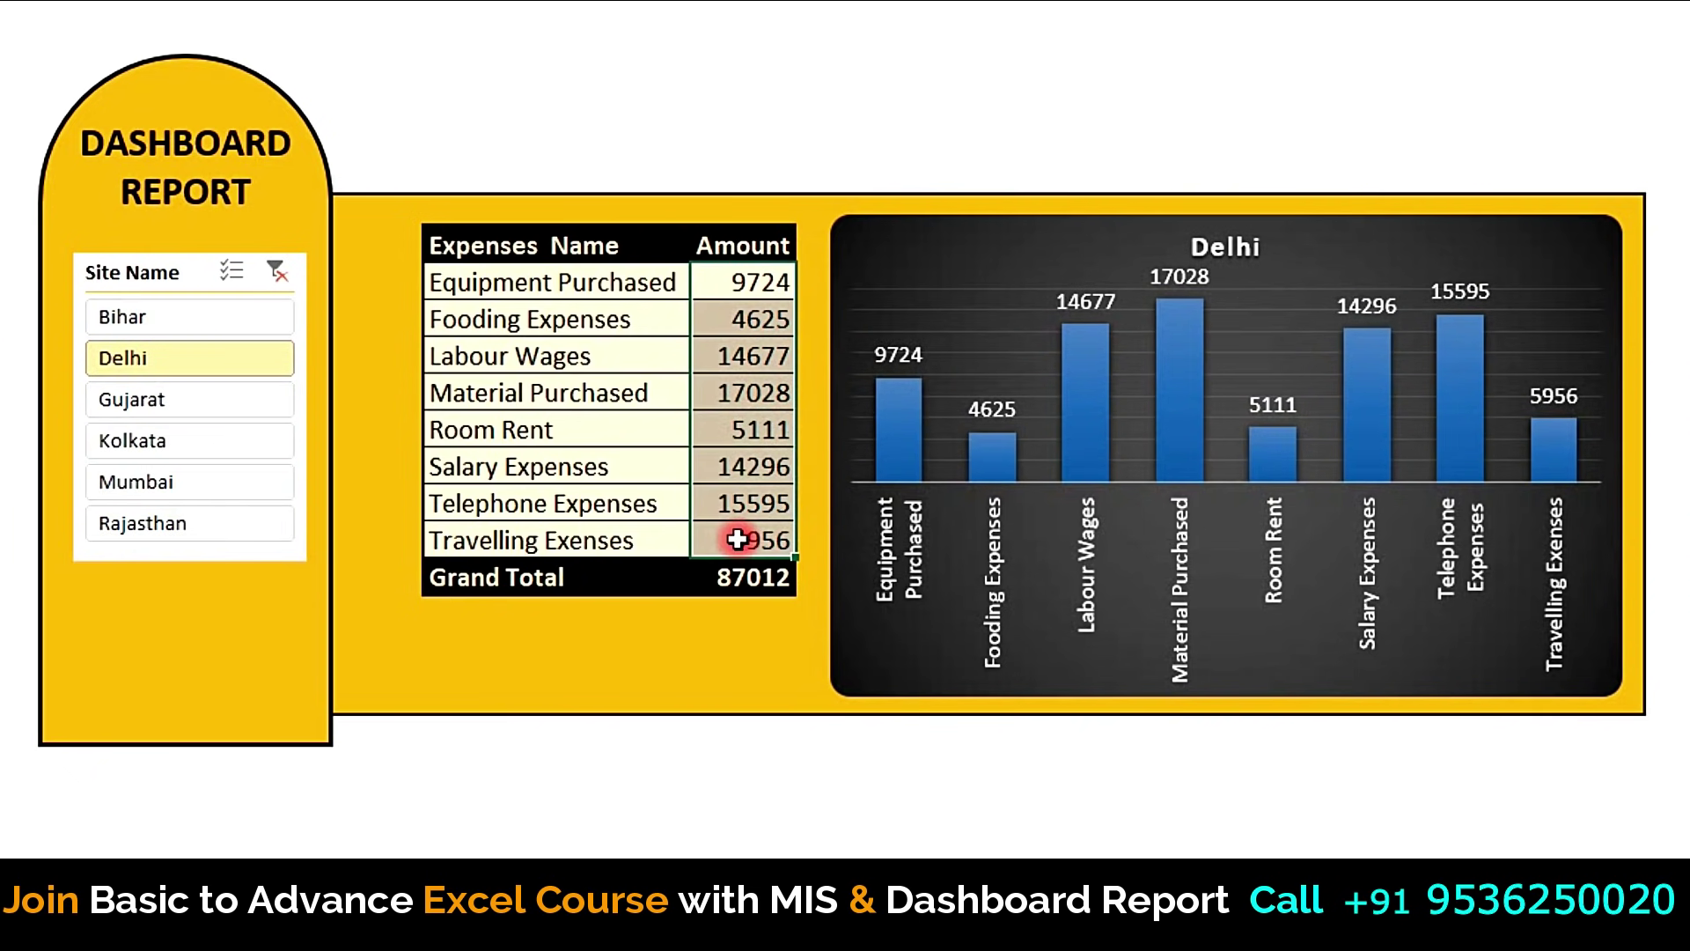
{"action": "left_click", "coordinate": [716, 277]}
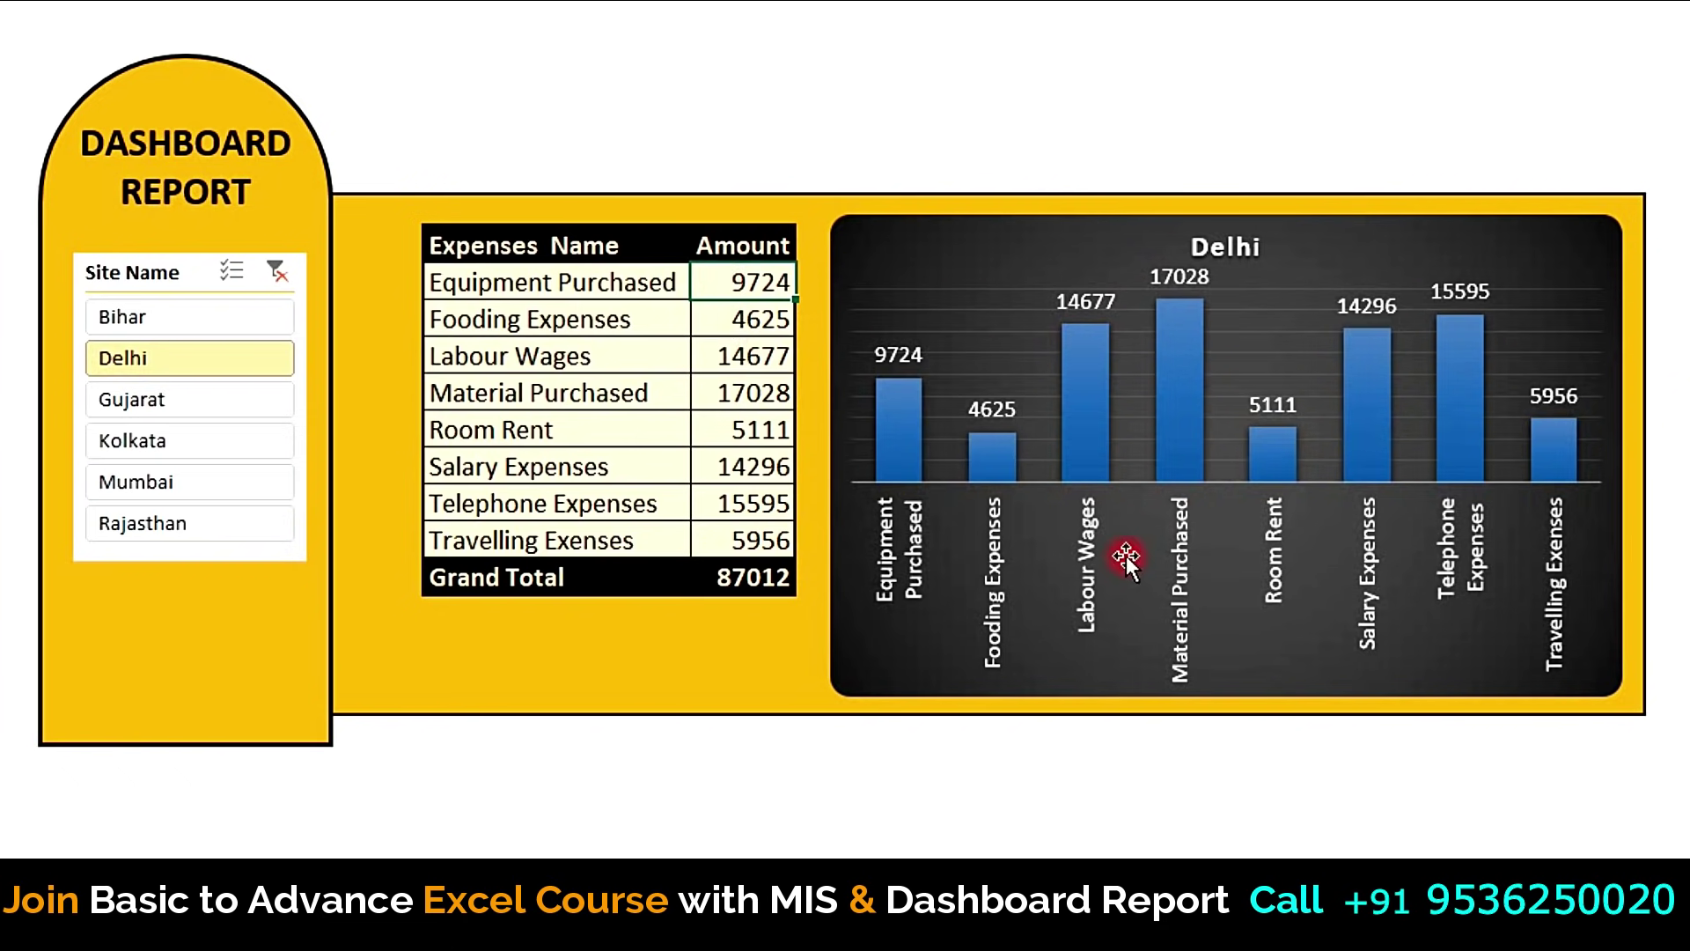
{"action": "left_click", "coordinate": [140, 406]}
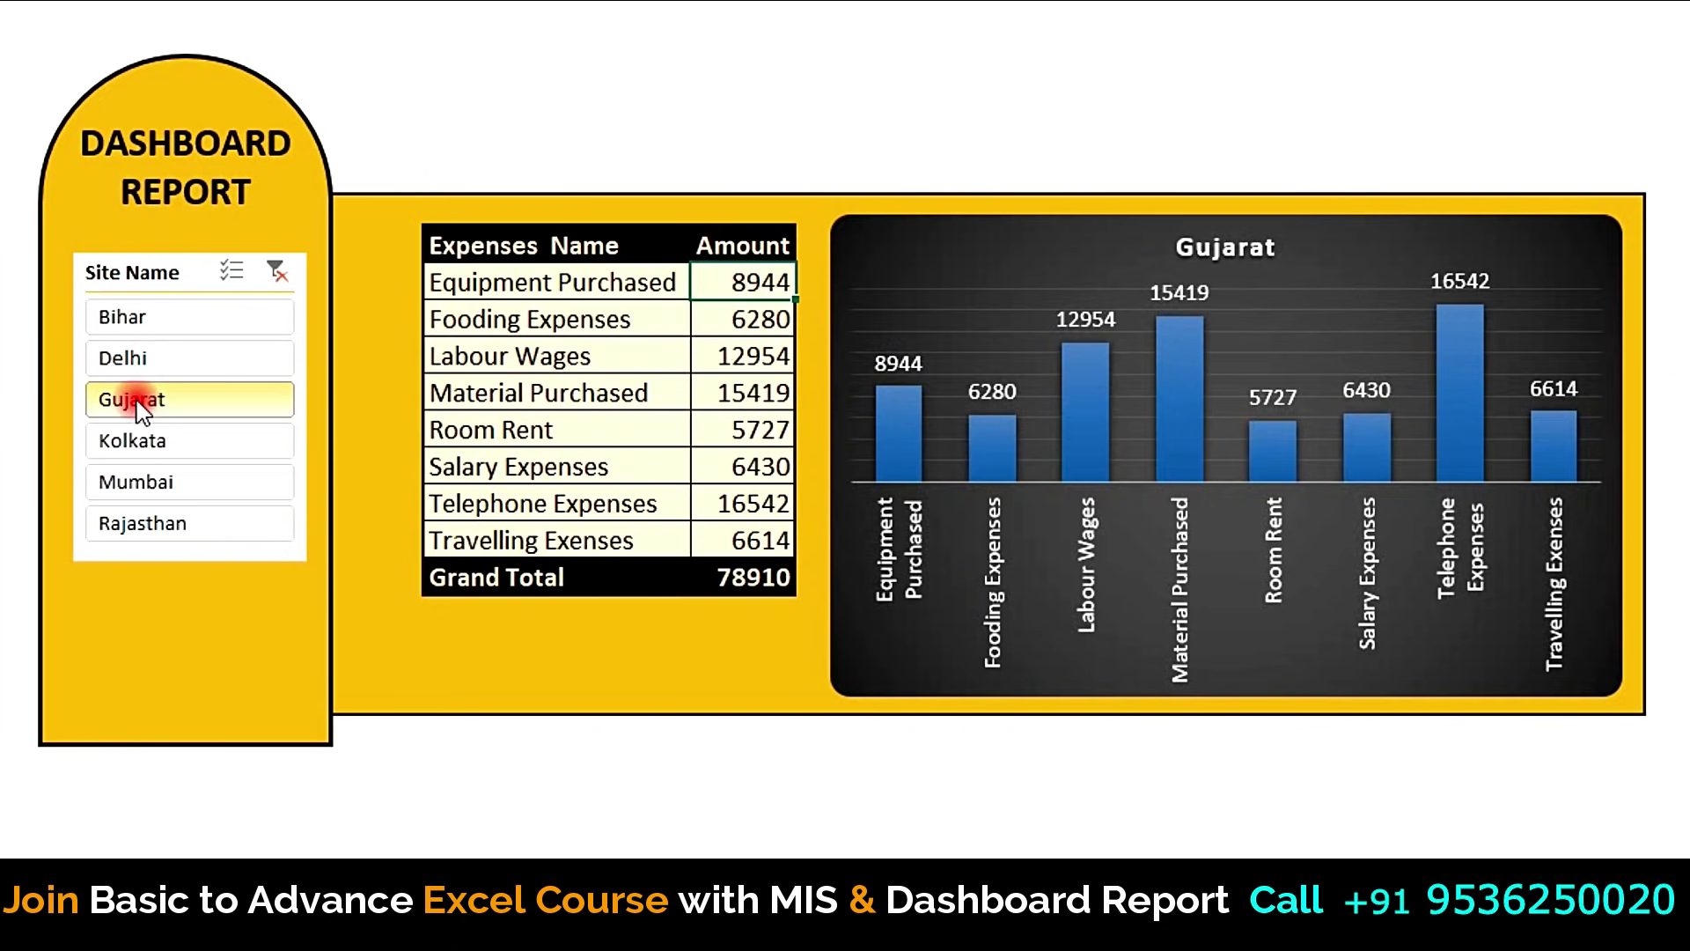
{"action": "left_click", "coordinate": [136, 440]}
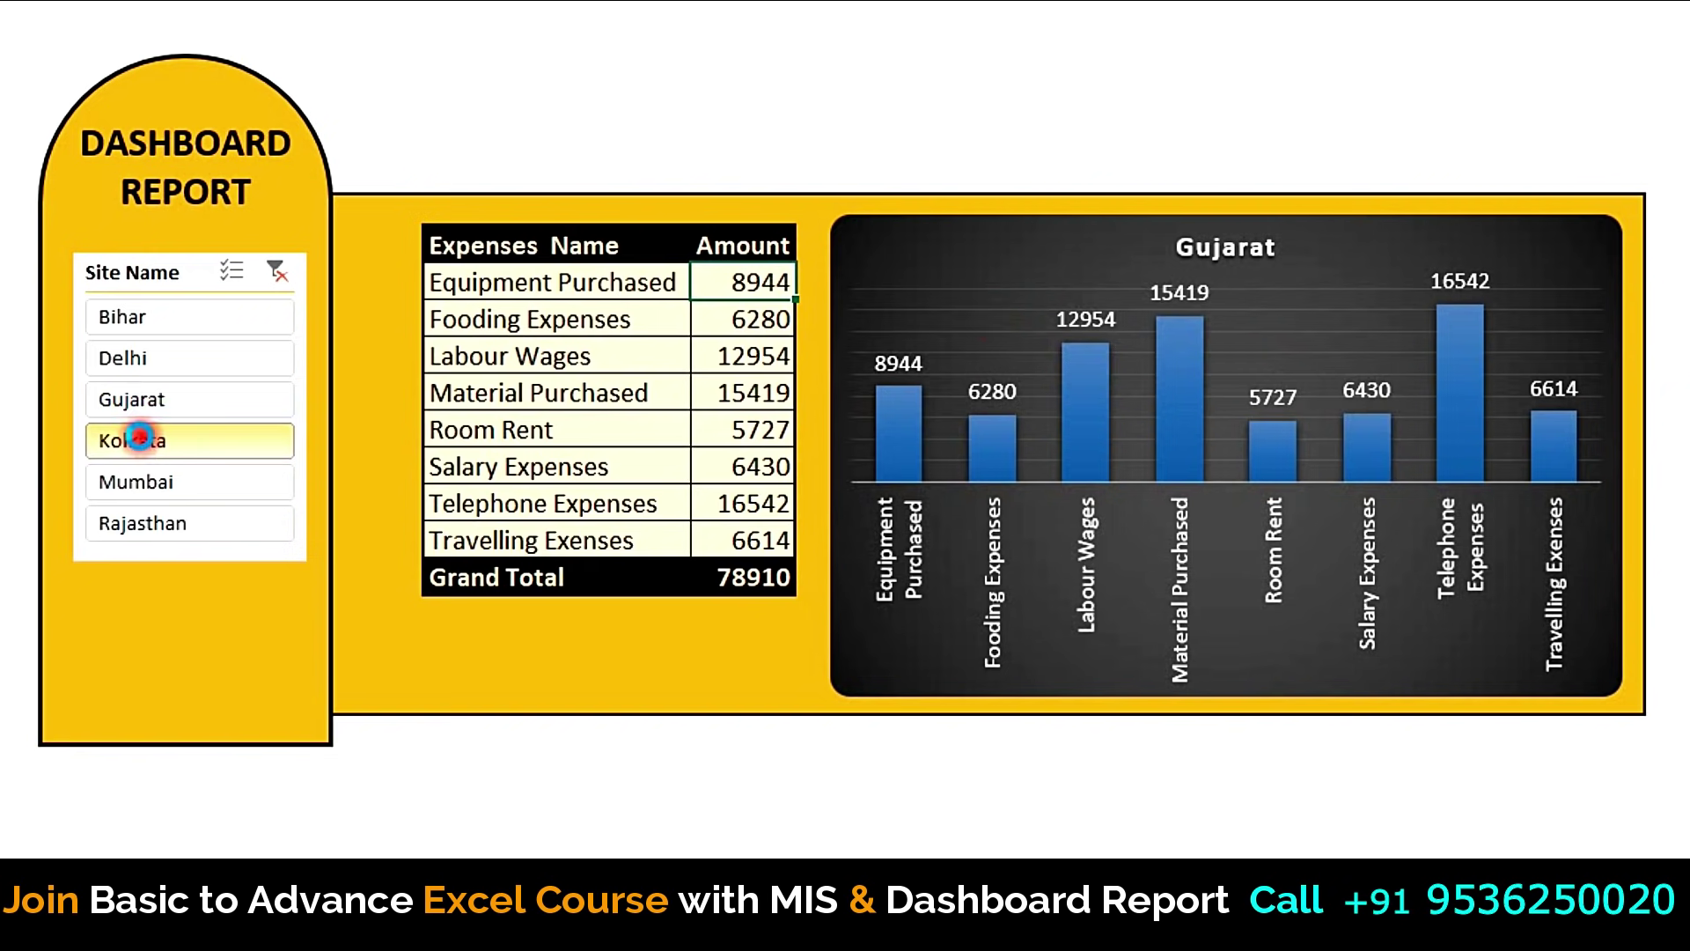
{"action": "left_click", "coordinate": [140, 479]}
{"action": "left_click", "coordinate": [132, 523]}
{"action": "left_click", "coordinate": [145, 358]}
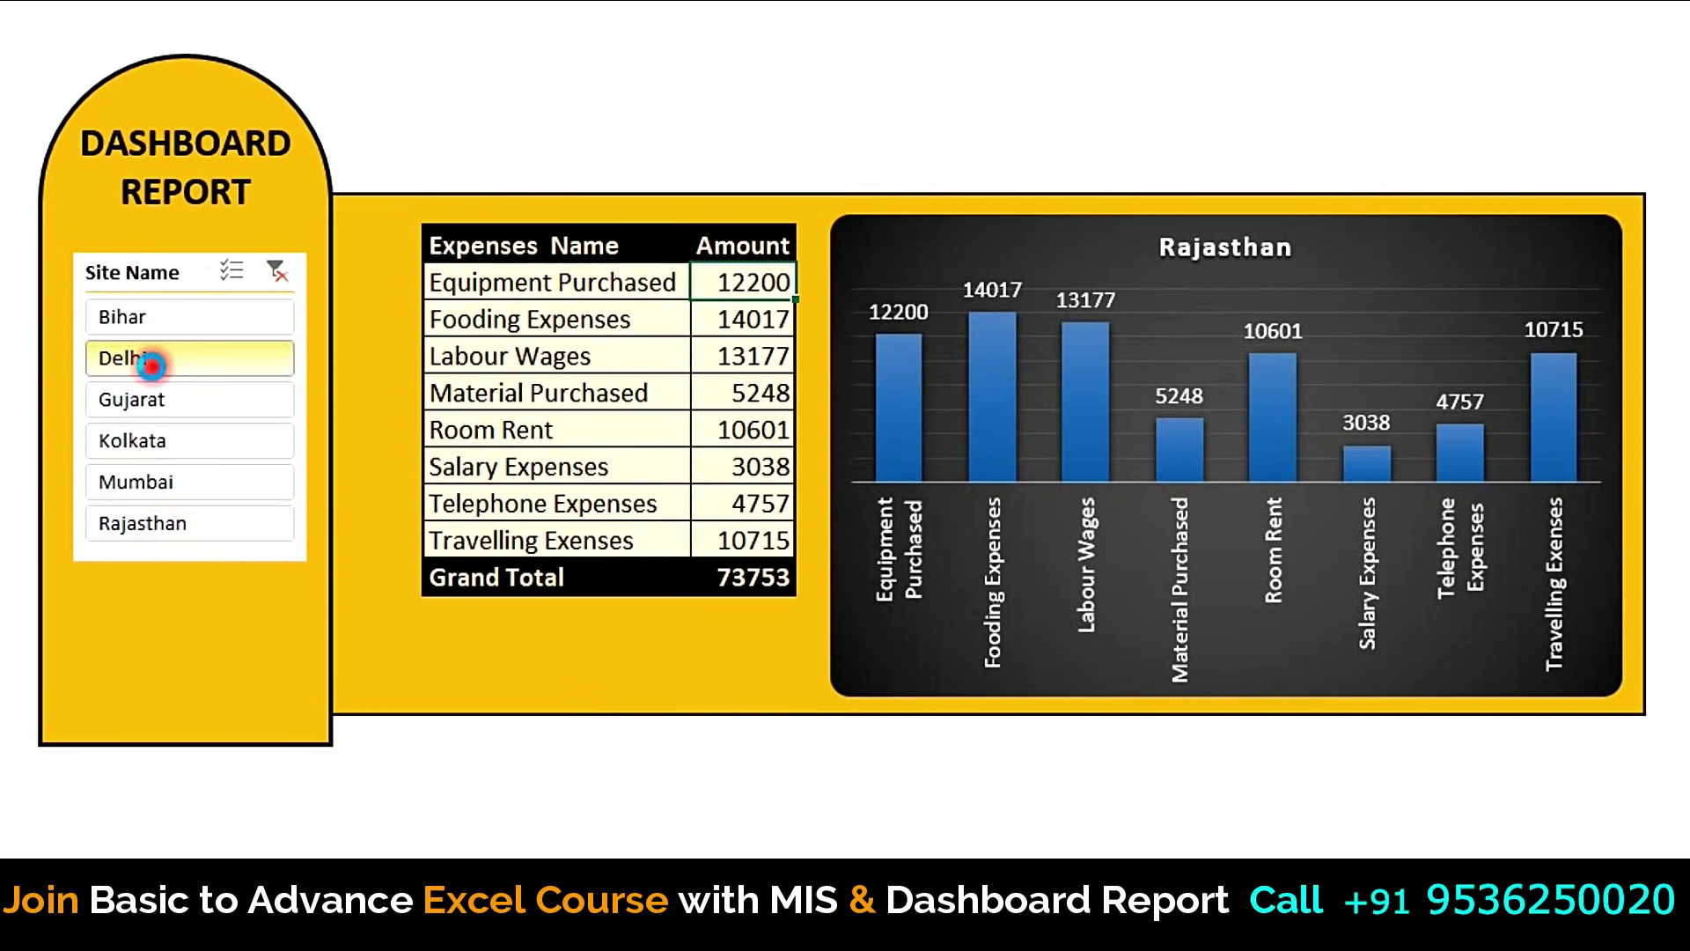
{"action": "left_click", "coordinate": [154, 321]}
{"action": "left_click", "coordinate": [132, 357]}
{"action": "left_click", "coordinate": [132, 398]}
{"action": "left_click", "coordinate": [133, 440]}
{"action": "left_click", "coordinate": [132, 480]}
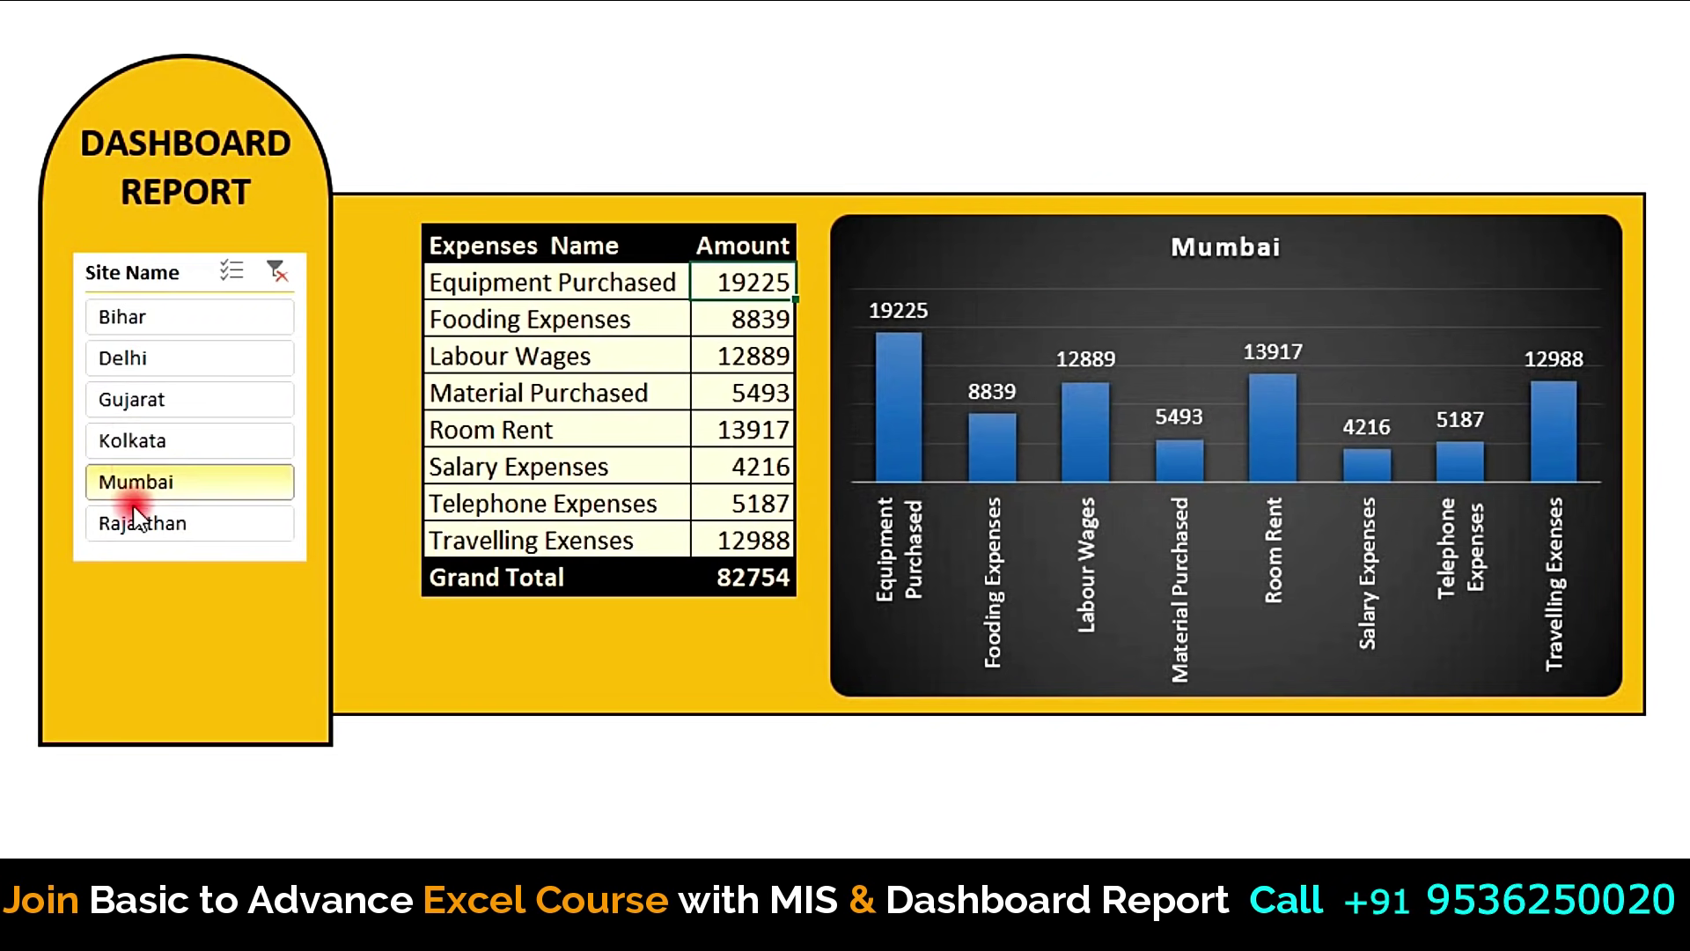
{"action": "left_click", "coordinate": [132, 519]}
{"action": "left_click", "coordinate": [180, 358]}
{"action": "left_click", "coordinate": [194, 317]}
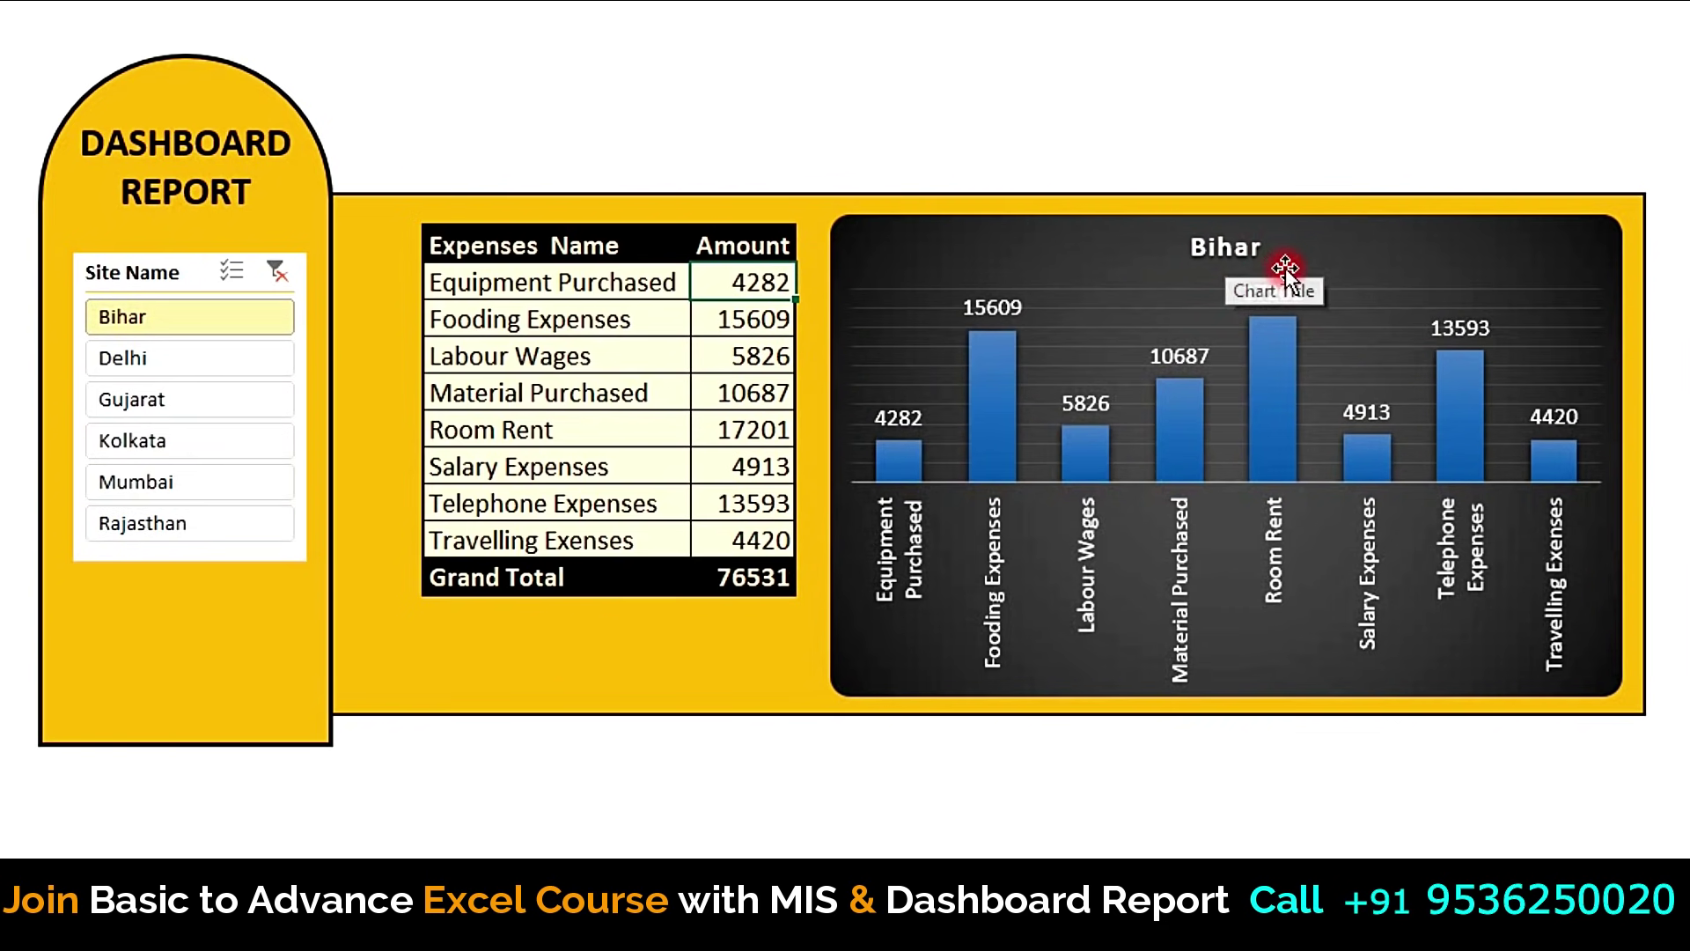
{"action": "left_click", "coordinate": [176, 358]}
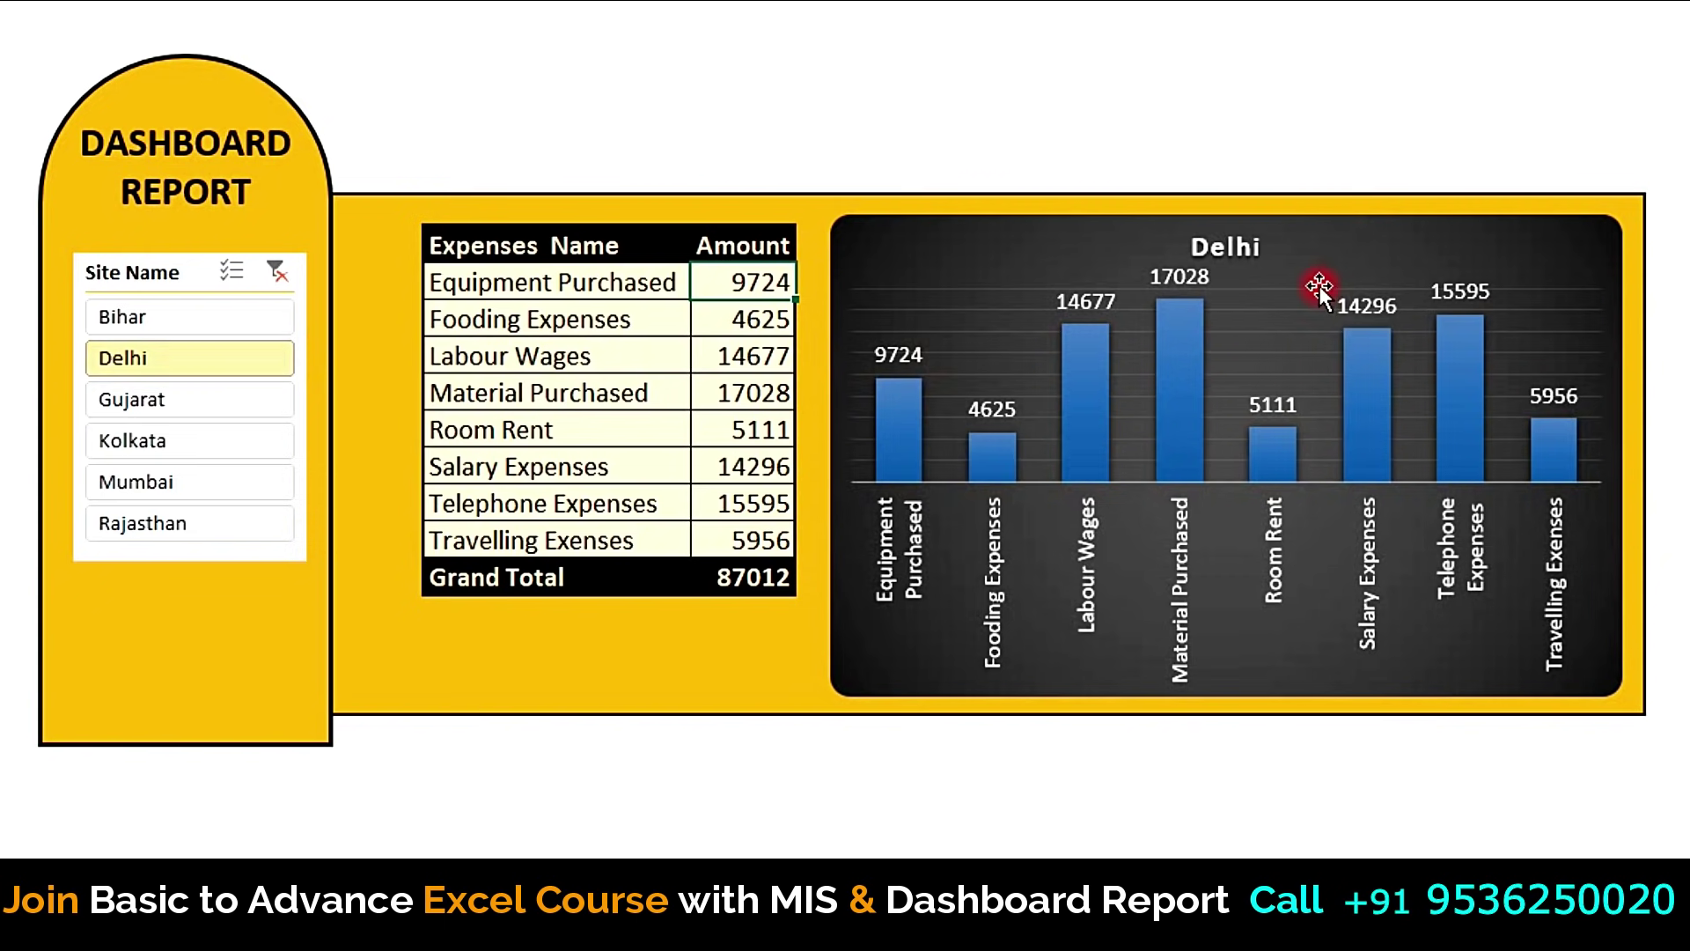
{"action": "left_click", "coordinate": [214, 396]}
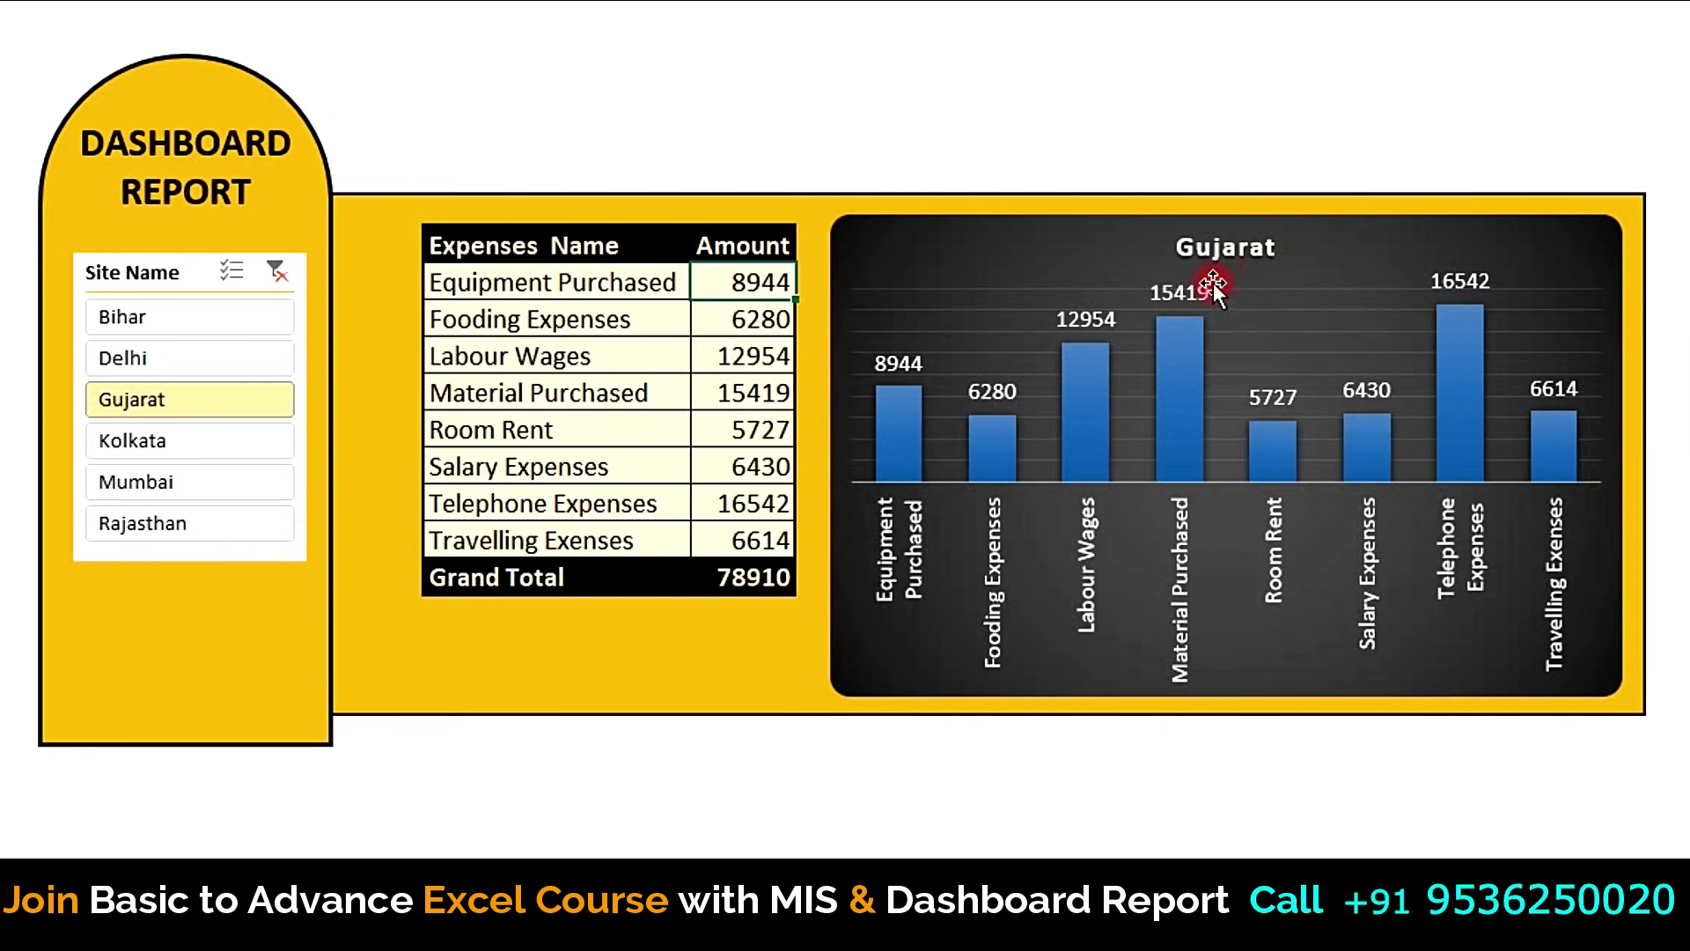
{"action": "left_click", "coordinate": [189, 440]}
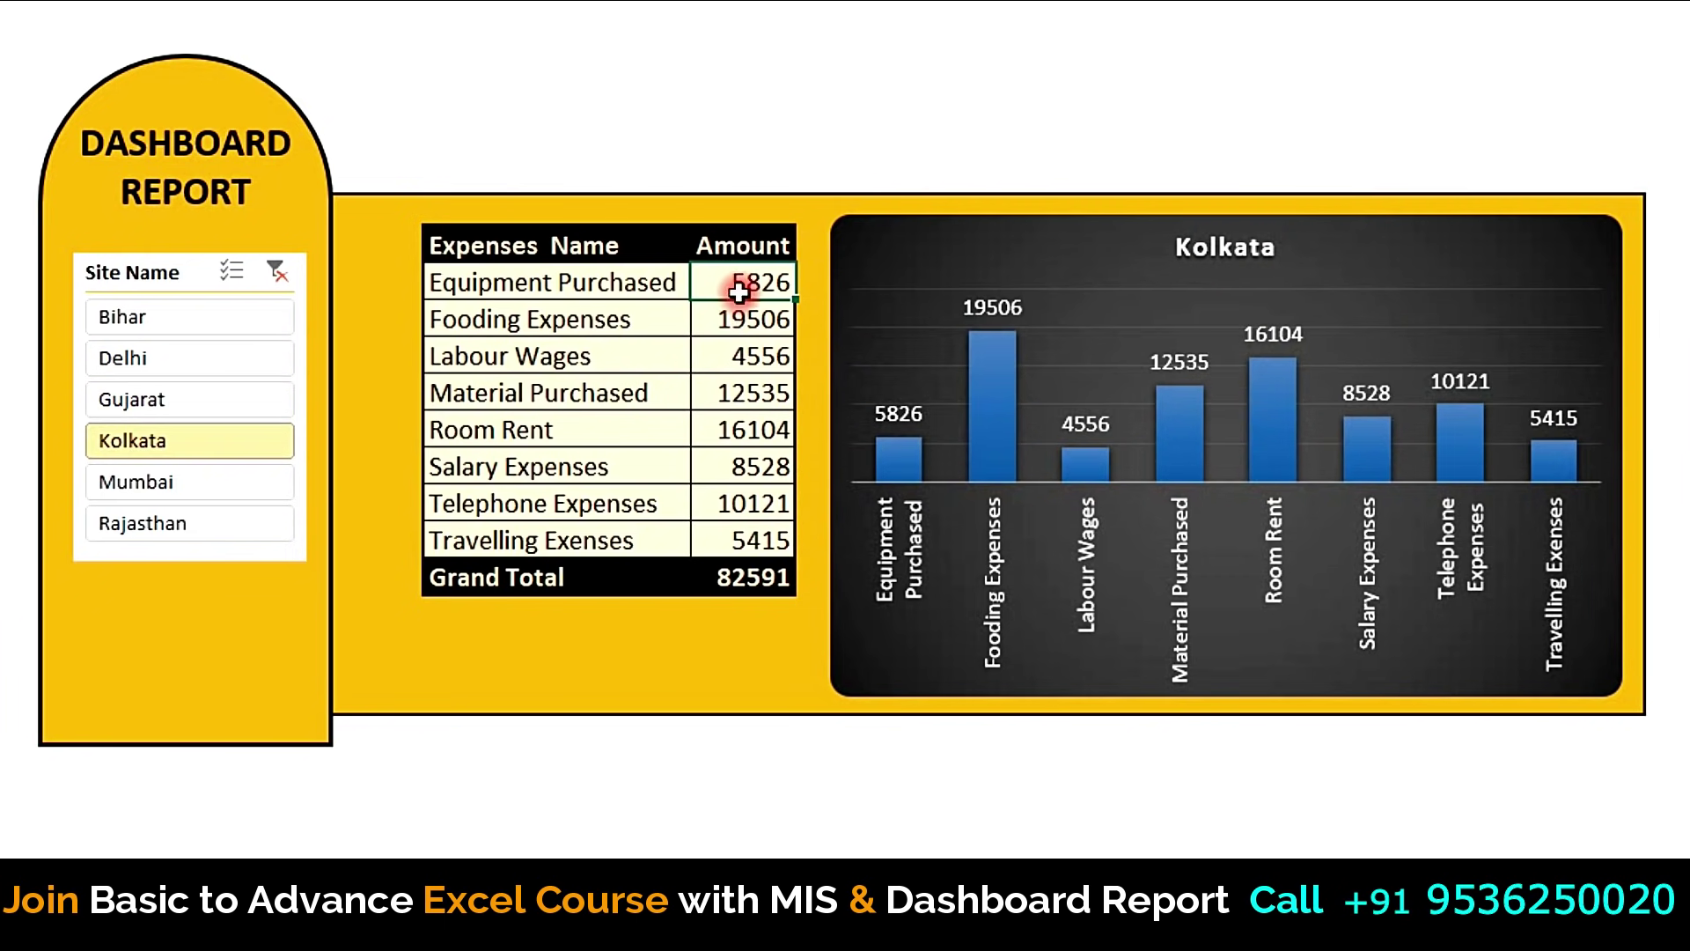
{"action": "left_click_drag", "start_coordinate": [740, 283], "coordinate": [747, 467]}
{"action": "left_click", "coordinate": [236, 507]}
{"action": "left_click", "coordinate": [588, 578]}
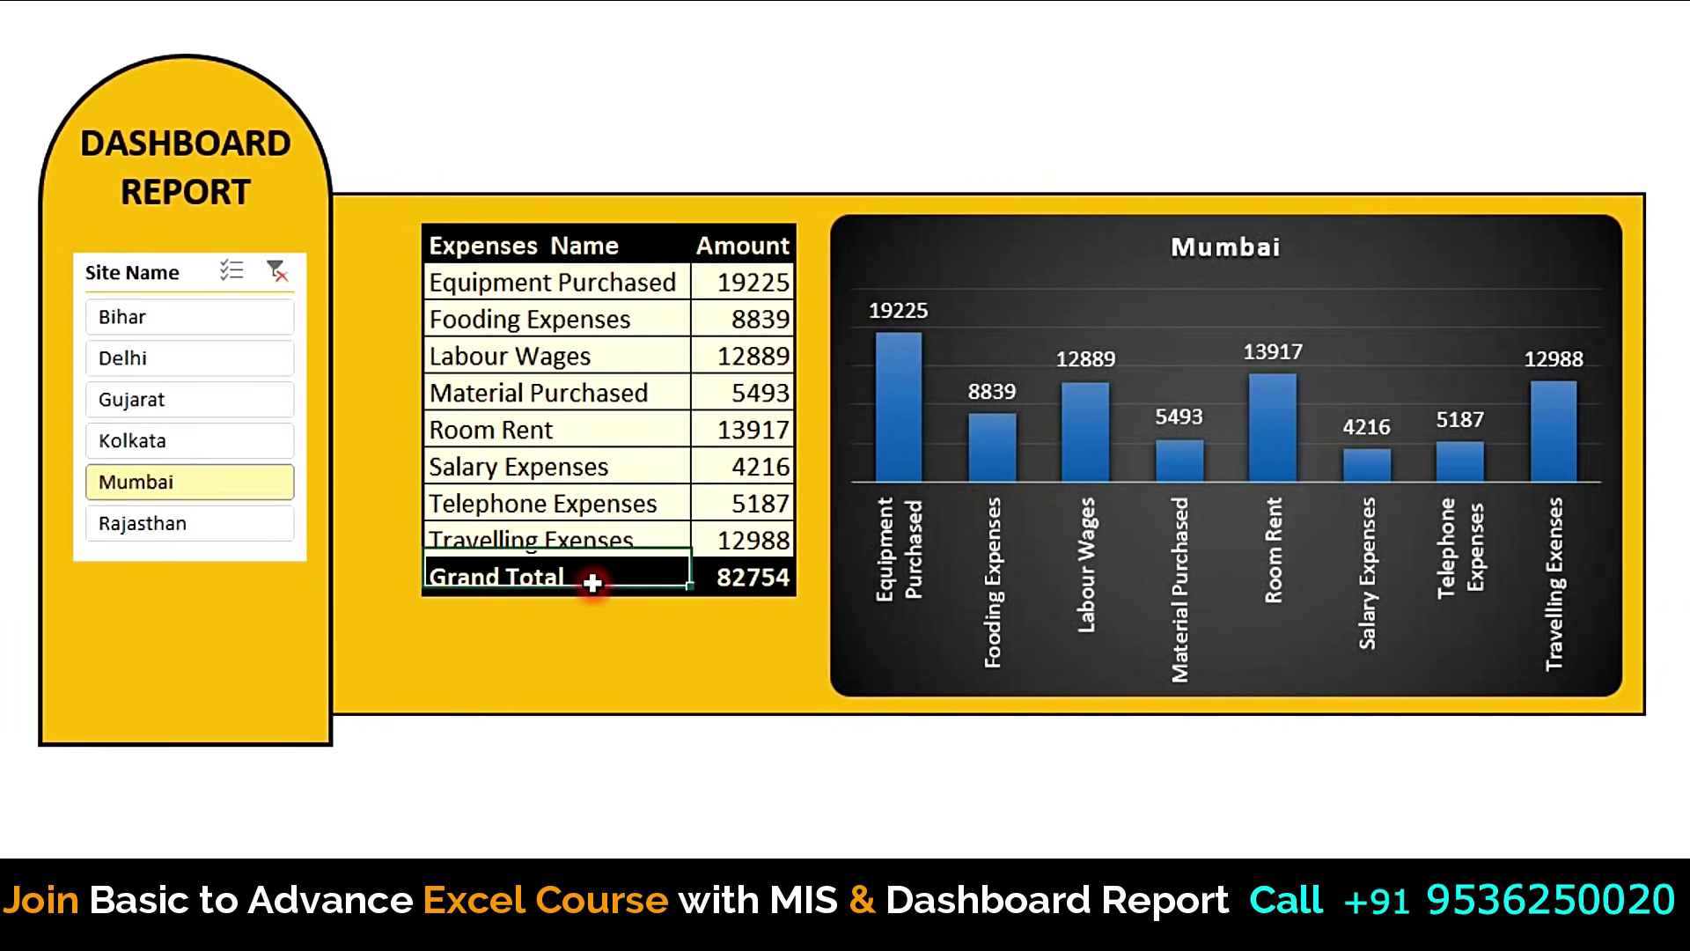
{"action": "left_click", "coordinate": [743, 669]}
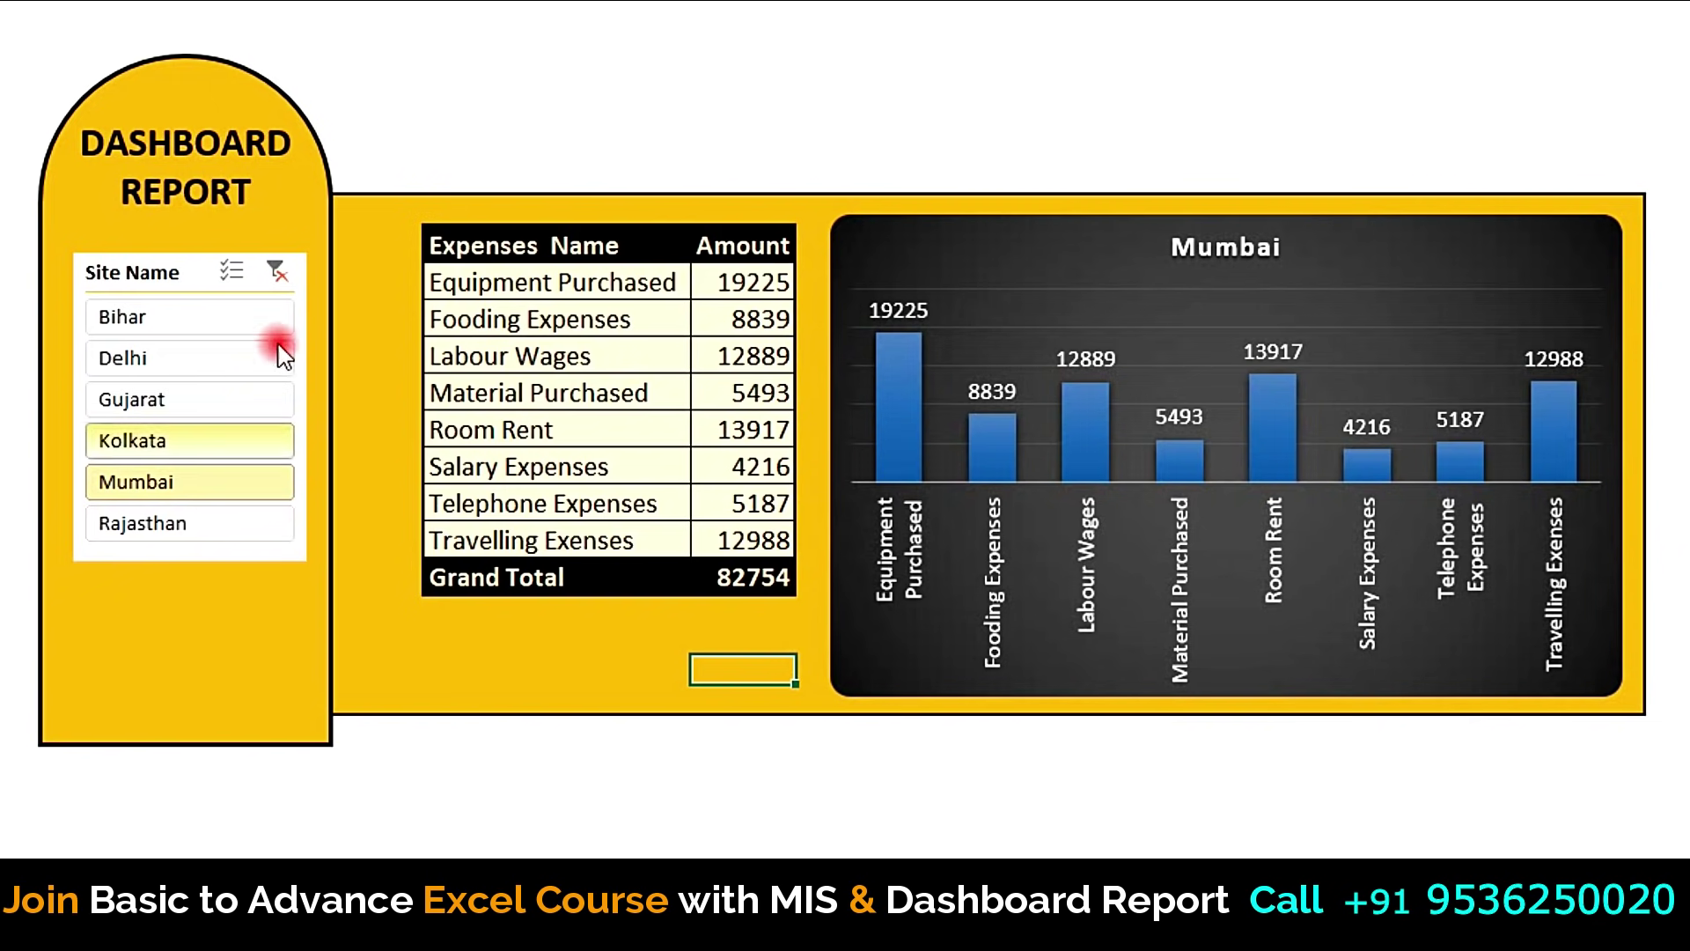
{"action": "left_click", "coordinate": [275, 274]}
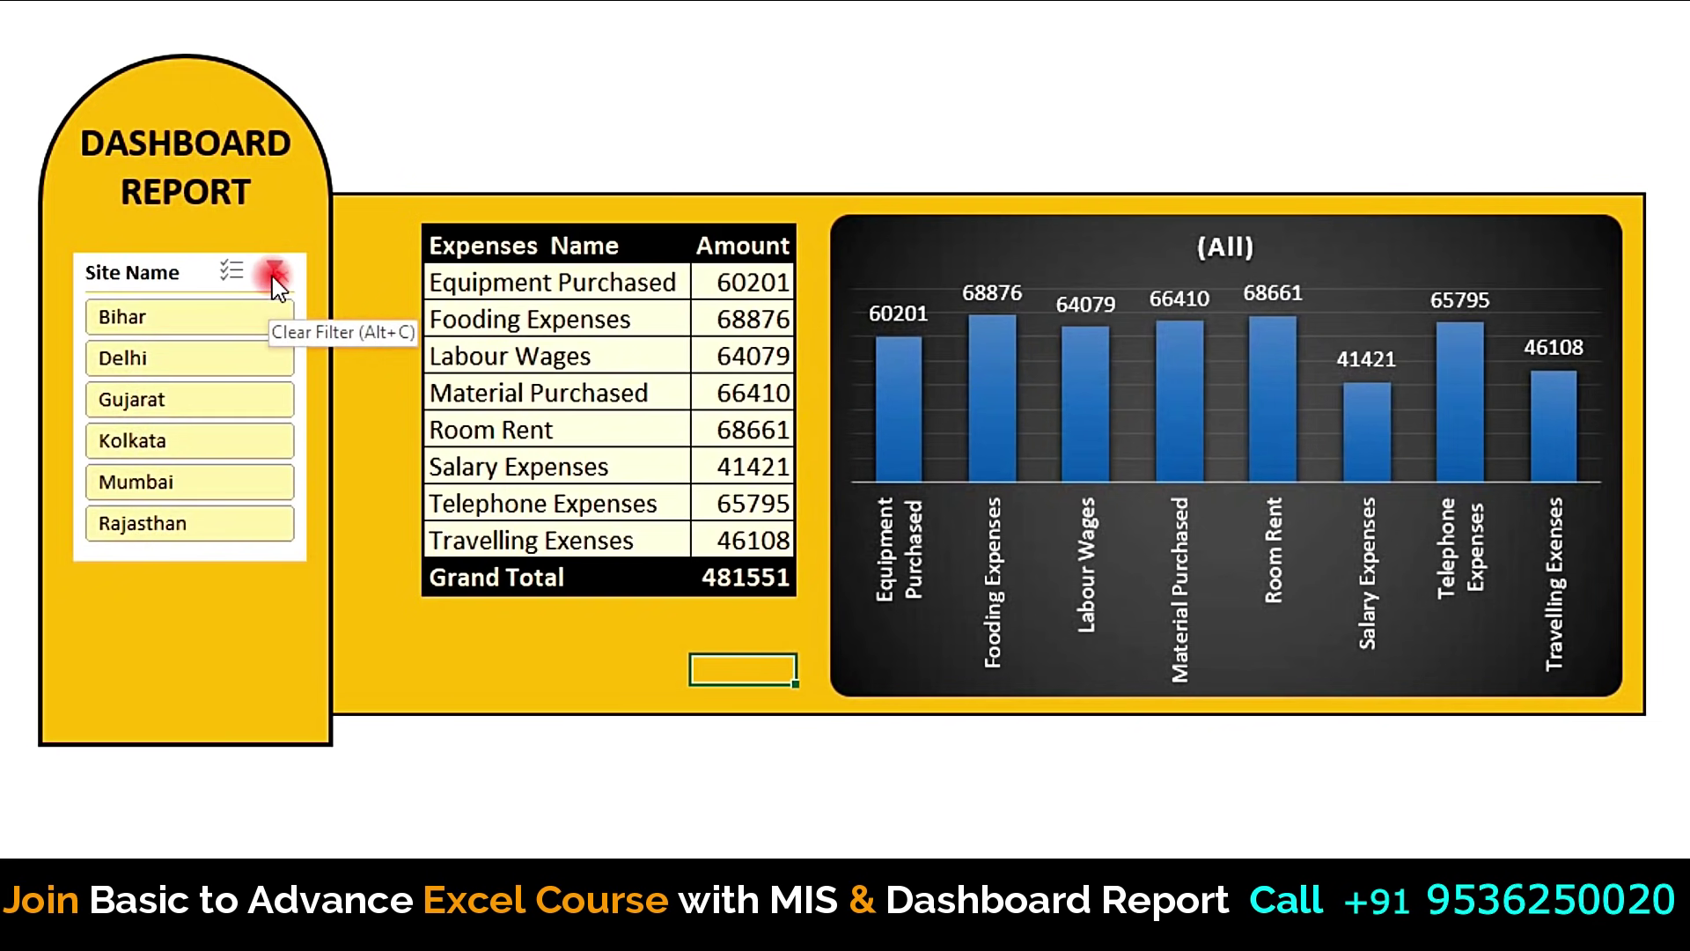
{"action": "left_click", "coordinate": [472, 428]}
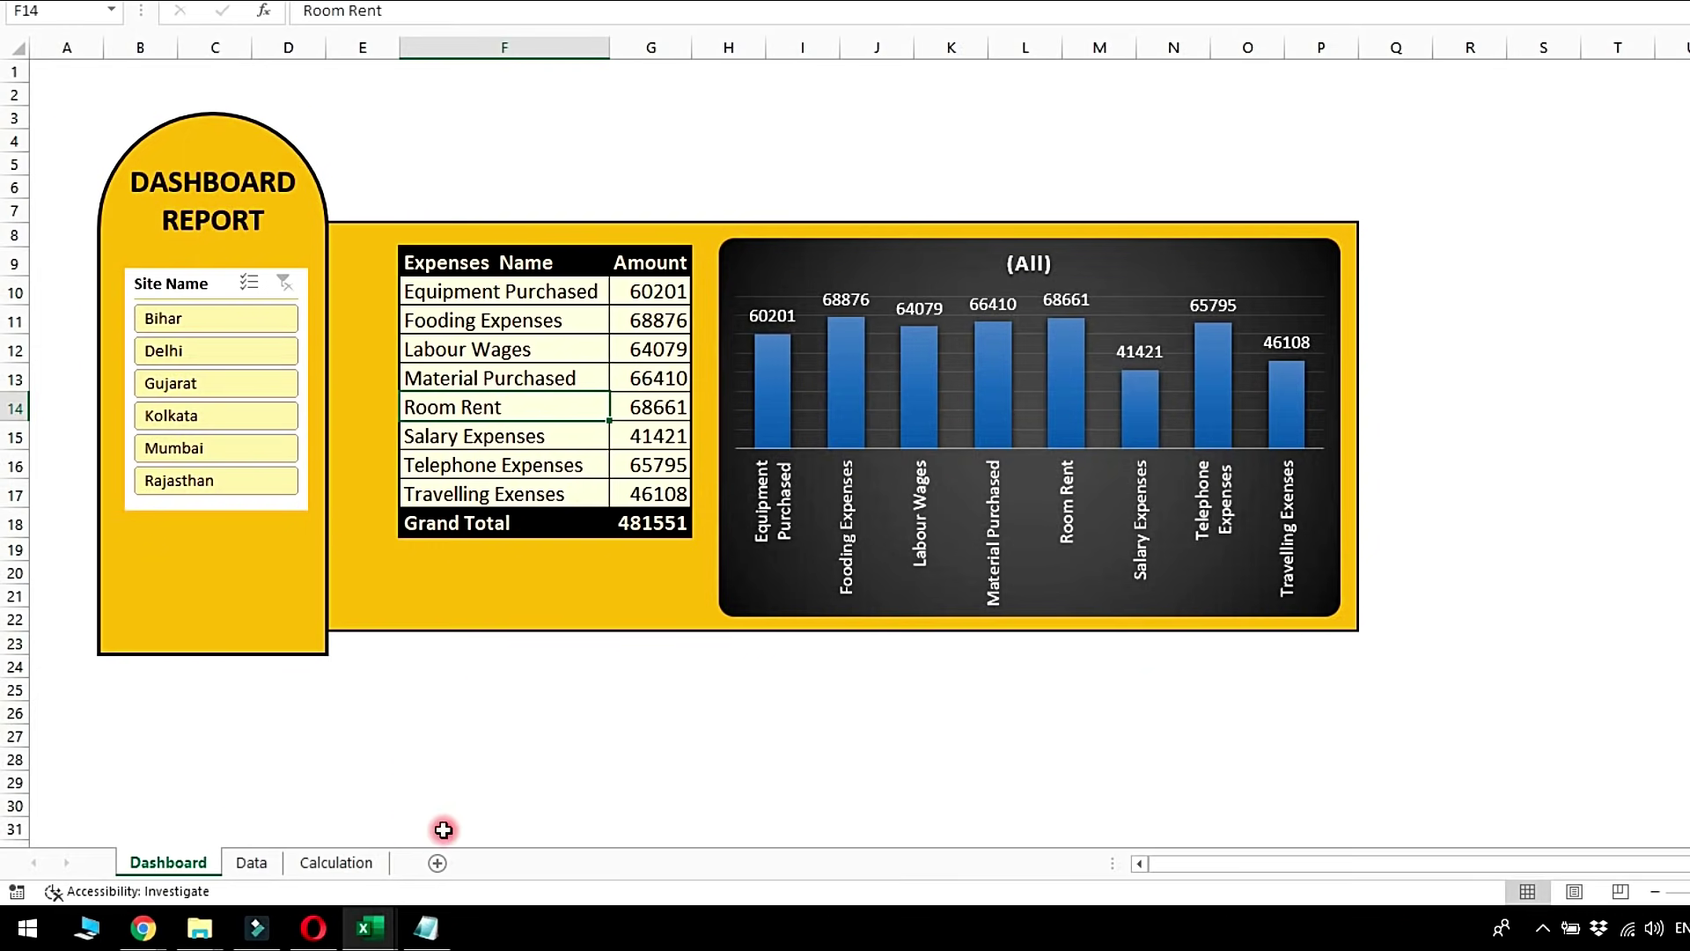
{"action": "left_click", "coordinate": [250, 863]}
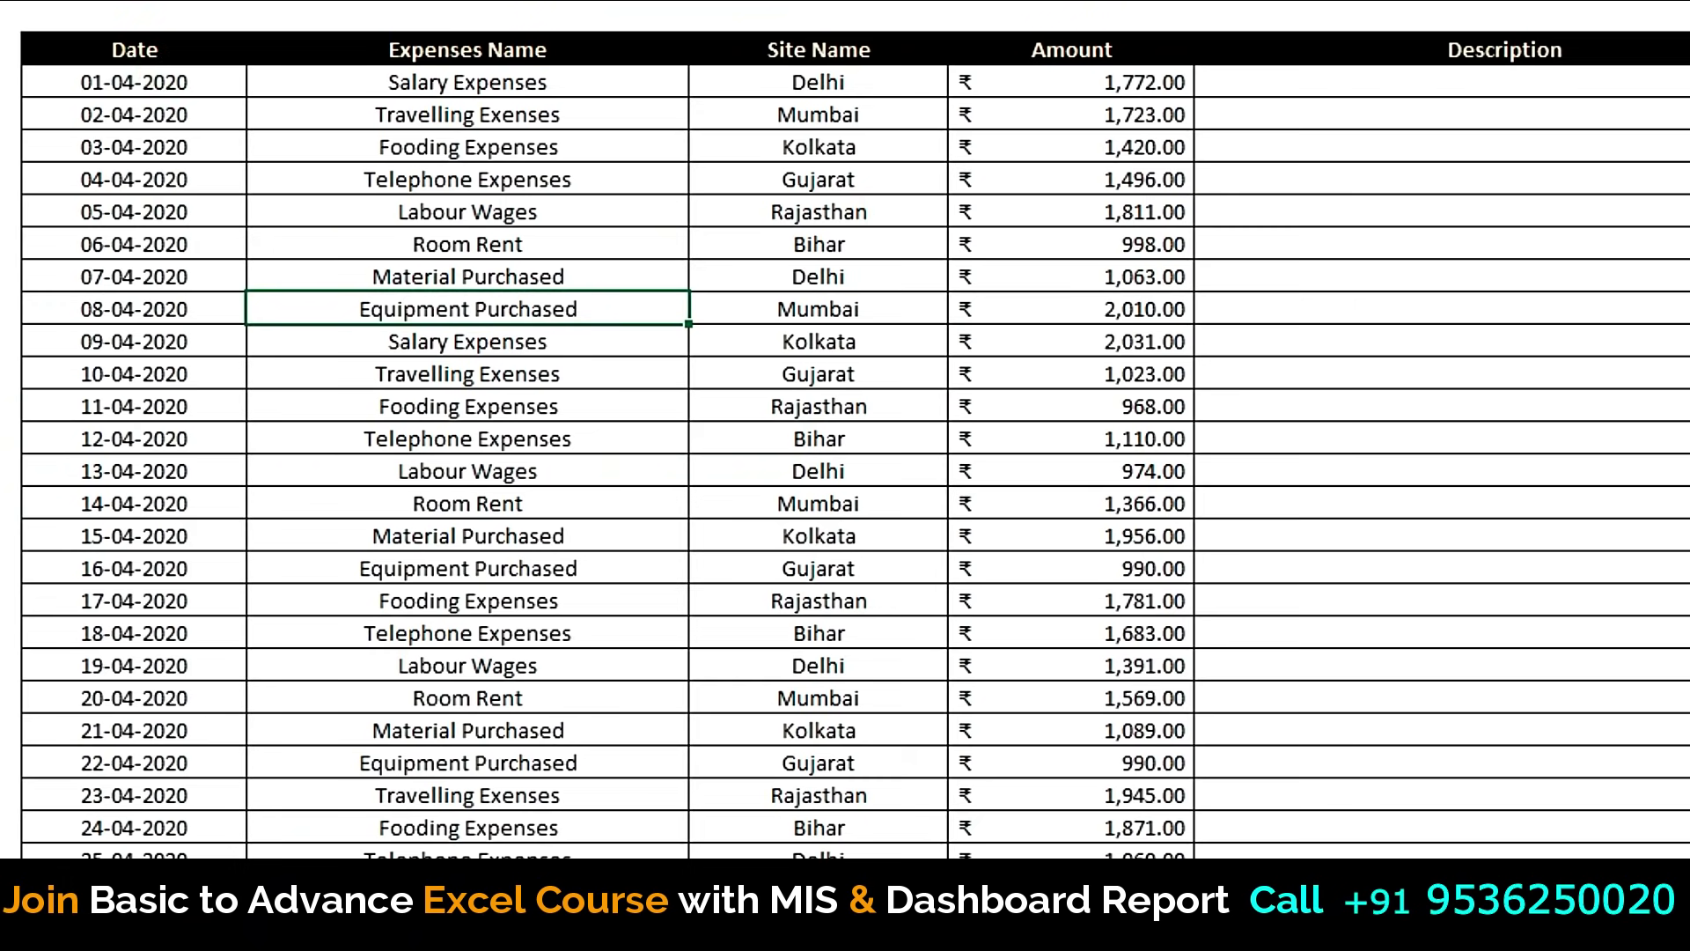
{"action": "left_click", "coordinate": [134, 4]}
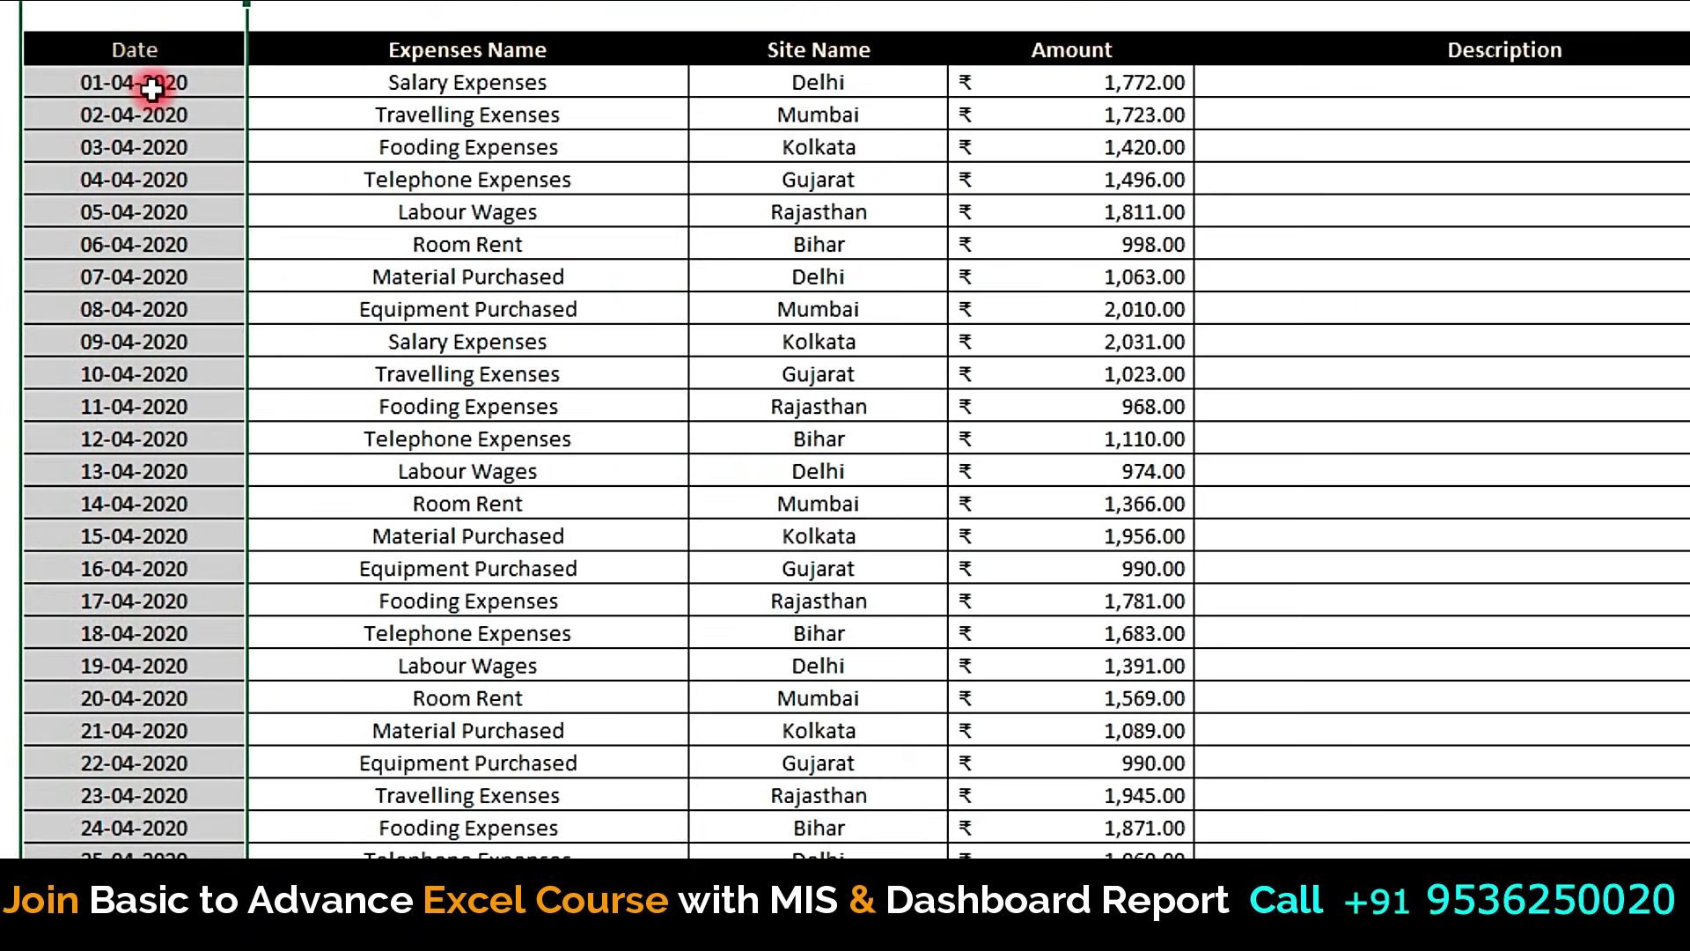
{"action": "left_click", "coordinate": [160, 283]}
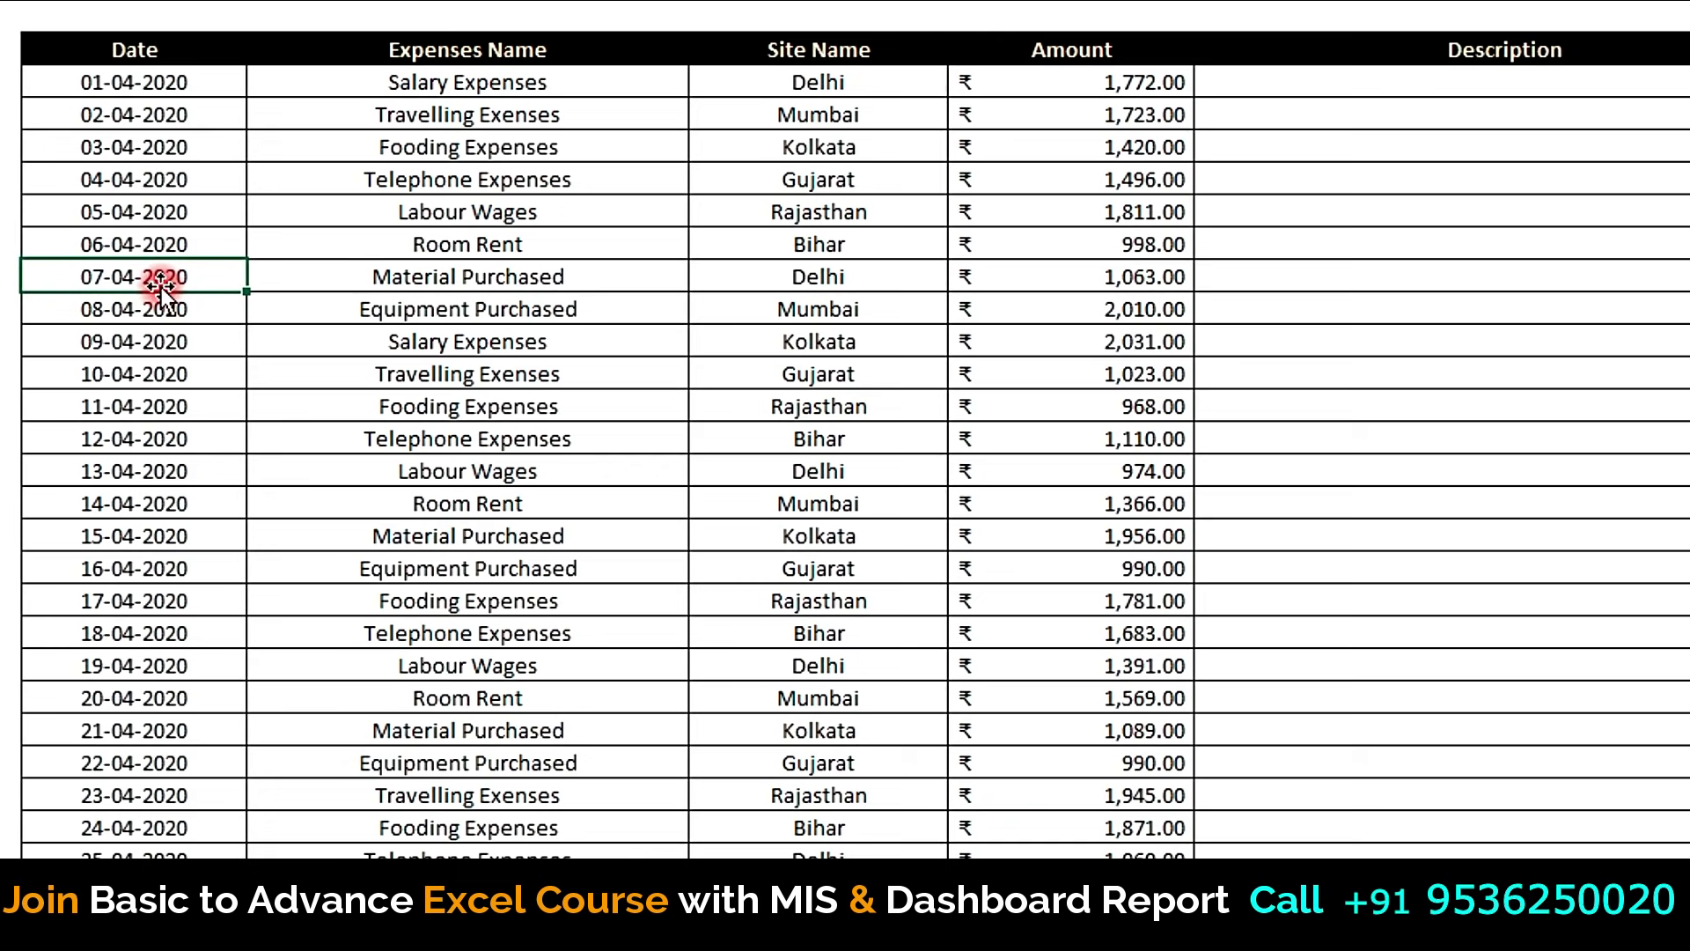
{"action": "left_click", "coordinate": [421, 8]}
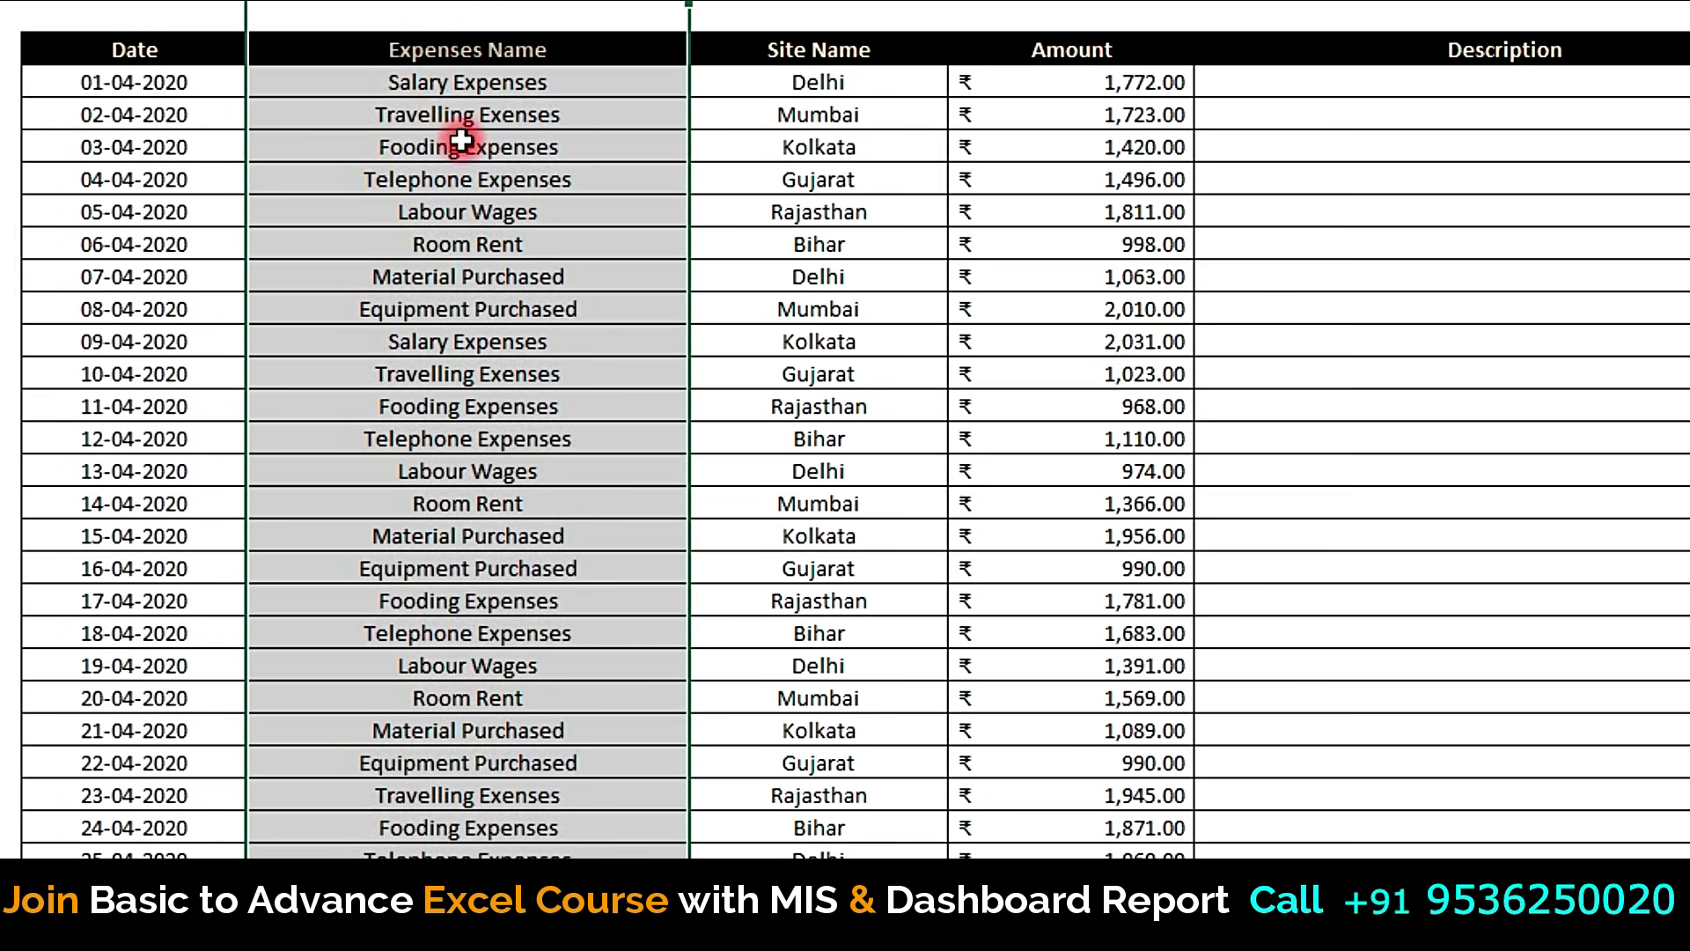
{"action": "left_click_drag", "start_coordinate": [481, 275], "coordinate": [509, 472]}
{"action": "left_click", "coordinate": [507, 533]}
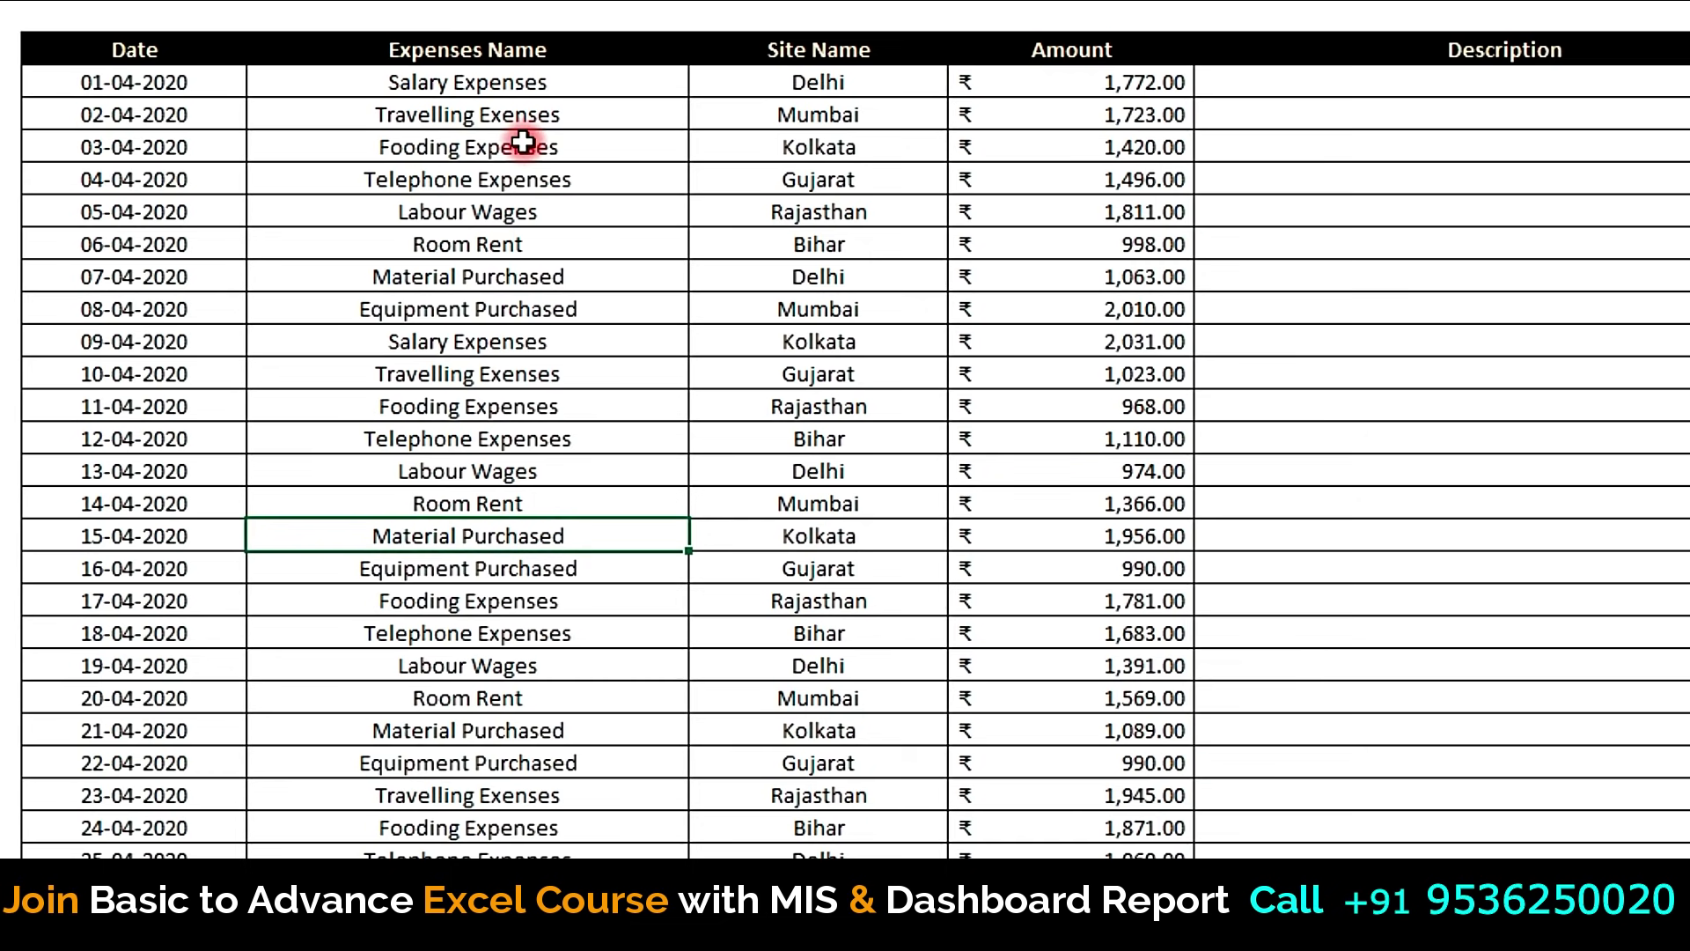
{"action": "left_click", "coordinate": [500, 280]}
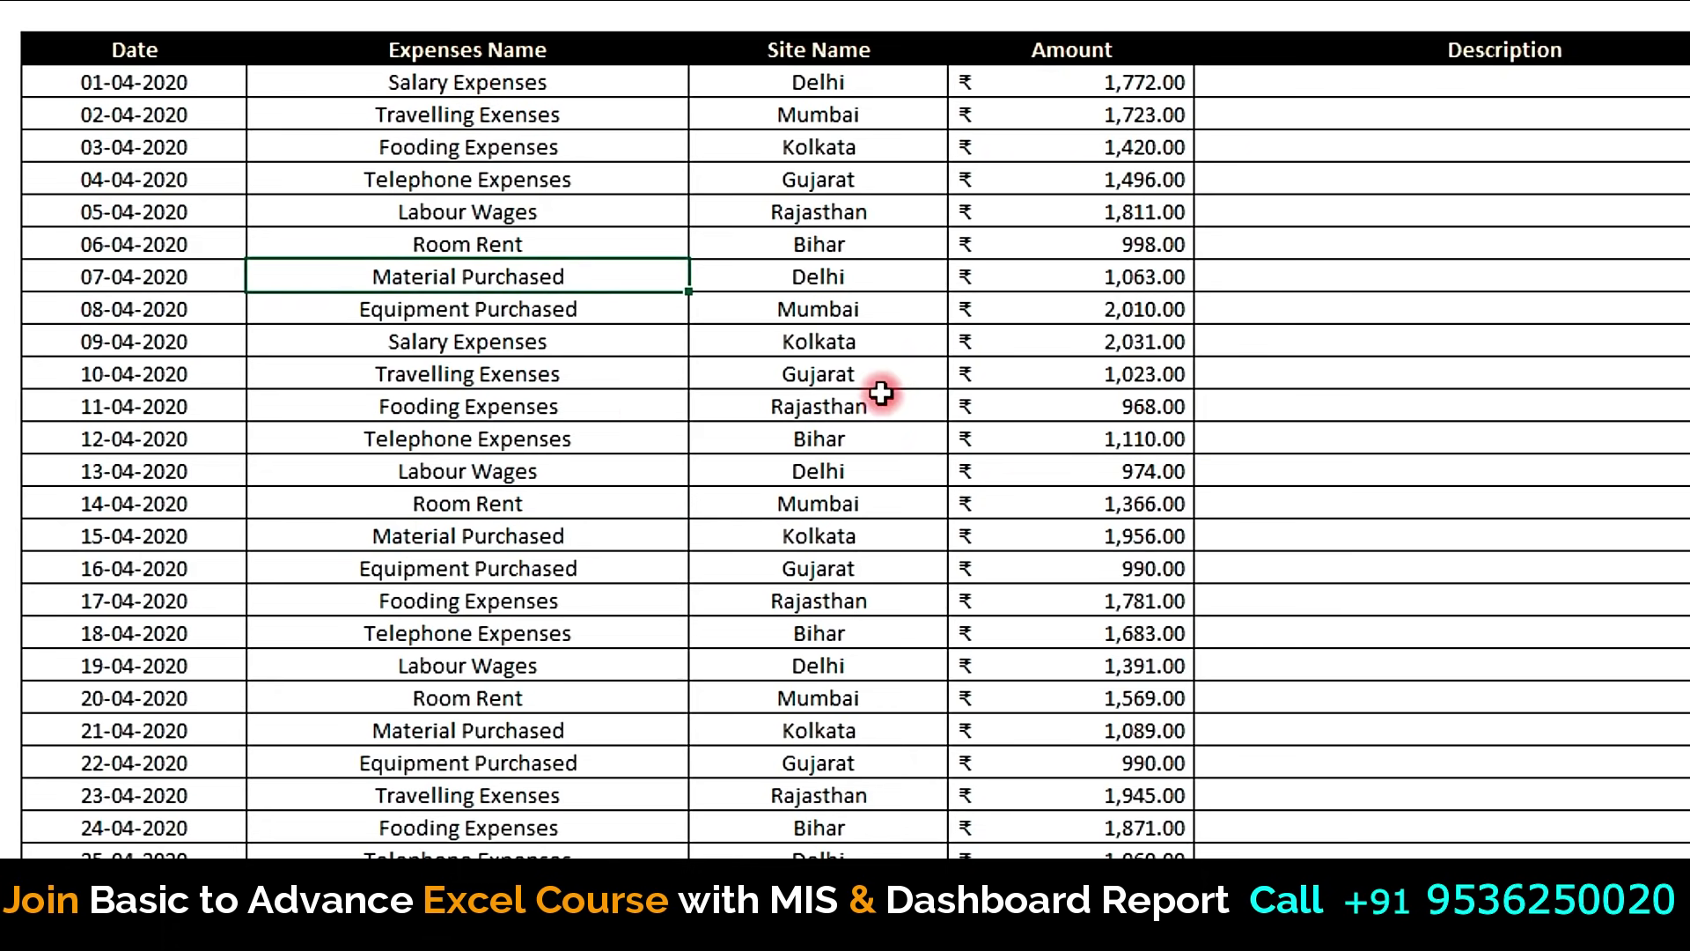
{"action": "left_click", "coordinate": [133, 3]}
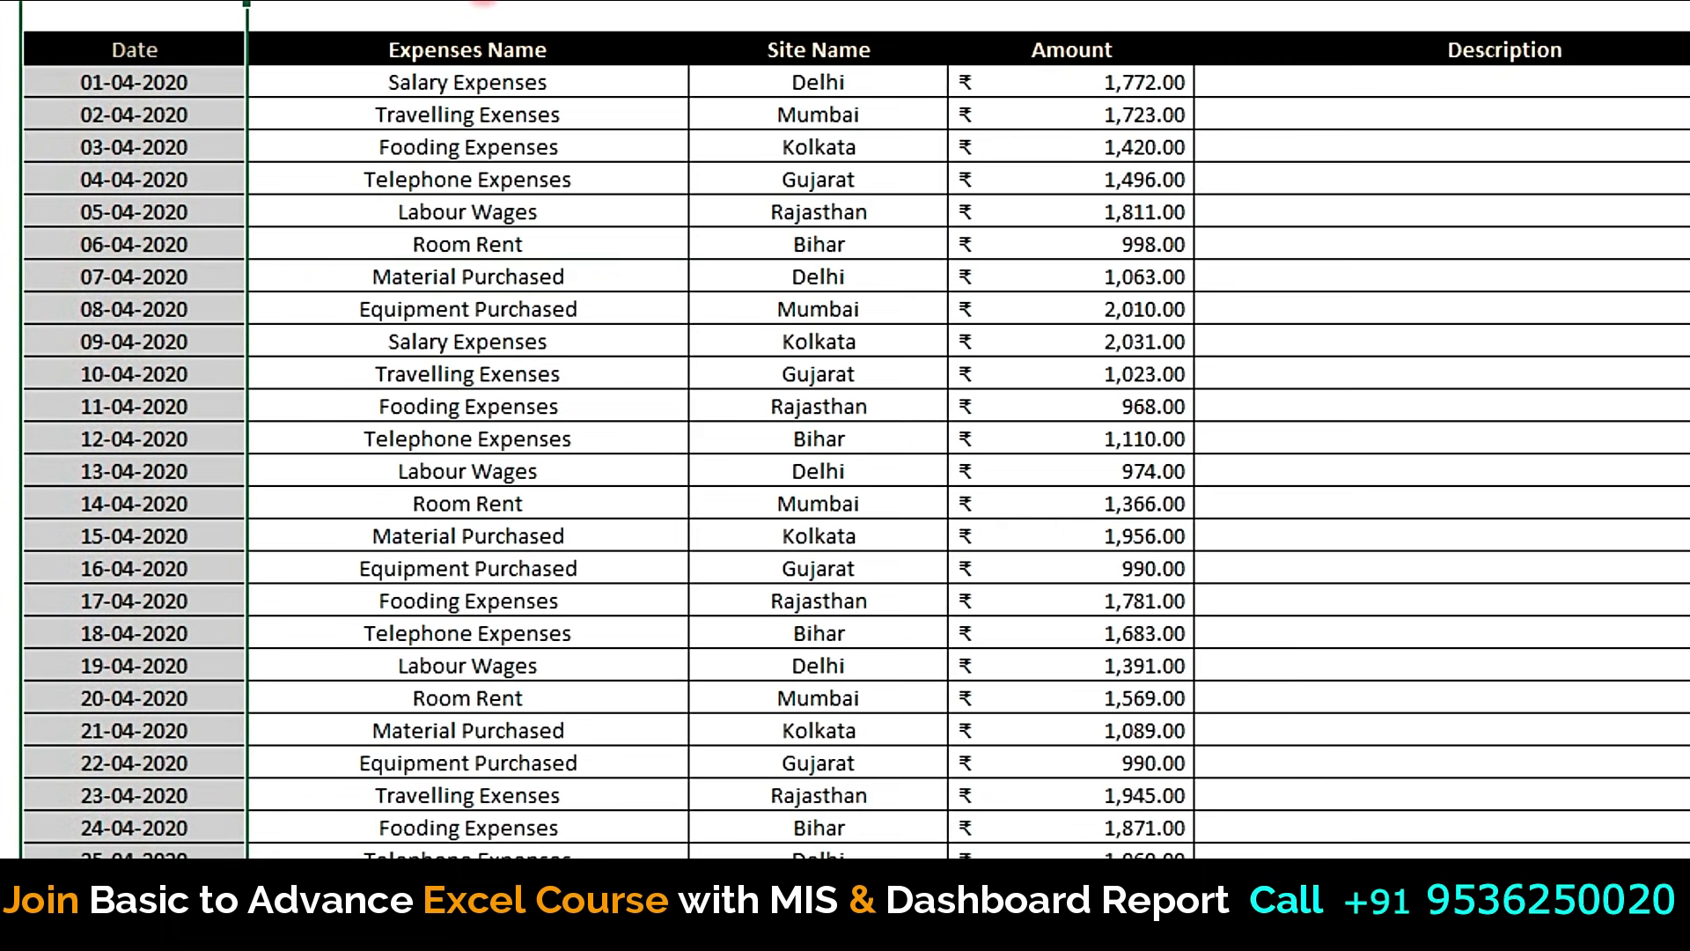
{"action": "left_click", "coordinate": [482, 4]}
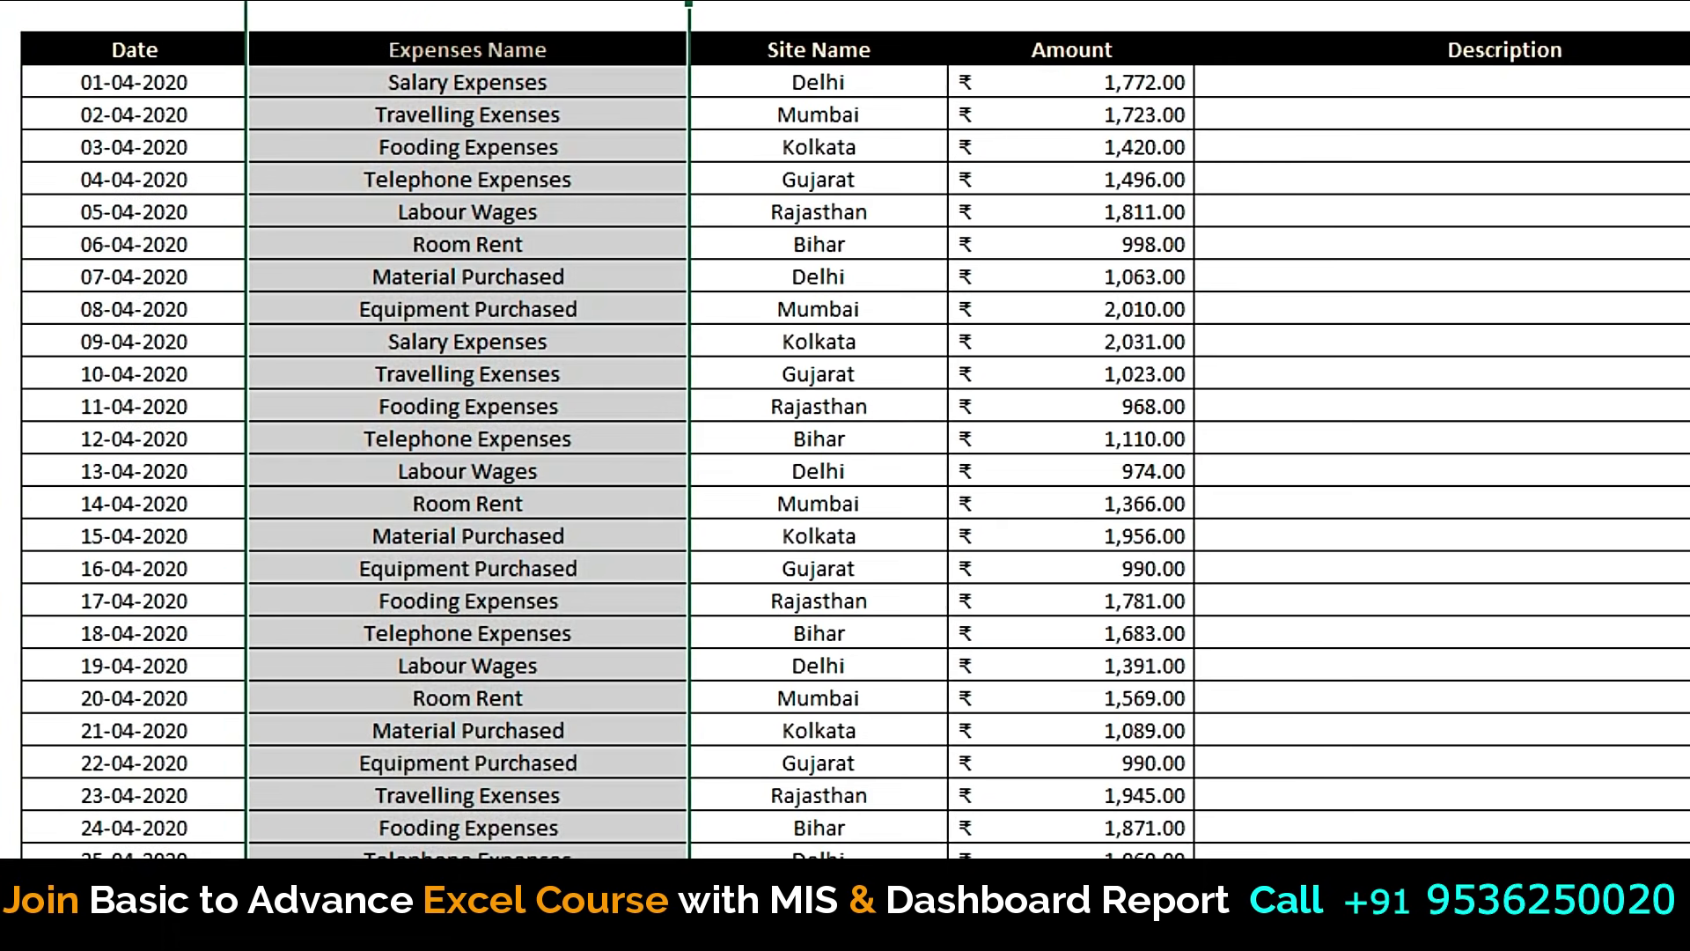
{"action": "left_click", "coordinate": [836, 14]}
{"action": "left_click", "coordinate": [861, 177]}
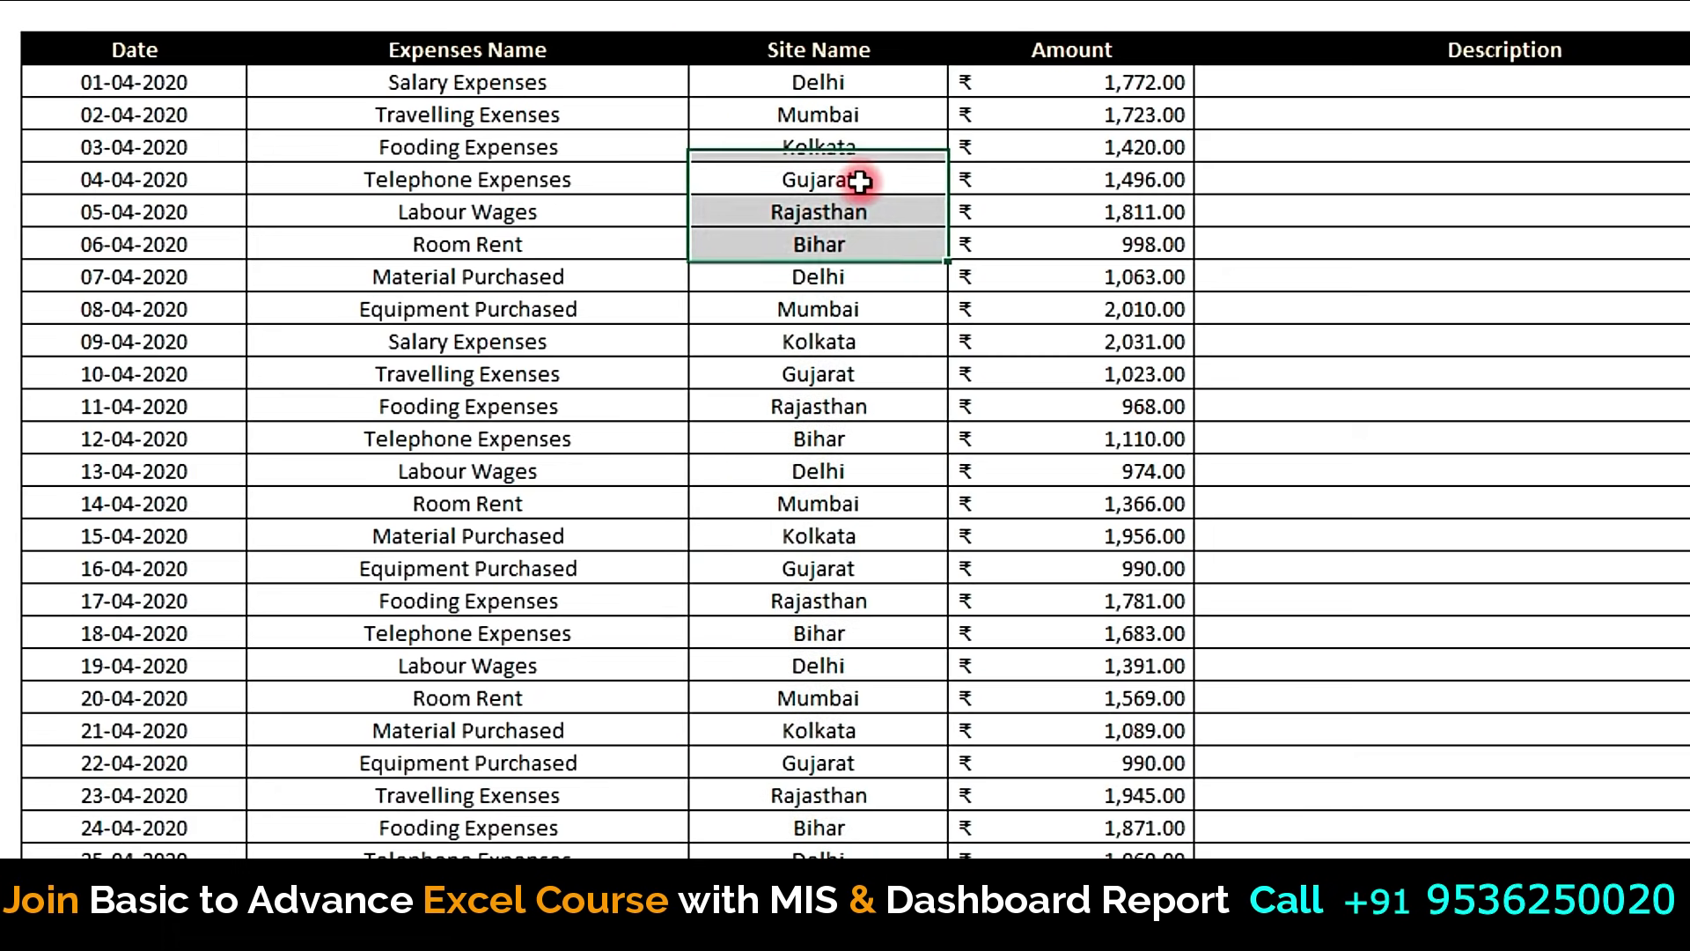
{"action": "left_click", "coordinate": [843, 88]}
{"action": "left_click", "coordinate": [858, 146]}
{"action": "left_click", "coordinate": [875, 175]}
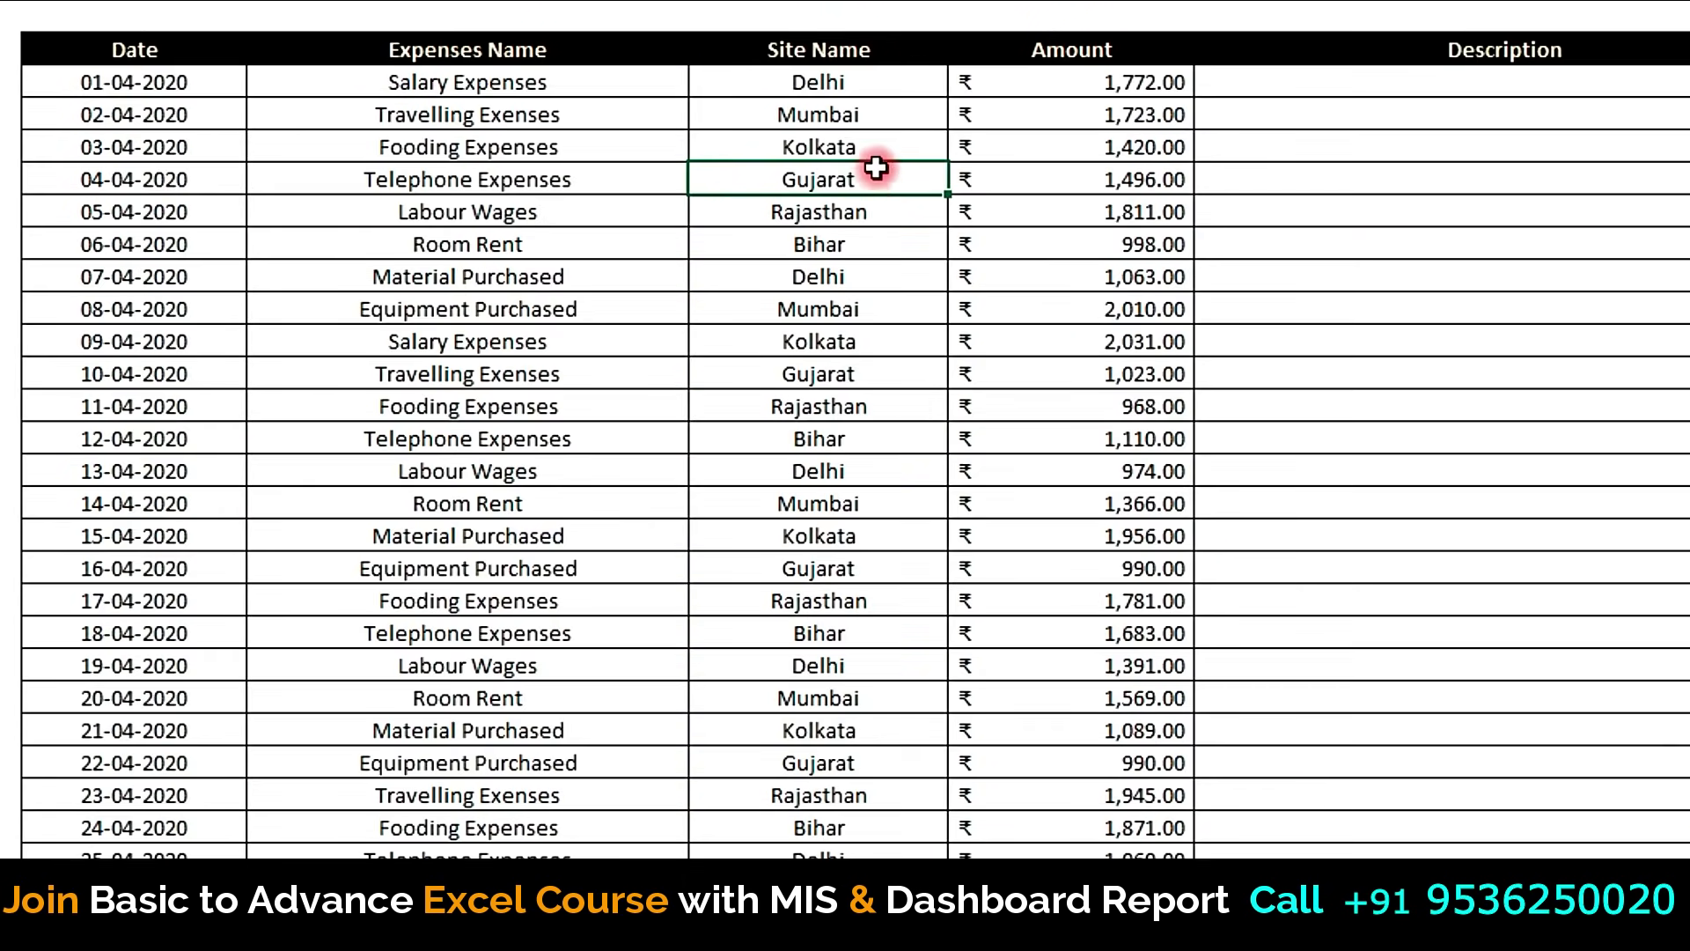
{"action": "left_click", "coordinate": [884, 81]}
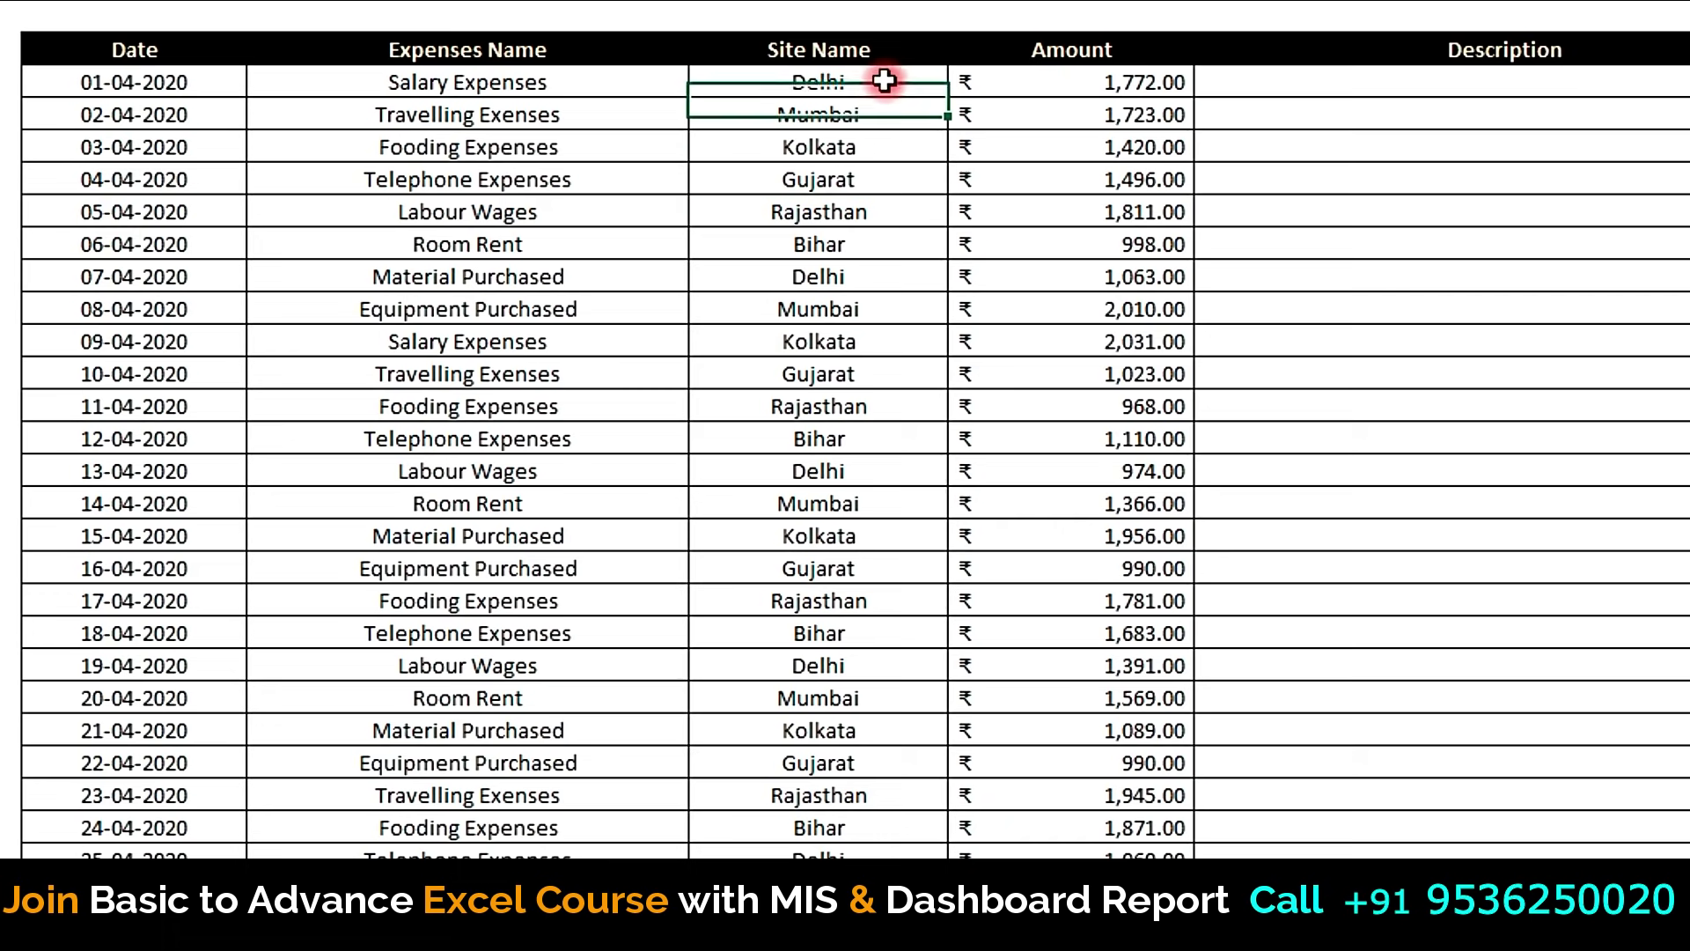
{"action": "left_click_drag", "start_coordinate": [879, 81], "coordinate": [878, 315]}
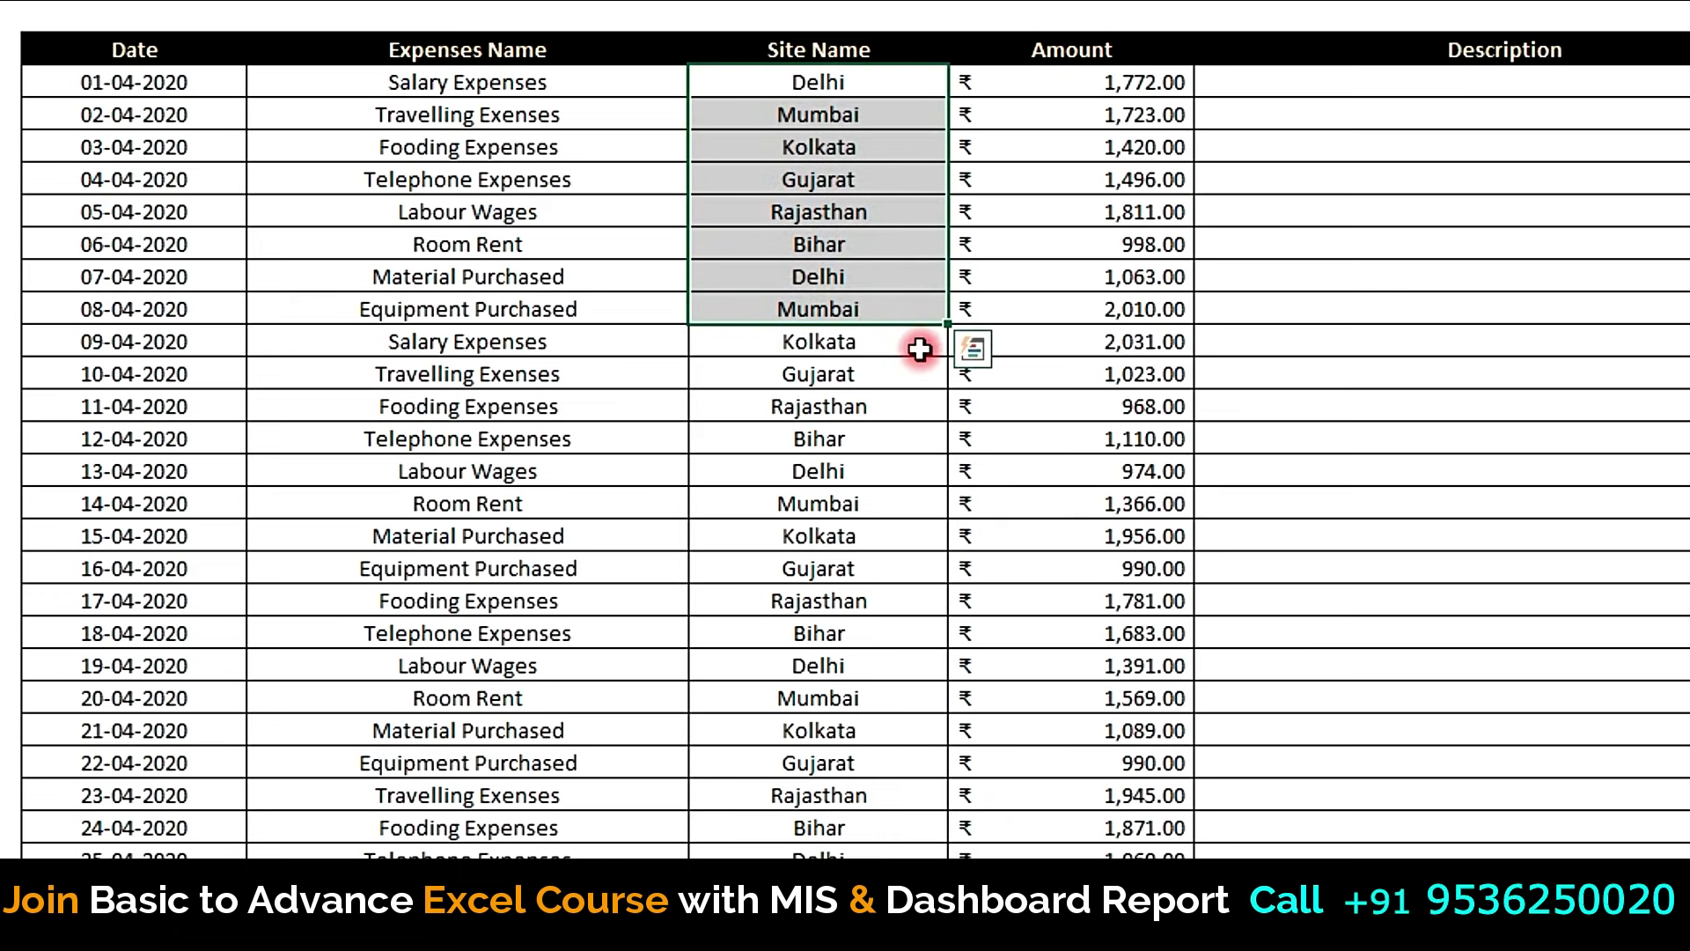
{"action": "left_click", "coordinate": [1081, 9]}
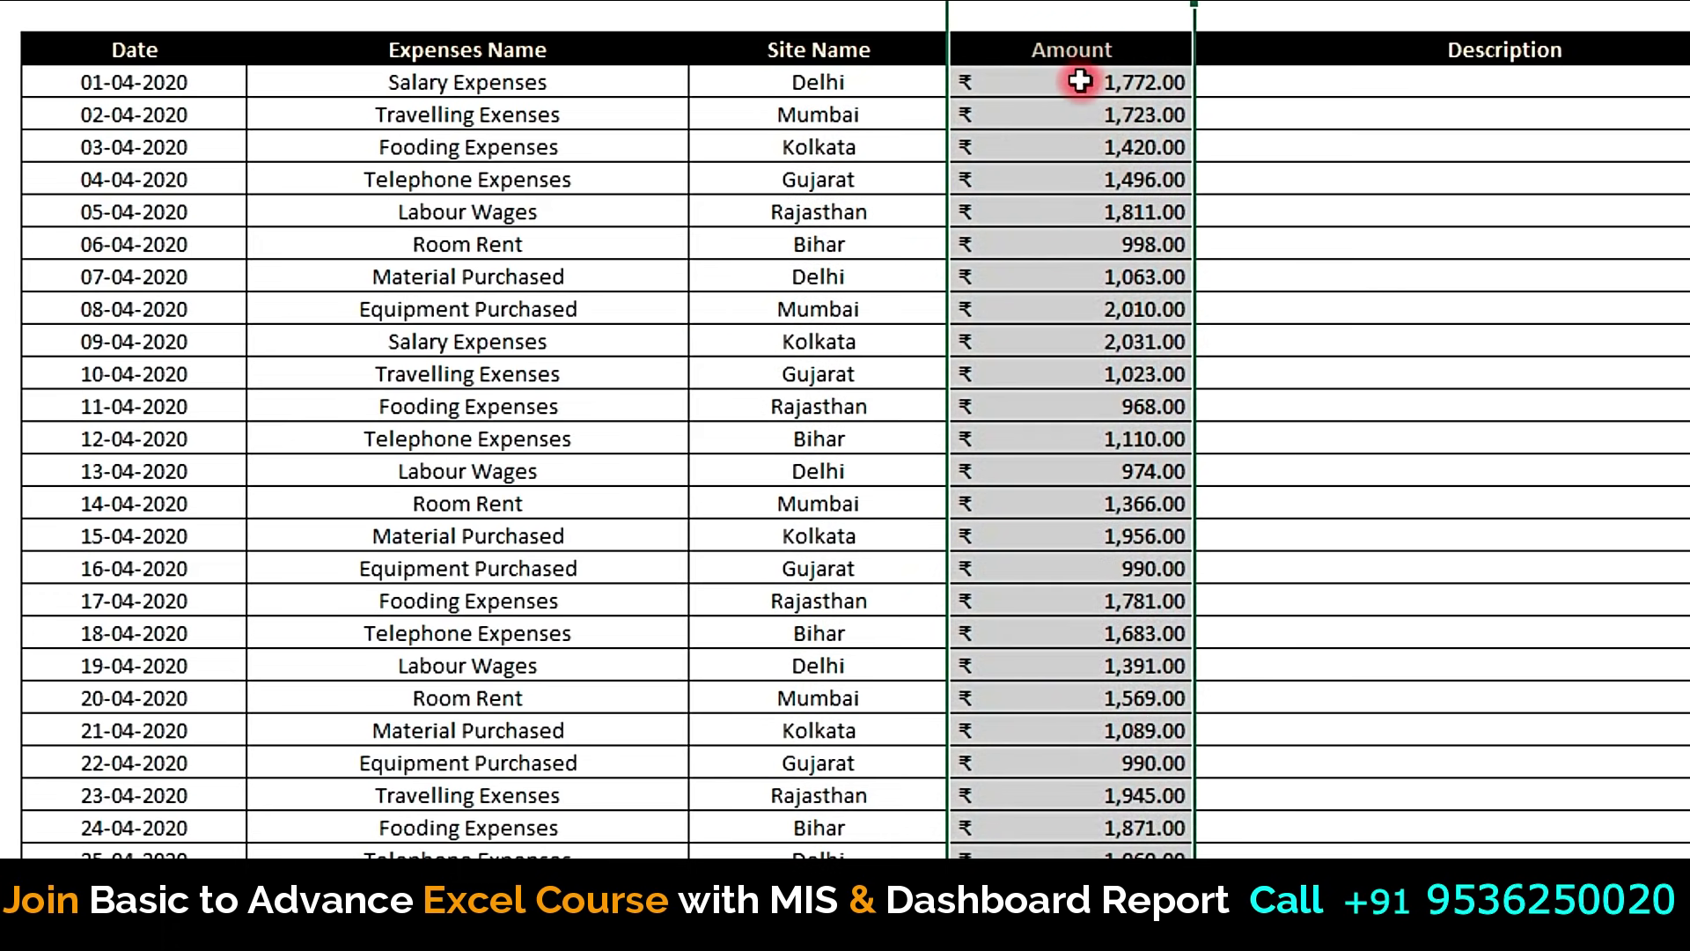
{"action": "left_click_drag", "start_coordinate": [1080, 81], "coordinate": [1067, 309]}
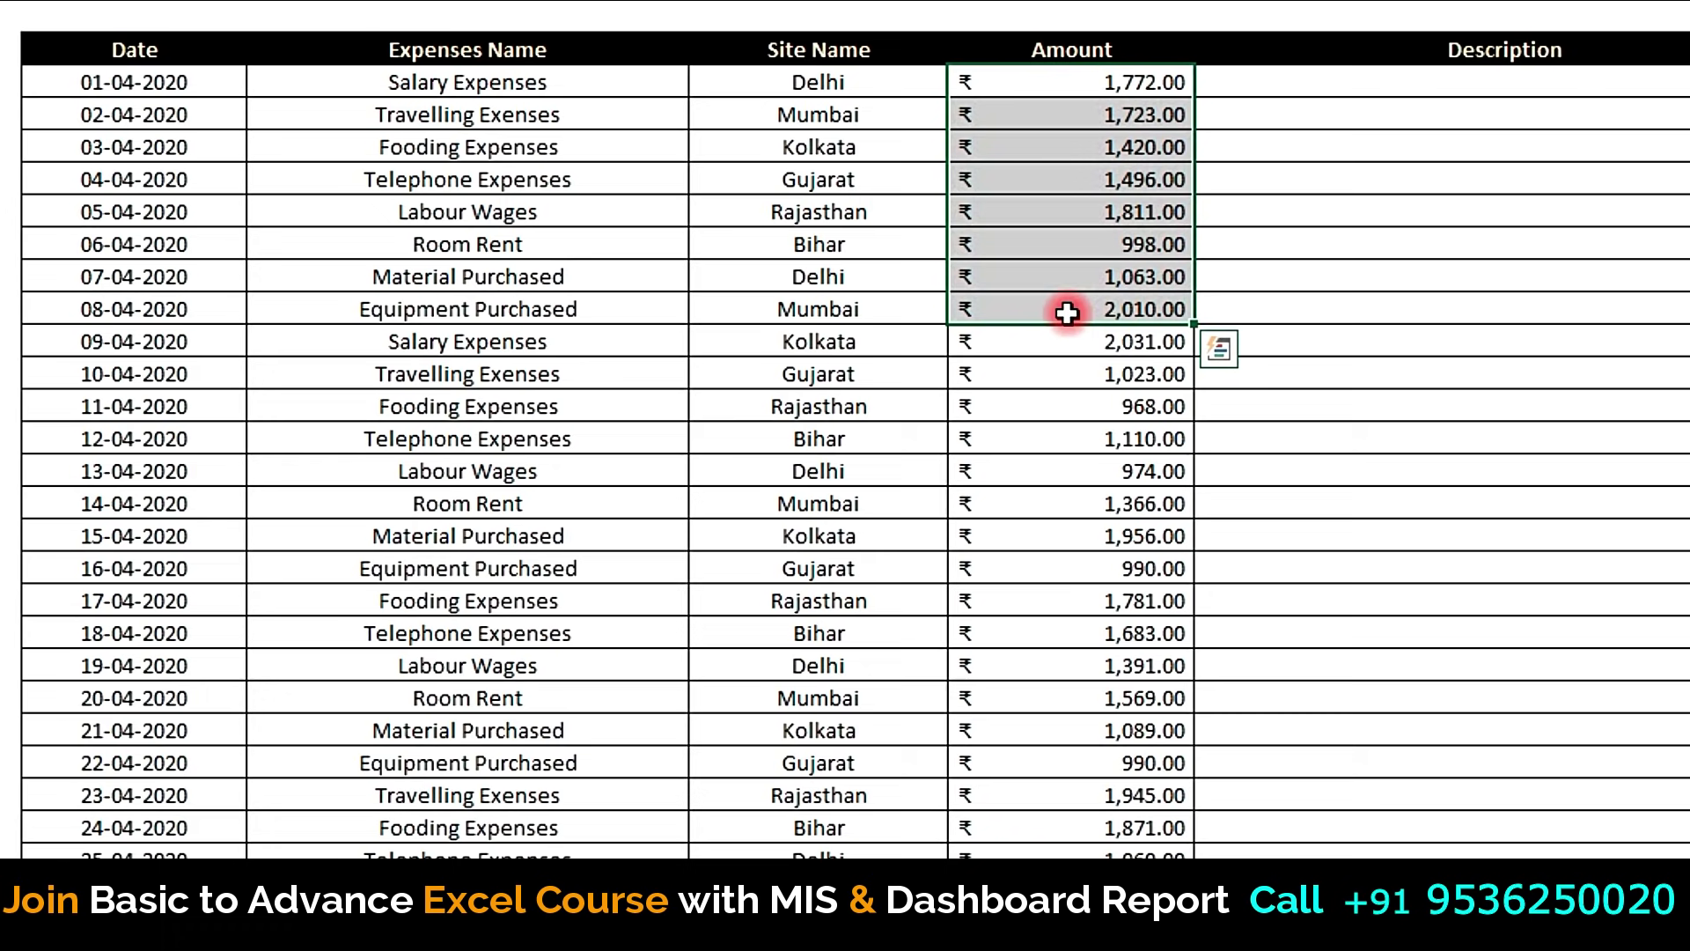
{"action": "left_click", "coordinate": [1541, 82]}
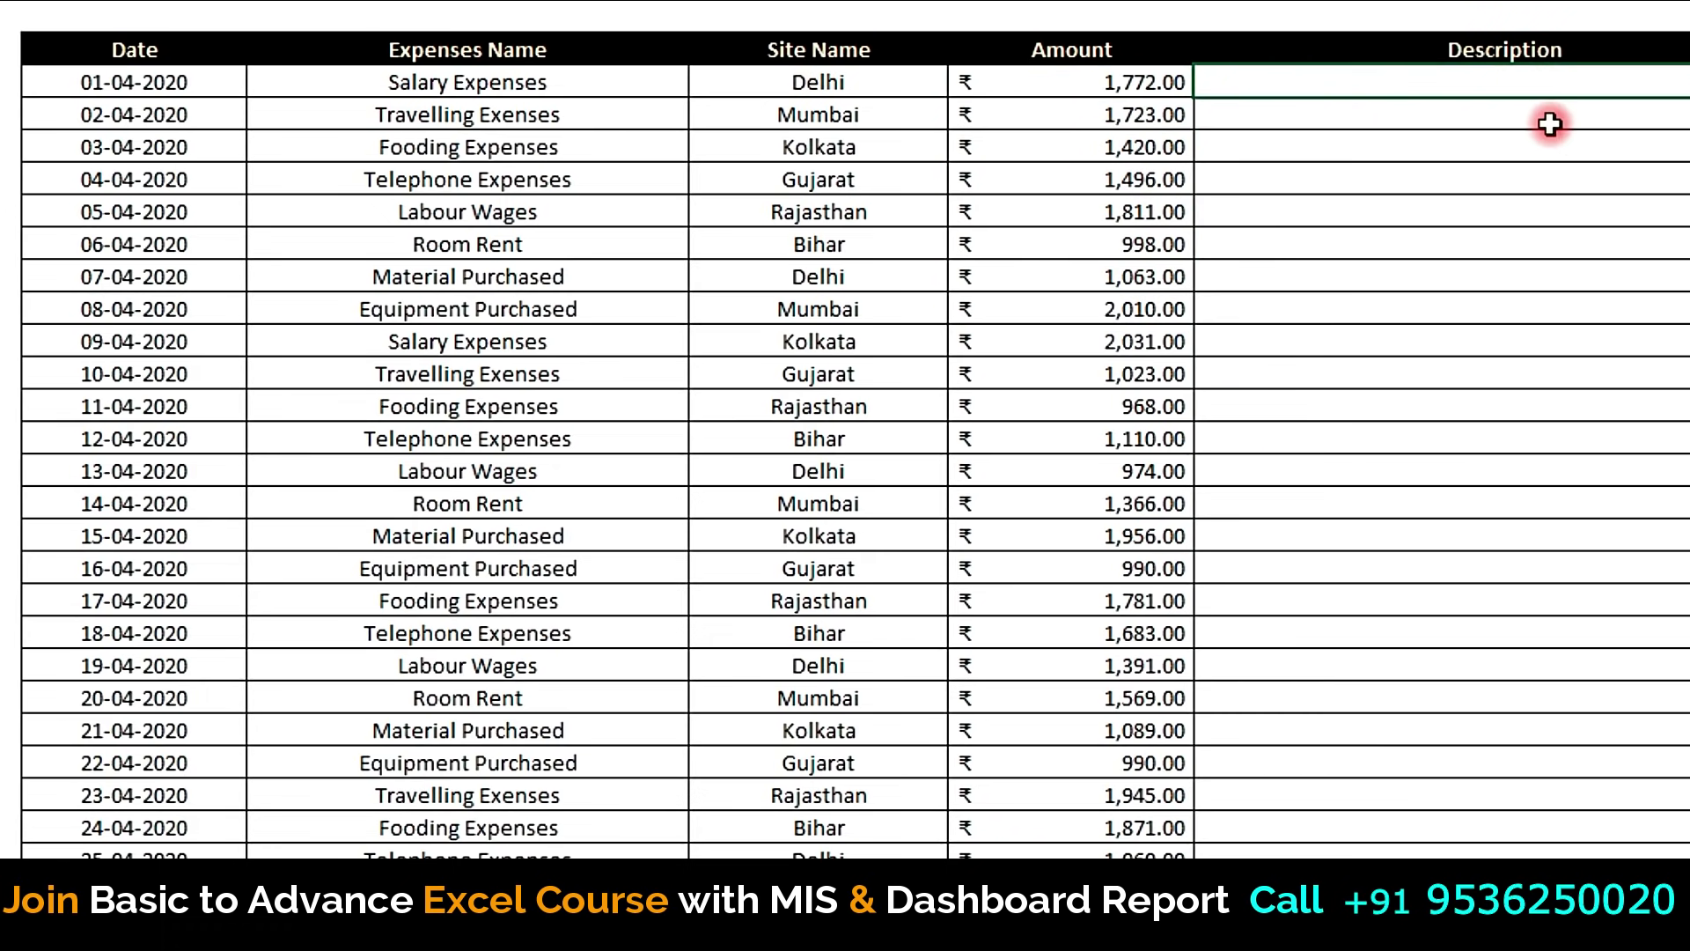
{"action": "left_click", "coordinate": [631, 117]}
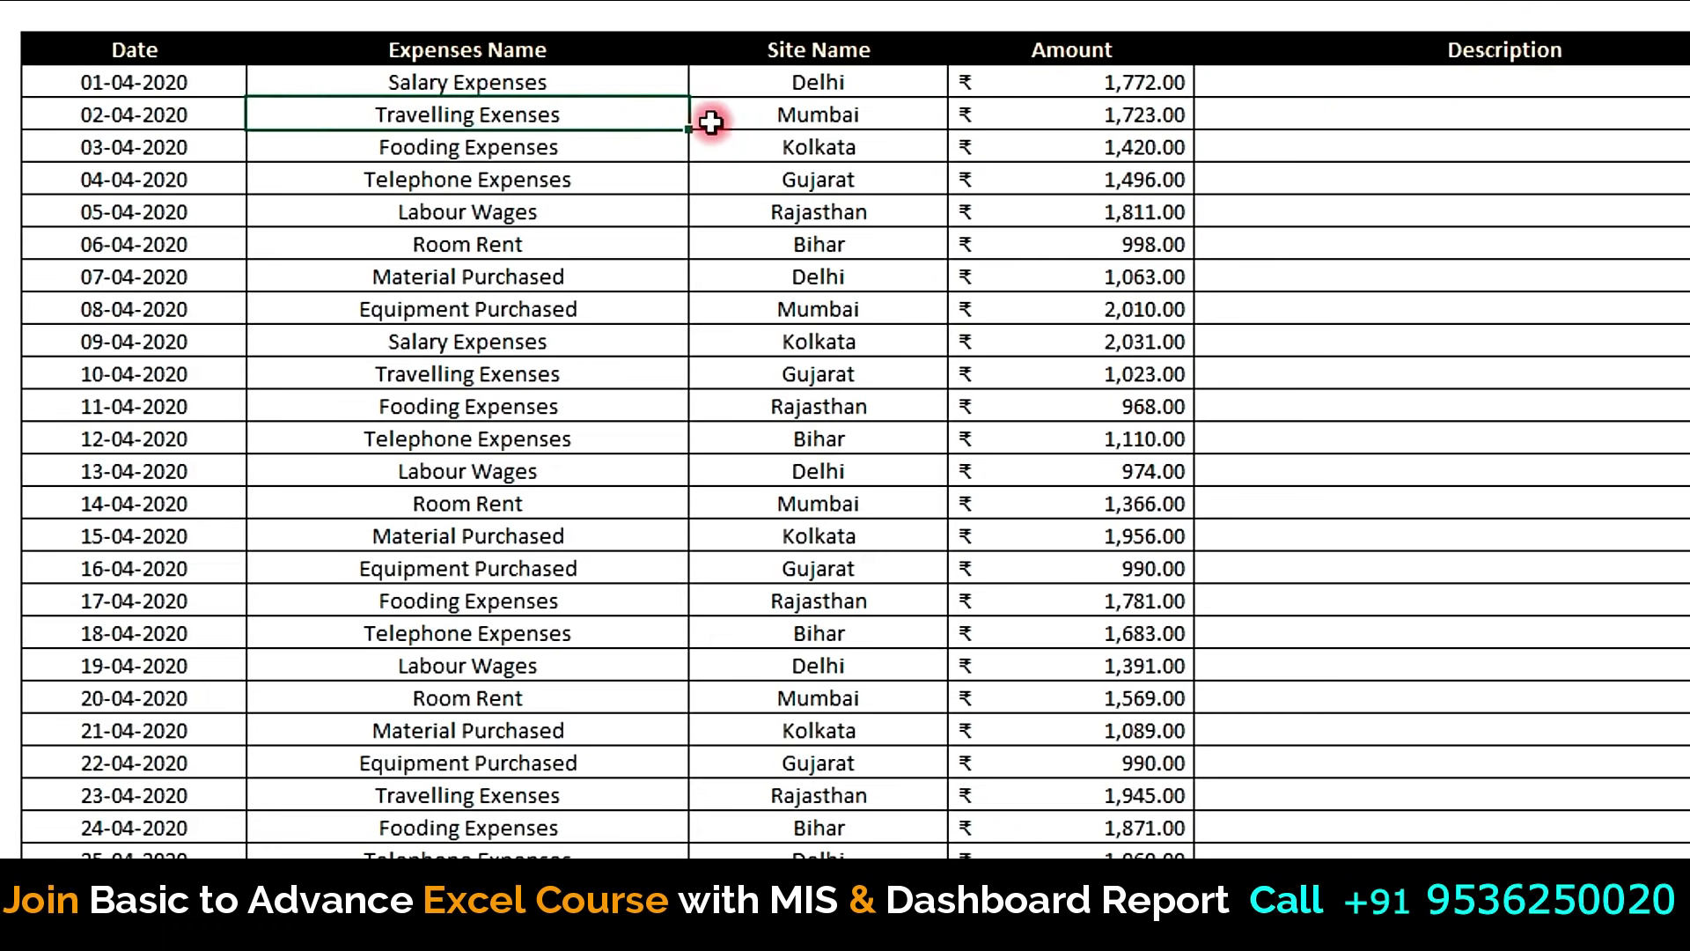
{"action": "left_click_drag", "start_coordinate": [711, 123], "coordinate": [1460, 115]}
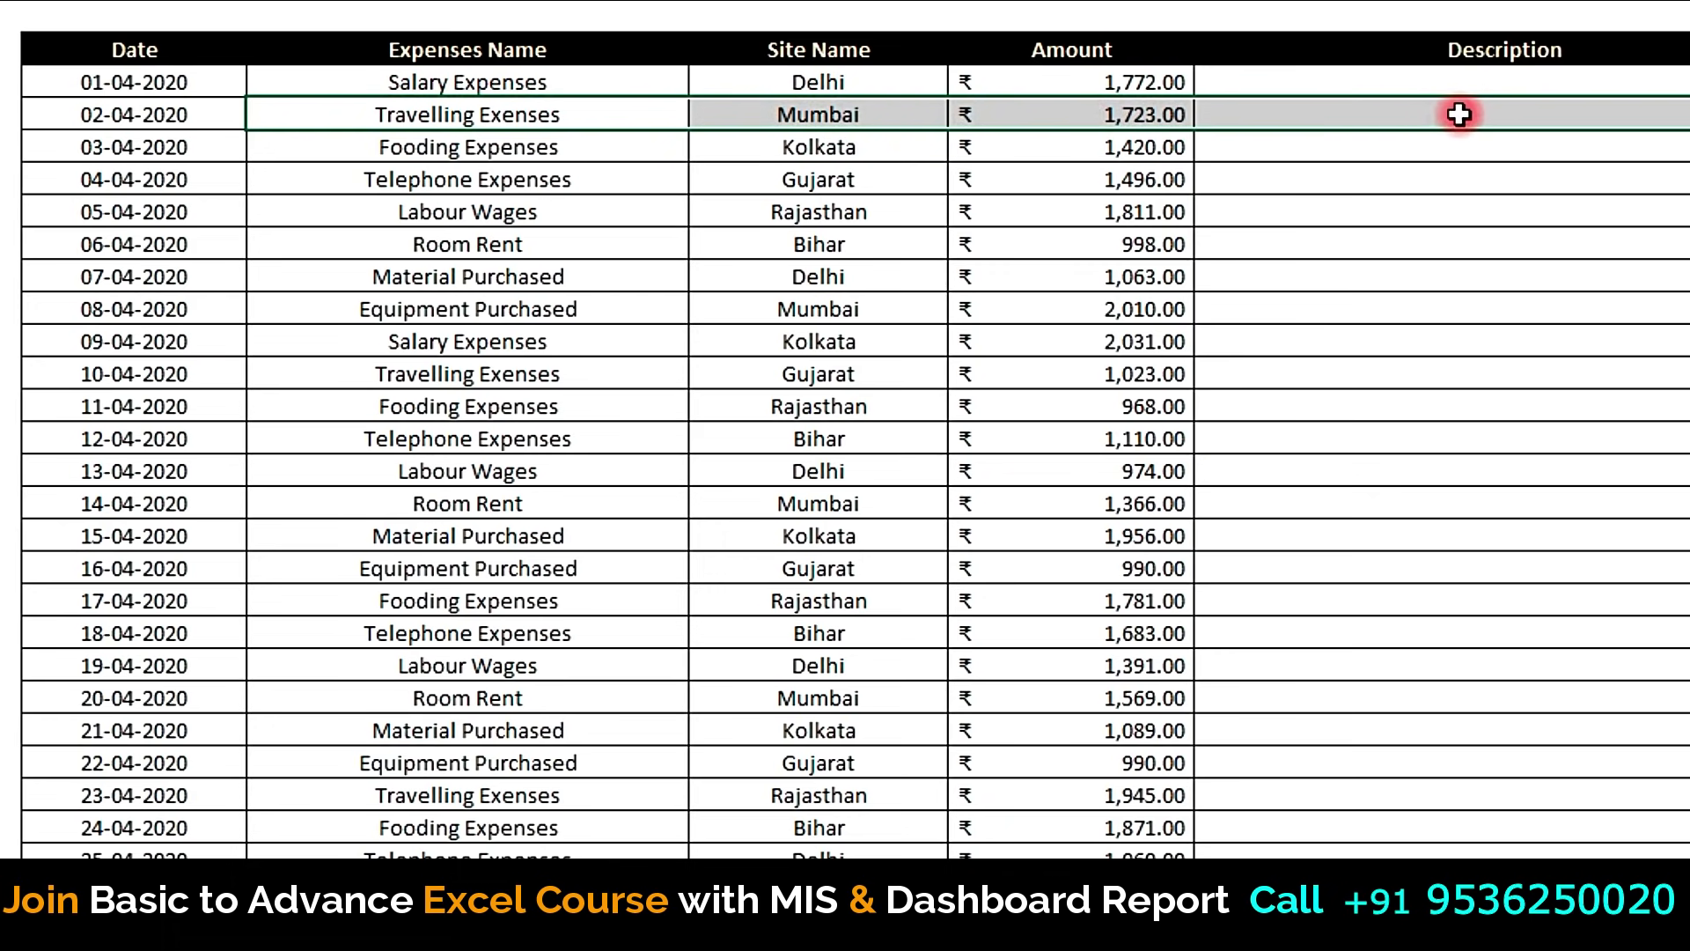
{"action": "left_click", "coordinate": [1459, 115]}
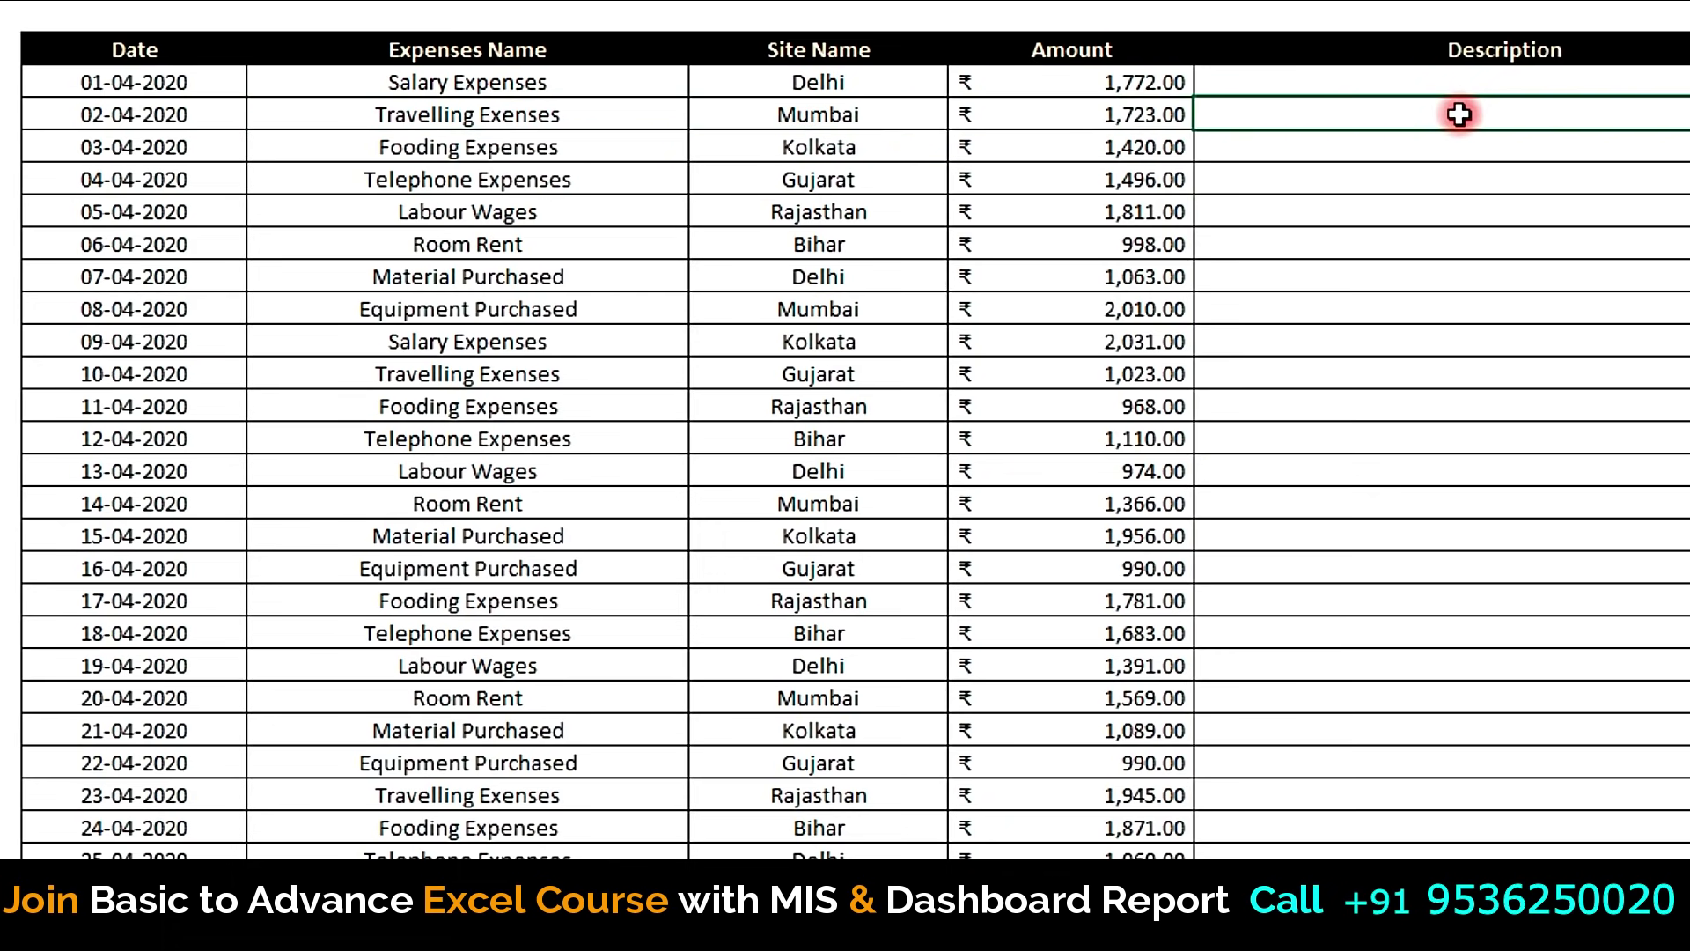
{"action": "left_click_drag", "start_coordinate": [1488, 113], "coordinate": [1494, 732]}
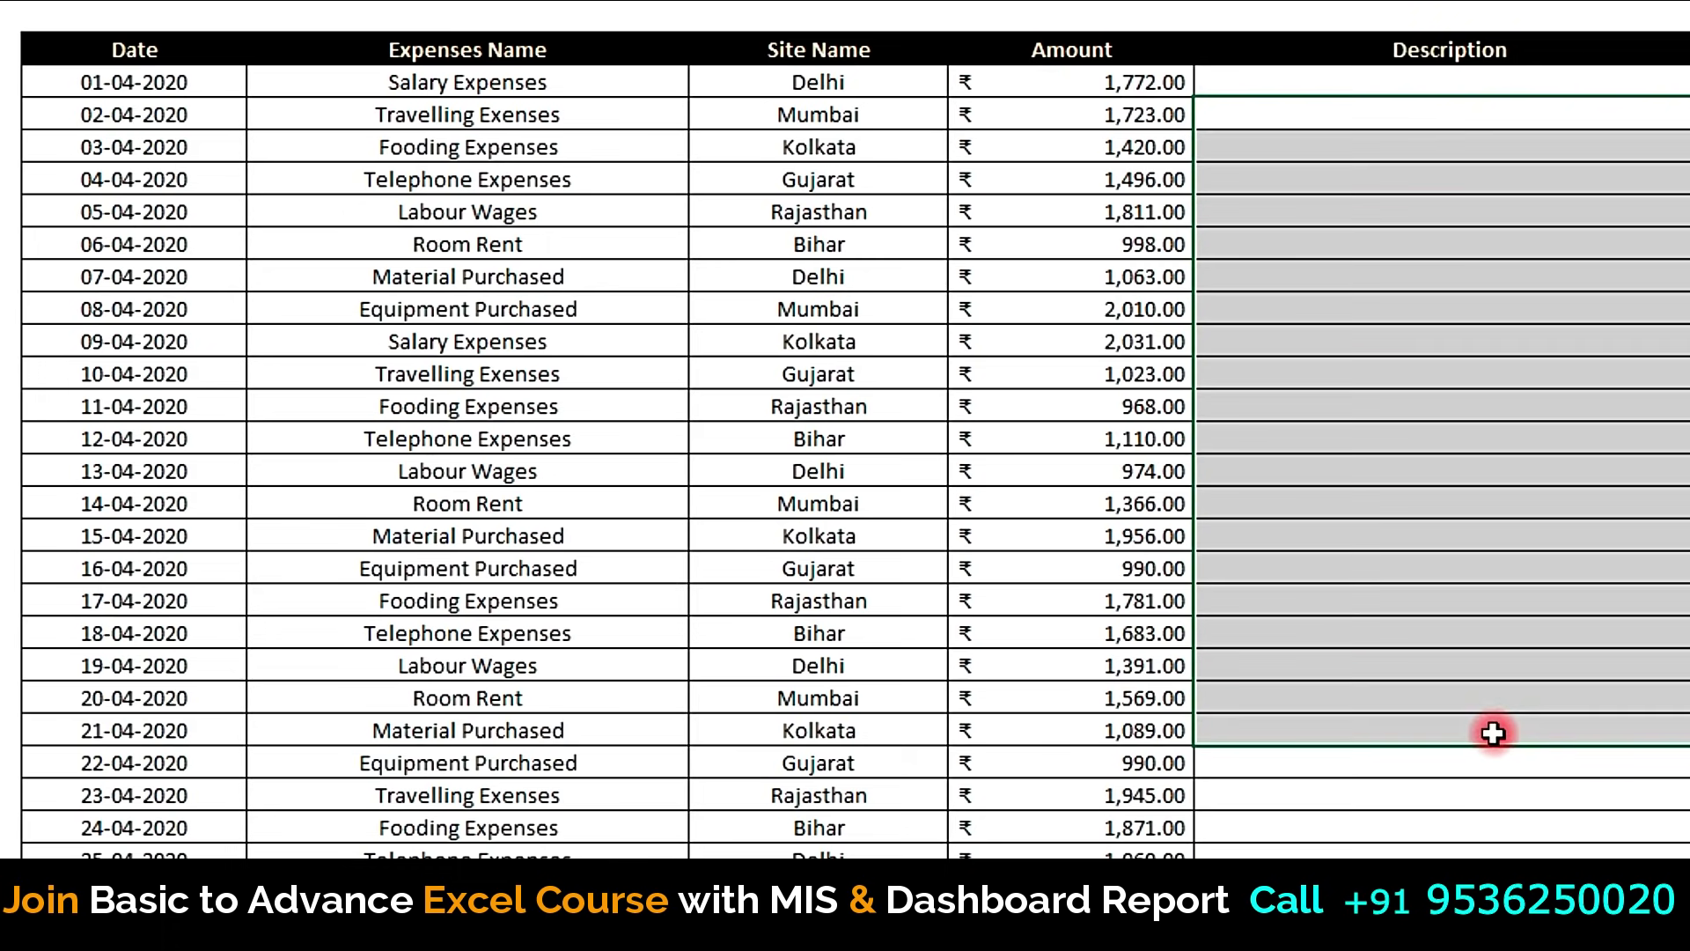
{"action": "left_click", "coordinate": [1536, 381]}
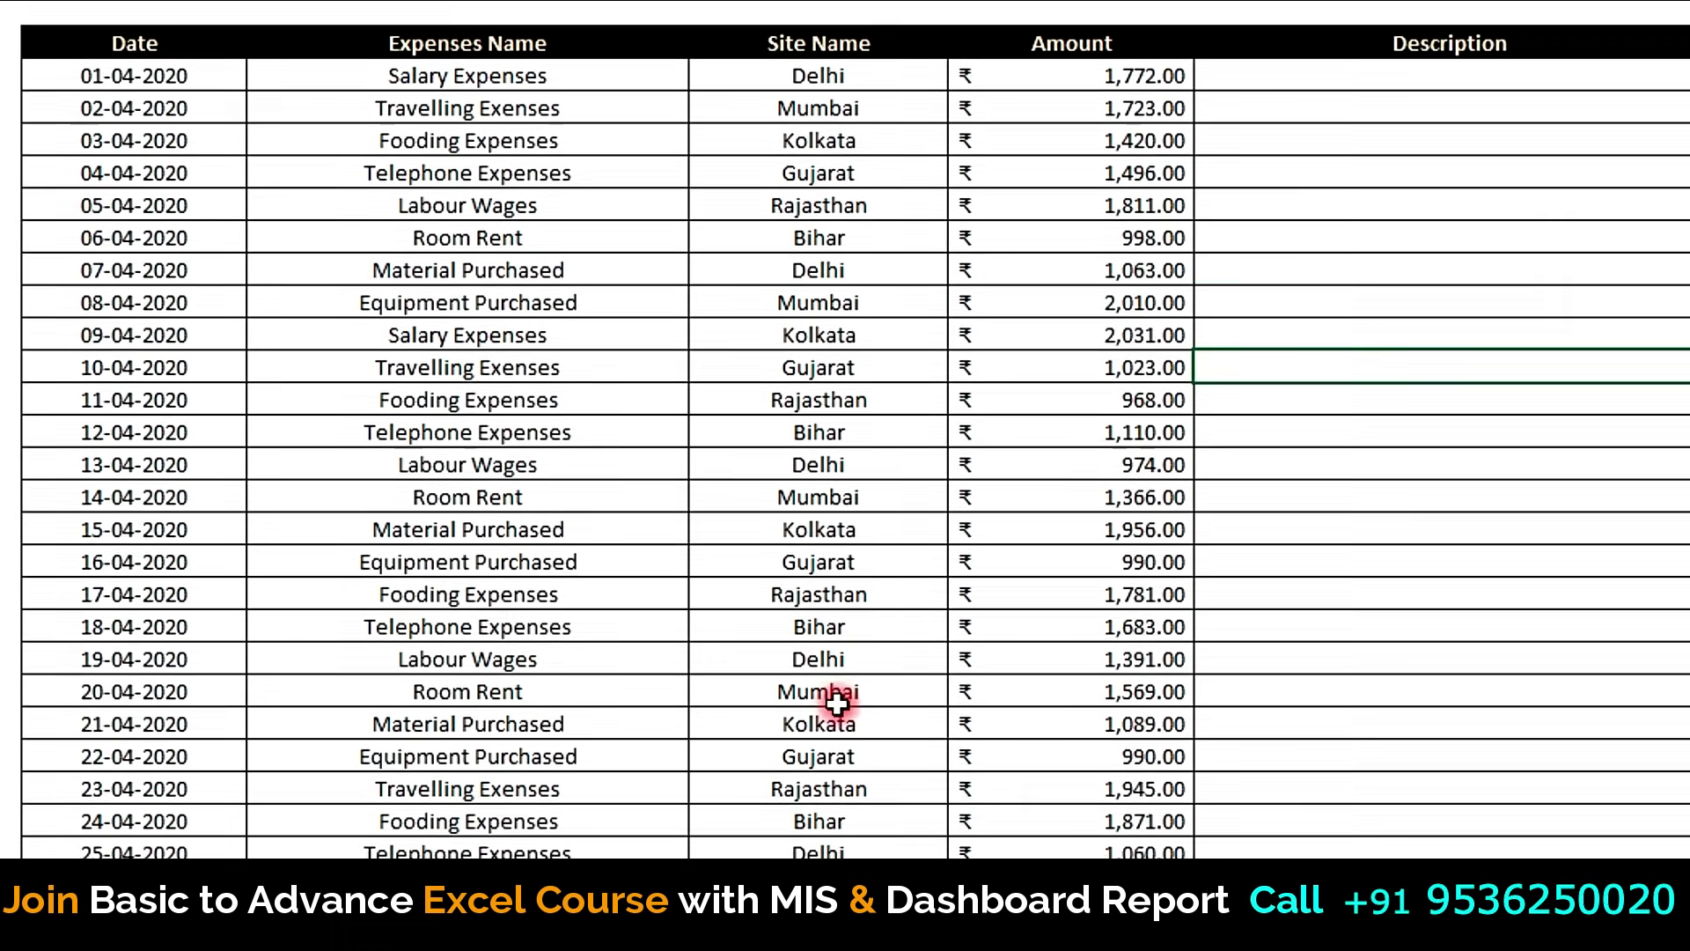
{"action": "scroll", "coordinate": [838, 698], "scroll_direction": "down", "scroll_amount": 3}
{"action": "scroll", "coordinate": [837, 698], "scroll_direction": "up", "scroll_amount": 1}
{"action": "scroll", "coordinate": [837, 698], "scroll_direction": "down", "scroll_amount": 20}
{"action": "scroll", "coordinate": [837, 429], "scroll_direction": "down", "scroll_amount": 20}
{"action": "scroll", "coordinate": [838, 429], "scroll_direction": "down", "scroll_amount": 20}
{"action": "scroll", "coordinate": [837, 429], "scroll_direction": "up", "scroll_amount": 20}
{"action": "scroll", "coordinate": [837, 429], "scroll_direction": "up", "scroll_amount": 20}
{"action": "left_click", "coordinate": [443, 302]}
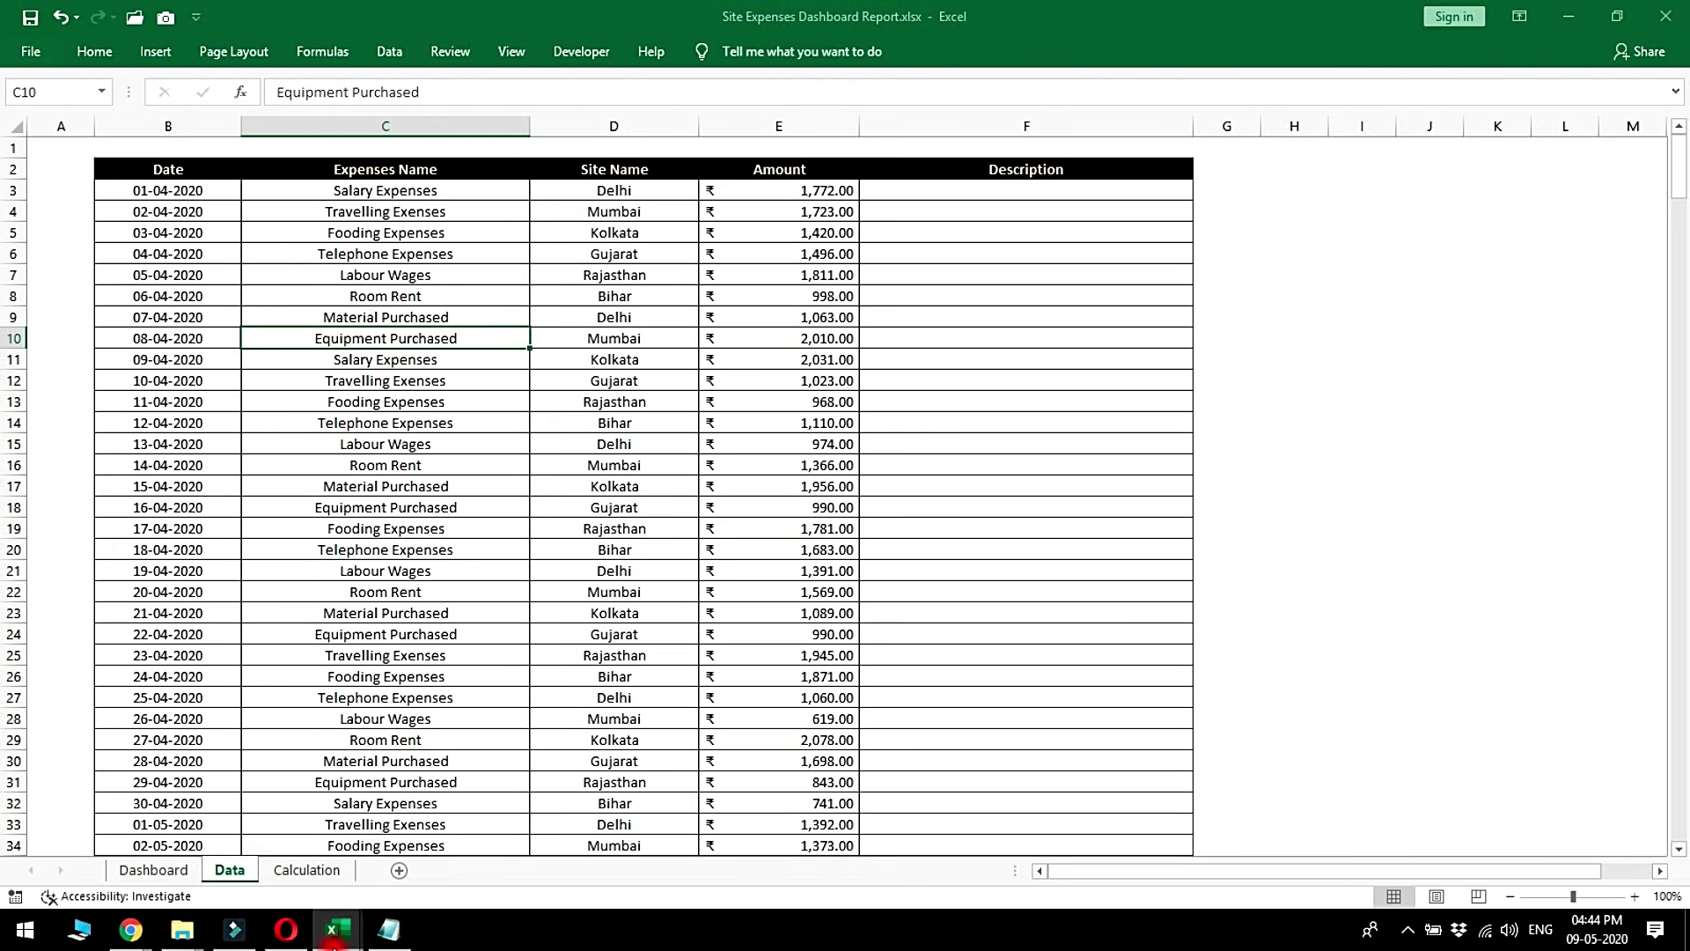
Step: In Book3, select the expenses table from the Date header in B2 across to column F, down to row 367
{"action": "left_click", "coordinate": [752, 853]}
{"action": "left_click", "coordinate": [826, 421]}
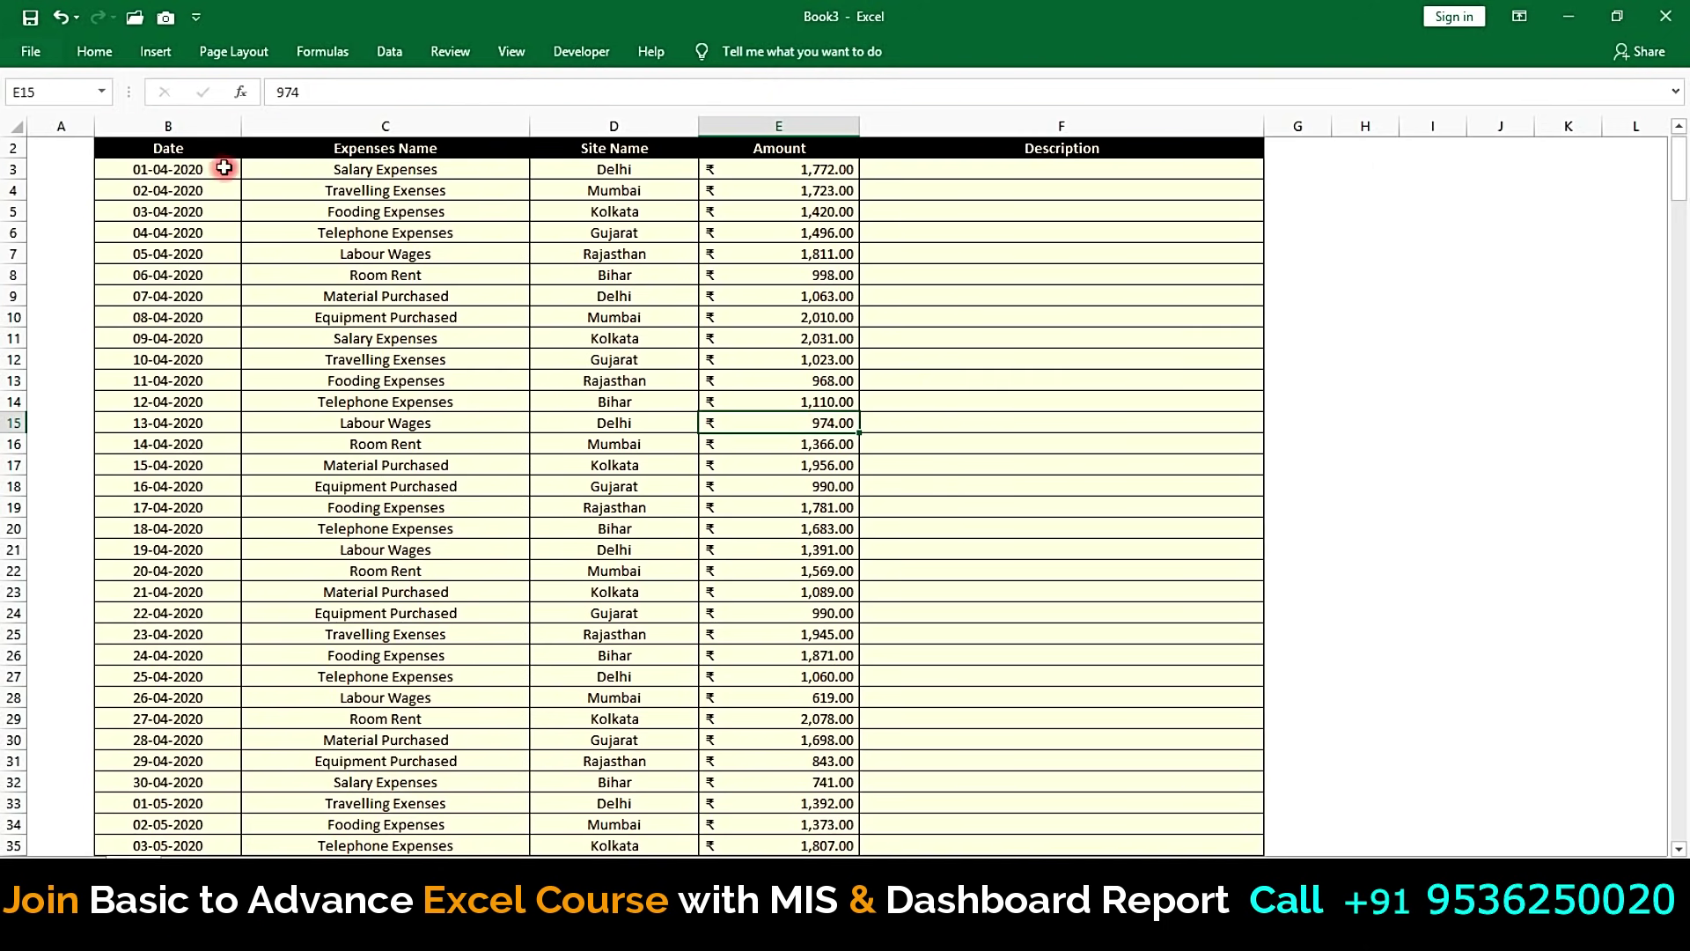
{"action": "scroll", "coordinate": [215, 231], "scroll_direction": "up", "scroll_amount": 1}
{"action": "mouse_move", "coordinate": [183, 165]}
{"action": "left_mouse_down"}
{"action": "mouse_move", "coordinate": [1069, 629]}
{"action": "mouse_move", "coordinate": [1078, 807]}
{"action": "left_mouse_up"}
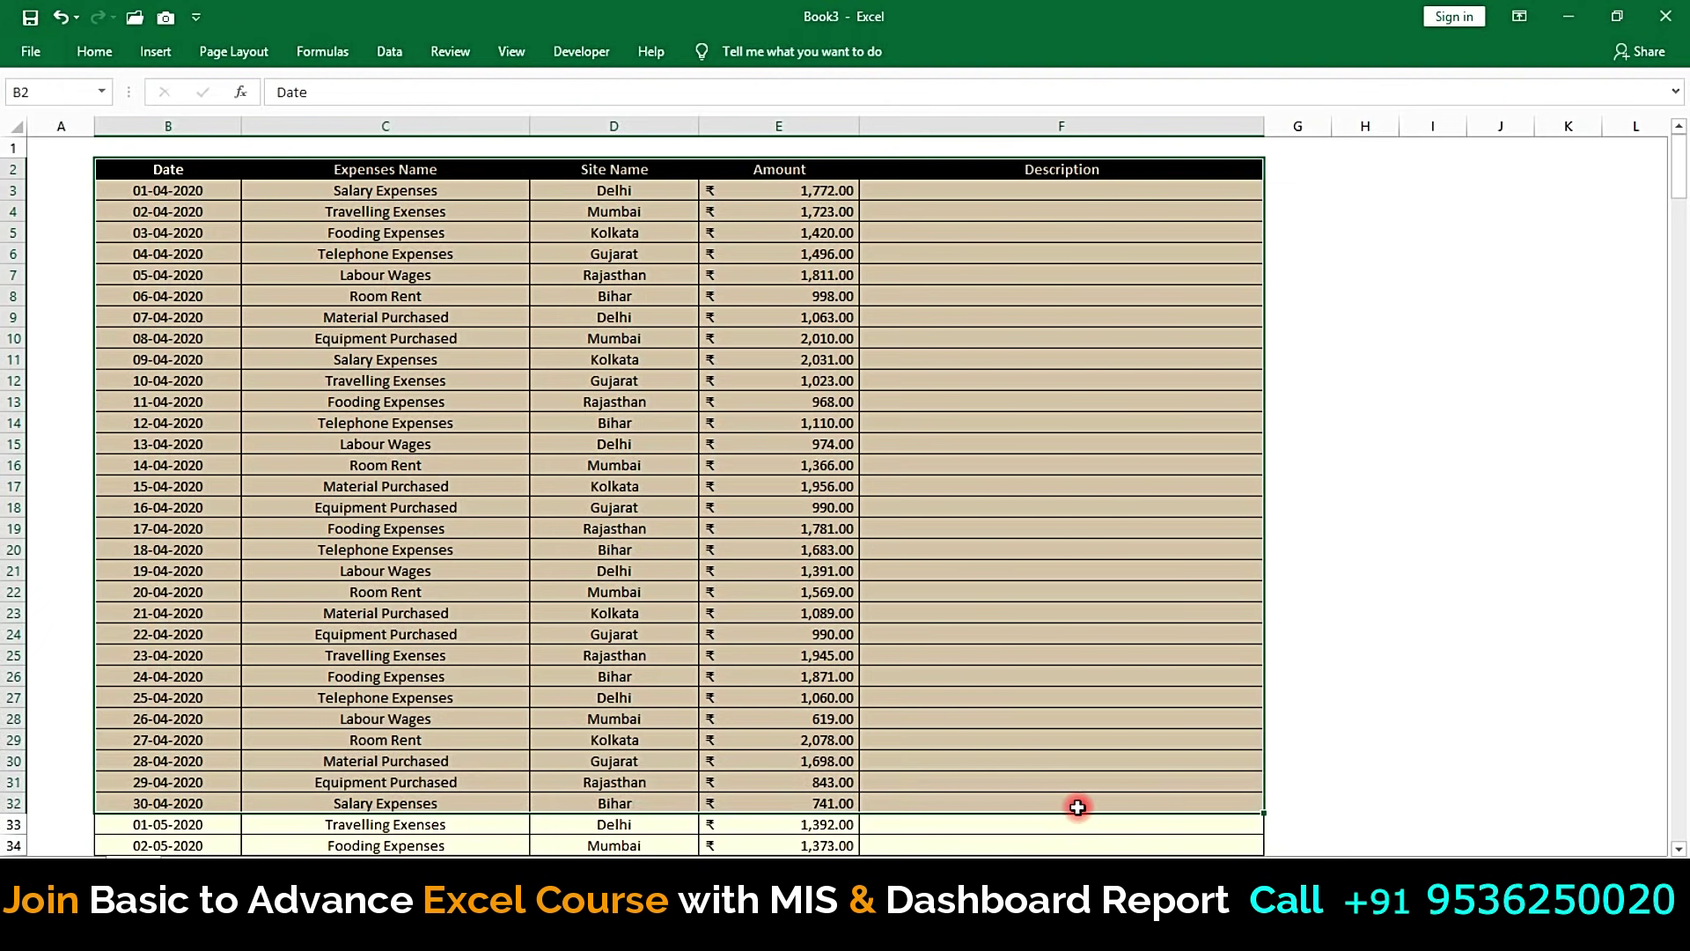
{"action": "key", "text": "ctrl+shift+Down"}
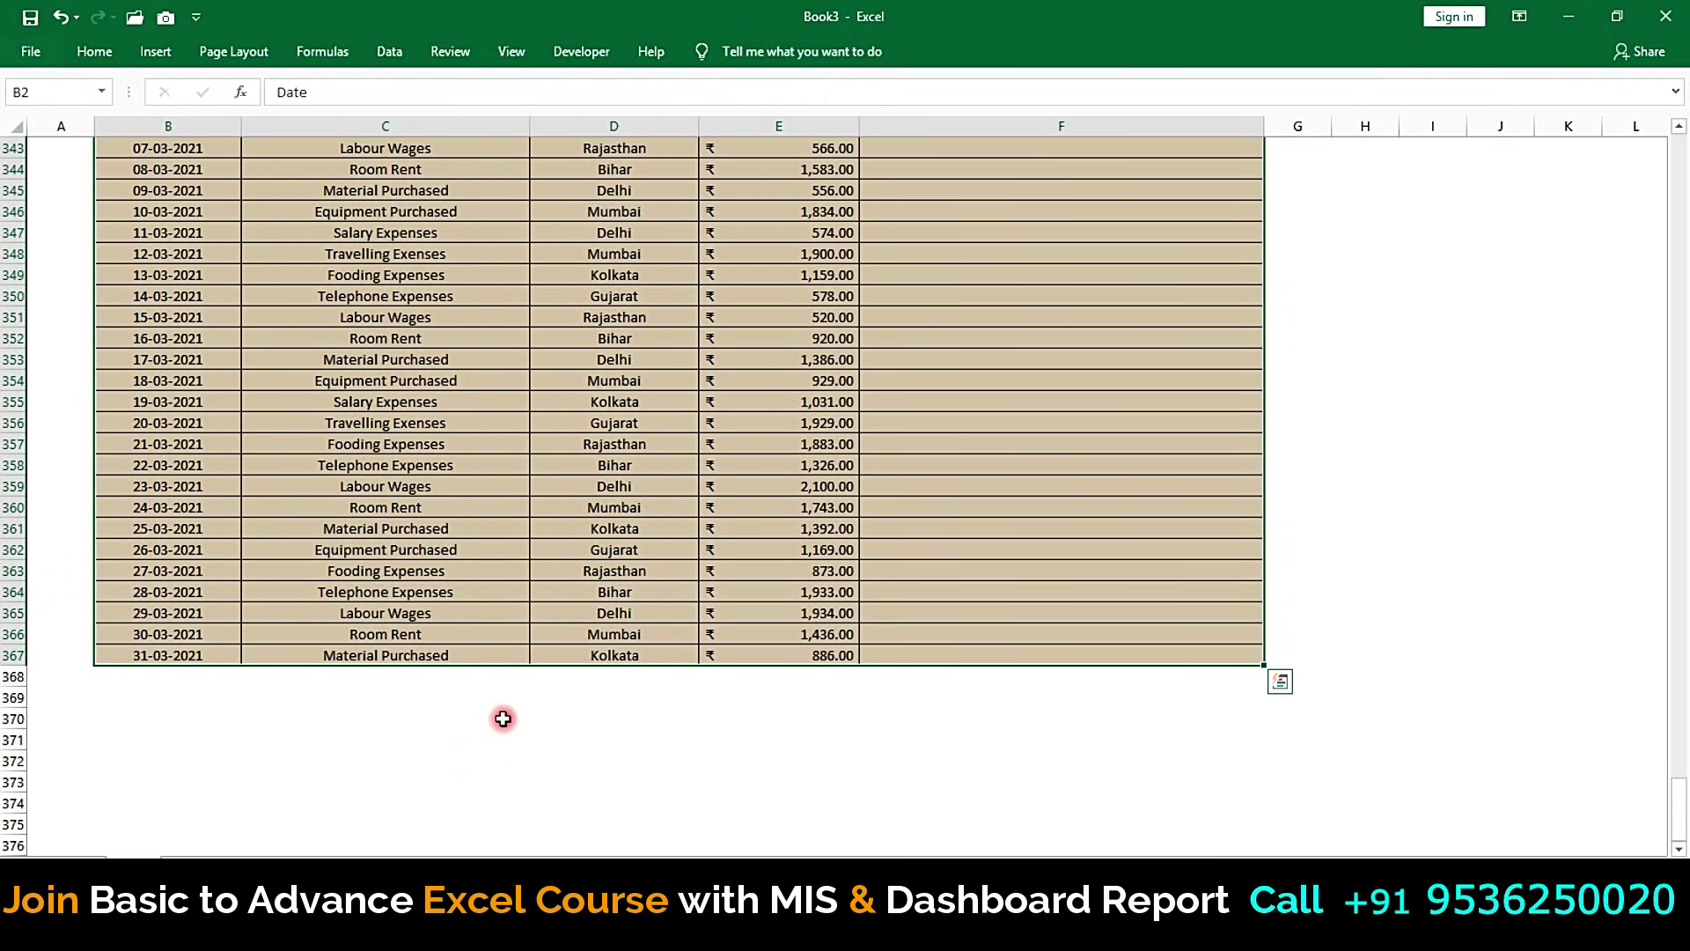
{"action": "scroll", "coordinate": [503, 719], "scroll_direction": "up", "scroll_amount": 5}
{"action": "scroll", "coordinate": [503, 719], "scroll_direction": "up", "scroll_amount": 12}
{"action": "scroll", "coordinate": [503, 720], "scroll_direction": "up", "scroll_amount": 6}
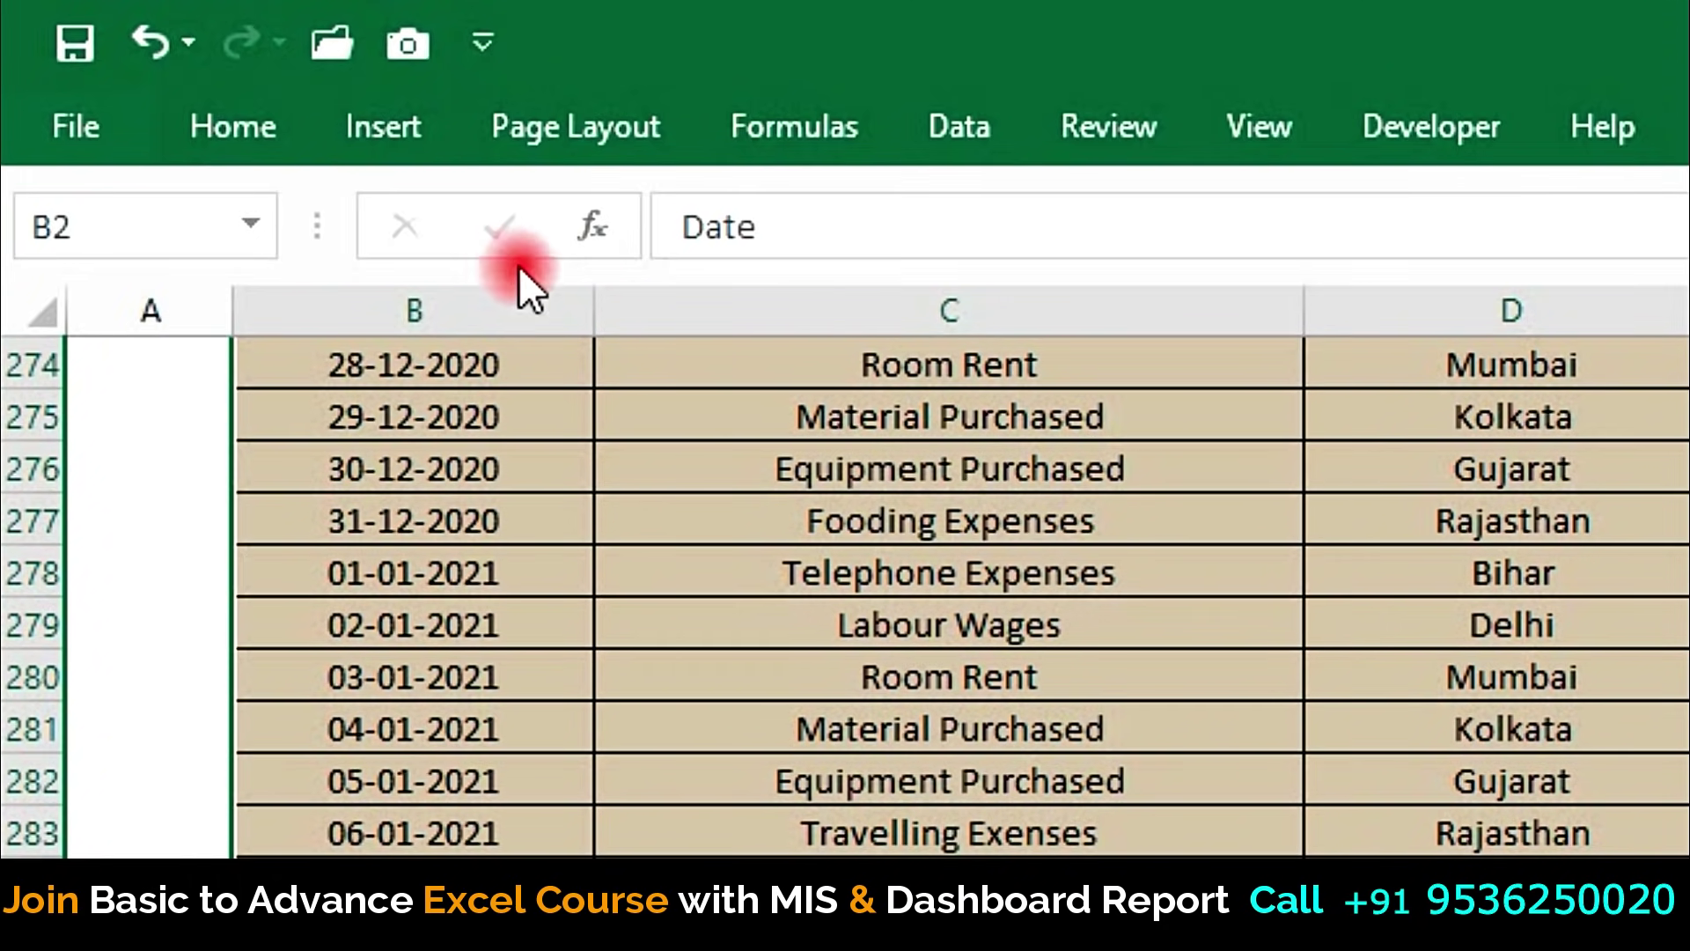
{"action": "left_click", "coordinate": [378, 156]}
Step: Insert a PivotTable from Data!$B$2:$F$367 on a new worksheet
{"action": "left_click", "coordinate": [56, 145]}
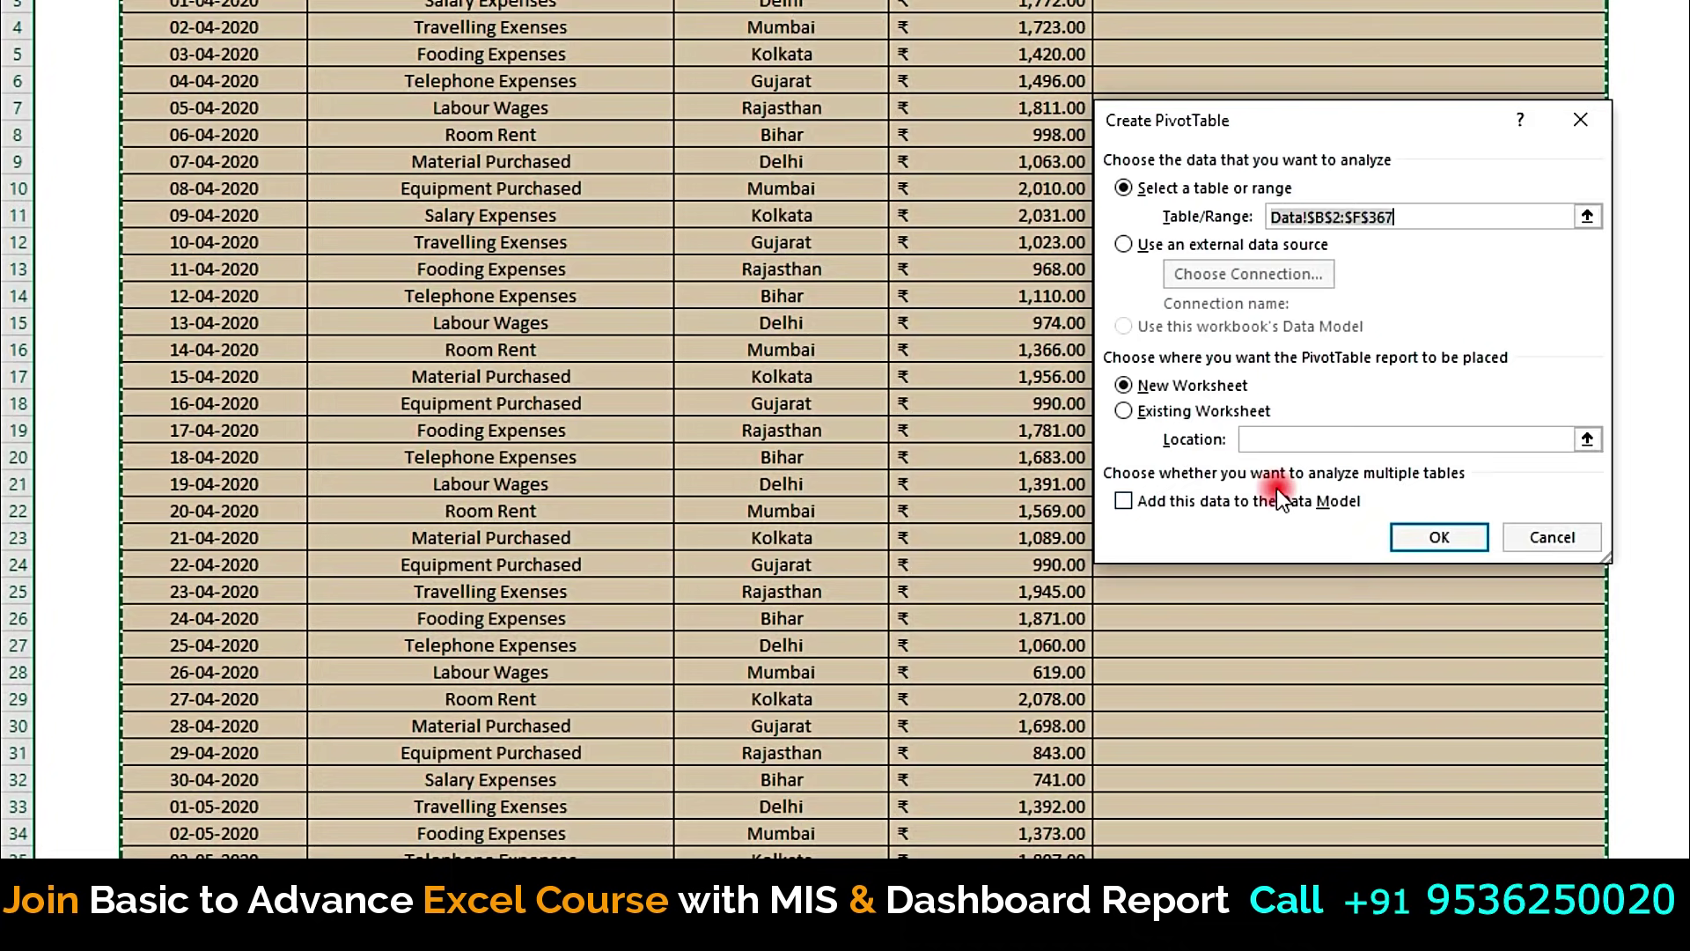
{"action": "left_click", "coordinate": [1408, 531]}
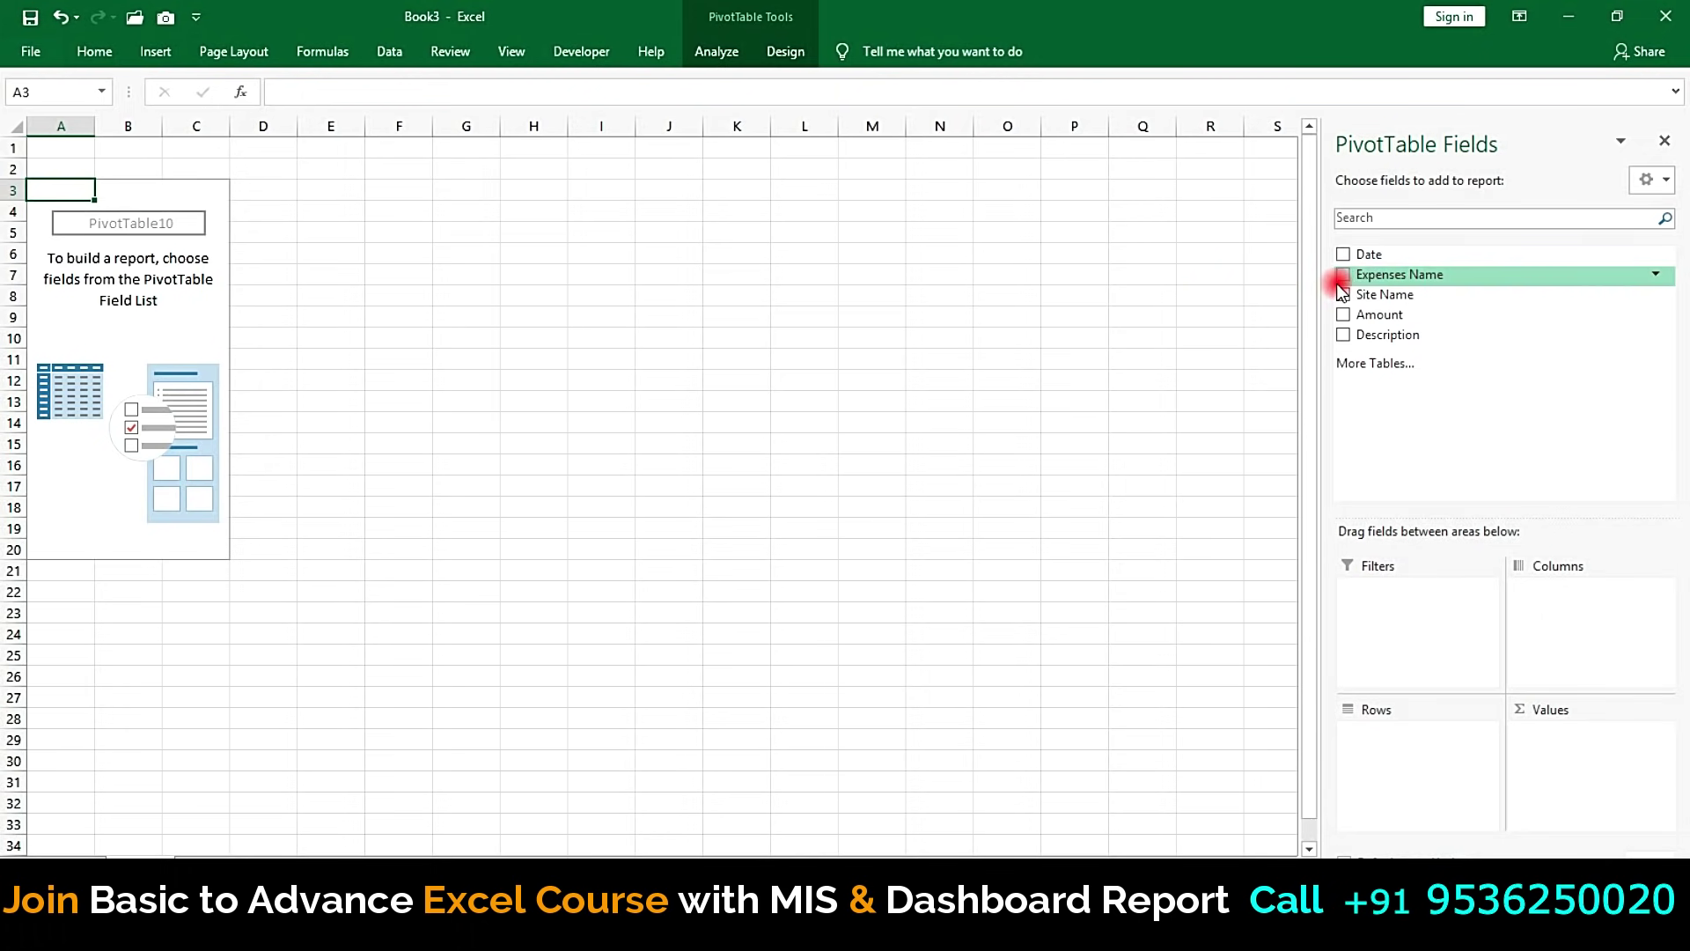
Step: Put Expenses Name in Rows and Amount in Values so eight expense types total 481551
{"action": "left_click_drag", "start_coordinate": [1373, 274], "coordinate": [1396, 747]}
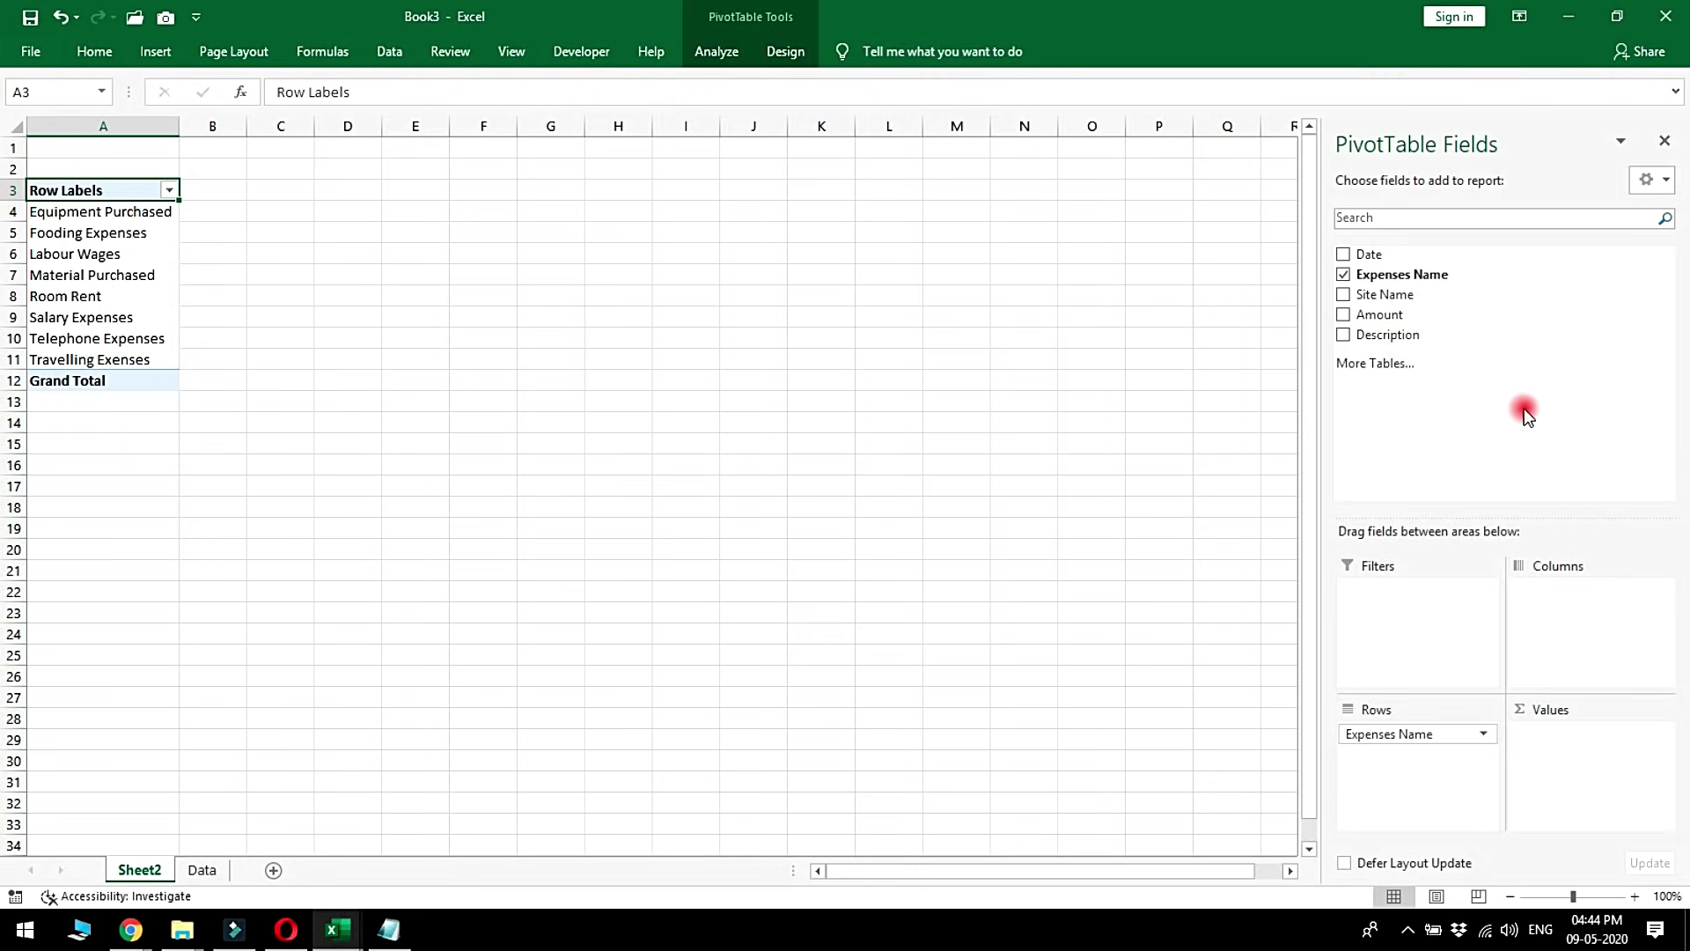
{"action": "left_click_drag", "start_coordinate": [1380, 314], "coordinate": [1562, 735]}
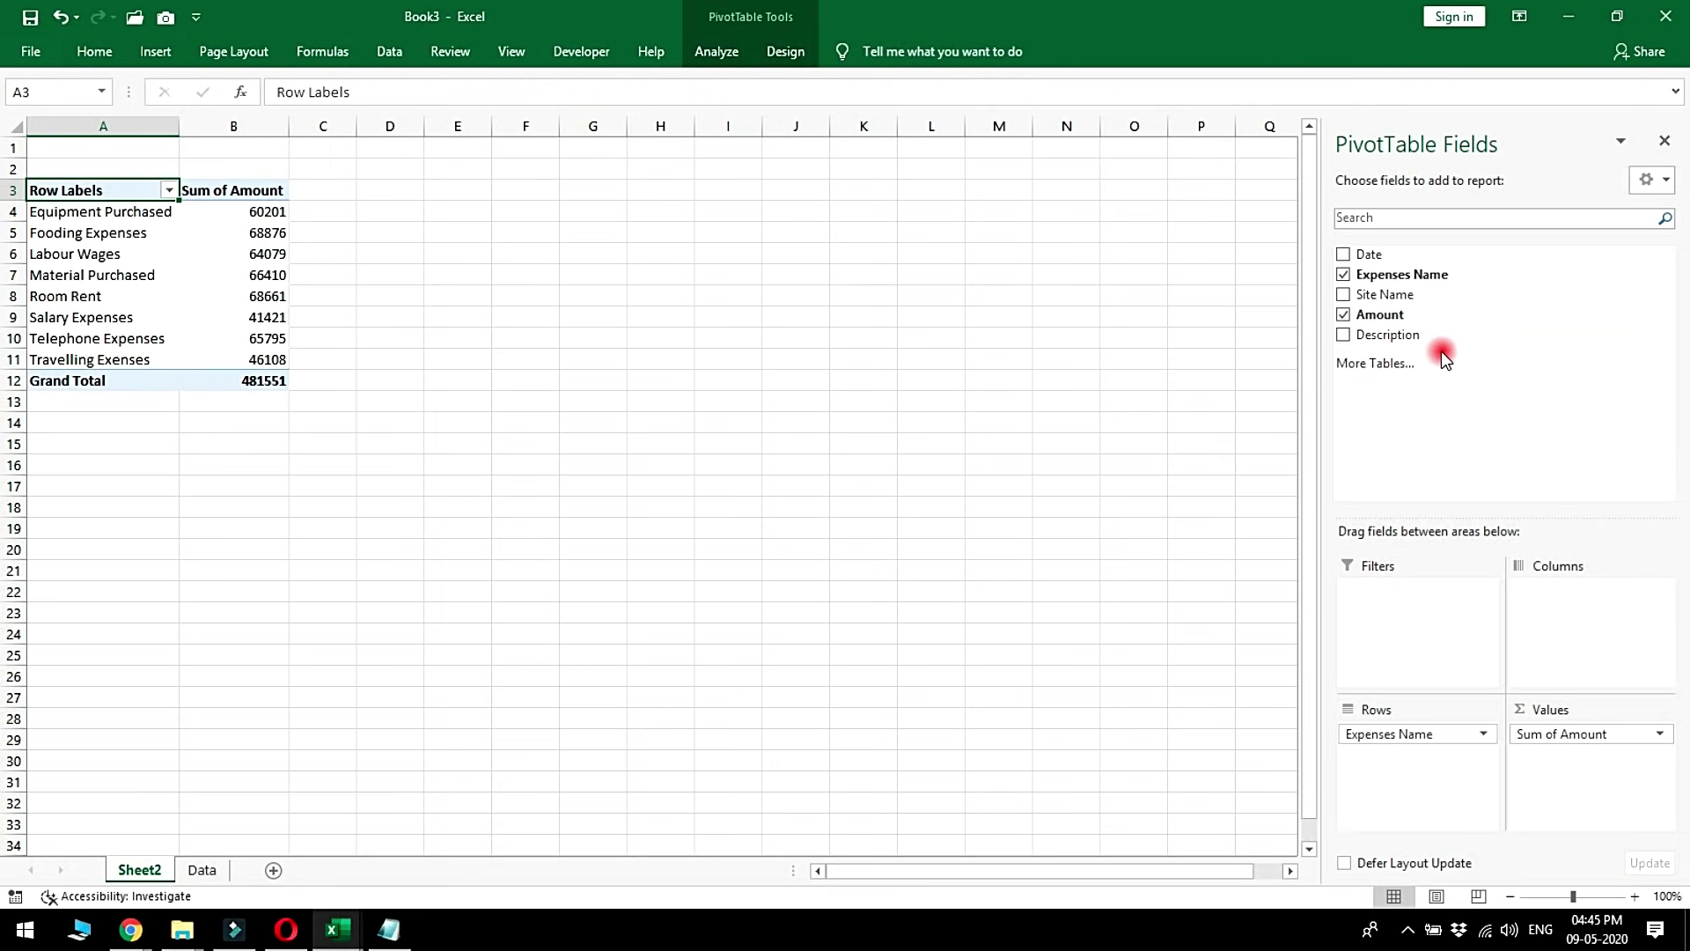
Step: Add Site Name to the PivotTable Filters area
{"action": "left_click_drag", "start_coordinate": [1396, 300], "coordinate": [1409, 596]}
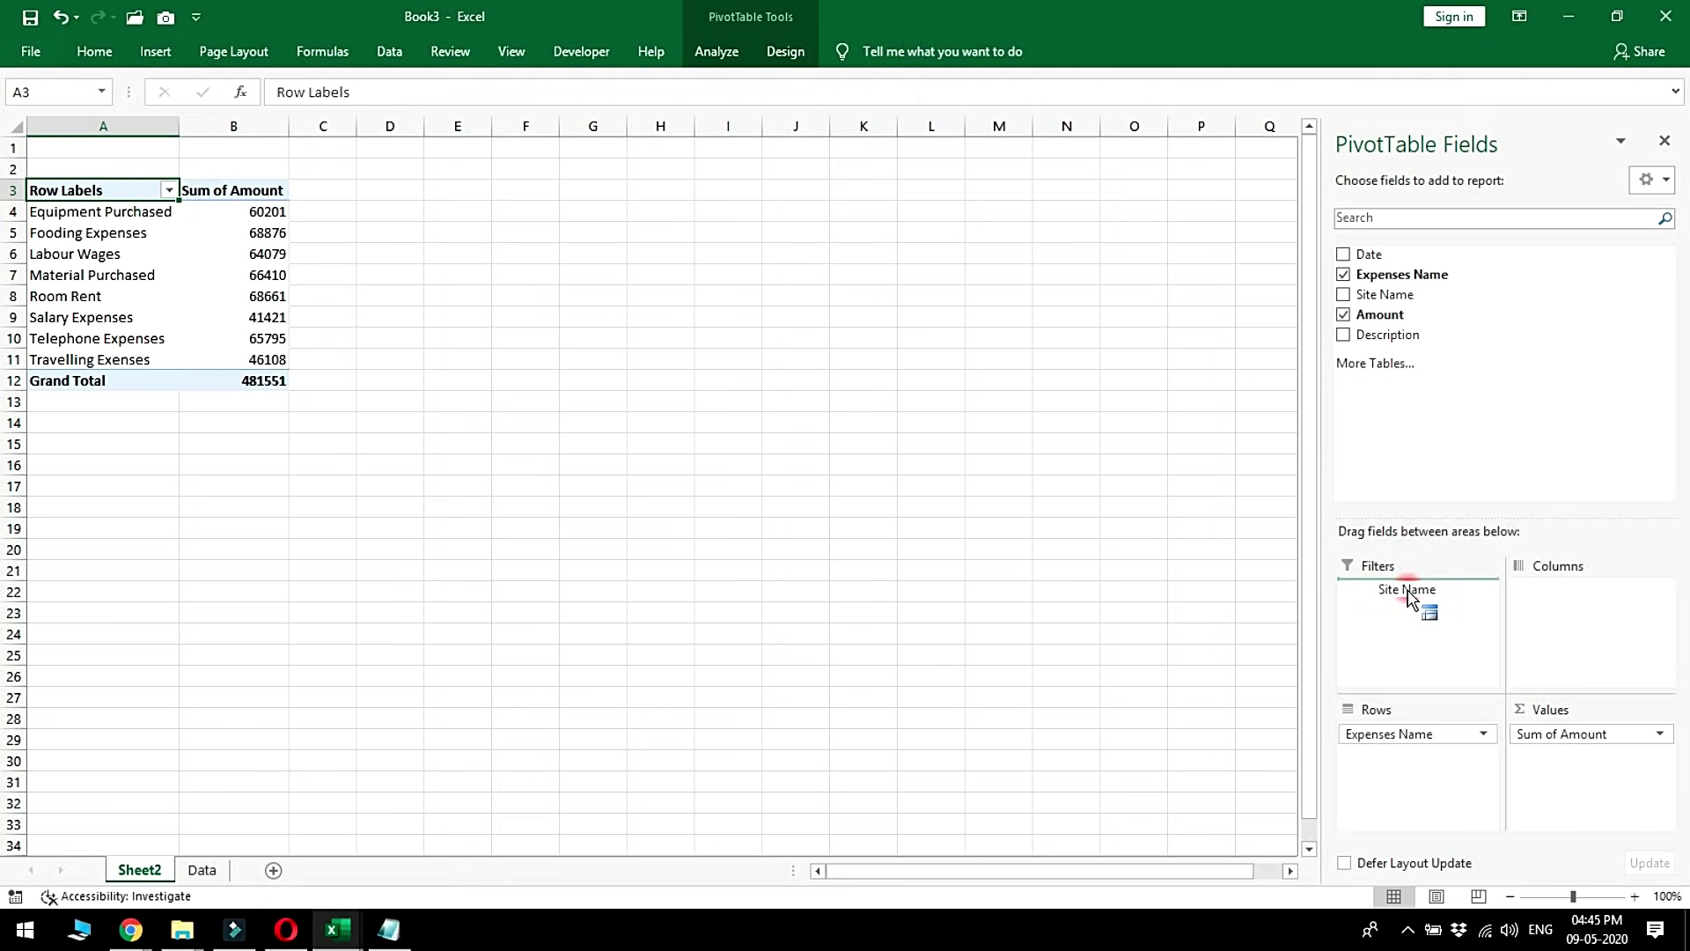
{"action": "left_click_drag", "start_coordinate": [1407, 596], "coordinate": [1408, 594]}
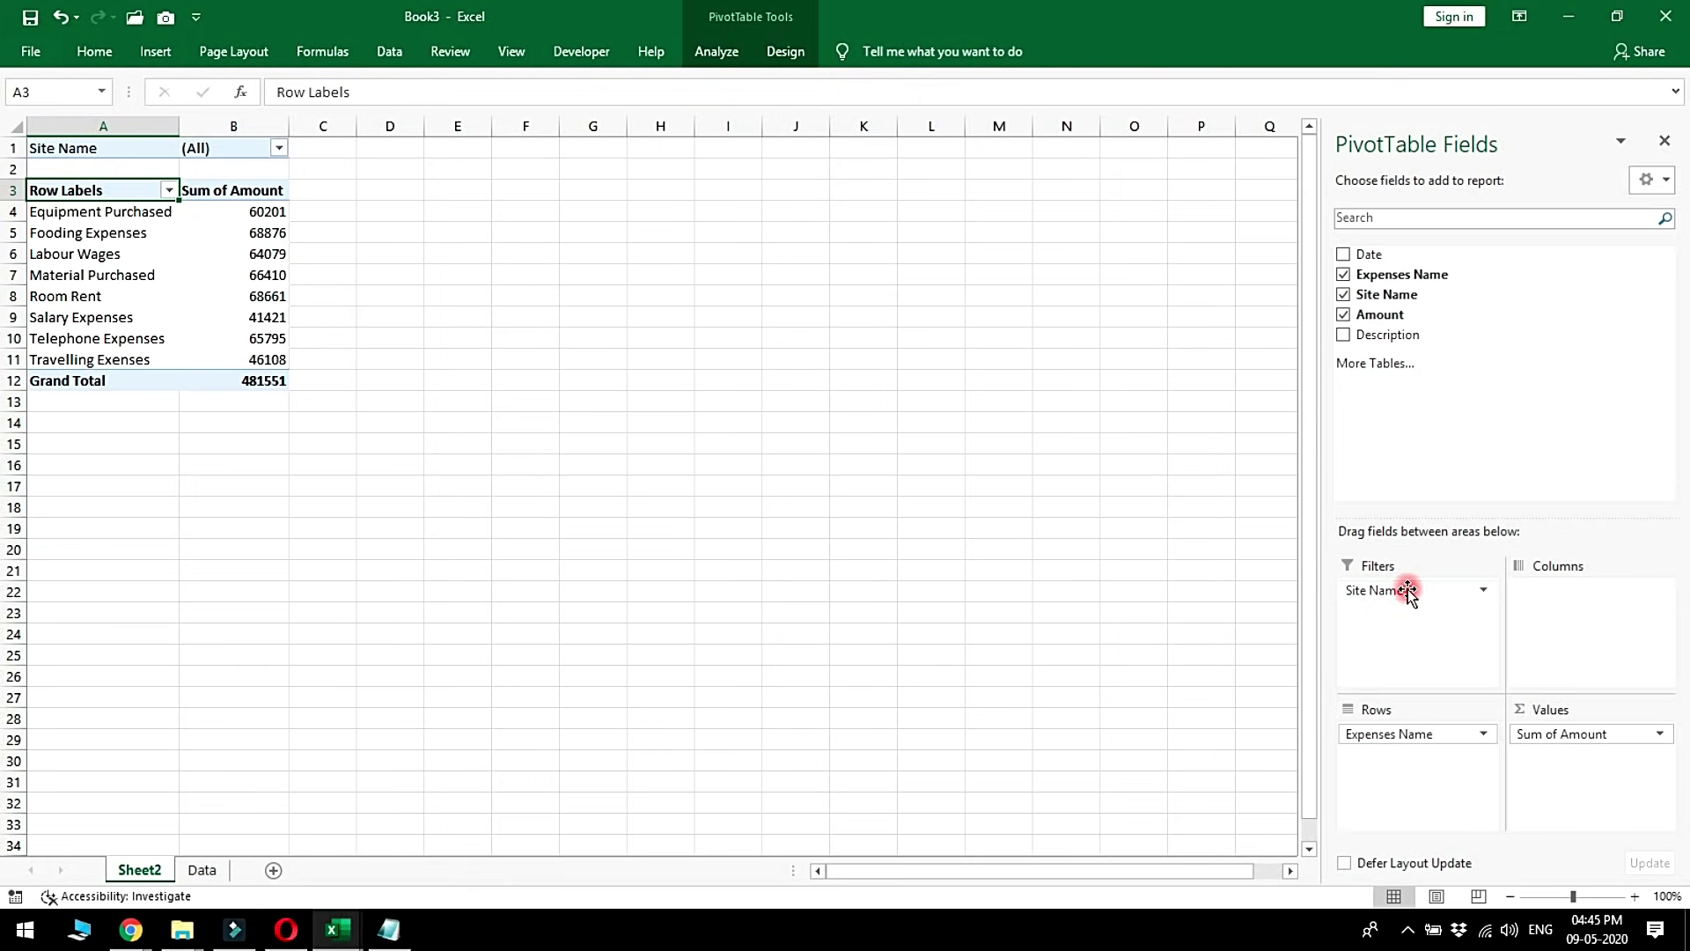
{"action": "left_click_drag", "start_coordinate": [87, 145], "coordinate": [236, 147]}
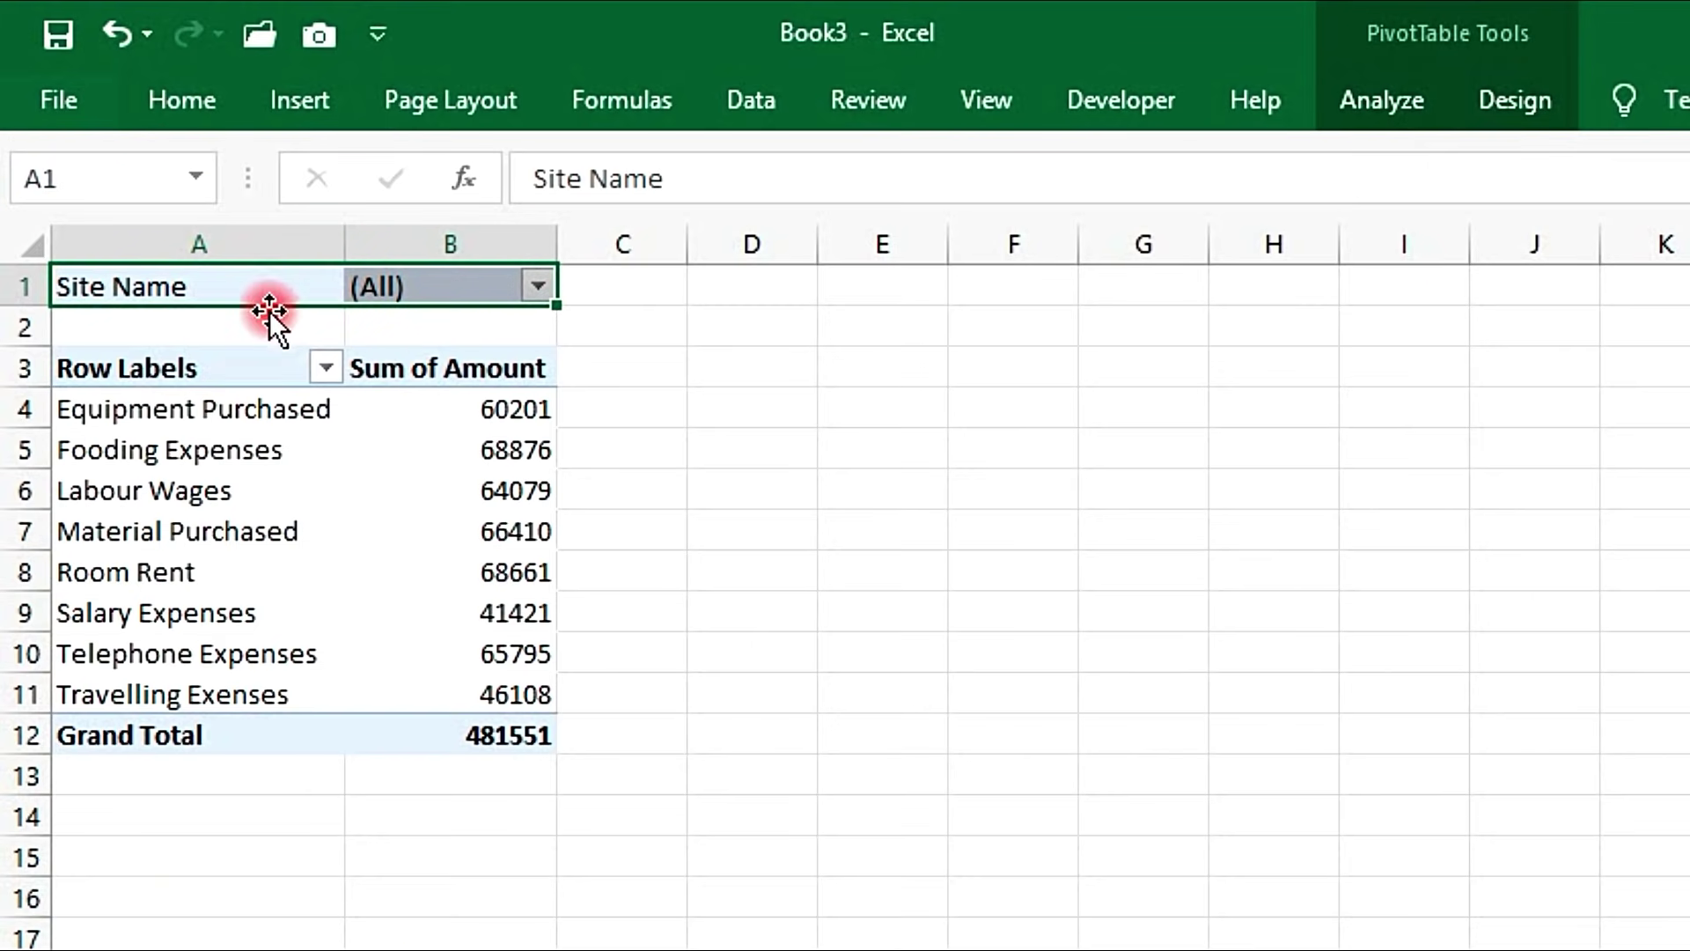
{"action": "left_click_drag", "start_coordinate": [223, 370], "coordinate": [417, 719]}
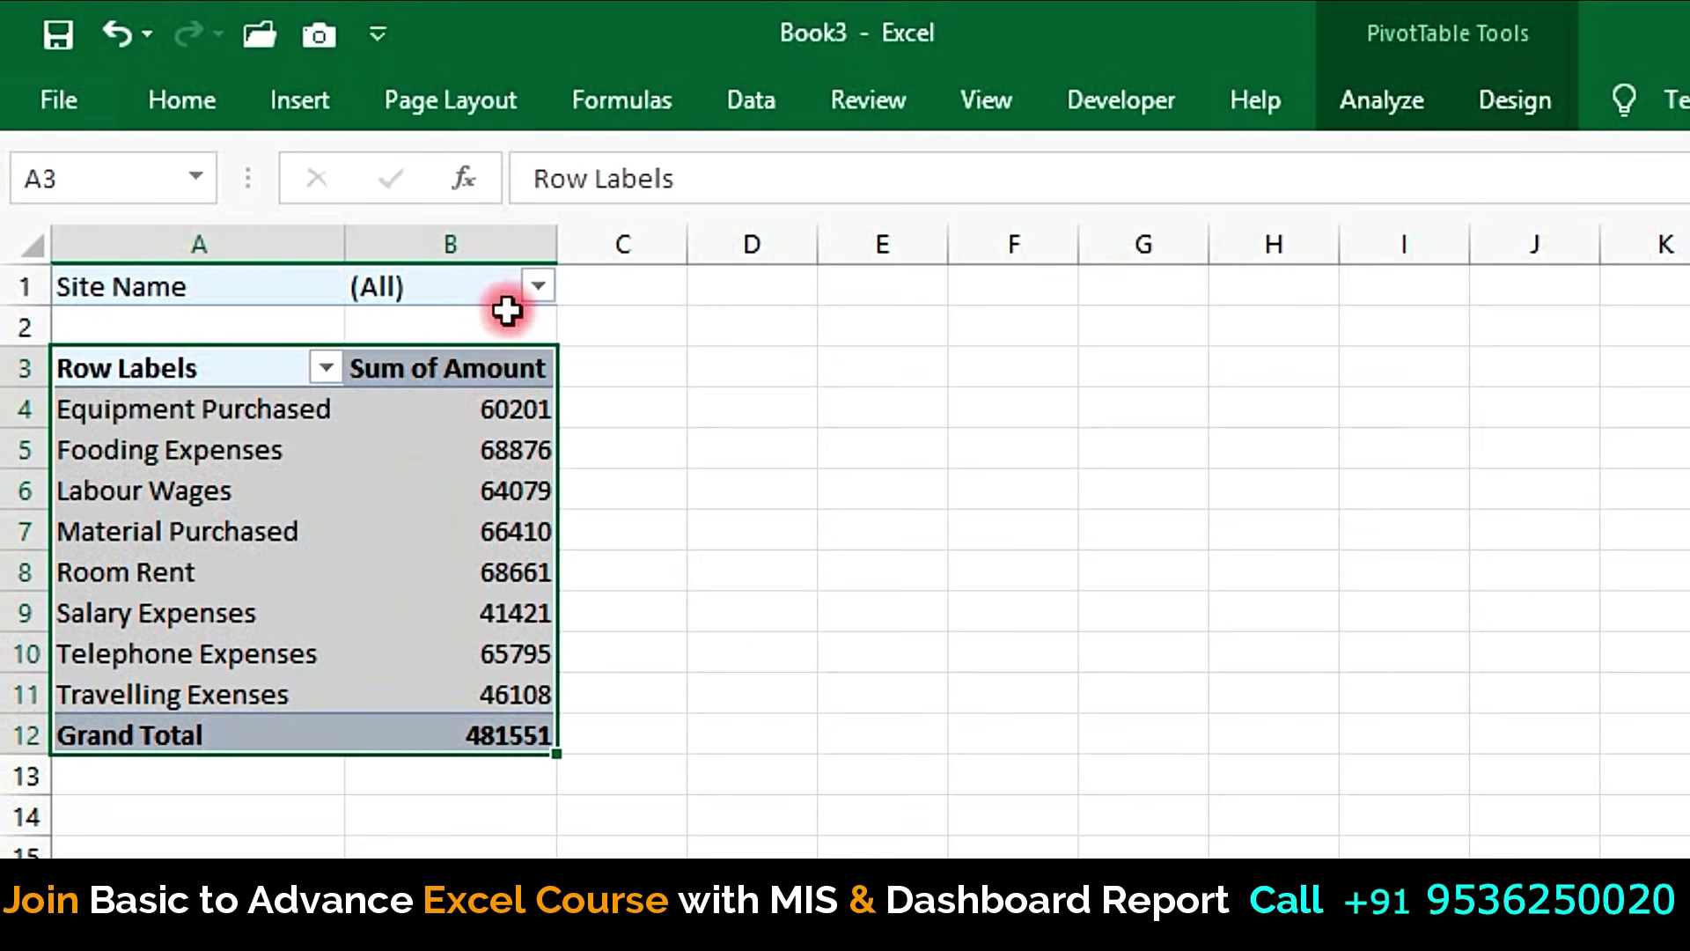
{"action": "left_click", "coordinate": [598, 284]}
Step: Filter the PivotTable by Delhi, then Kolkata, then Rajasthan to check the totals
{"action": "left_click", "coordinate": [538, 286]}
{"action": "left_click", "coordinate": [139, 451]}
{"action": "left_click", "coordinate": [322, 787]}
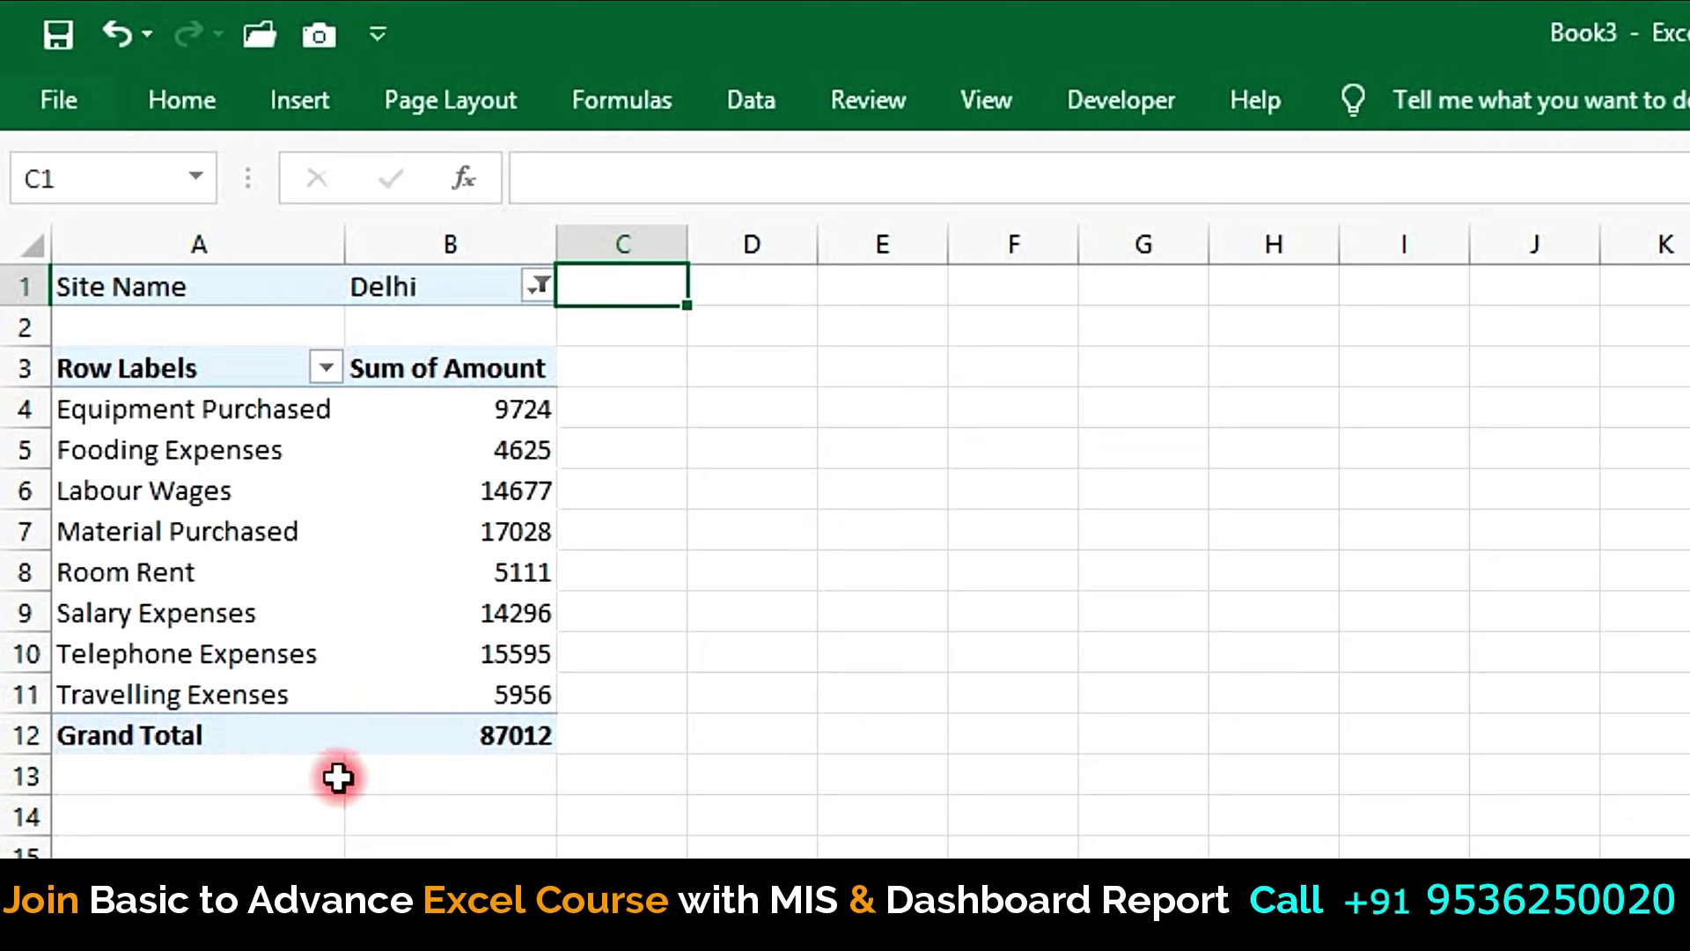
{"action": "left_click", "coordinate": [462, 388]}
{"action": "left_click", "coordinate": [536, 286]}
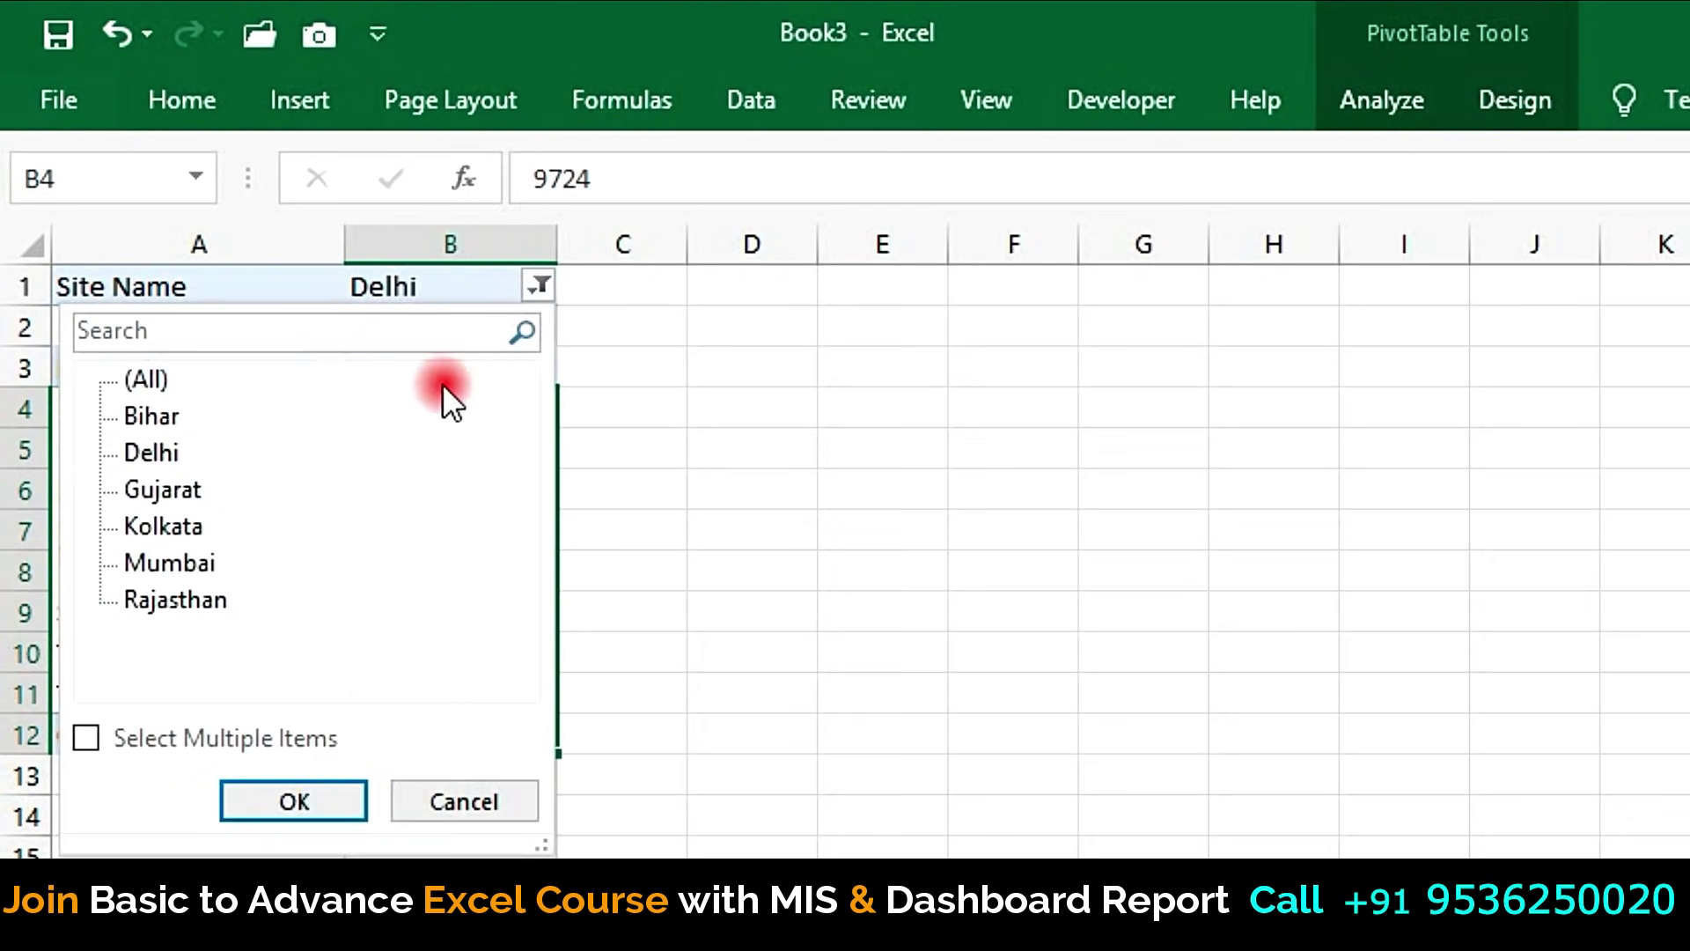
{"action": "left_click", "coordinate": [291, 802]}
{"action": "left_click", "coordinate": [538, 287]}
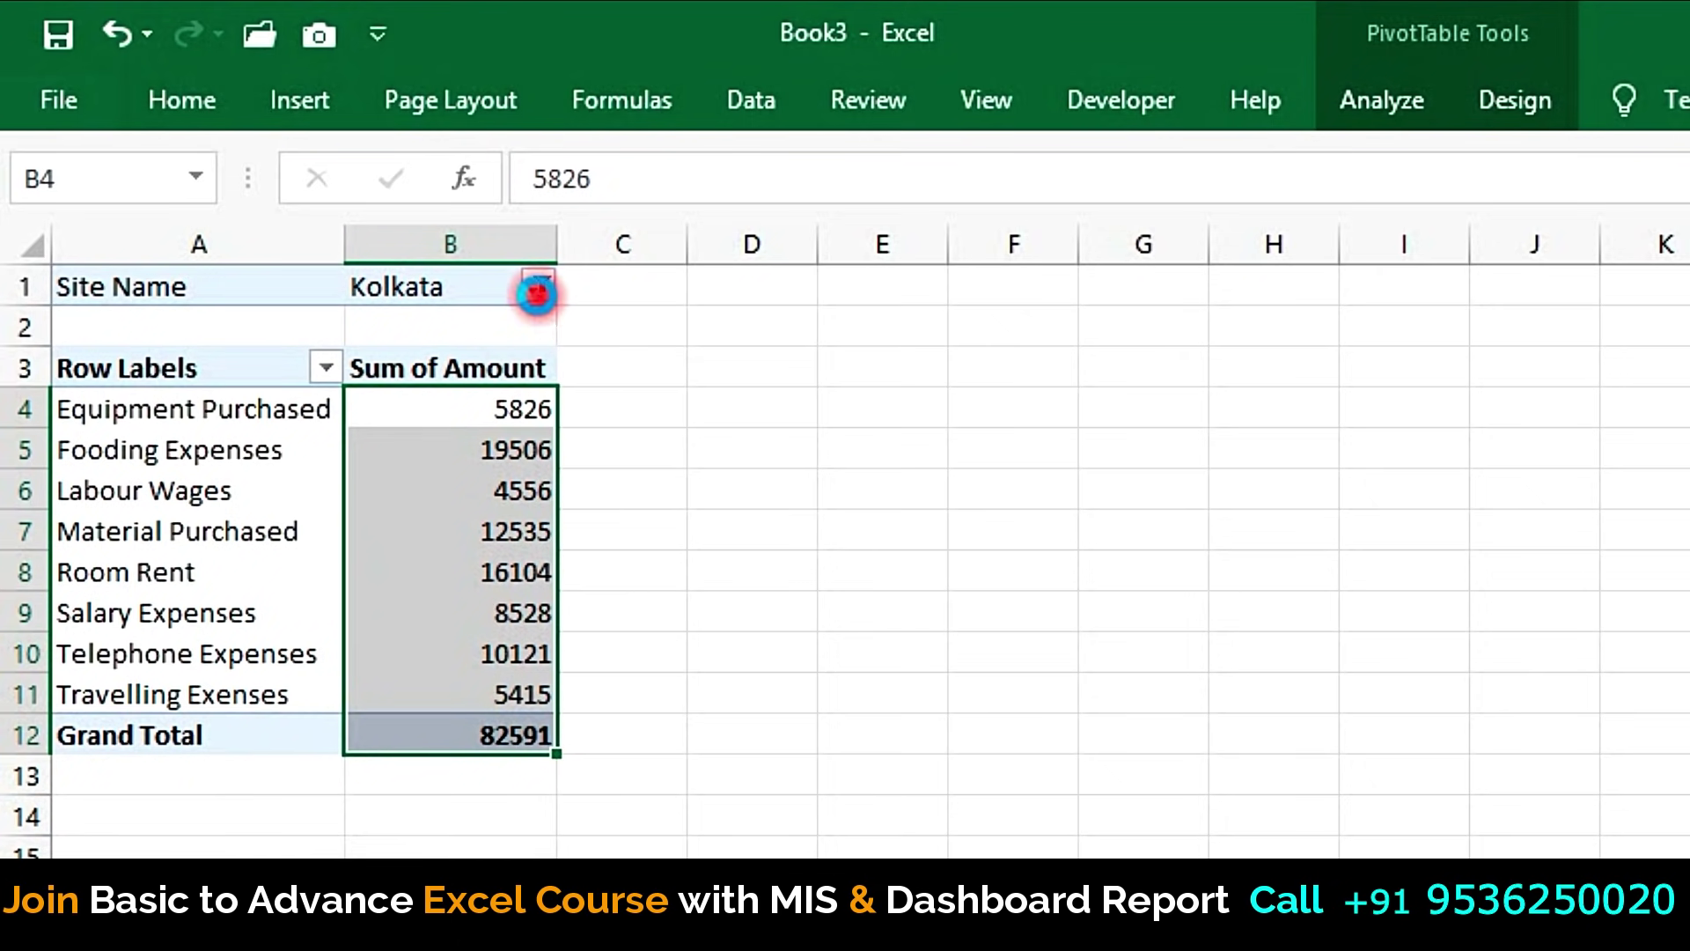
{"action": "left_click", "coordinate": [290, 801]}
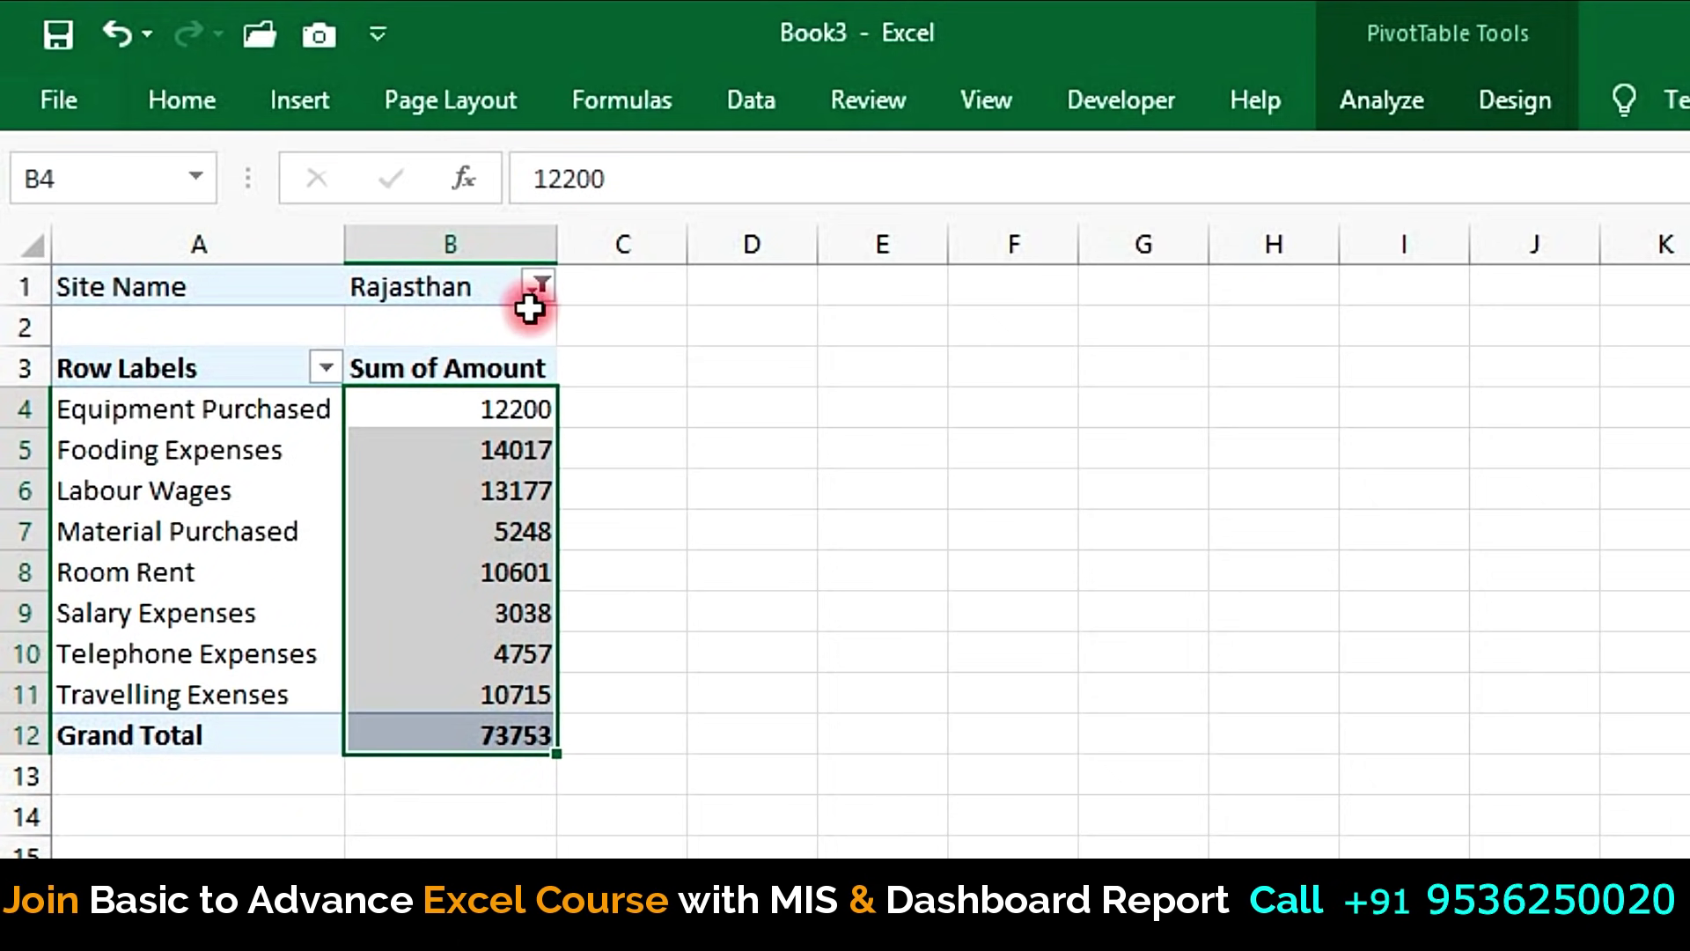
Step: Reset the Site Name filter to (All) so the Grand Total returns to 481551
{"action": "left_click", "coordinate": [538, 286]}
{"action": "left_click", "coordinate": [144, 377]}
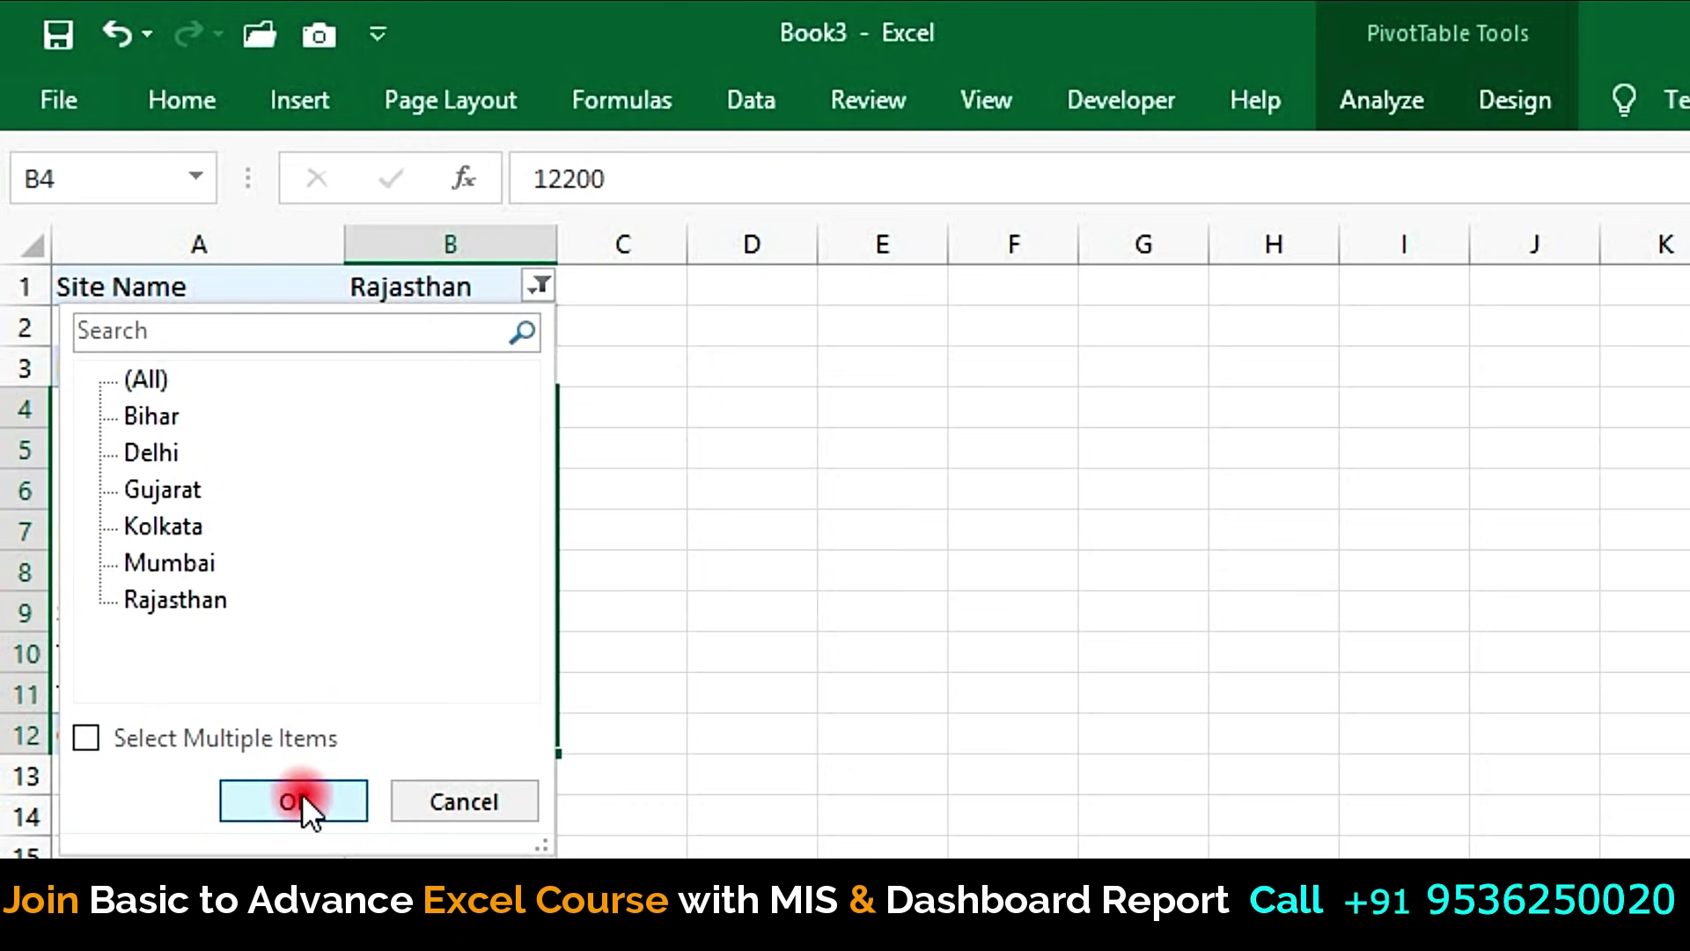
{"action": "left_click", "coordinate": [294, 801]}
{"action": "left_click", "coordinate": [666, 435]}
{"action": "mouse_move", "coordinate": [505, 430]}
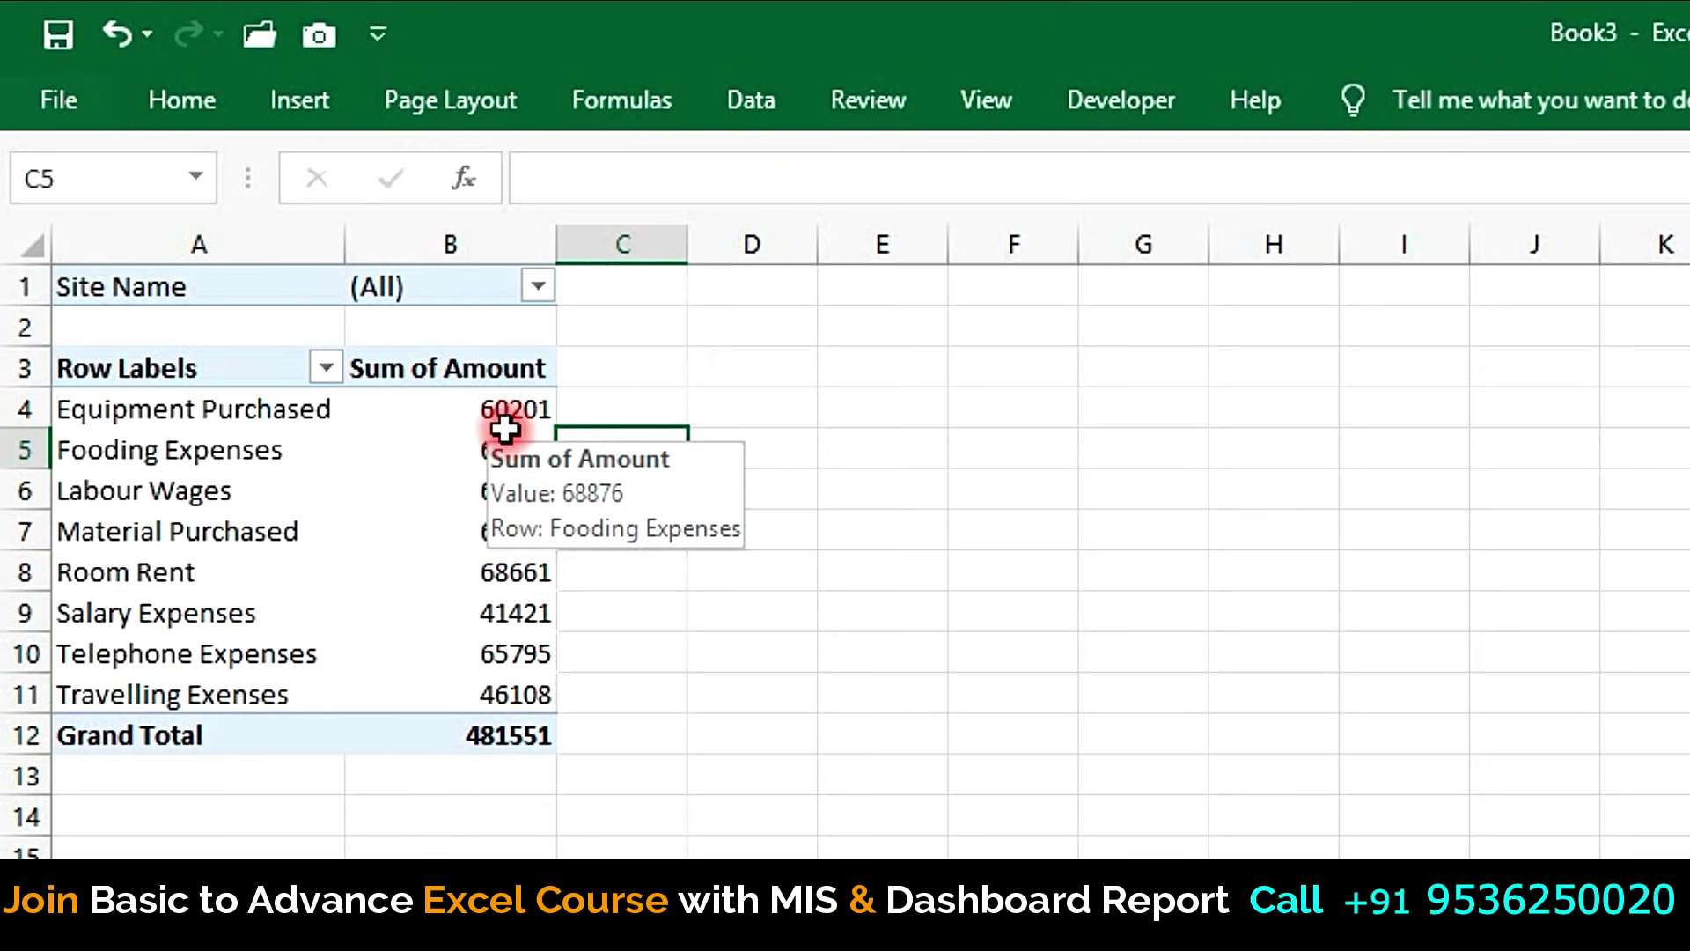
{"action": "left_click_drag", "start_coordinate": [504, 440], "coordinate": [471, 649]}
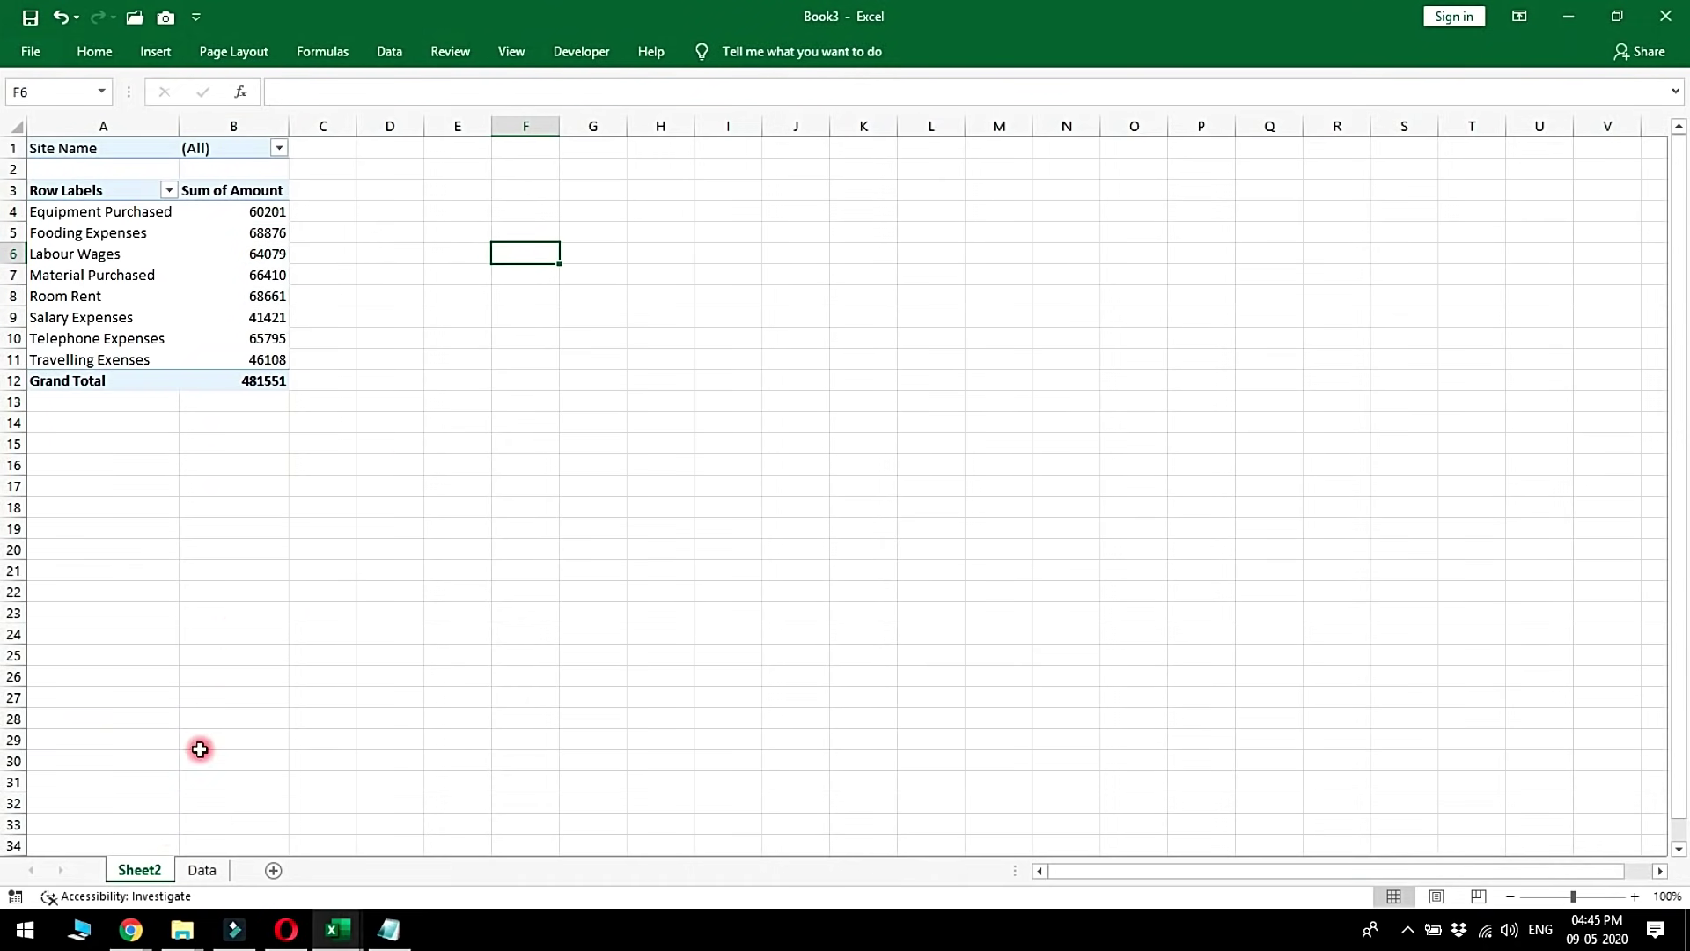
Step: Rename Sheet2 to Calculation
{"action": "double_click", "coordinate": [138, 870]}
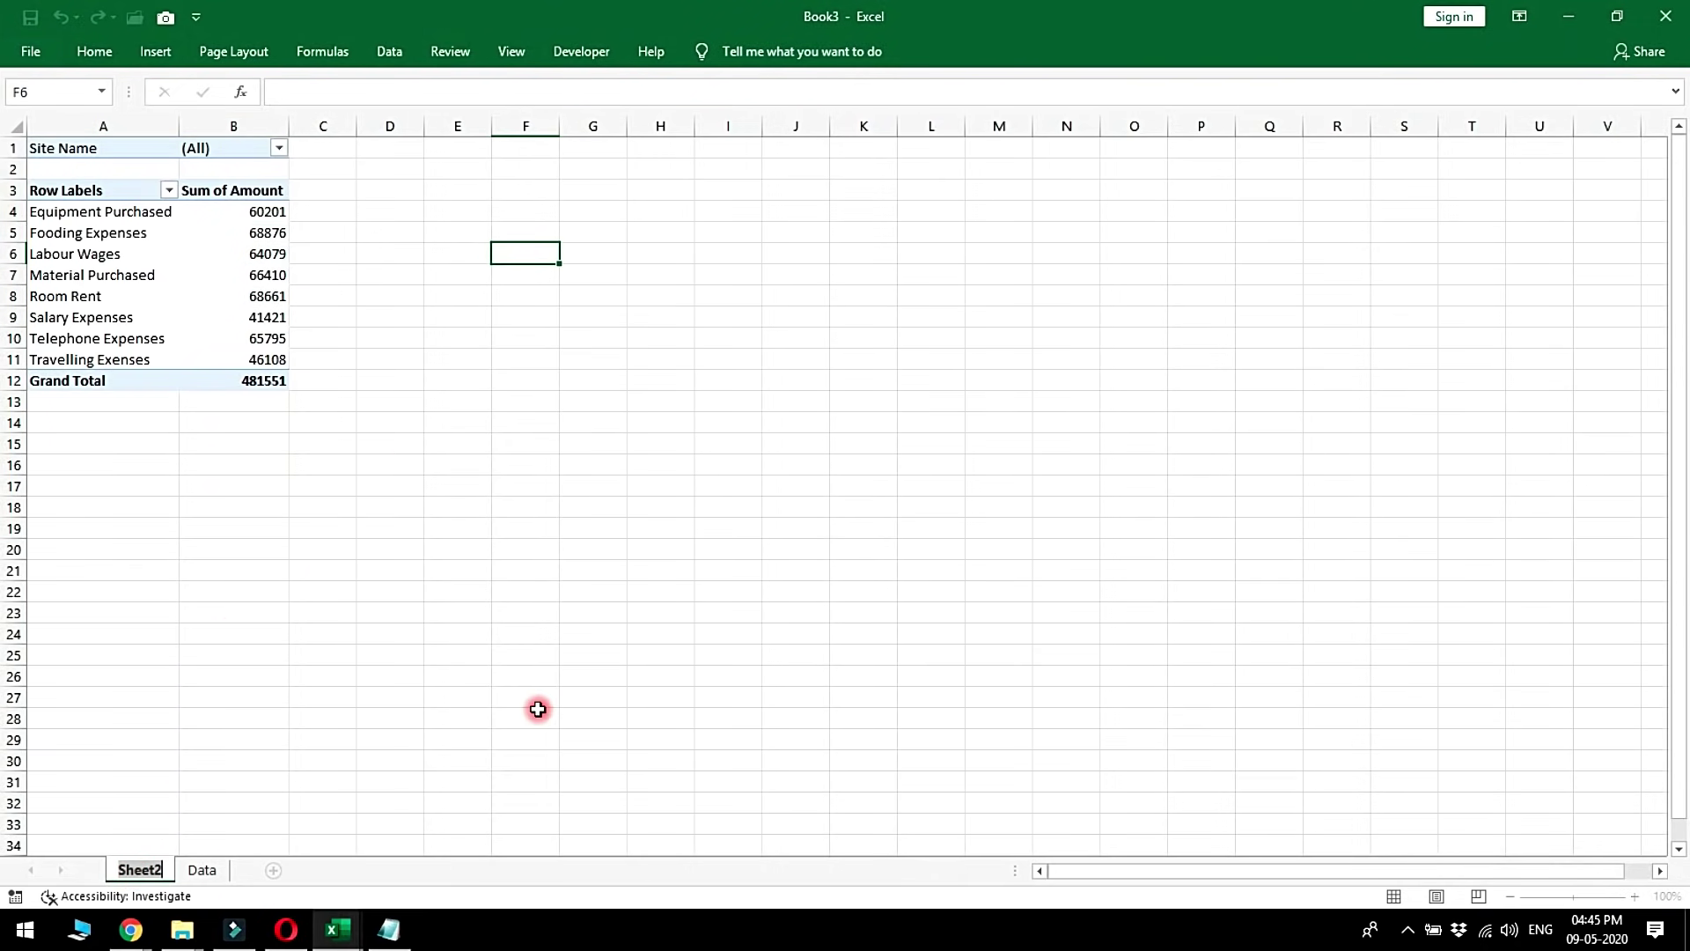
{"action": "type", "text": "Cal"}
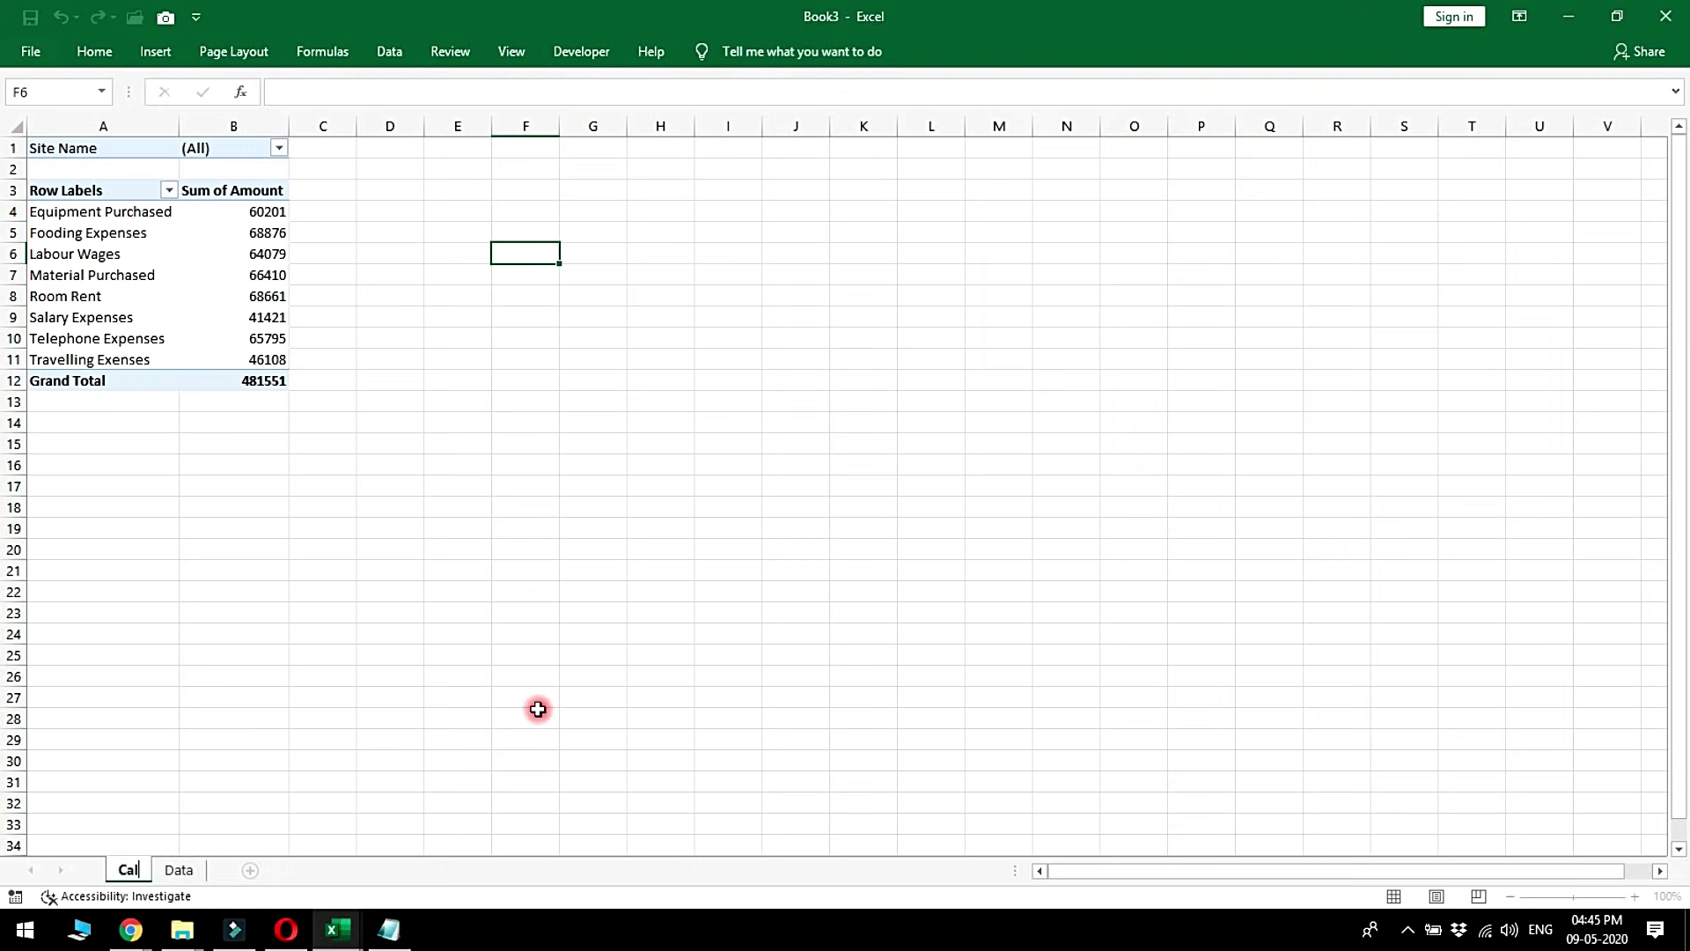
{"action": "type", "text": "culation"}
{"action": "key", "text": "Return"}
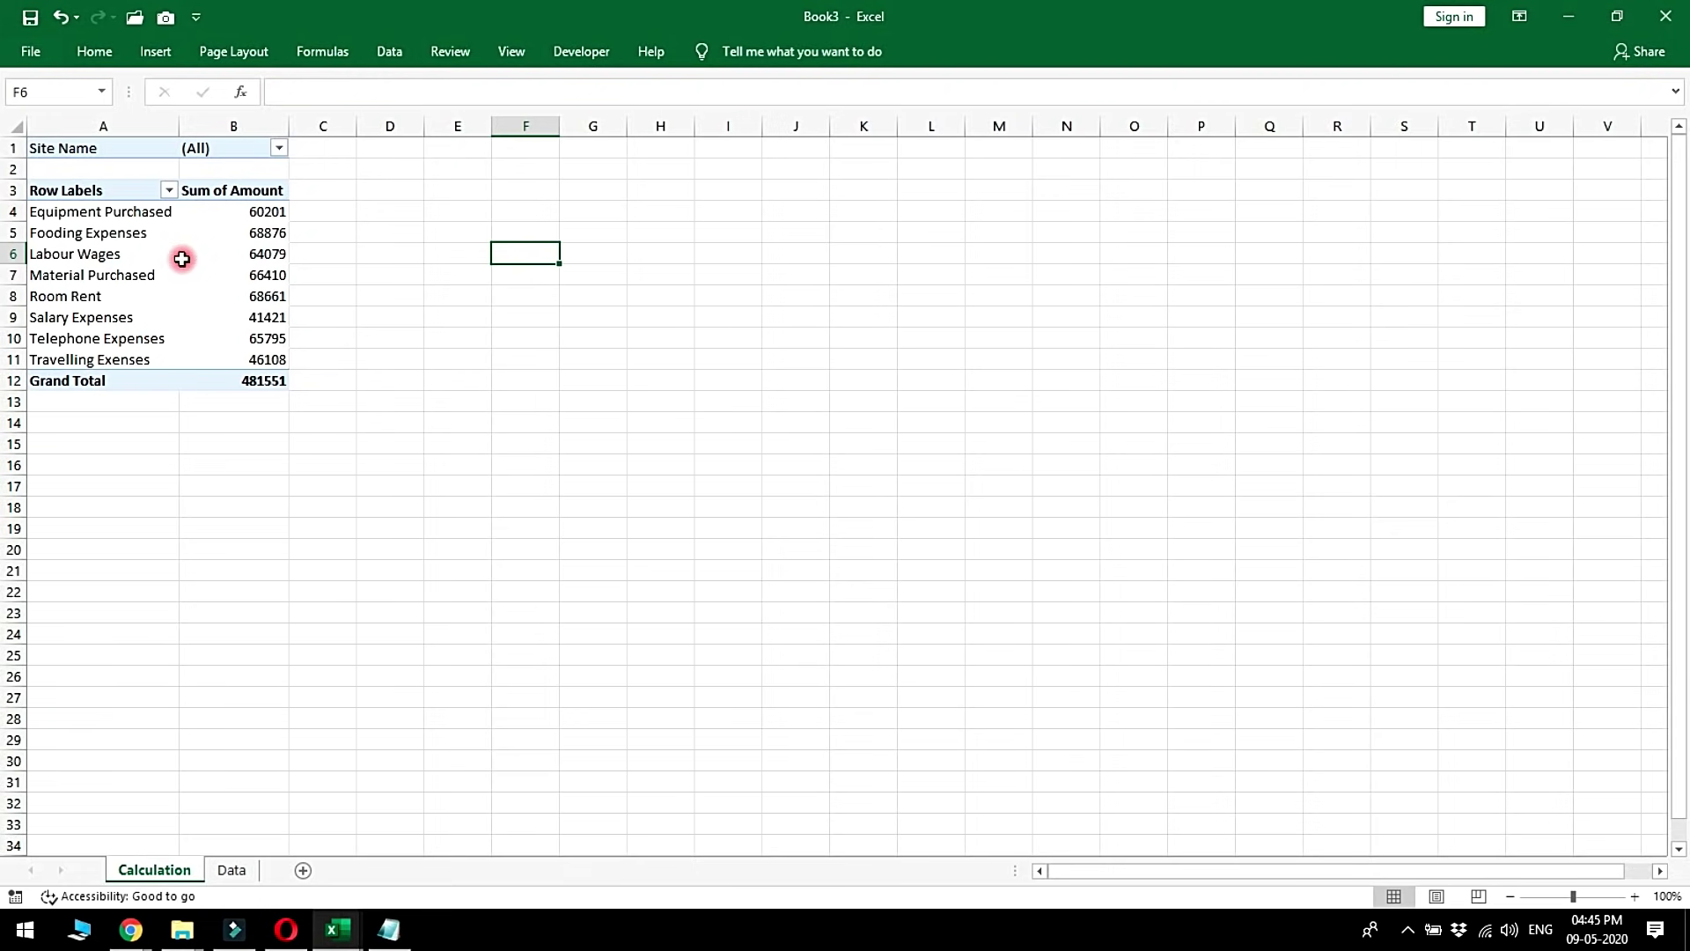
Step: Select the pivot table range A3:B11 to bring back the PivotTable fields
{"action": "left_click", "coordinate": [138, 232]}
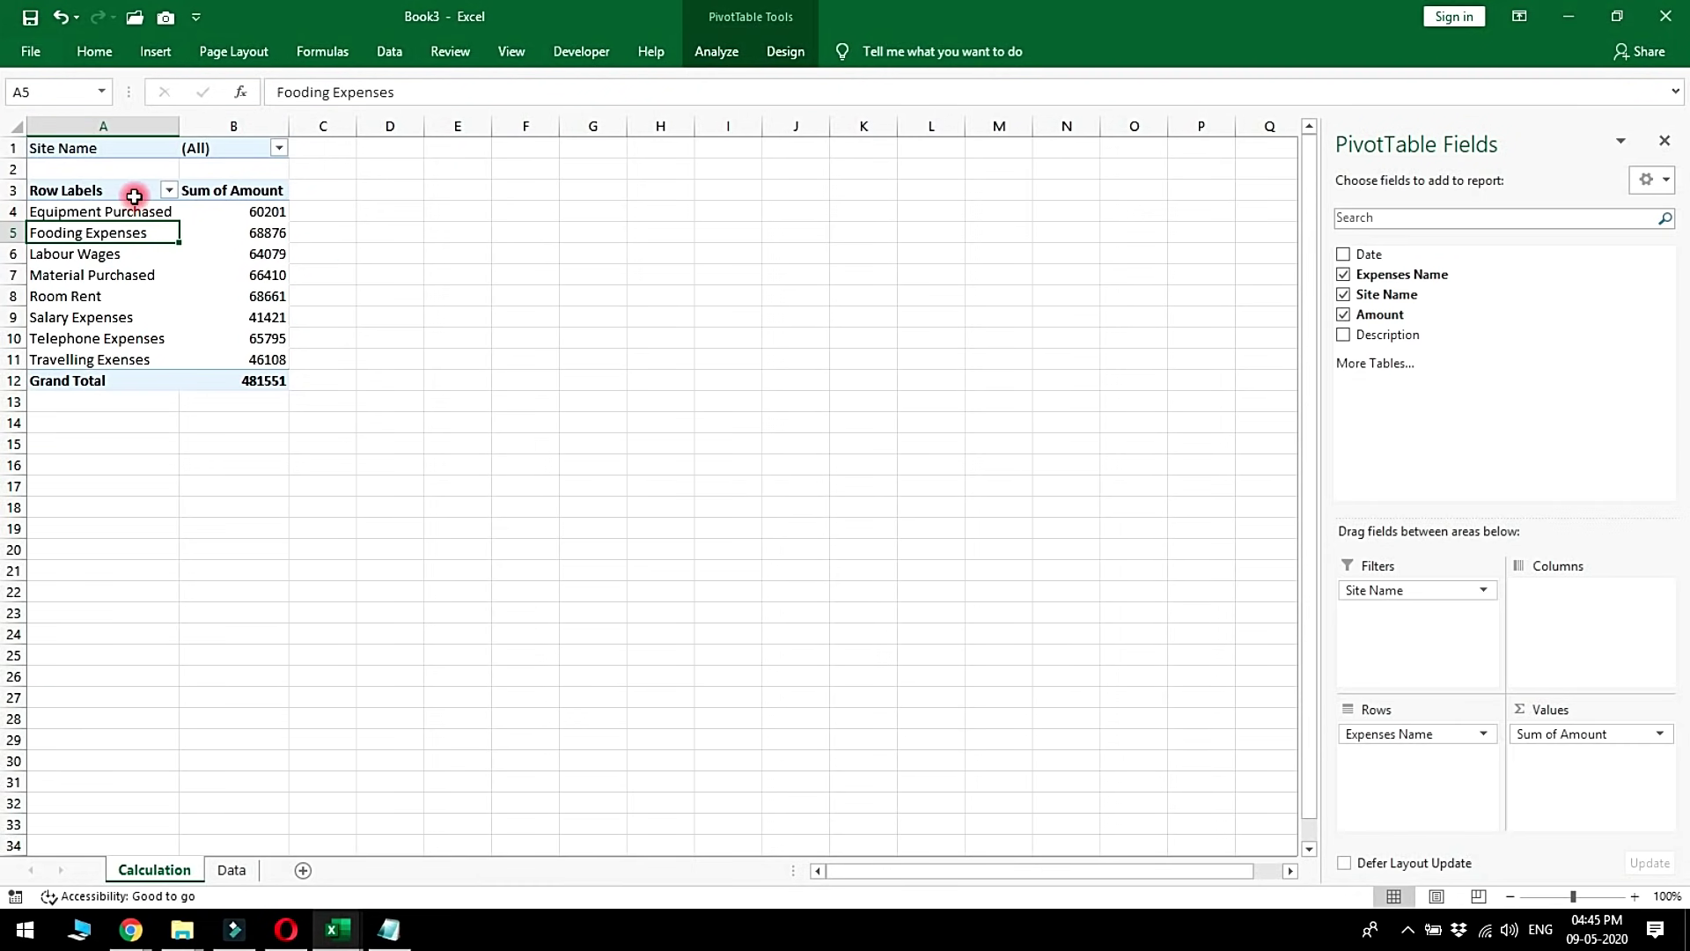
{"action": "left_click_drag", "start_coordinate": [141, 197], "coordinate": [265, 360]}
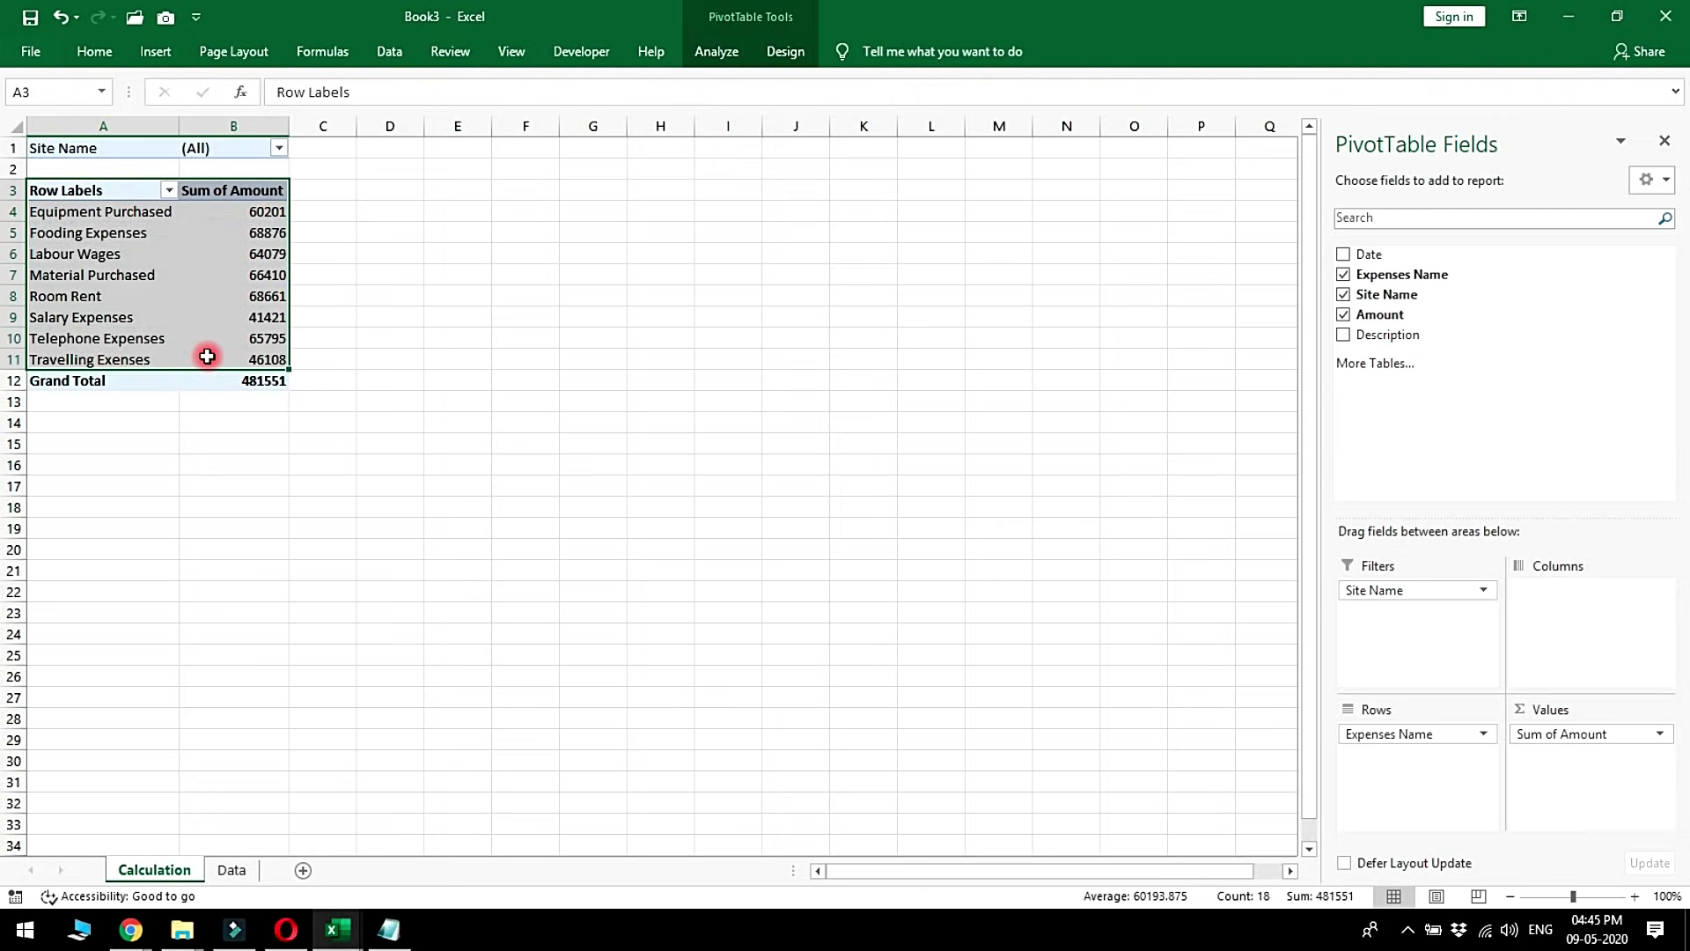
{"action": "left_click", "coordinate": [264, 275]}
{"action": "left_click_drag", "start_coordinate": [130, 195], "coordinate": [226, 359]}
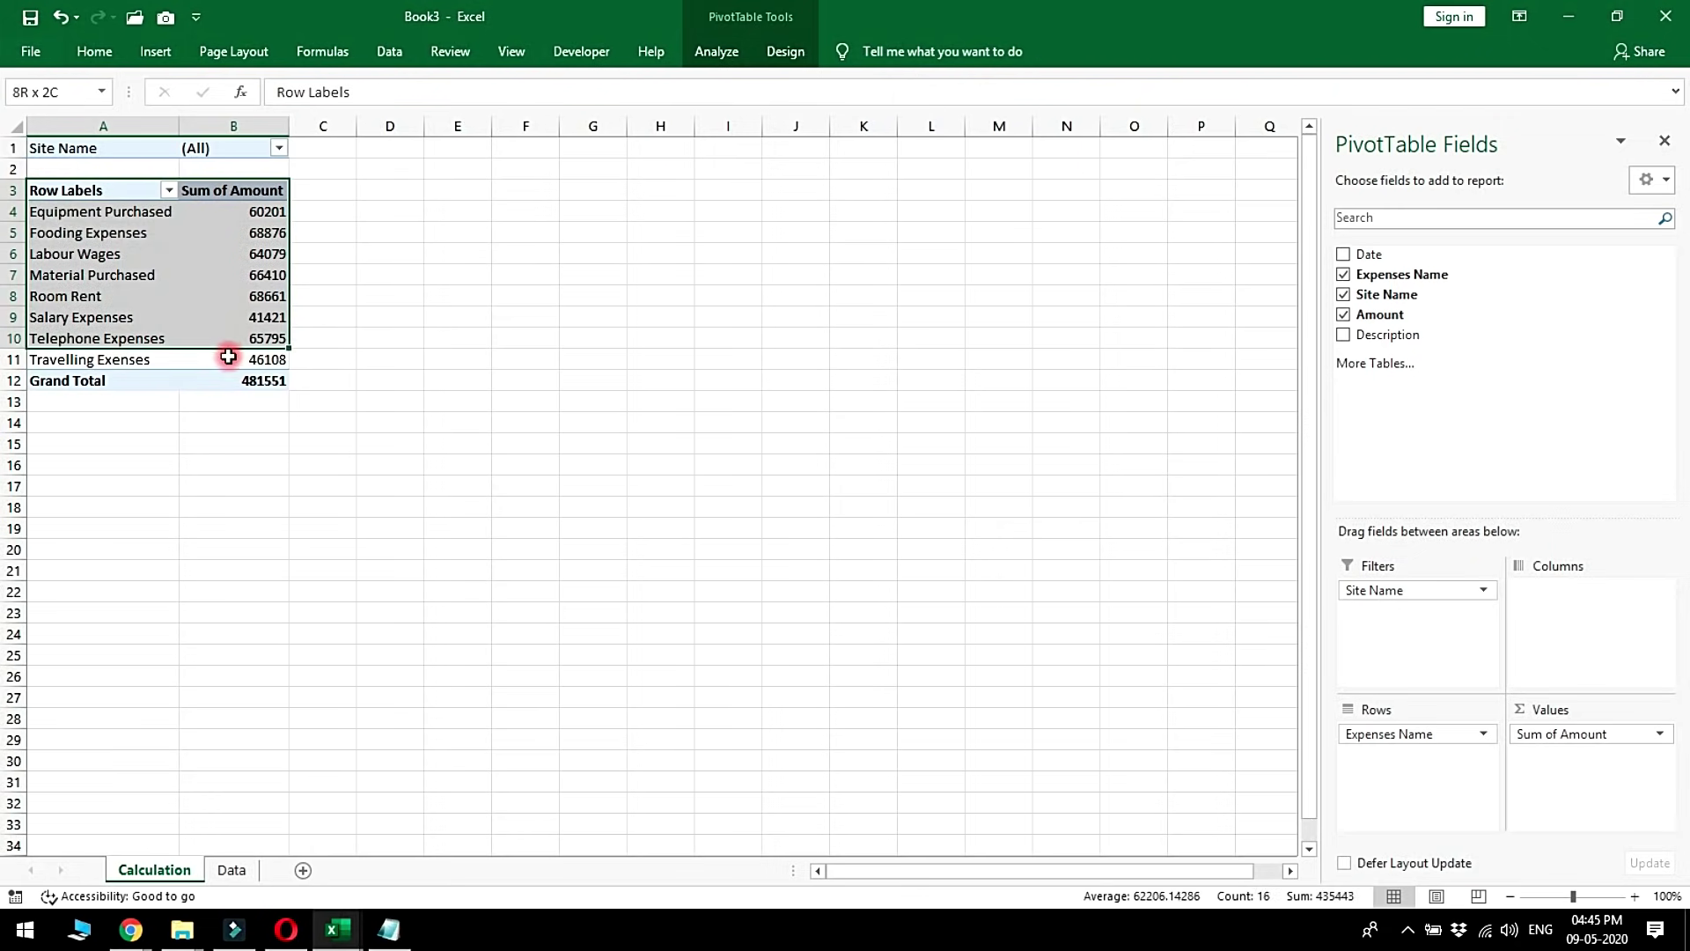
{"action": "left_click", "coordinate": [128, 252]}
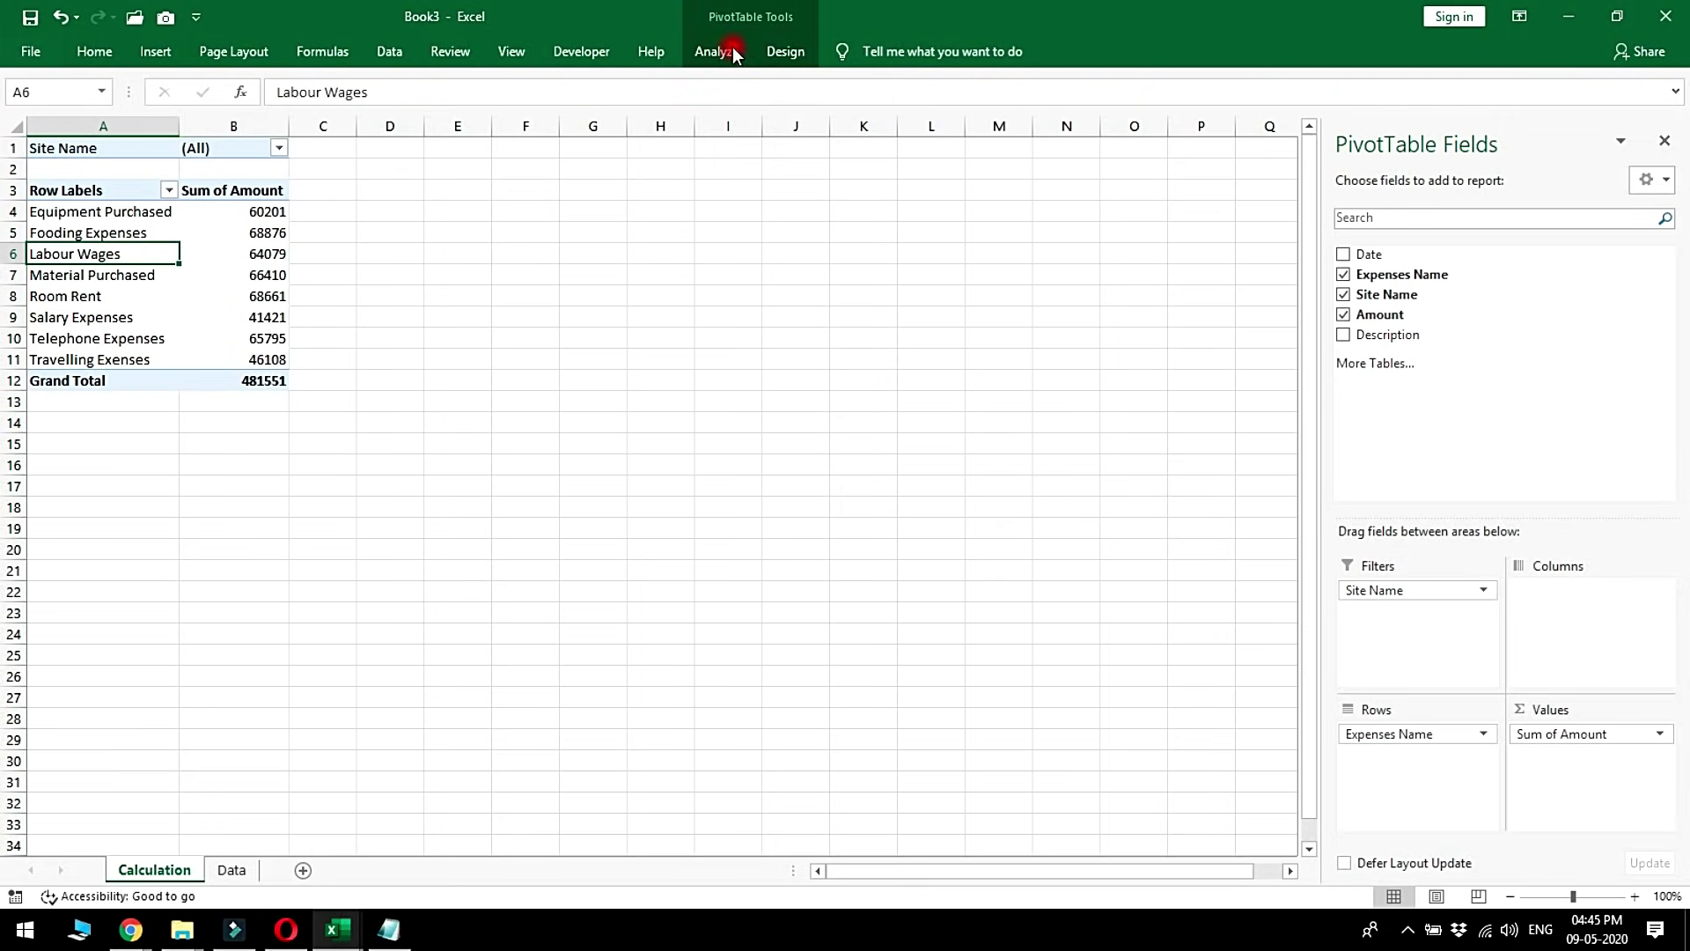
Step: Insert a Clustered Column PivotChart, titled Total, plotting the eight expense totals
{"action": "left_click", "coordinate": [313, 77]}
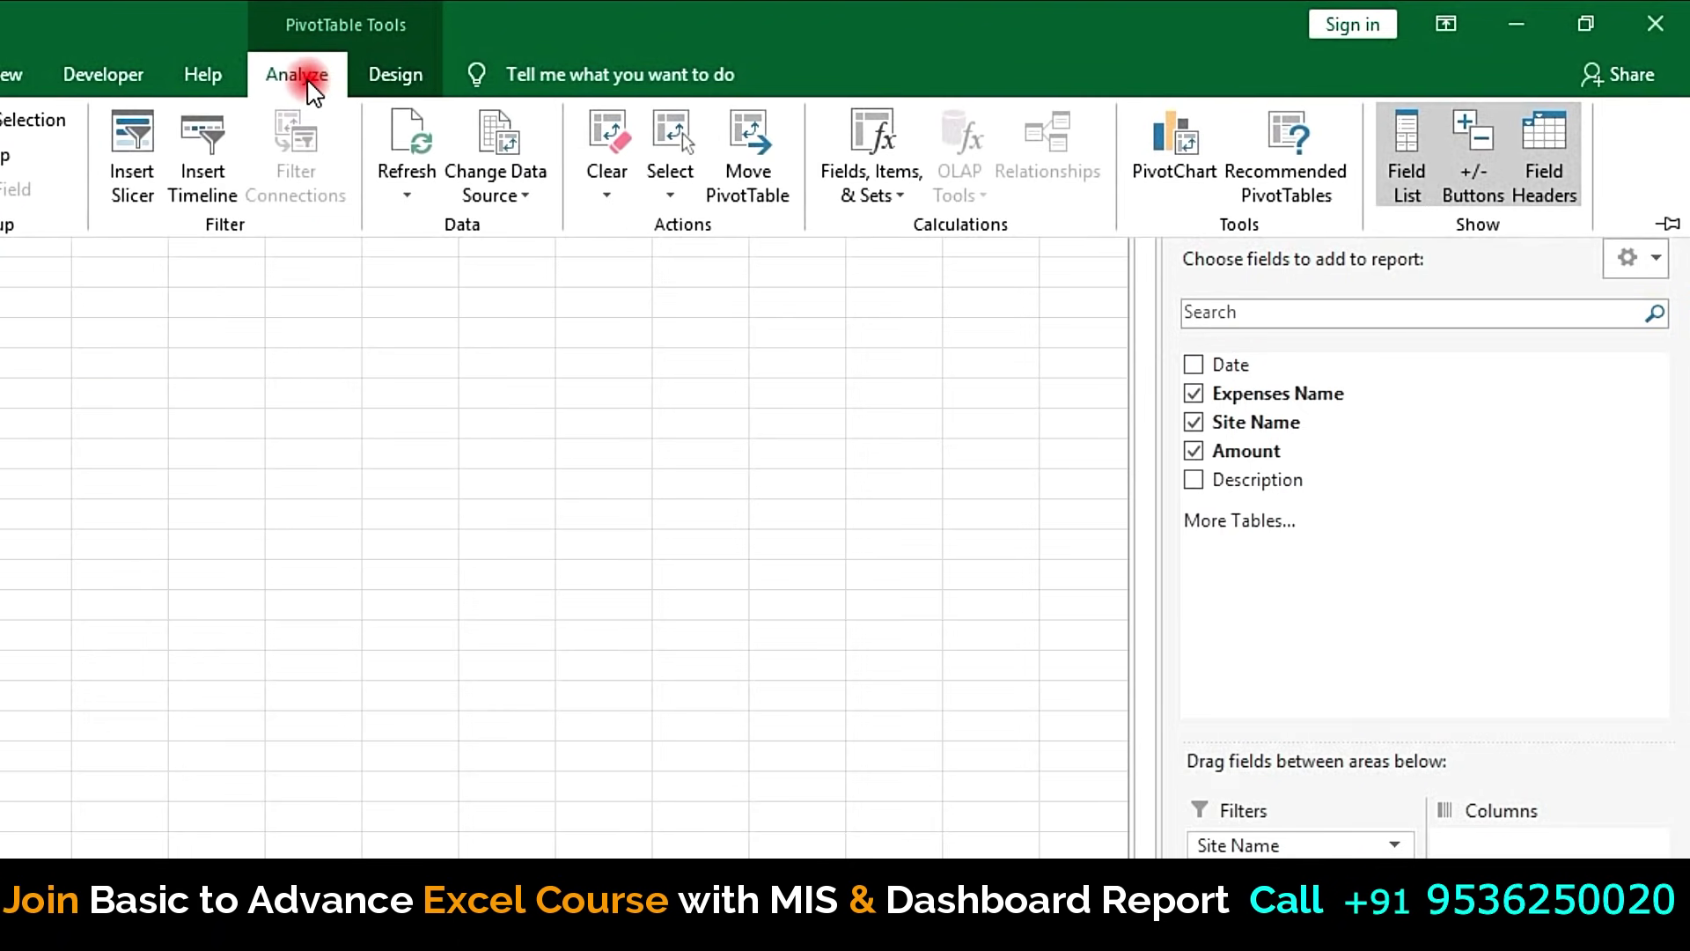
{"action": "left_click", "coordinate": [1137, 169]}
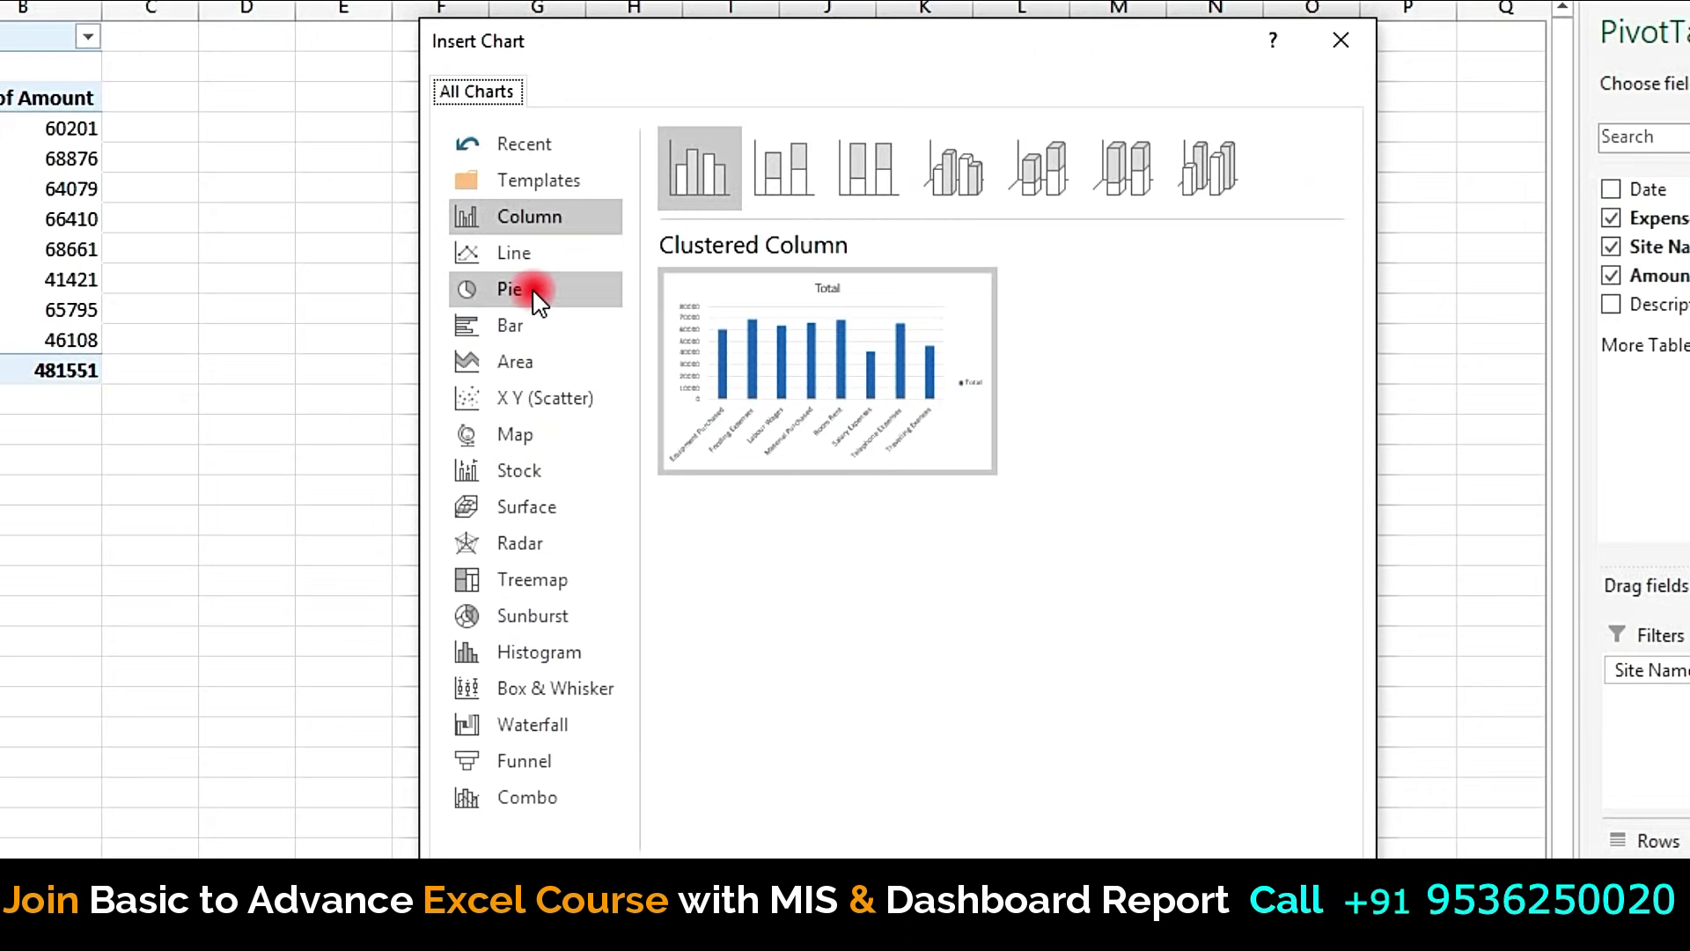
{"action": "left_click", "coordinate": [97, 463]}
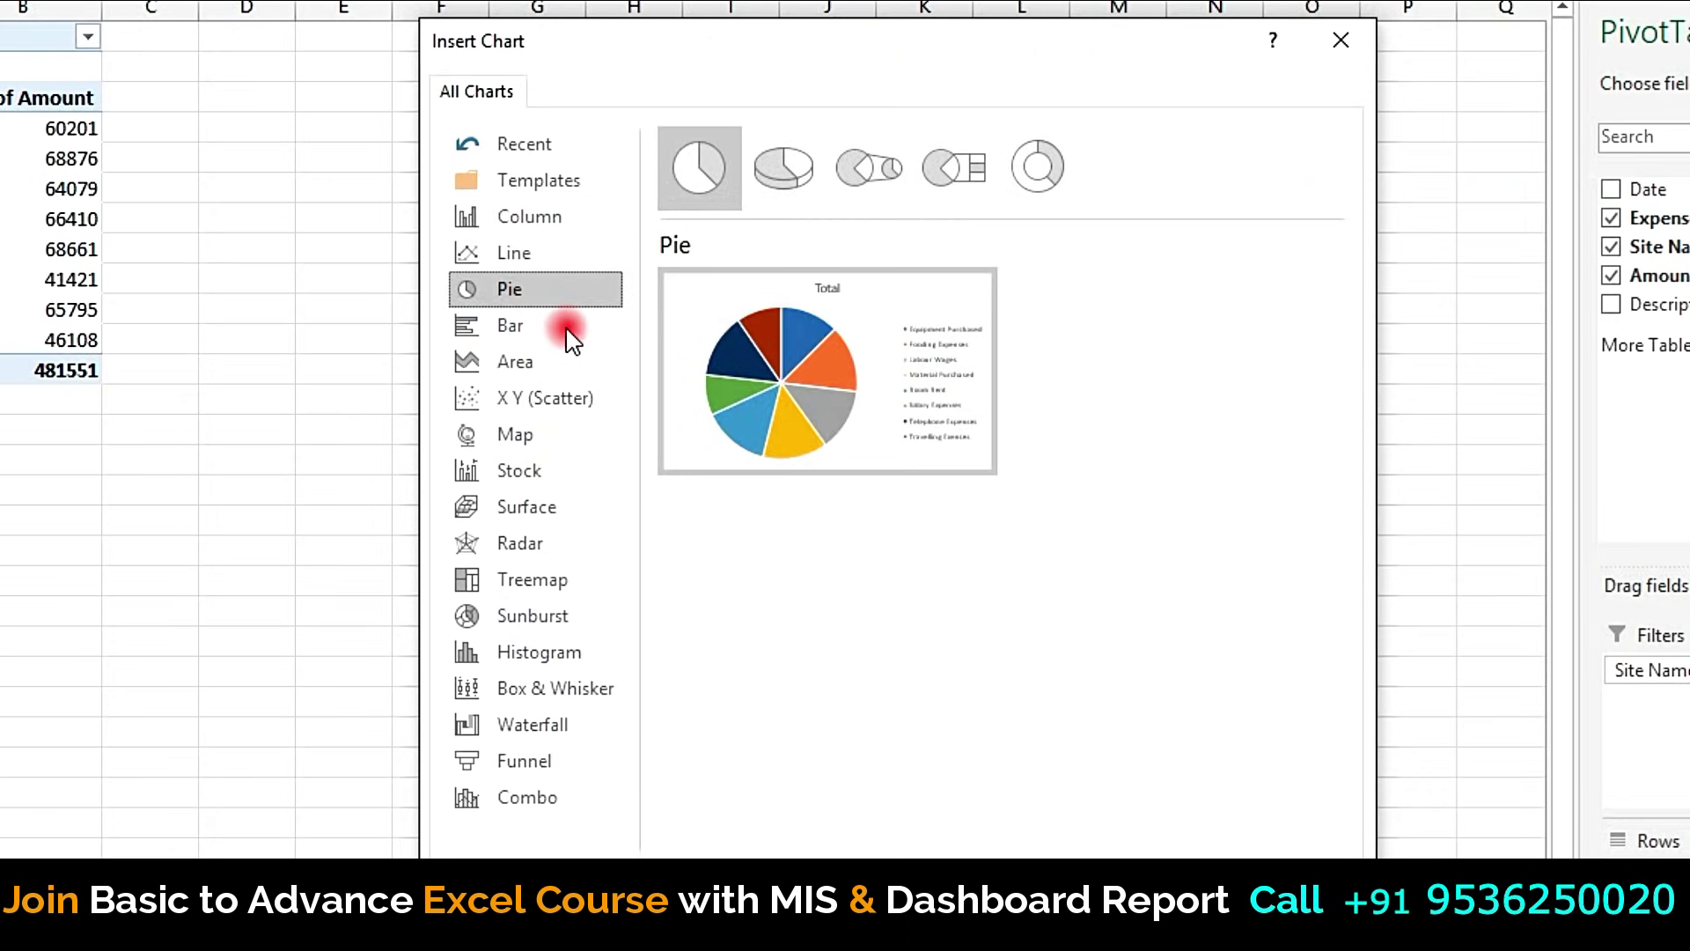
{"action": "left_click", "coordinate": [551, 377]}
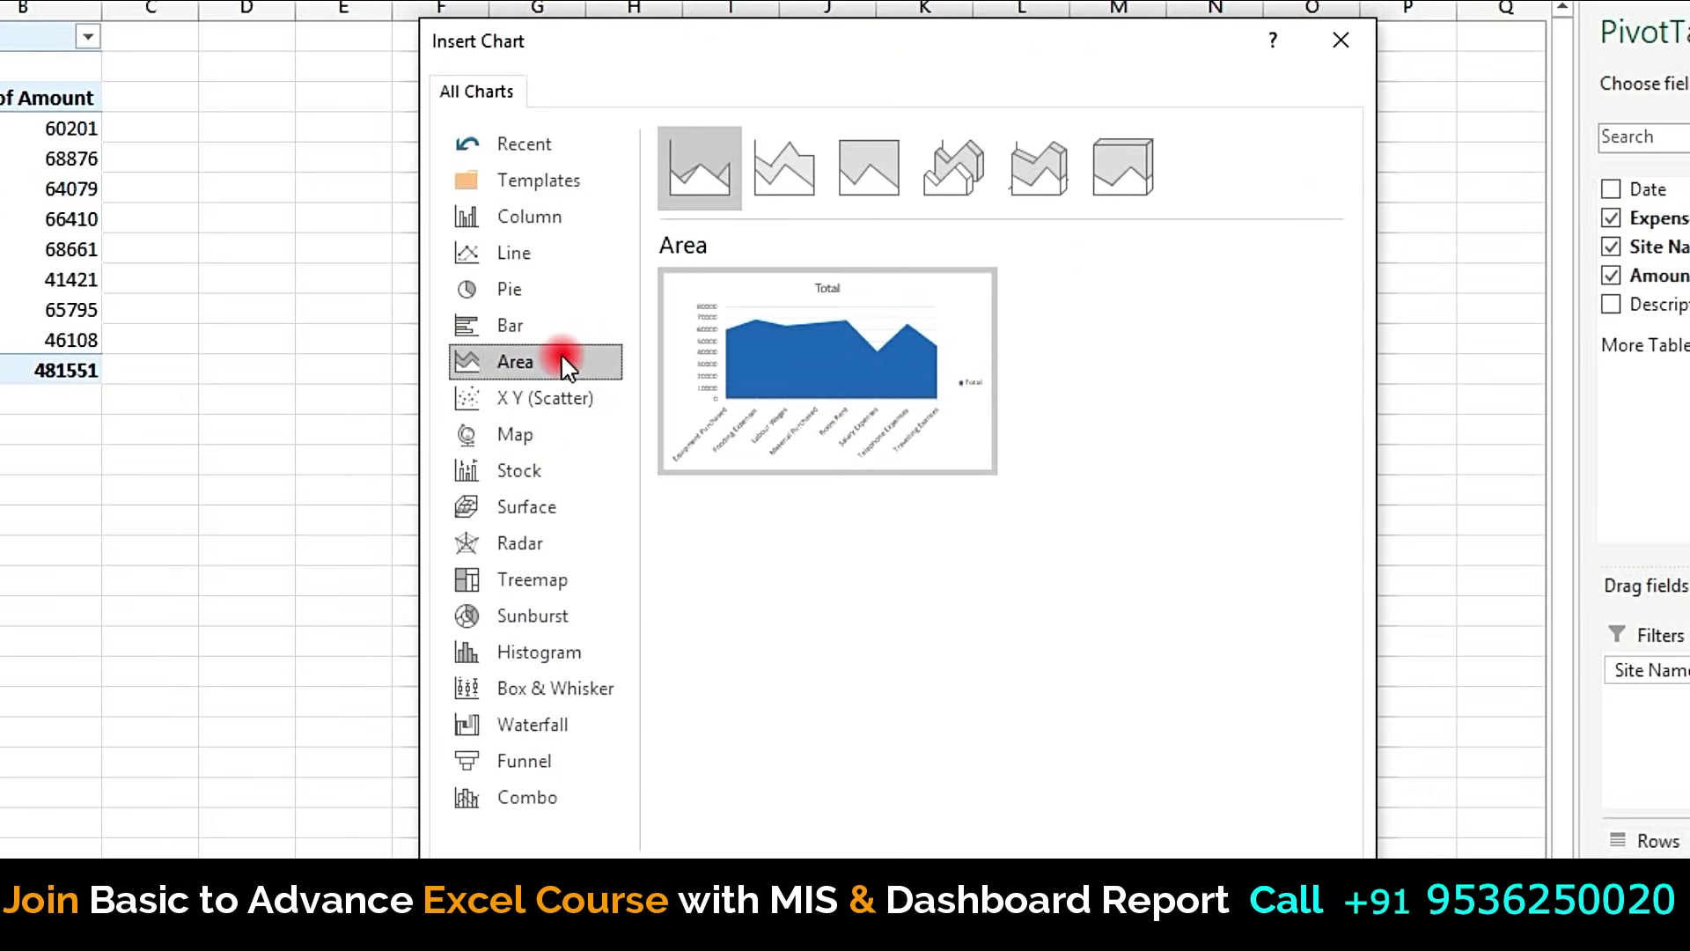
{"action": "left_click", "coordinate": [559, 327]}
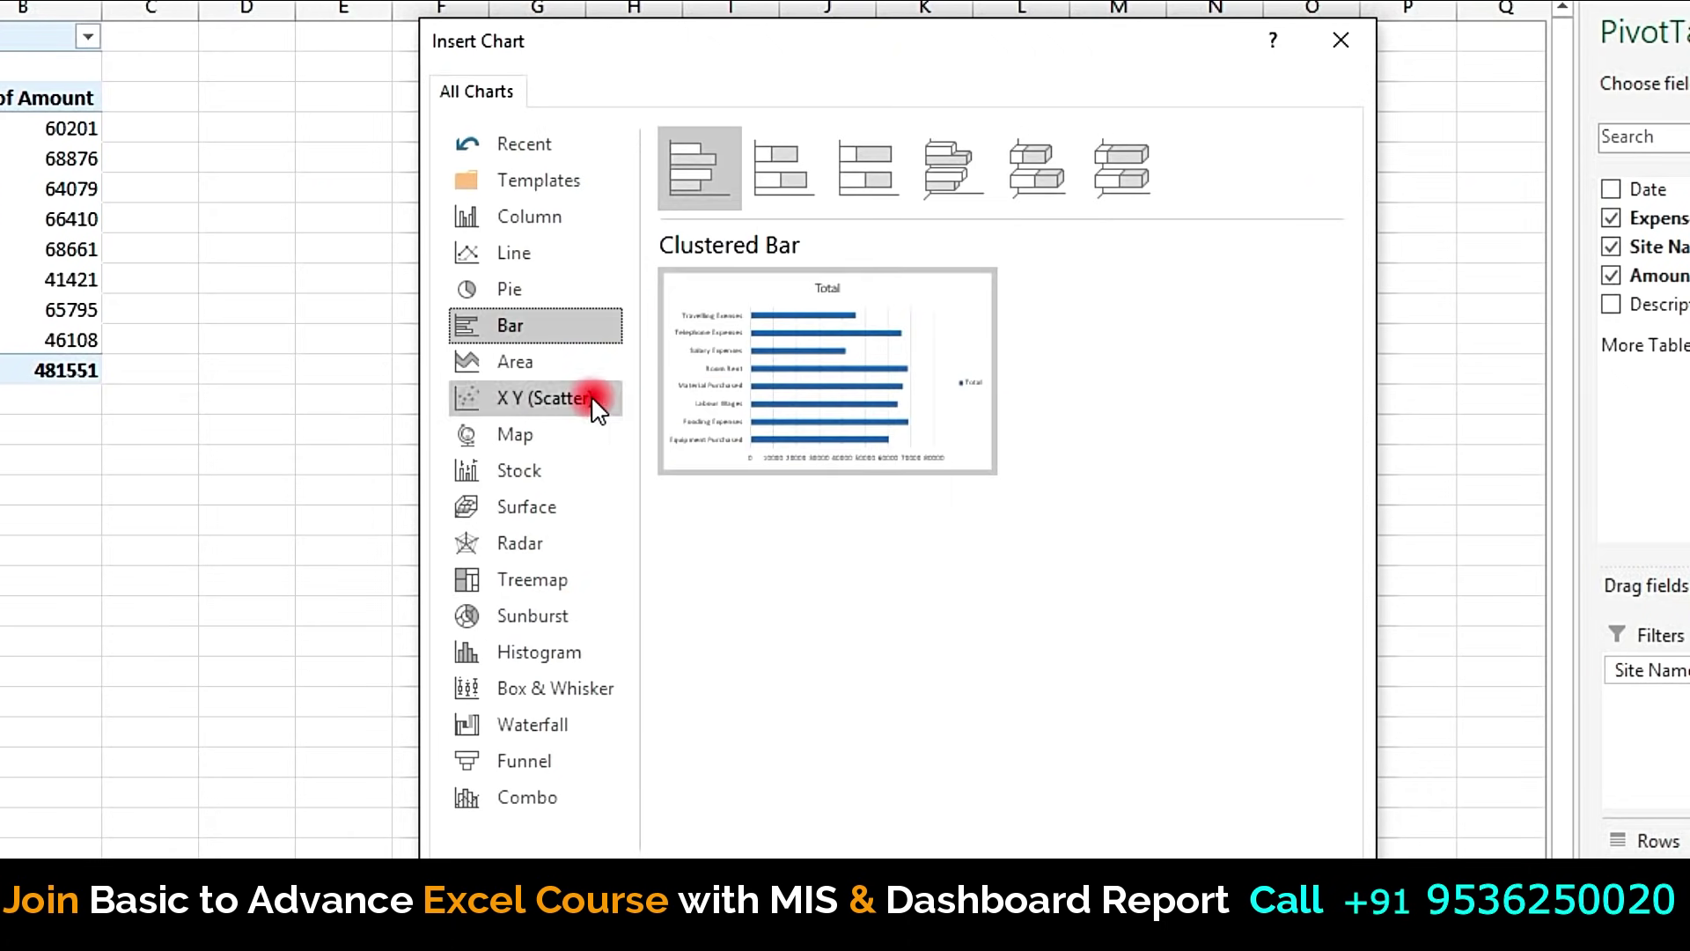
{"action": "left_click", "coordinate": [525, 218]}
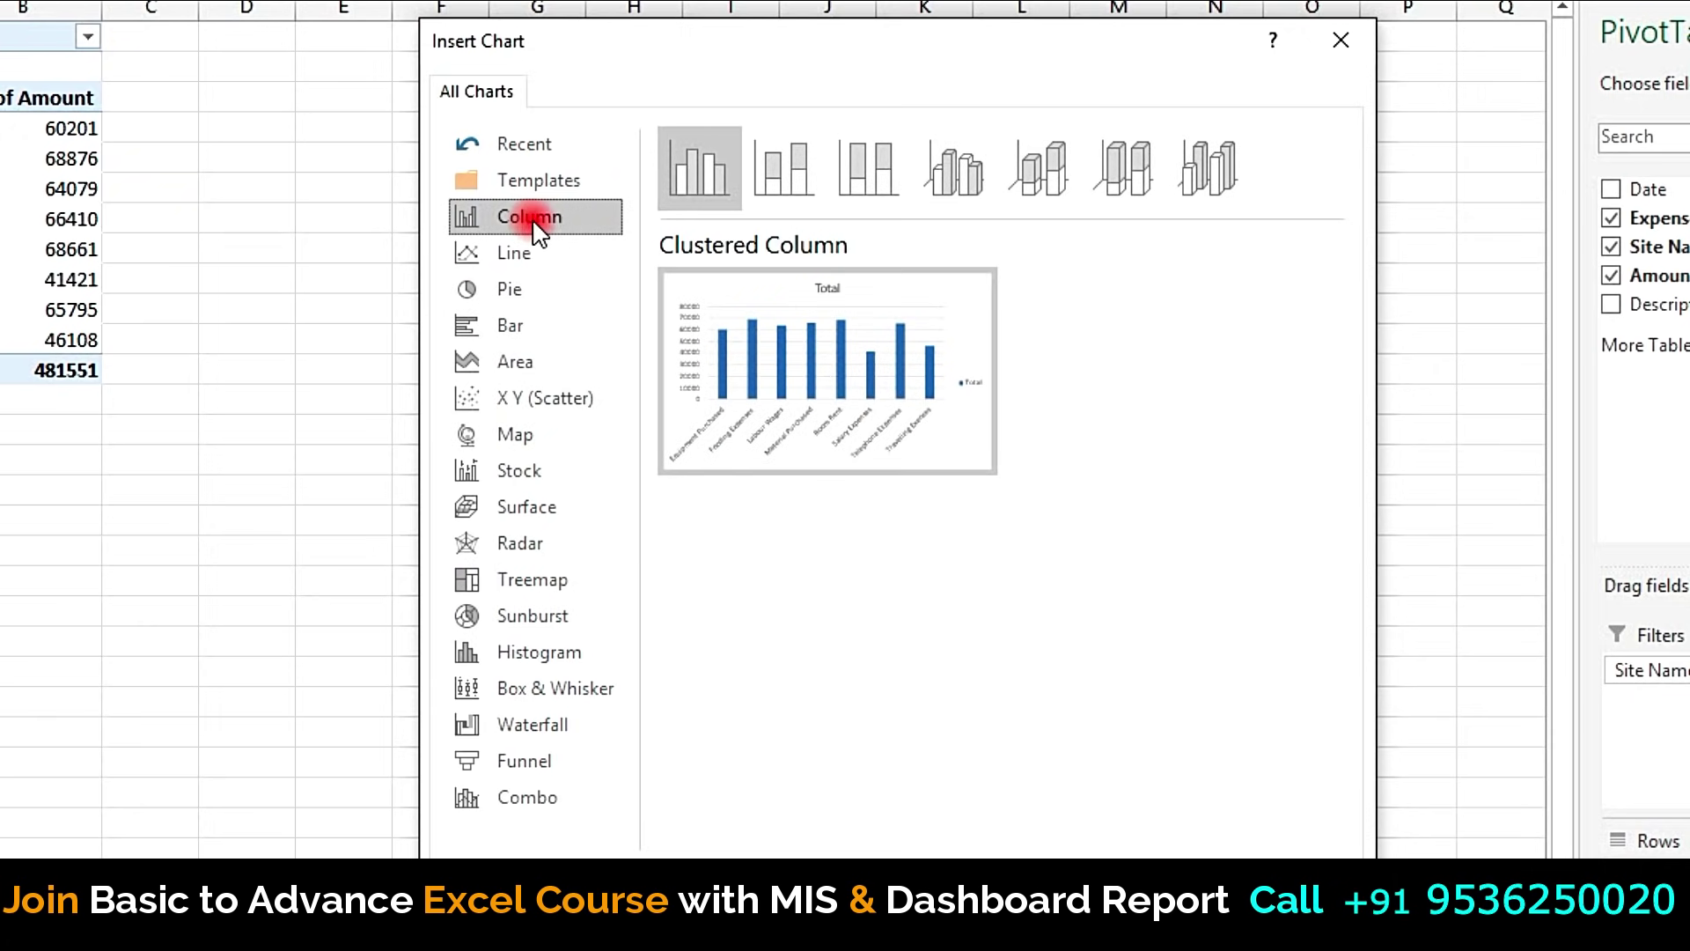
{"action": "mouse_move", "coordinate": [825, 359]}
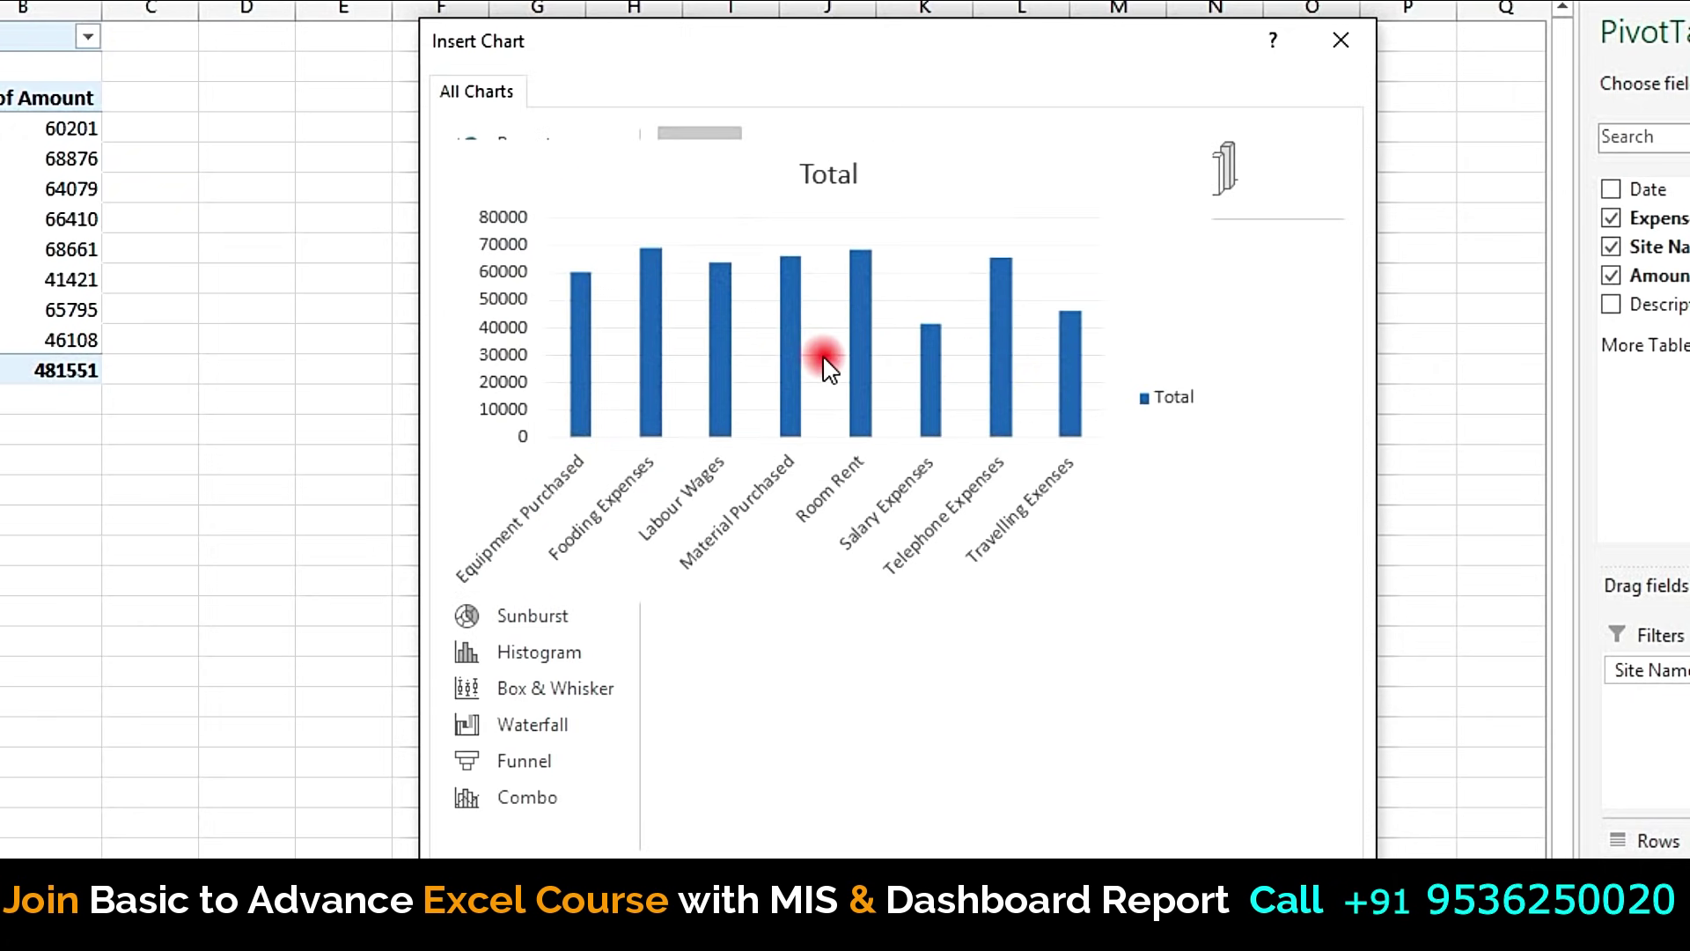
{"action": "left_click", "coordinate": [1232, 906]}
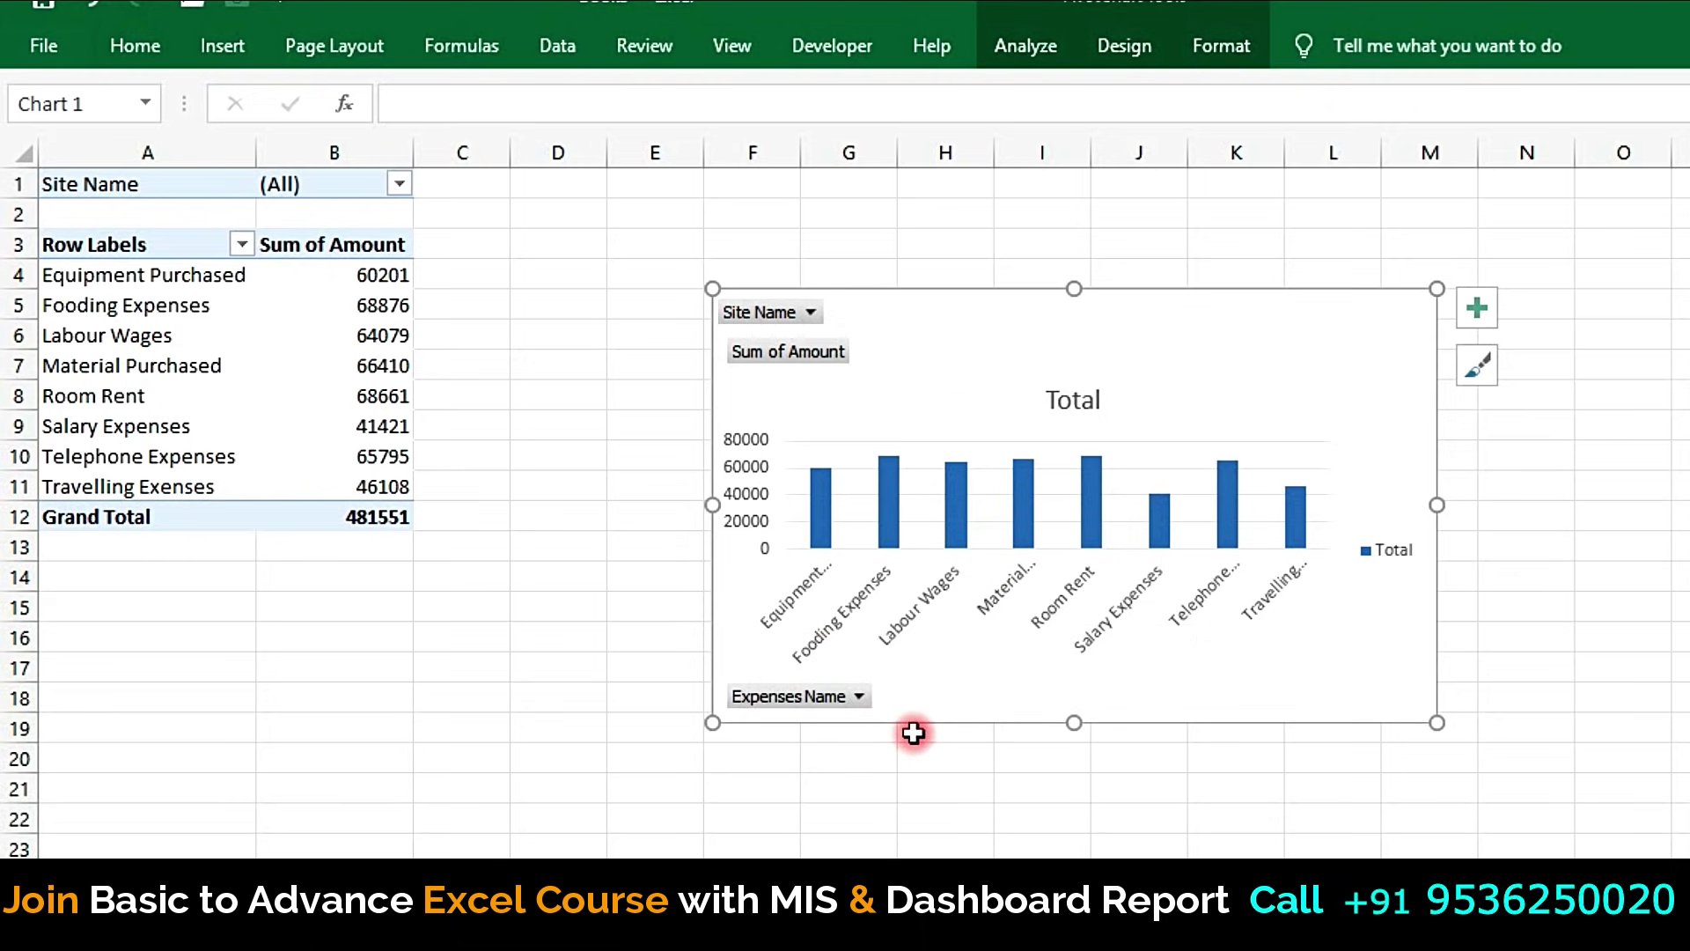
{"action": "left_click", "coordinate": [1259, 559]}
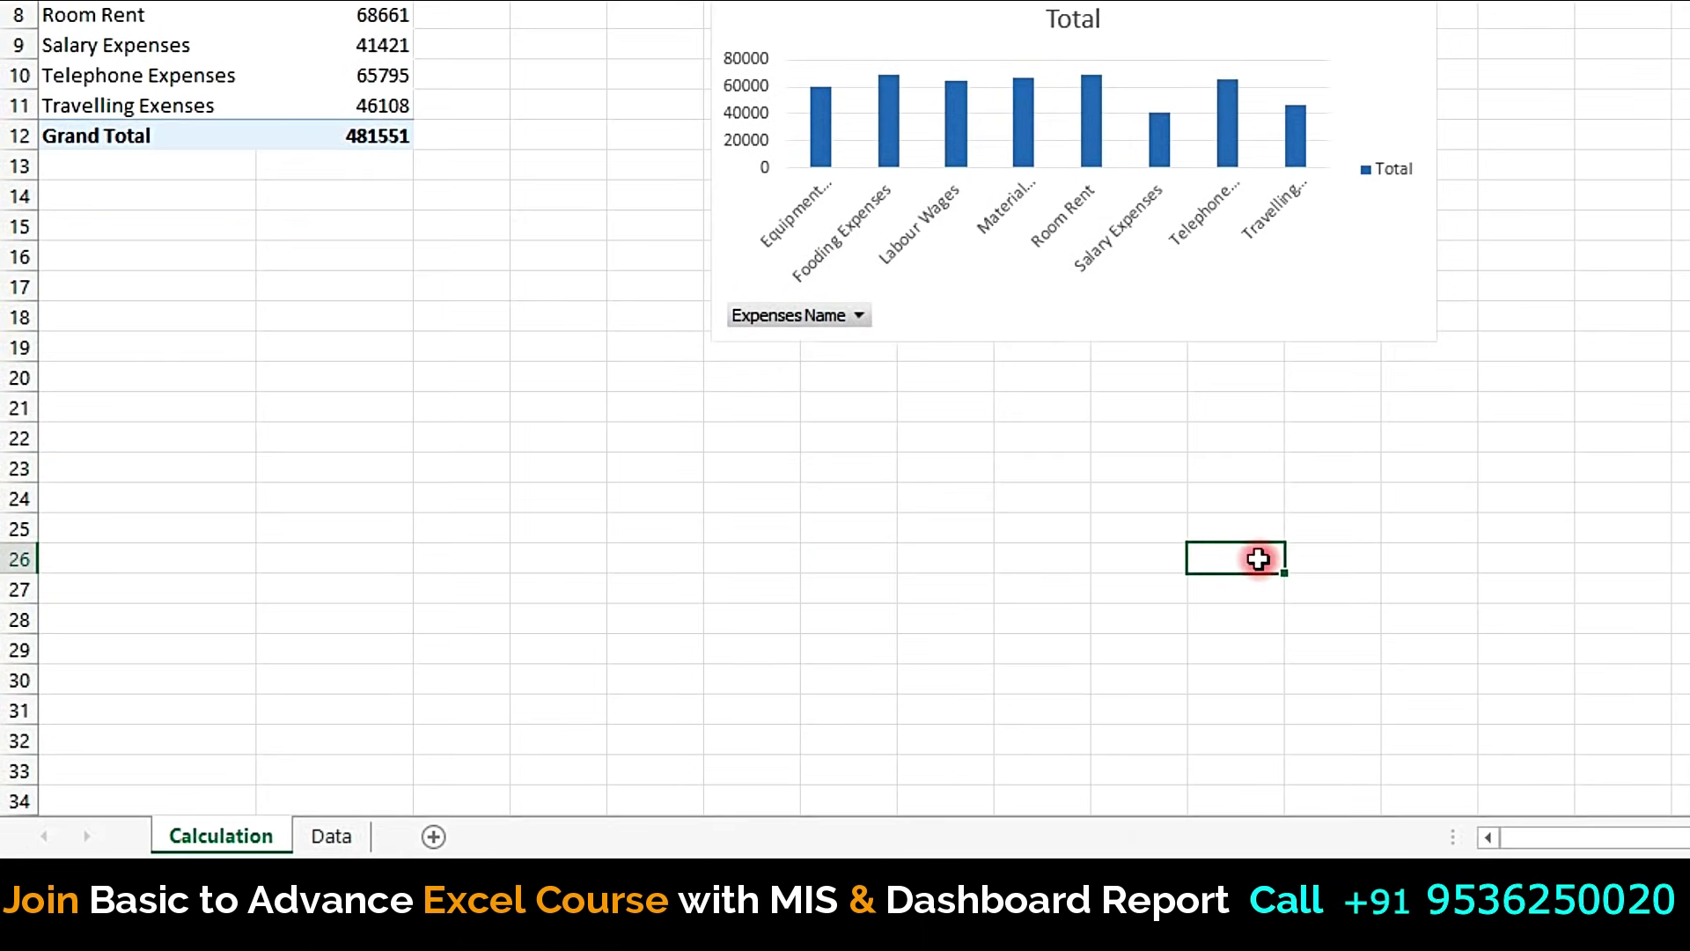
Step: Add a new sheet named Dashboard, placed before Calculation
{"action": "left_click", "coordinate": [433, 836]}
{"action": "left_click", "coordinate": [348, 834]}
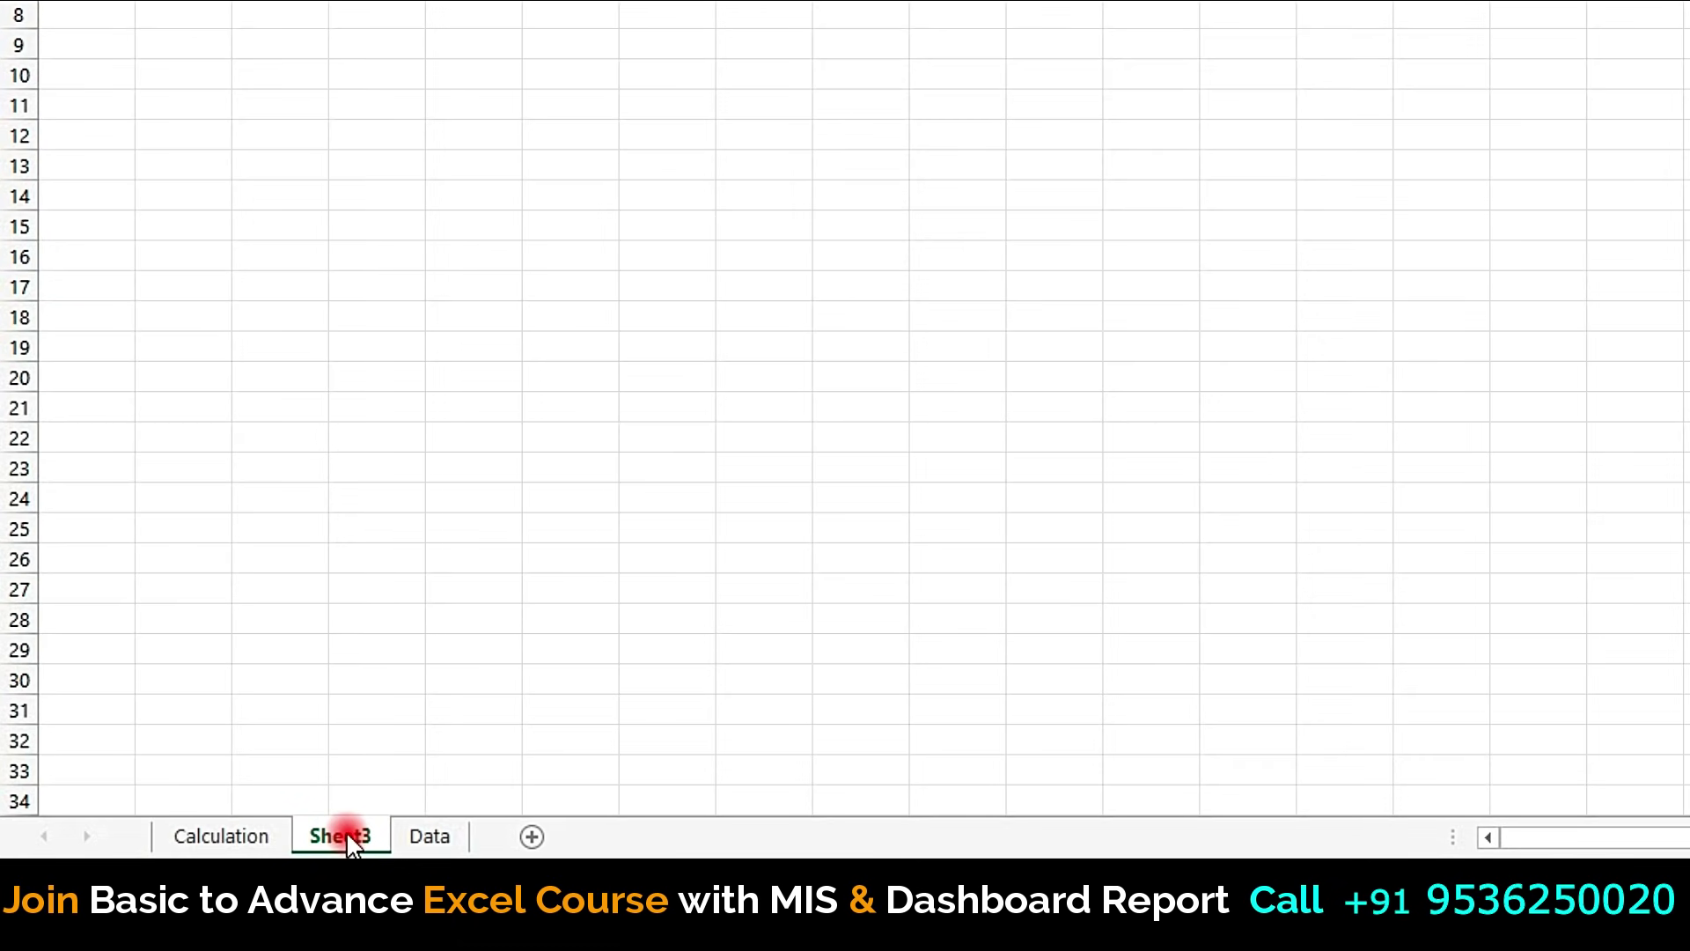
{"action": "left_click_drag", "start_coordinate": [185, 843], "coordinate": [186, 841]}
{"action": "double_click", "coordinate": [201, 836]}
{"action": "type", "text": "Da"}
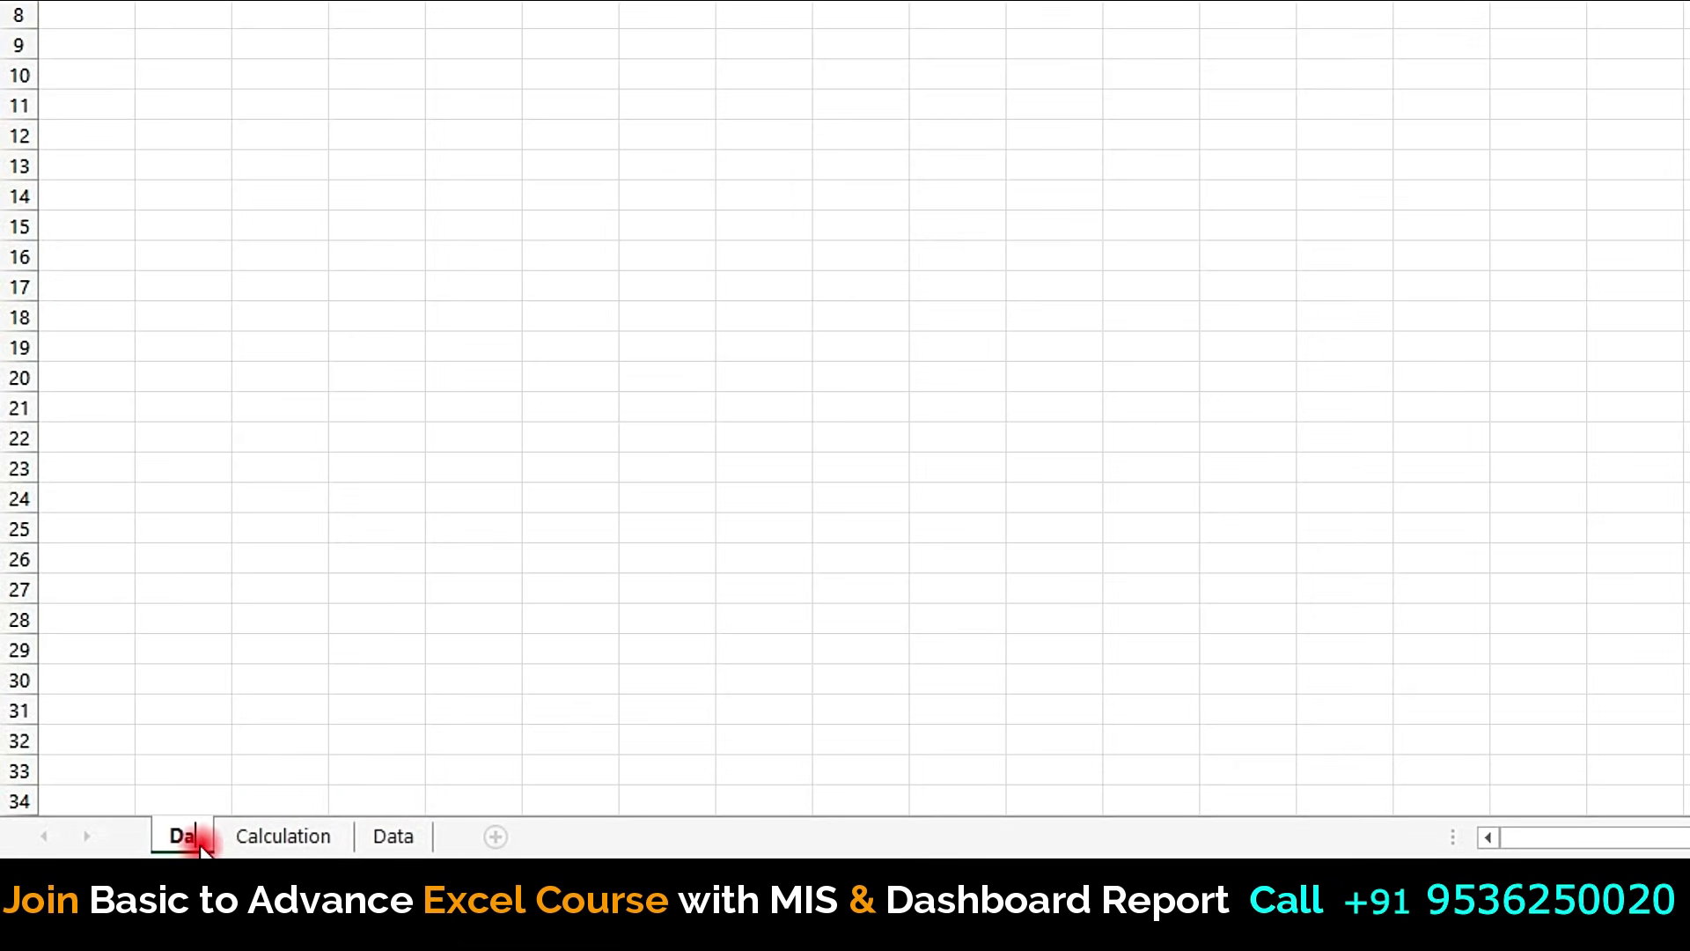
{"action": "type", "text": "shboard"}
{"action": "key", "text": "Return"}
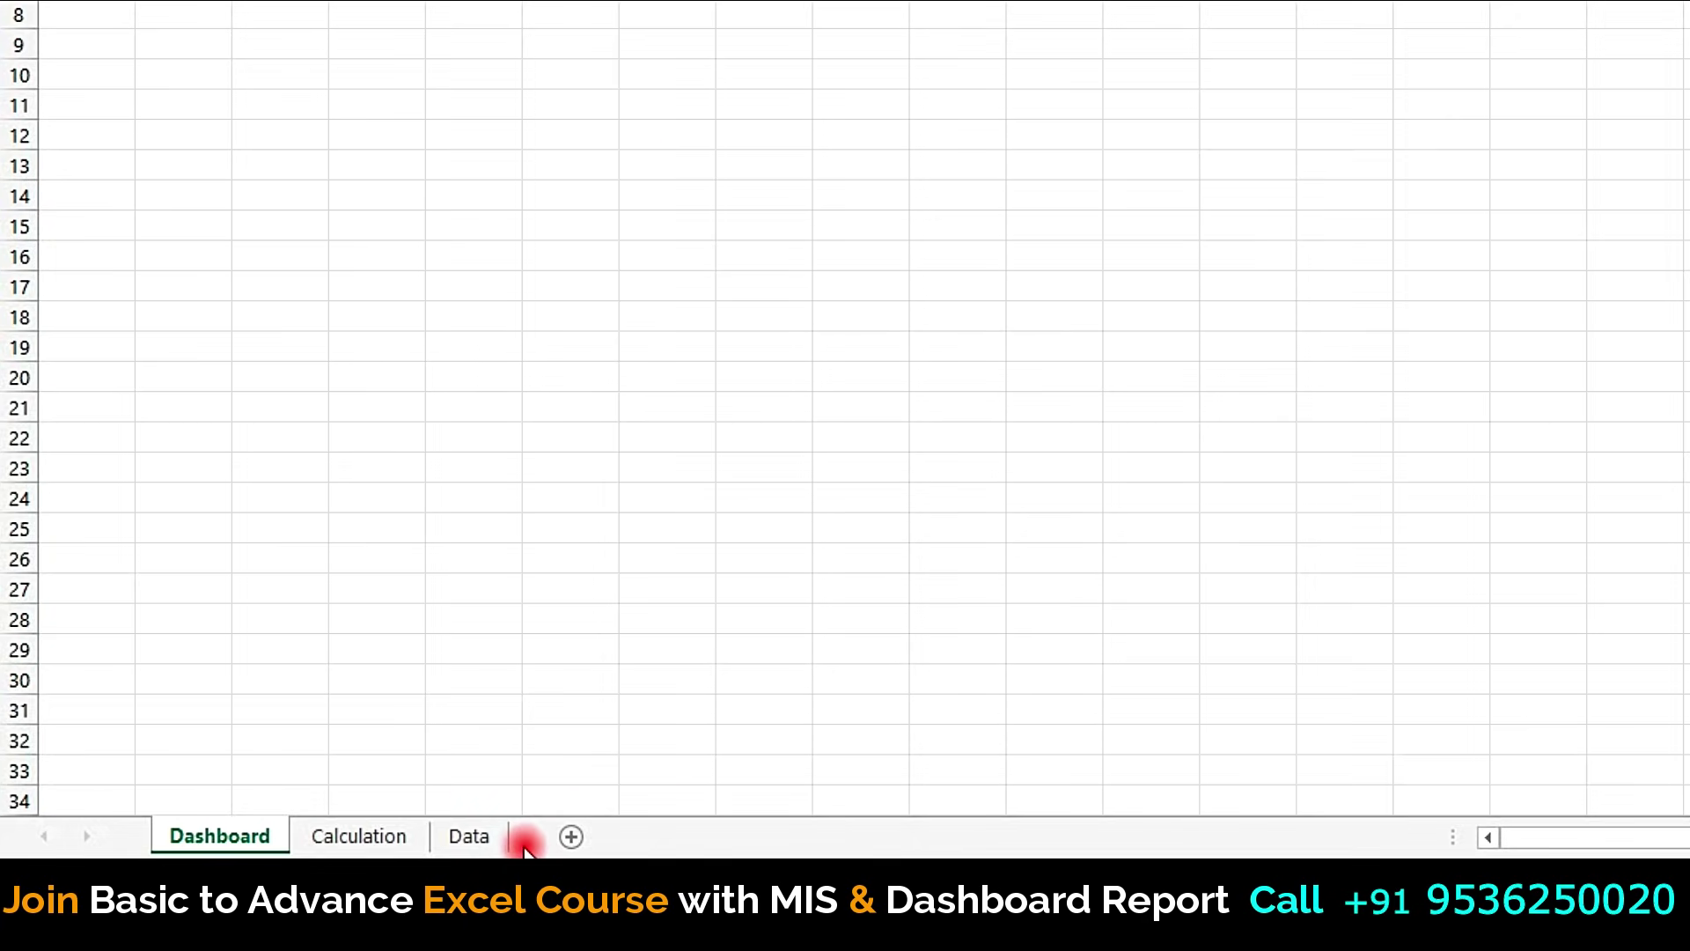
Step: Cut the Total PivotChart from Calculation and paste it onto Dashboard around I7:P21
{"action": "left_click", "coordinate": [469, 836]}
{"action": "left_click", "coordinate": [404, 836]}
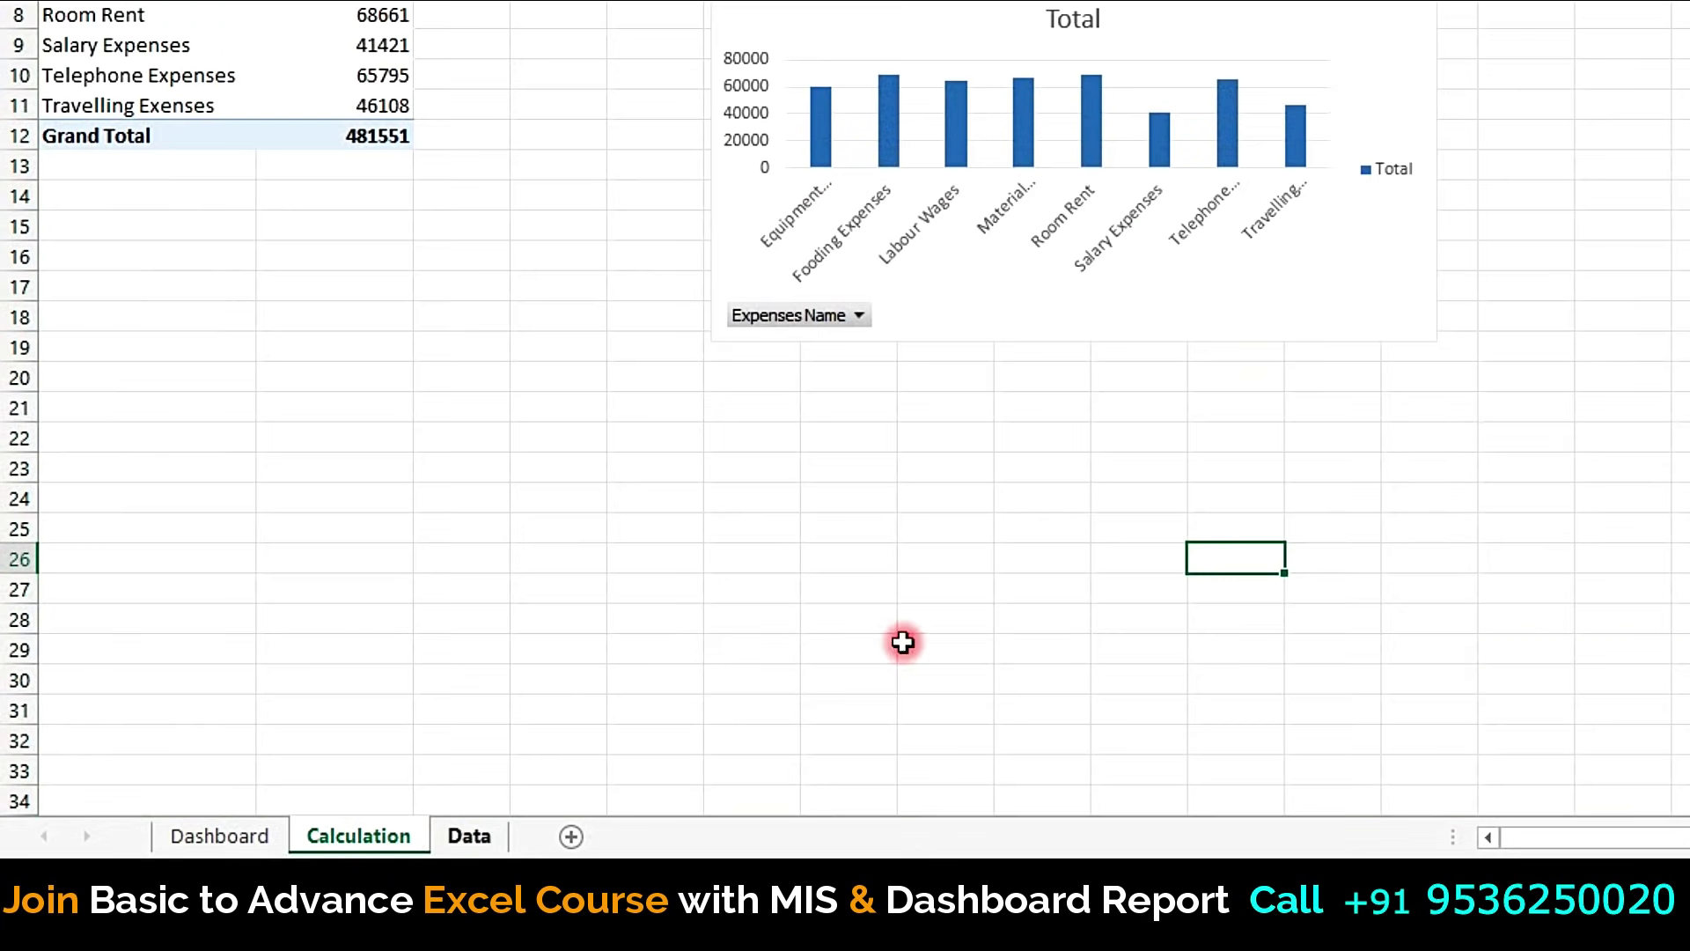
{"action": "left_click", "coordinate": [1241, 335]}
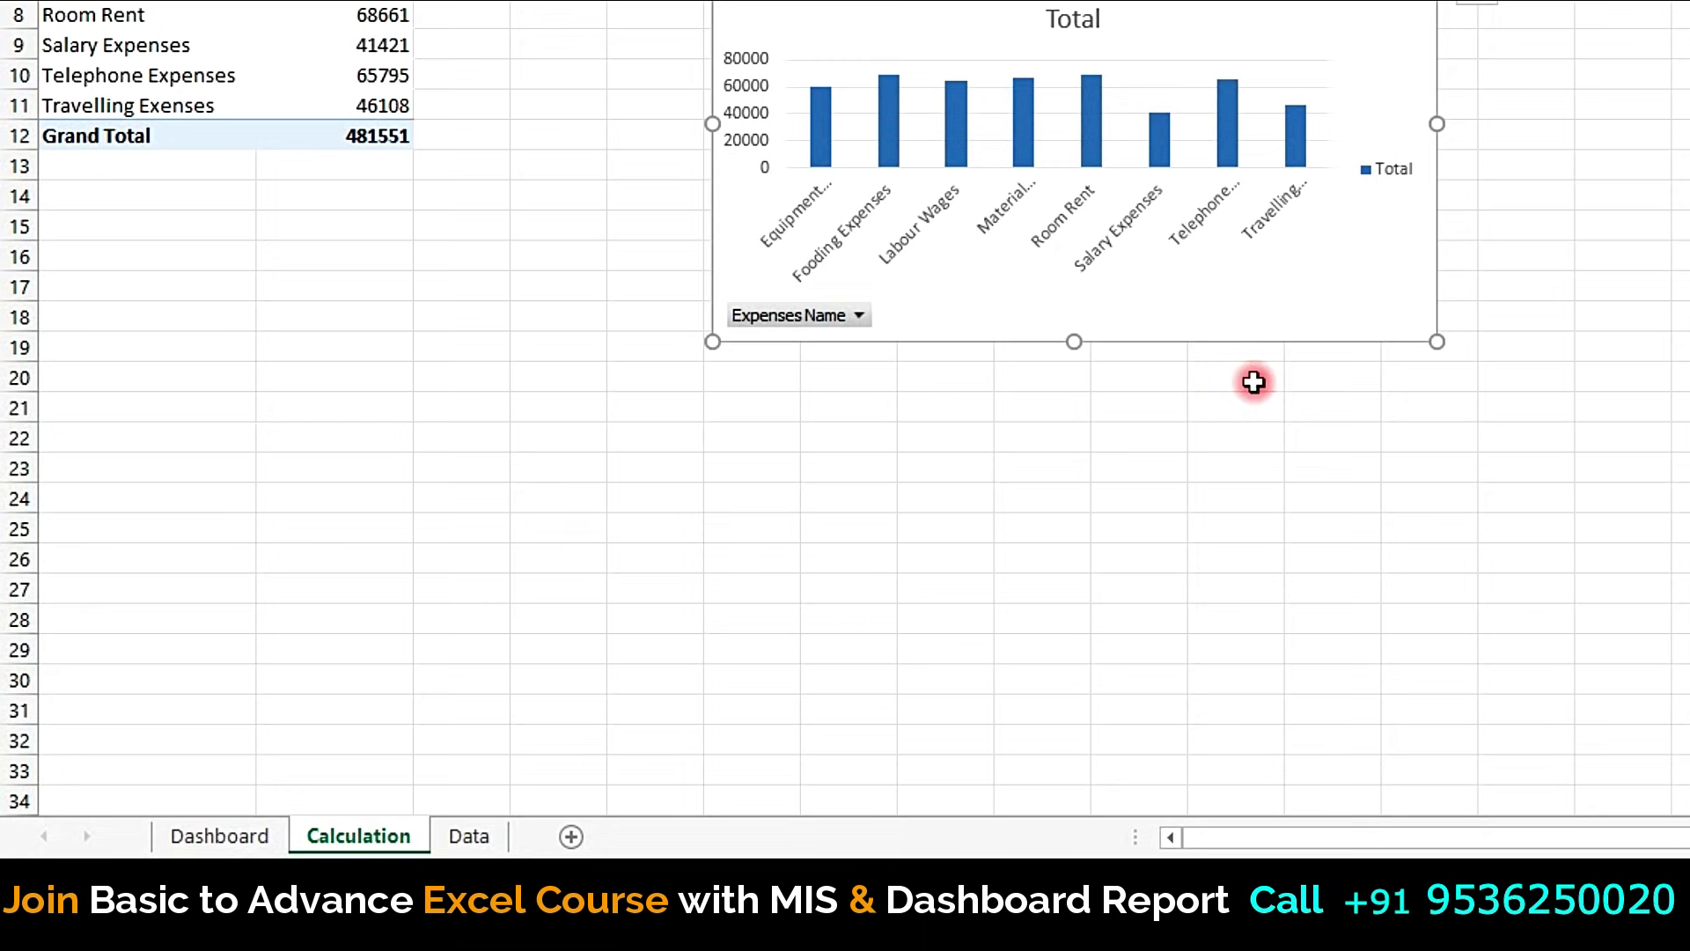
{"action": "key", "text": "ctrl+x"}
{"action": "left_click", "coordinate": [220, 835]}
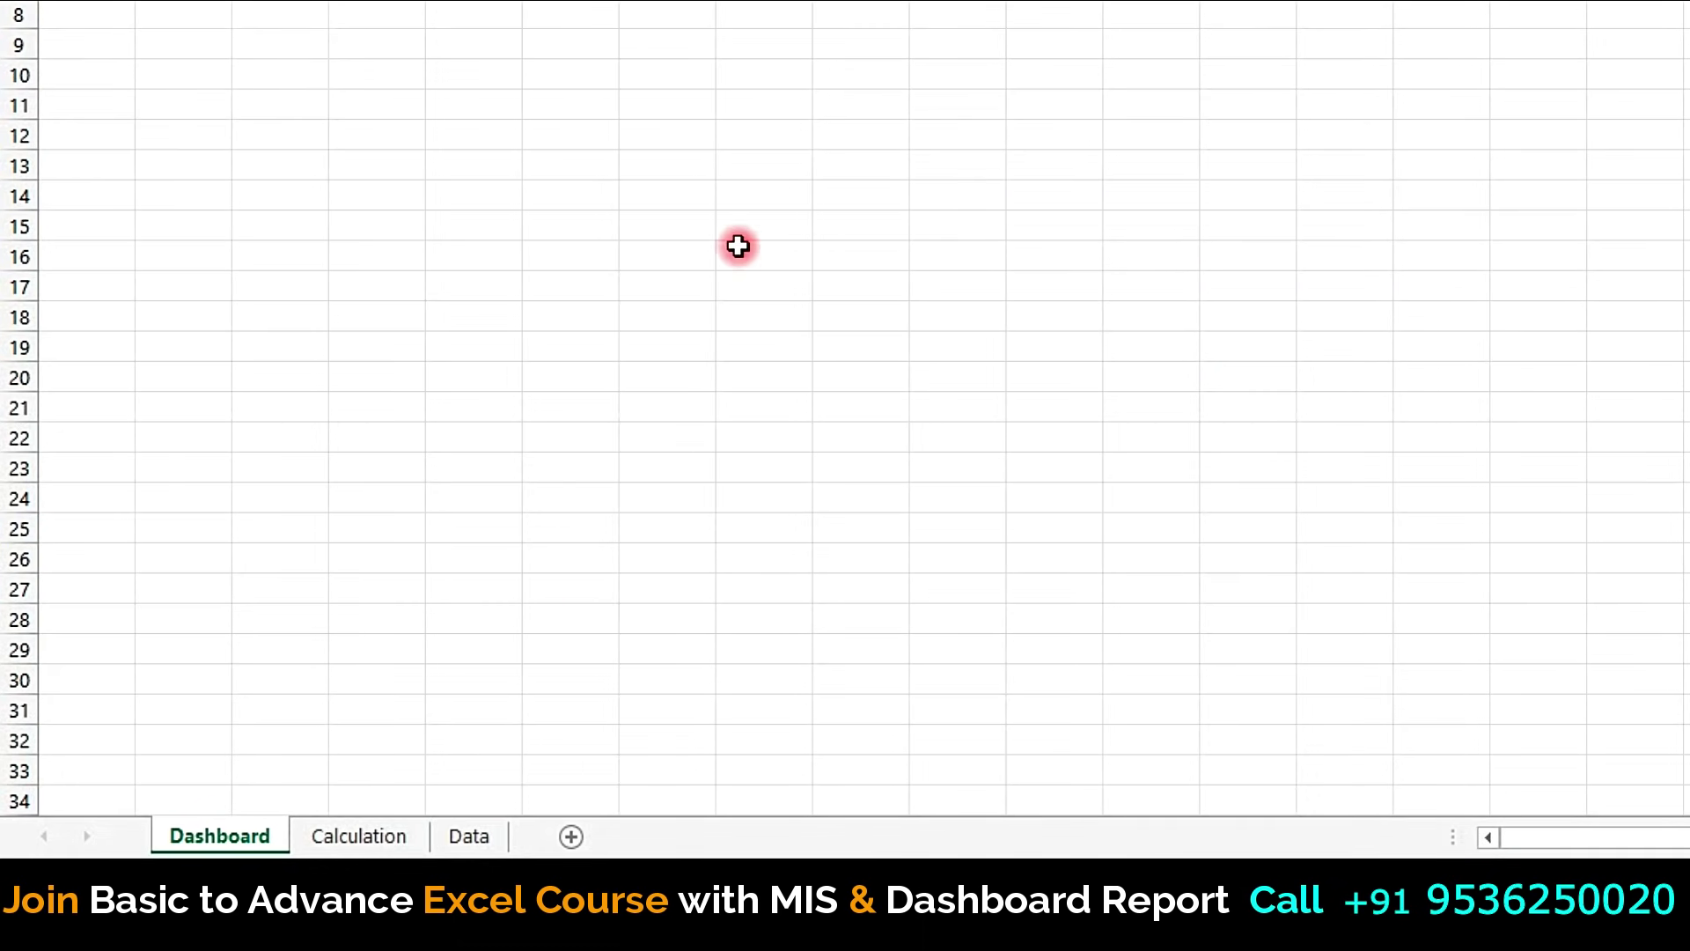
{"action": "key", "text": "ctrl+v"}
{"action": "left_click_drag", "start_coordinate": [643, 637], "coordinate": [1481, 816]}
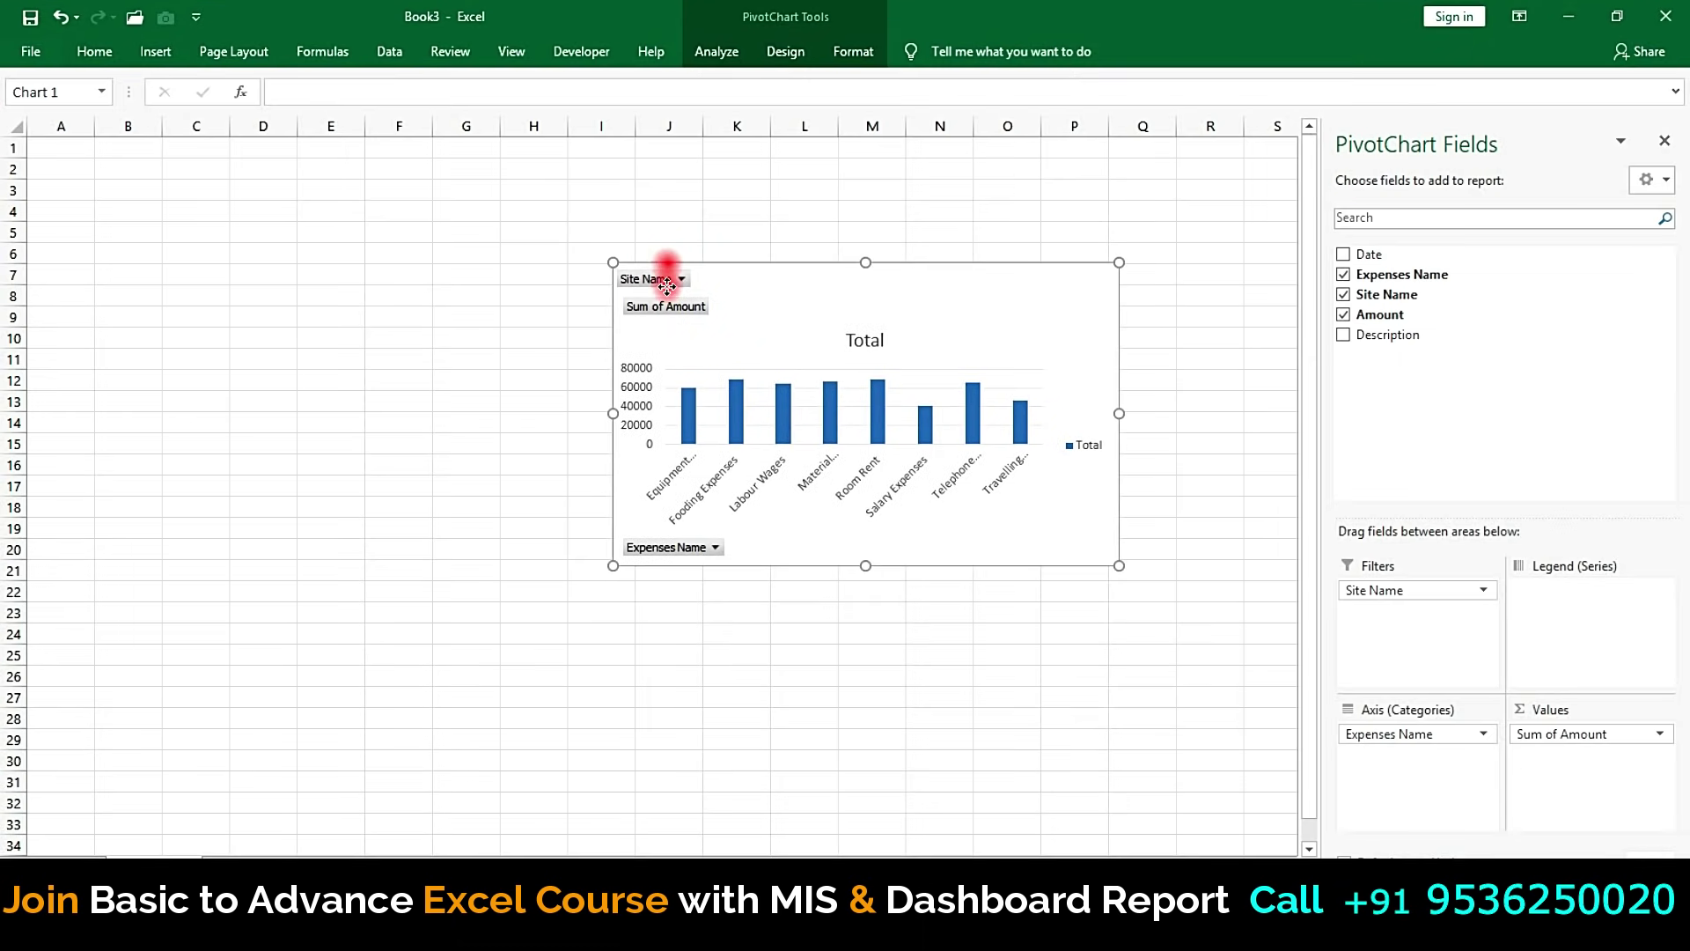
Step: Lower the chart slightly and close the PivotChart Fields pane
{"action": "left_click_drag", "start_coordinate": [666, 284], "coordinate": [667, 338]}
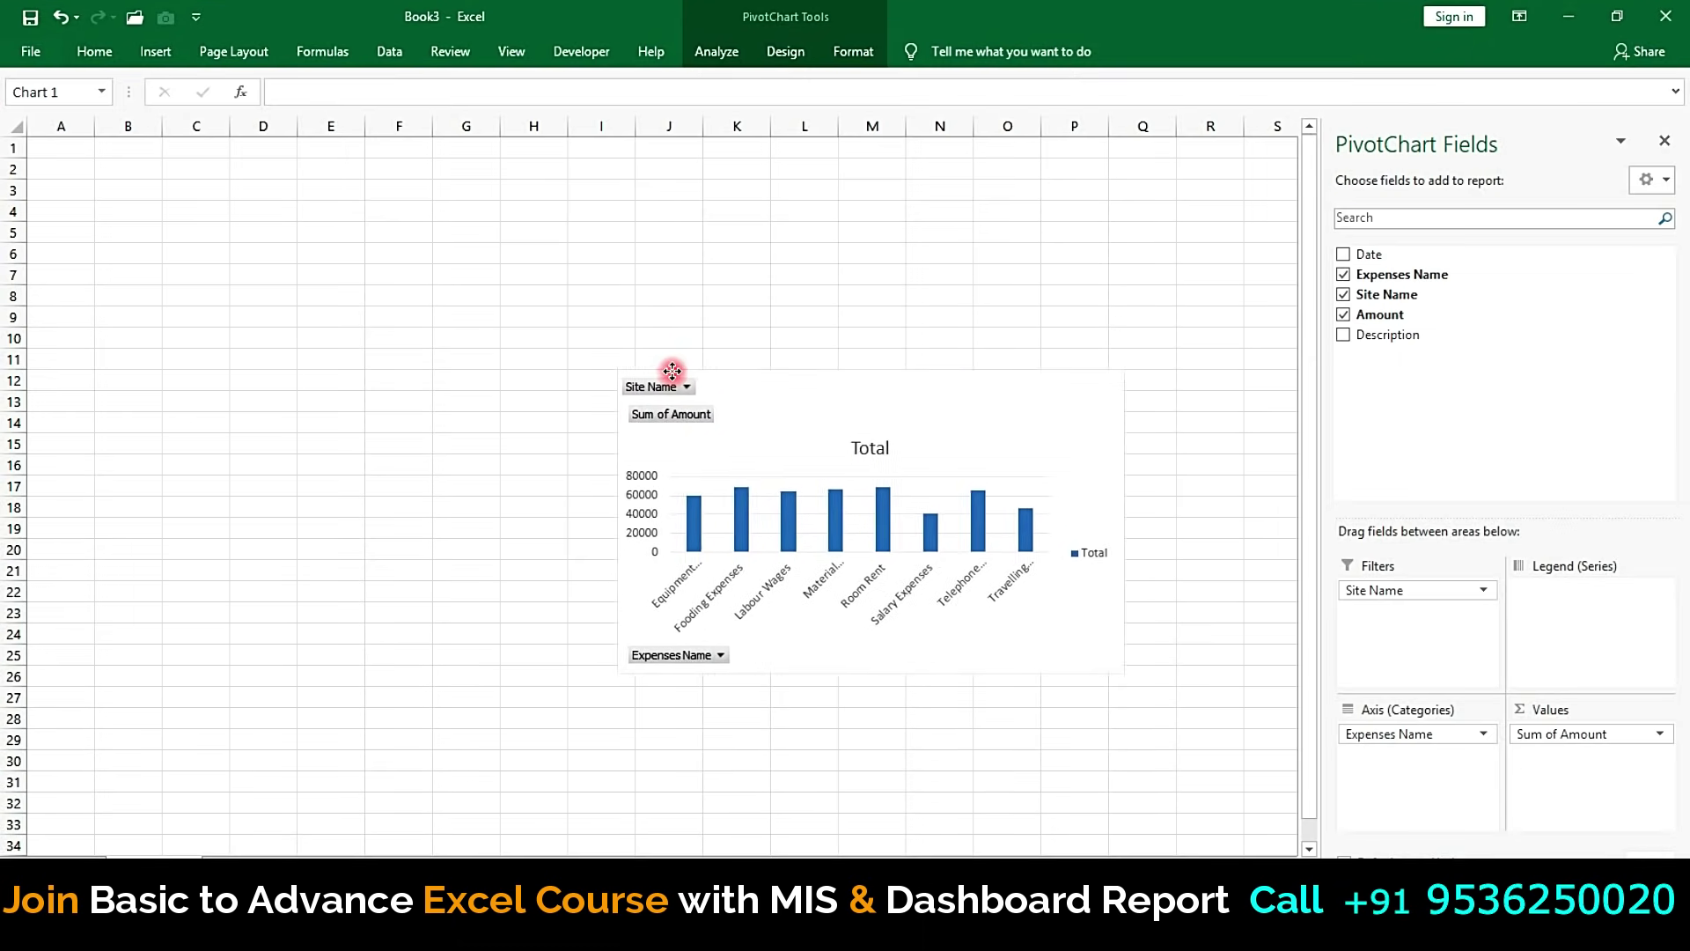
{"action": "left_click", "coordinate": [1663, 141]}
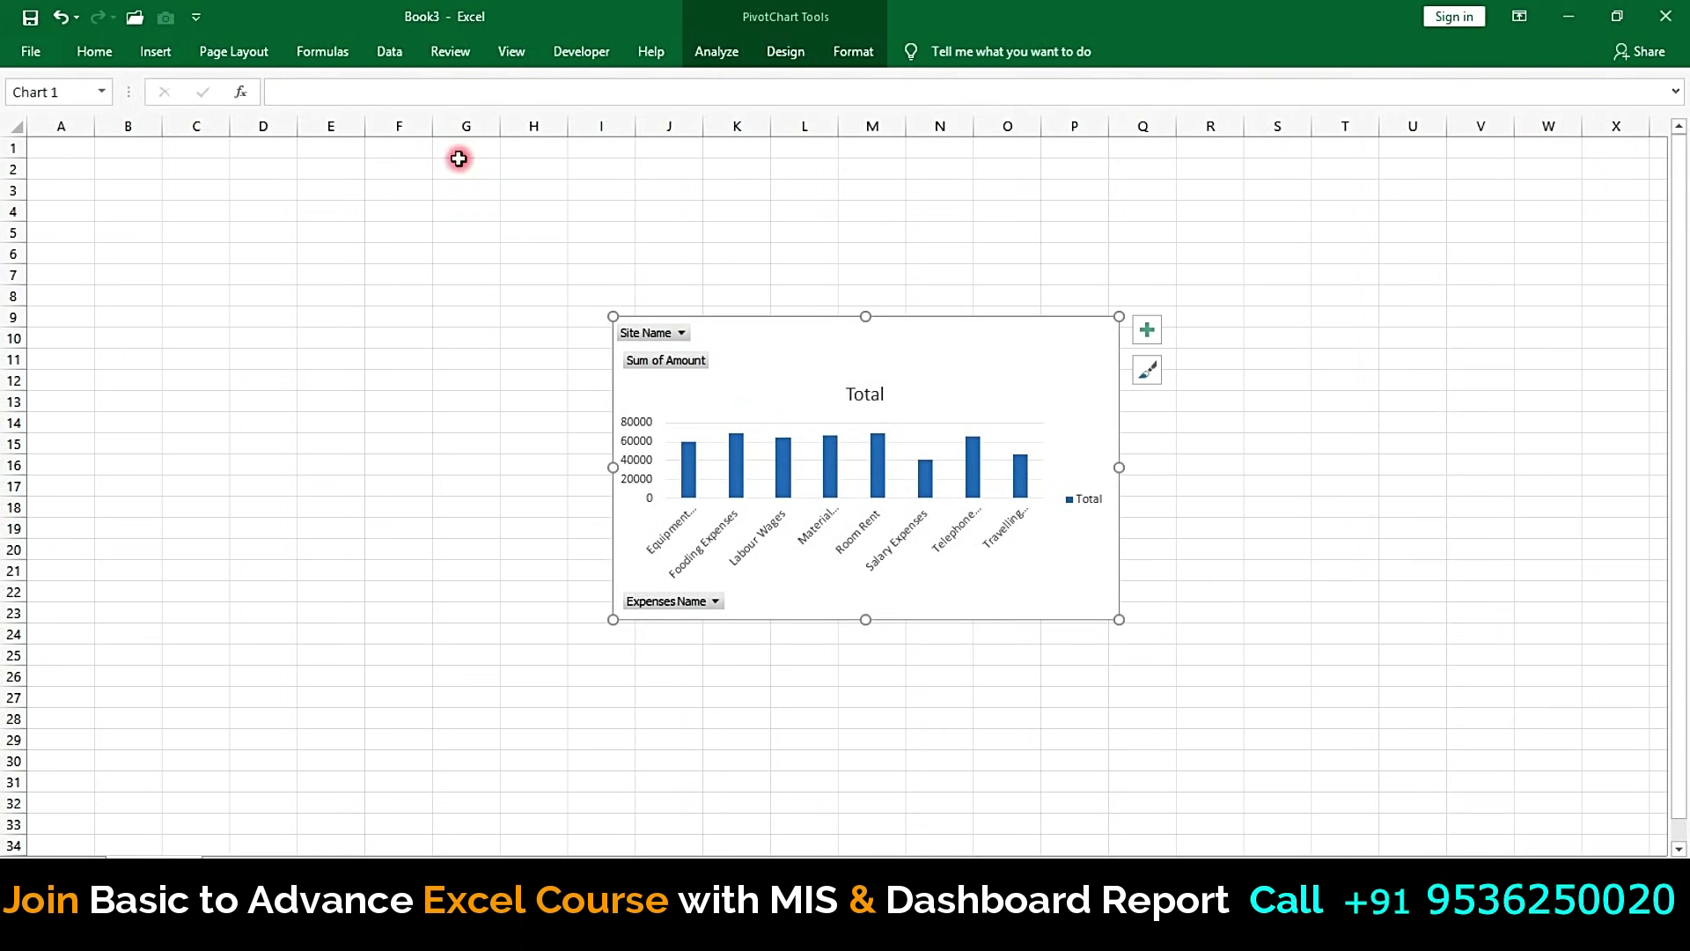
{"action": "key", "text": "ctrl+F1"}
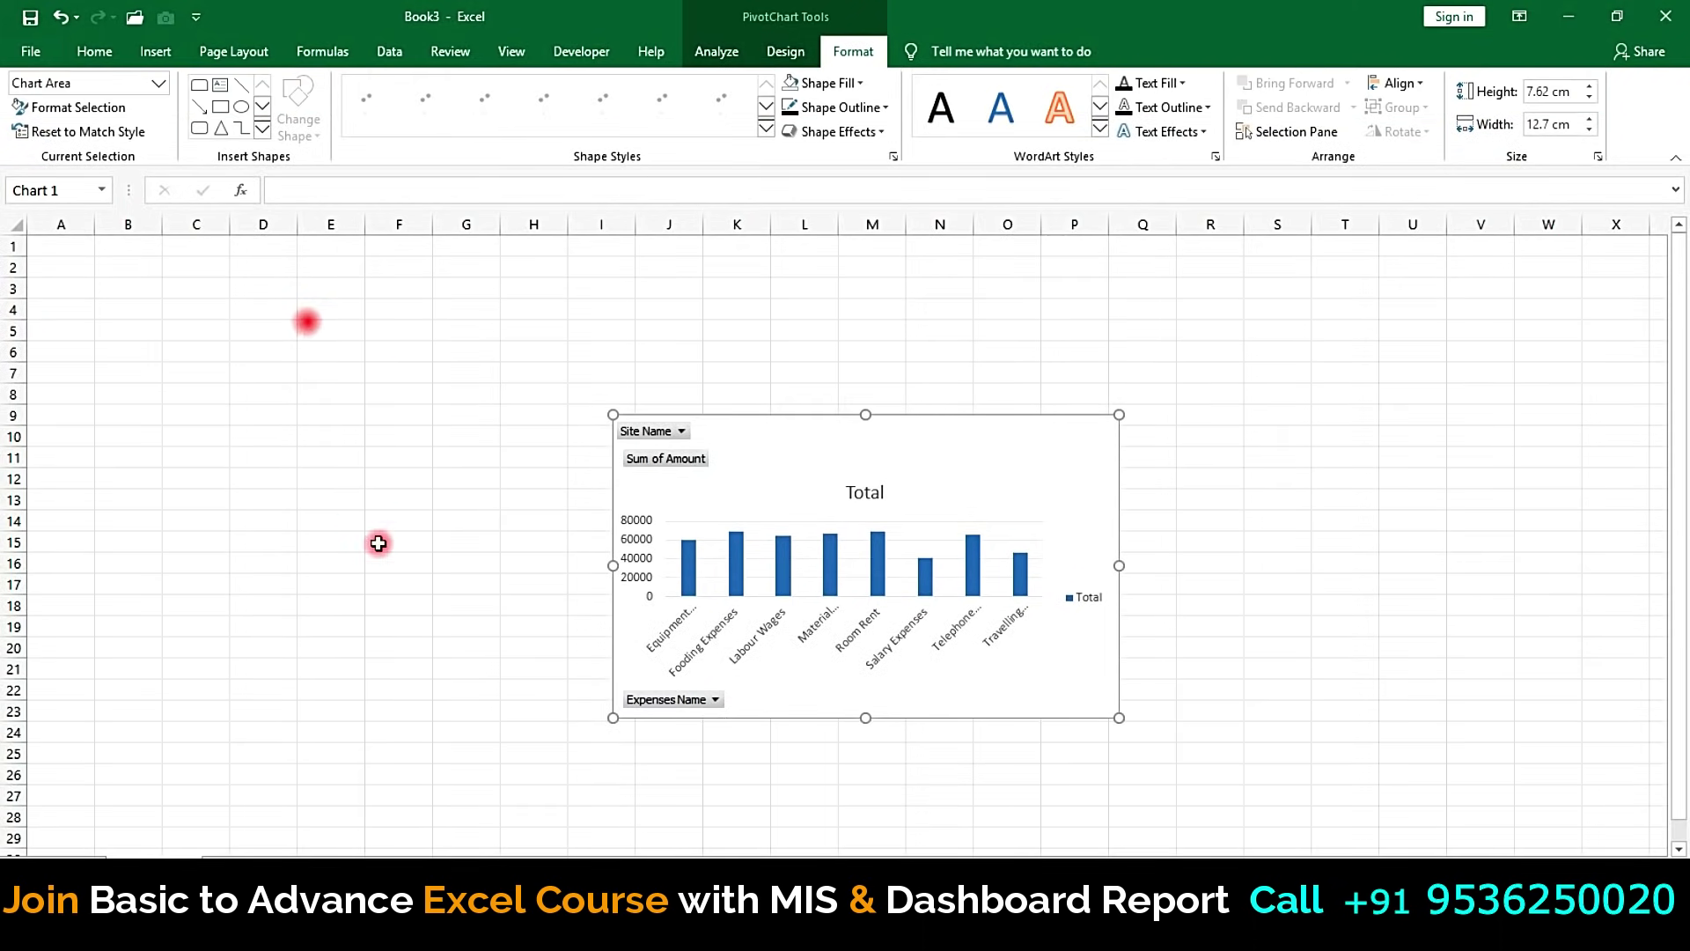
{"action": "left_click", "coordinate": [294, 414]}
{"action": "left_click", "coordinate": [313, 337]}
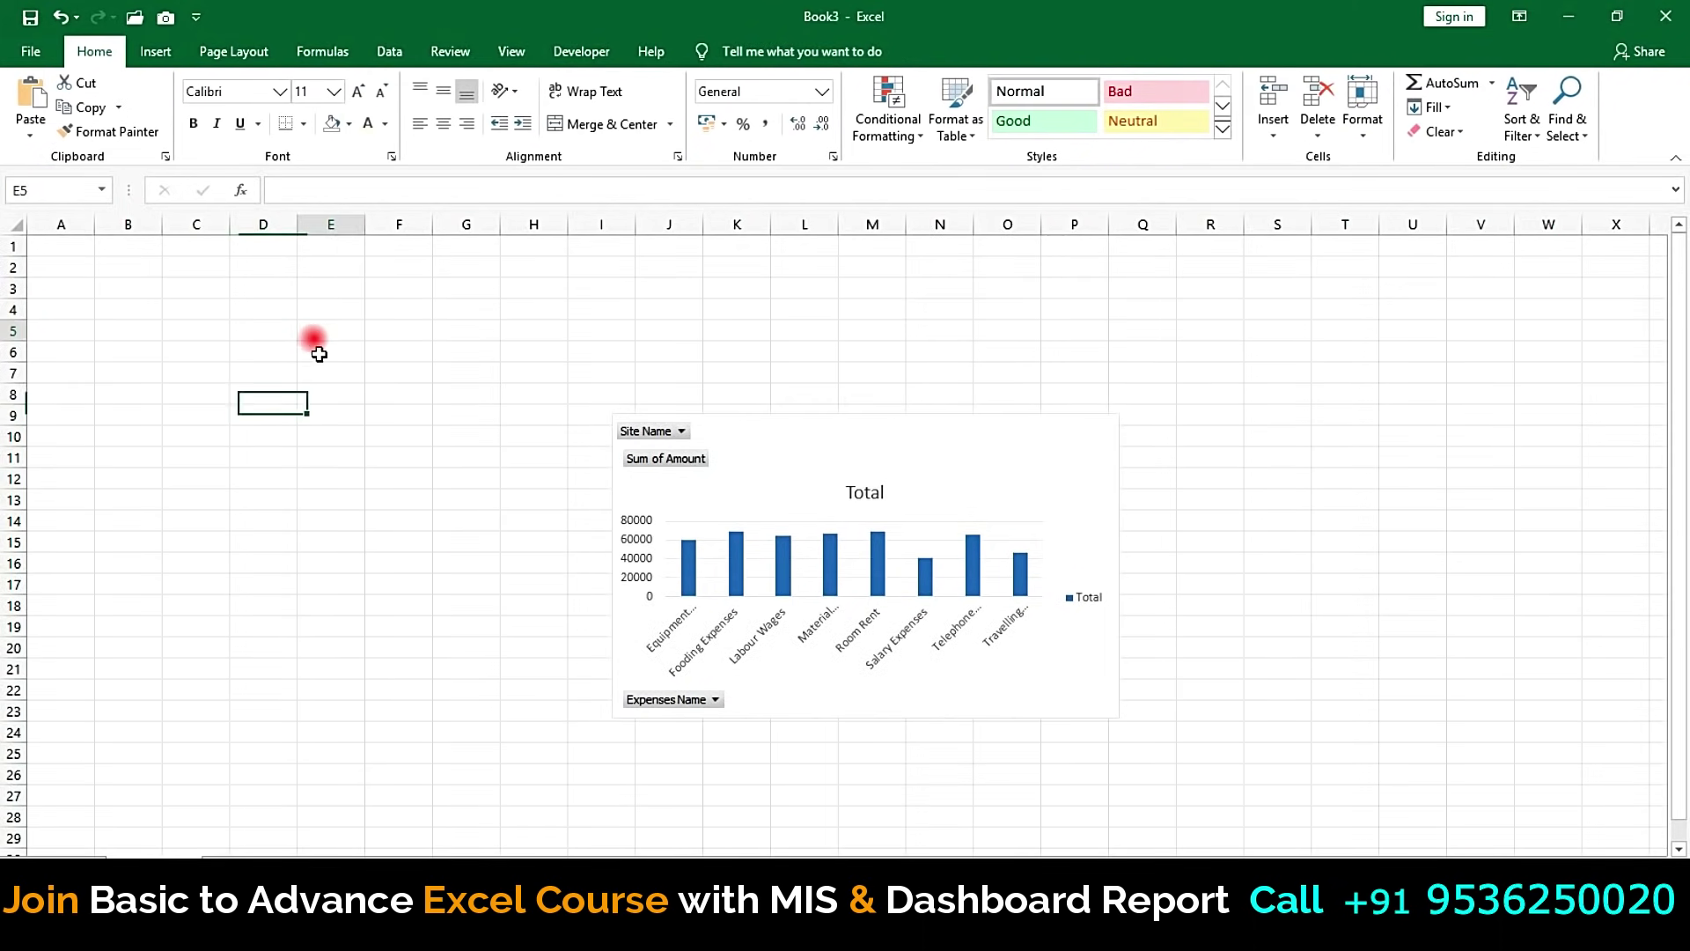
{"action": "left_click_drag", "start_coordinate": [318, 353], "coordinate": [331, 500]}
Step: Turn off gridlines on the Dashboard sheet and nudge the chart up and right
{"action": "left_click", "coordinate": [512, 51]}
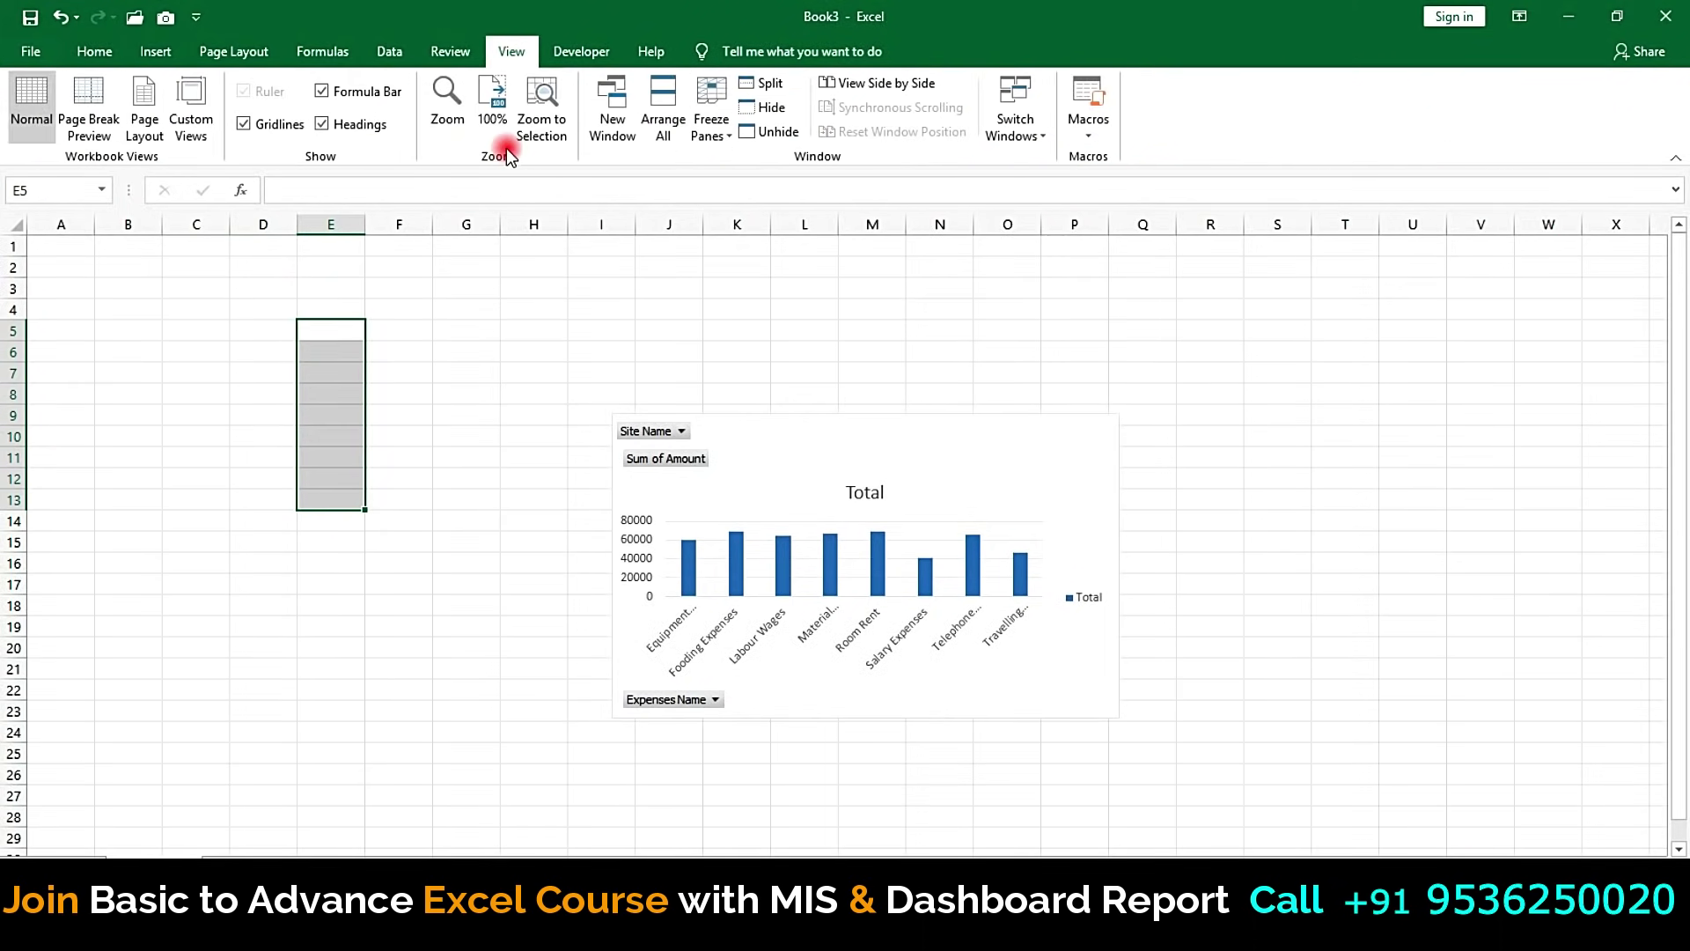
{"action": "left_click", "coordinate": [282, 124]}
{"action": "left_click", "coordinate": [457, 317]}
{"action": "left_click", "coordinate": [263, 457]}
{"action": "left_click_drag", "start_coordinate": [124, 306], "coordinate": [359, 546]}
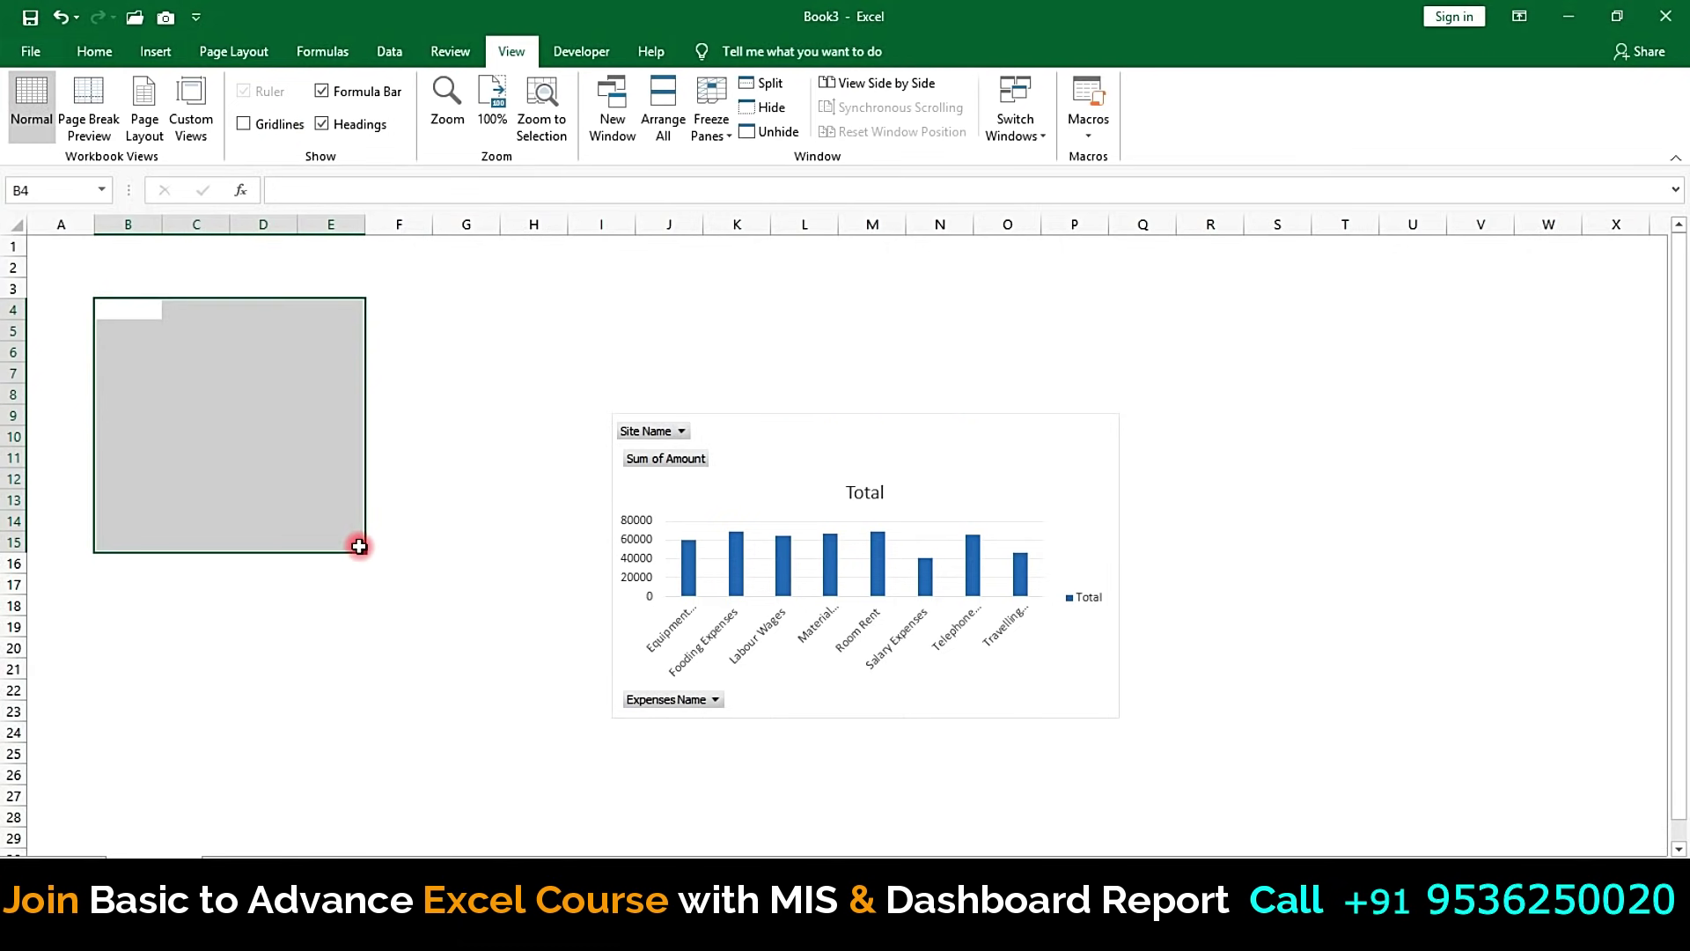
{"action": "left_click_drag", "start_coordinate": [793, 422], "coordinate": [825, 386]}
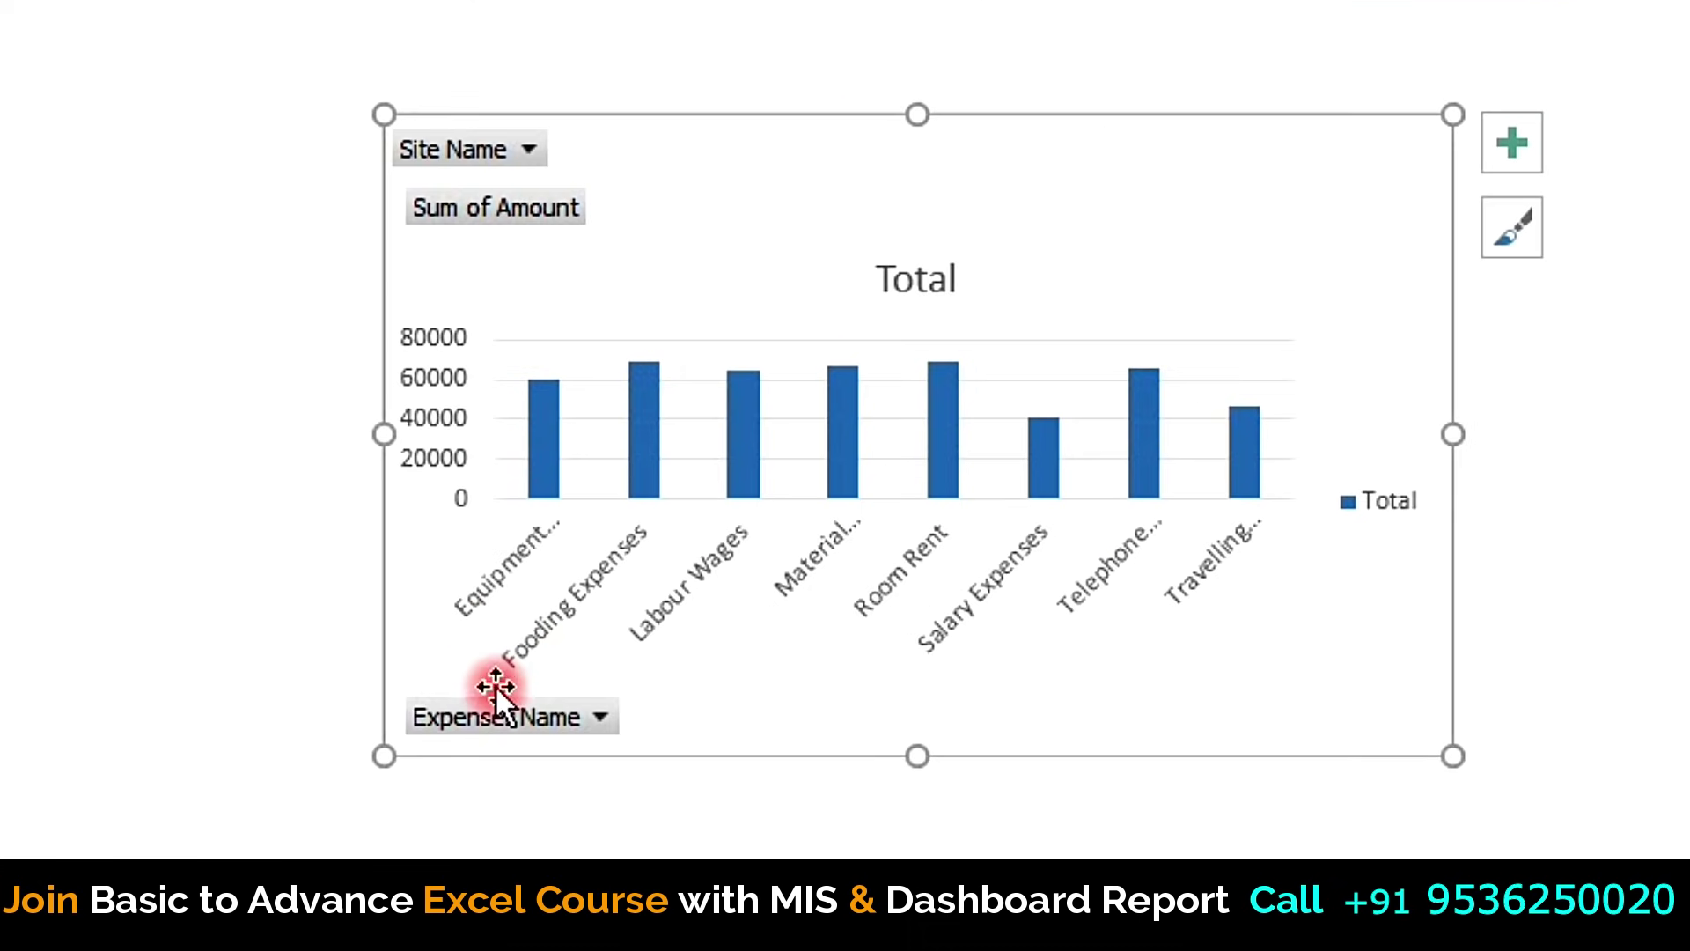
Step: Hide All Field Buttons on the Total PivotChart, leaving full expense-name axis labels
{"action": "right_click", "coordinate": [516, 211]}
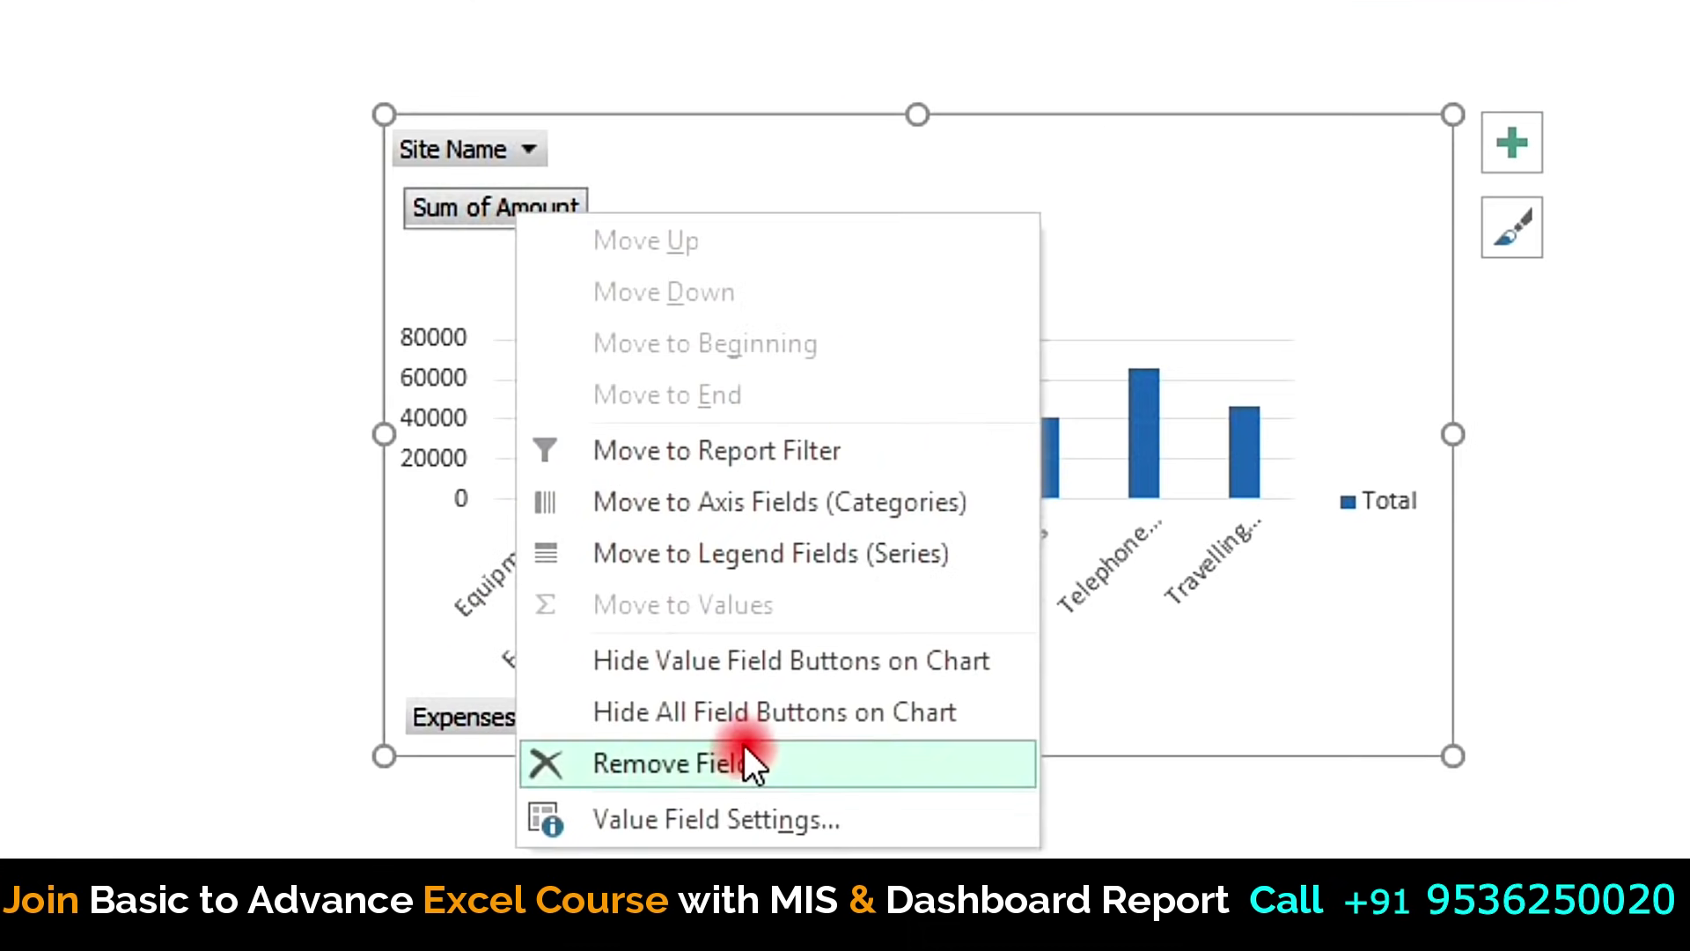
{"action": "left_click", "coordinate": [759, 727]}
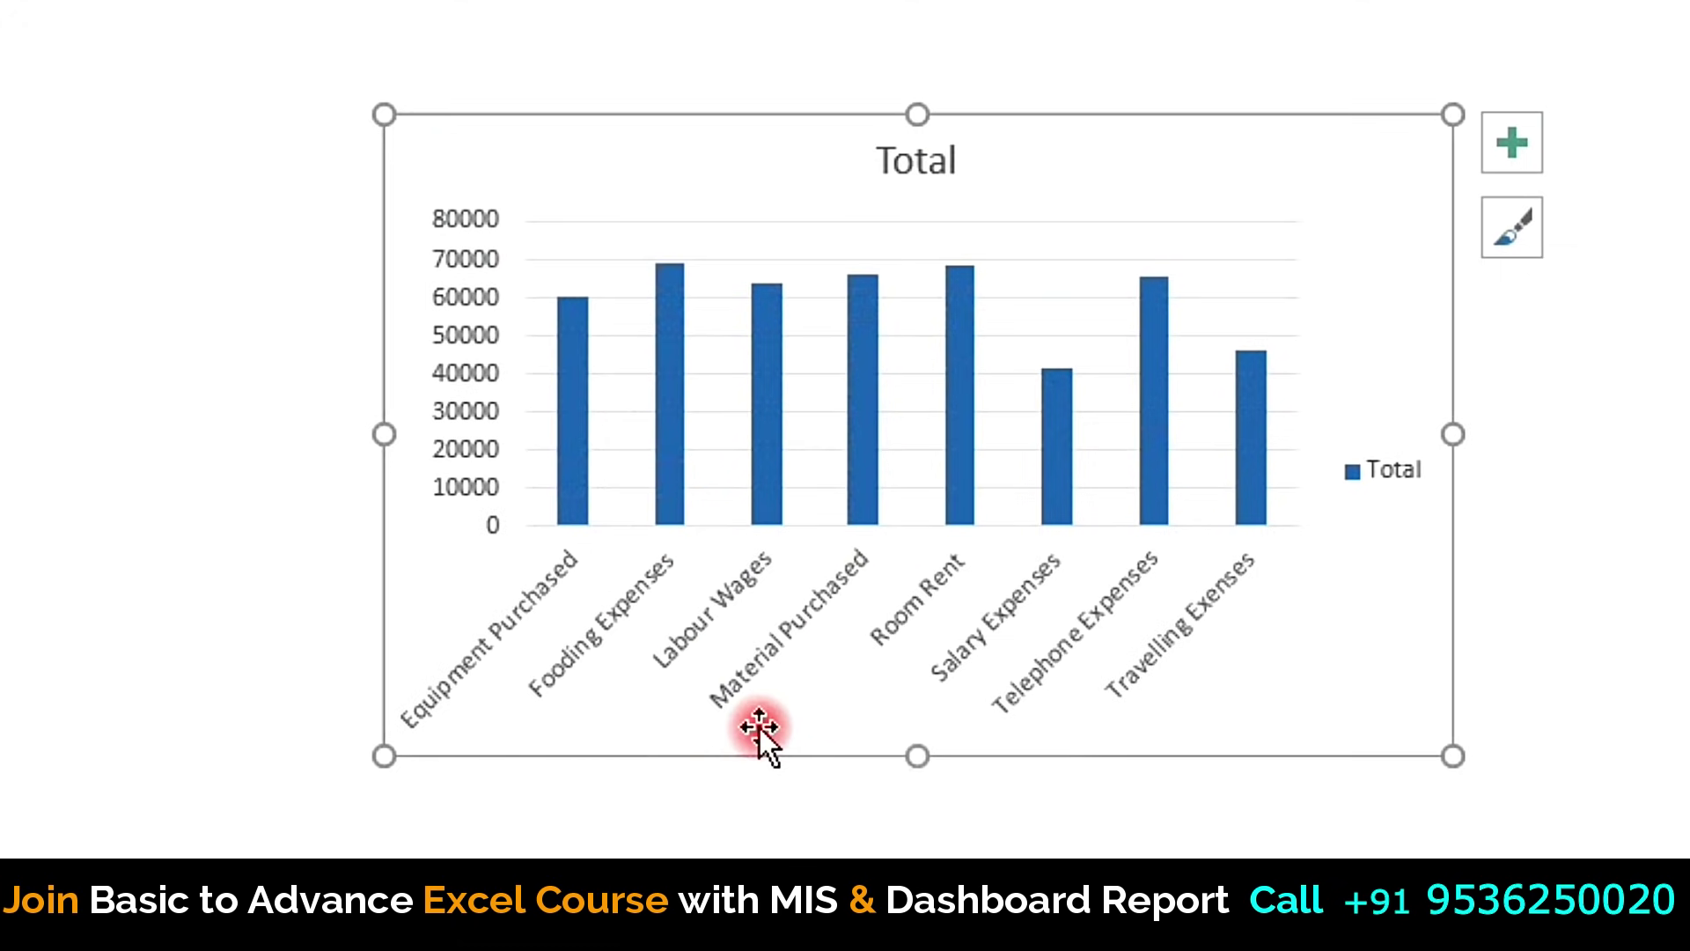
{"action": "left_click", "coordinate": [1157, 845]}
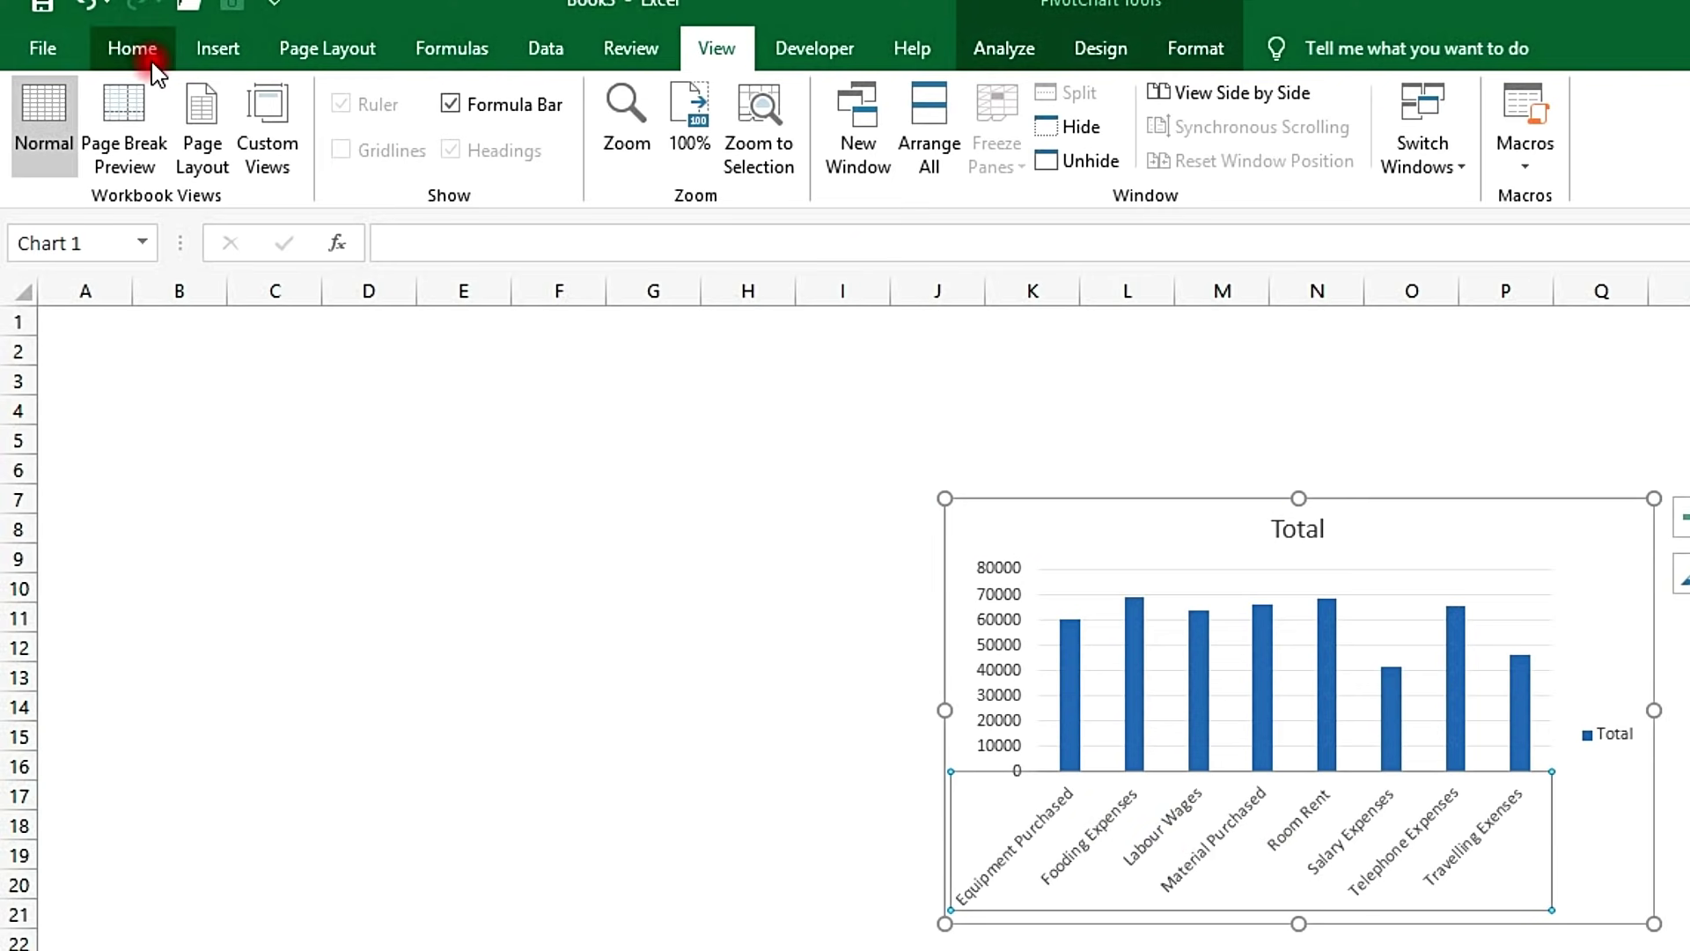
Step: Rotate the chart's horizontal-axis labels up, then nudge the chart up and left
{"action": "left_click", "coordinate": [146, 49]}
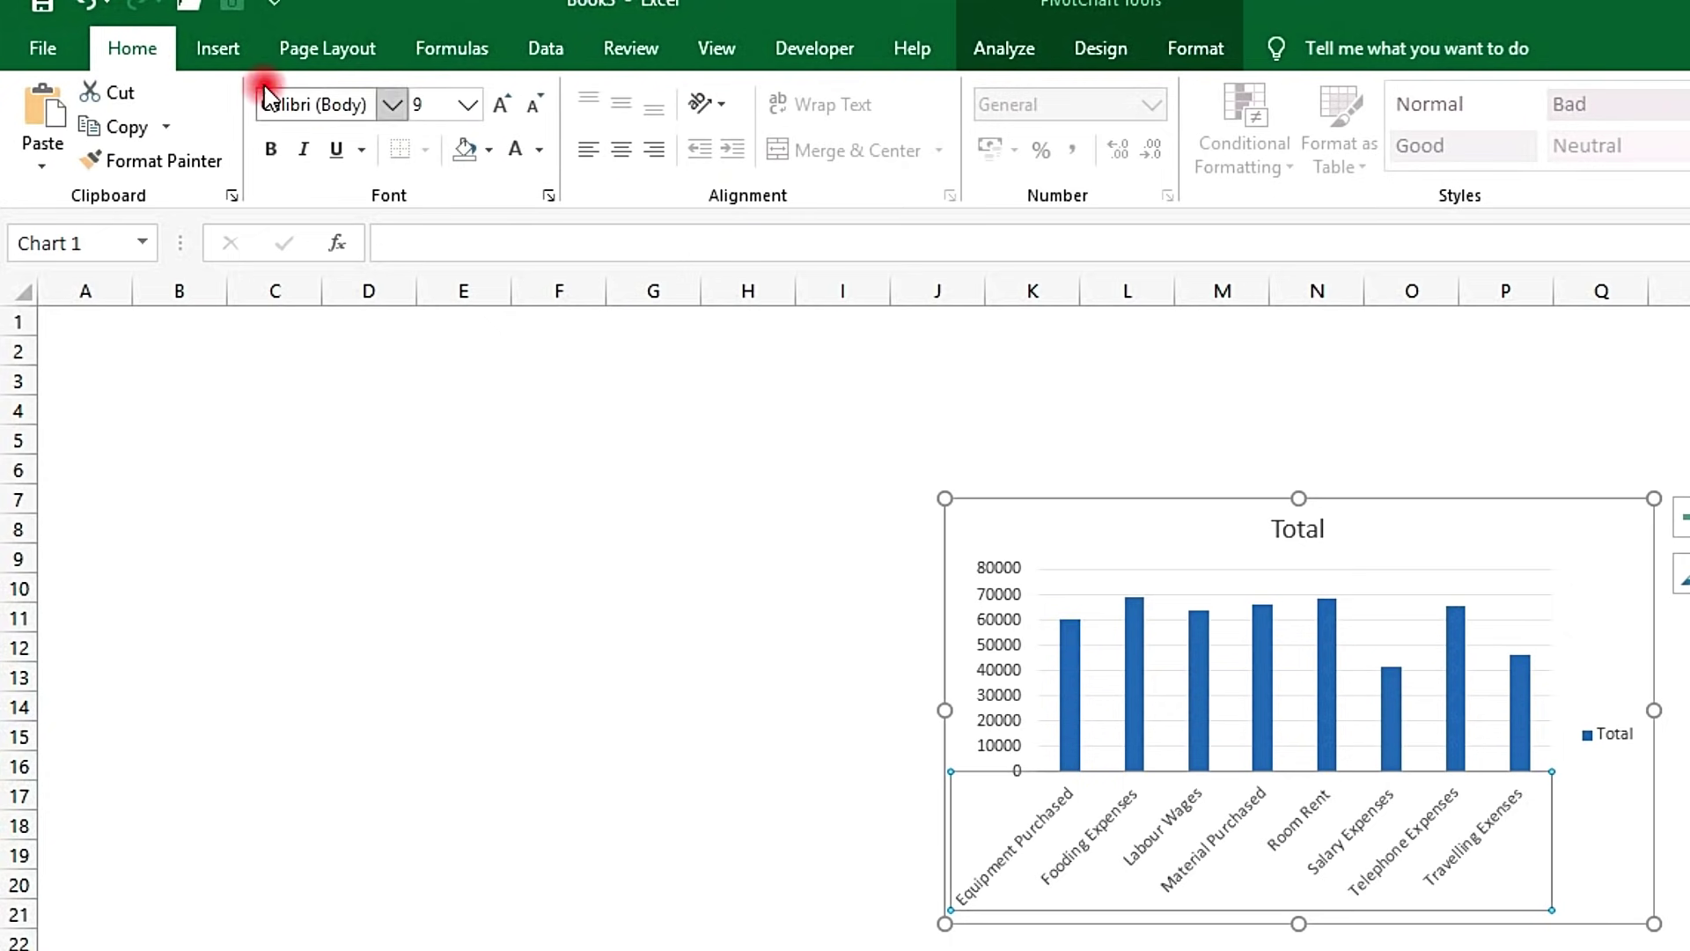
{"action": "left_click", "coordinate": [720, 105]}
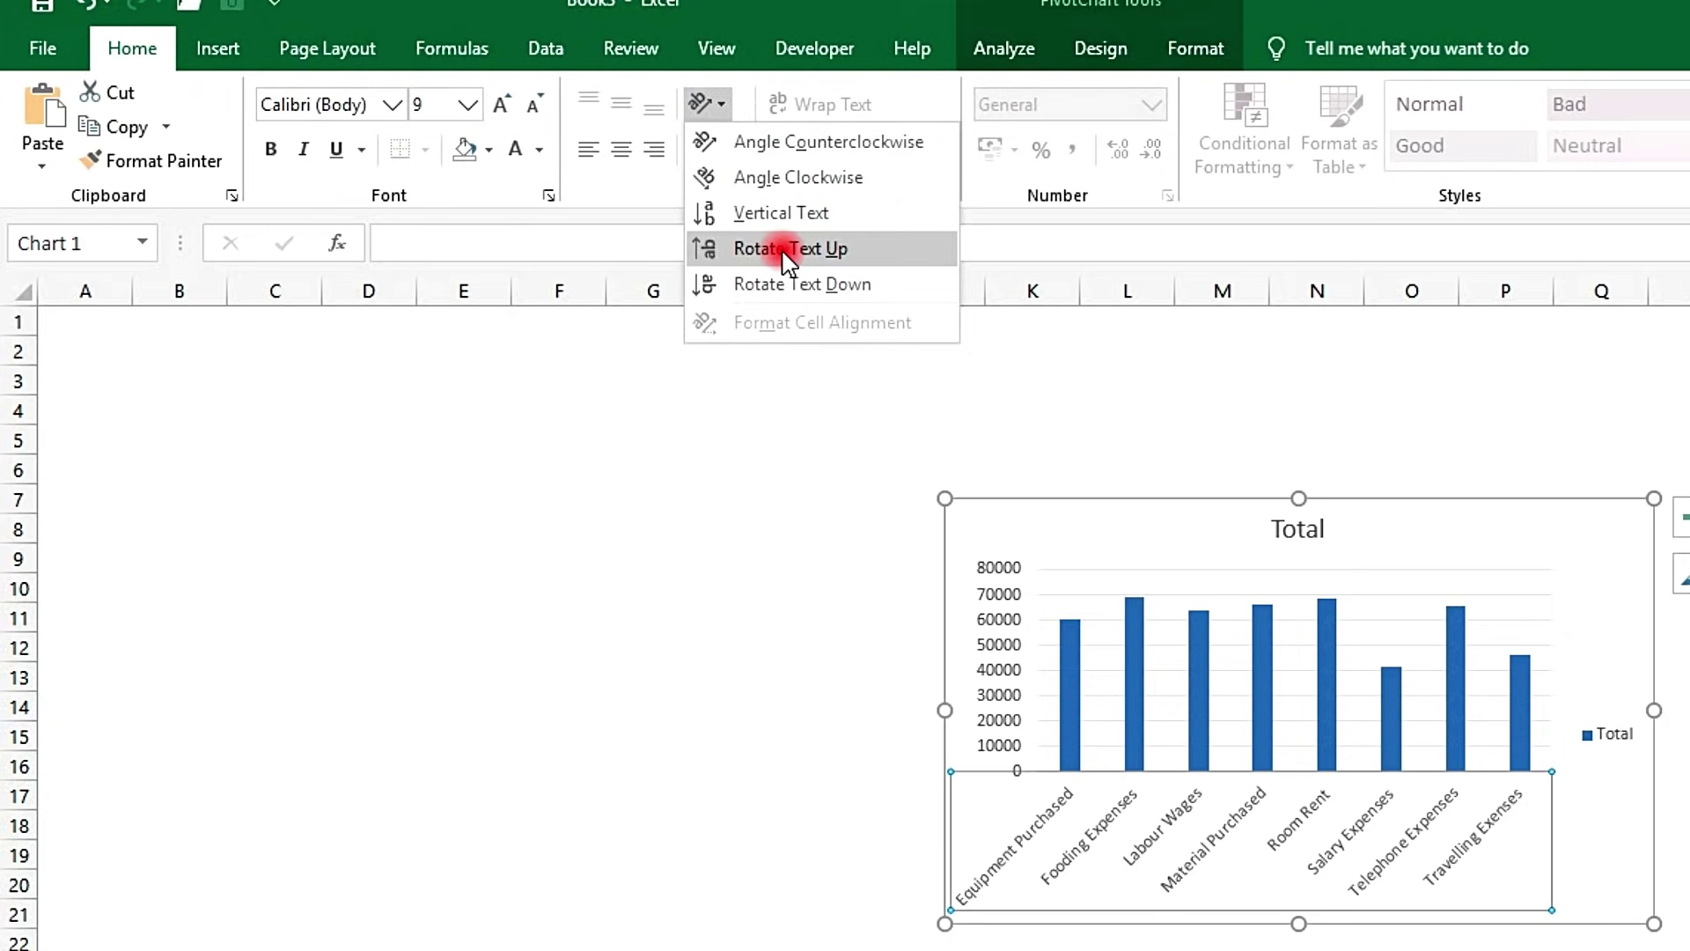
{"action": "left_click", "coordinate": [839, 256]}
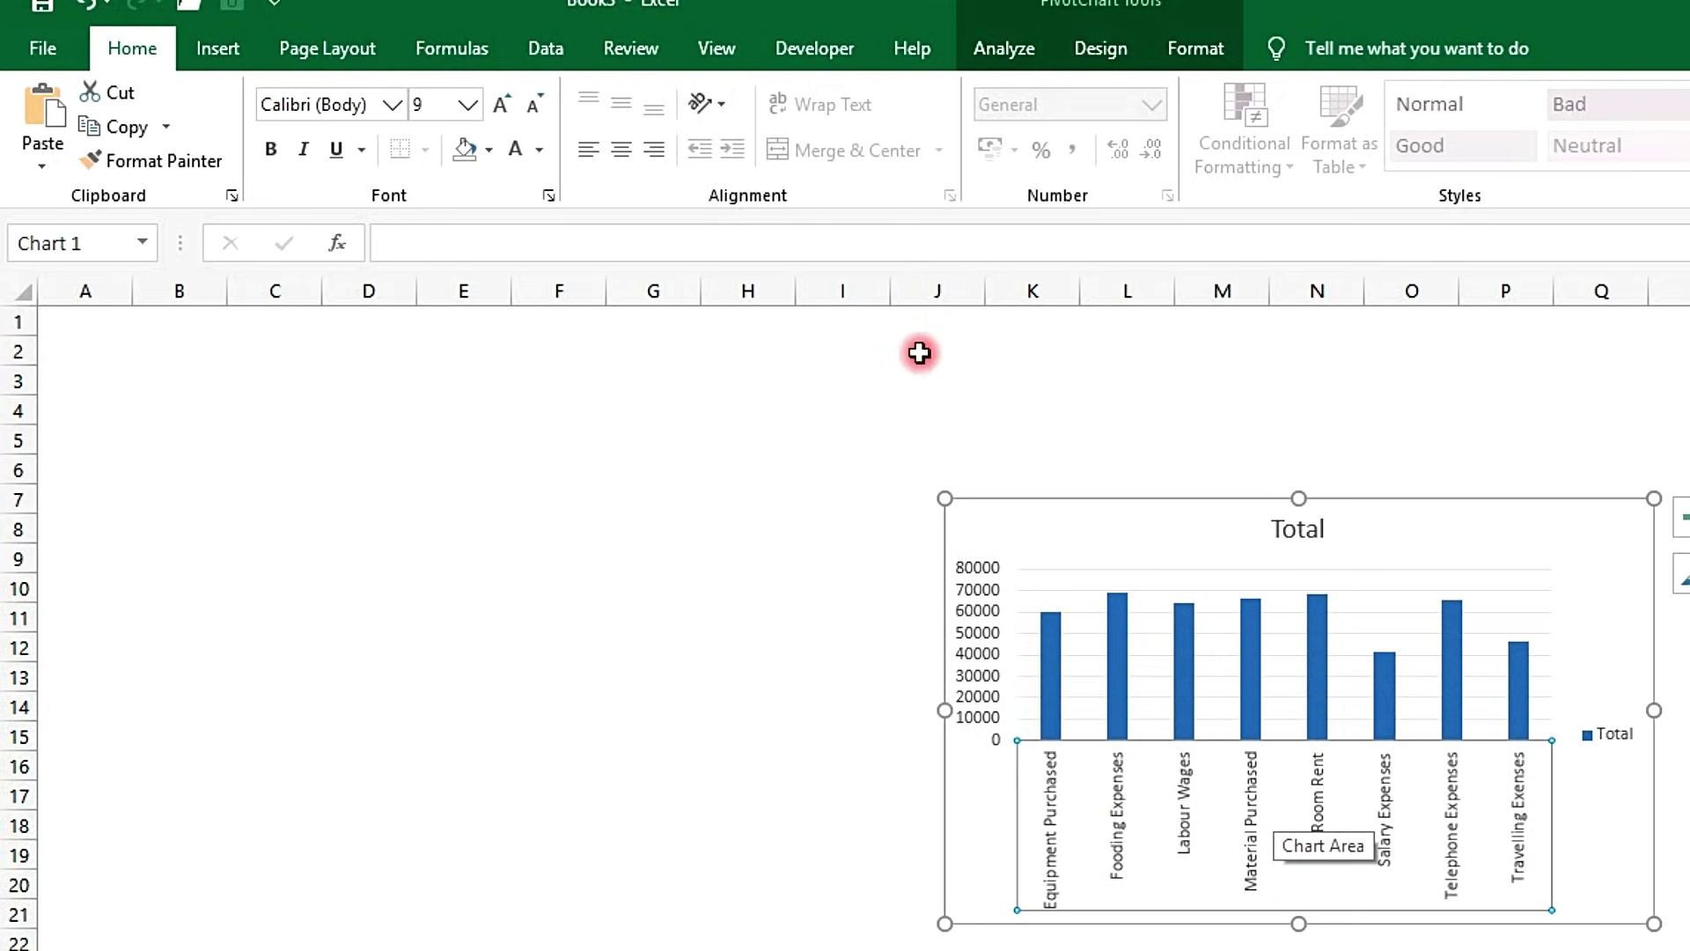
{"action": "left_click", "coordinate": [709, 103]}
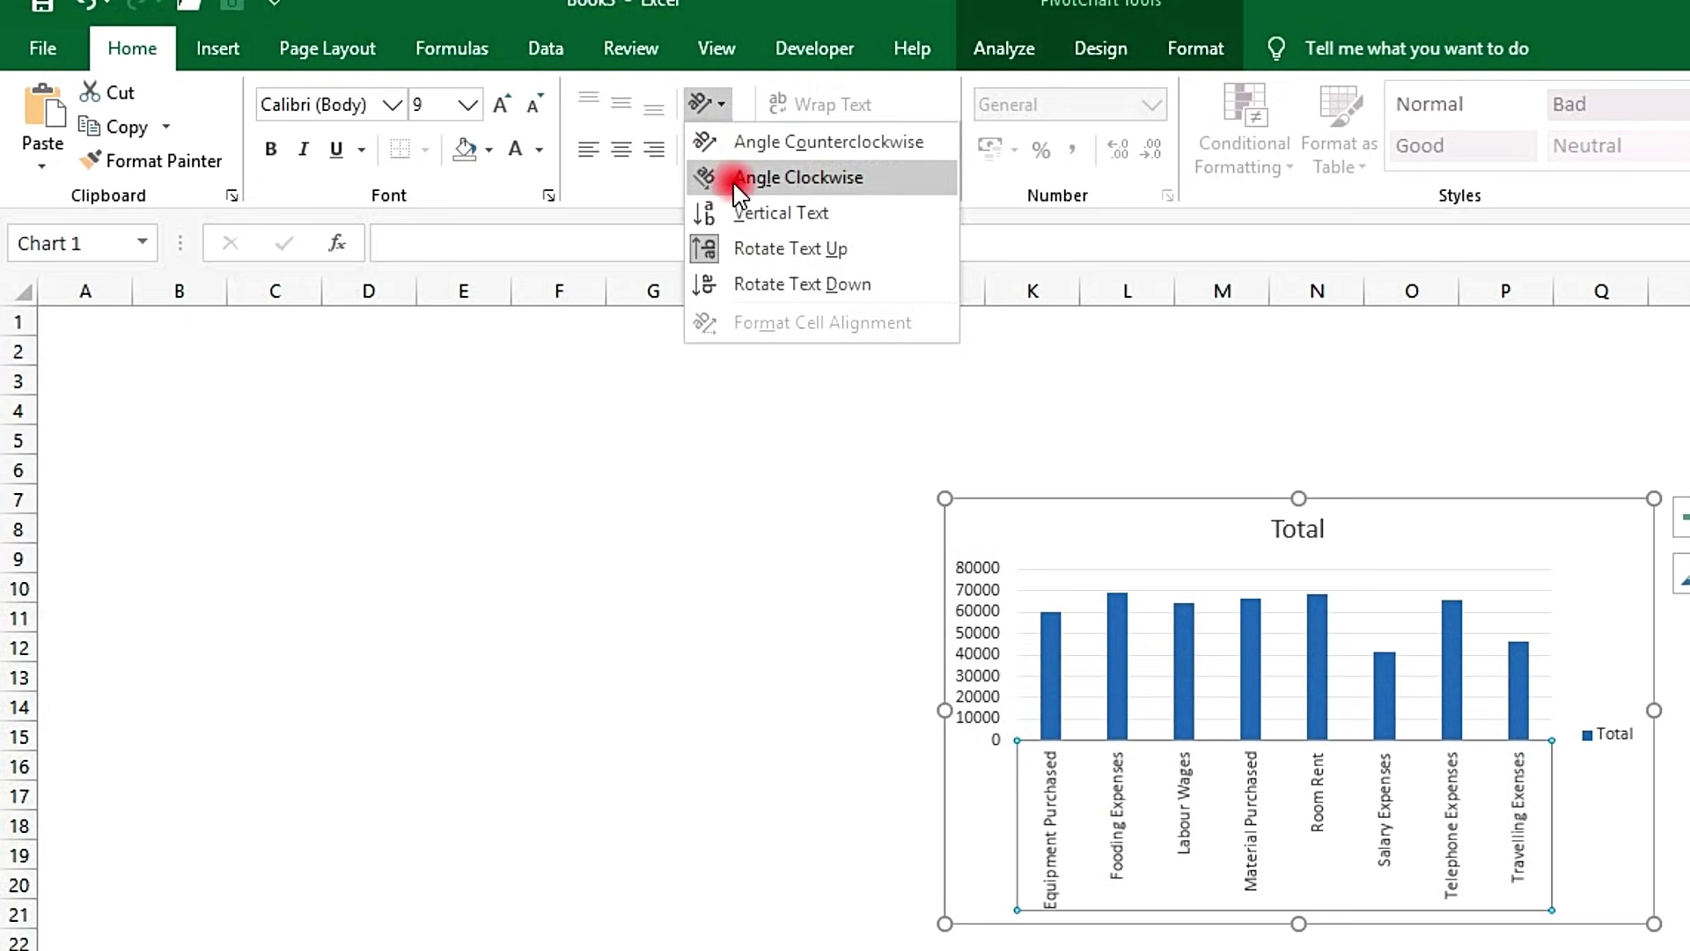
{"action": "left_click", "coordinate": [1082, 779]}
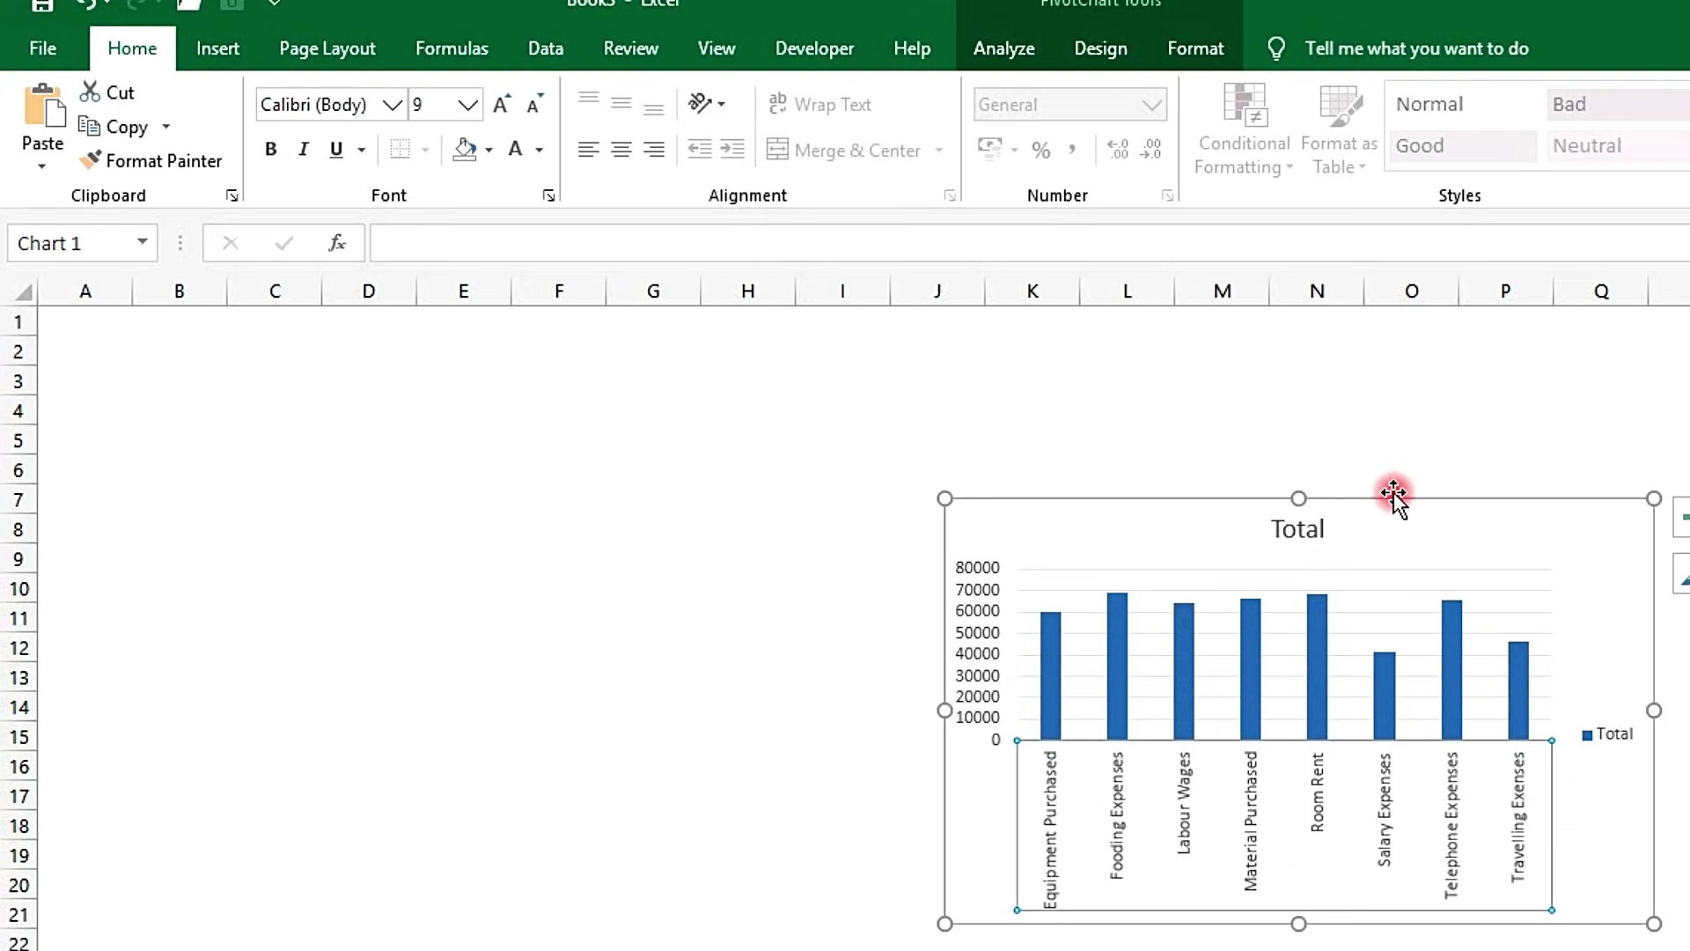
{"action": "left_click_drag", "start_coordinate": [1397, 494], "coordinate": [1367, 450]}
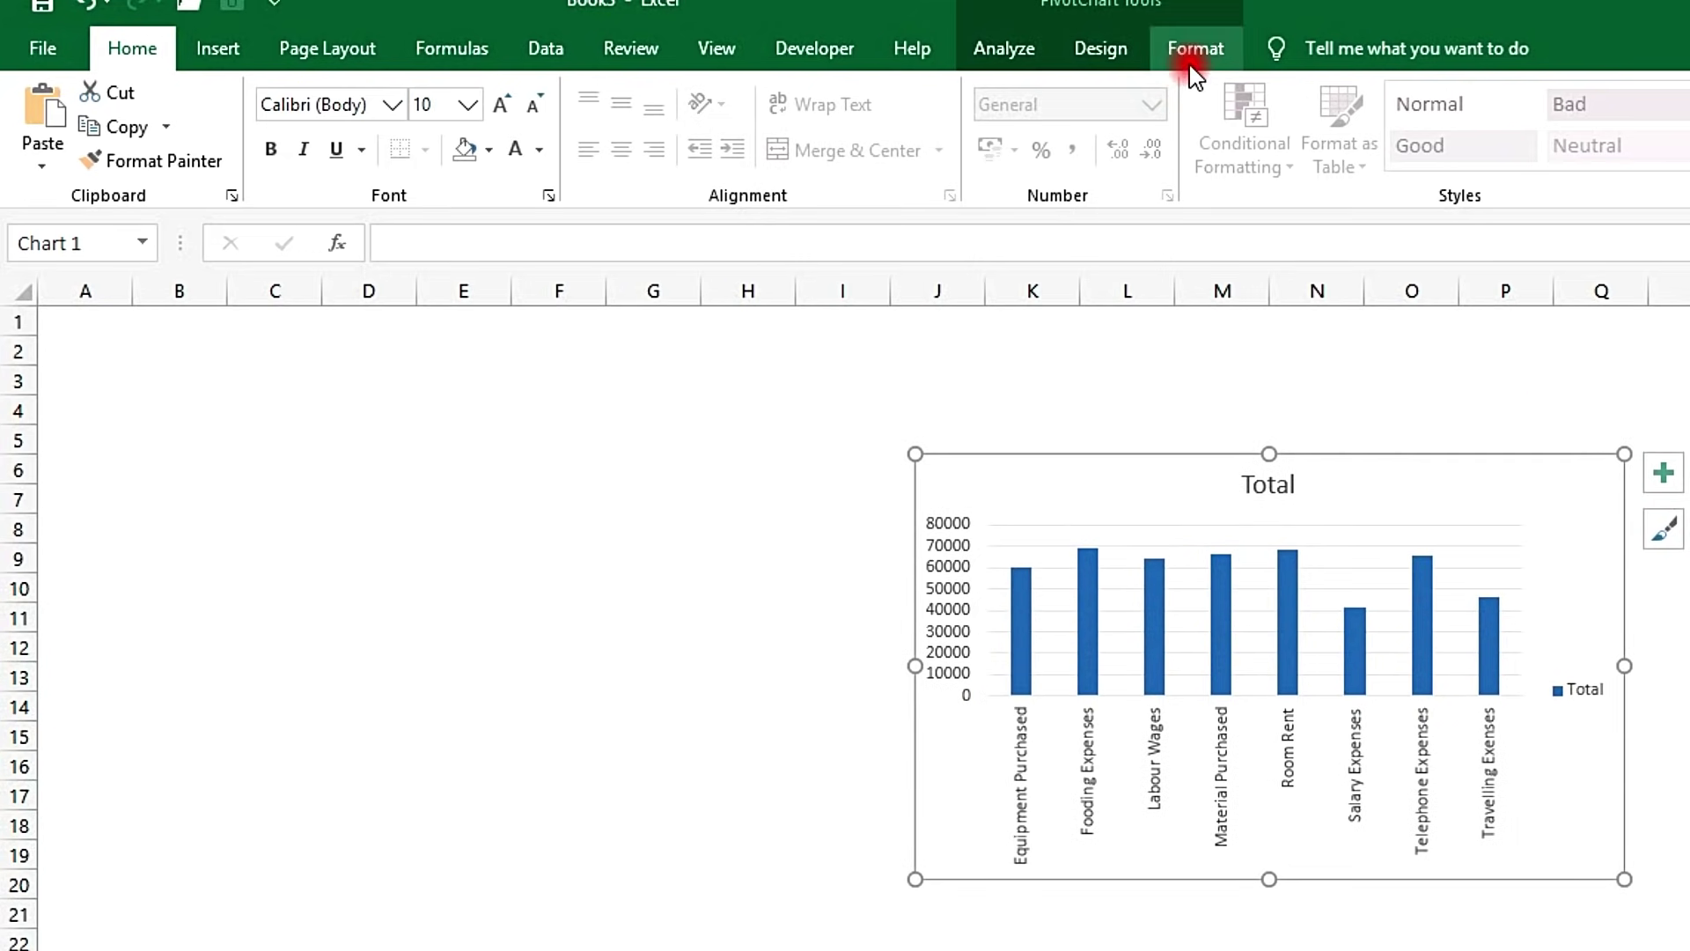
Step: Apply the dark chart style from the PivotChart's Chart Styles gallery
{"action": "left_click", "coordinate": [1223, 381]}
{"action": "left_click", "coordinate": [1135, 454]}
{"action": "left_click", "coordinate": [1150, 48]}
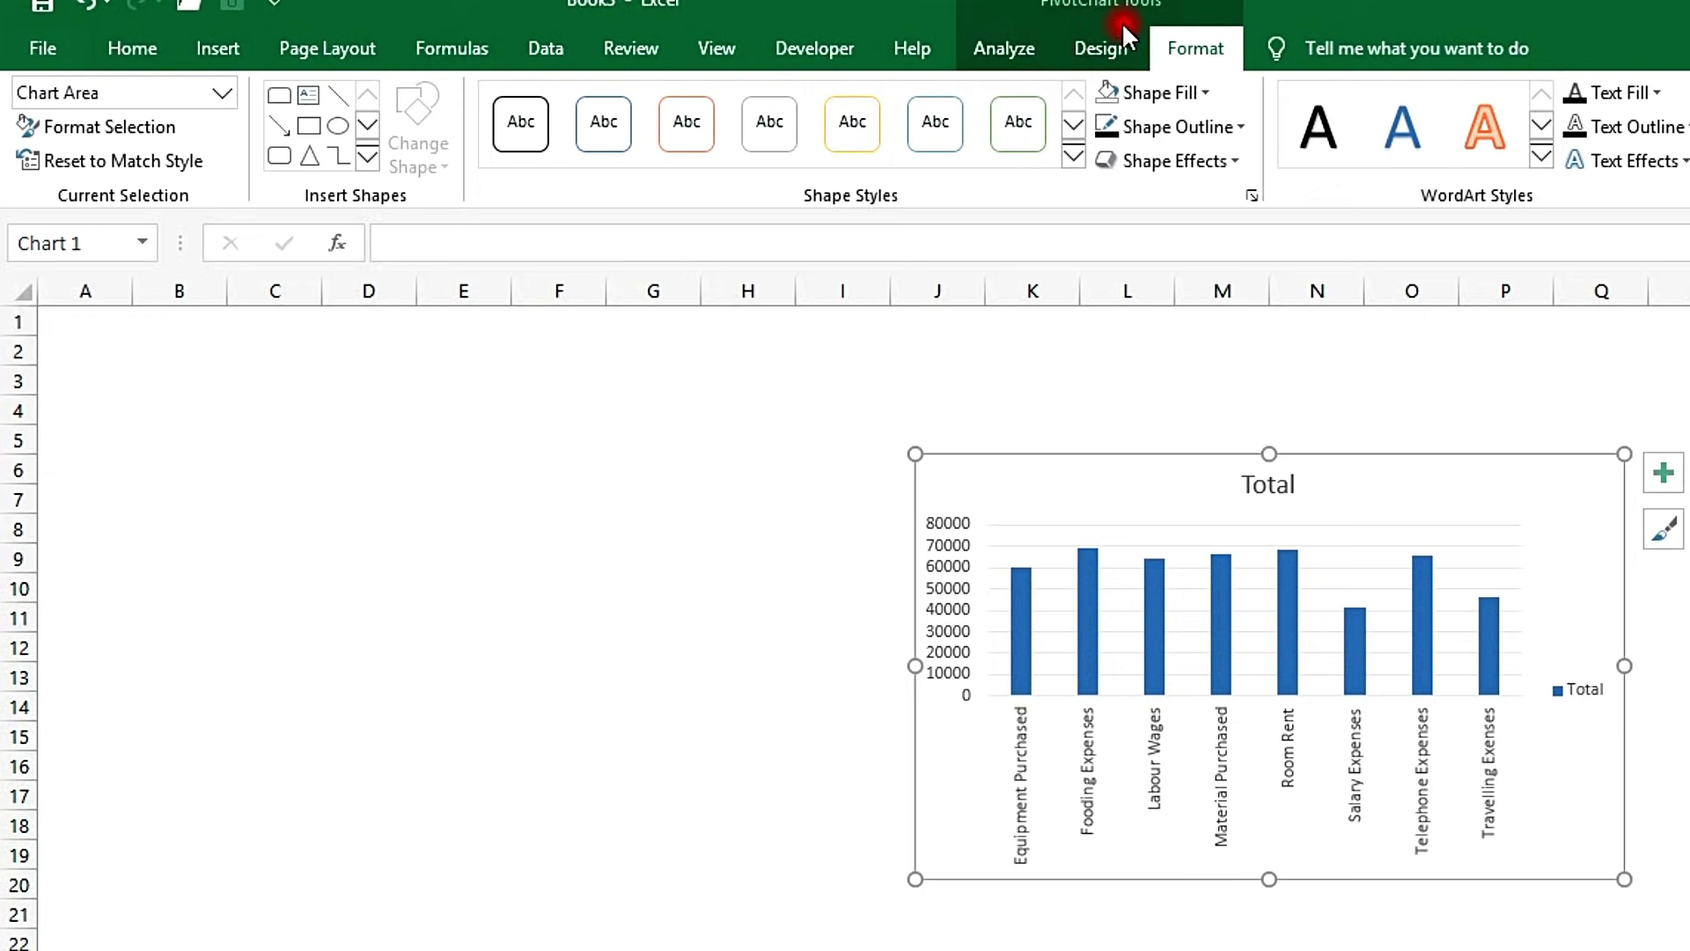
{"action": "left_click", "coordinate": [1105, 48]}
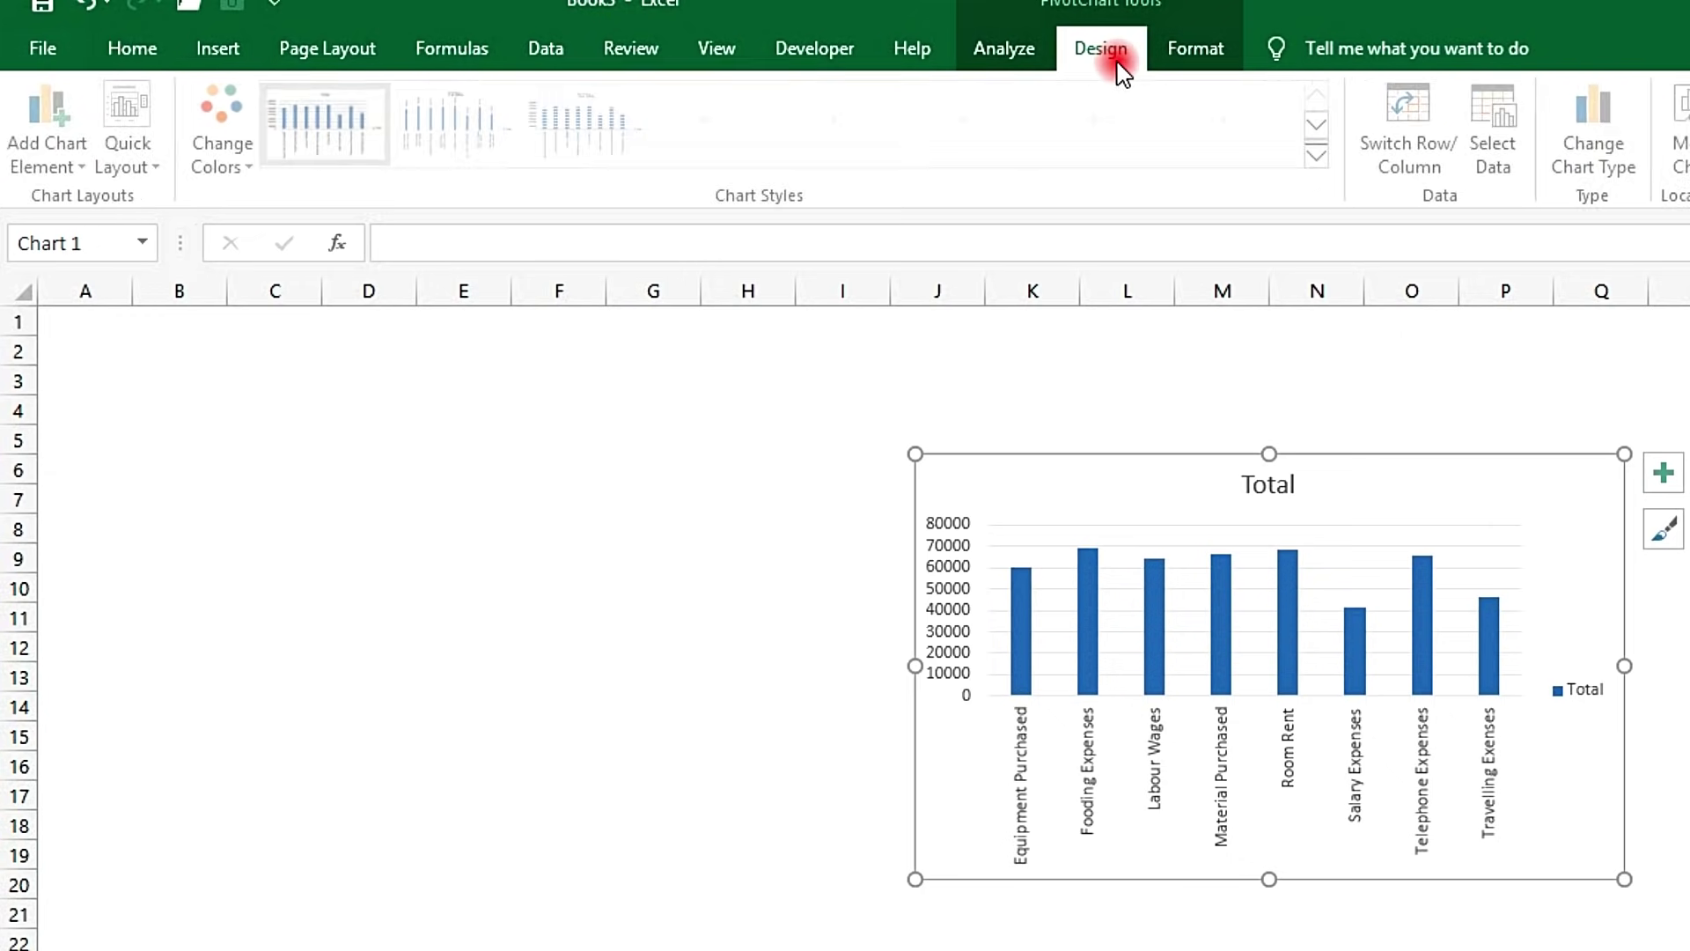
{"action": "left_click", "coordinate": [969, 49]}
{"action": "left_click", "coordinate": [1091, 321]}
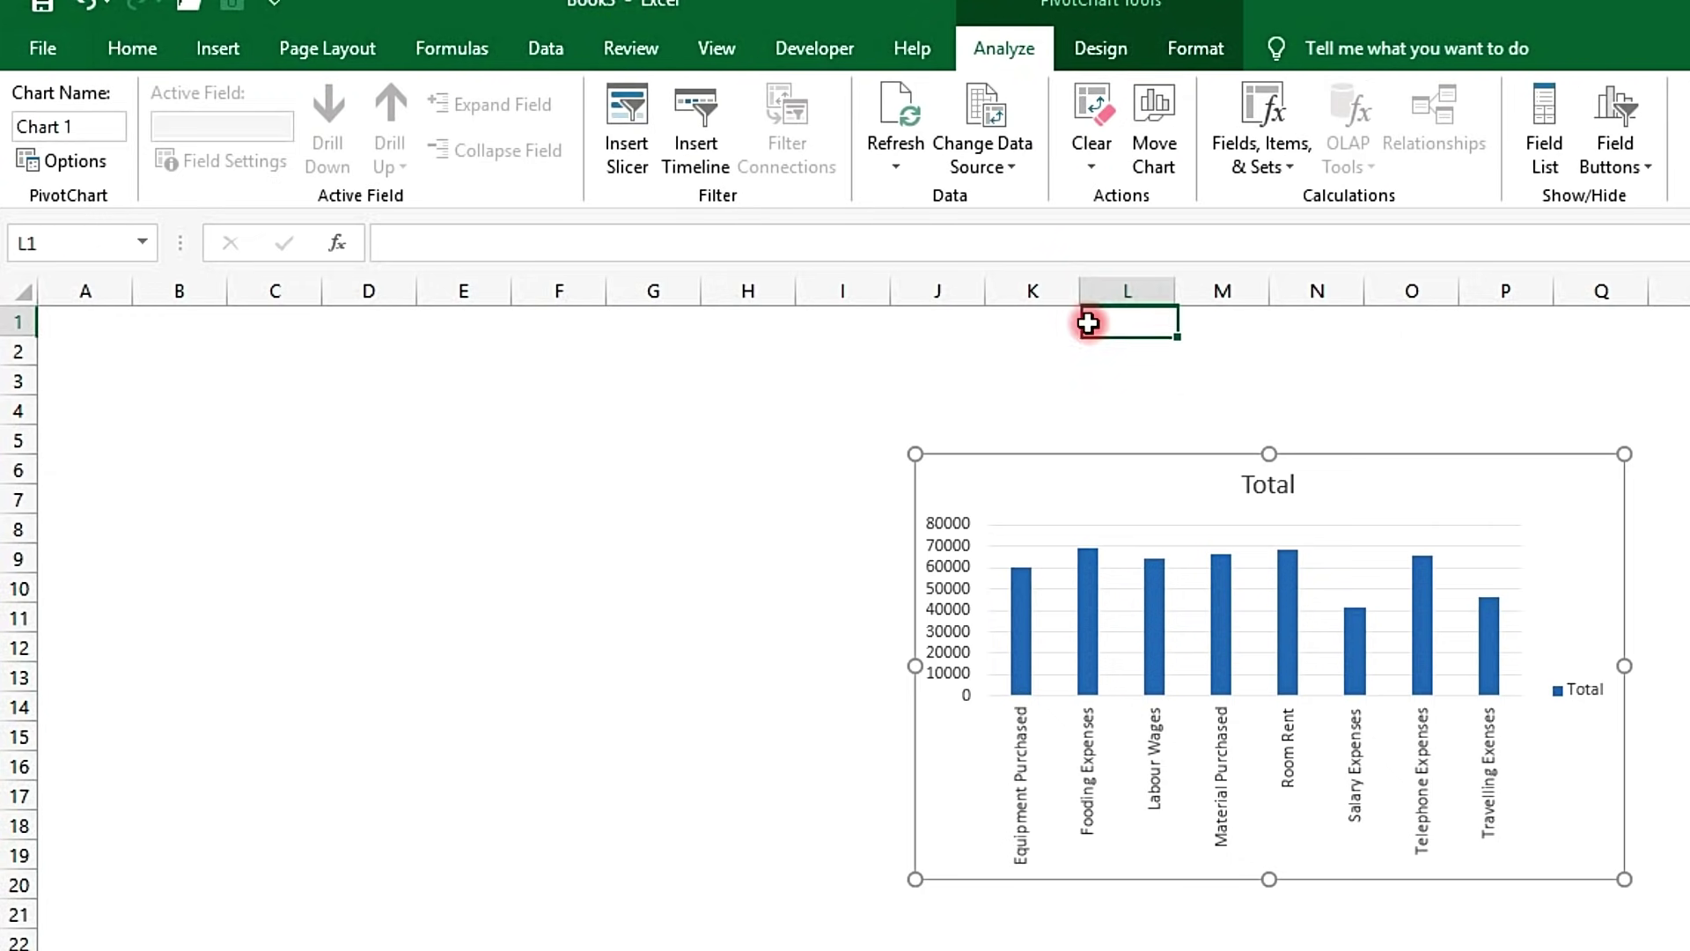
{"action": "left_click", "coordinate": [1170, 453]}
{"action": "left_click", "coordinate": [1100, 48]}
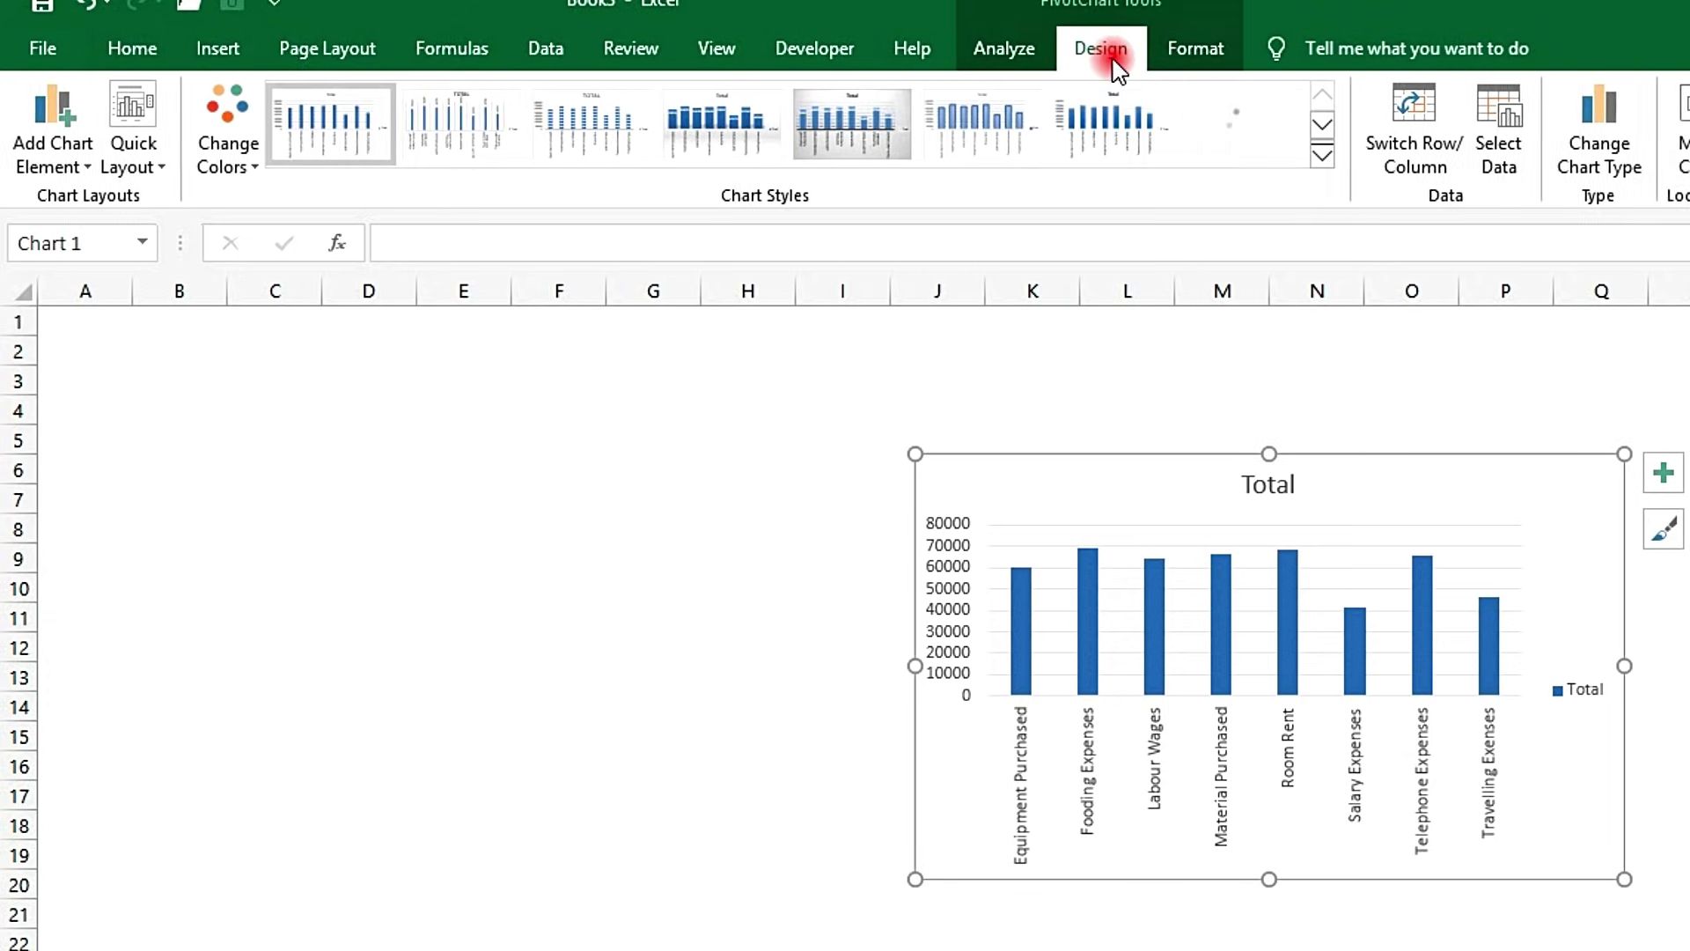
{"action": "left_click", "coordinate": [1323, 154]}
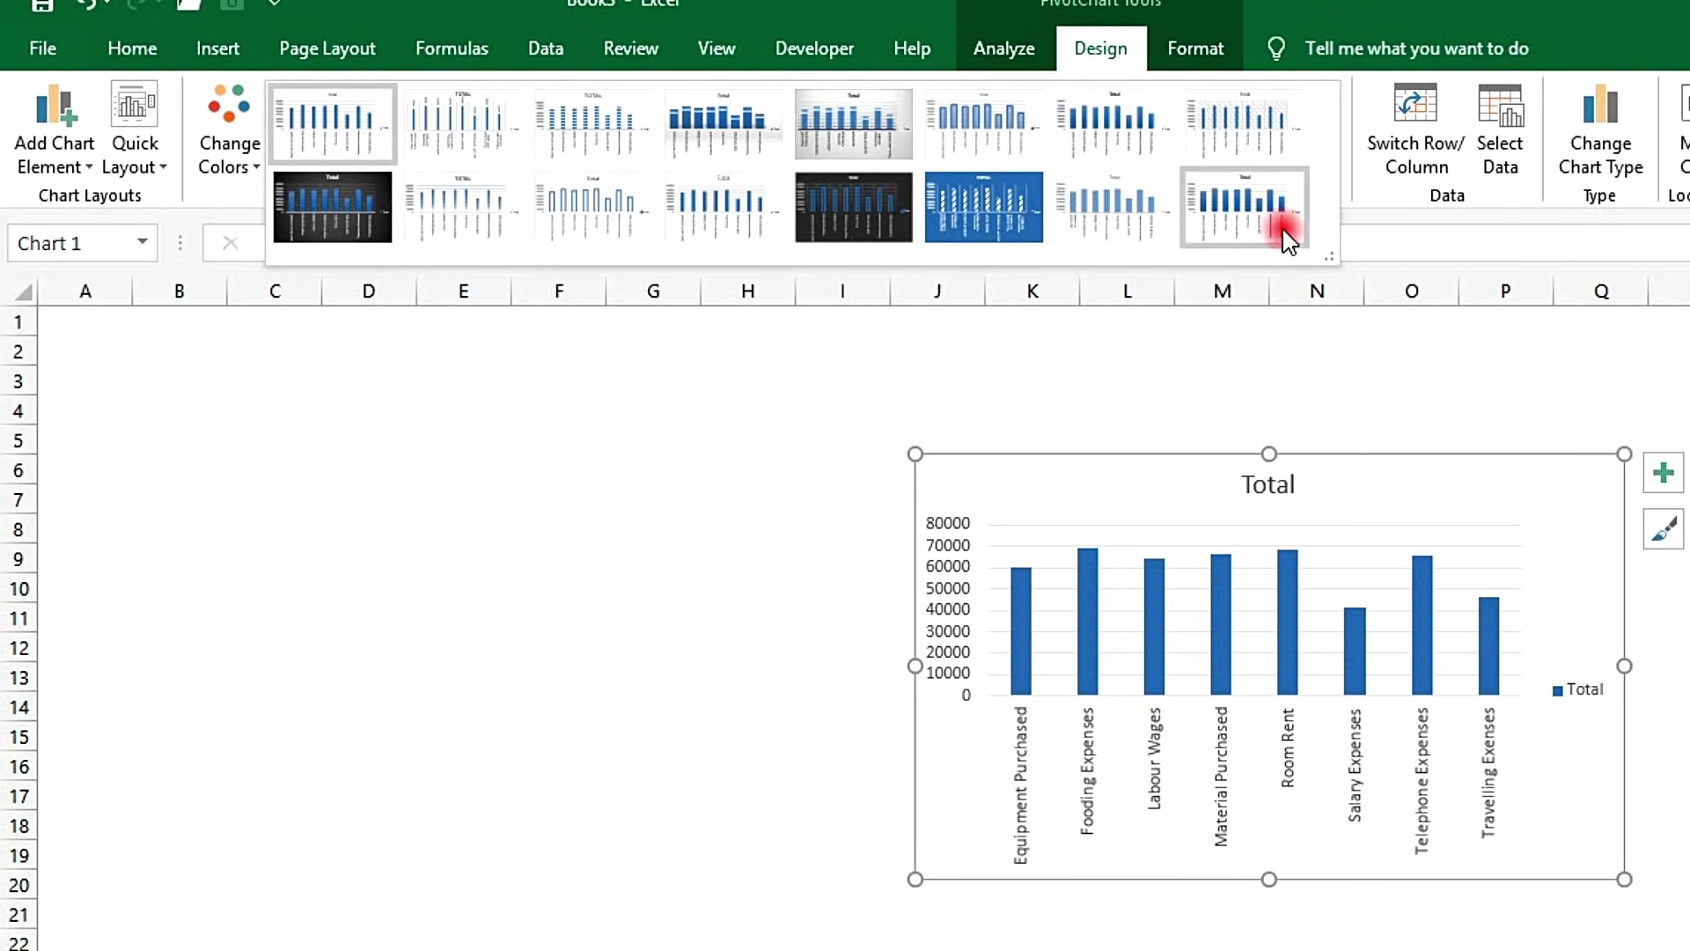
{"action": "left_click", "coordinate": [349, 199]}
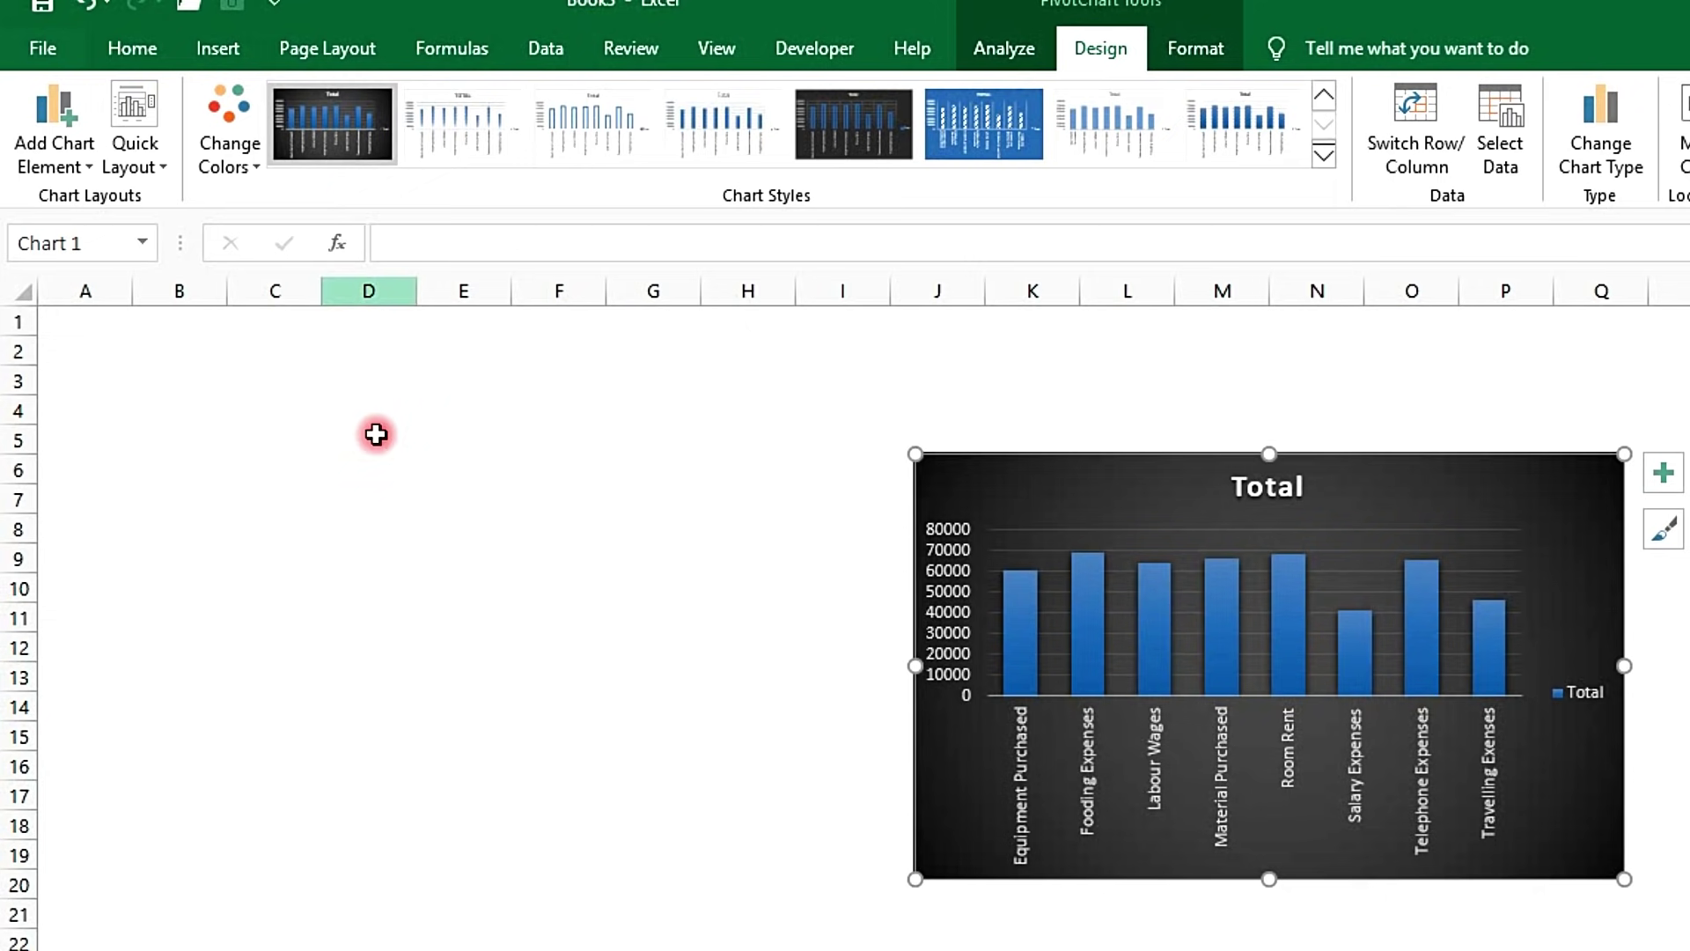
Step: Nudge the chart up and left and turn on Data Labels above each bar
{"action": "left_click_drag", "start_coordinate": [1347, 453], "coordinate": [1312, 428]}
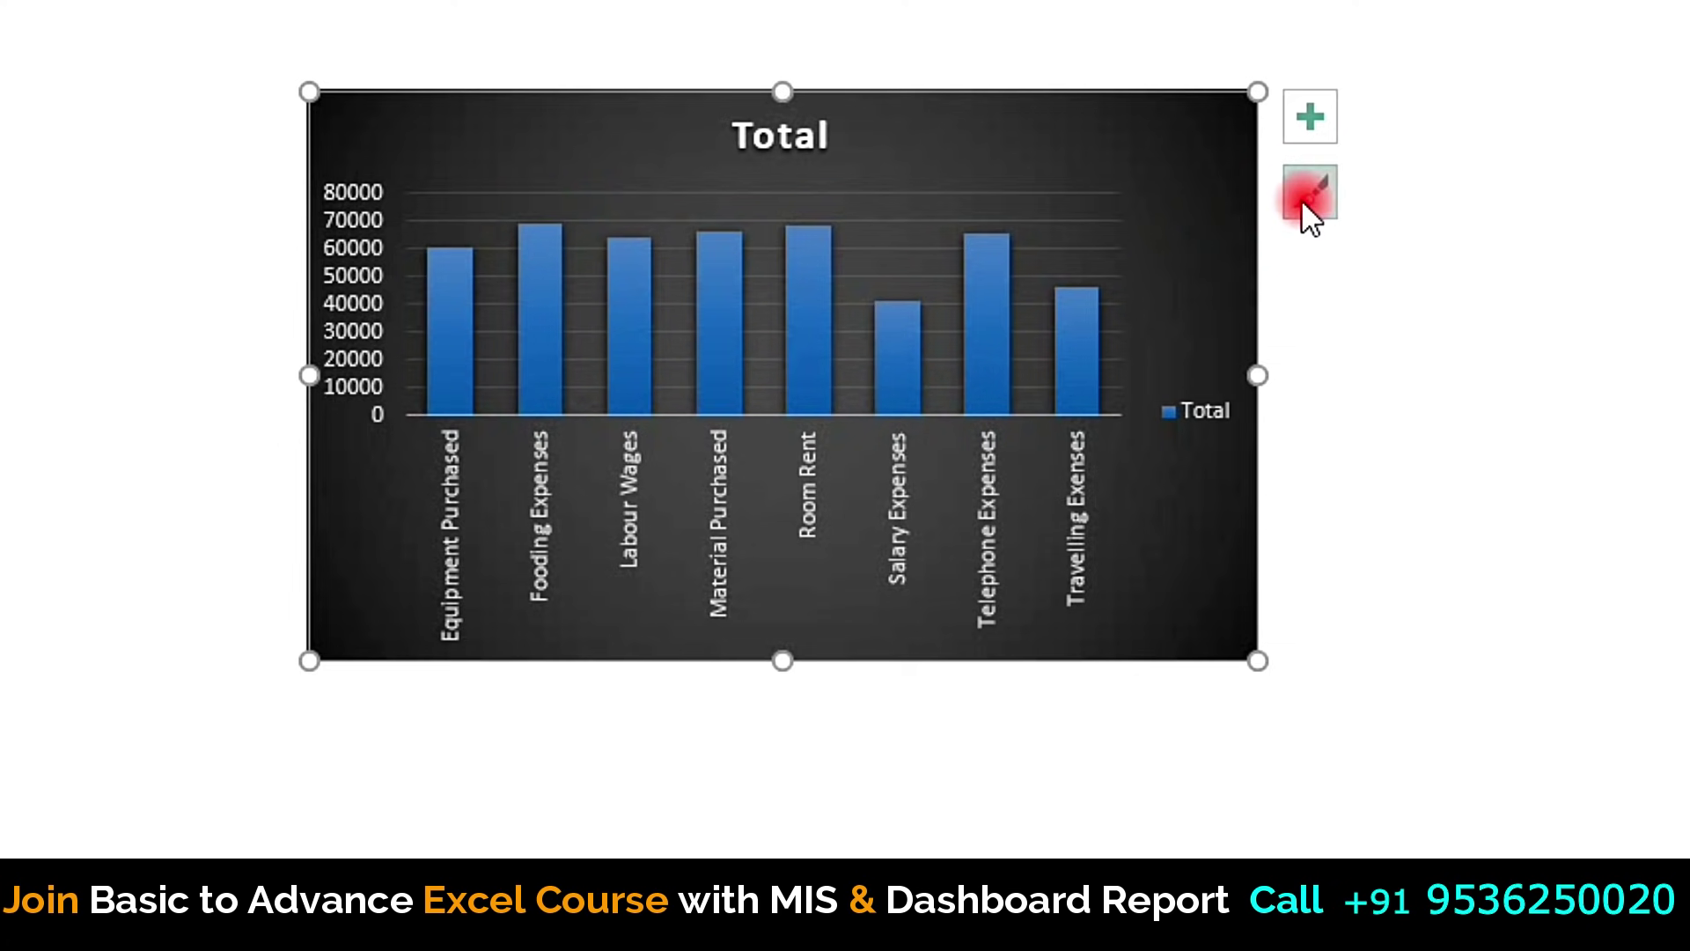
{"action": "left_click", "coordinate": [1308, 117]}
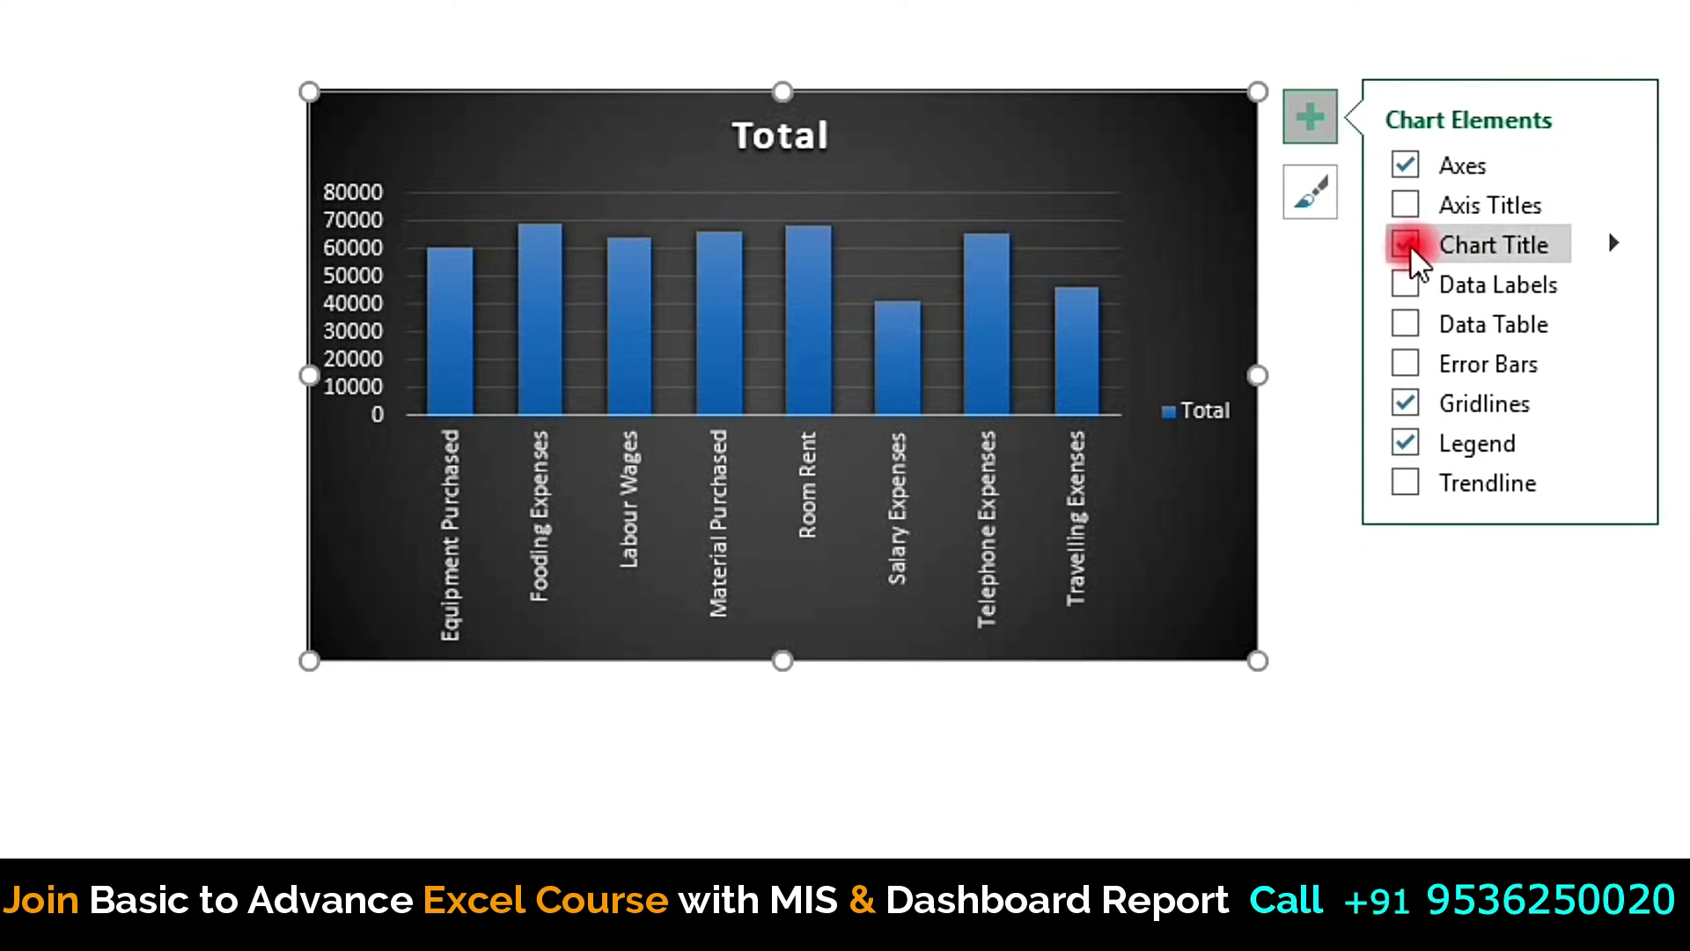
{"action": "left_click", "coordinate": [1403, 274]}
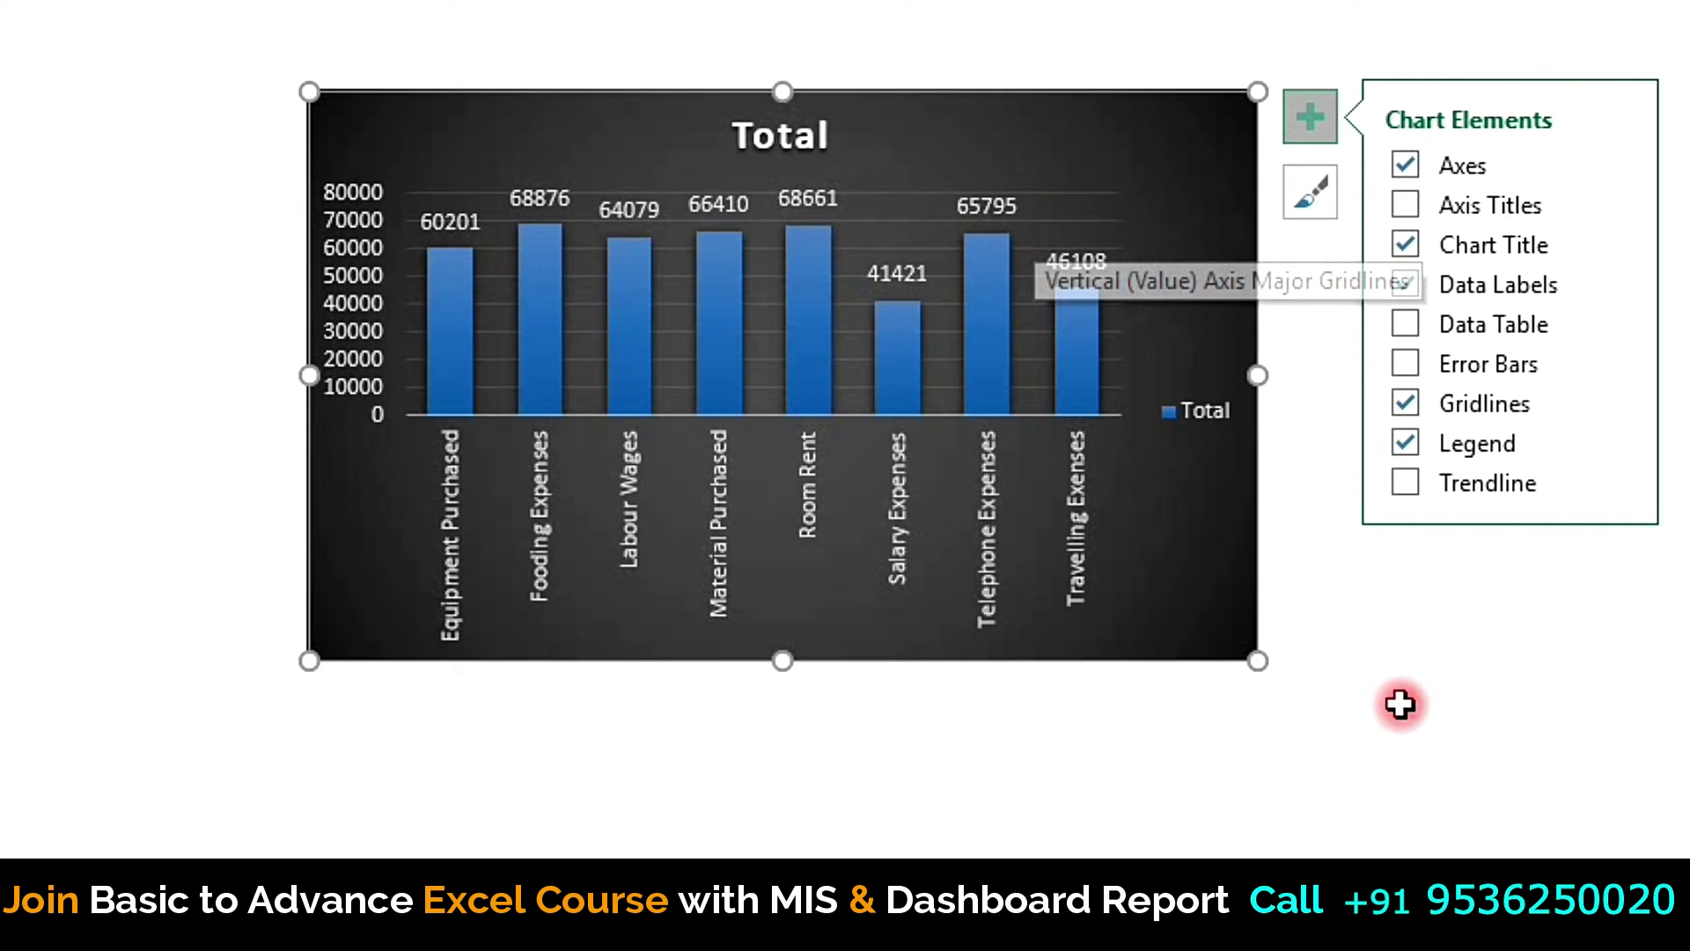
{"action": "left_click", "coordinate": [1399, 699]}
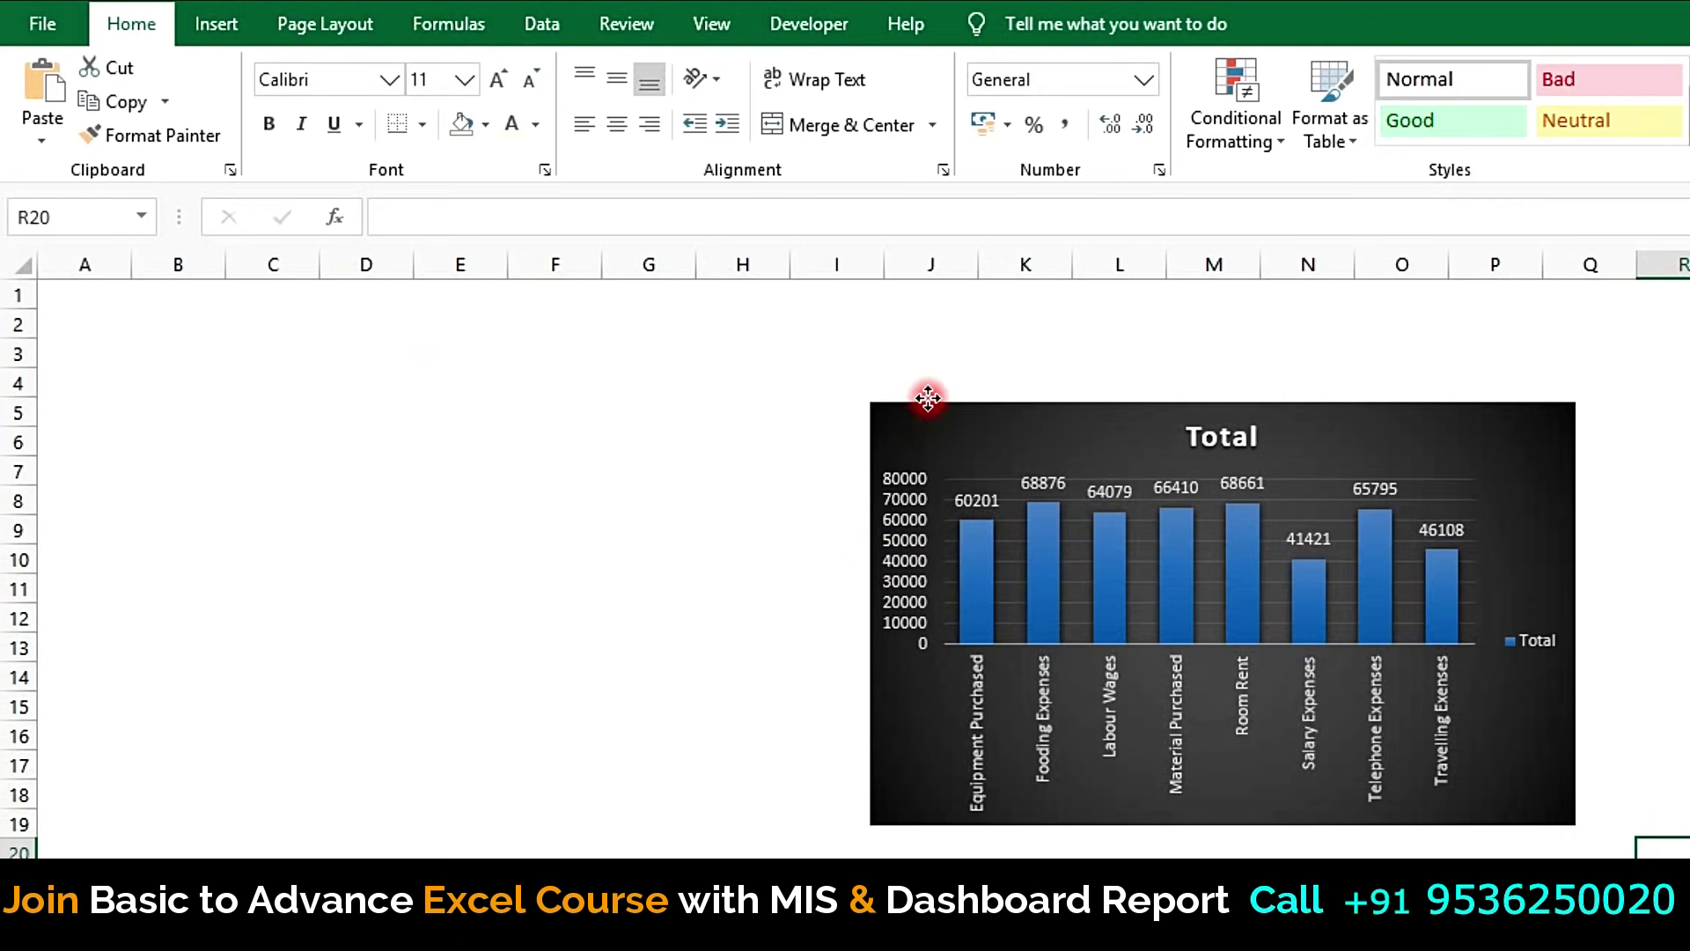
Step: Raise the chart text to size 12, widen the chart rightward, and delete the Total legend
{"action": "left_click", "coordinate": [928, 398]}
{"action": "left_click", "coordinate": [118, 40]}
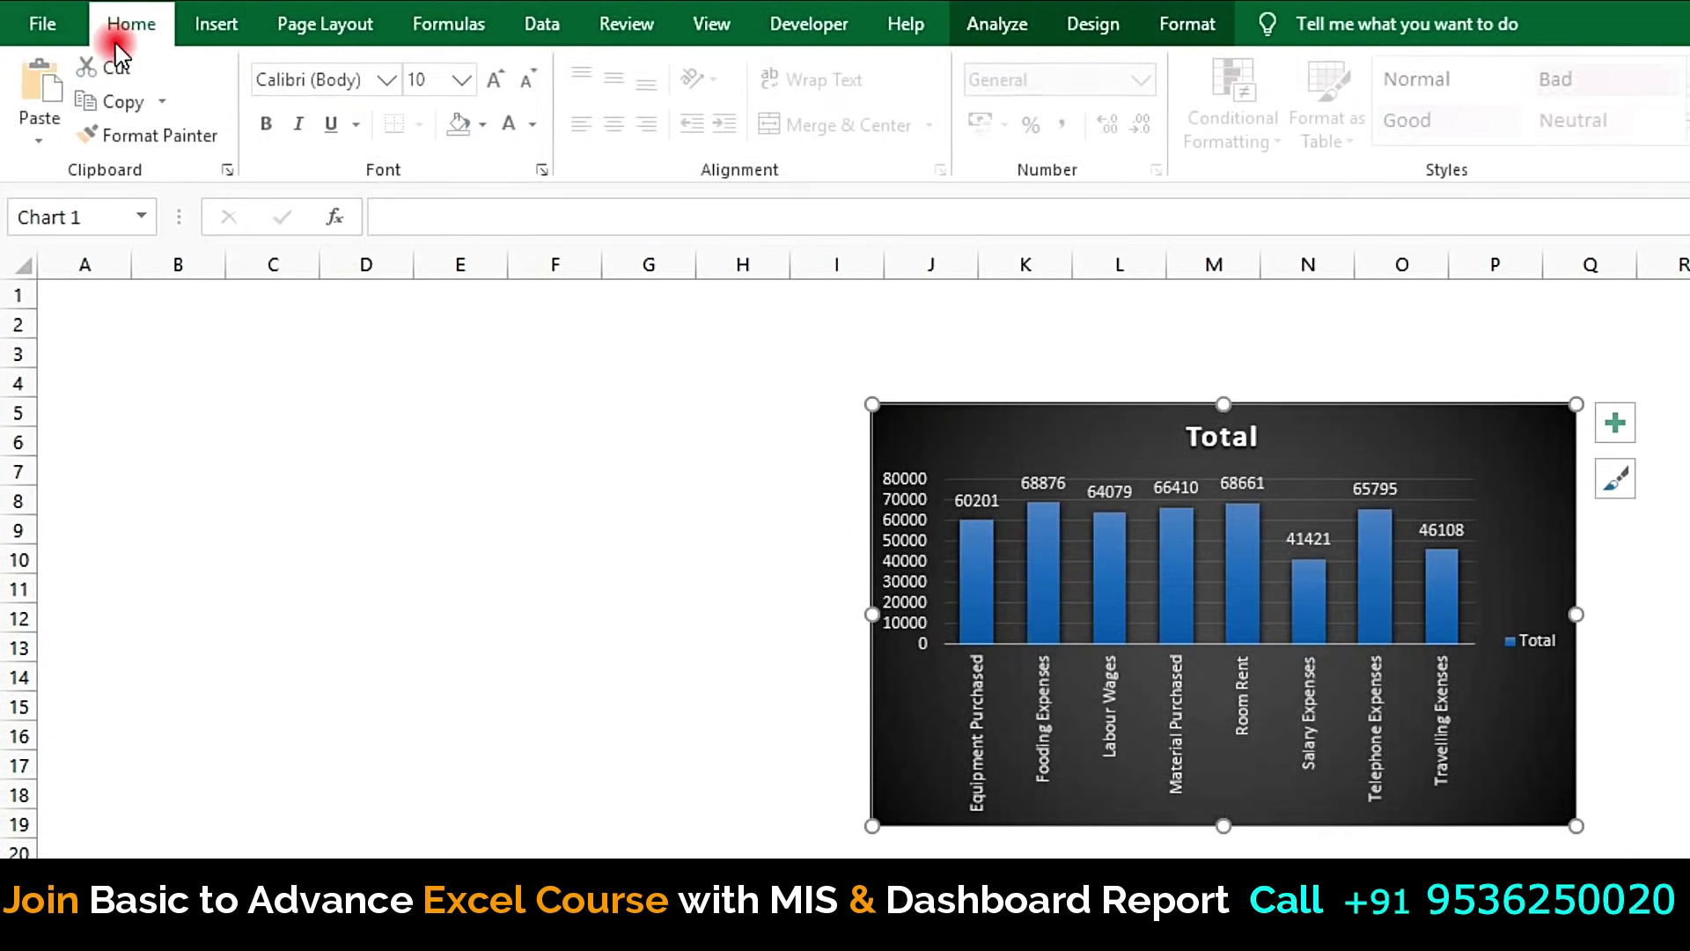
{"action": "left_click", "coordinate": [486, 88]}
{"action": "left_click", "coordinate": [489, 93]}
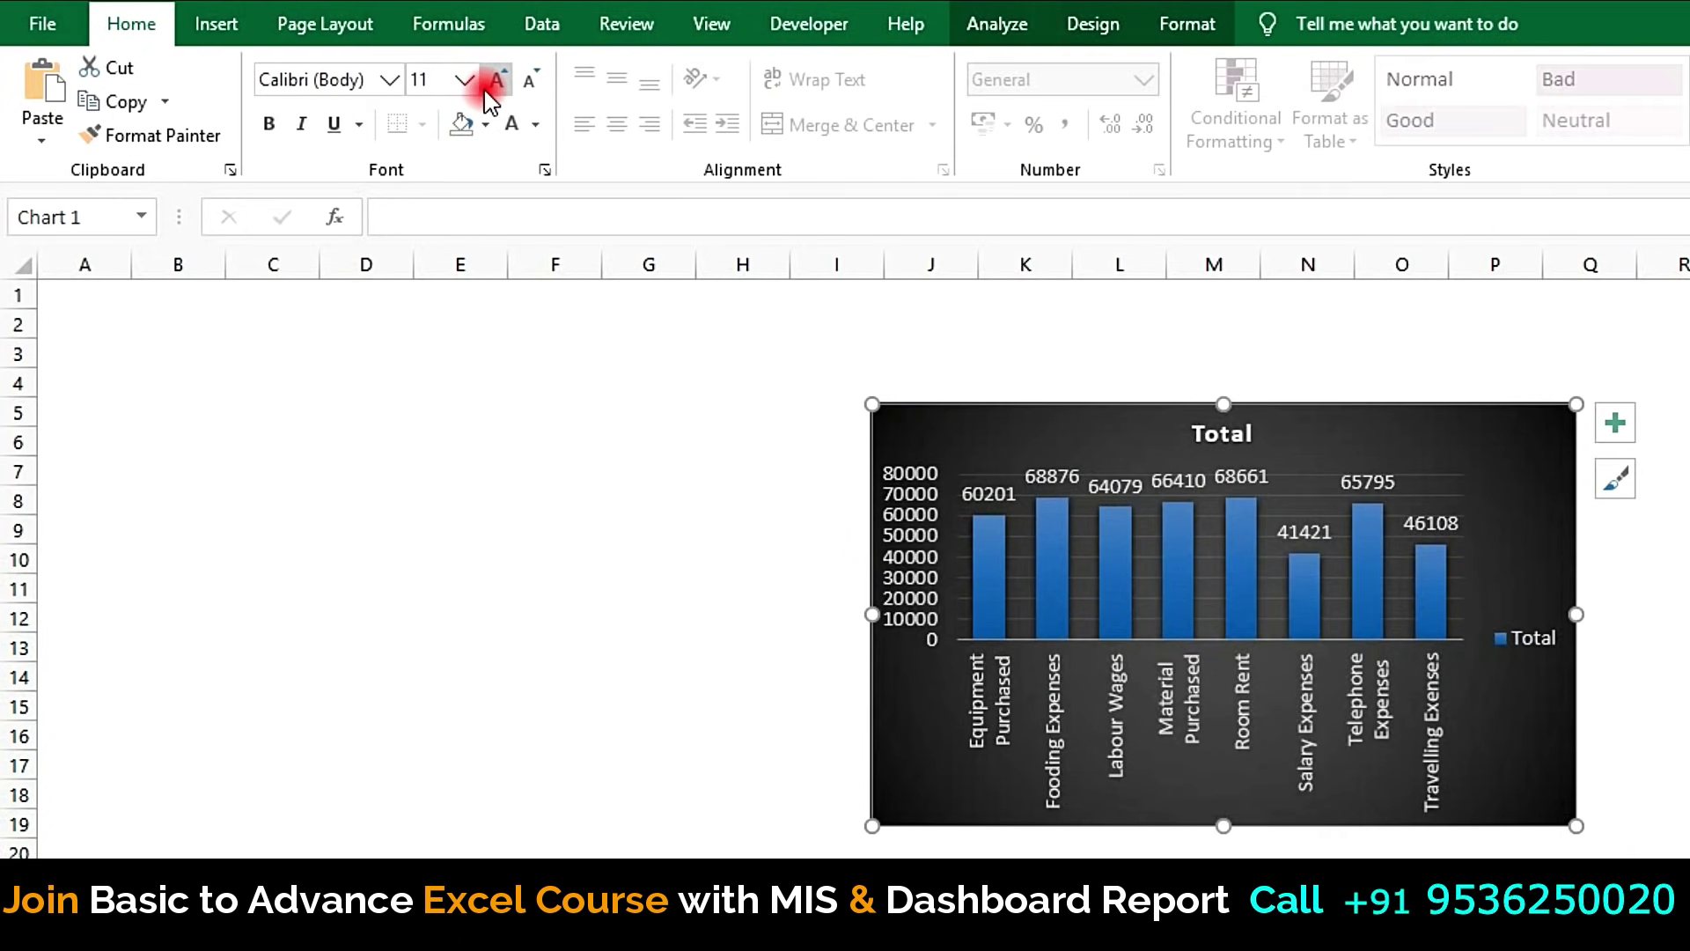
{"action": "left_click", "coordinate": [486, 89]}
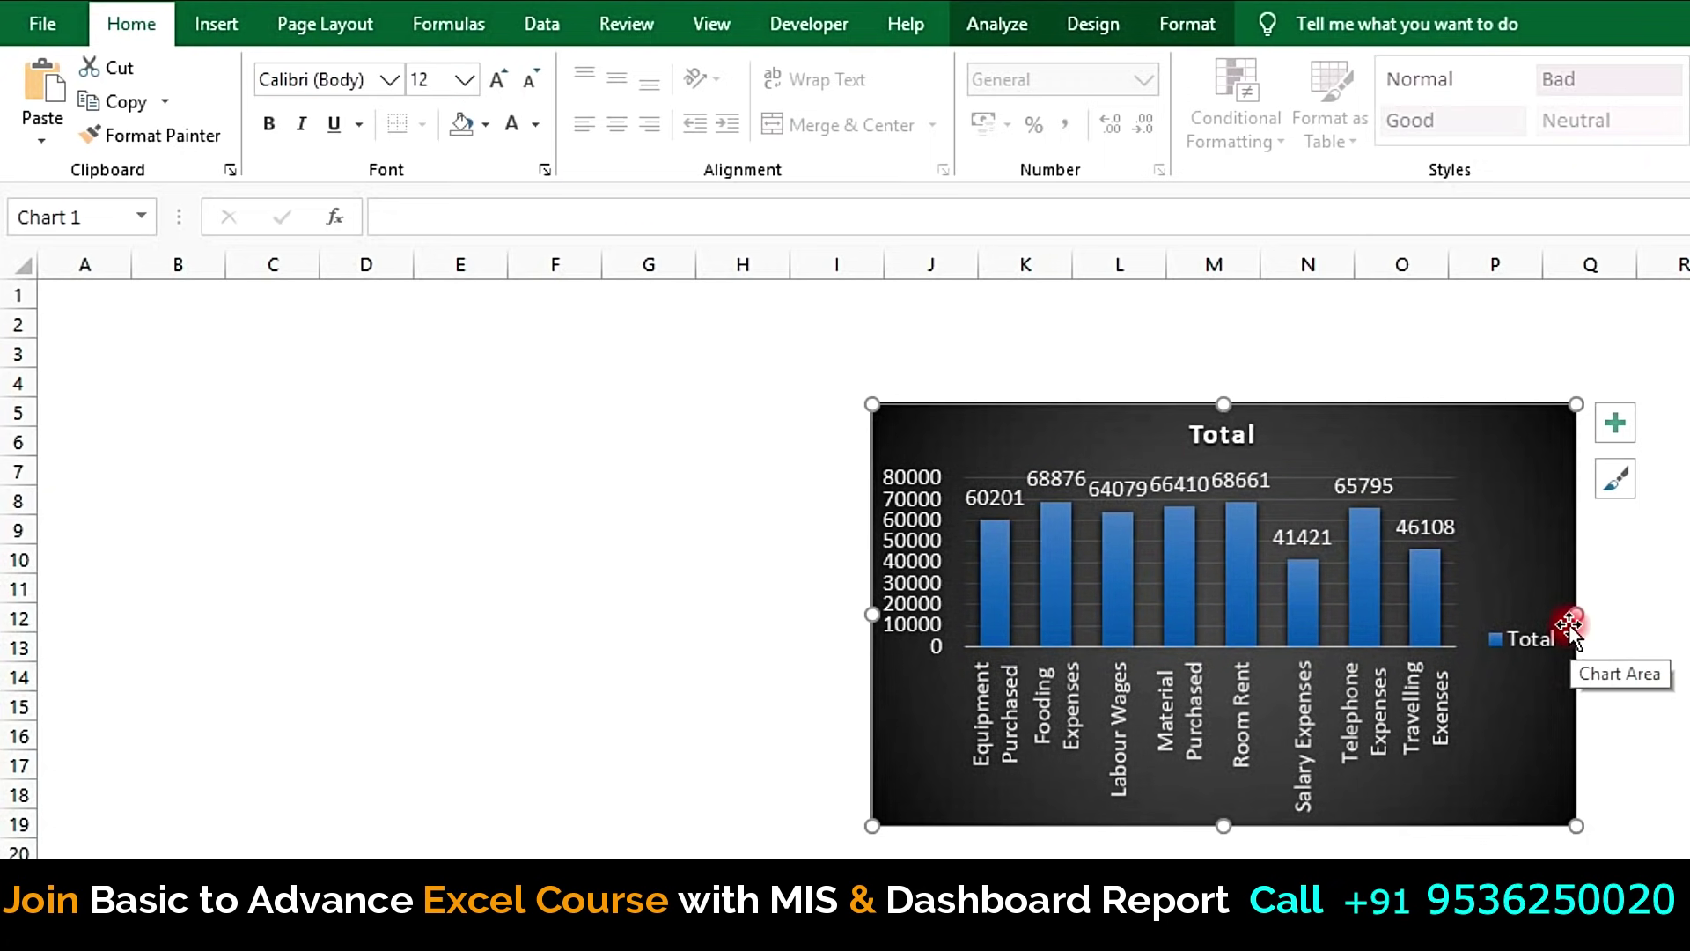
{"action": "left_click_drag", "start_coordinate": [1572, 622], "coordinate": [1677, 631]}
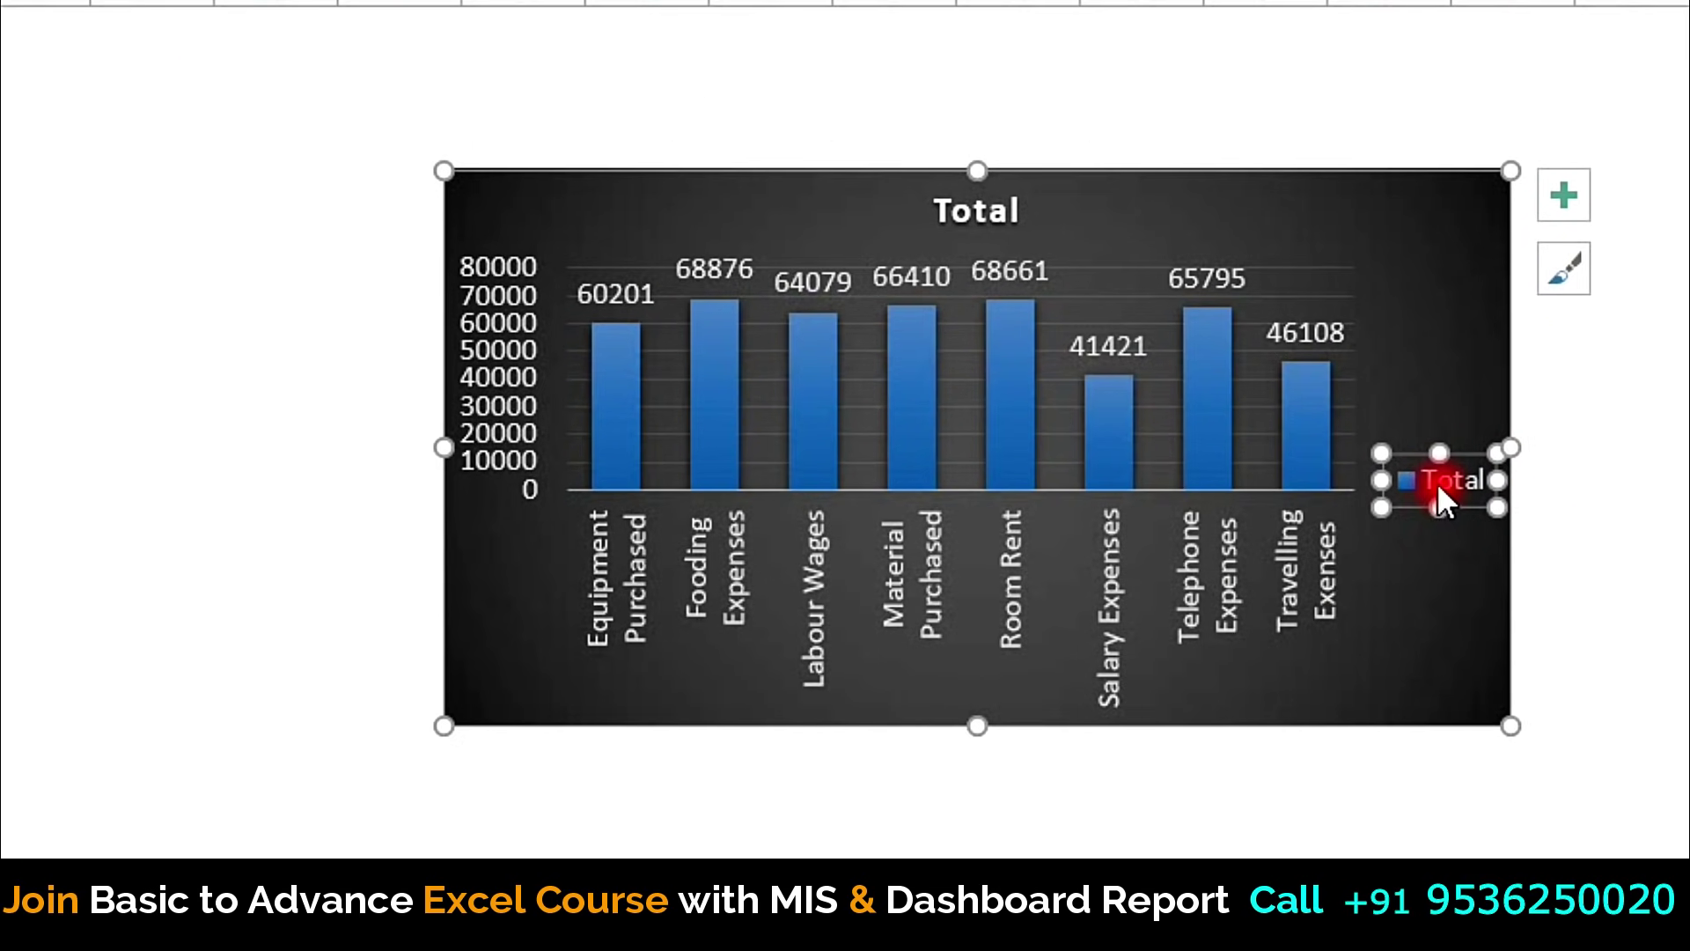
{"action": "key", "text": "Delete"}
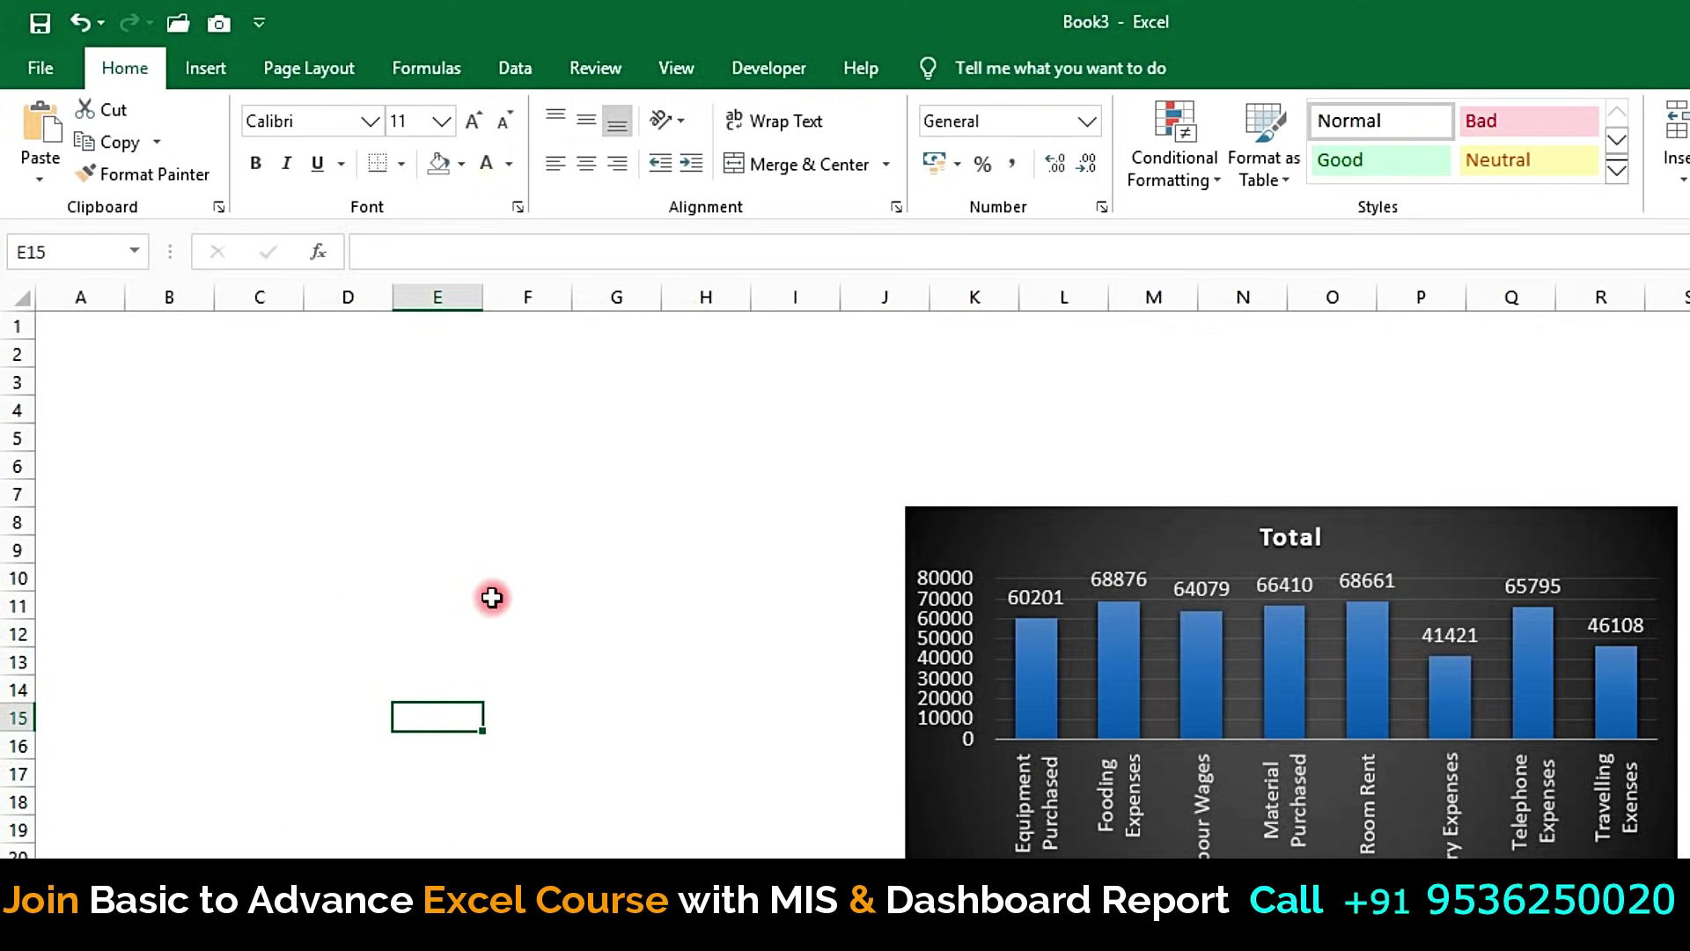
Step: Start inserting a slicer for the PivotChart and move the field-choice dialog off the chart
{"action": "left_click", "coordinate": [1058, 515]}
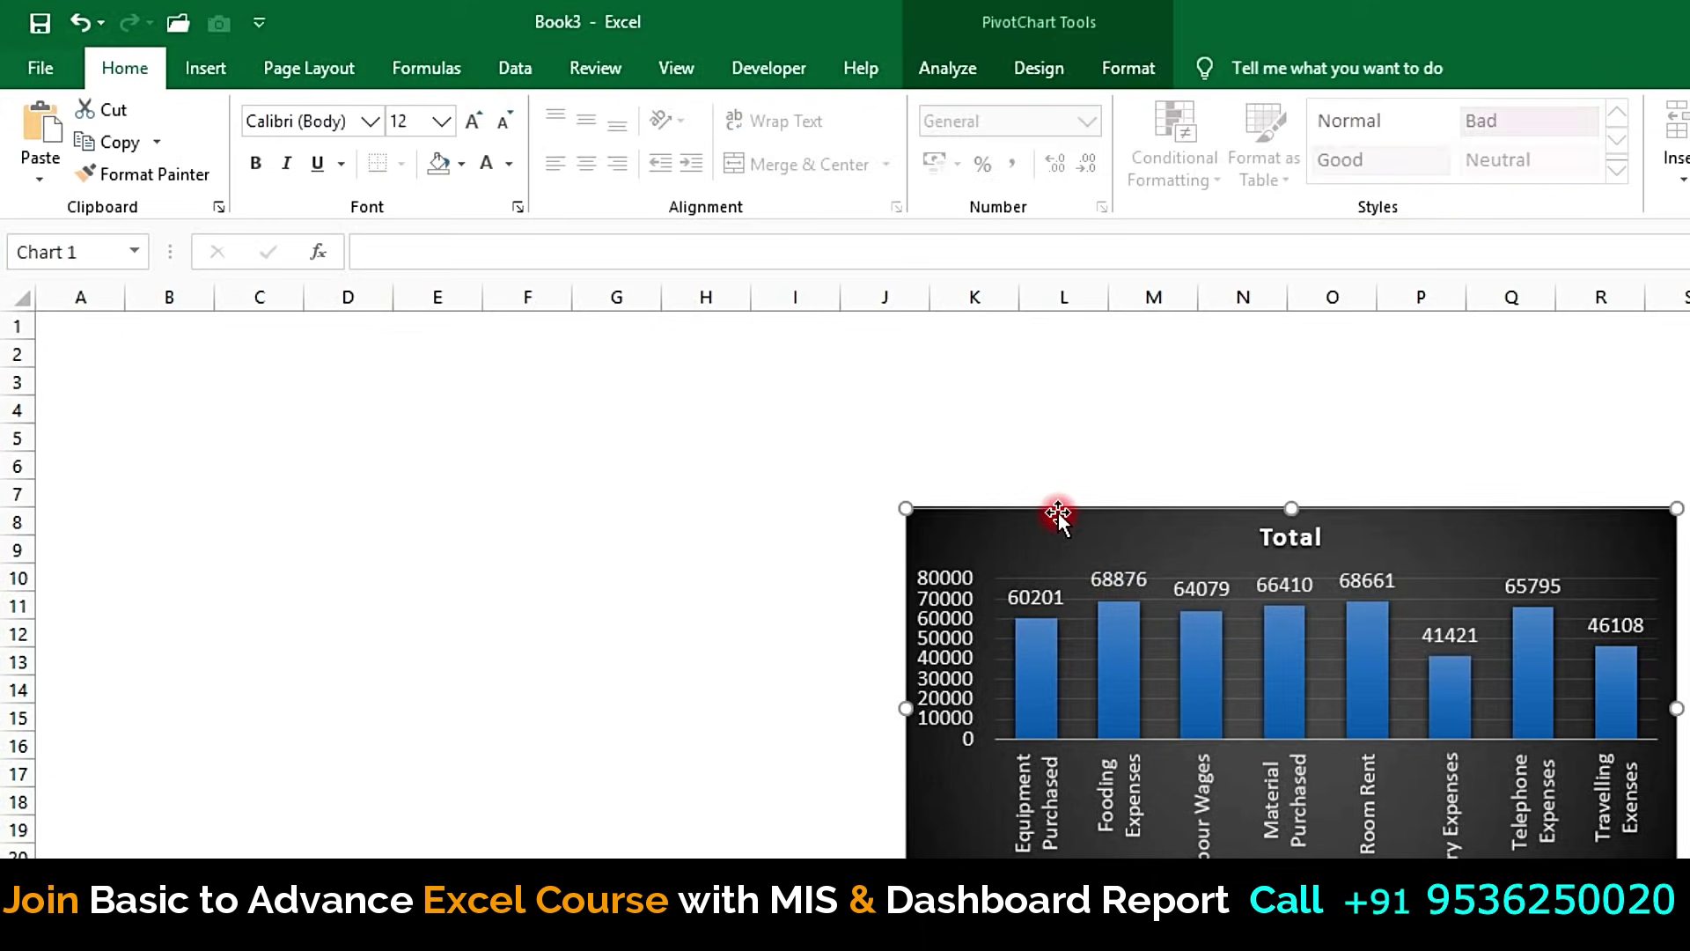
{"action": "left_click", "coordinate": [222, 73]}
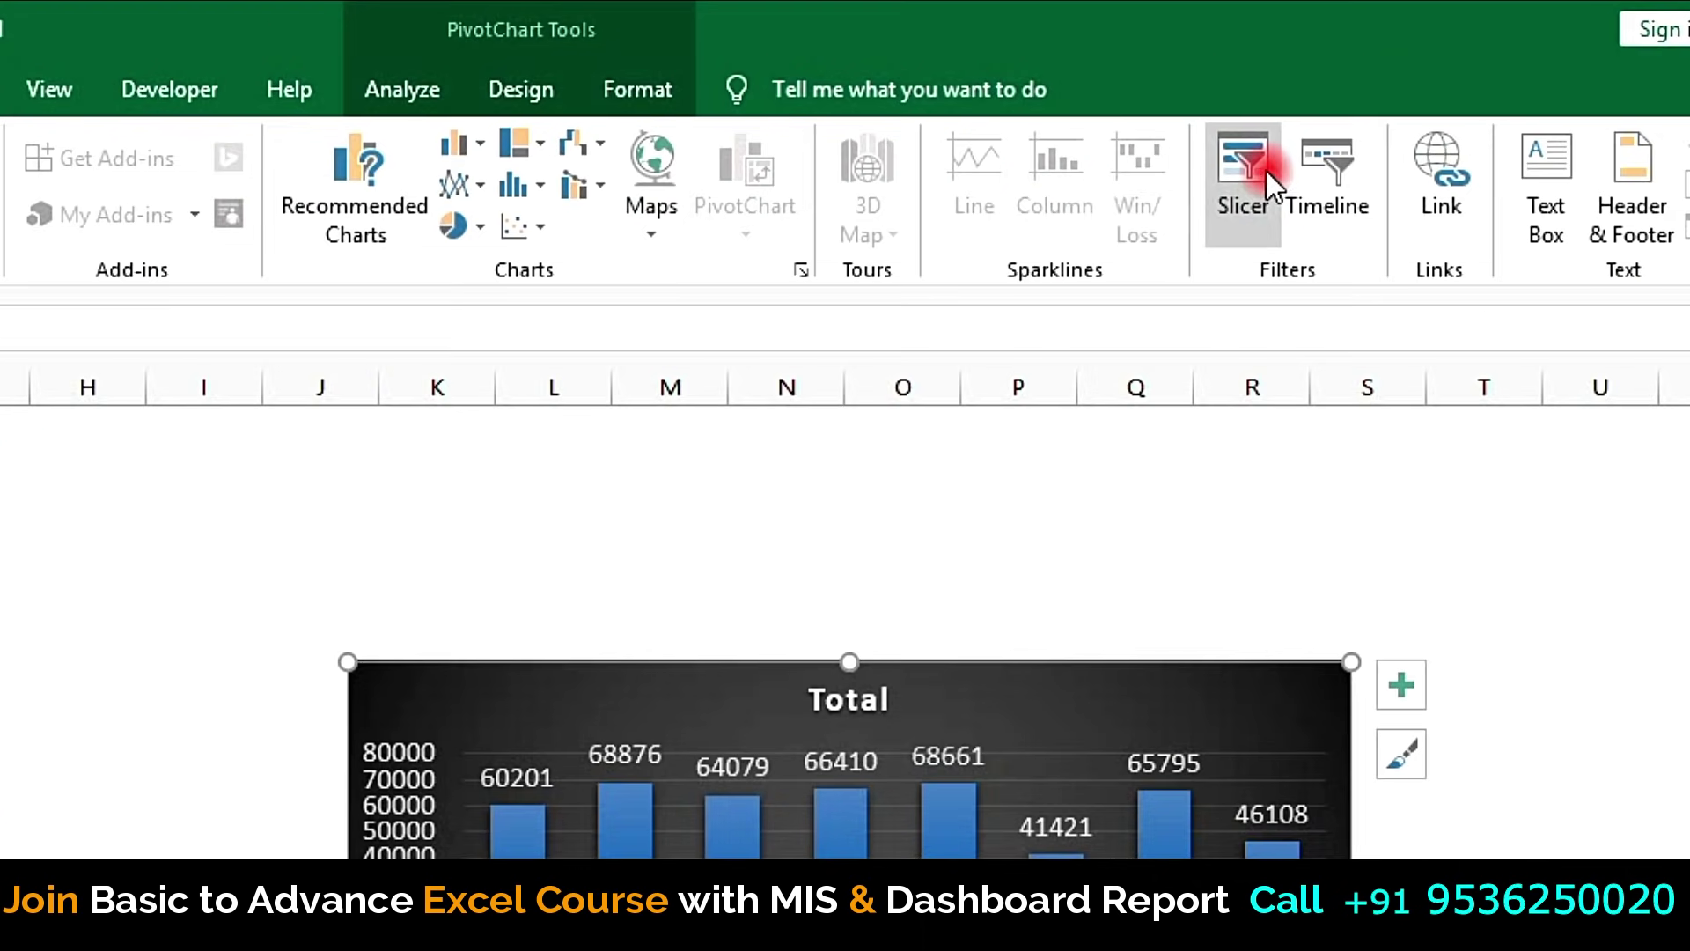
{"action": "left_click", "coordinate": [1229, 196]}
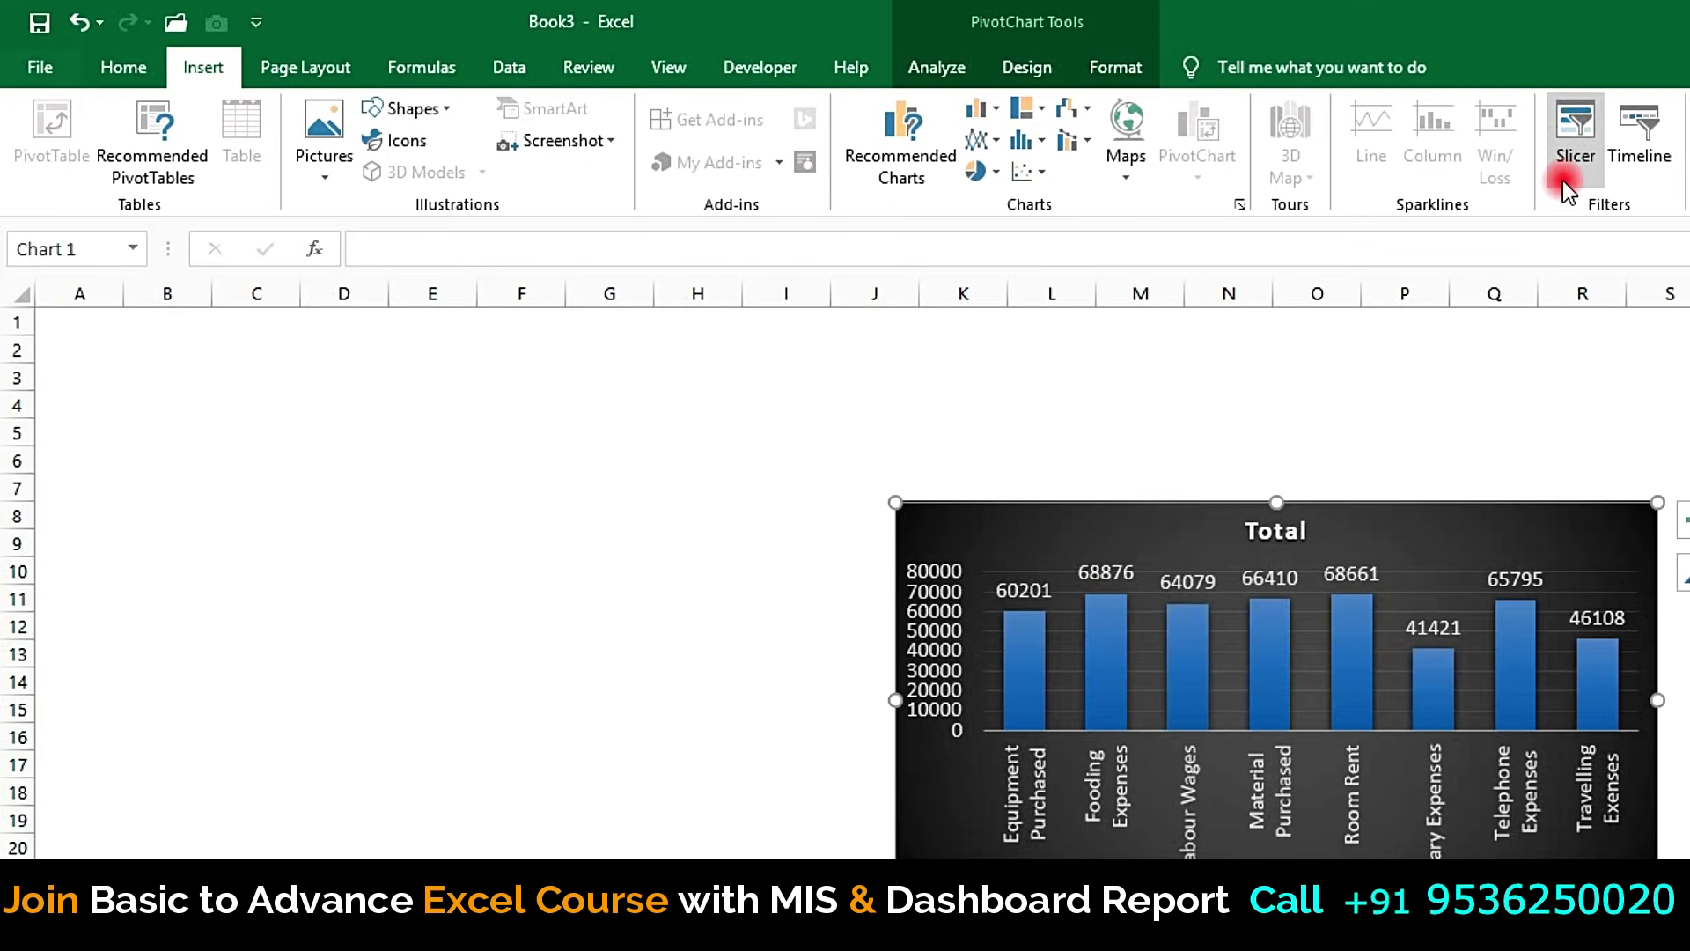
{"action": "left_click", "coordinate": [1575, 164]}
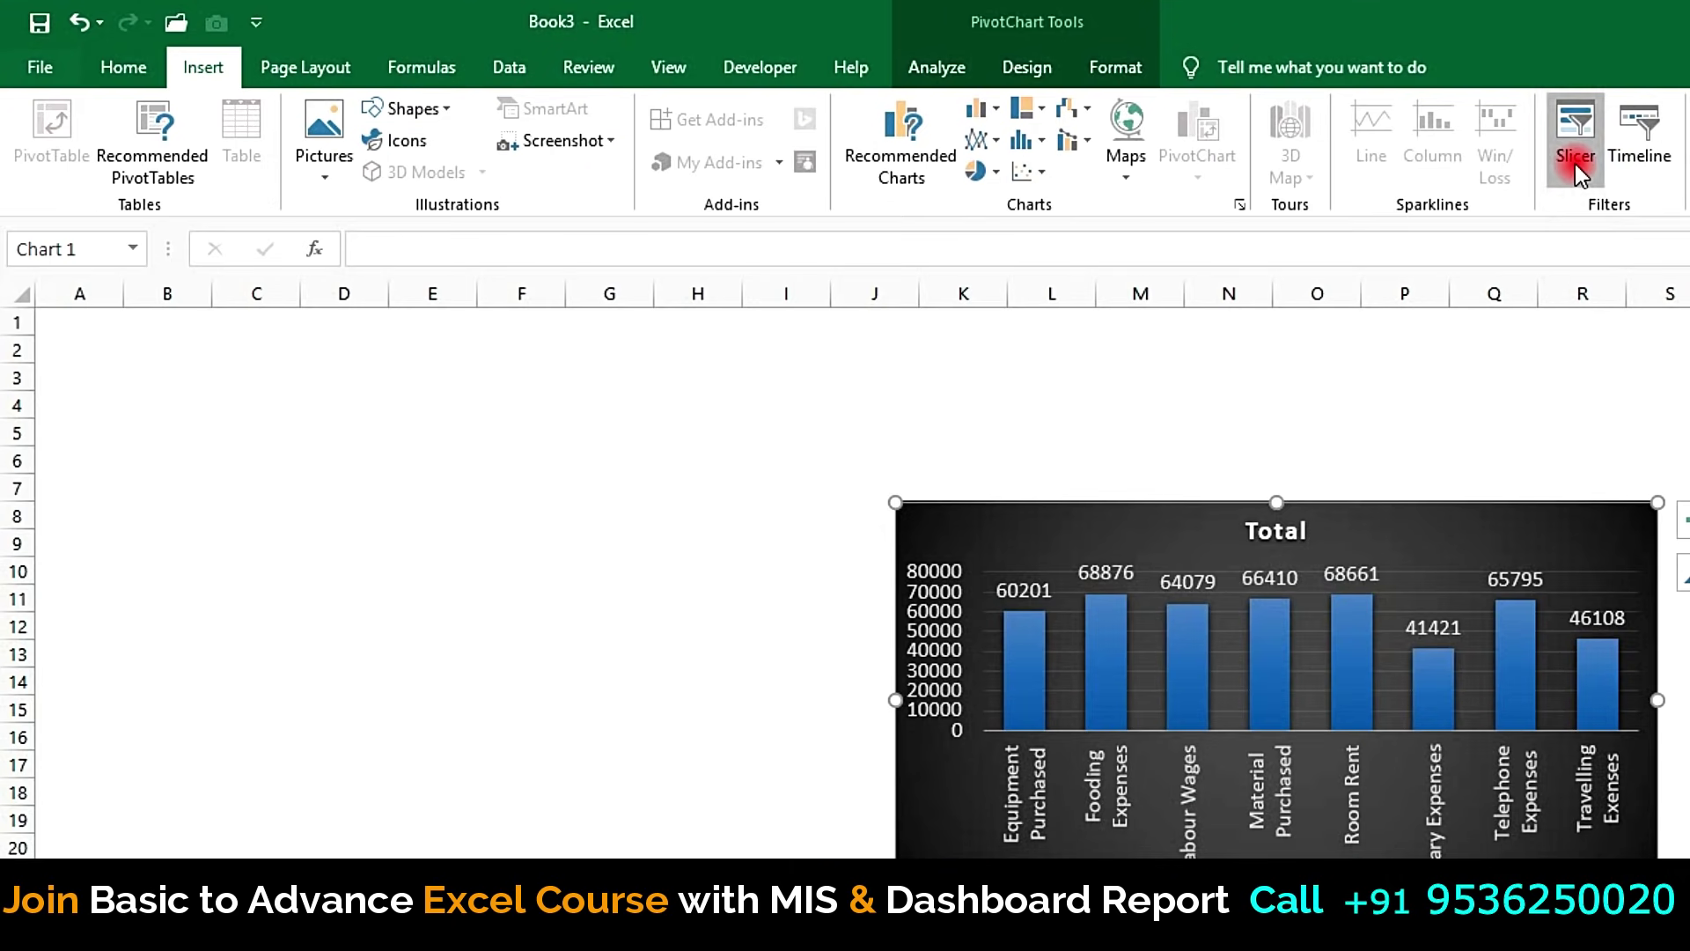
{"action": "mouse_move", "coordinate": [985, 367]}
{"action": "left_mouse_down"}
{"action": "mouse_move", "coordinate": [482, 414]}
{"action": "mouse_move", "coordinate": [1140, 543]}
{"action": "left_mouse_up"}
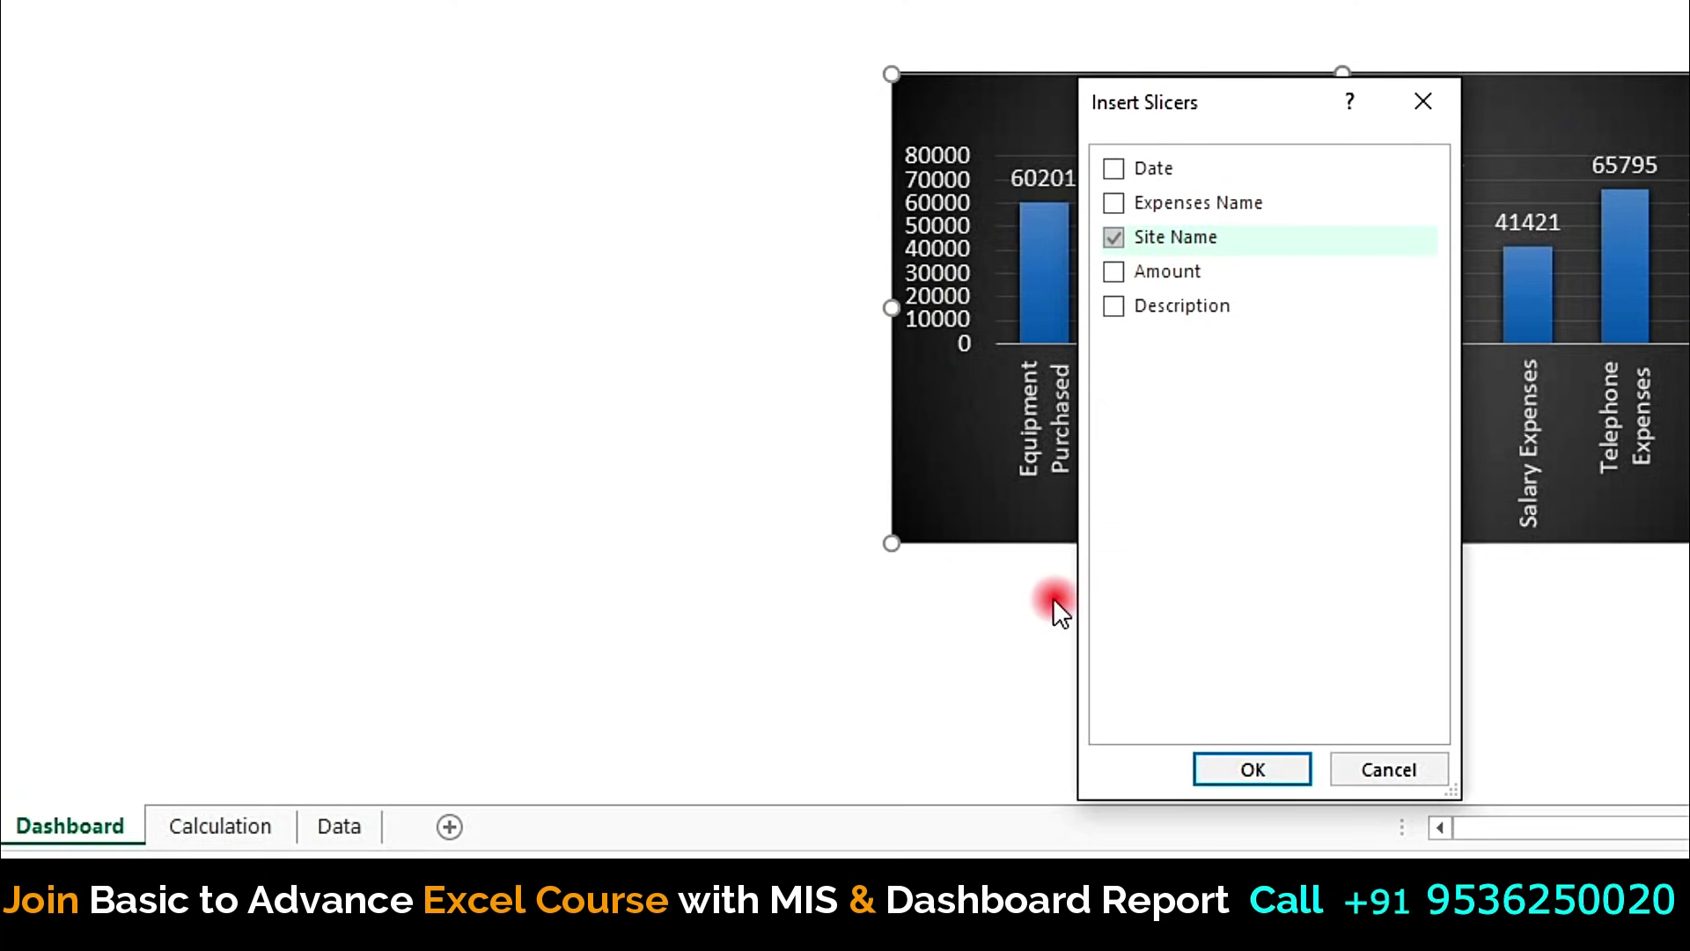
Step: Create a Site Name slicer, place it left of the chart, and size it for six sites
{"action": "left_click", "coordinate": [1113, 204]}
{"action": "left_click", "coordinate": [1228, 774]}
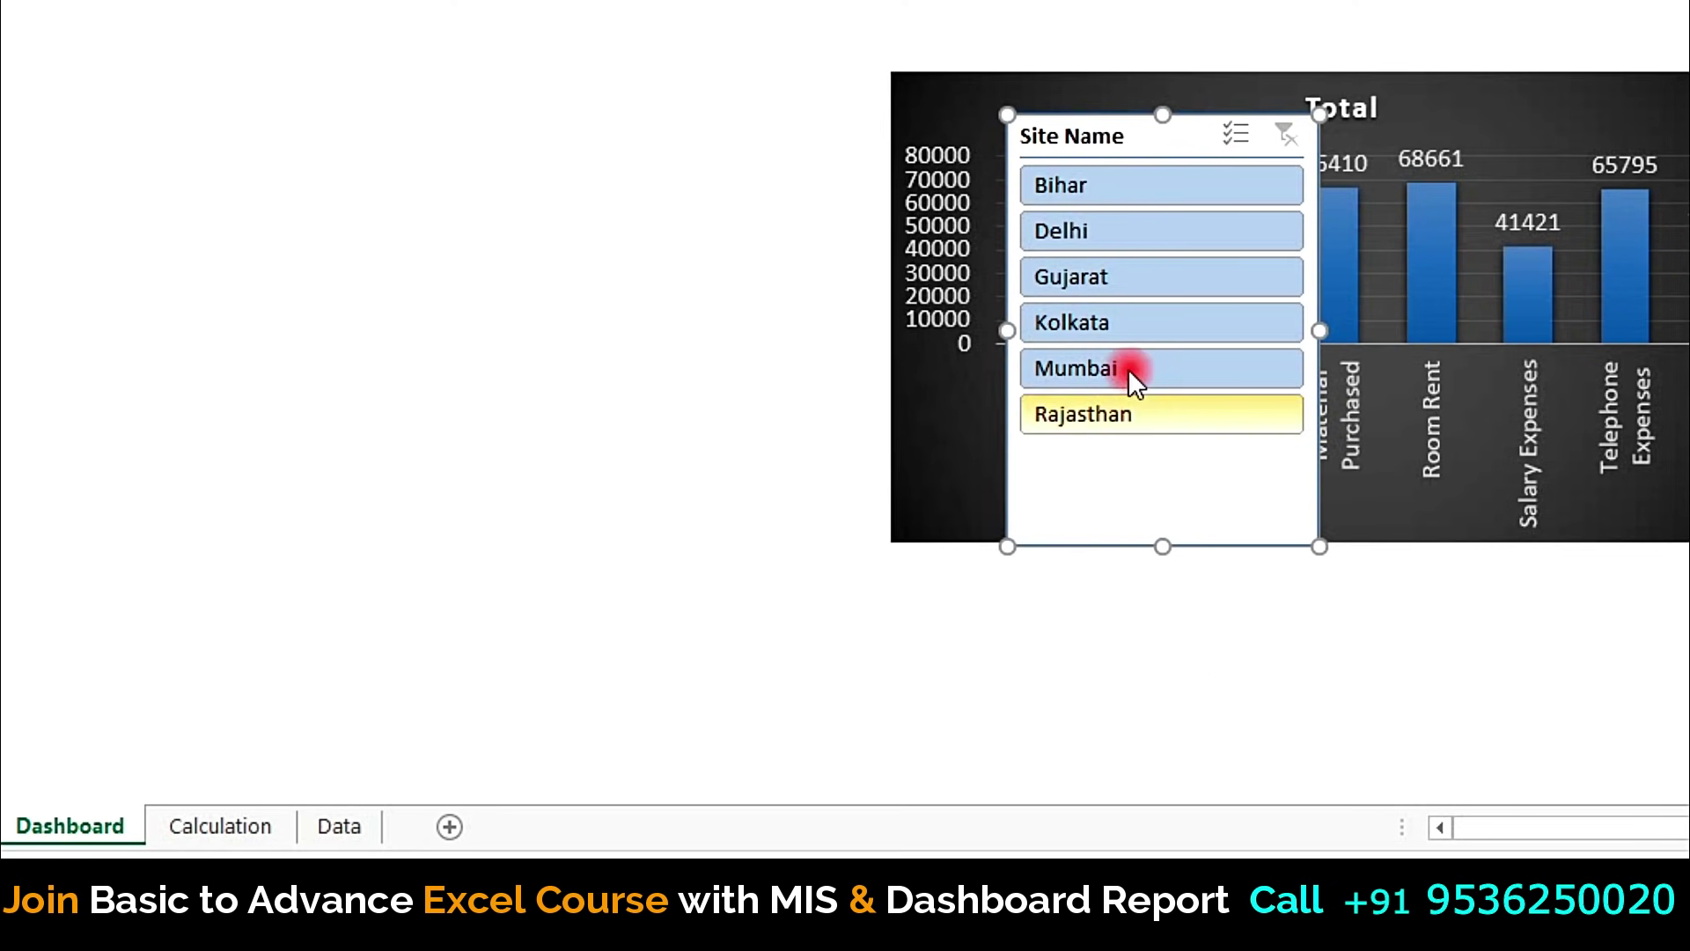
{"action": "left_click_drag", "start_coordinate": [1096, 141], "coordinate": [291, 91]}
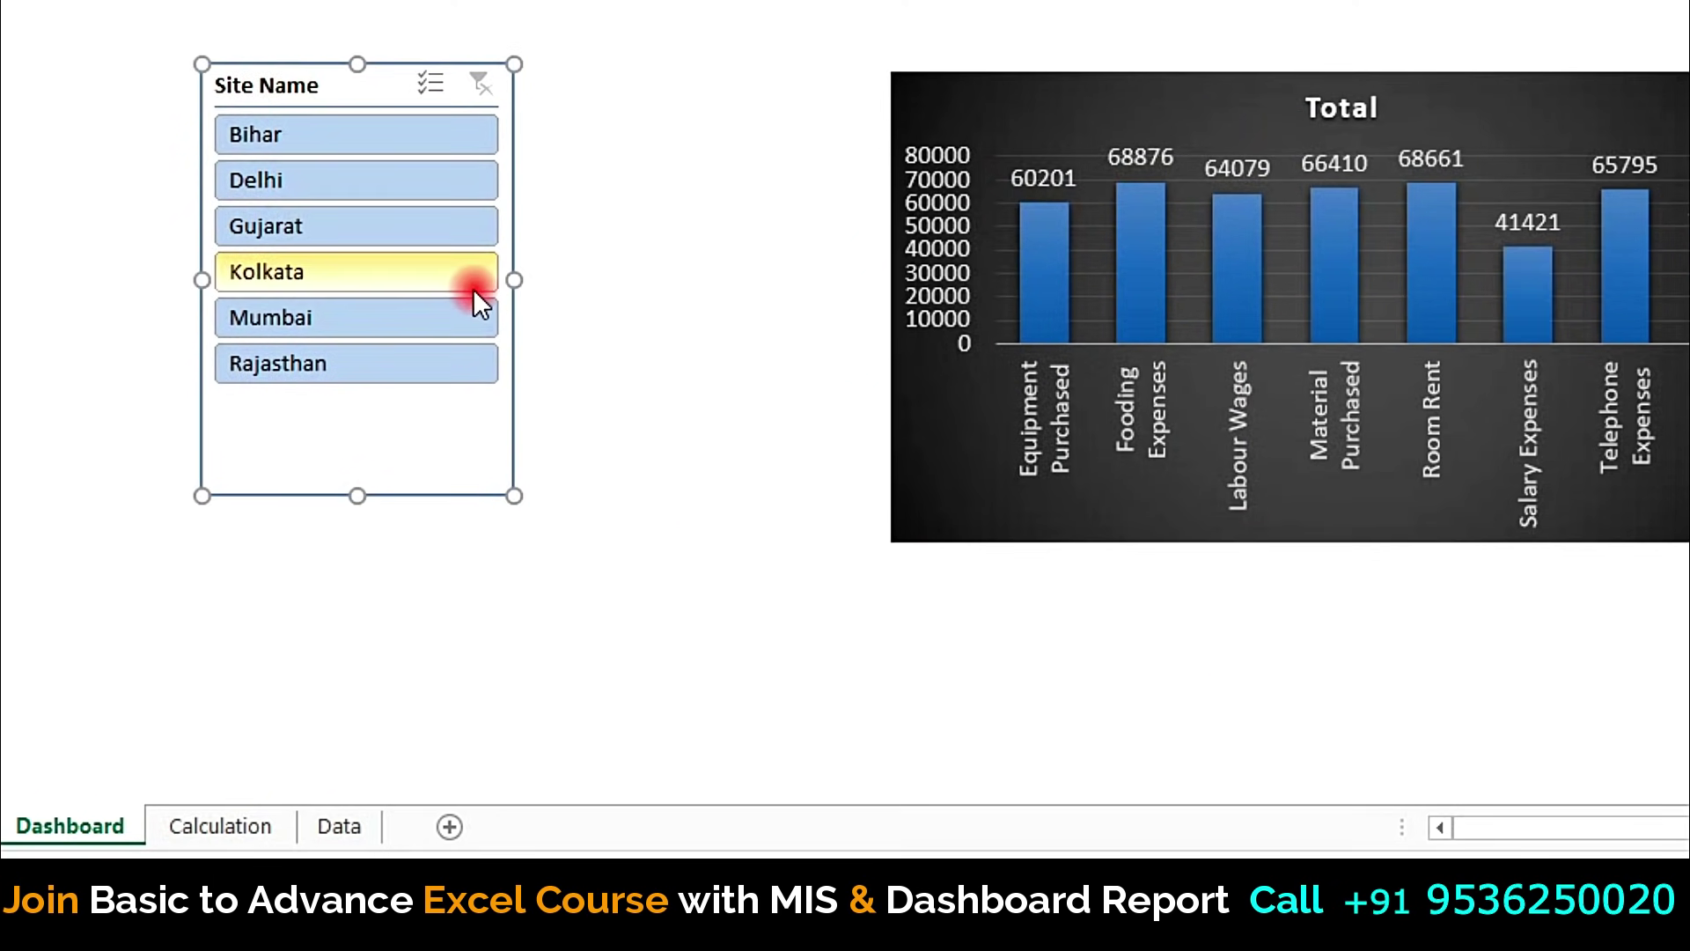
{"action": "left_click_drag", "start_coordinate": [514, 280], "coordinate": [415, 288]}
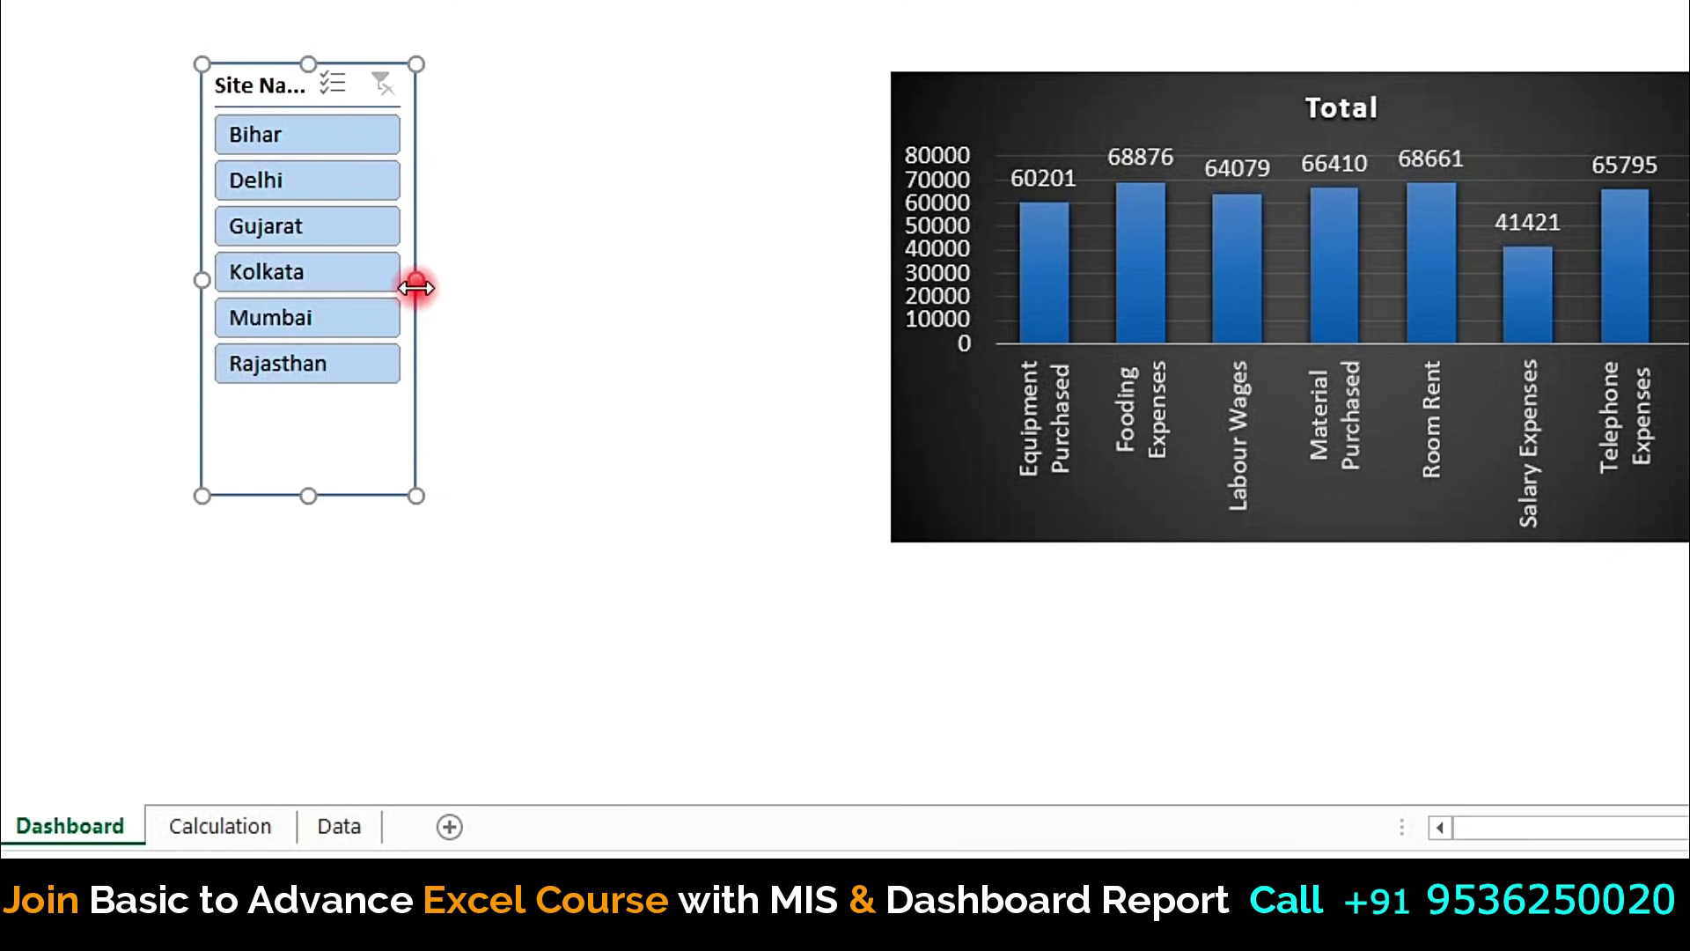
{"action": "left_click_drag", "start_coordinate": [417, 283], "coordinate": [477, 283]}
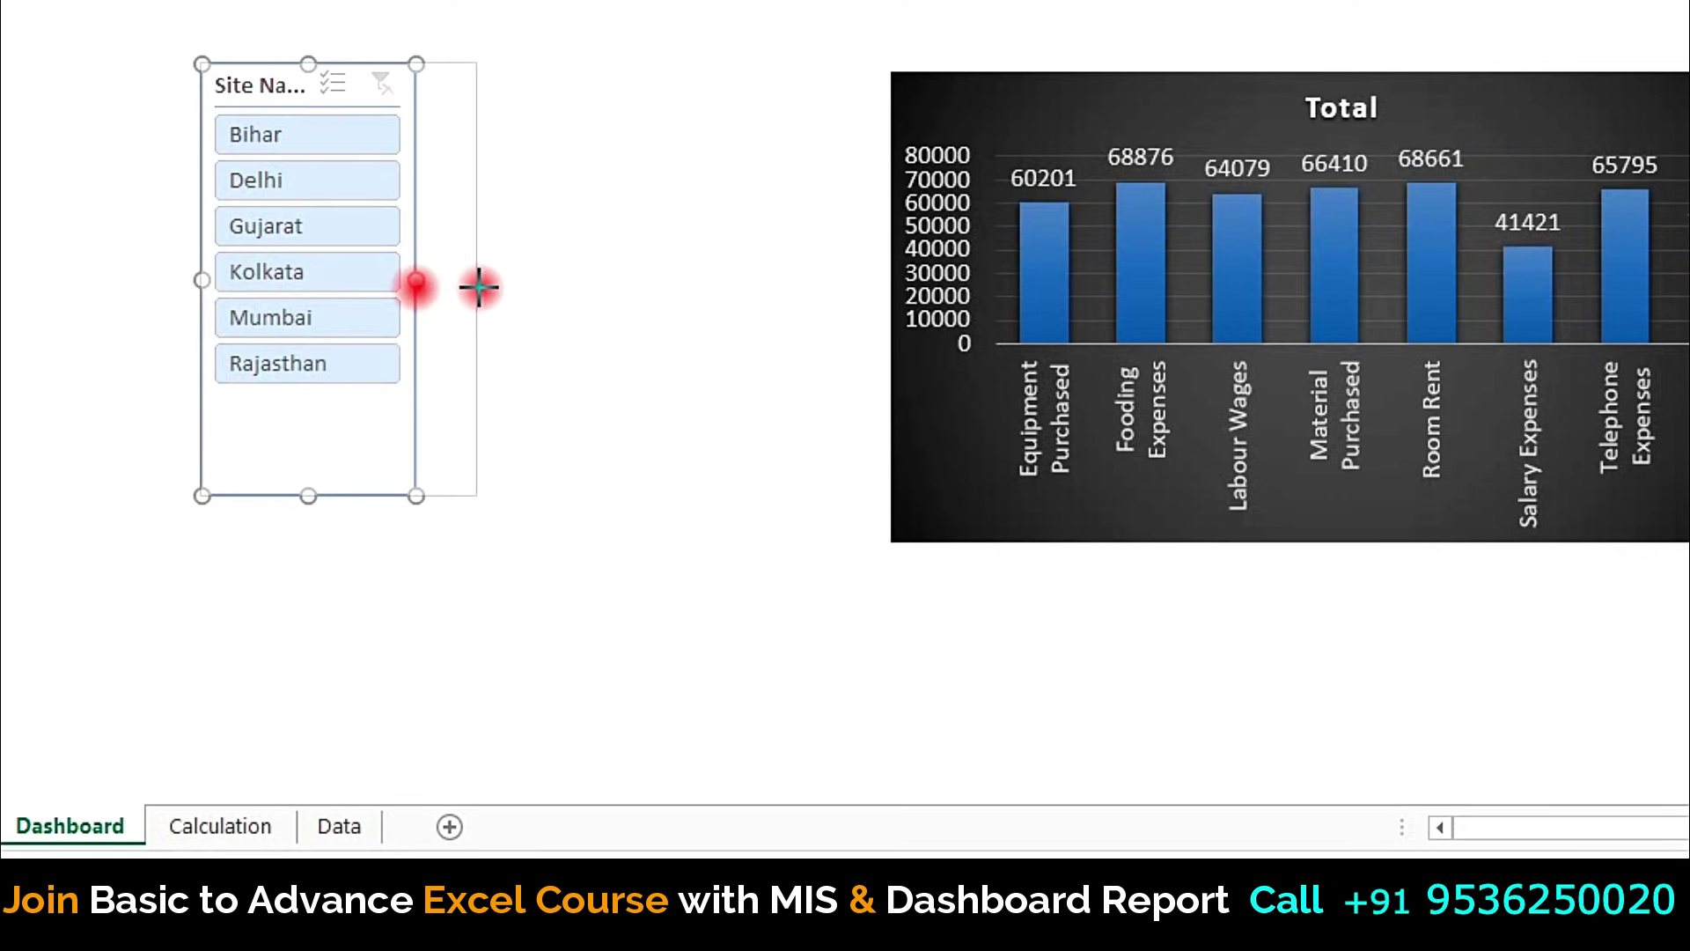
{"action": "left_click_drag", "start_coordinate": [339, 495], "coordinate": [339, 425]}
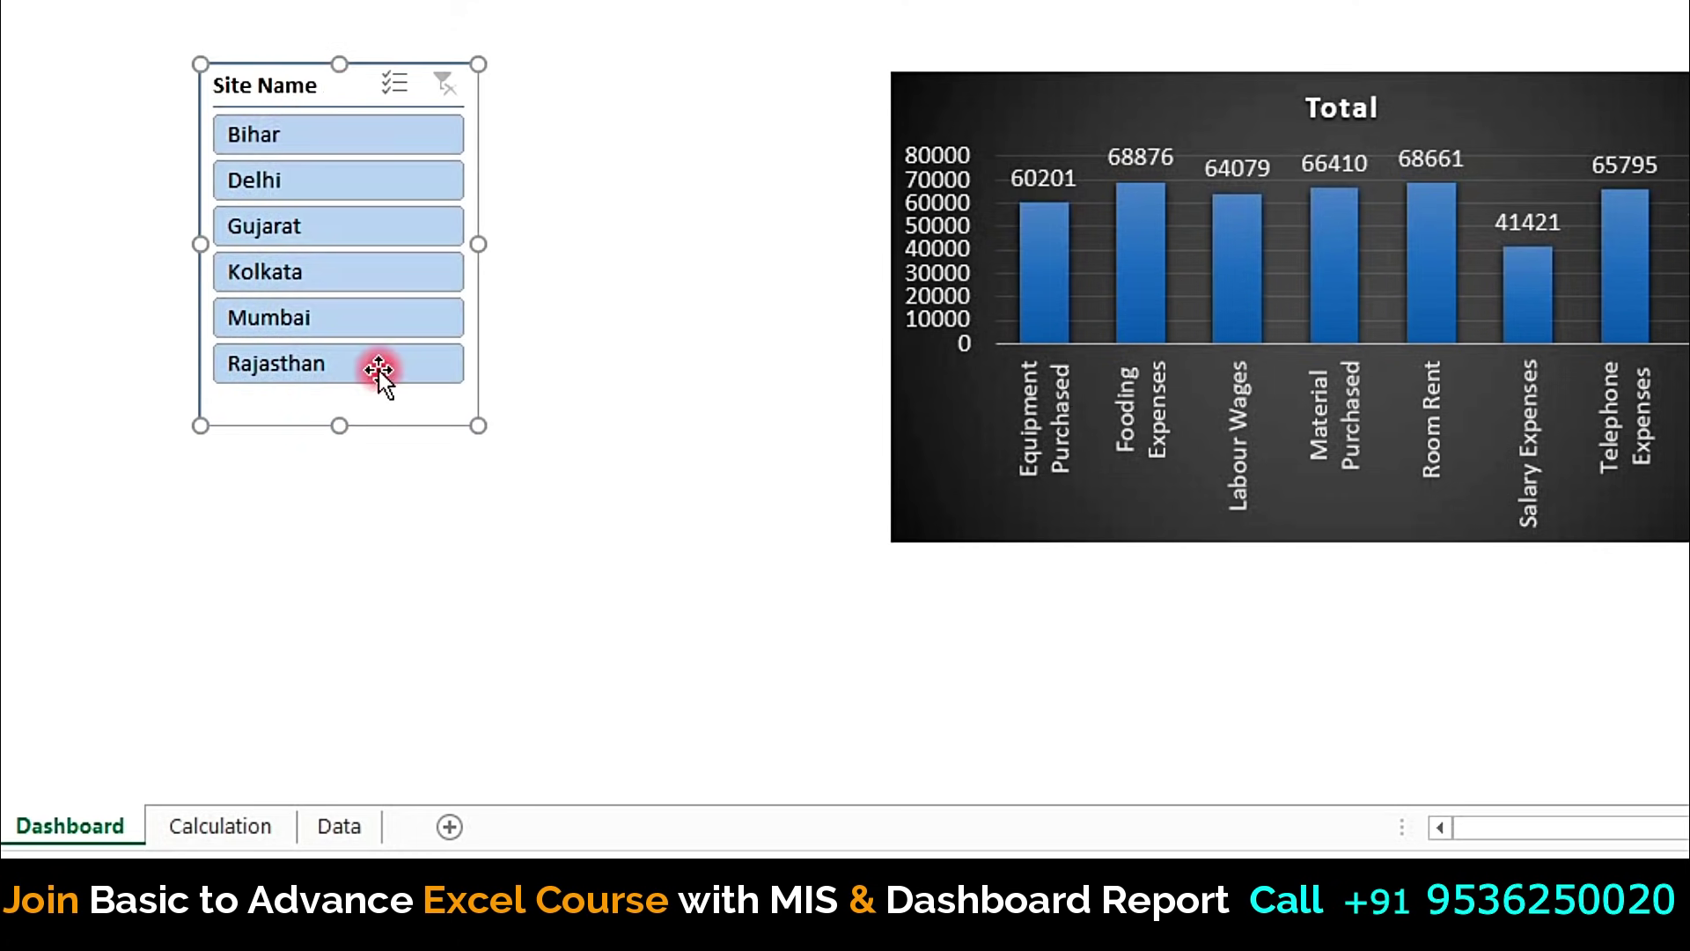
Step: Test the slicer with Bihar, Gujarat, Mumbai and Delhi, then clear the site filter
{"action": "left_click", "coordinate": [623, 185]}
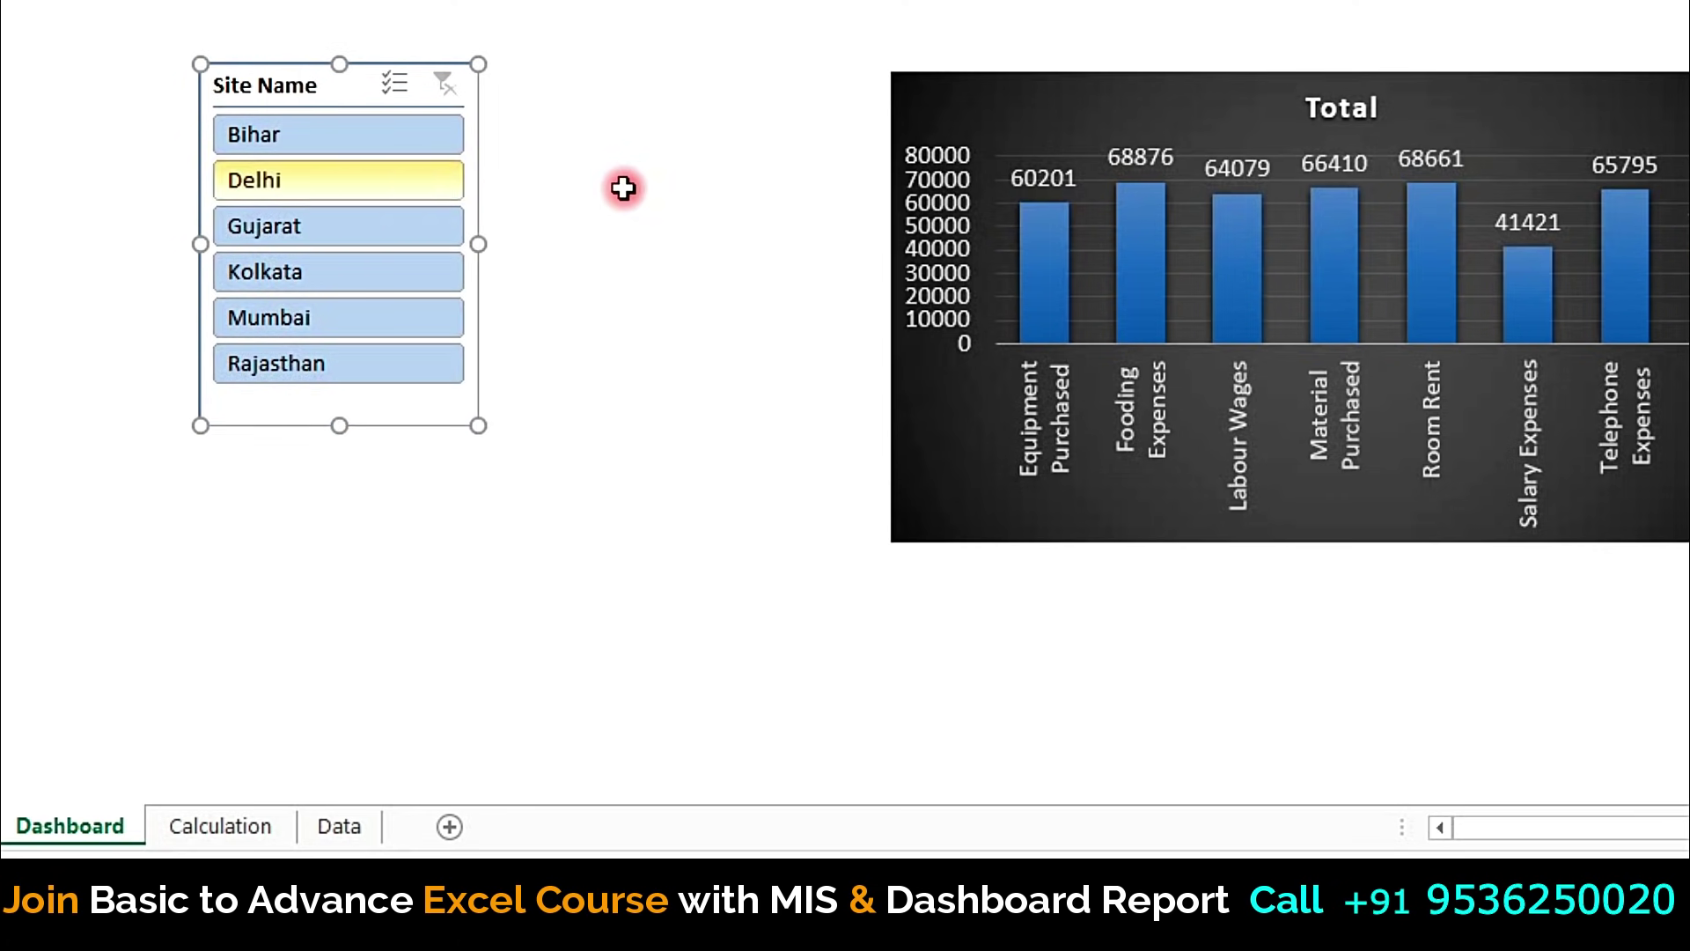
{"action": "left_click", "coordinate": [288, 136]}
{"action": "left_click", "coordinate": [322, 230]}
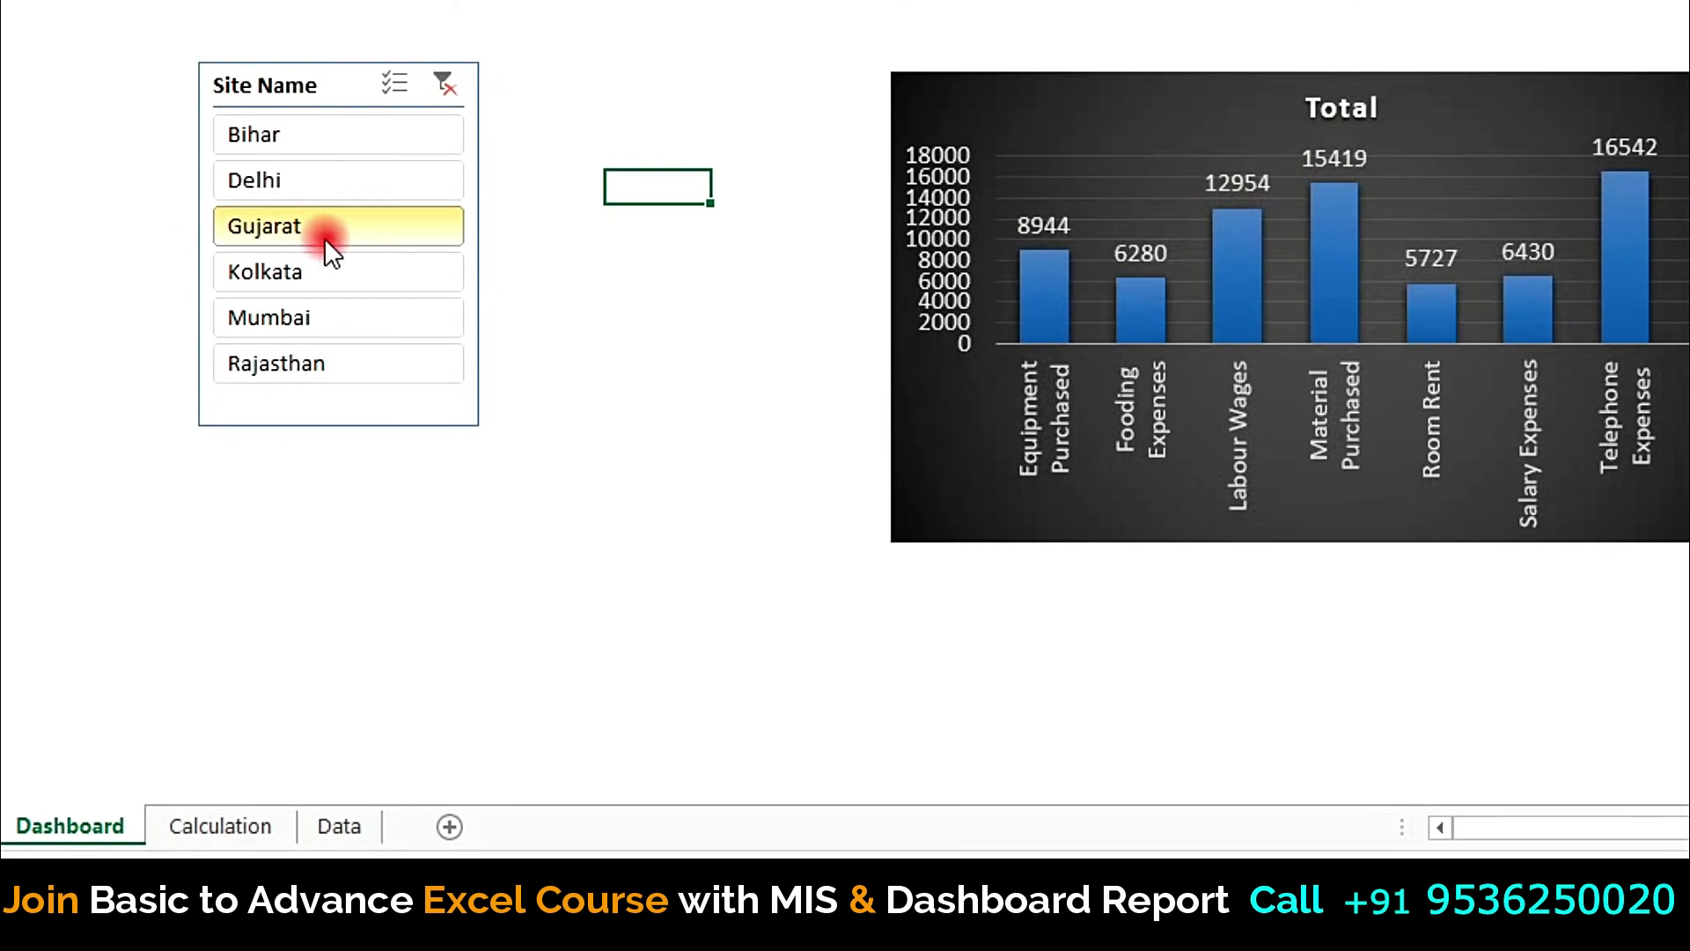
{"action": "left_click", "coordinate": [342, 362]}
{"action": "left_click", "coordinate": [337, 317]}
{"action": "left_click", "coordinate": [327, 182]}
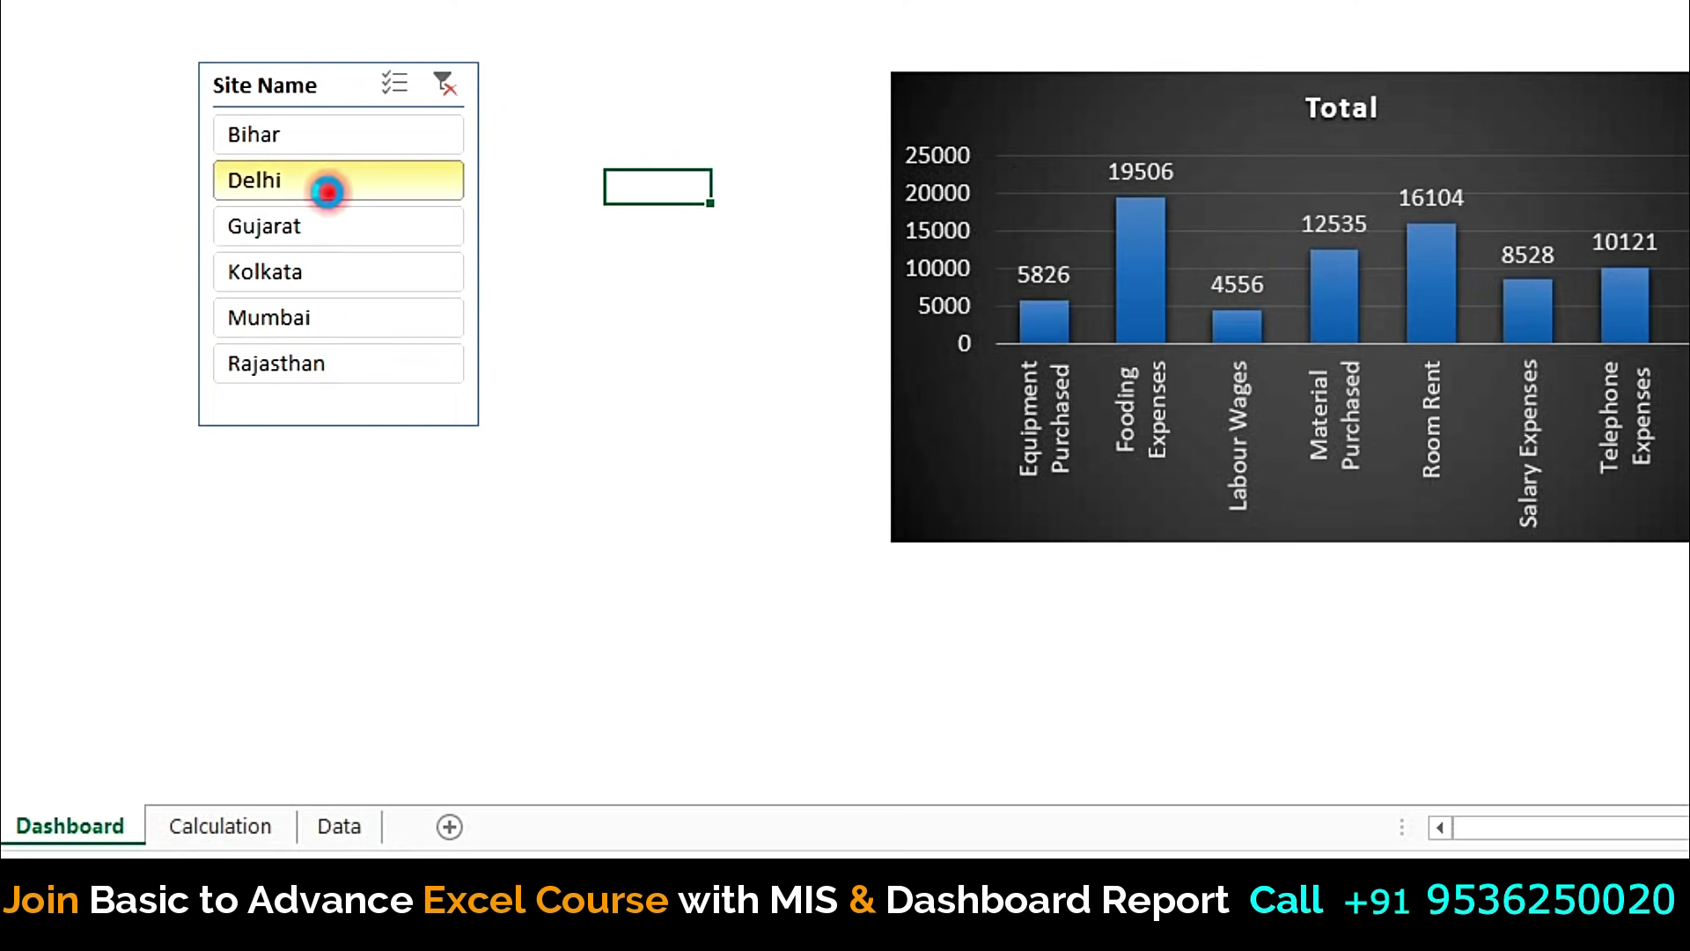
{"action": "left_click", "coordinate": [457, 83]}
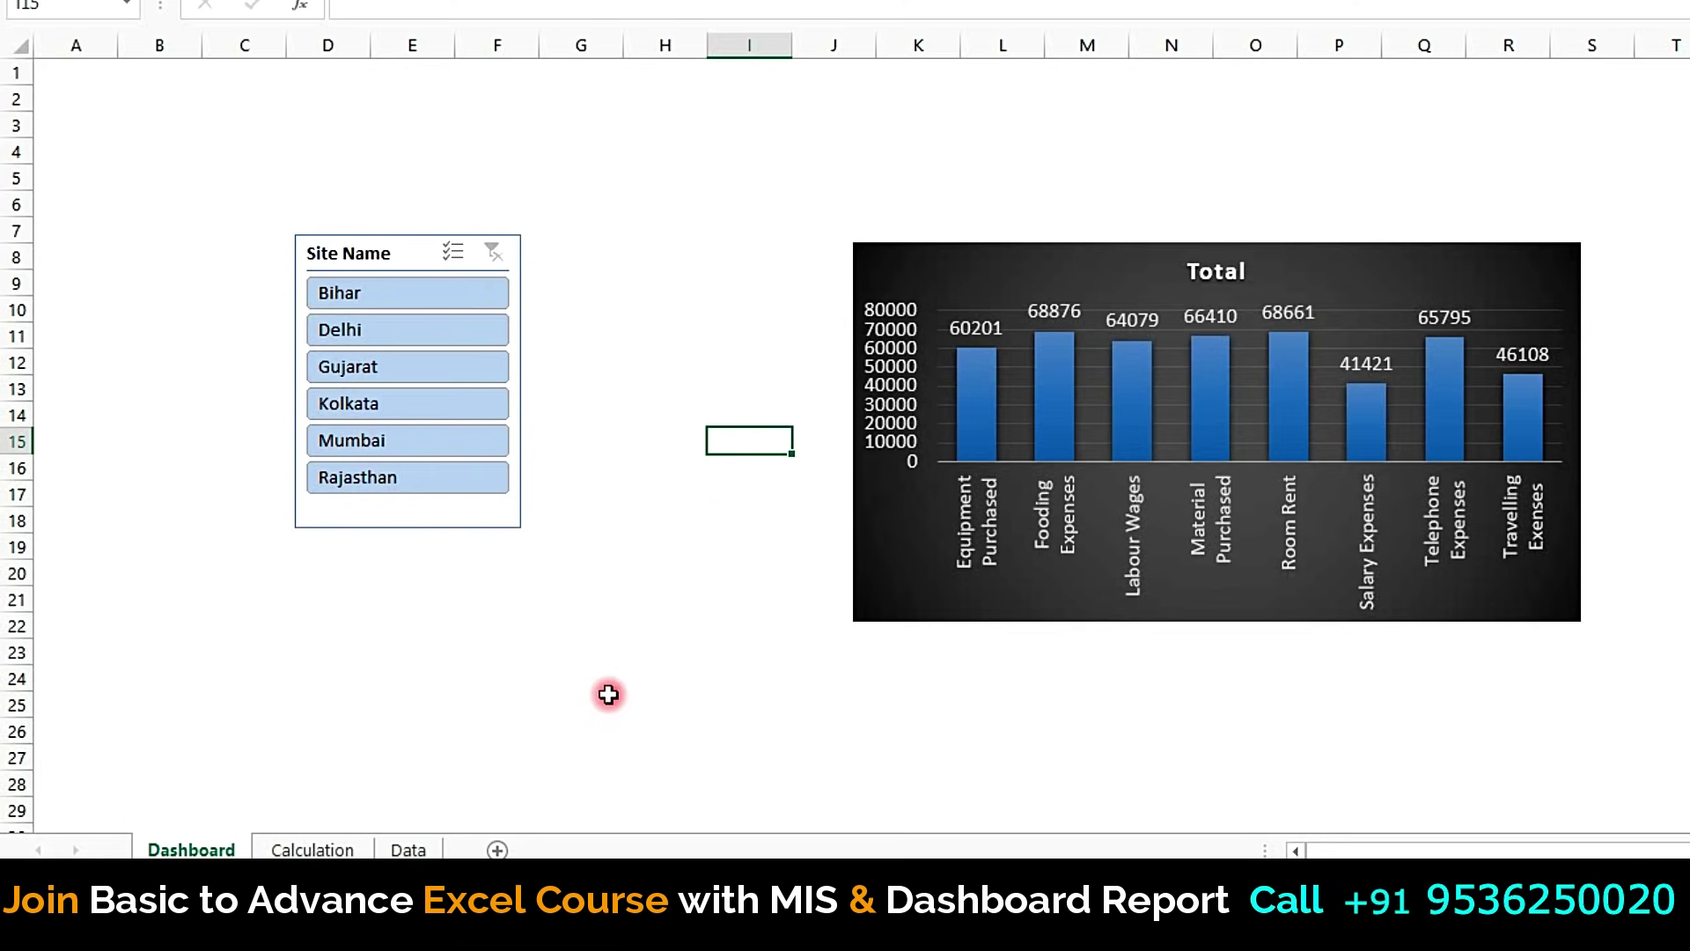
Step: Check the expense names in the finished Site Expenses Dashboard workbook's table
{"action": "left_click_drag", "start_coordinate": [611, 275], "coordinate": [698, 517]}
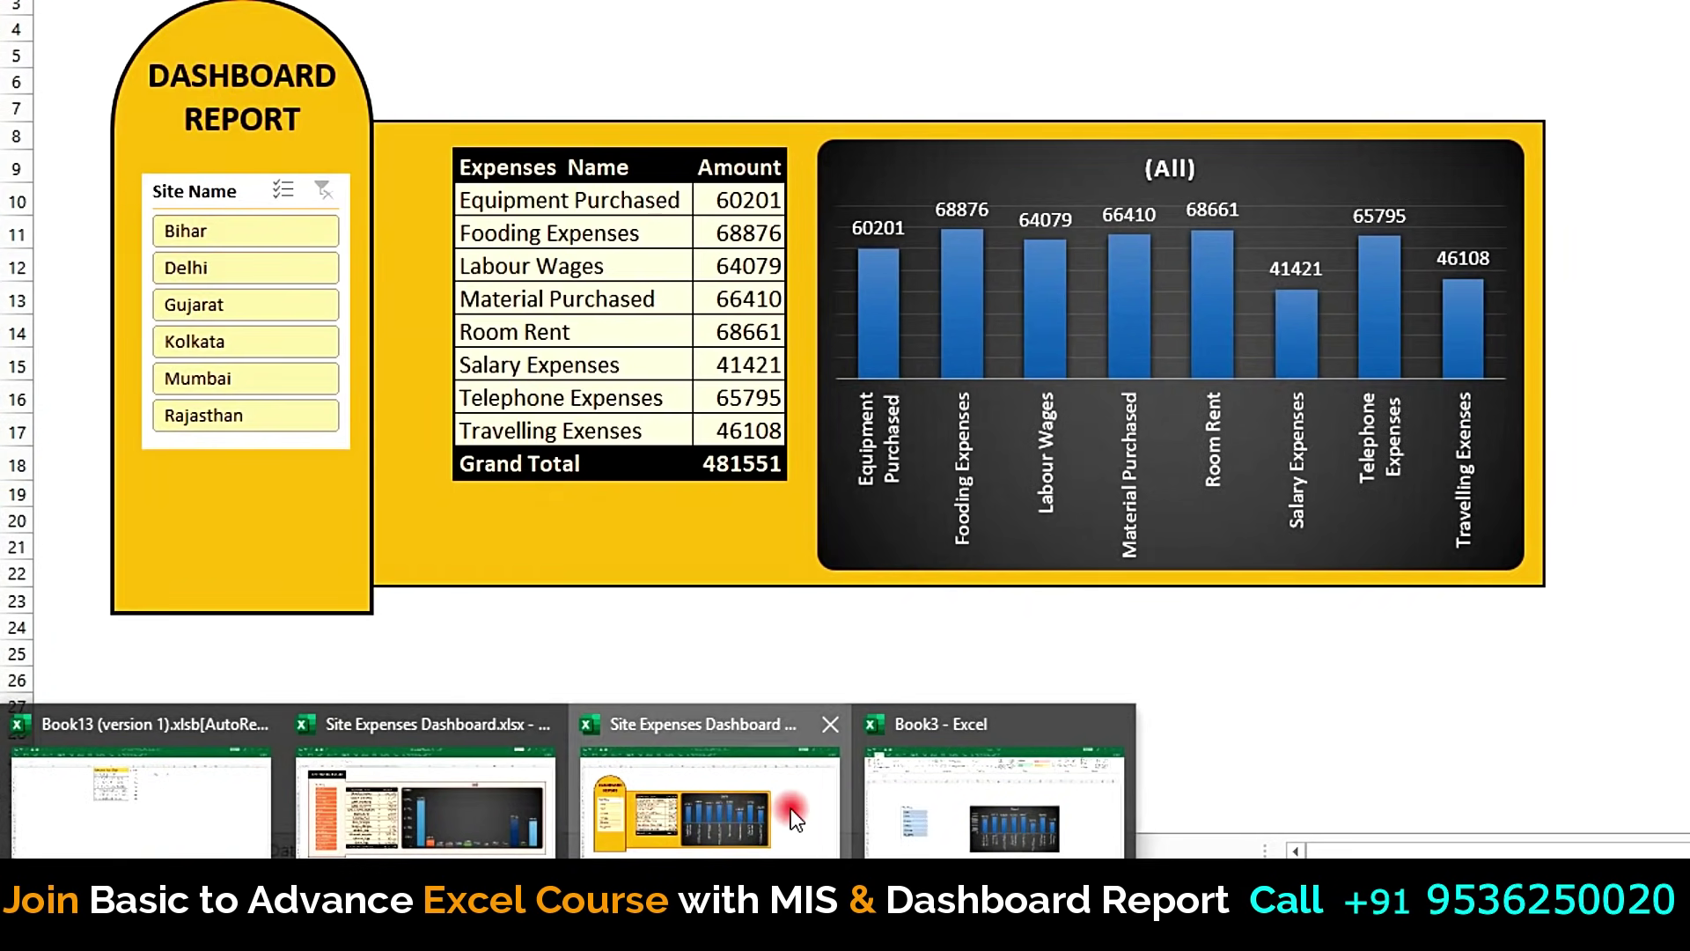
{"action": "left_click", "coordinate": [791, 808]}
{"action": "left_click_drag", "start_coordinate": [554, 170], "coordinate": [619, 415]}
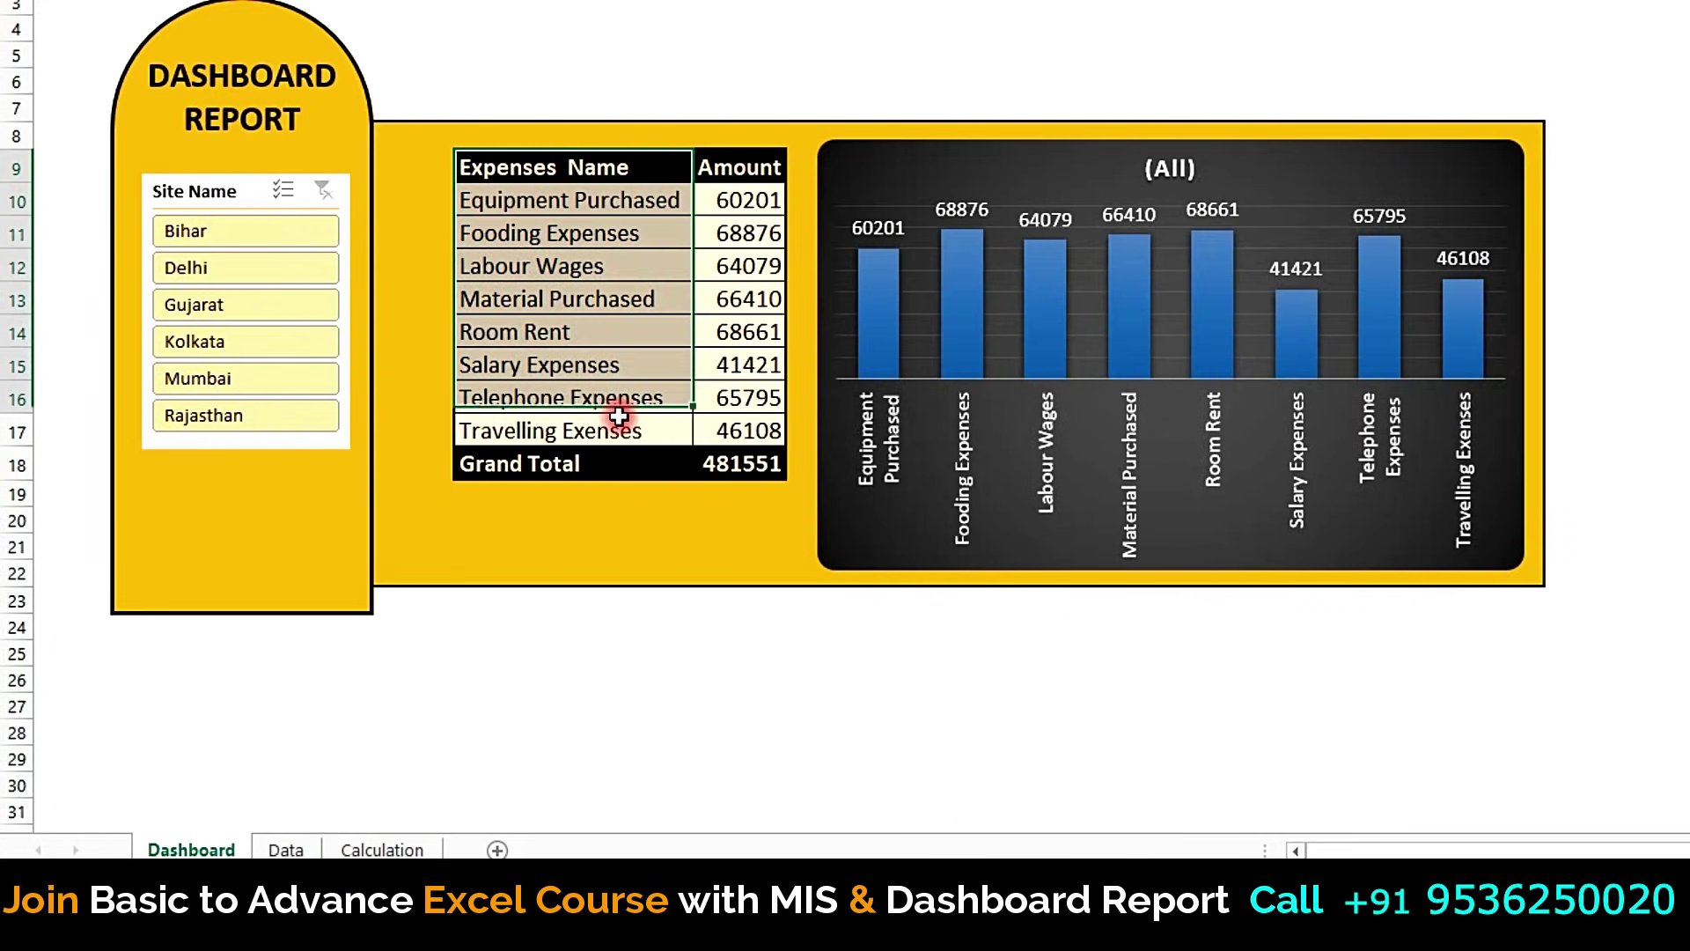
Step: Copy the pivot table from Book3's Calculation sheet and go back to the Dashboard sheet
{"action": "left_click", "coordinate": [572, 494]}
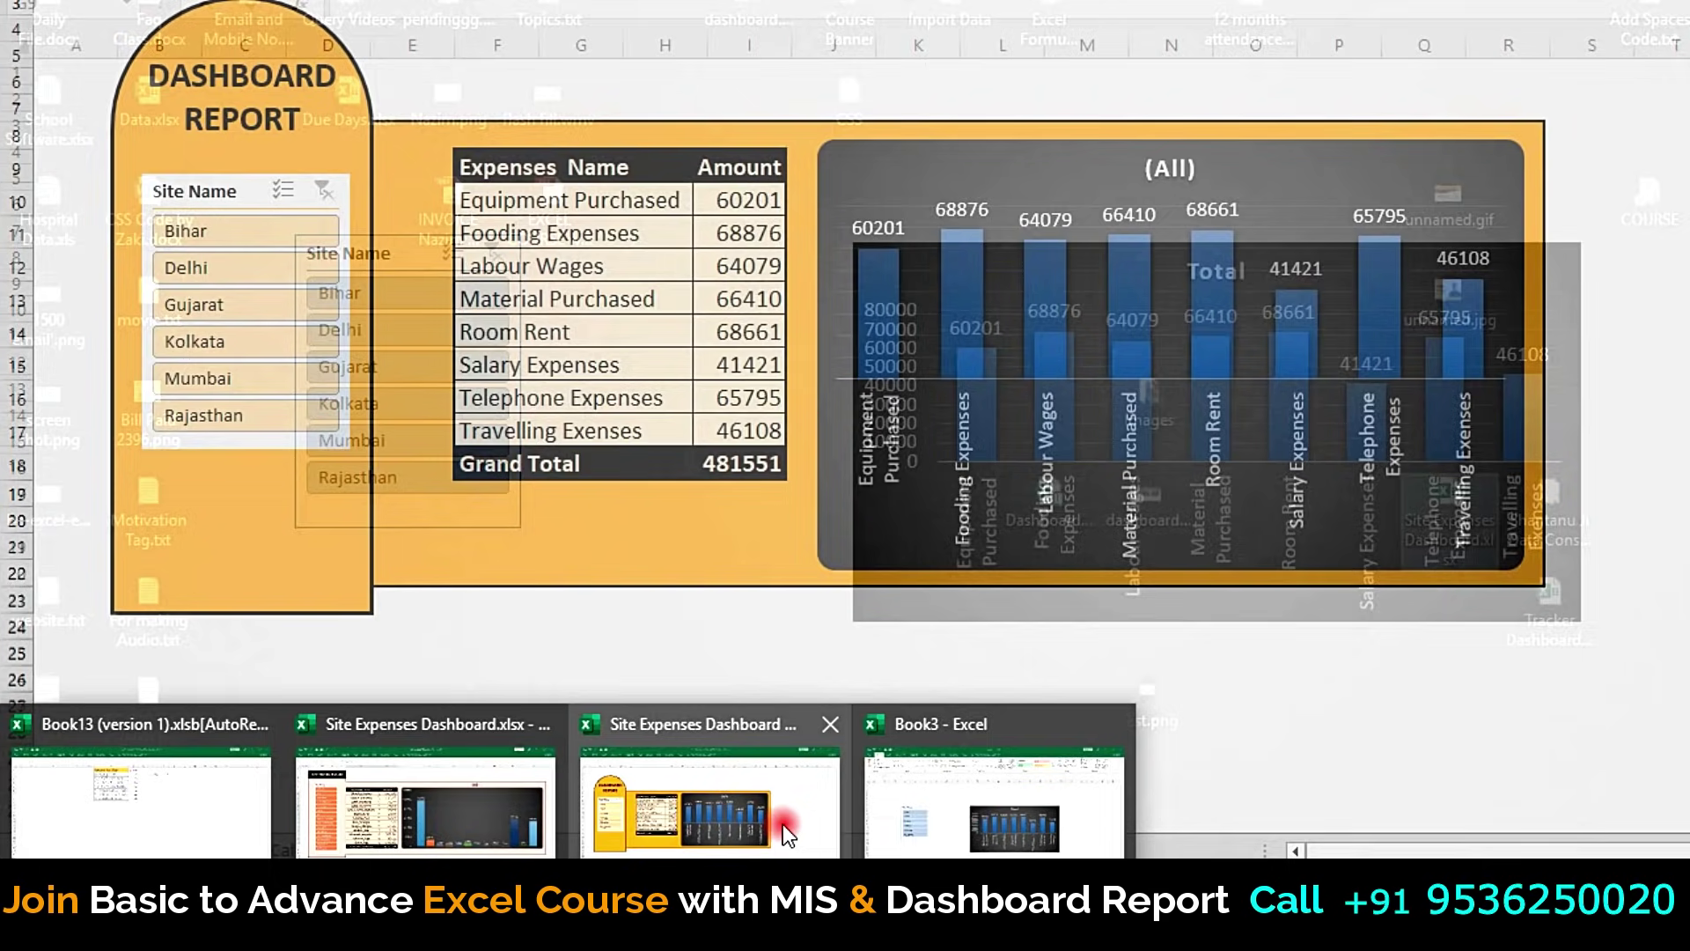
{"action": "left_click", "coordinate": [954, 814]}
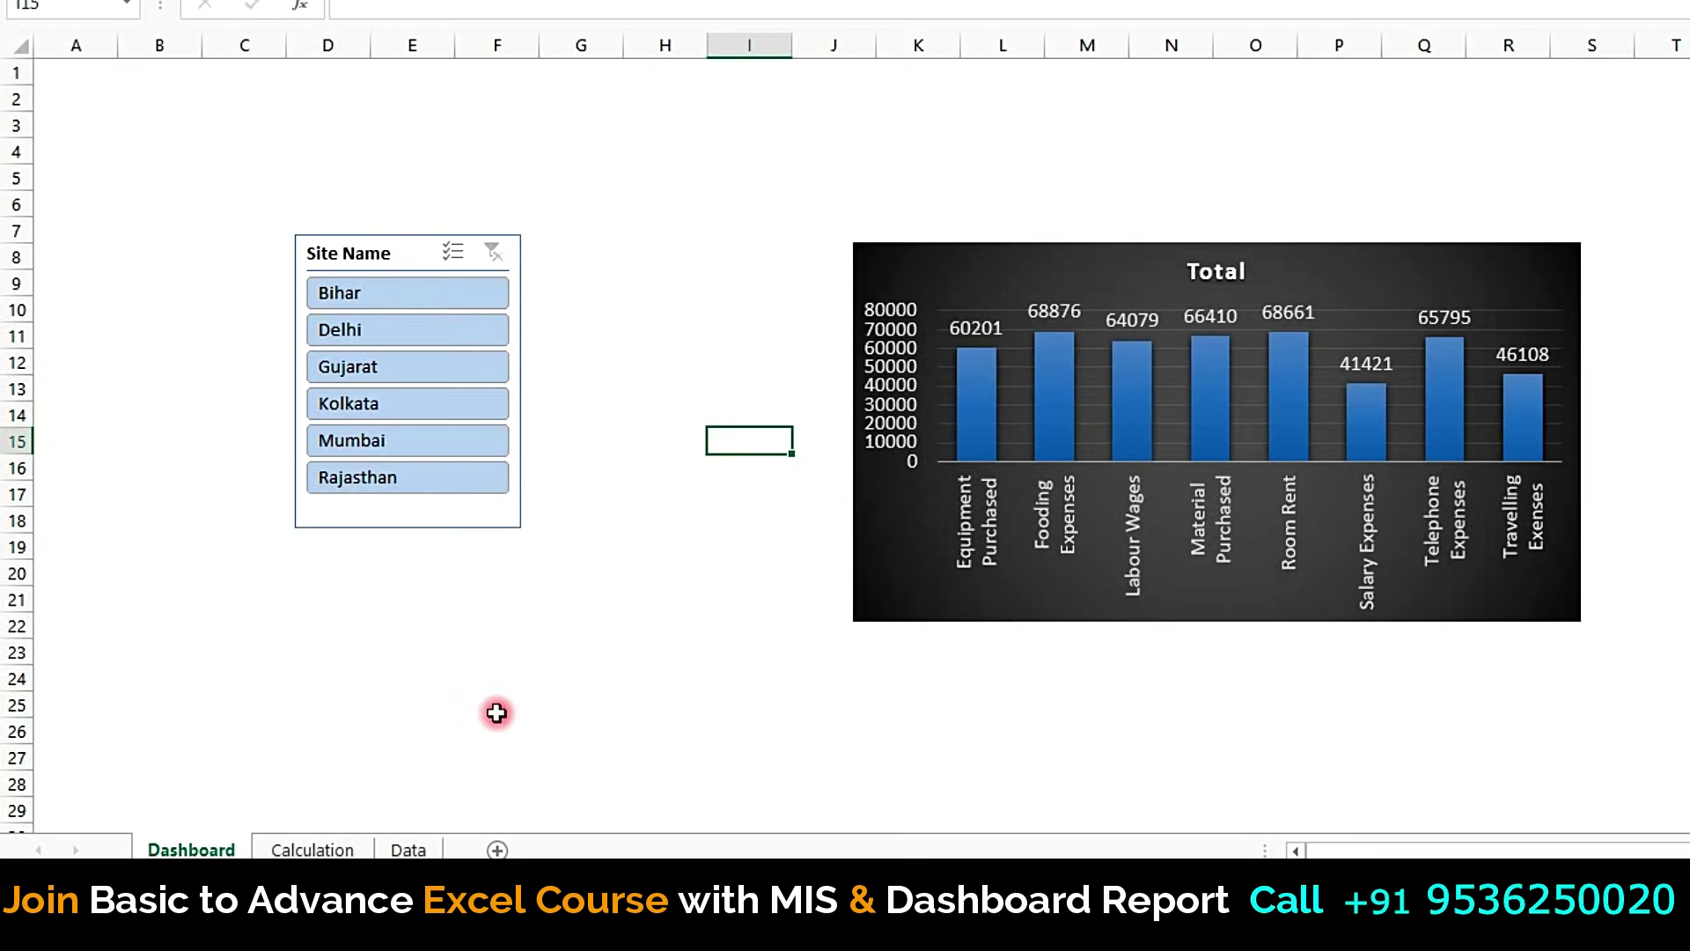
{"action": "left_click", "coordinate": [312, 850]}
{"action": "mouse_move", "coordinate": [120, 128]}
{"action": "left_mouse_down"}
{"action": "mouse_move", "coordinate": [291, 152]}
{"action": "mouse_move", "coordinate": [311, 352]}
{"action": "left_mouse_up"}
{"action": "key", "text": "ctrl+c"}
{"action": "left_click", "coordinate": [219, 847]}
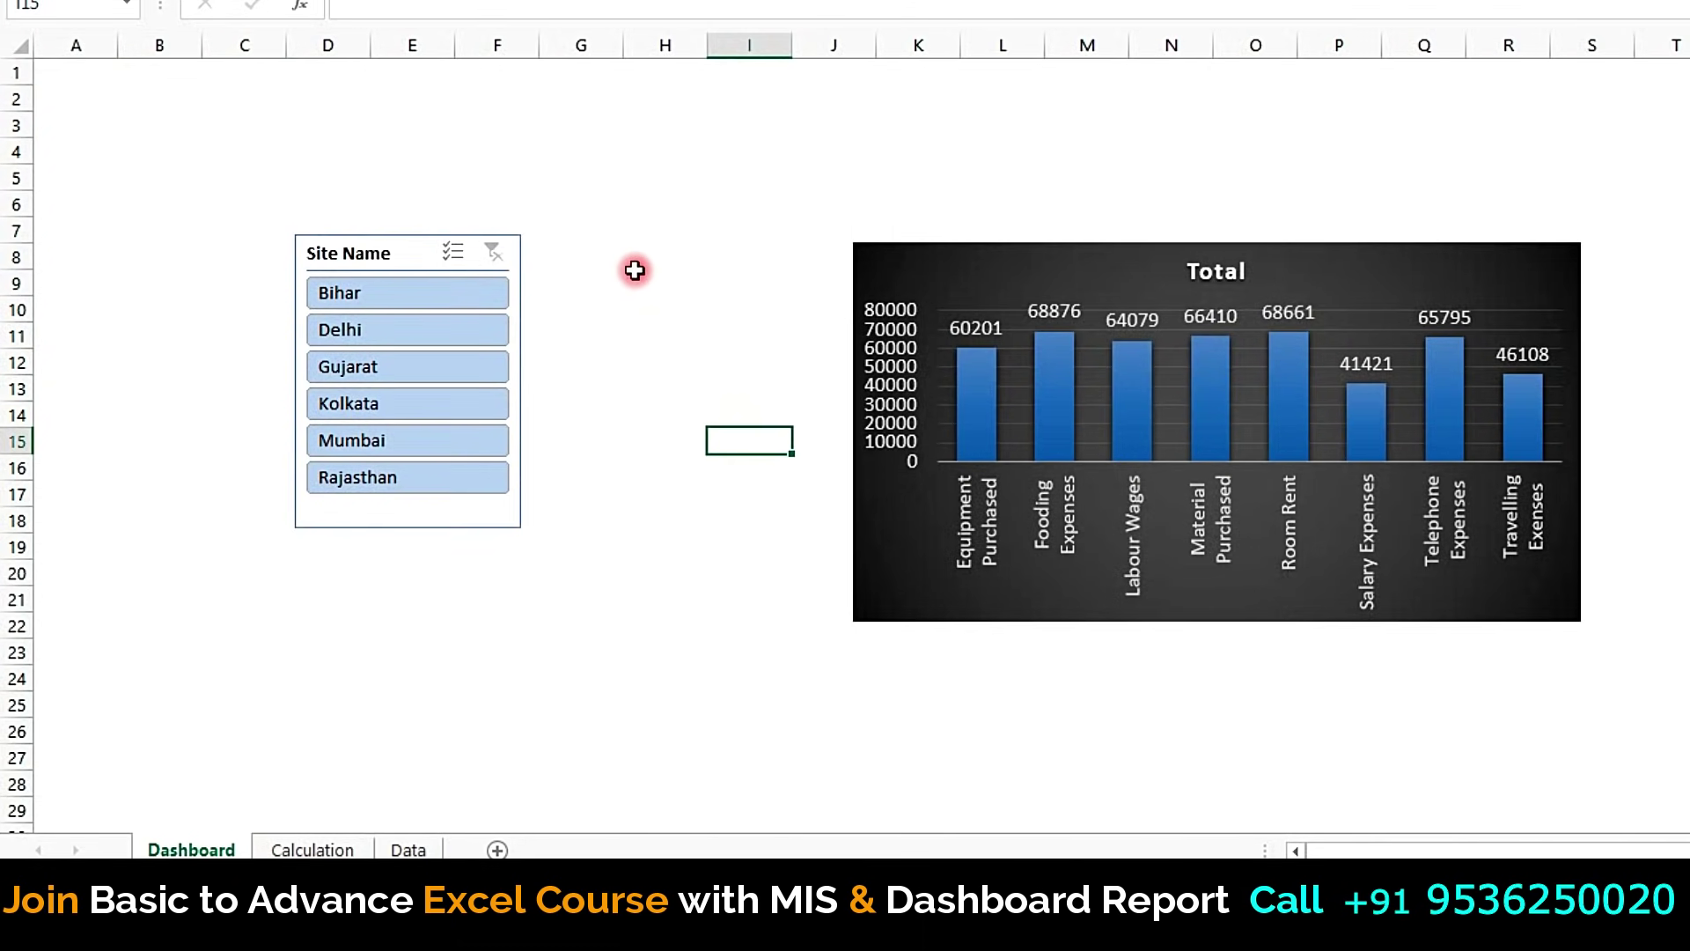
Step: Paste the copied pivot table as values only at cell G8
{"action": "left_click", "coordinate": [614, 266]}
{"action": "right_click", "coordinate": [585, 255]}
{"action": "left_click", "coordinate": [653, 404]}
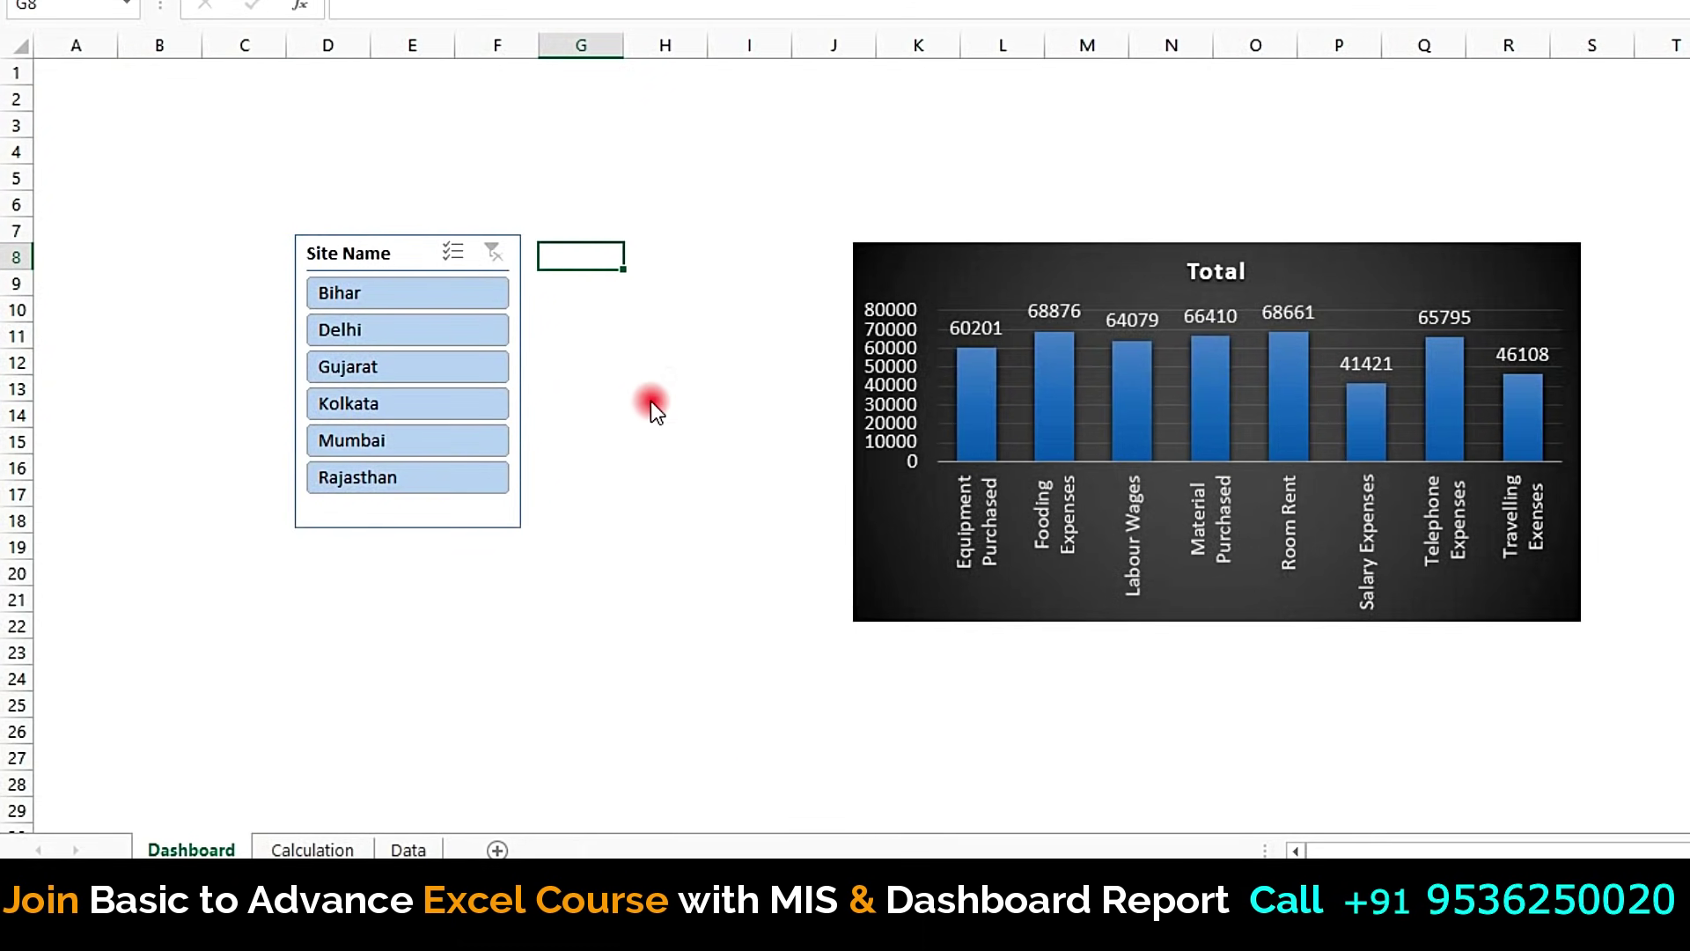
{"action": "left_click", "coordinate": [454, 300]}
{"action": "left_click", "coordinate": [744, 571]}
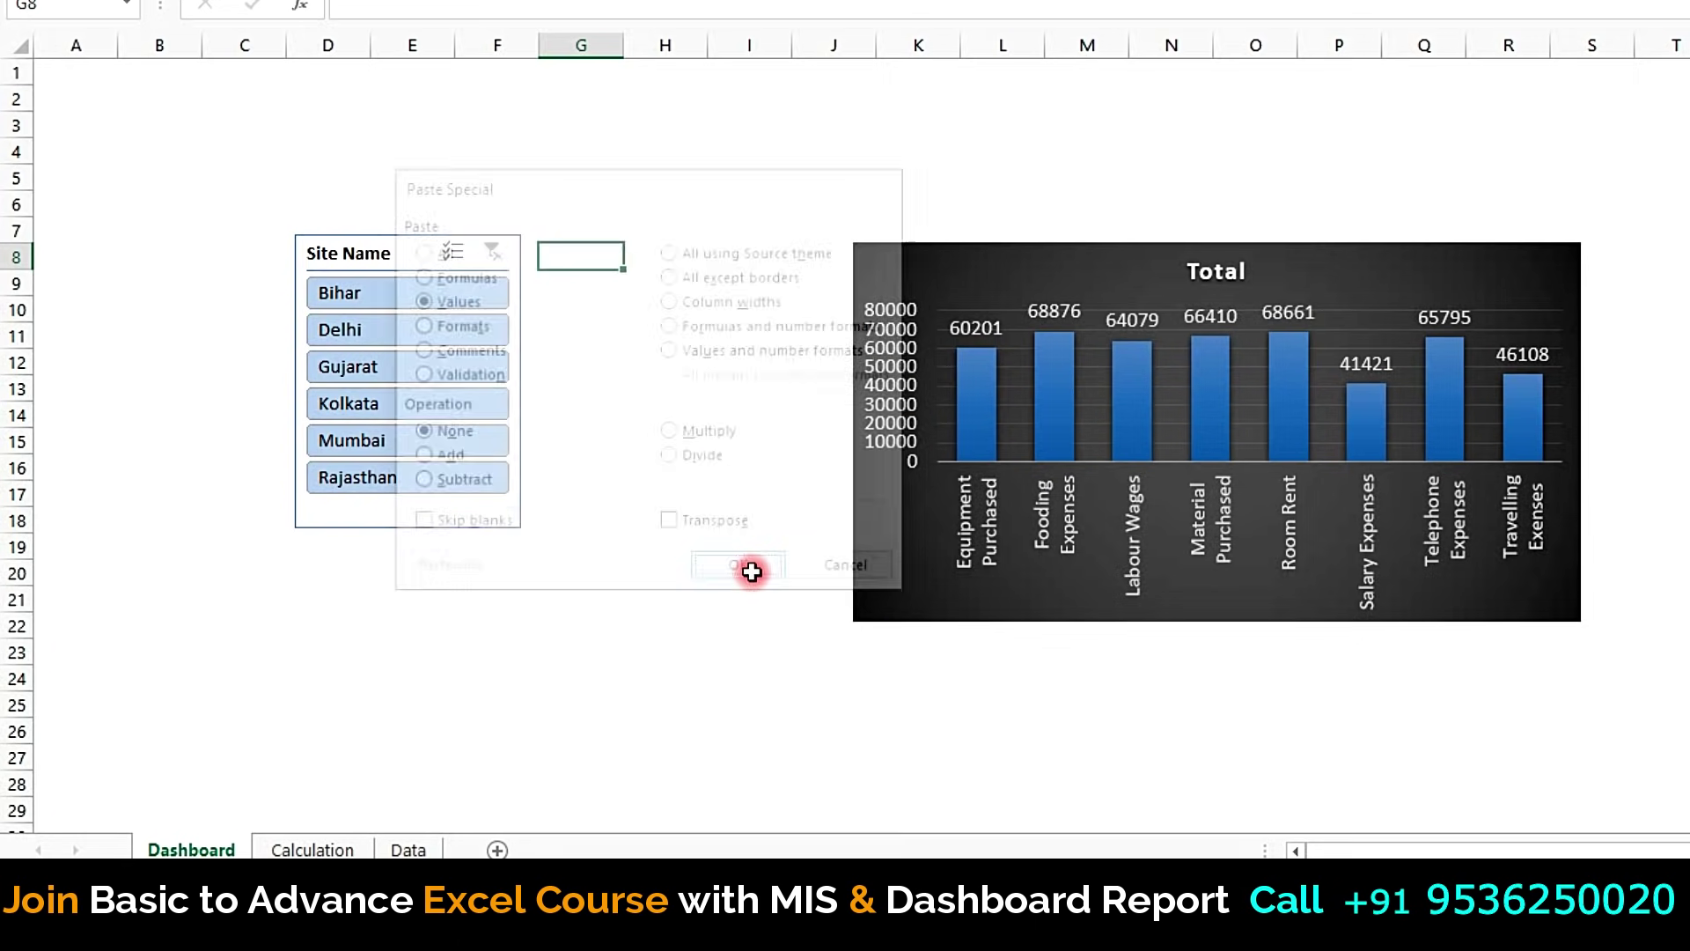
Step: Widen columns G and H to fit the labels, comparing against the original pivot table
{"action": "left_click_drag", "start_coordinate": [708, 45], "coordinate": [761, 45]}
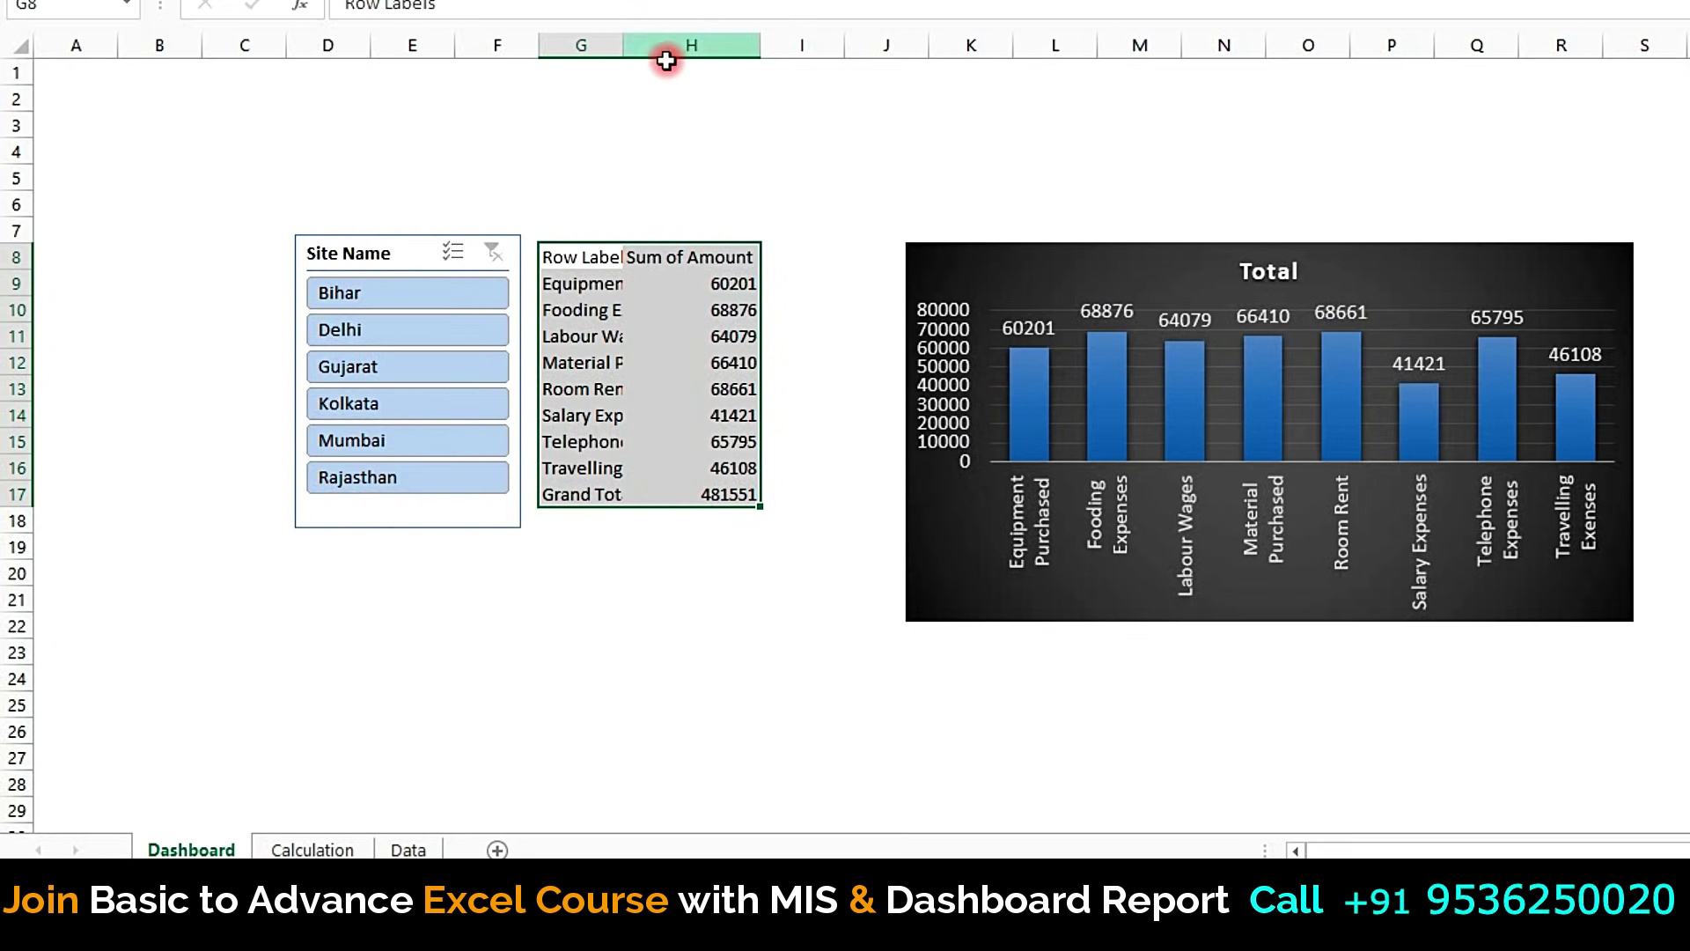
{"action": "left_click_drag", "start_coordinate": [623, 45], "coordinate": [729, 45]}
{"action": "left_click_drag", "start_coordinate": [634, 256], "coordinate": [792, 415]}
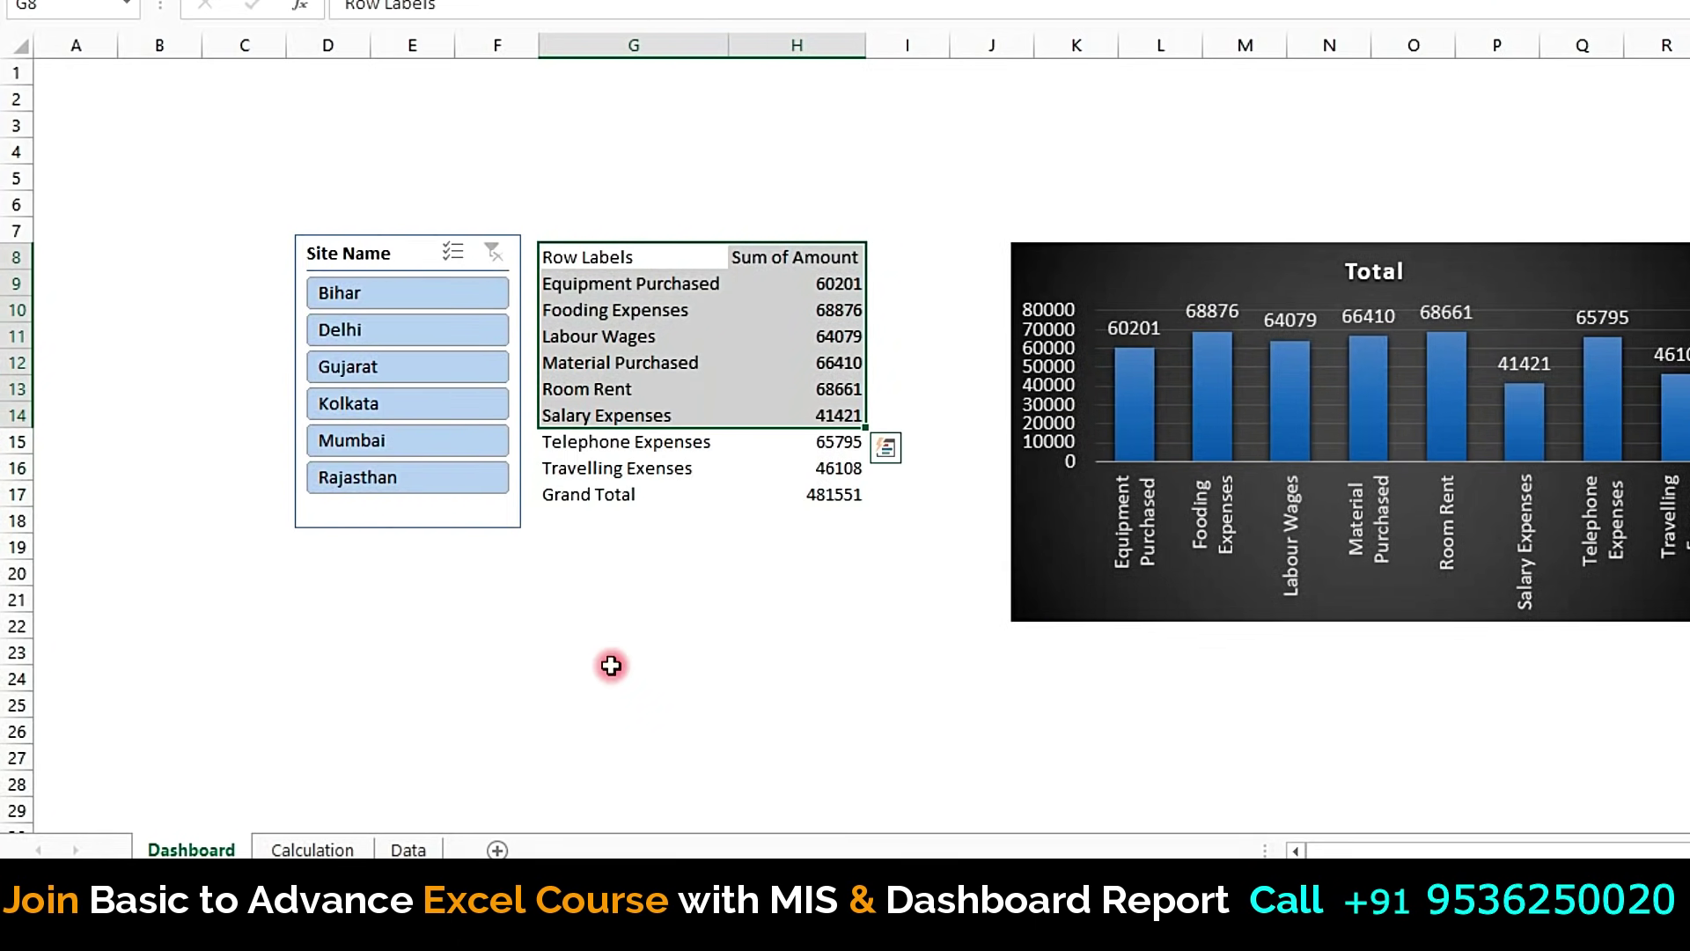
{"action": "left_click", "coordinate": [352, 850]}
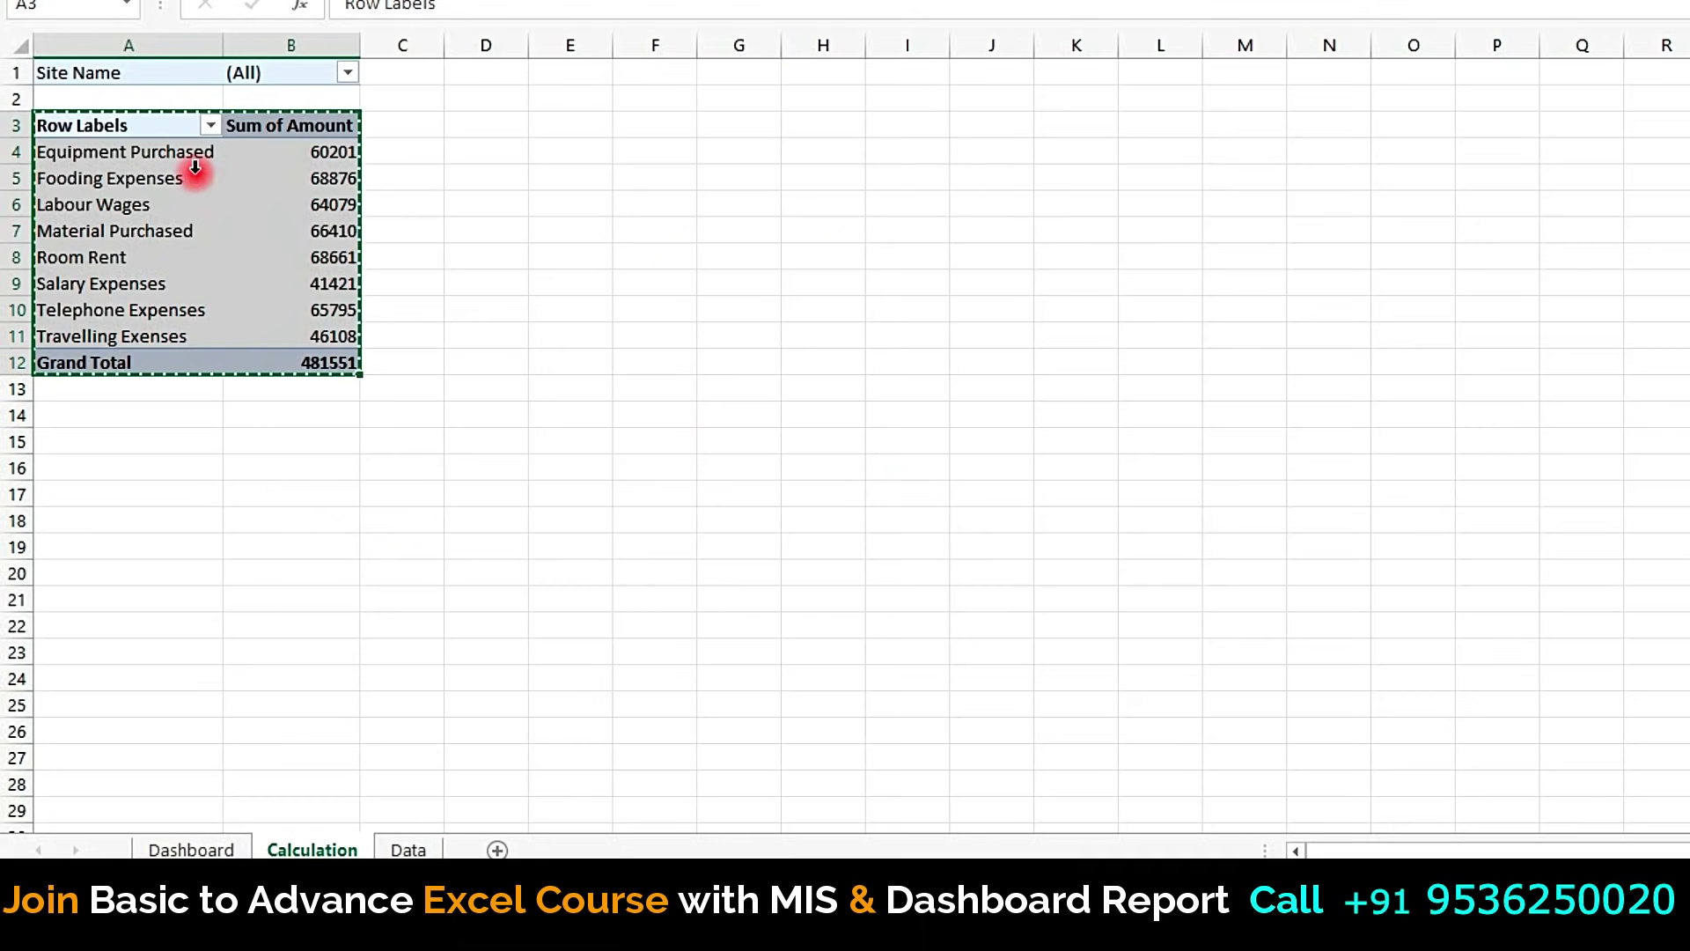
{"action": "left_click", "coordinate": [181, 847]}
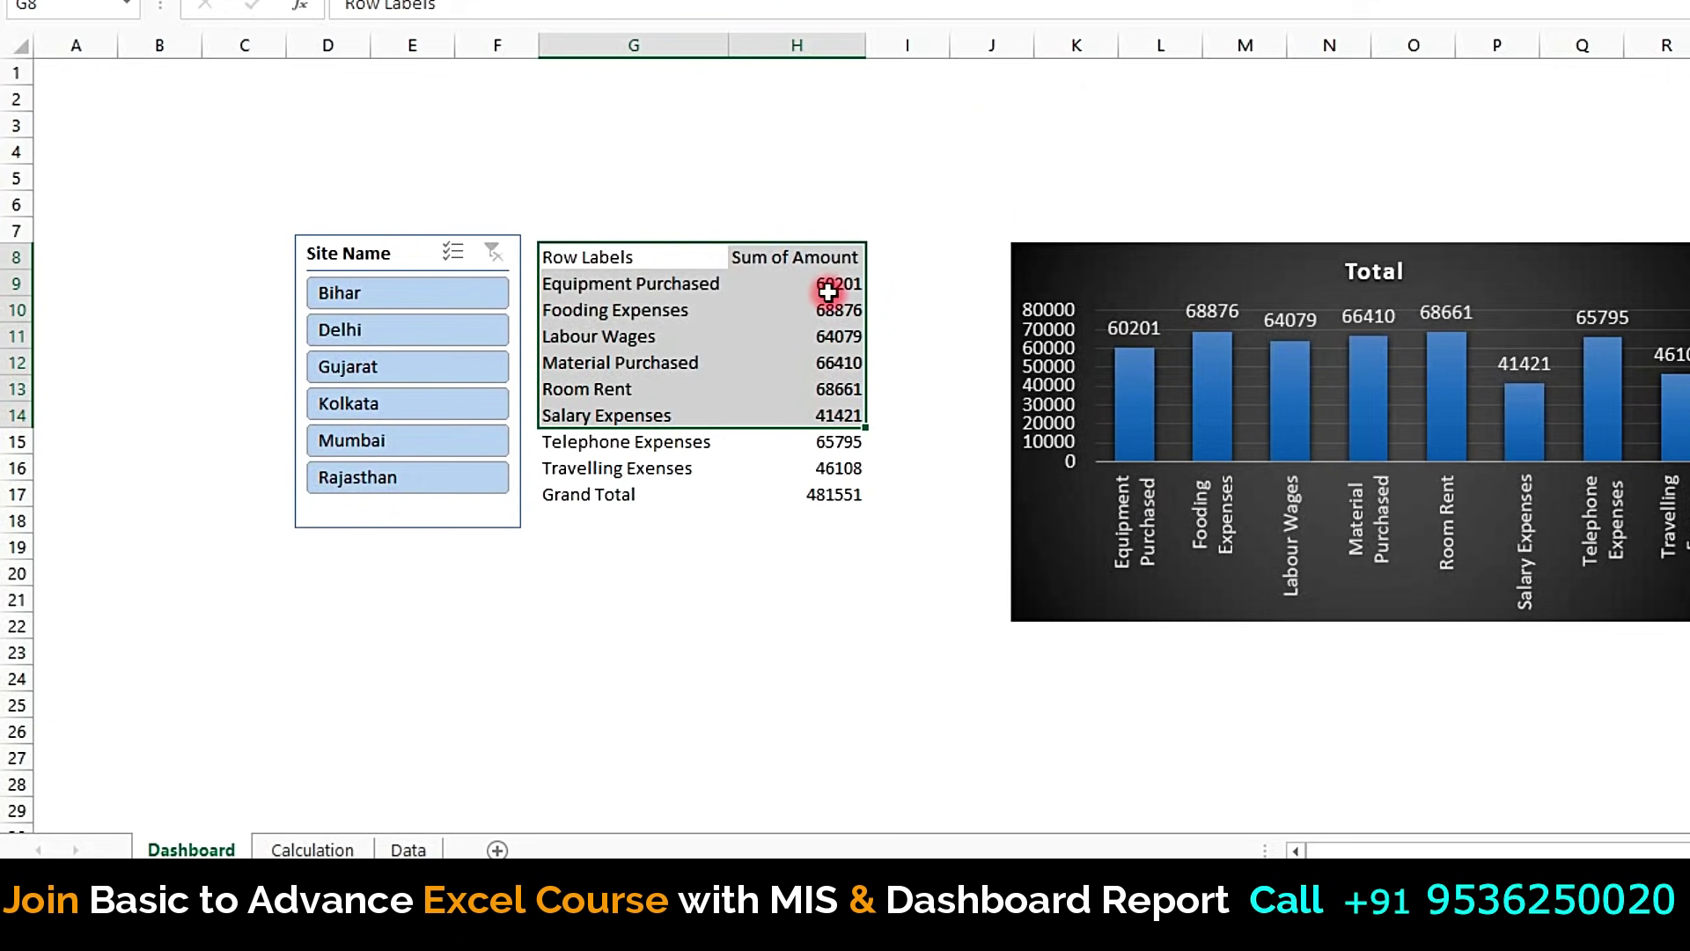
Step: Clear the amounts in H9:H17, shift the slicer left, and select the table G8:H17
{"action": "left_click_drag", "start_coordinate": [828, 292], "coordinate": [828, 491]}
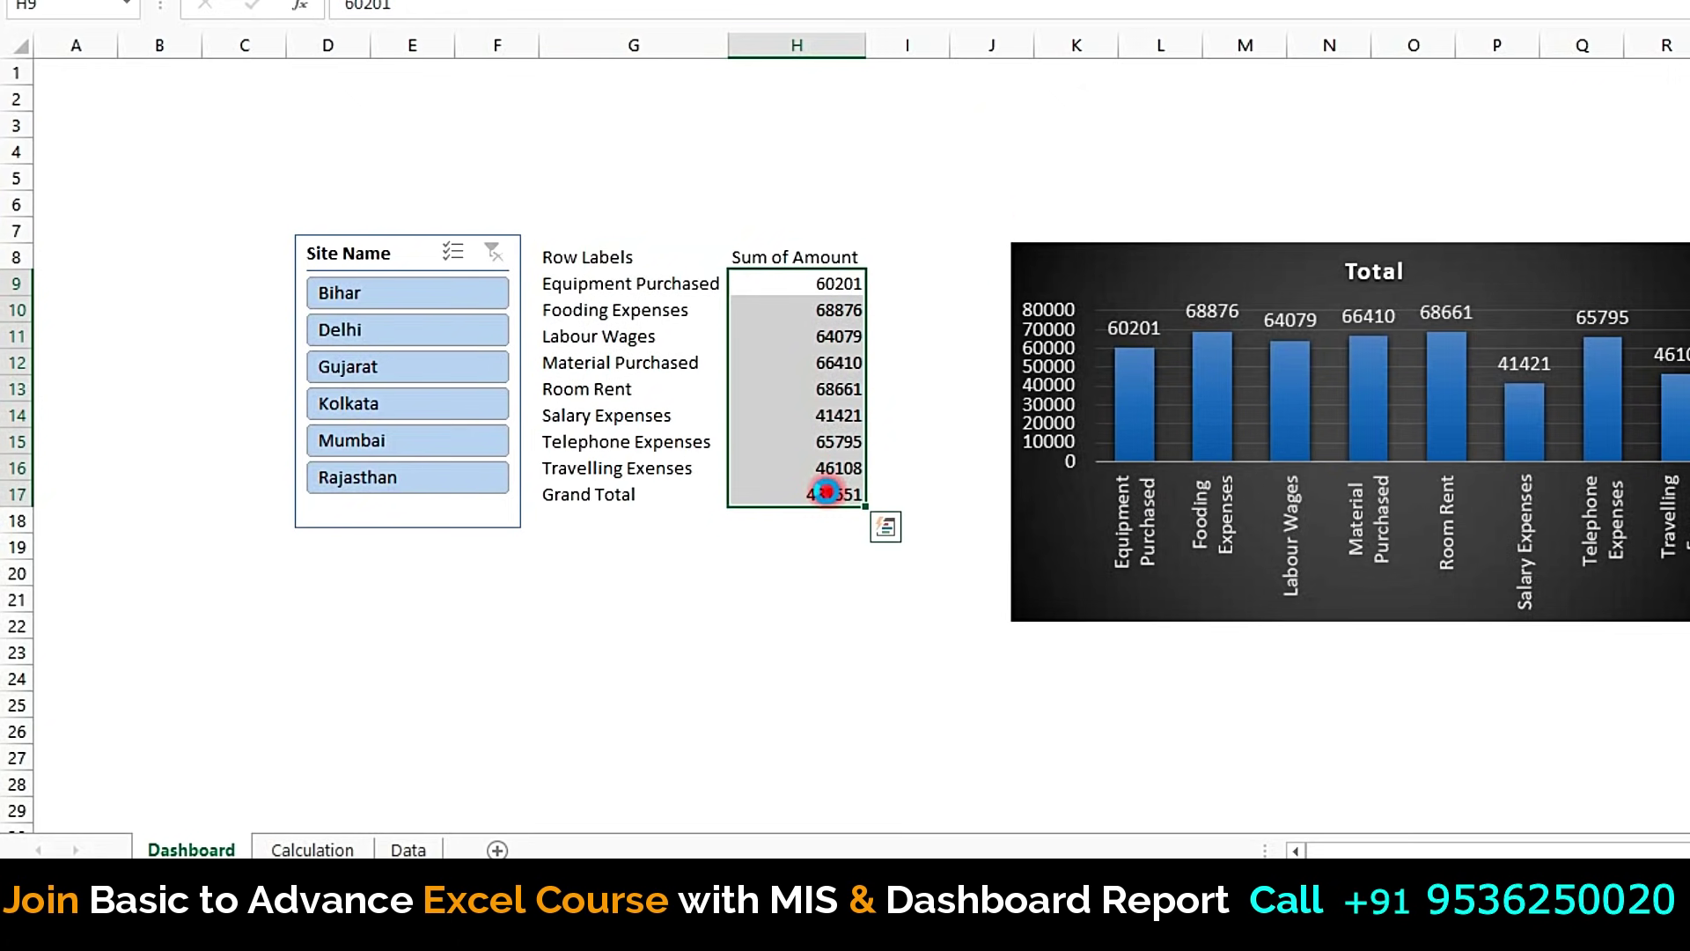
{"action": "key", "text": "Delete"}
{"action": "left_click_drag", "start_coordinate": [417, 240], "coordinate": [270, 266]}
{"action": "left_click_drag", "start_coordinate": [559, 257], "coordinate": [770, 498]}
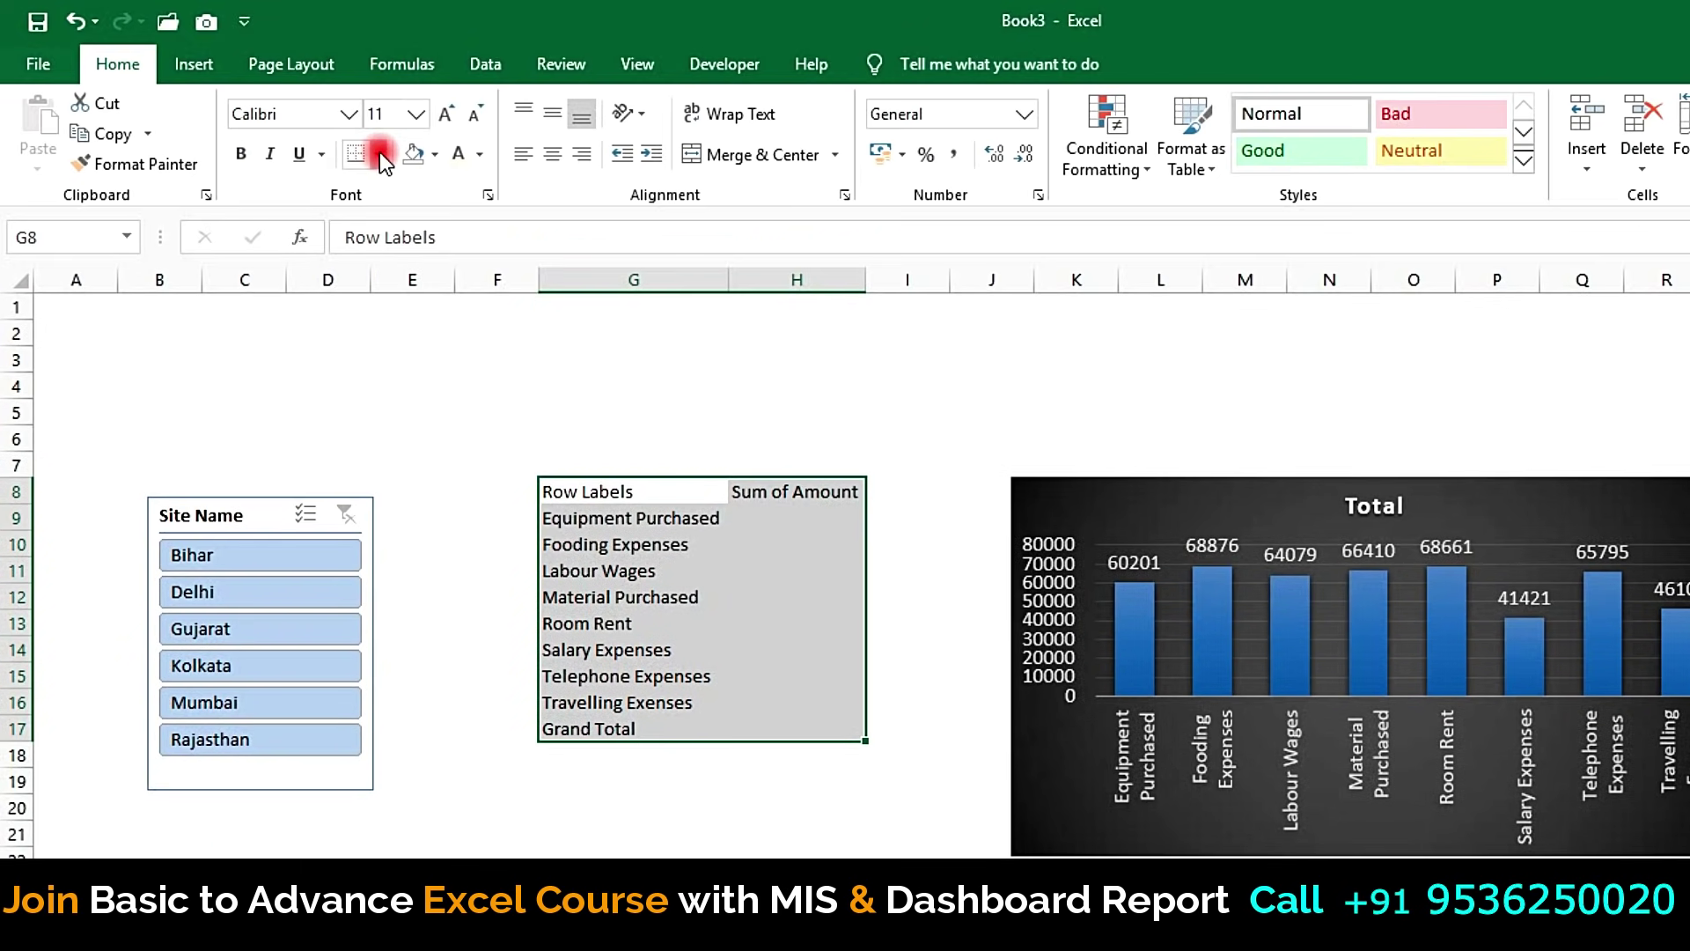
{"action": "left_click", "coordinate": [379, 152]}
Step: Give the table All Borders and make header row G8:H8 black with white text
{"action": "left_click", "coordinate": [403, 299]}
{"action": "left_click", "coordinate": [936, 472]}
{"action": "left_click_drag", "start_coordinate": [678, 486], "coordinate": [738, 486]}
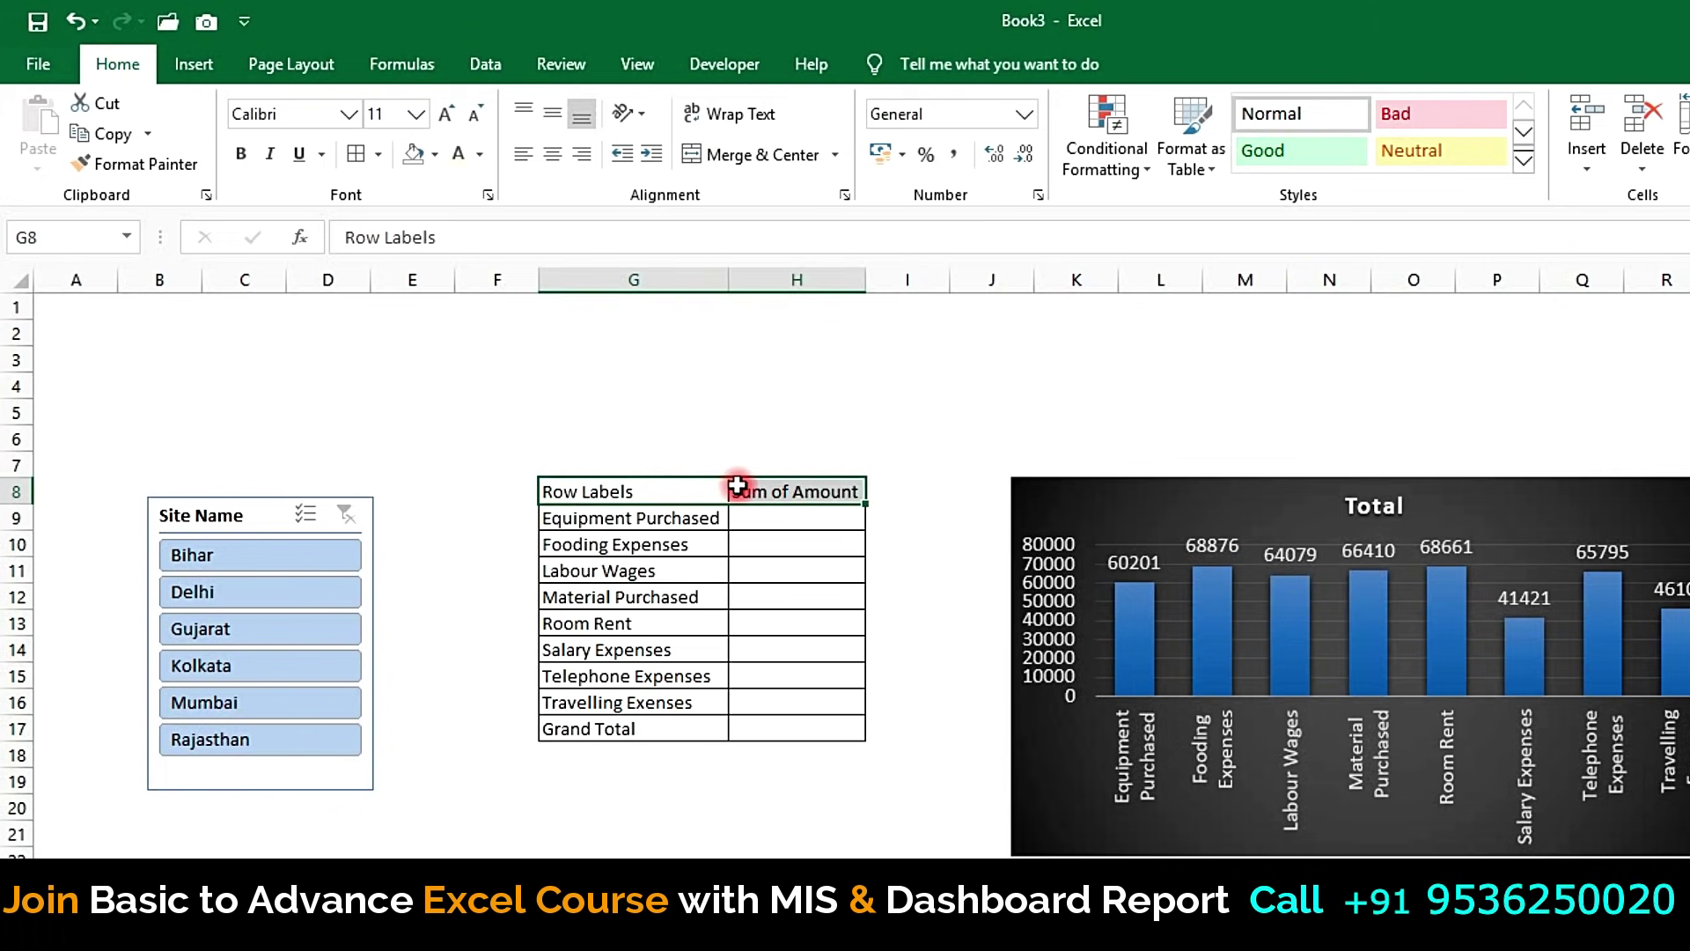
{"action": "left_click", "coordinate": [434, 154]}
{"action": "left_click", "coordinate": [435, 235]}
{"action": "left_click", "coordinate": [459, 157]}
{"action": "left_click", "coordinate": [768, 462]}
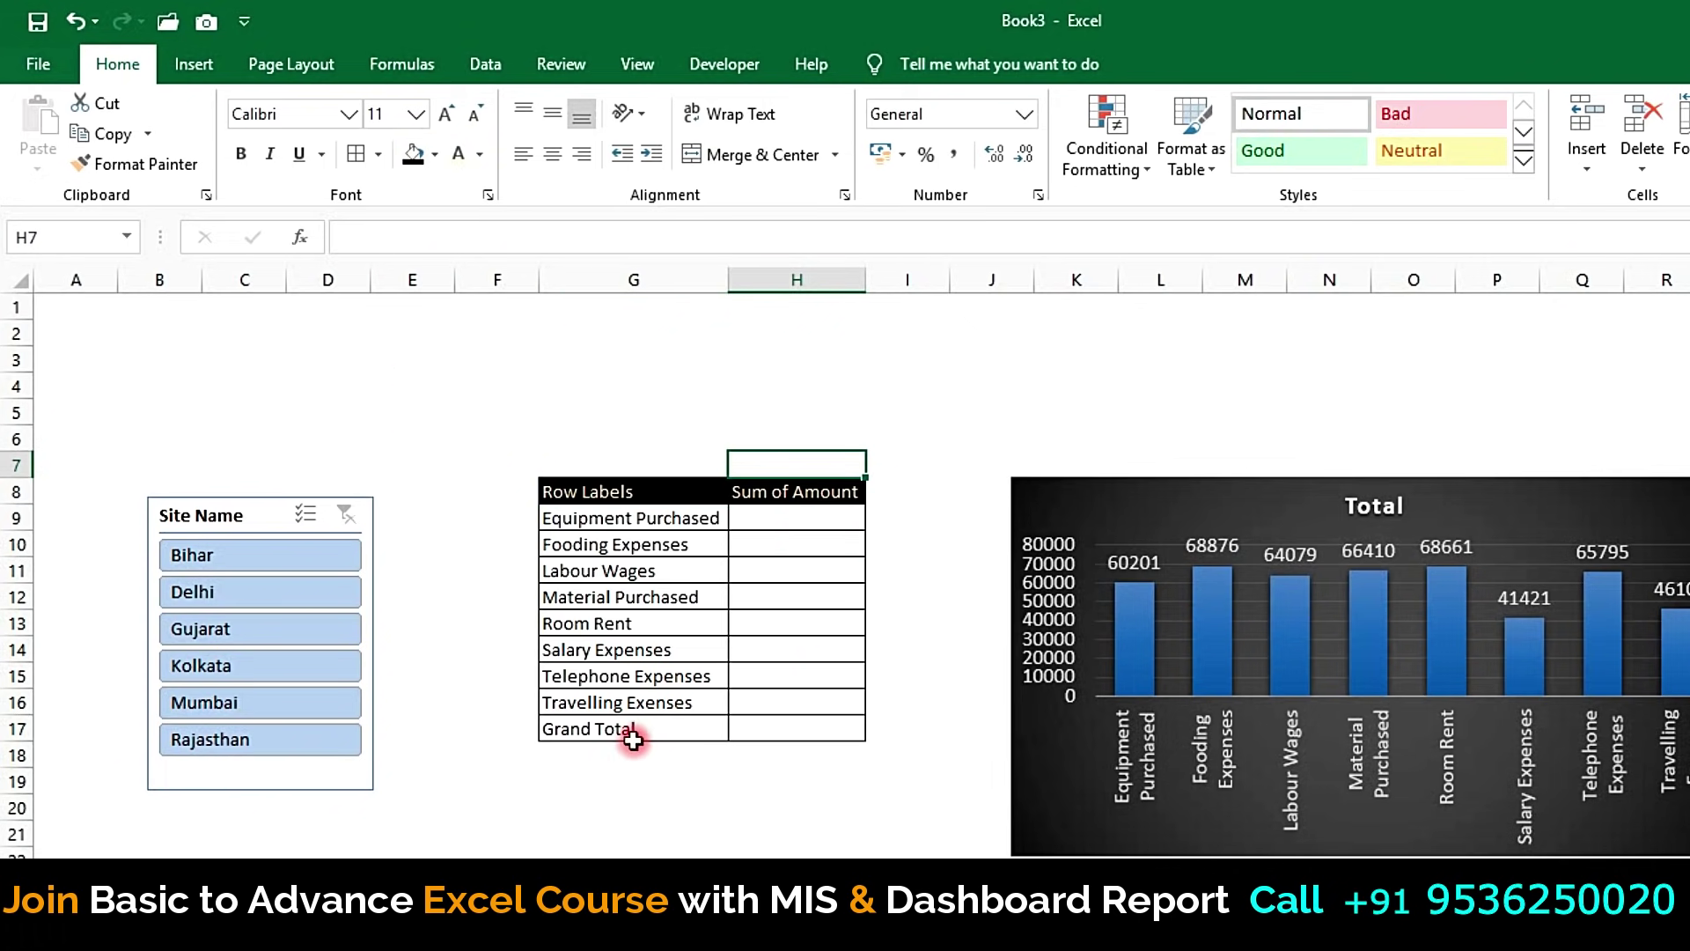
Step: Make the Grand Total row G17:H17 black with white text and move the slicer right and down
{"action": "left_click_drag", "start_coordinate": [633, 740], "coordinate": [744, 722]}
{"action": "left_click", "coordinate": [410, 155]}
{"action": "left_click", "coordinate": [467, 155]}
{"action": "left_click", "coordinate": [1075, 359]}
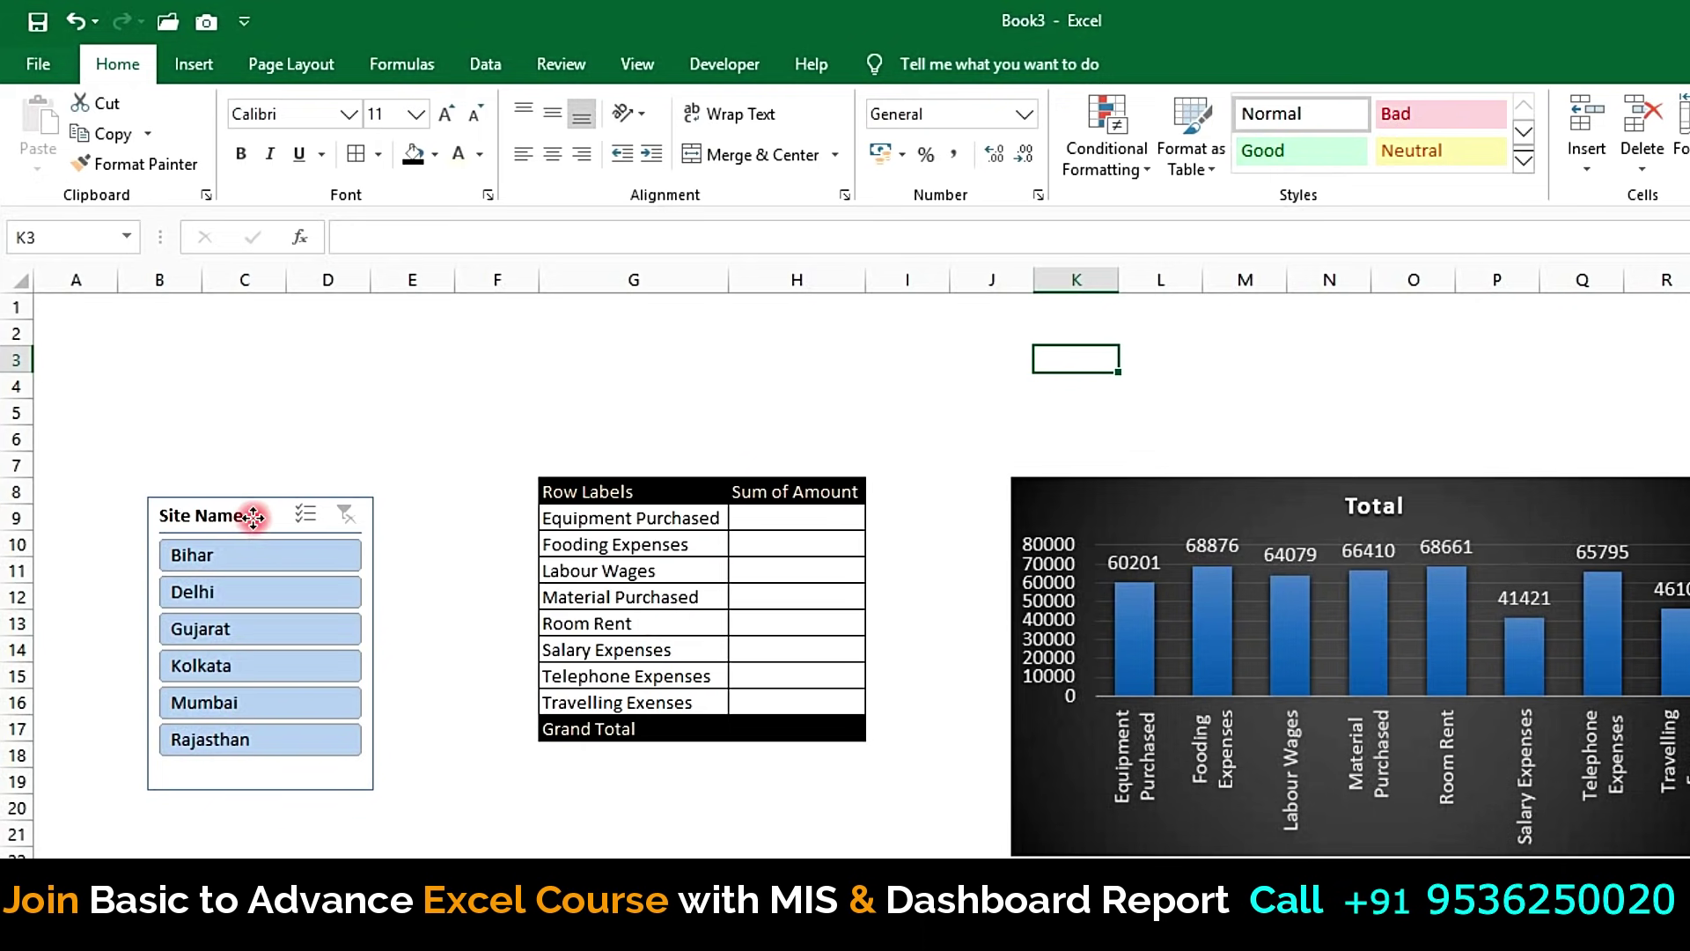
{"action": "left_click_drag", "start_coordinate": [254, 521], "coordinate": [391, 581]}
{"action": "left_click", "coordinate": [907, 386]}
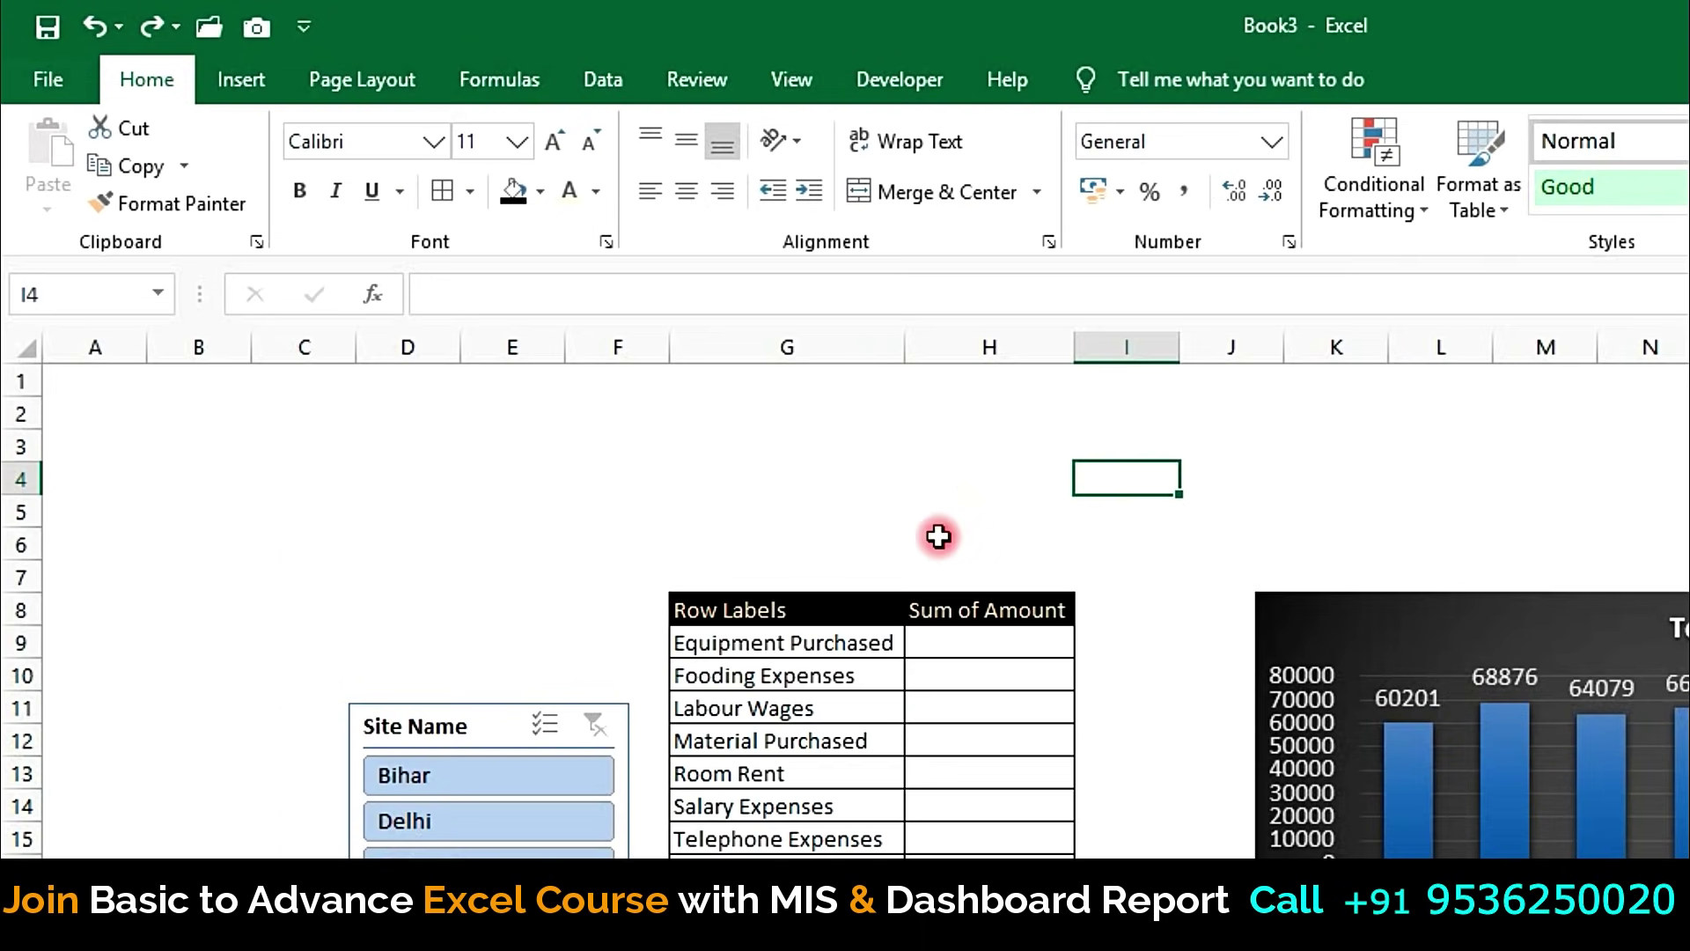
{"action": "left_click", "coordinate": [280, 75]}
Step: Draw a Top Corners Rounded rectangle left of the table, arch its top, and style it yellow
{"action": "left_click", "coordinate": [525, 132]}
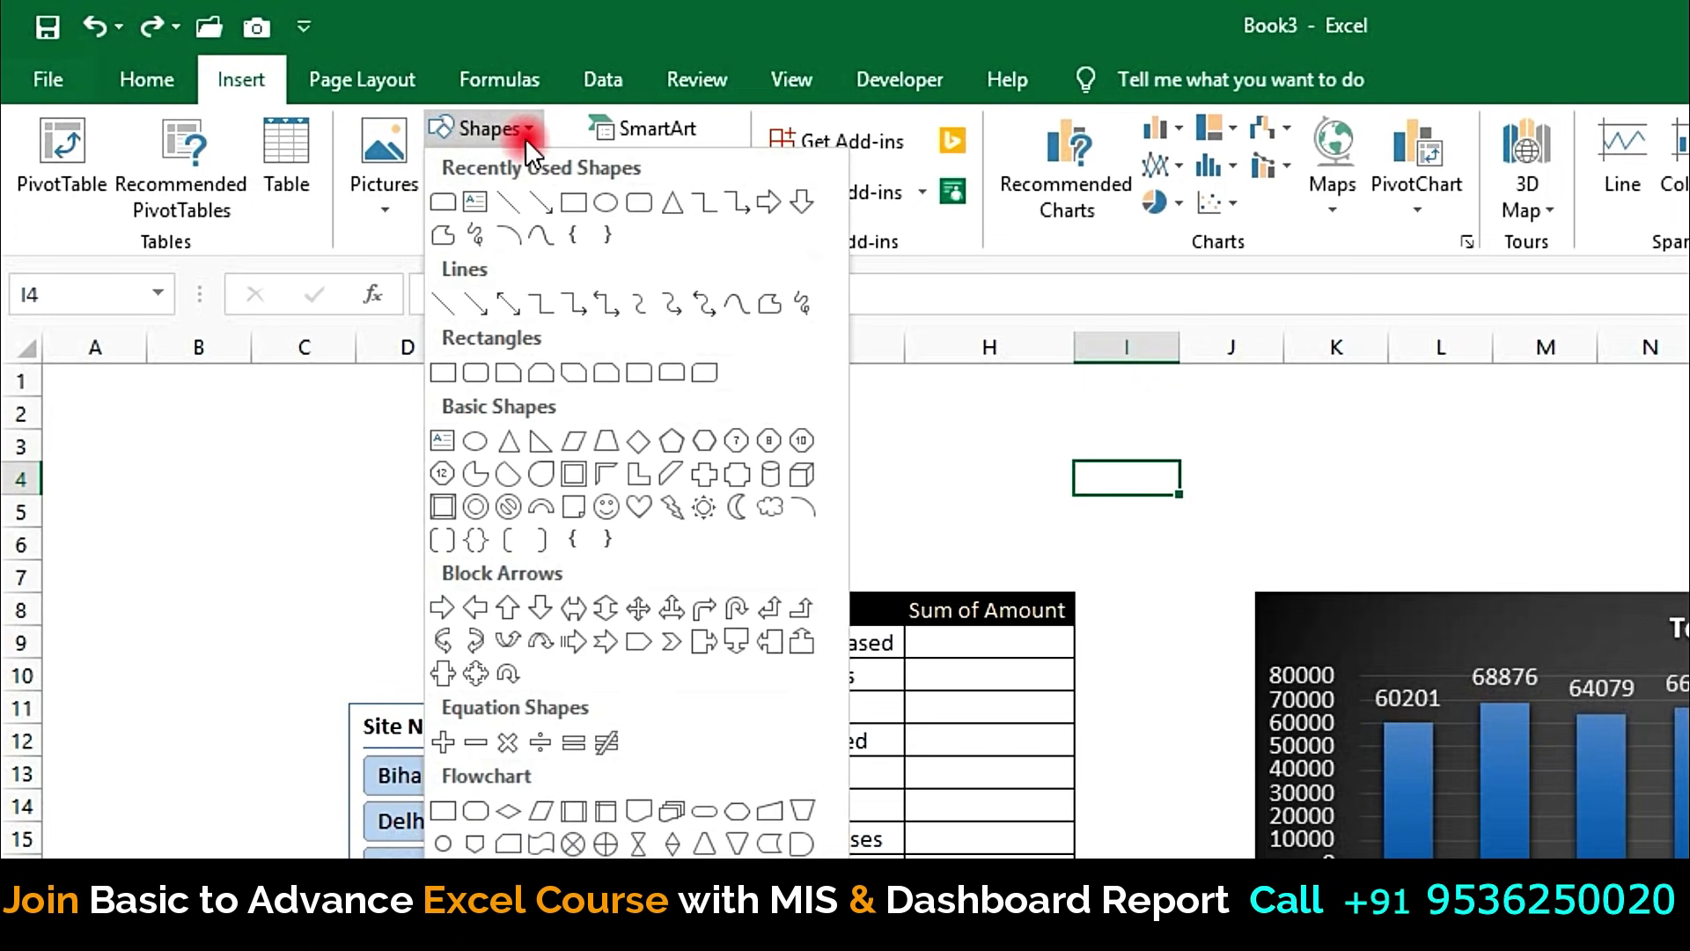
{"action": "left_click", "coordinate": [453, 199]}
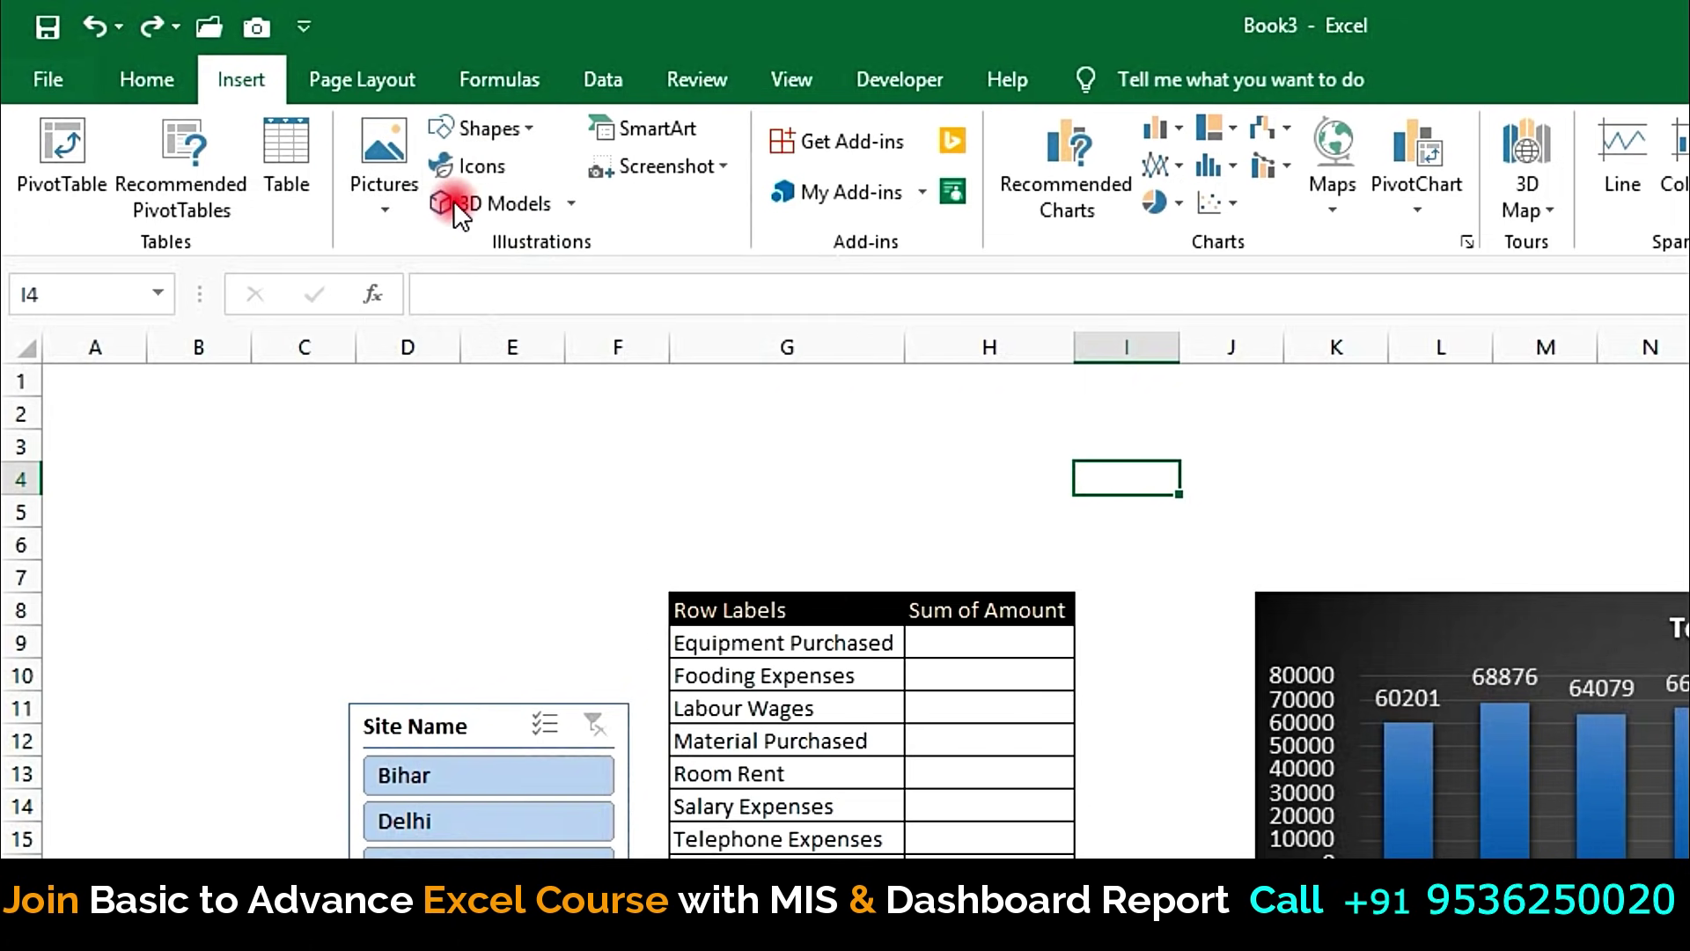
{"action": "left_click_drag", "start_coordinate": [372, 556], "coordinate": [660, 744]}
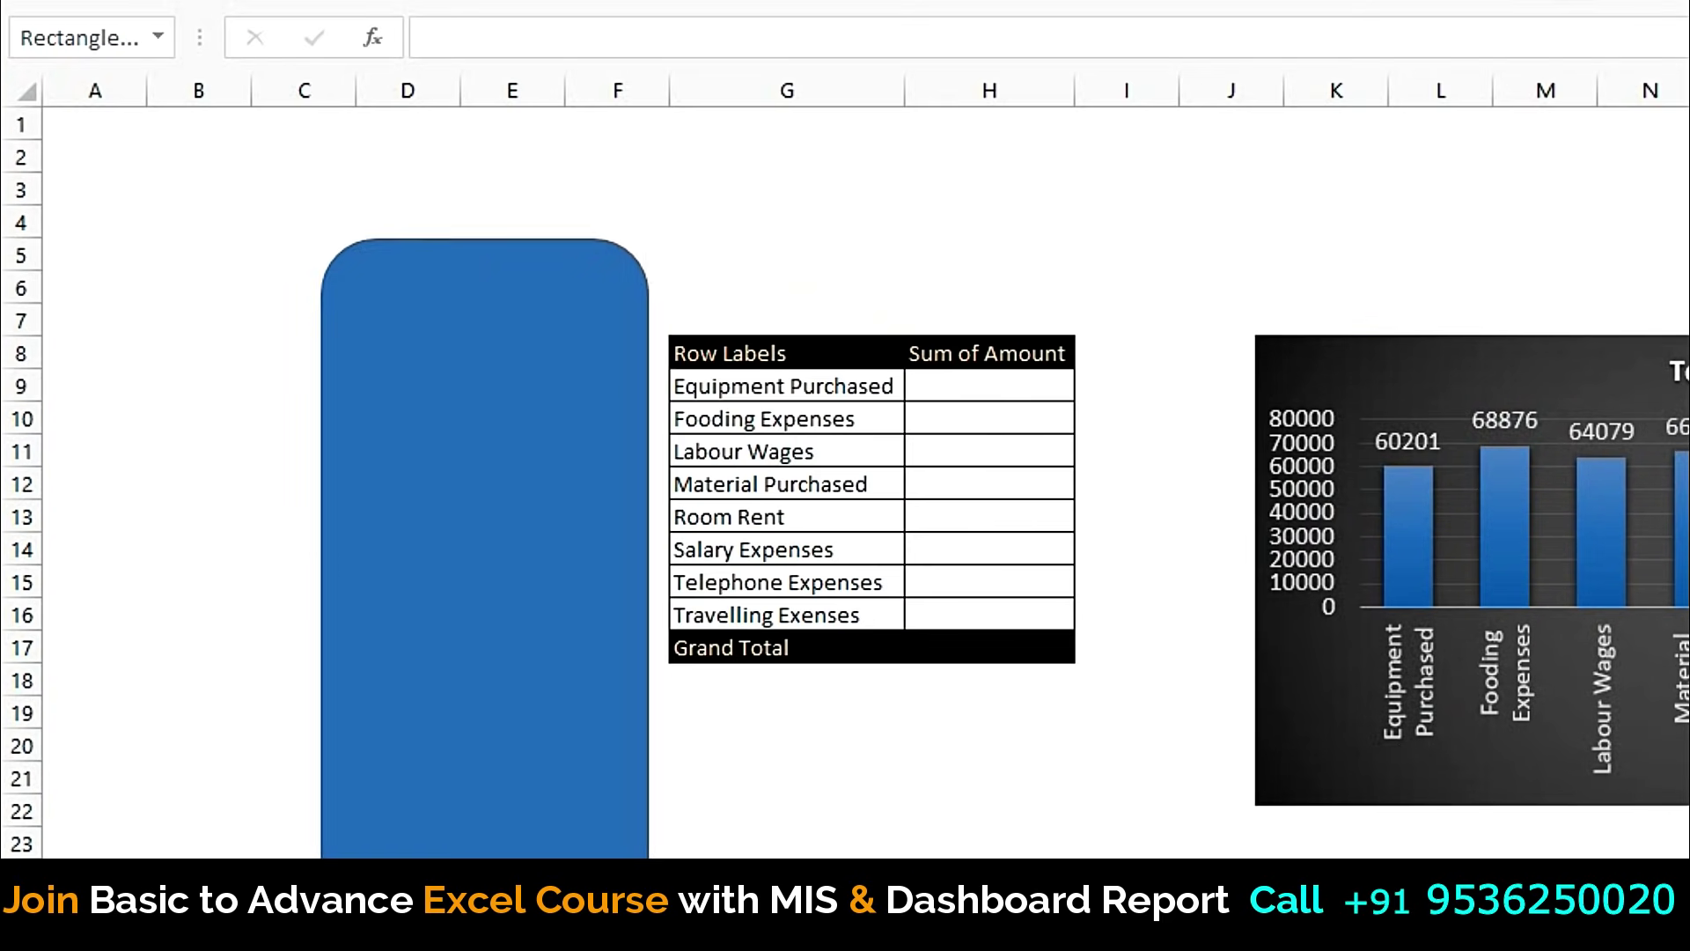
{"action": "left_click_drag", "start_coordinate": [585, 244], "coordinate": [484, 244]}
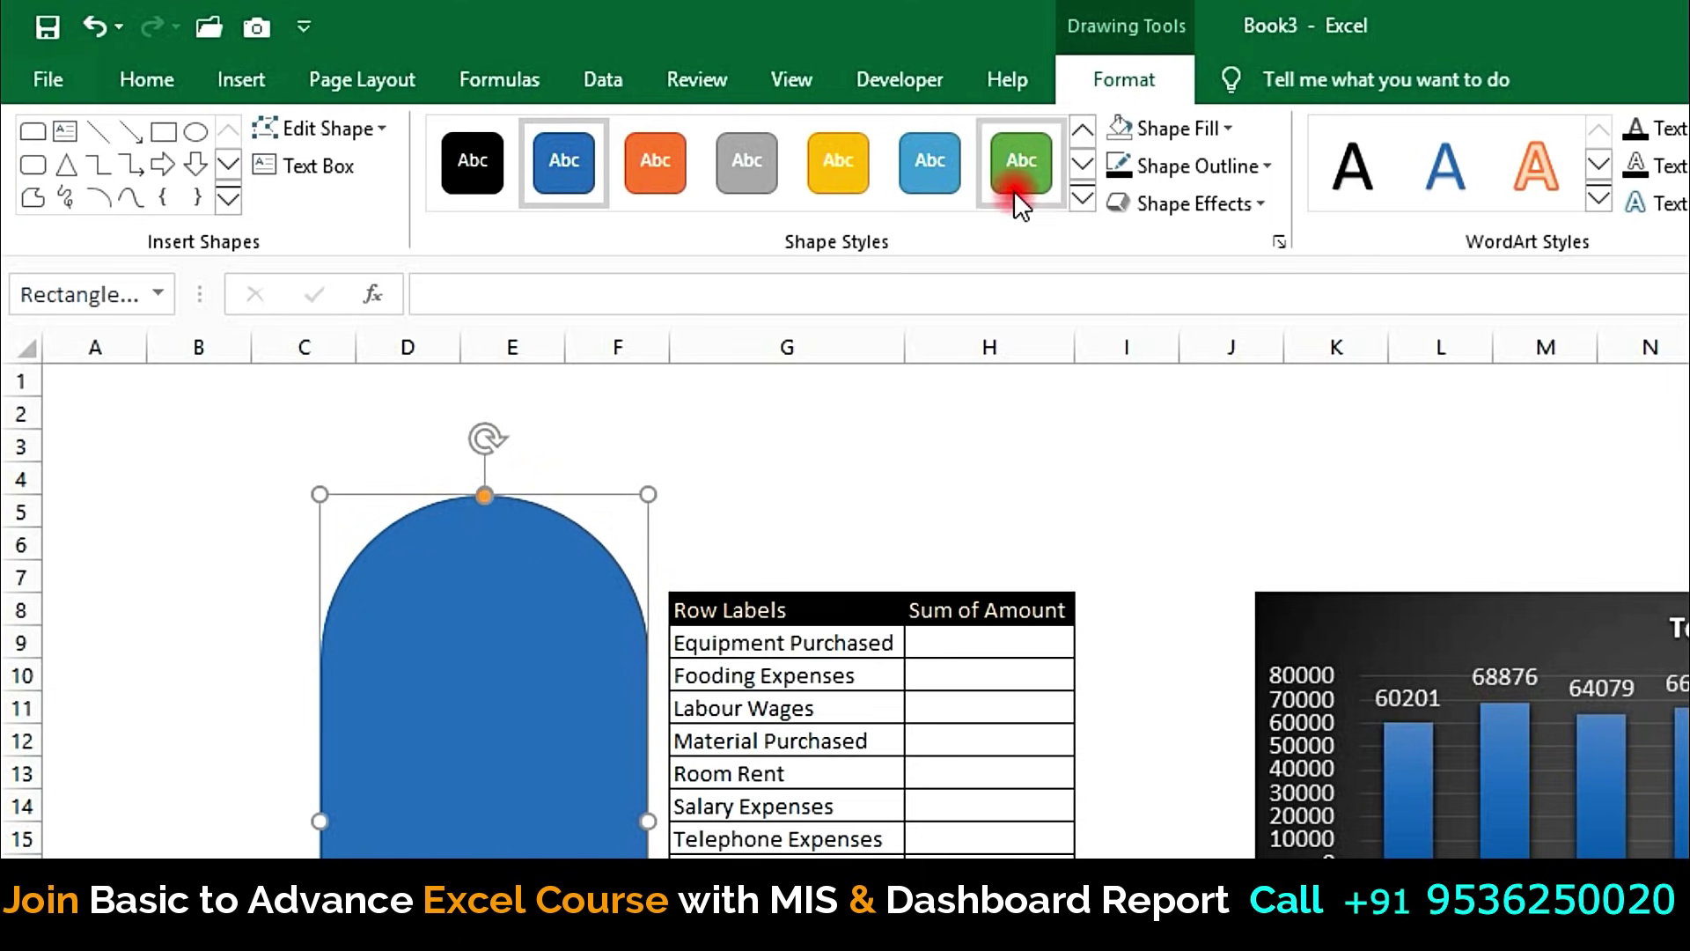
{"action": "left_click", "coordinate": [854, 163]}
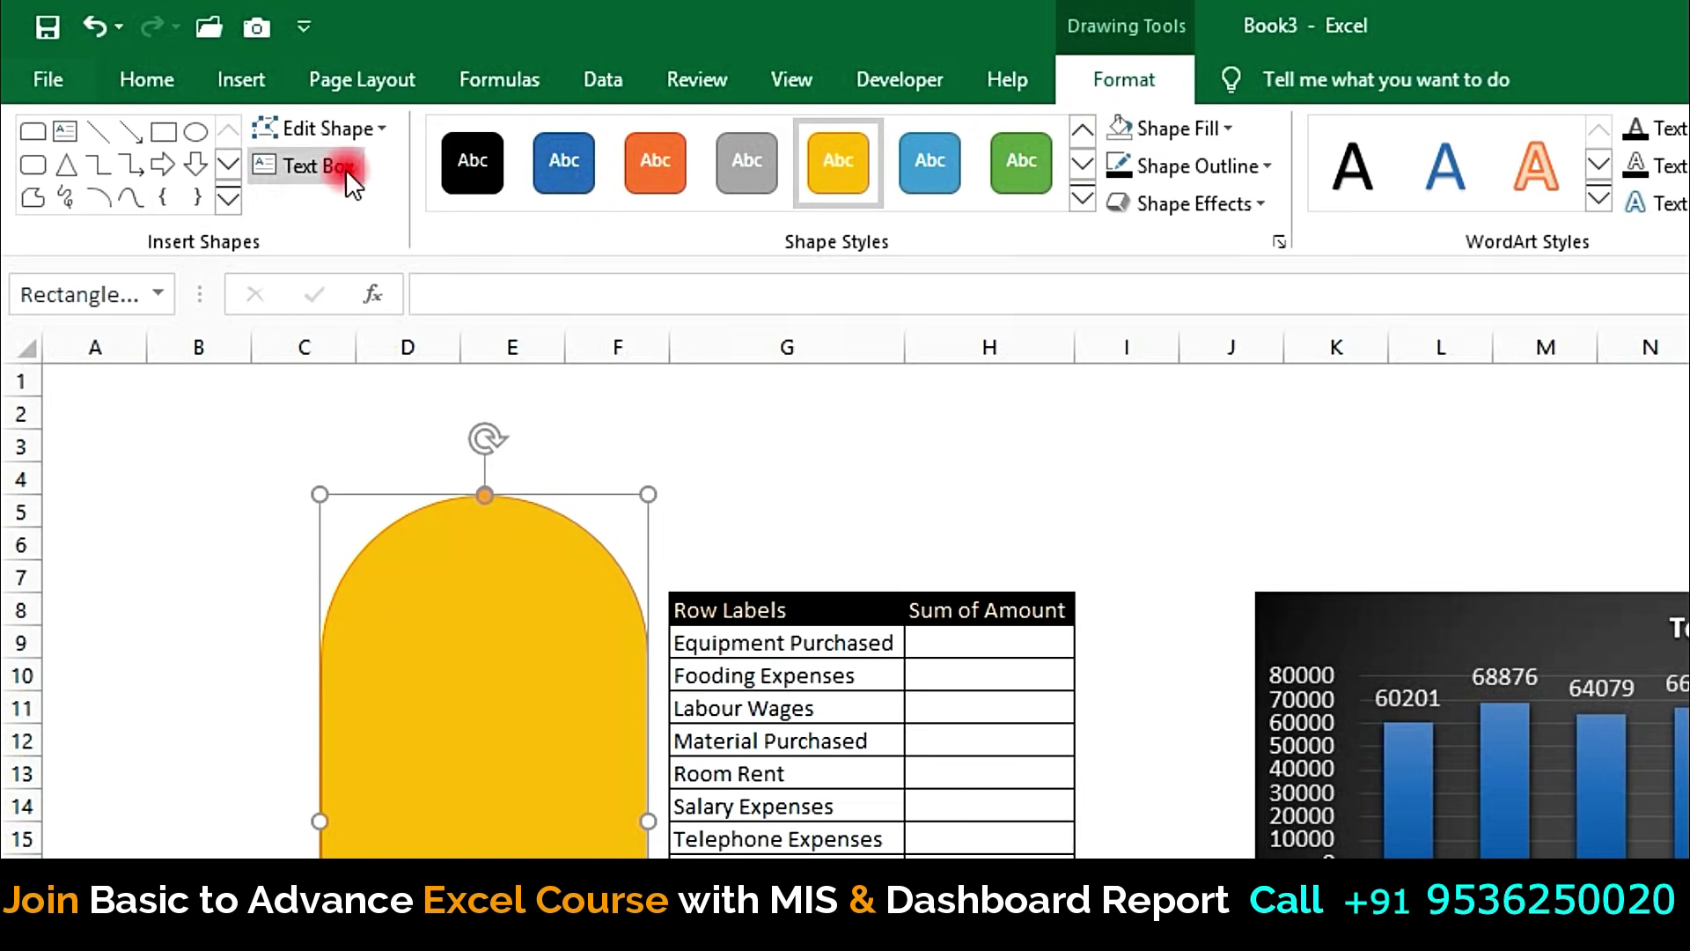
Step: Try black and orange fills on the arch, undo back to yellow, and reposition it slightly
{"action": "left_click", "coordinate": [168, 88]}
{"action": "left_click", "coordinate": [541, 193]}
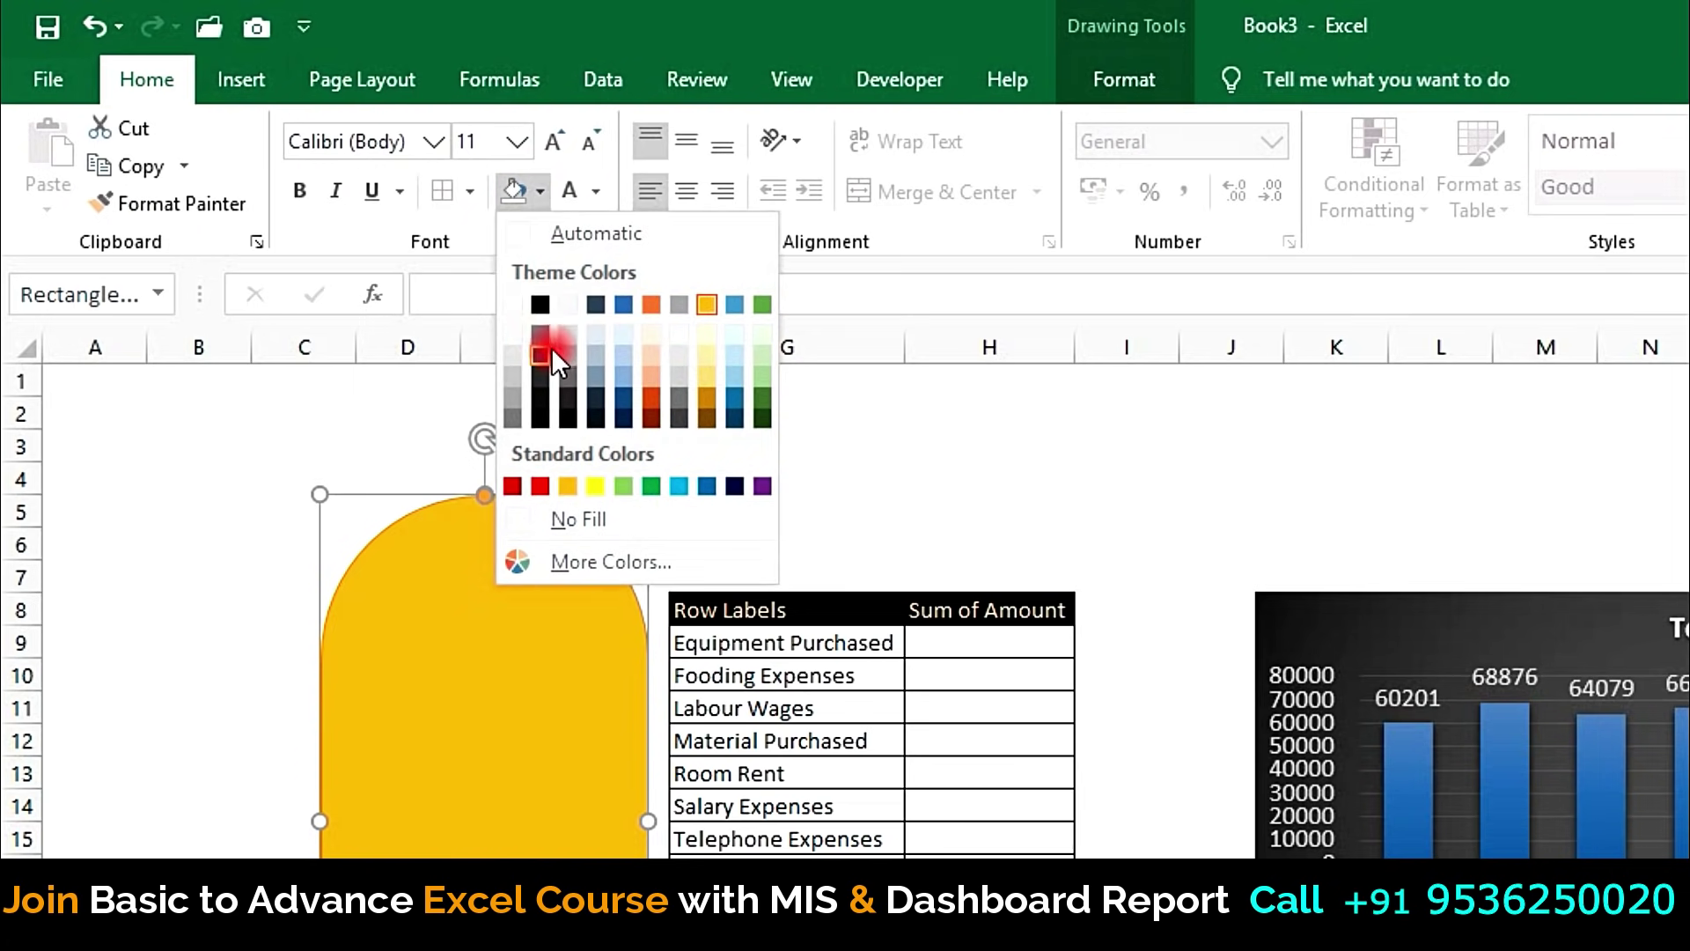
{"action": "left_click", "coordinate": [540, 305]}
{"action": "left_click", "coordinate": [540, 191]}
{"action": "left_click", "coordinate": [664, 388]}
{"action": "left_click", "coordinate": [1062, 472]}
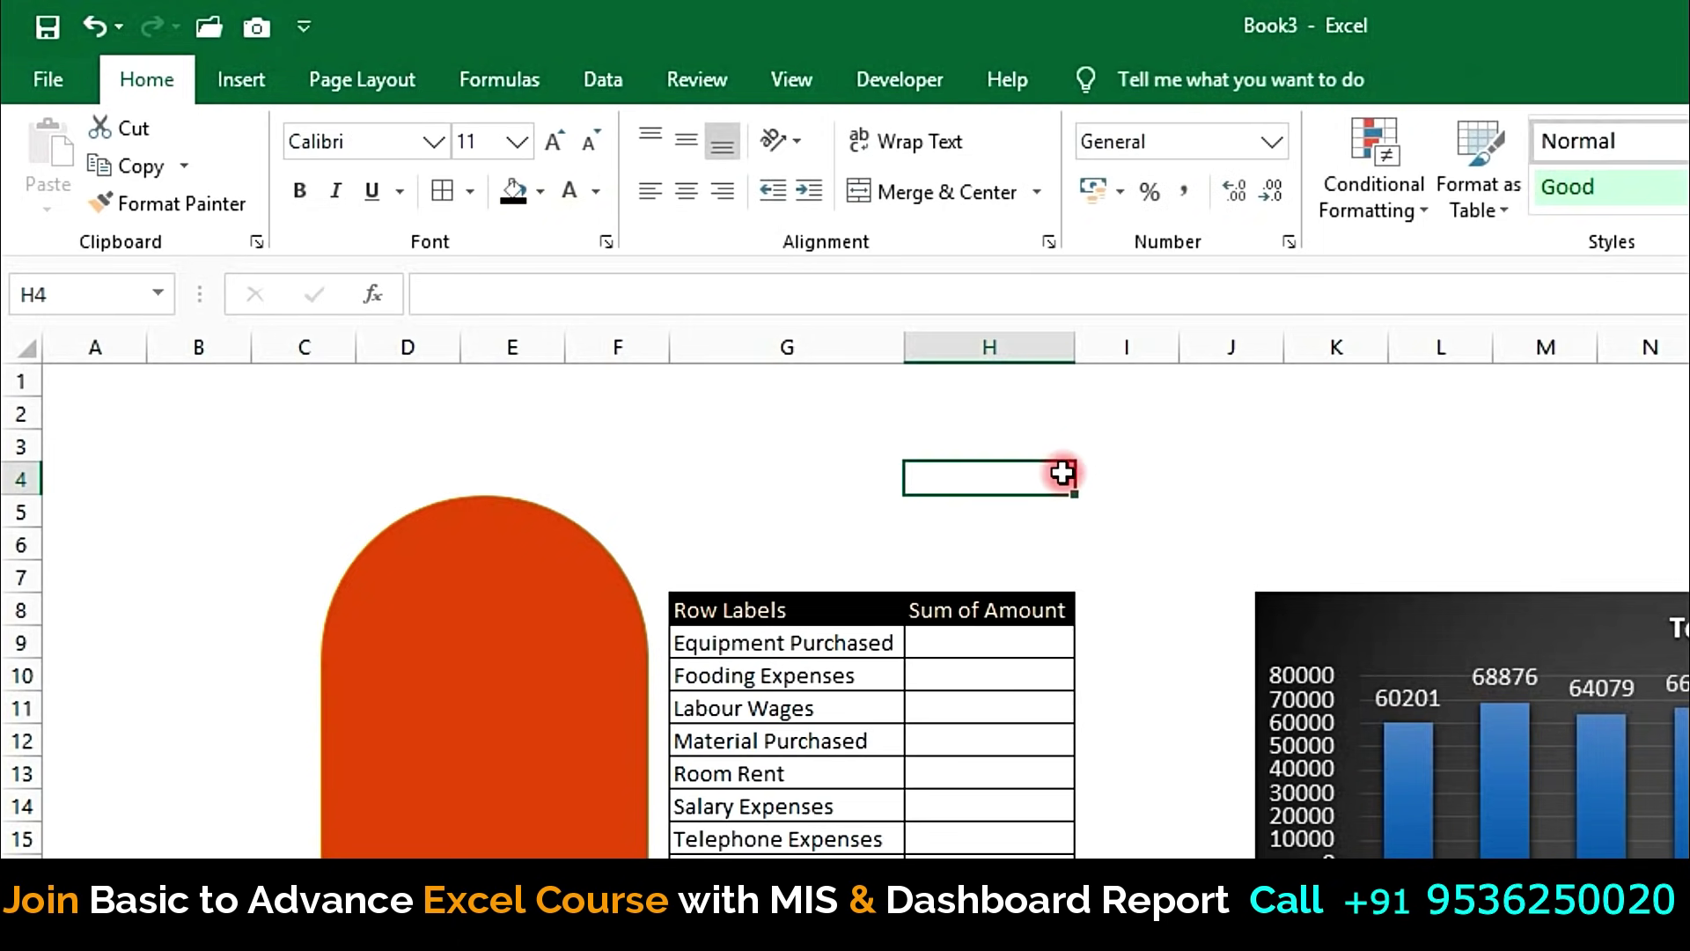
{"action": "key", "text": "ctrl+z"}
{"action": "key", "text": "ctrl+z"}
{"action": "left_click", "coordinate": [1062, 472]}
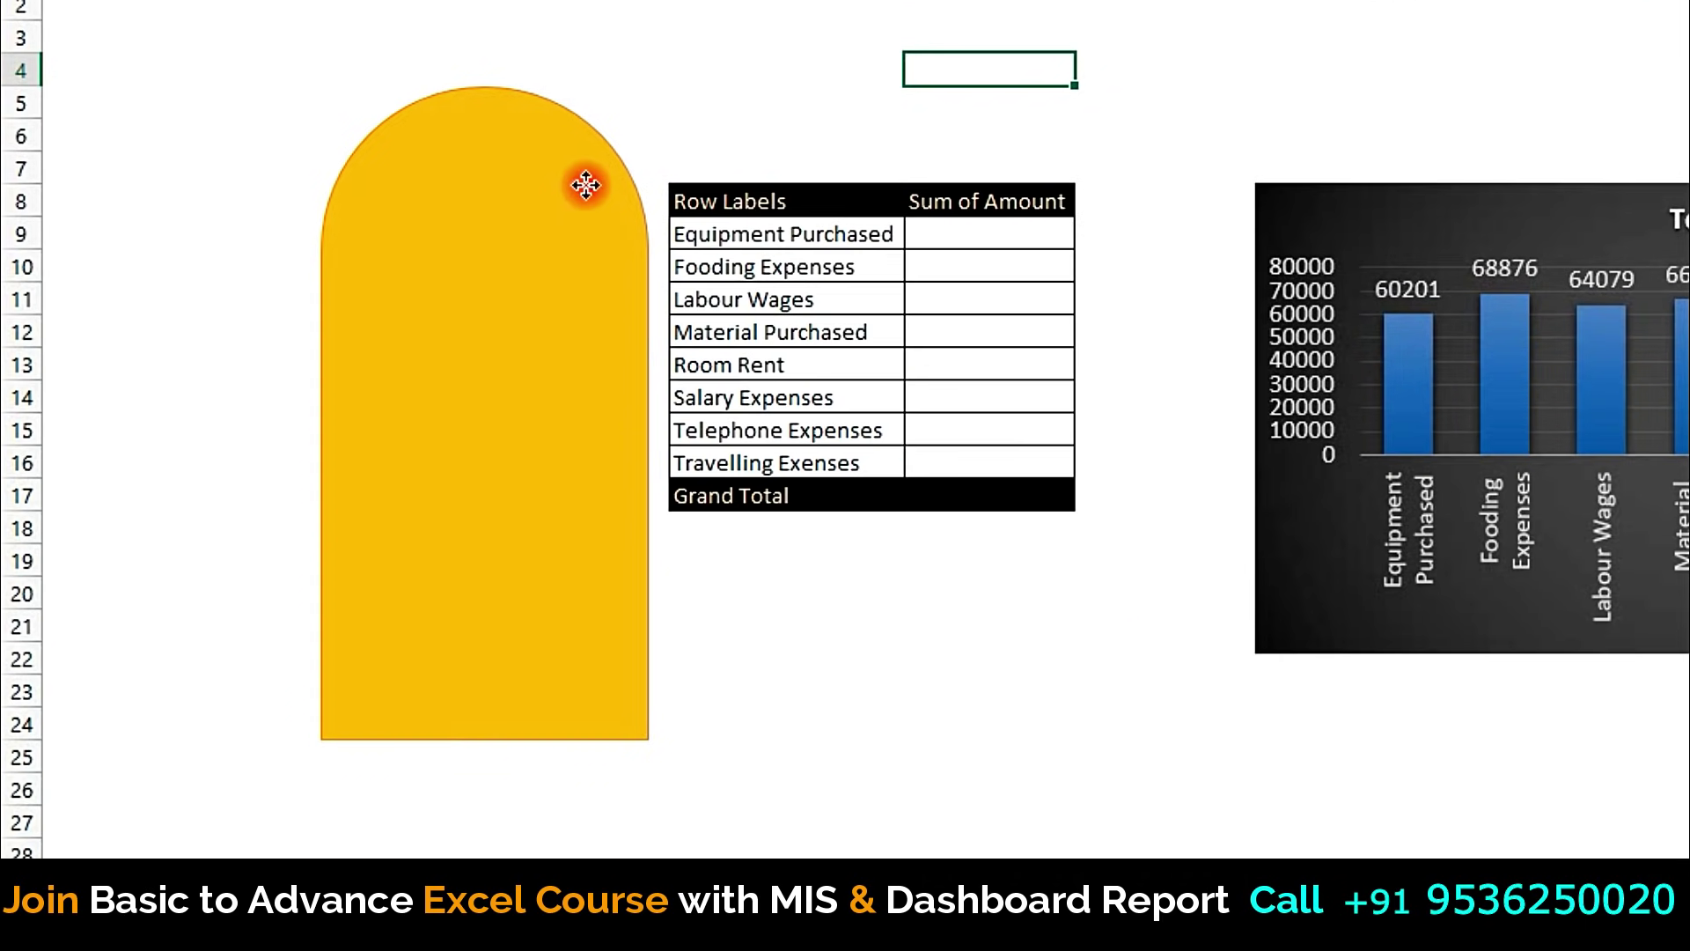
{"action": "mouse_move", "coordinate": [586, 181]}
{"action": "left_mouse_down"}
{"action": "mouse_move", "coordinate": [312, 307]}
{"action": "mouse_move", "coordinate": [490, 229]}
{"action": "mouse_move", "coordinate": [536, 170]}
{"action": "mouse_move", "coordinate": [588, 176]}
{"action": "left_mouse_up"}
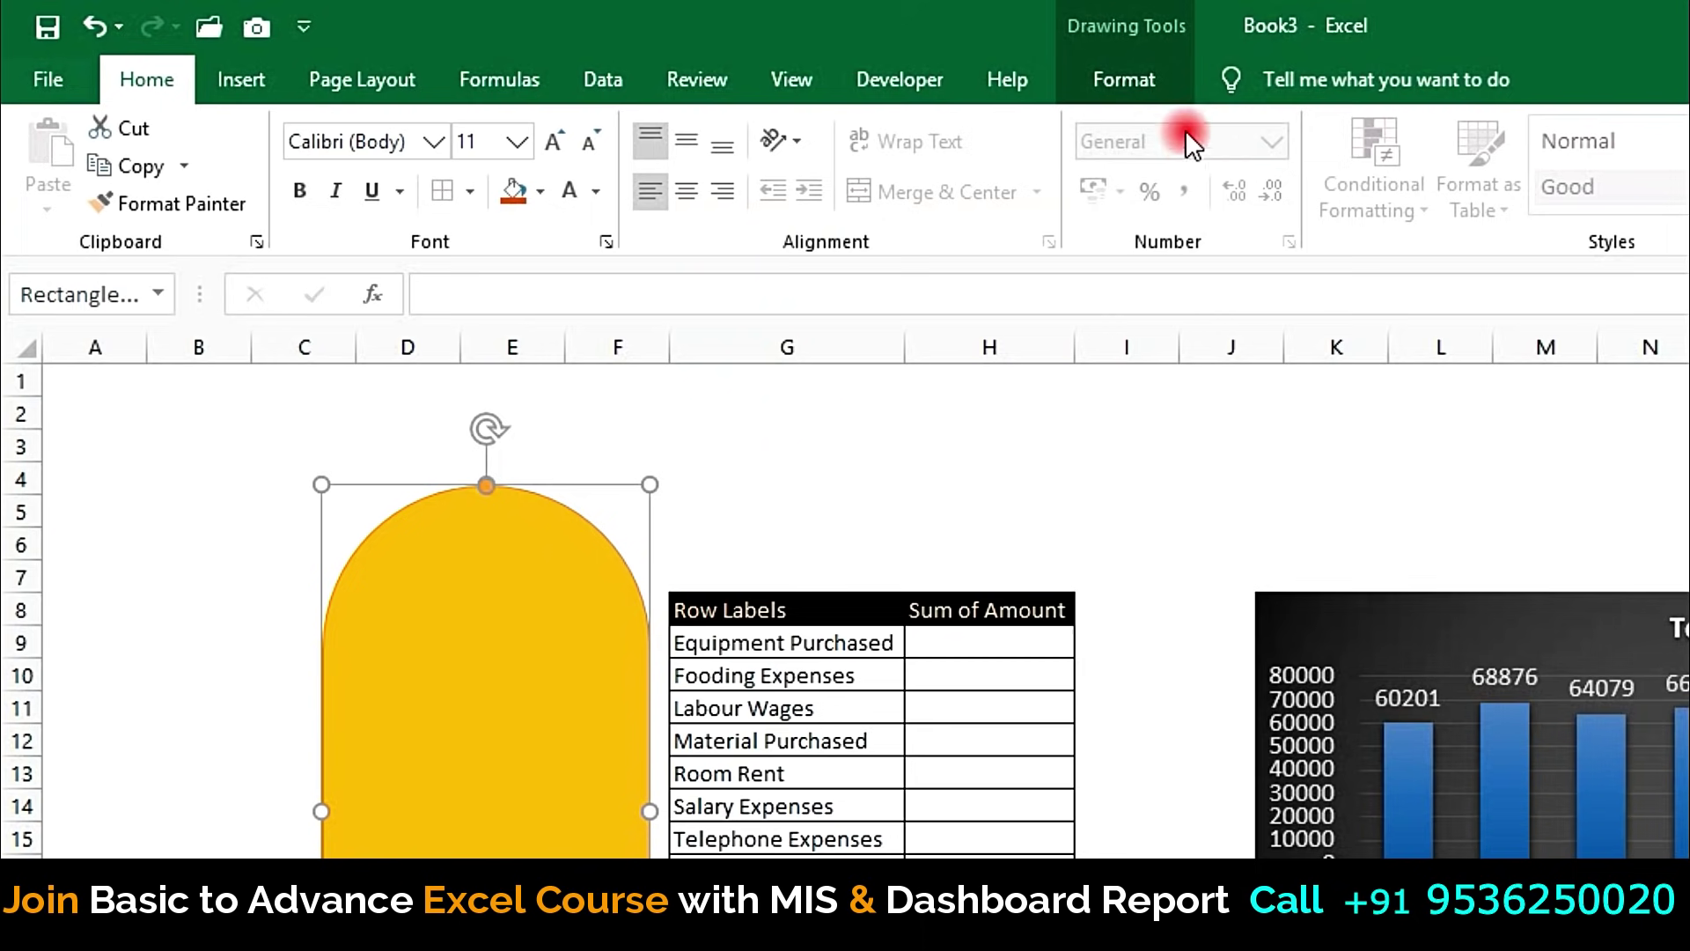
{"action": "left_click", "coordinate": [1153, 80]}
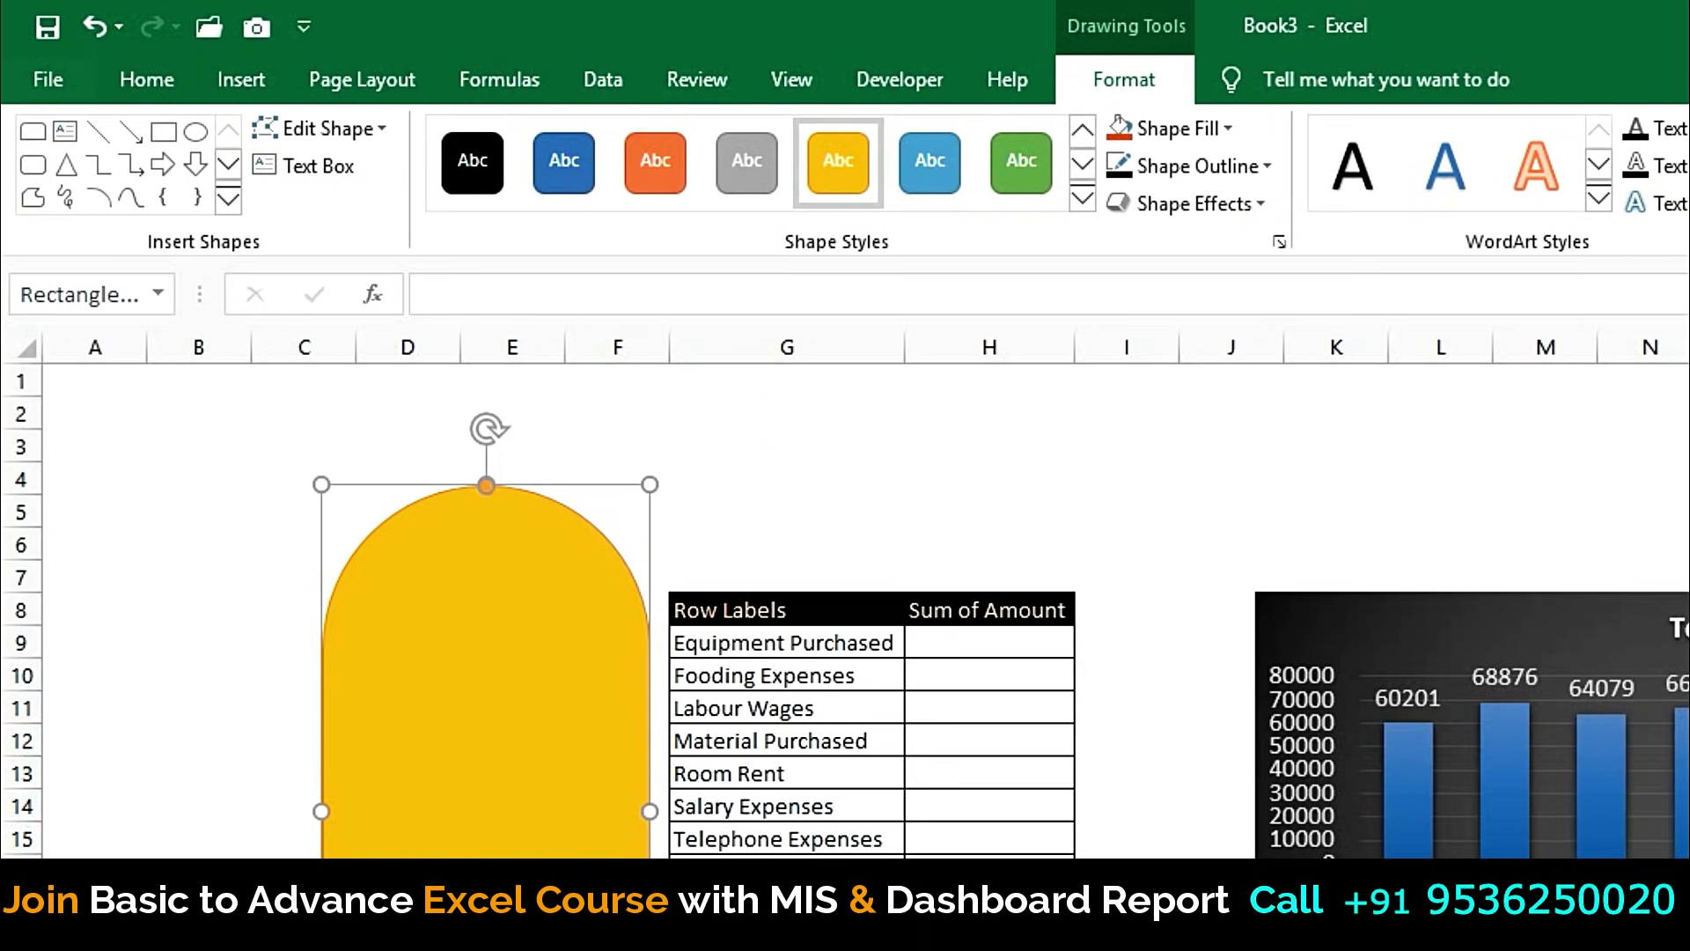
{"action": "left_click", "coordinate": [1565, 172]}
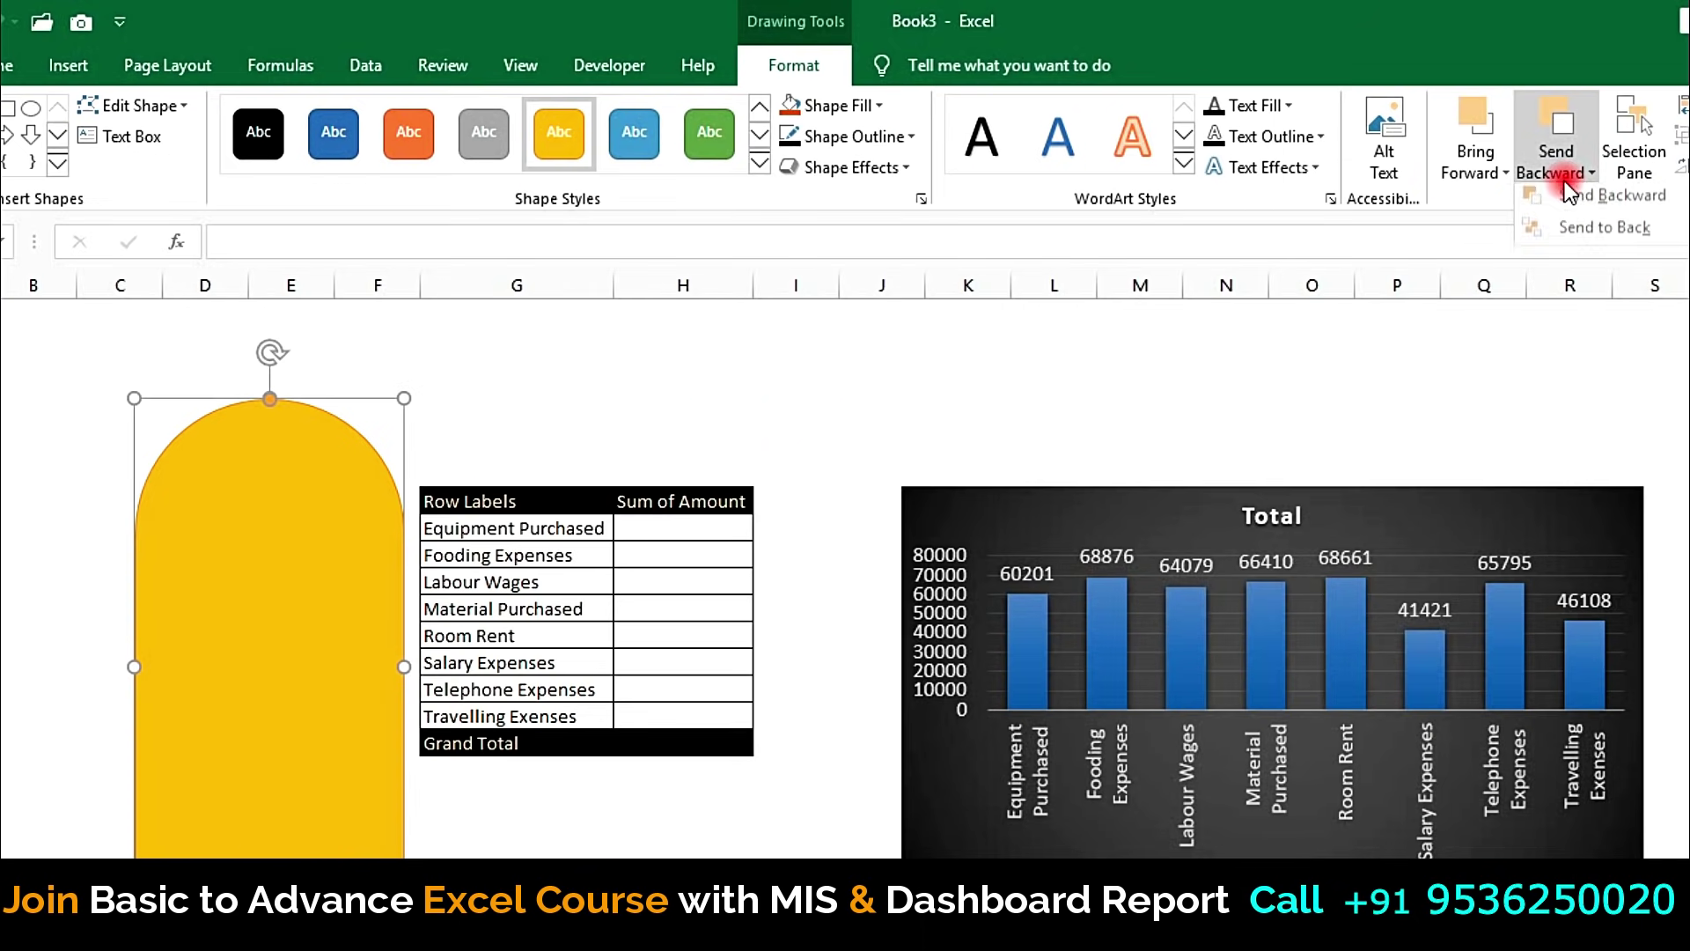
{"action": "left_click", "coordinate": [1594, 234]}
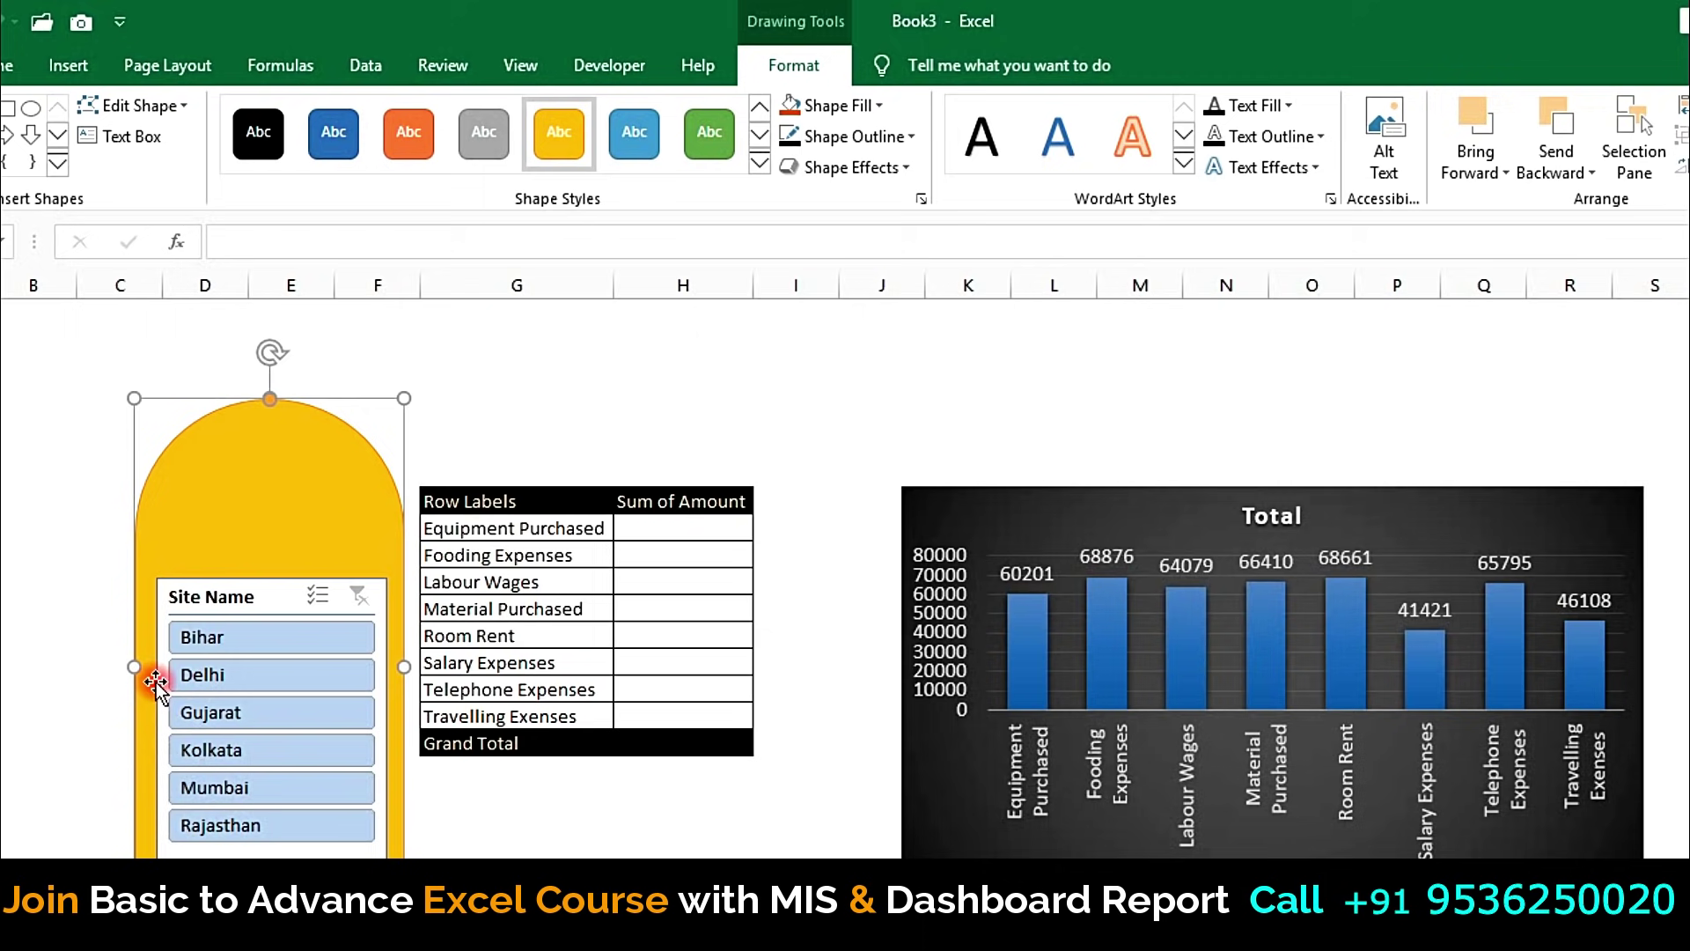
{"action": "left_click_drag", "start_coordinate": [244, 592], "coordinate": [245, 631]}
{"action": "left_click_drag", "start_coordinate": [549, 274], "coordinate": [662, 515]}
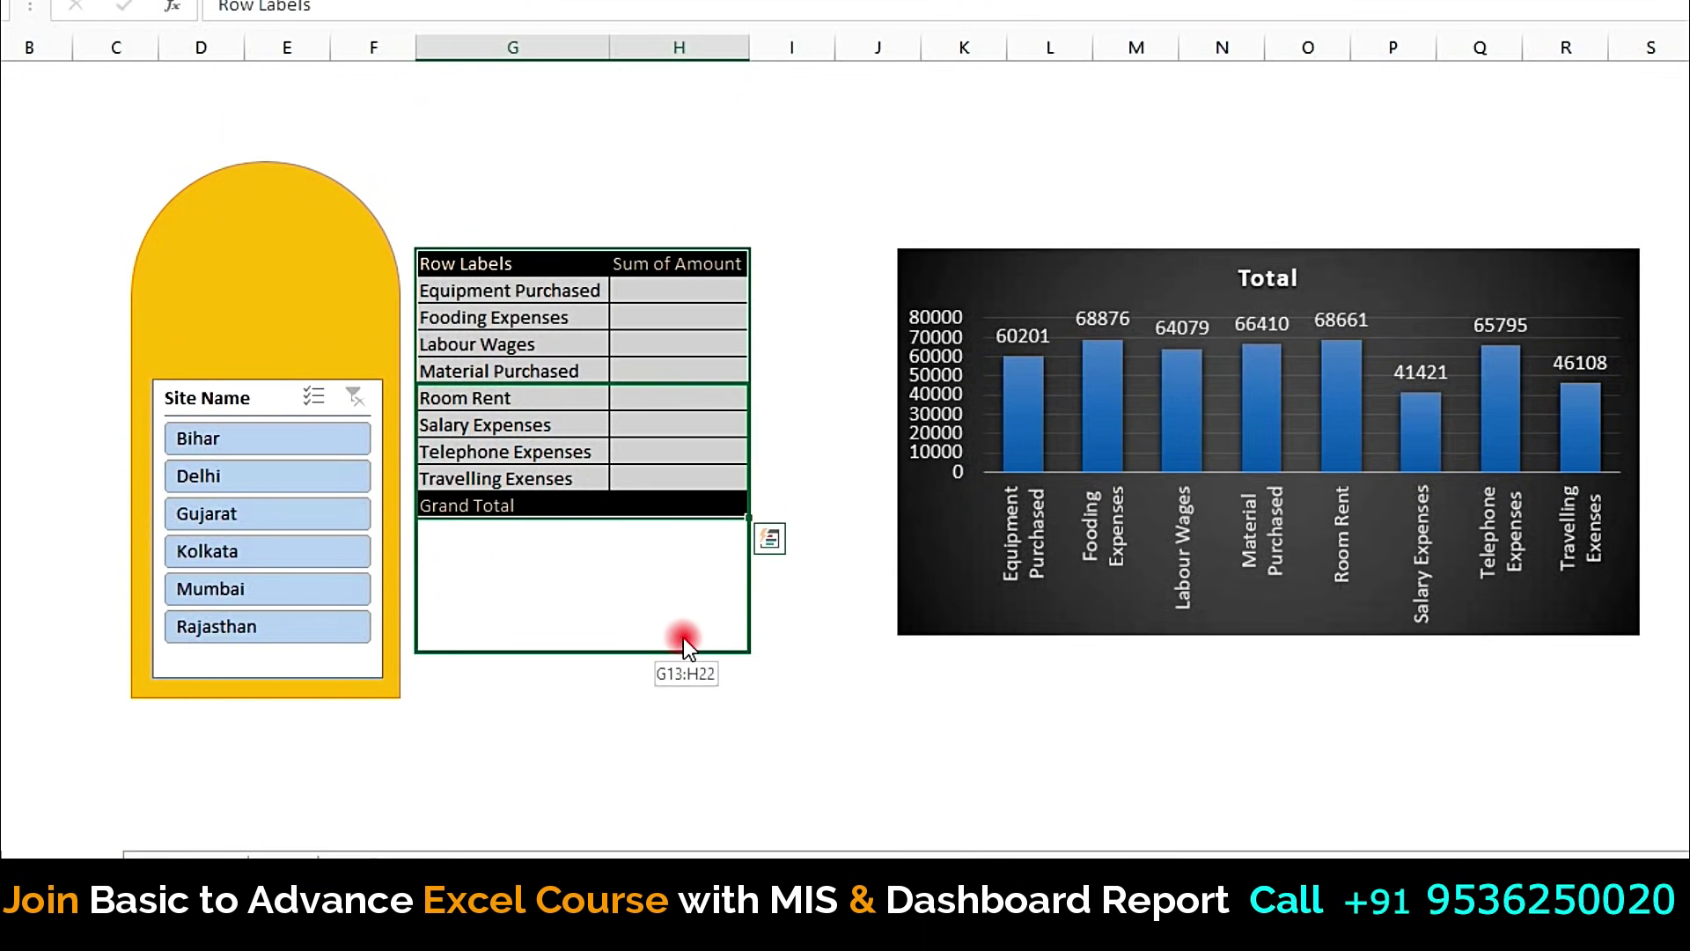
{"action": "left_click_drag", "start_coordinate": [683, 628], "coordinate": [679, 652]}
{"action": "left_click", "coordinate": [698, 315]}
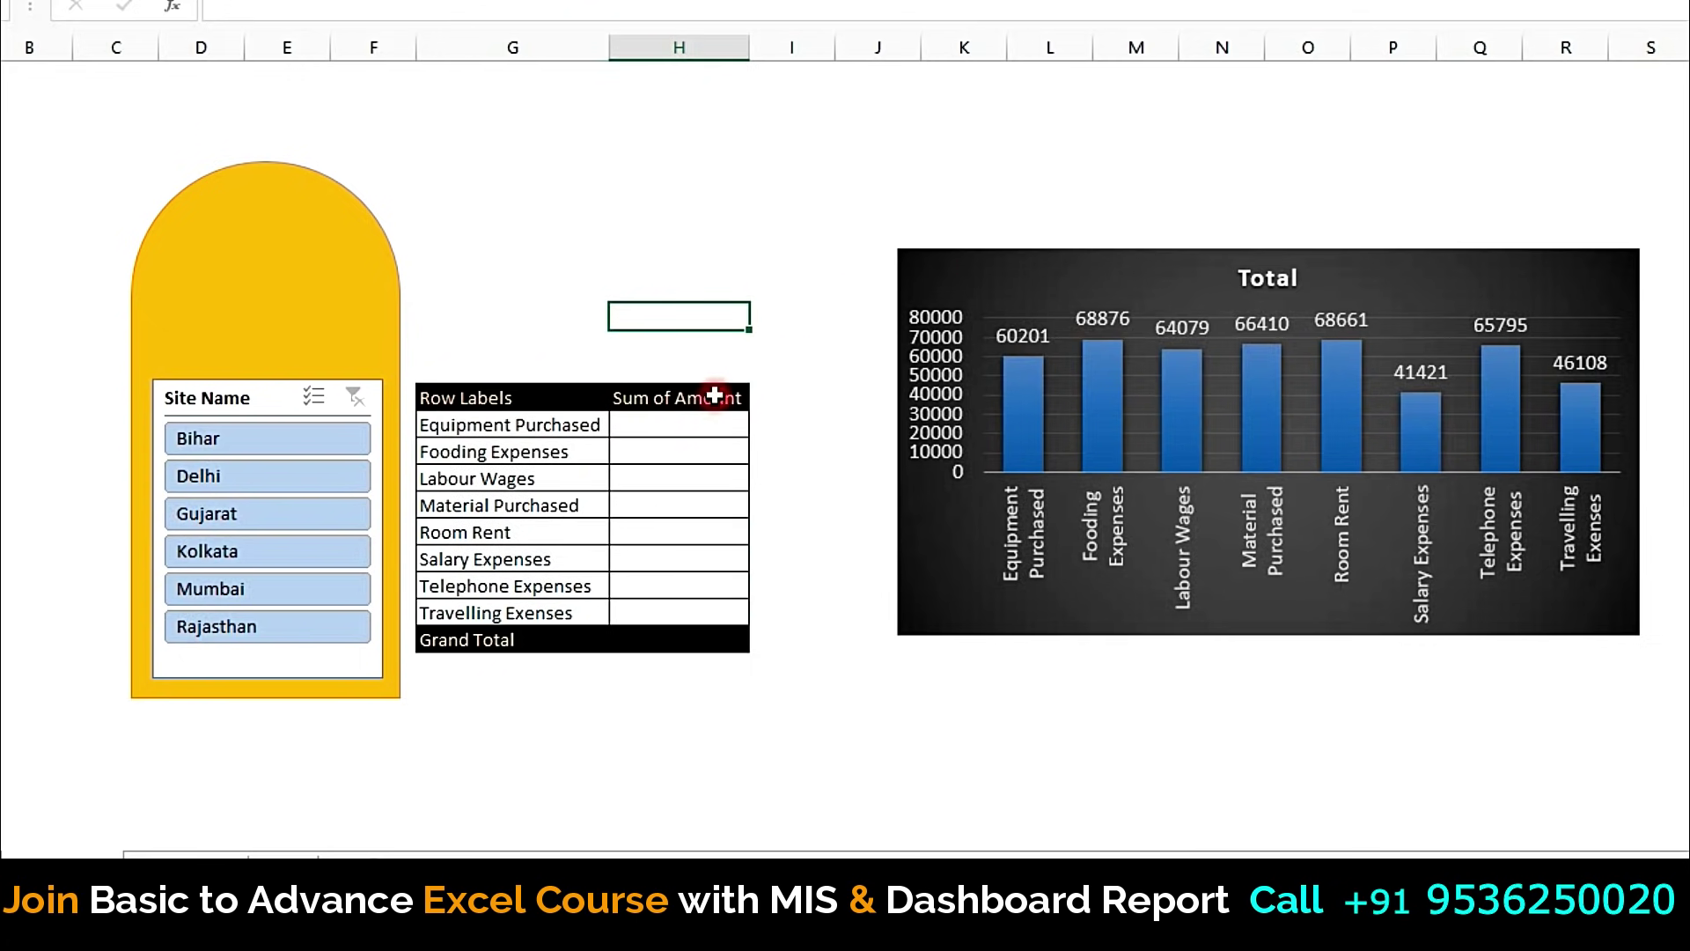
{"action": "left_click_drag", "start_coordinate": [405, 255], "coordinate": [363, 256]}
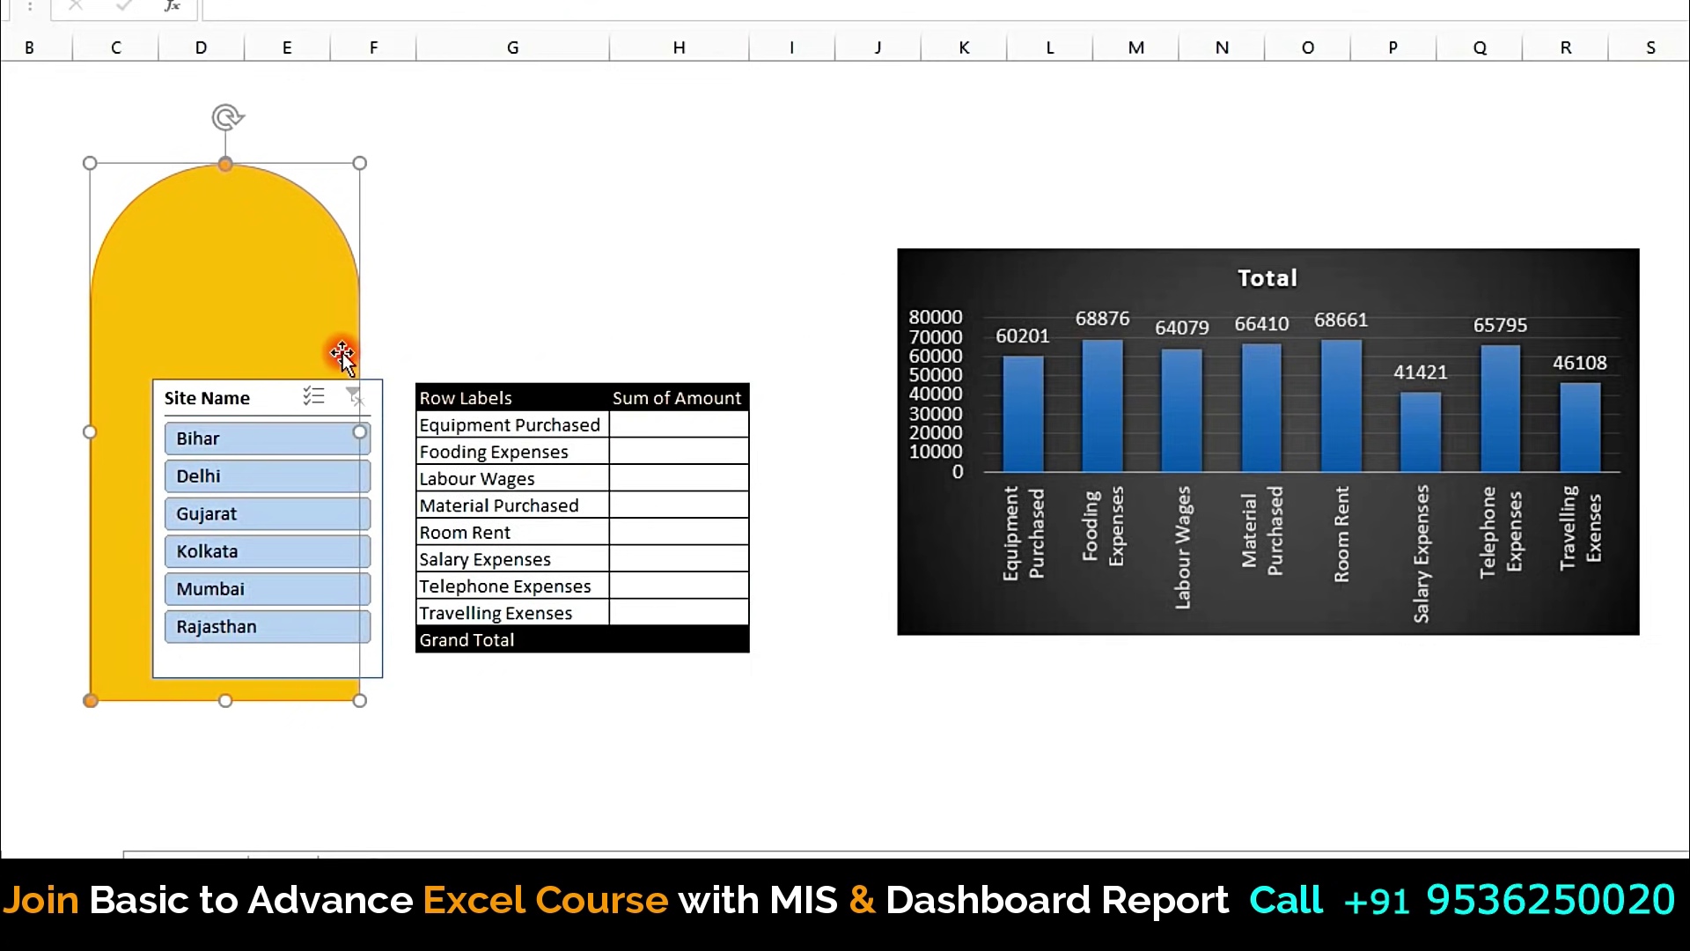
{"action": "left_click_drag", "start_coordinate": [266, 393], "coordinate": [242, 405]}
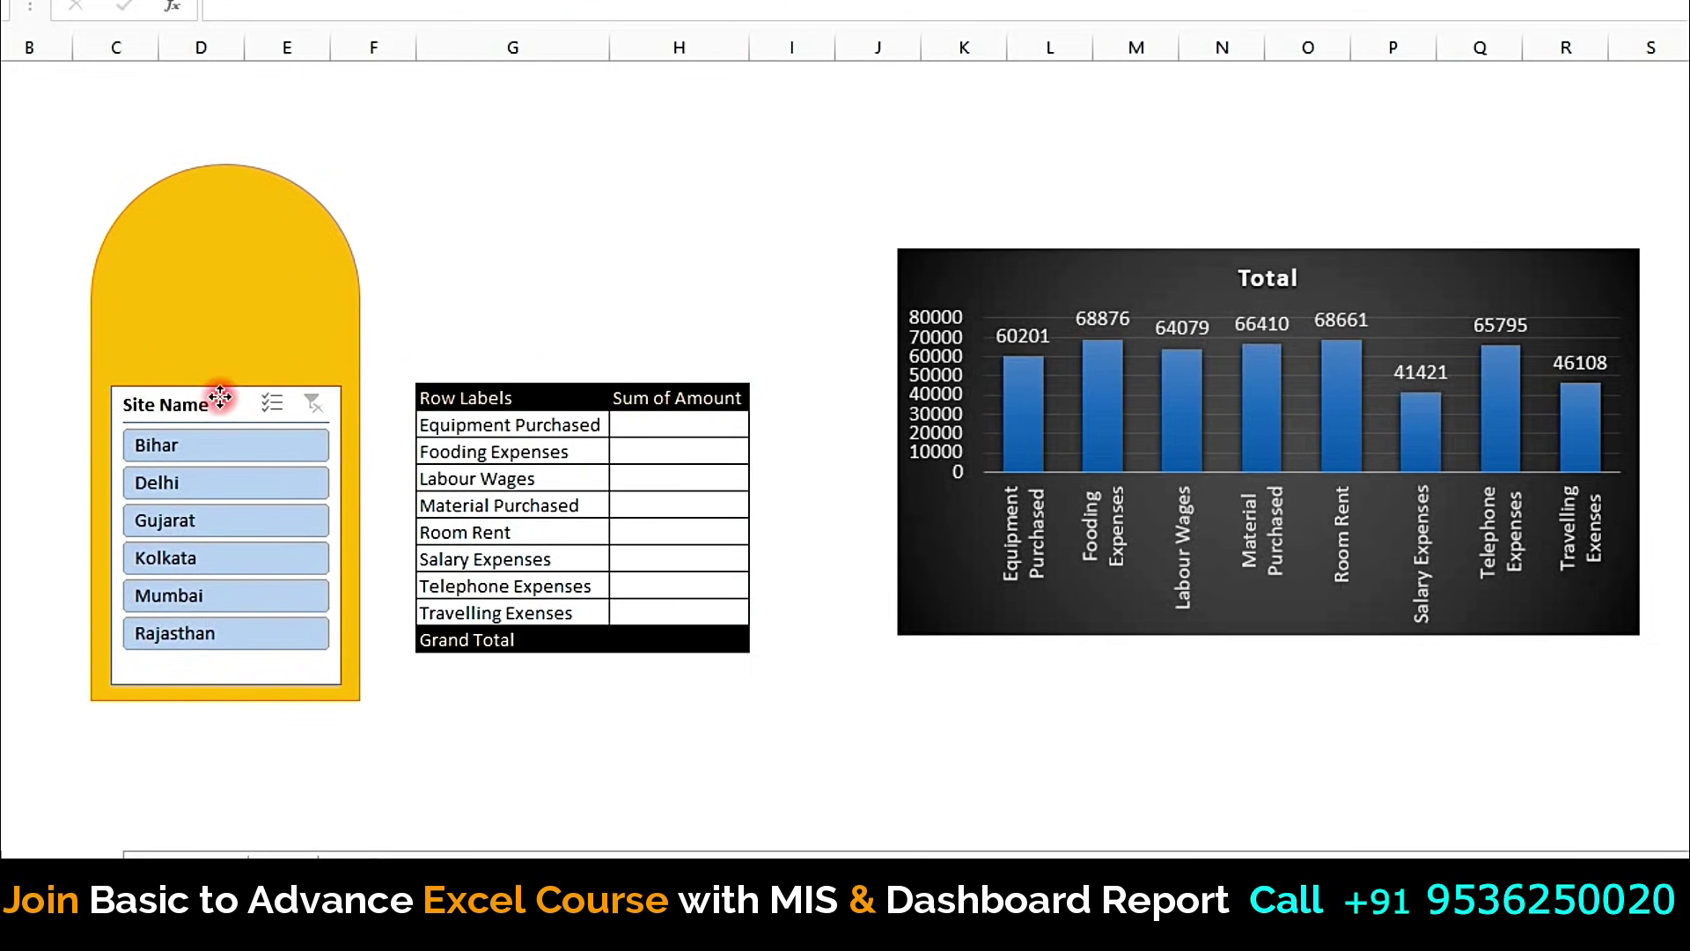
{"action": "left_click_drag", "start_coordinate": [1039, 270], "coordinate": [934, 314]}
{"action": "left_click", "coordinate": [1040, 211]}
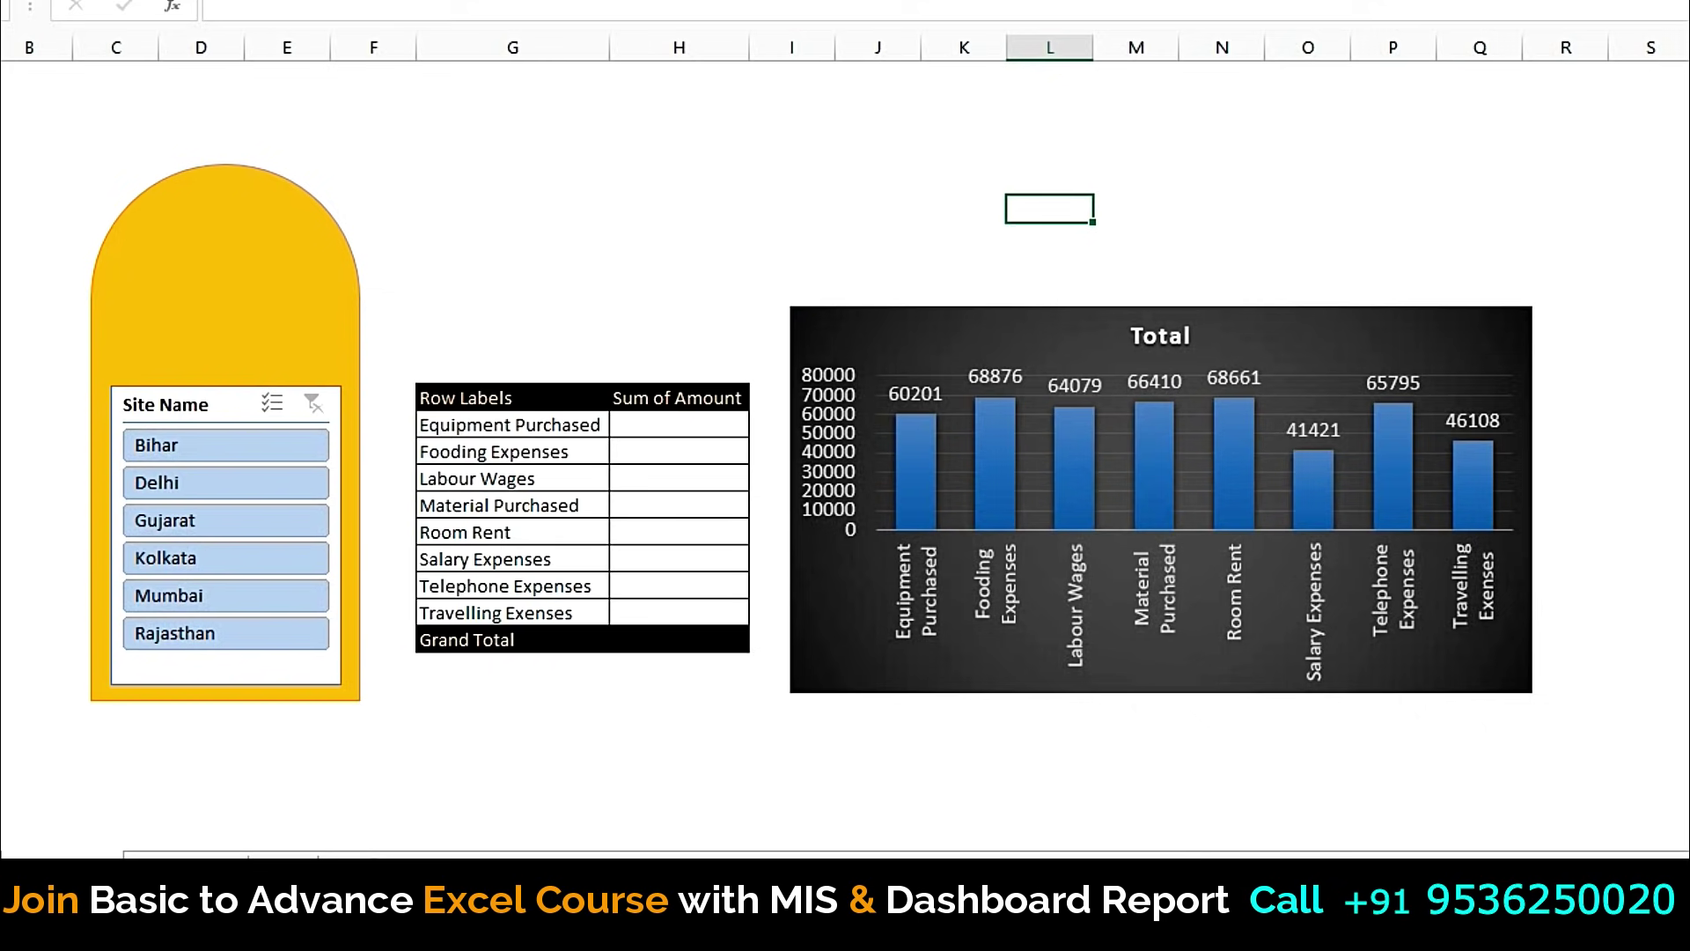
{"action": "left_click", "coordinate": [511, 723]}
{"action": "left_click_drag", "start_coordinate": [272, 139], "coordinate": [264, 409]}
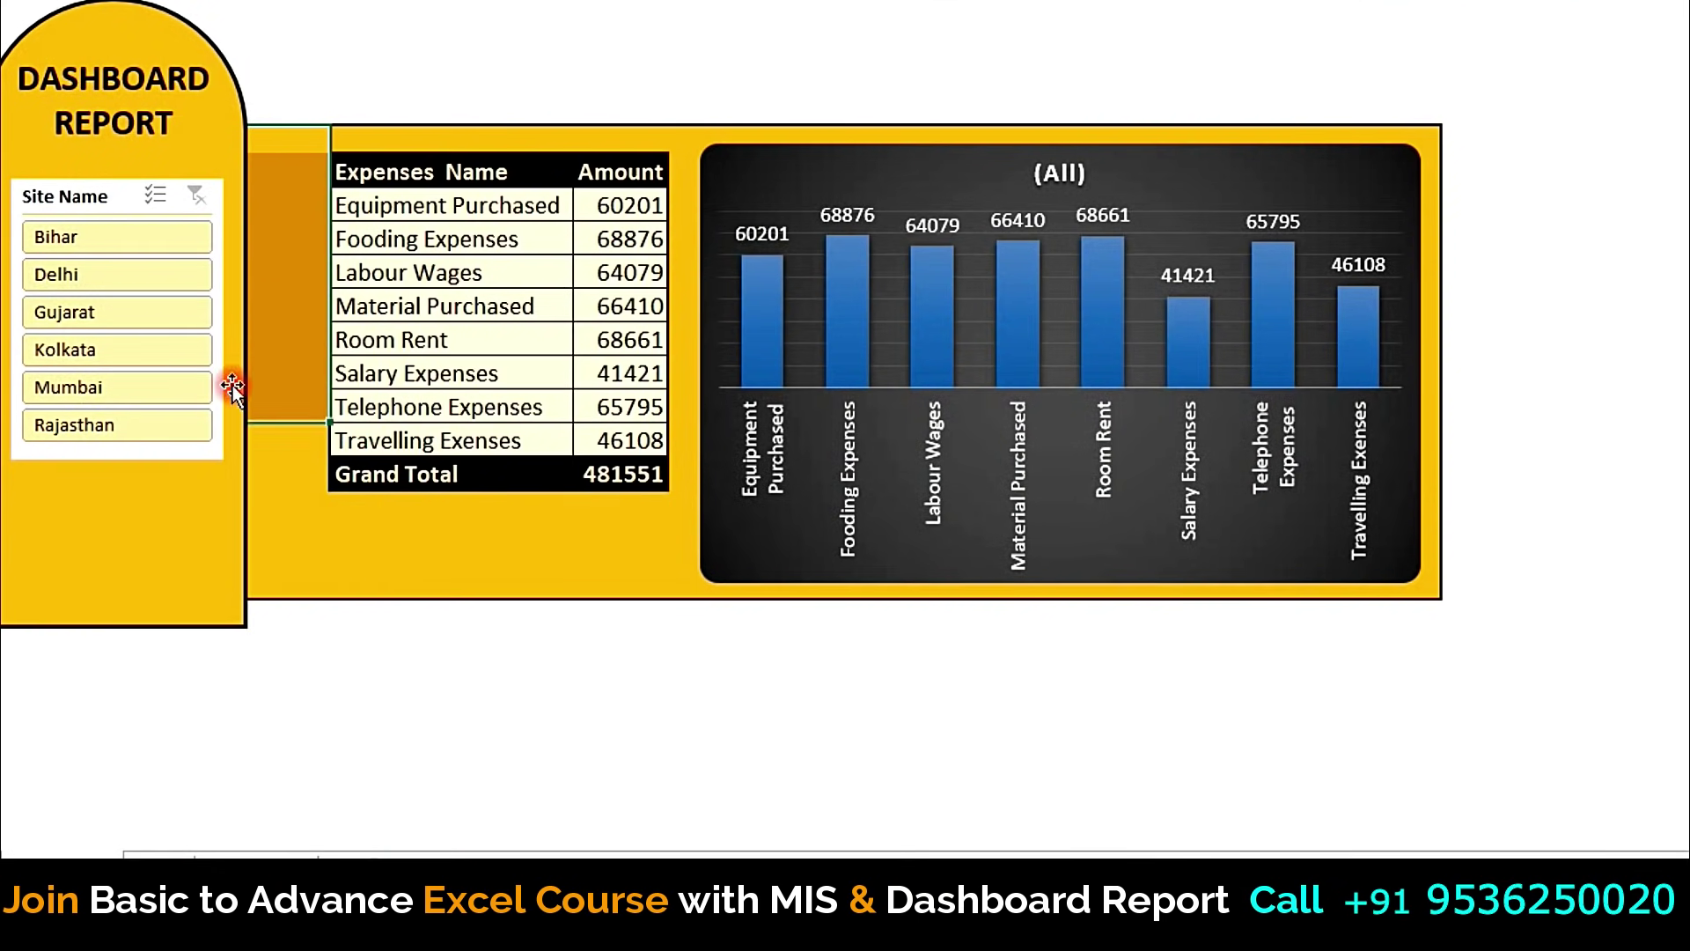
{"action": "left_click", "coordinate": [845, 832]}
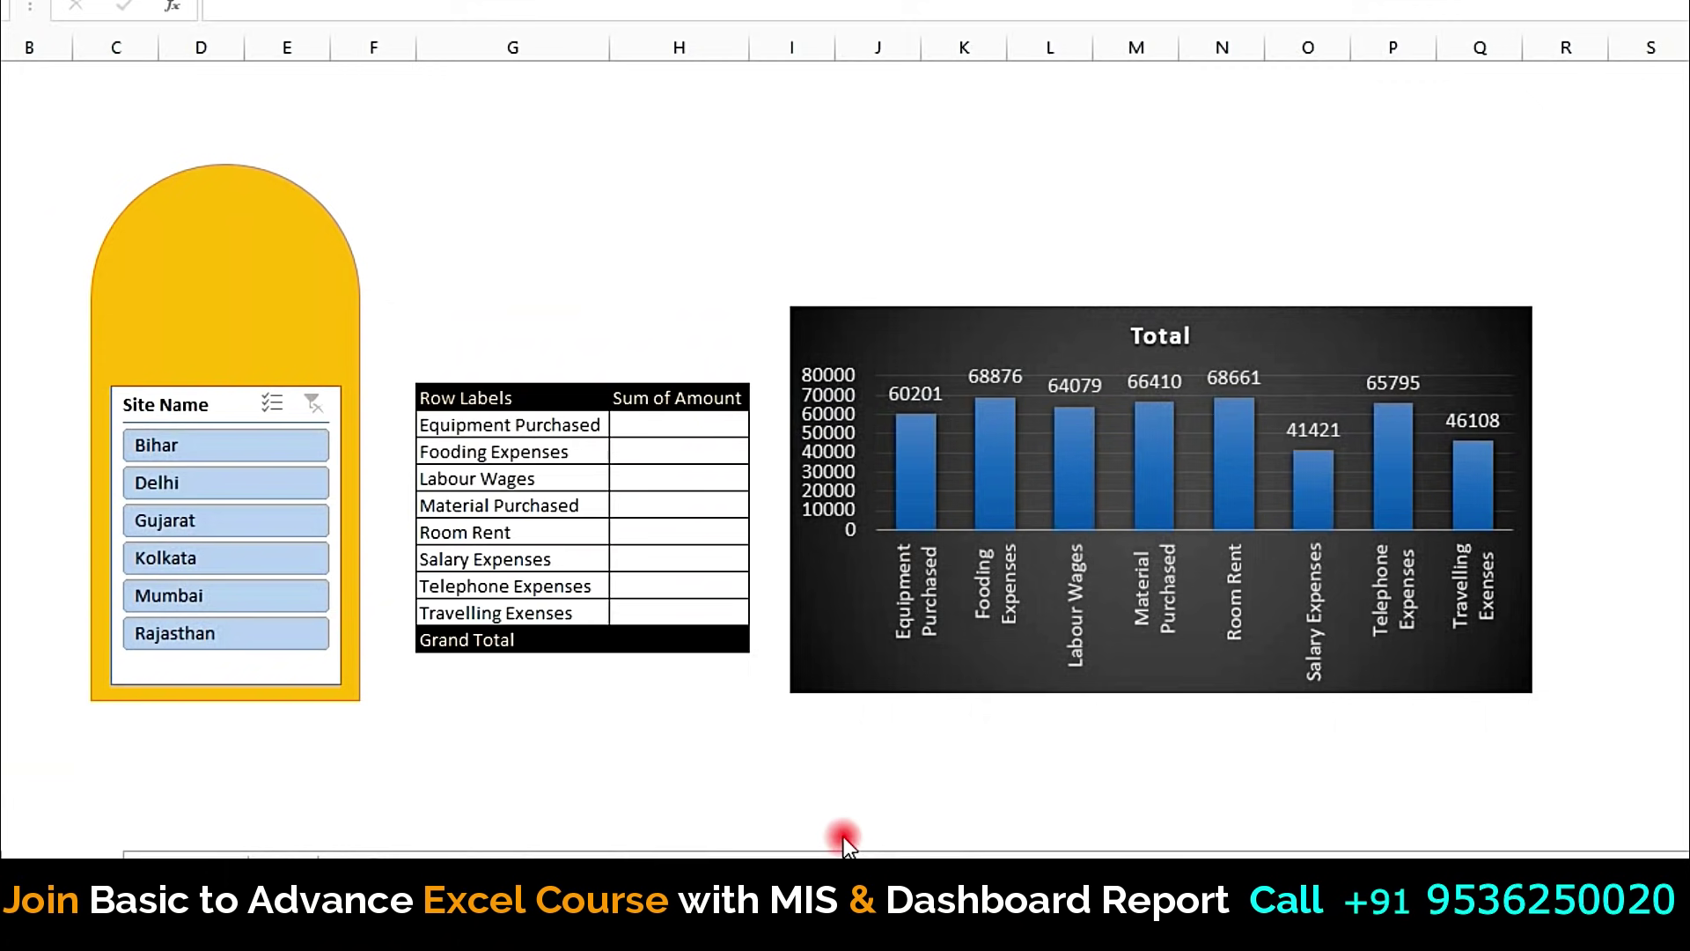
{"action": "mouse_move", "coordinate": [381, 317]}
{"action": "left_mouse_down"}
{"action": "mouse_move", "coordinate": [1444, 677]}
{"action": "mouse_move", "coordinate": [1473, 669]}
{"action": "mouse_move", "coordinate": [1472, 688]}
{"action": "left_mouse_up"}
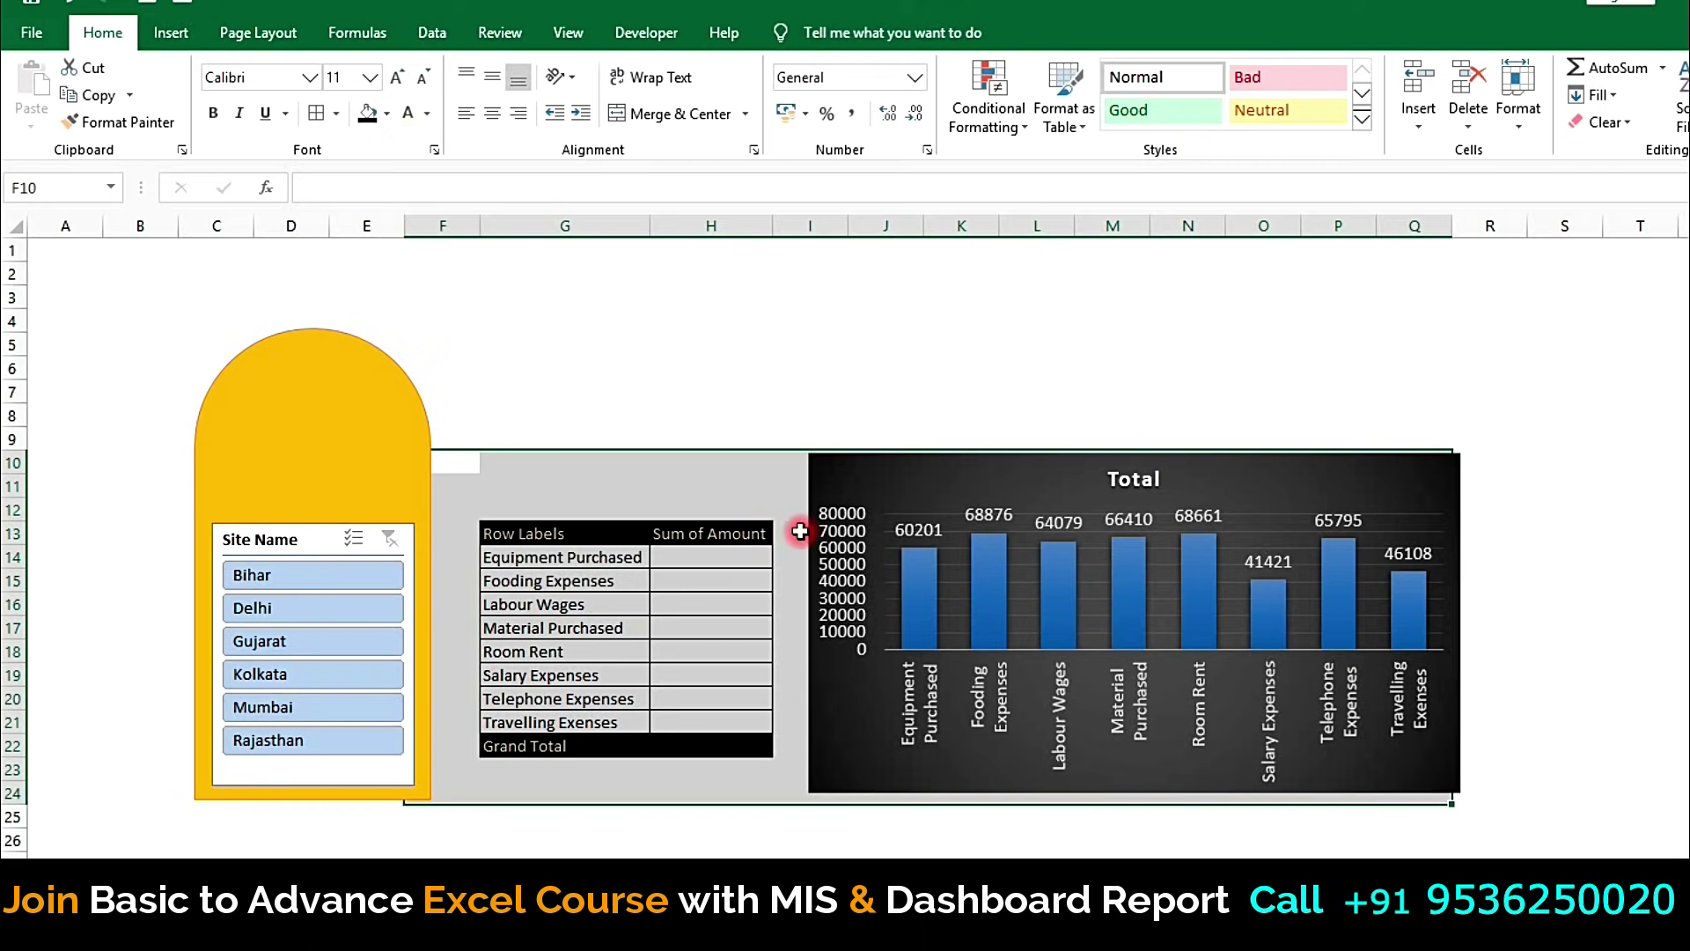
Step: Fill F10:Q24 orange, fit the arch panel to the band, and nudge the chart left
{"action": "left_click", "coordinate": [388, 114]}
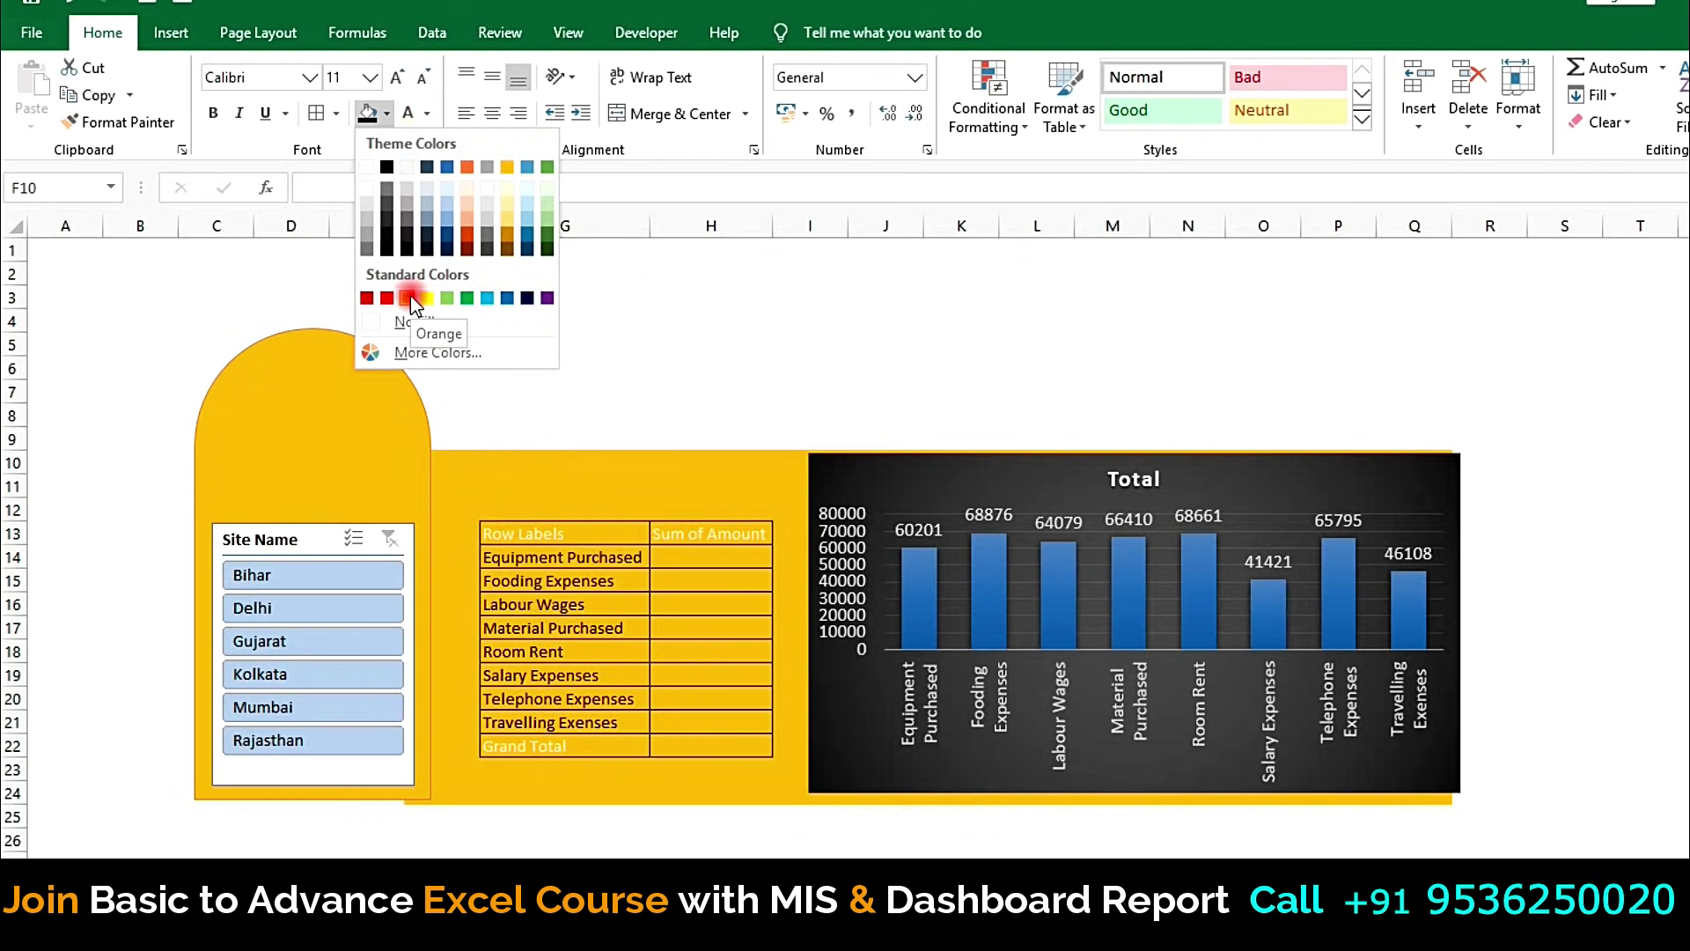
{"action": "left_click", "coordinate": [411, 296]}
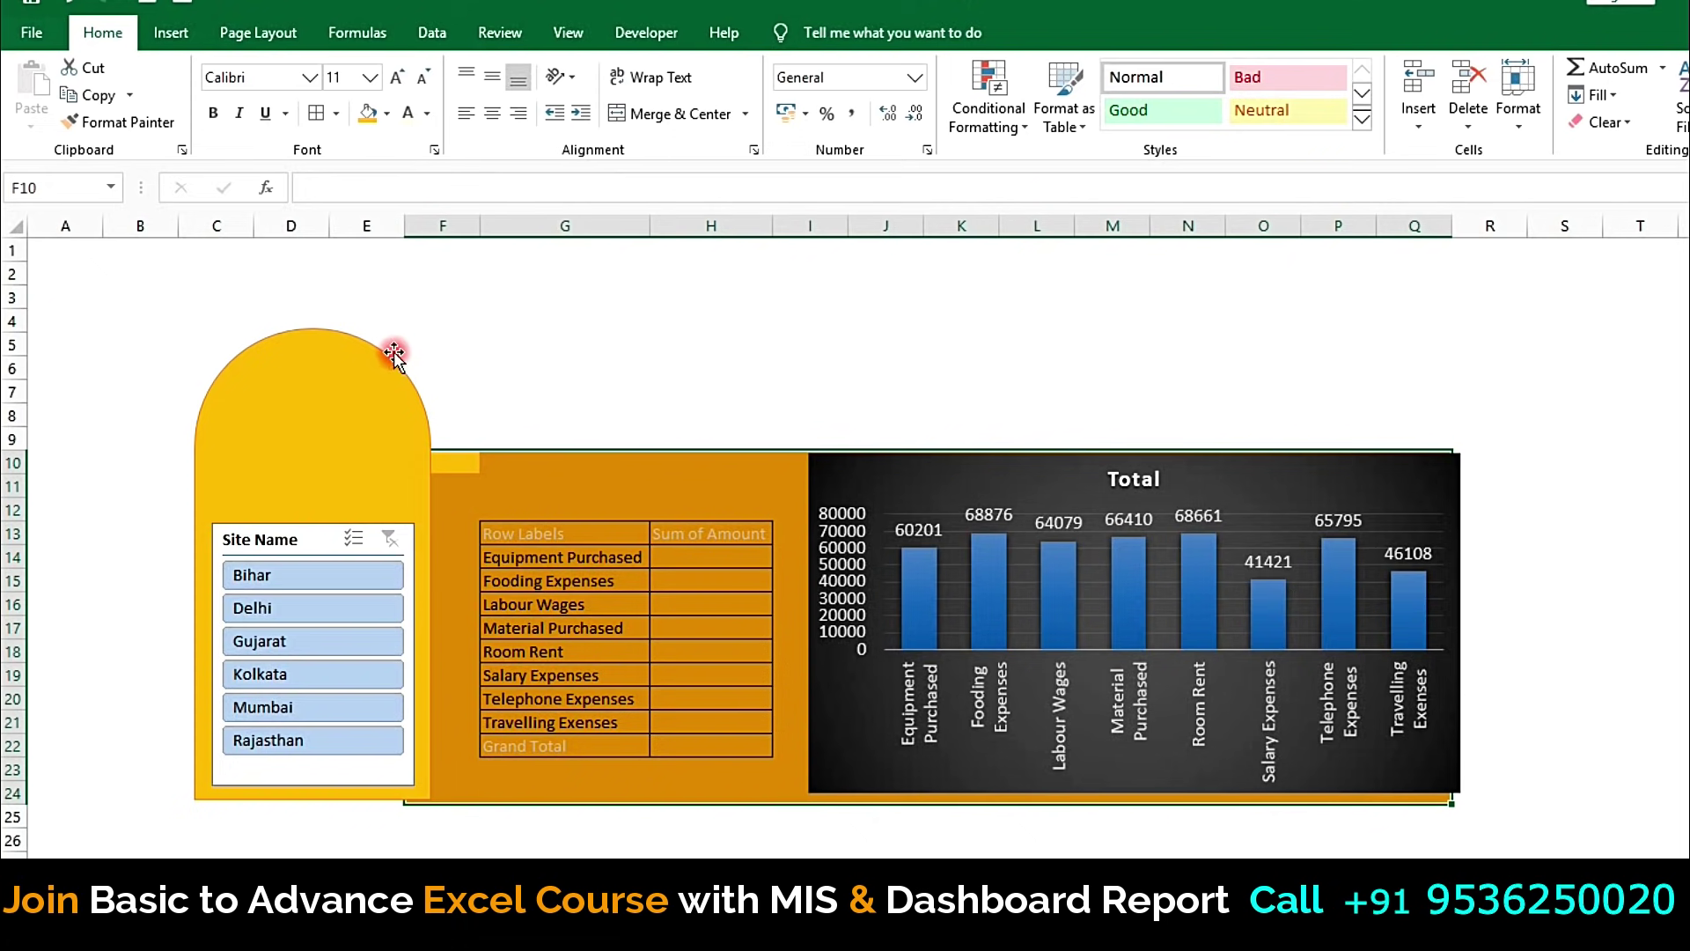
{"action": "left_click_drag", "start_coordinate": [394, 354], "coordinate": [384, 383]}
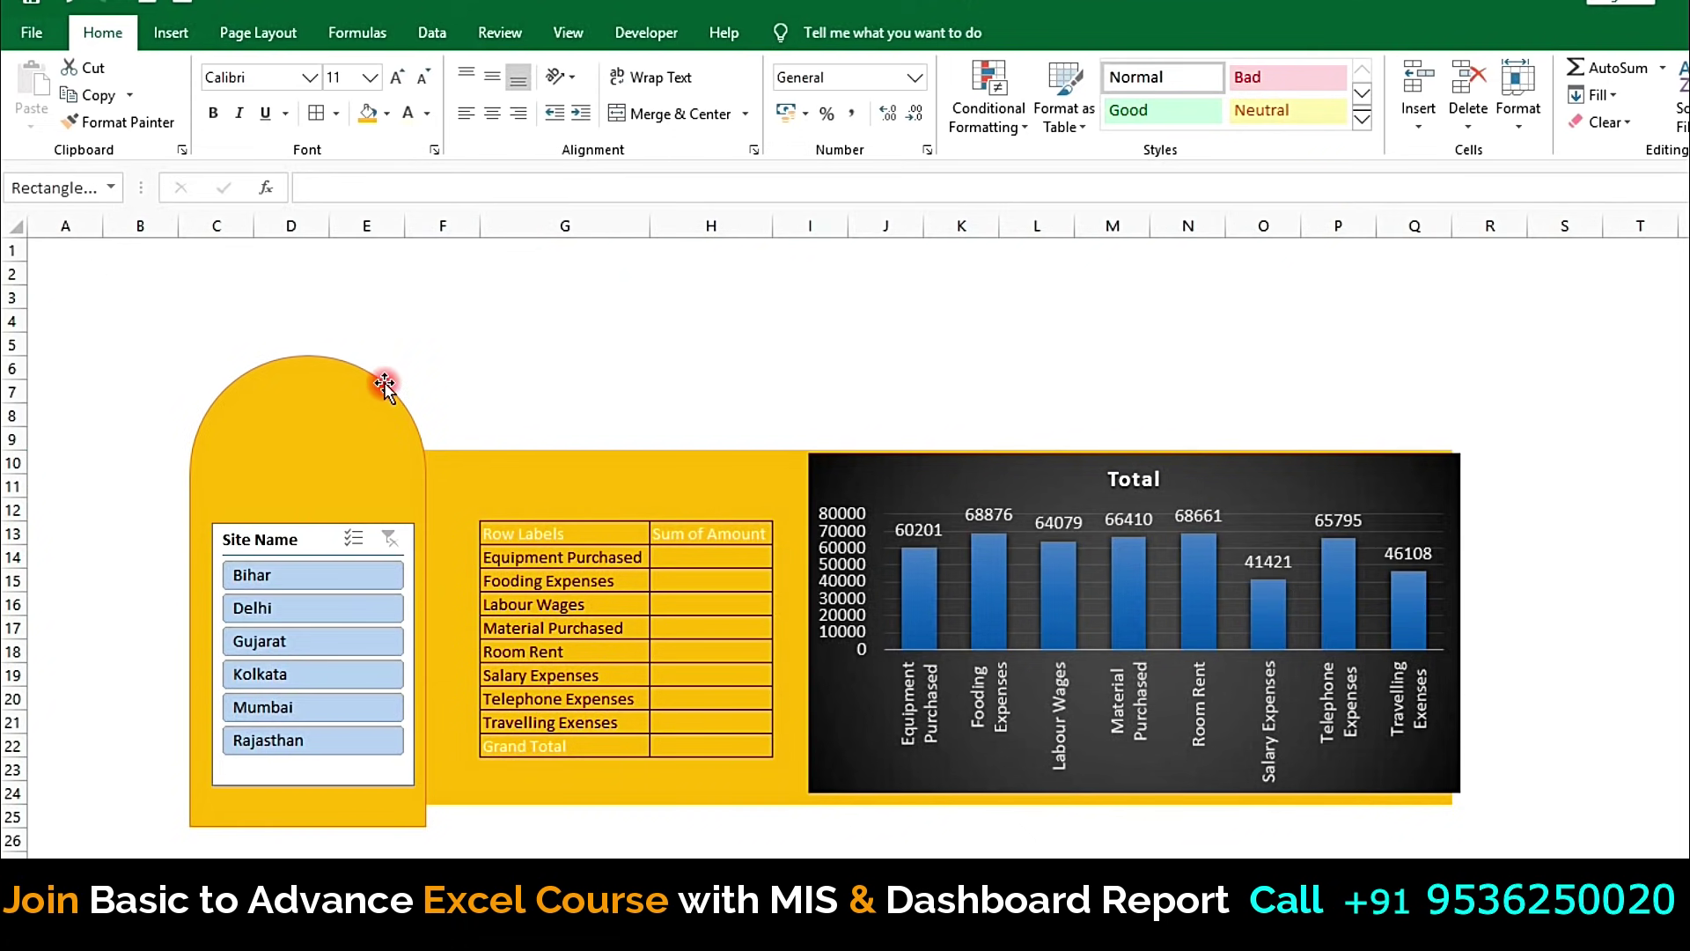
{"action": "left_click", "coordinate": [380, 367]}
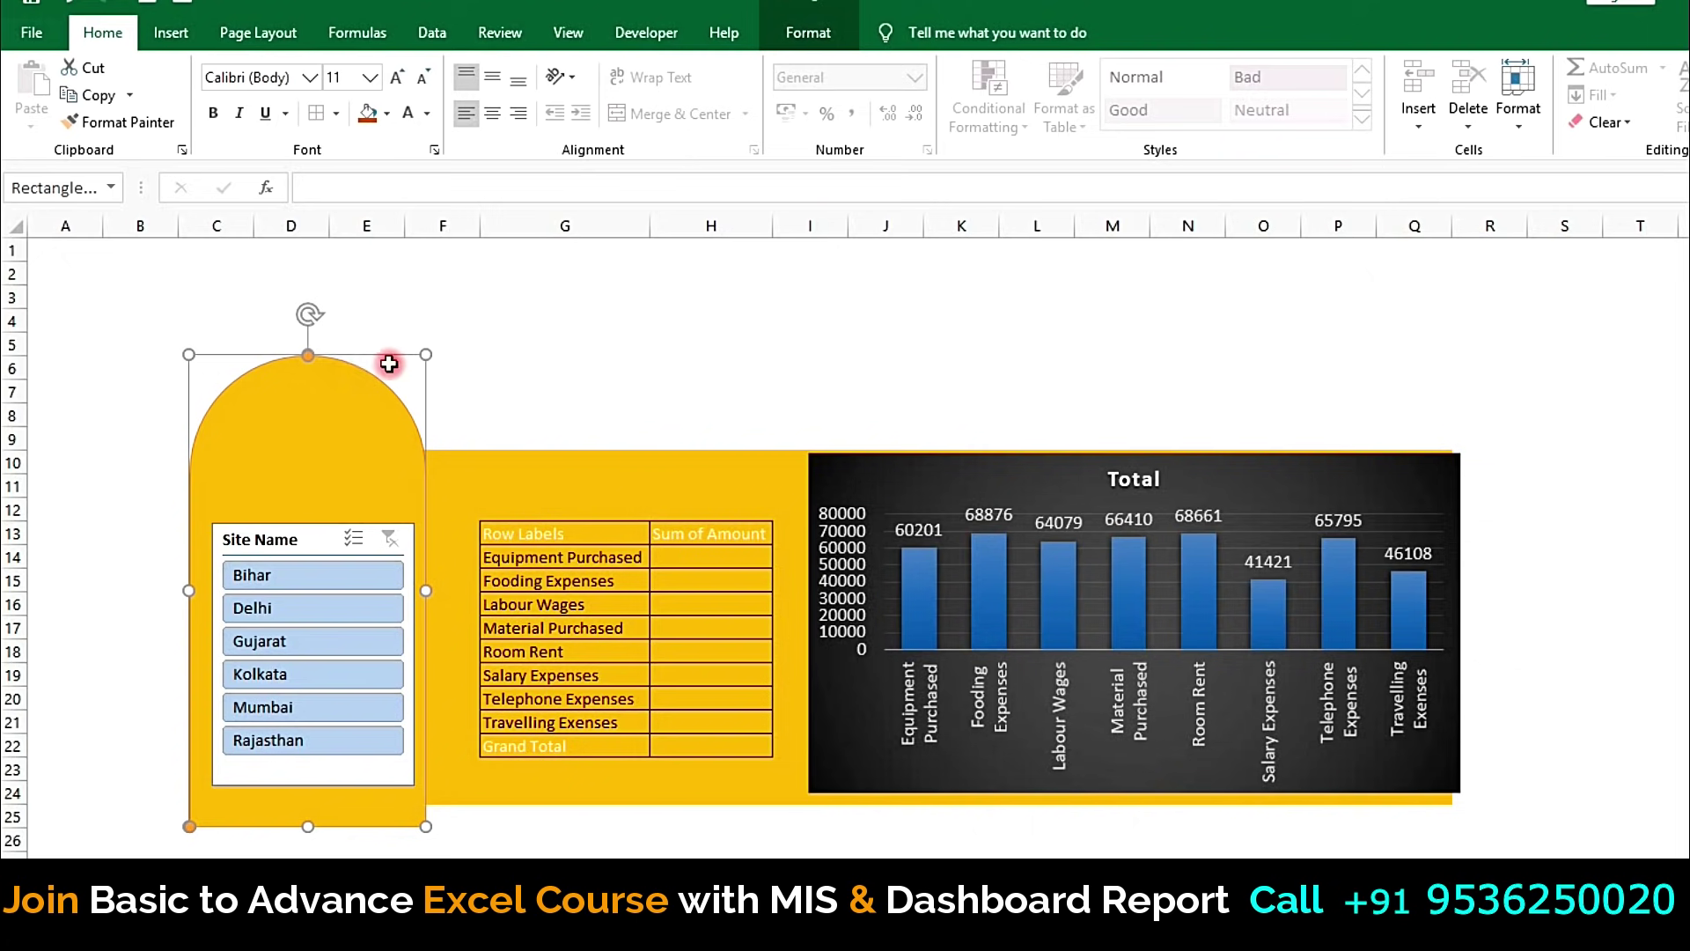
{"action": "left_click_drag", "start_coordinate": [307, 826], "coordinate": [307, 852]}
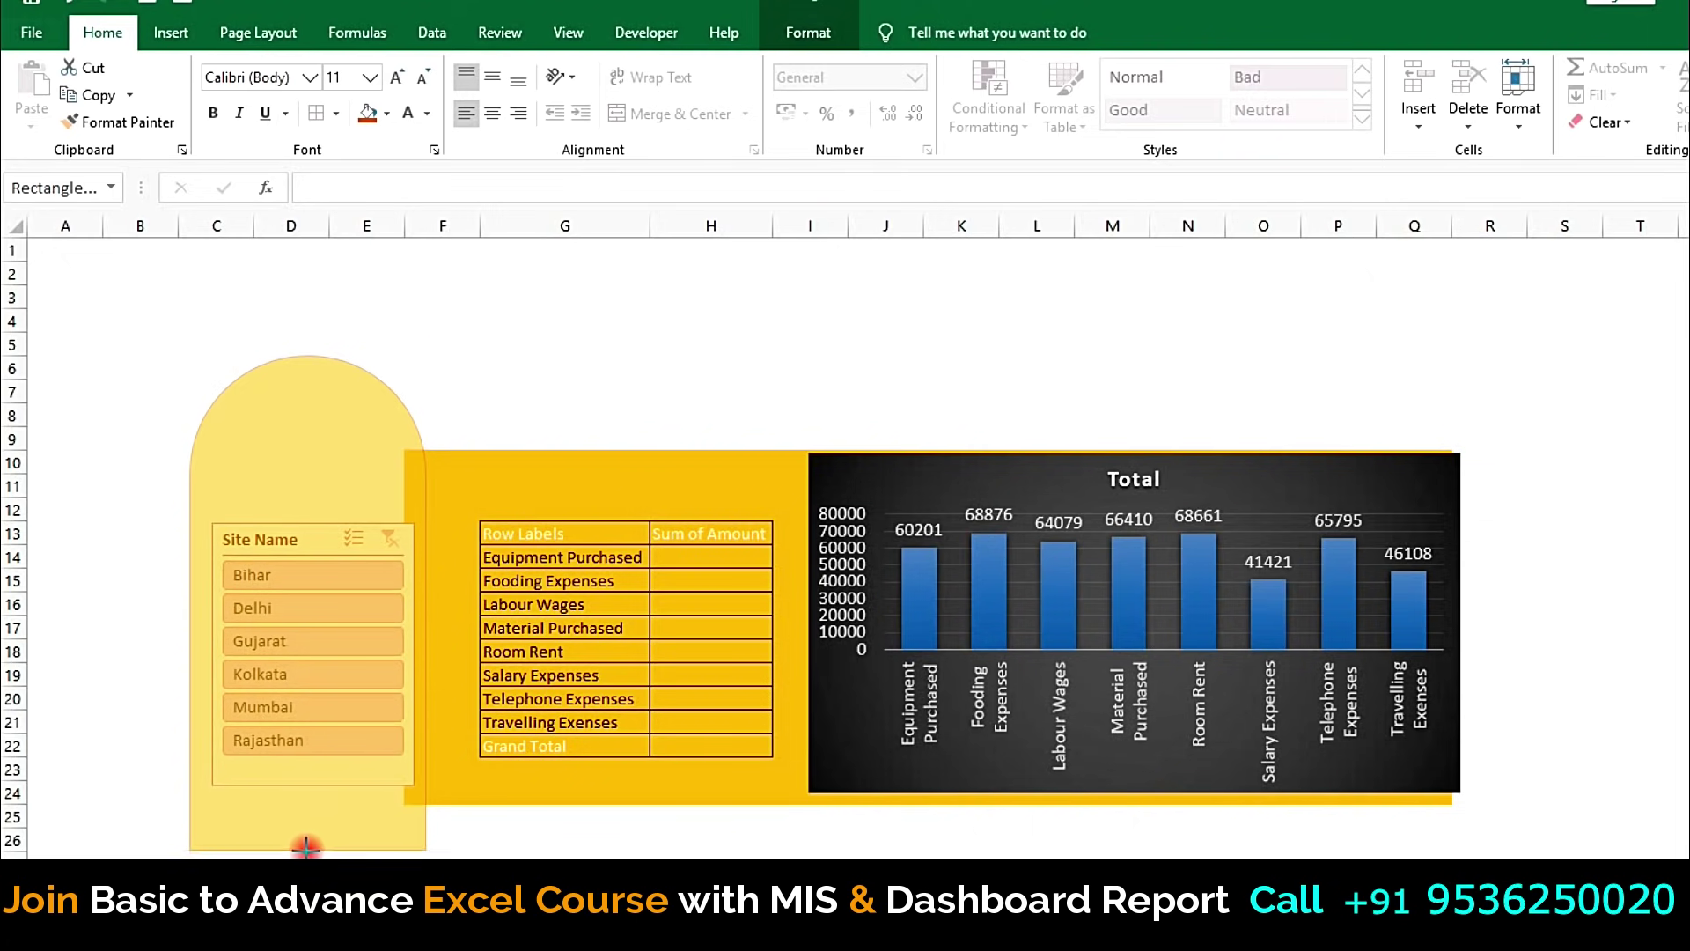
{"action": "left_click_drag", "start_coordinate": [293, 433], "coordinate": [292, 398]}
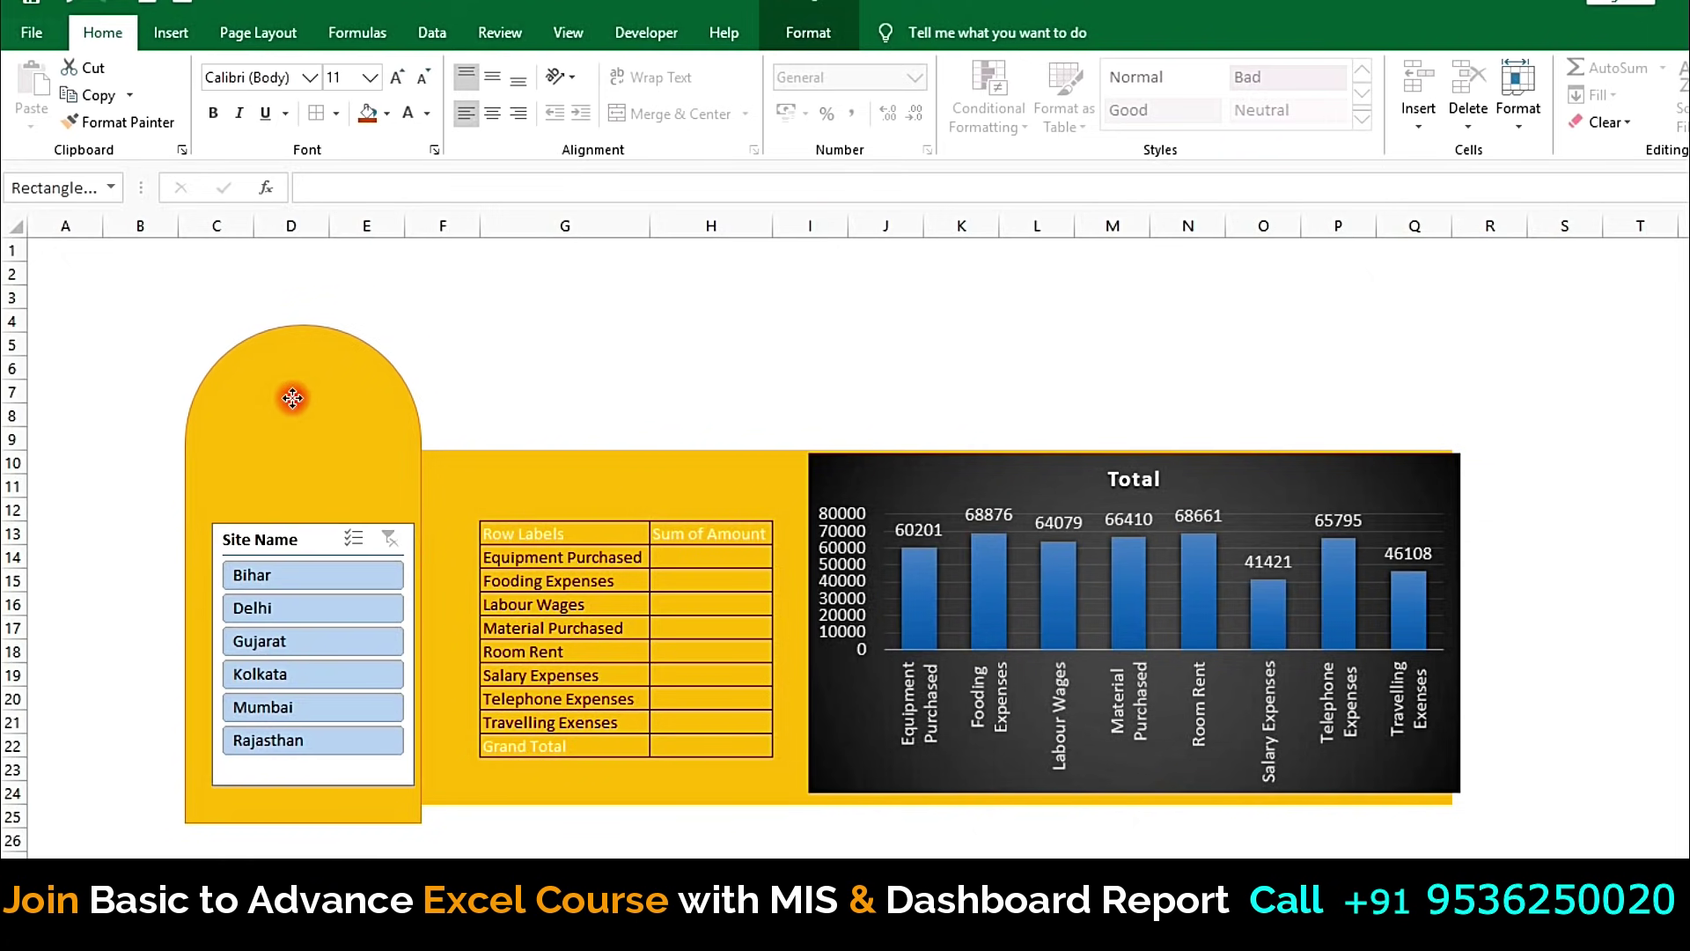
{"action": "mouse_move", "coordinate": [1453, 483]}
{"action": "left_mouse_down"}
{"action": "mouse_move", "coordinate": [1421, 479]}
{"action": "mouse_move", "coordinate": [1424, 507]}
{"action": "left_mouse_up"}
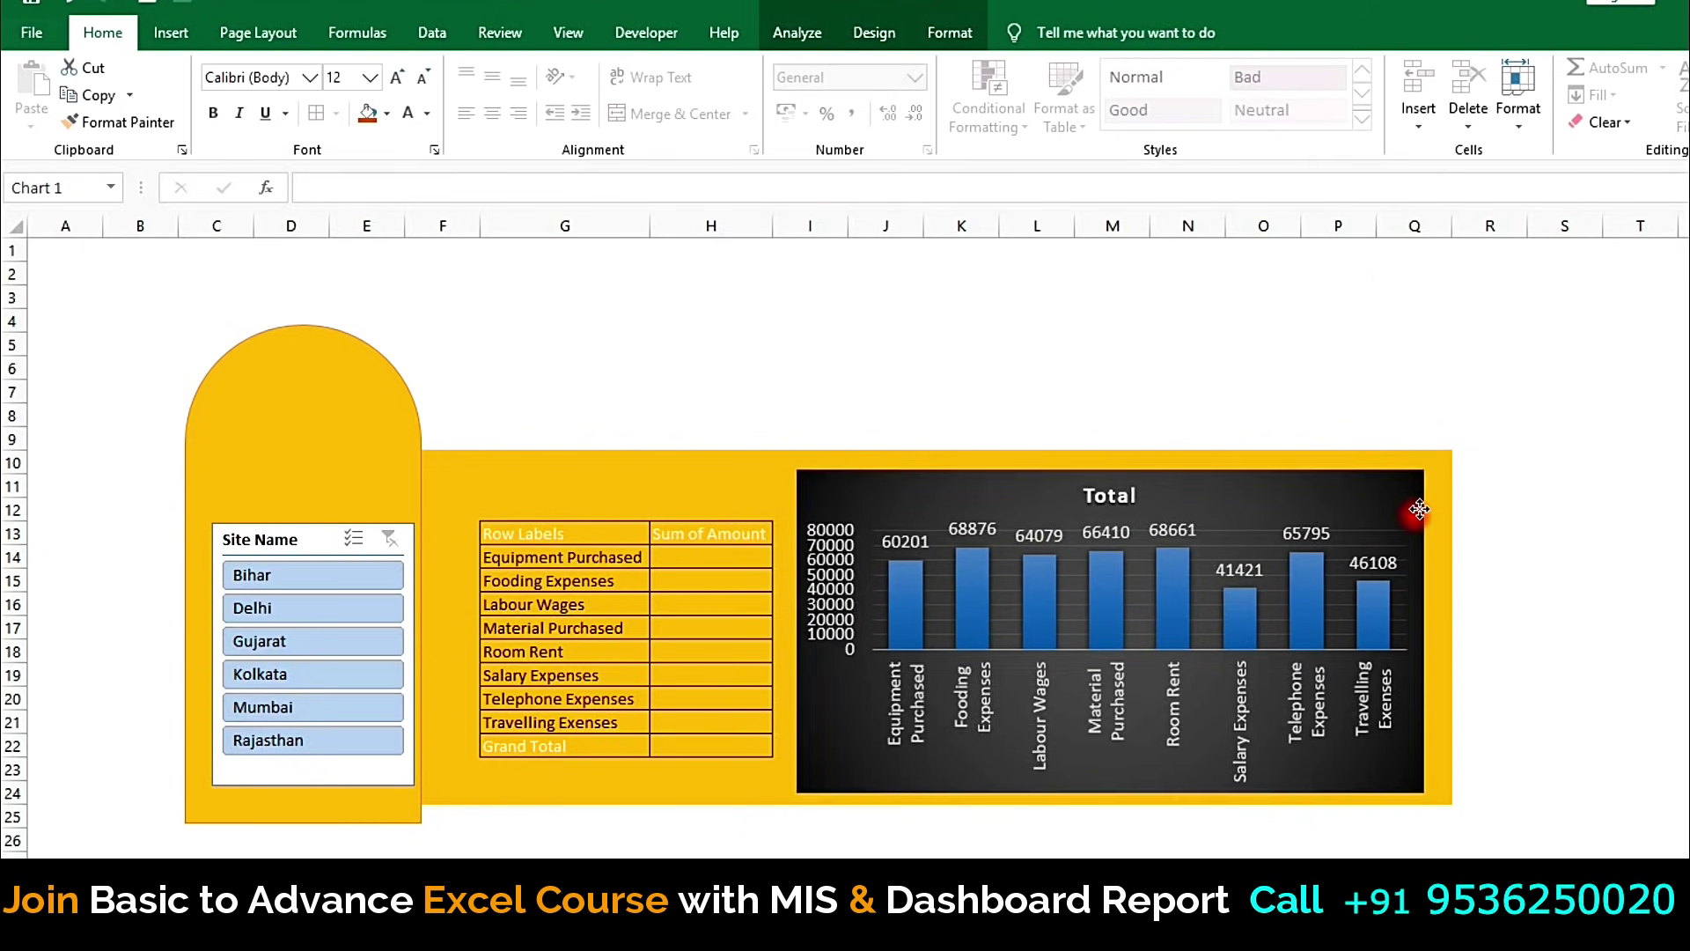
Step: Make the header row G13:H13 black and bold, and copy that style onto the Grand Total row
{"action": "left_click", "coordinate": [630, 544]}
{"action": "left_click_drag", "start_coordinate": [642, 541], "coordinate": [704, 535]}
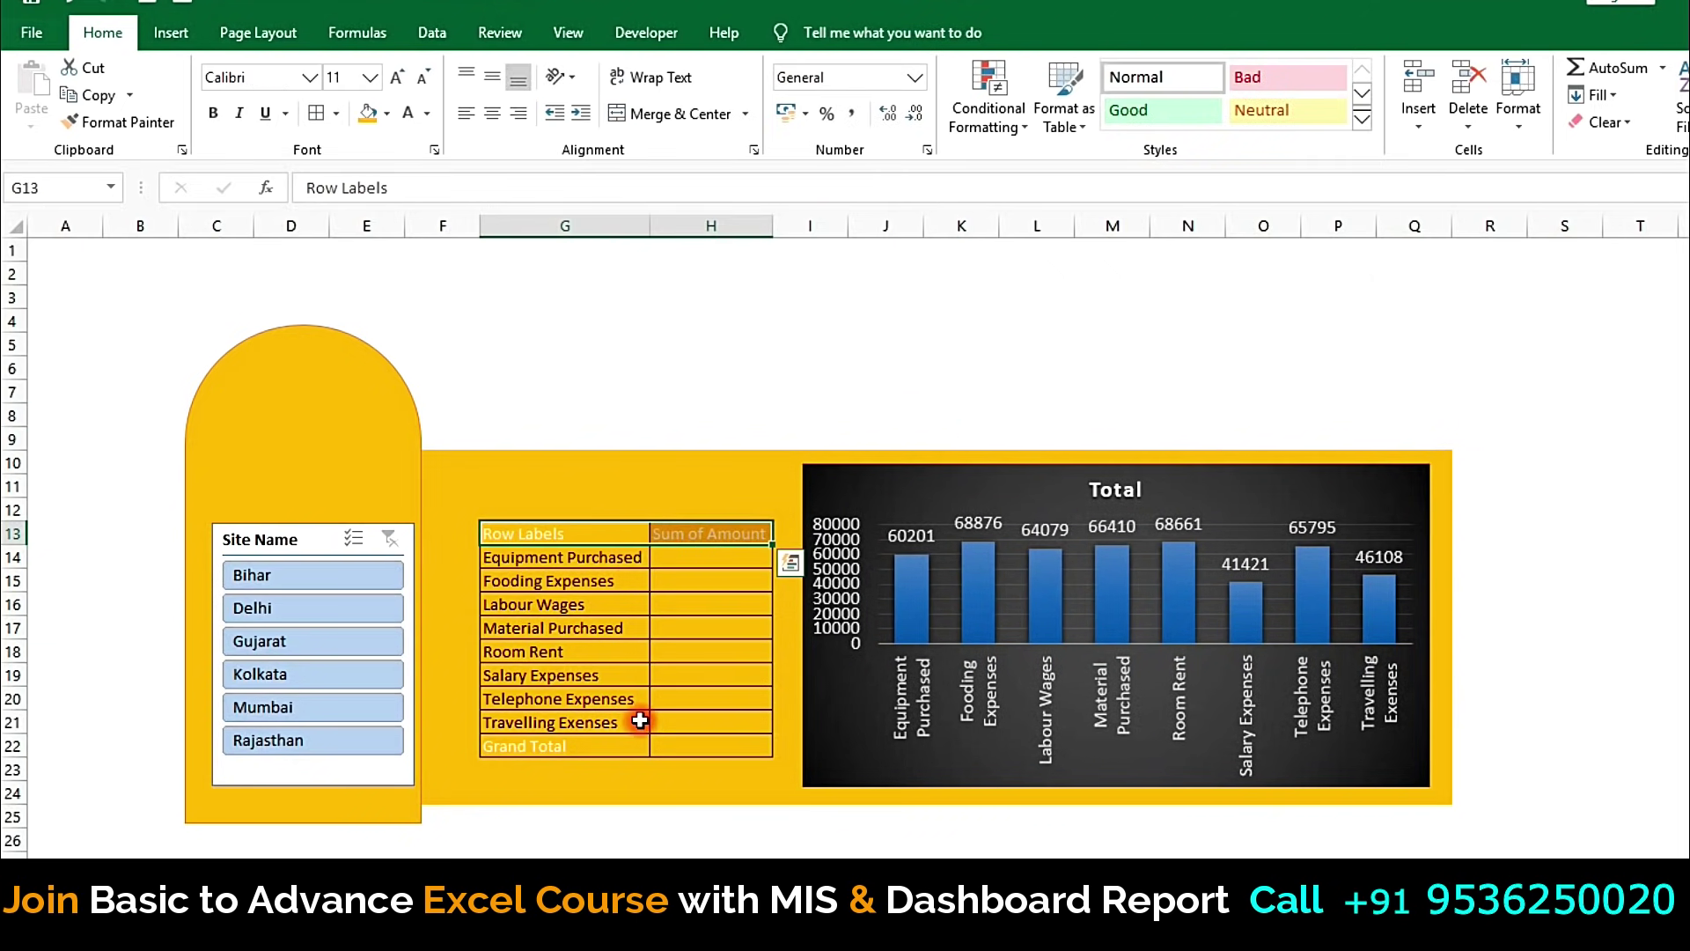
{"action": "left_click", "coordinate": [426, 112]}
{"action": "left_click", "coordinate": [385, 167]}
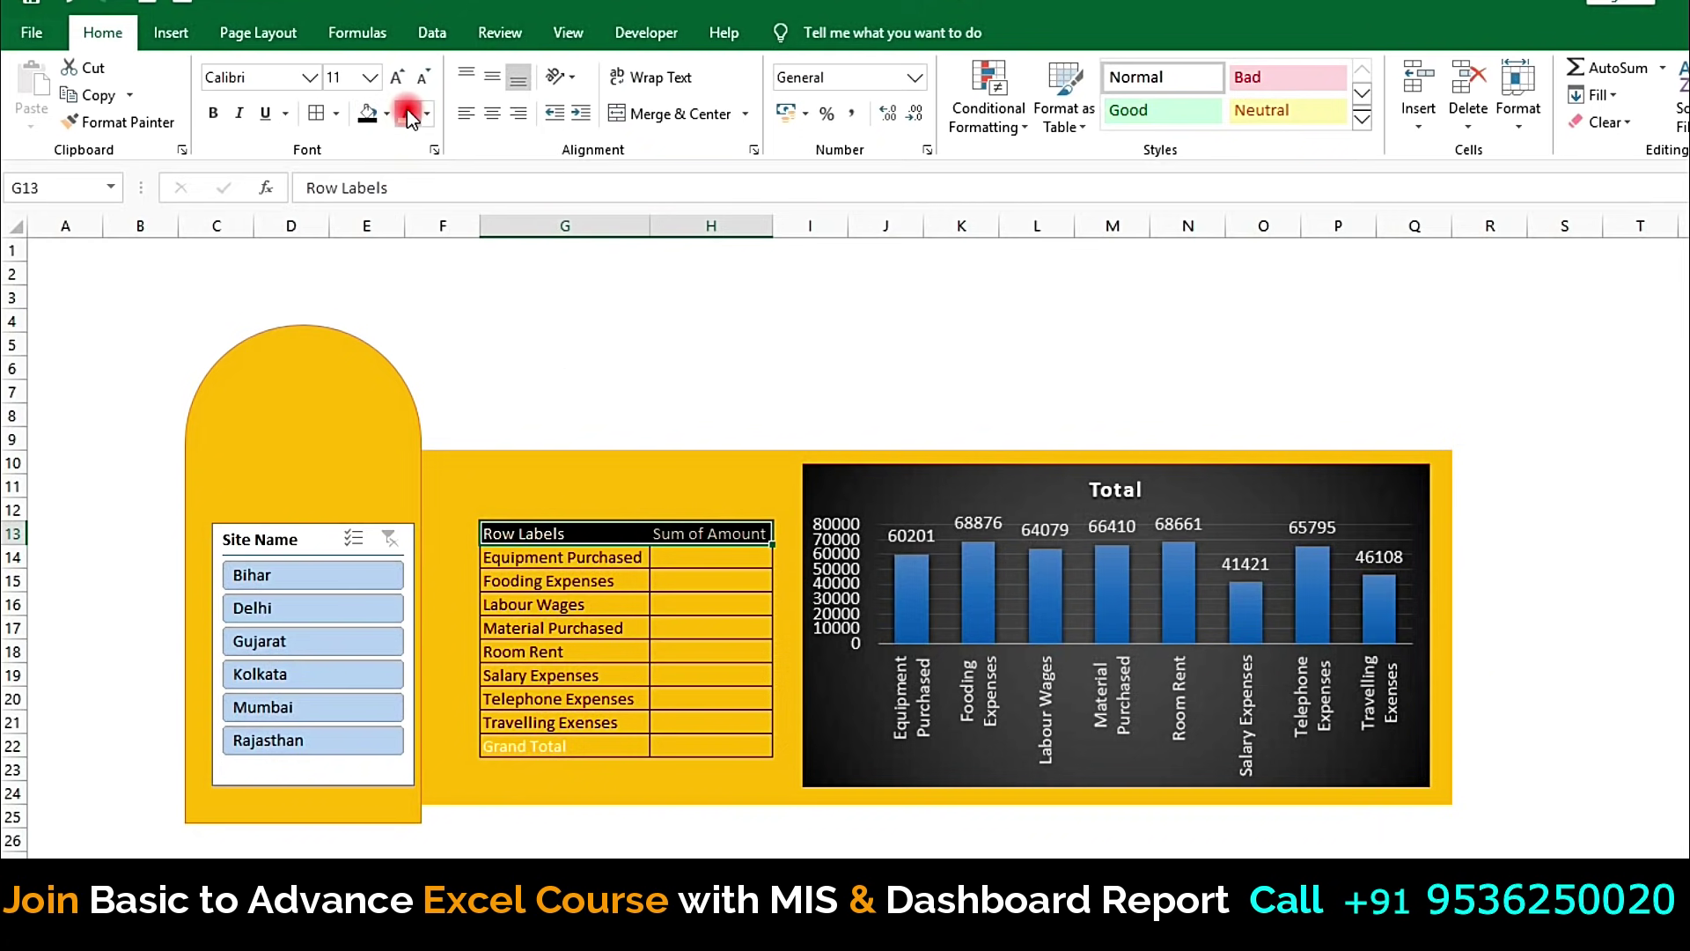
{"action": "left_click", "coordinate": [214, 114]}
{"action": "left_click_drag", "start_coordinate": [621, 746], "coordinate": [660, 750]}
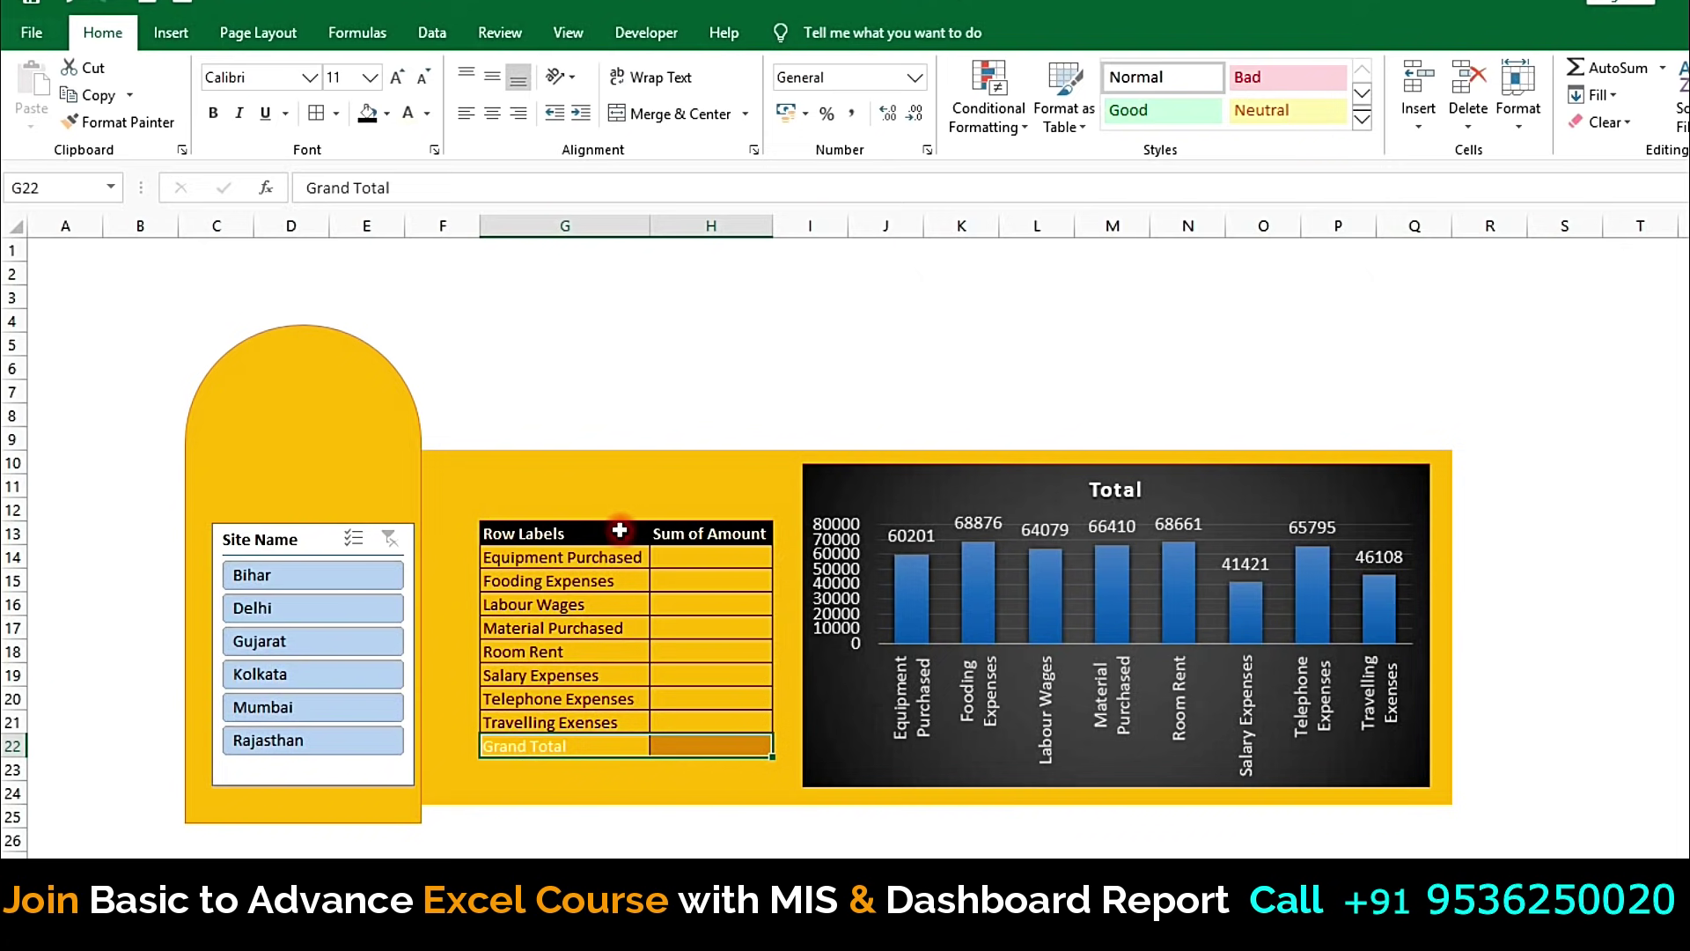
{"action": "left_click_drag", "start_coordinate": [620, 530], "coordinate": [669, 531]}
{"action": "left_click", "coordinate": [145, 122]}
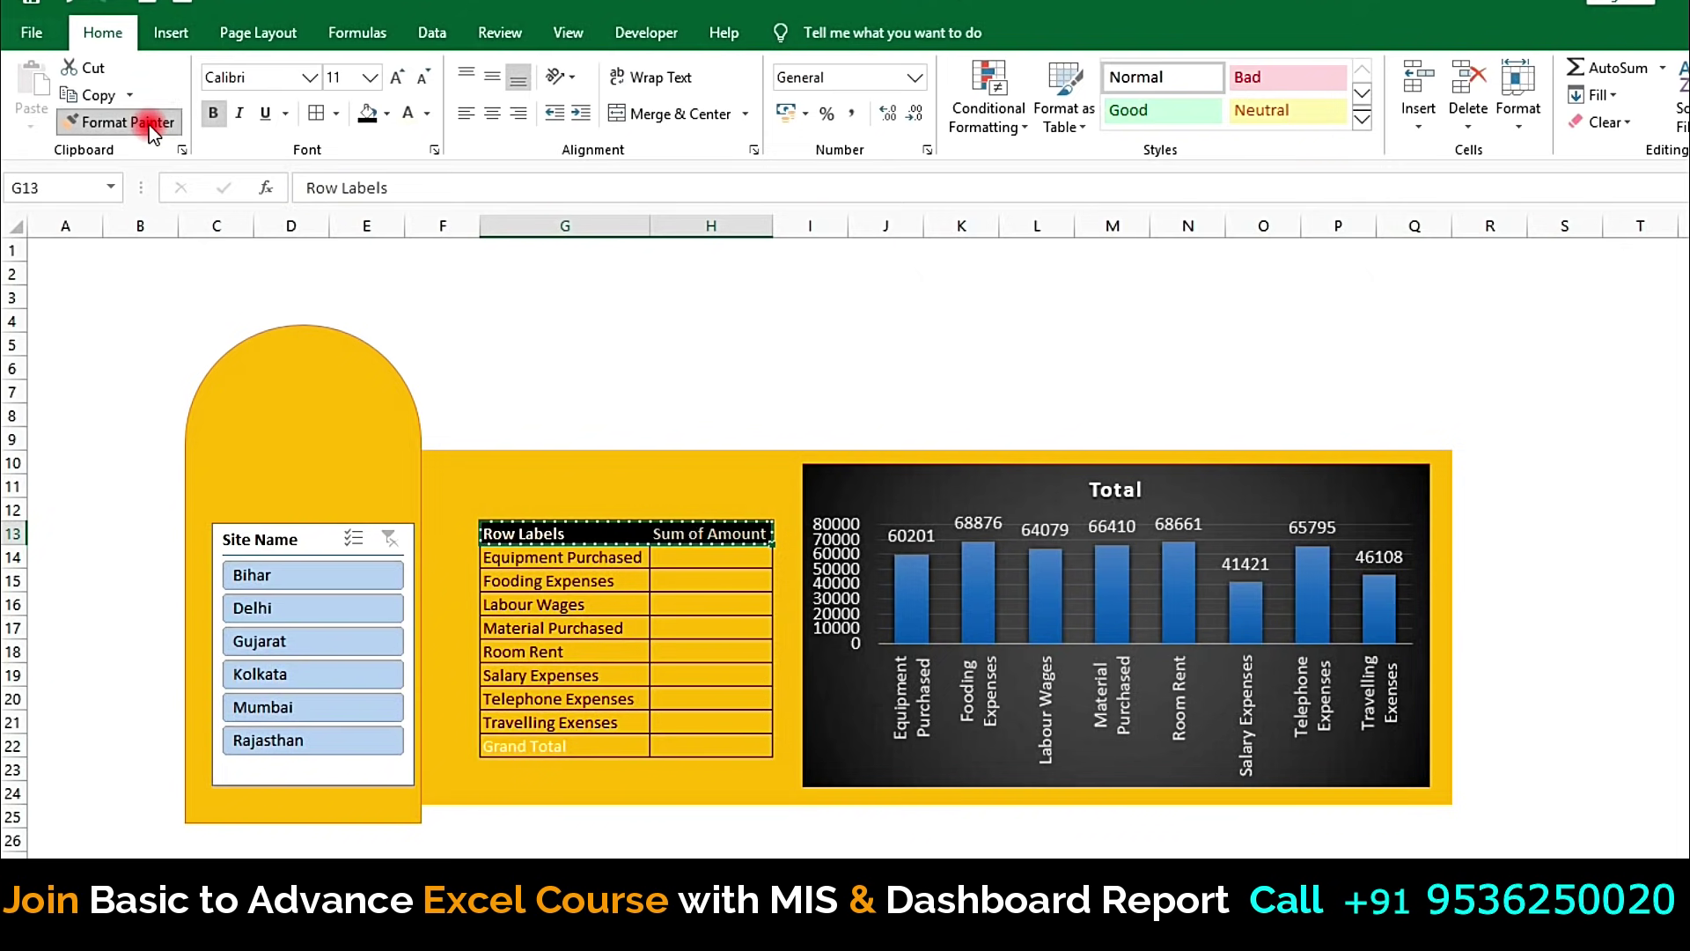
{"action": "left_click", "coordinate": [532, 745]}
{"action": "left_click", "coordinate": [654, 628]}
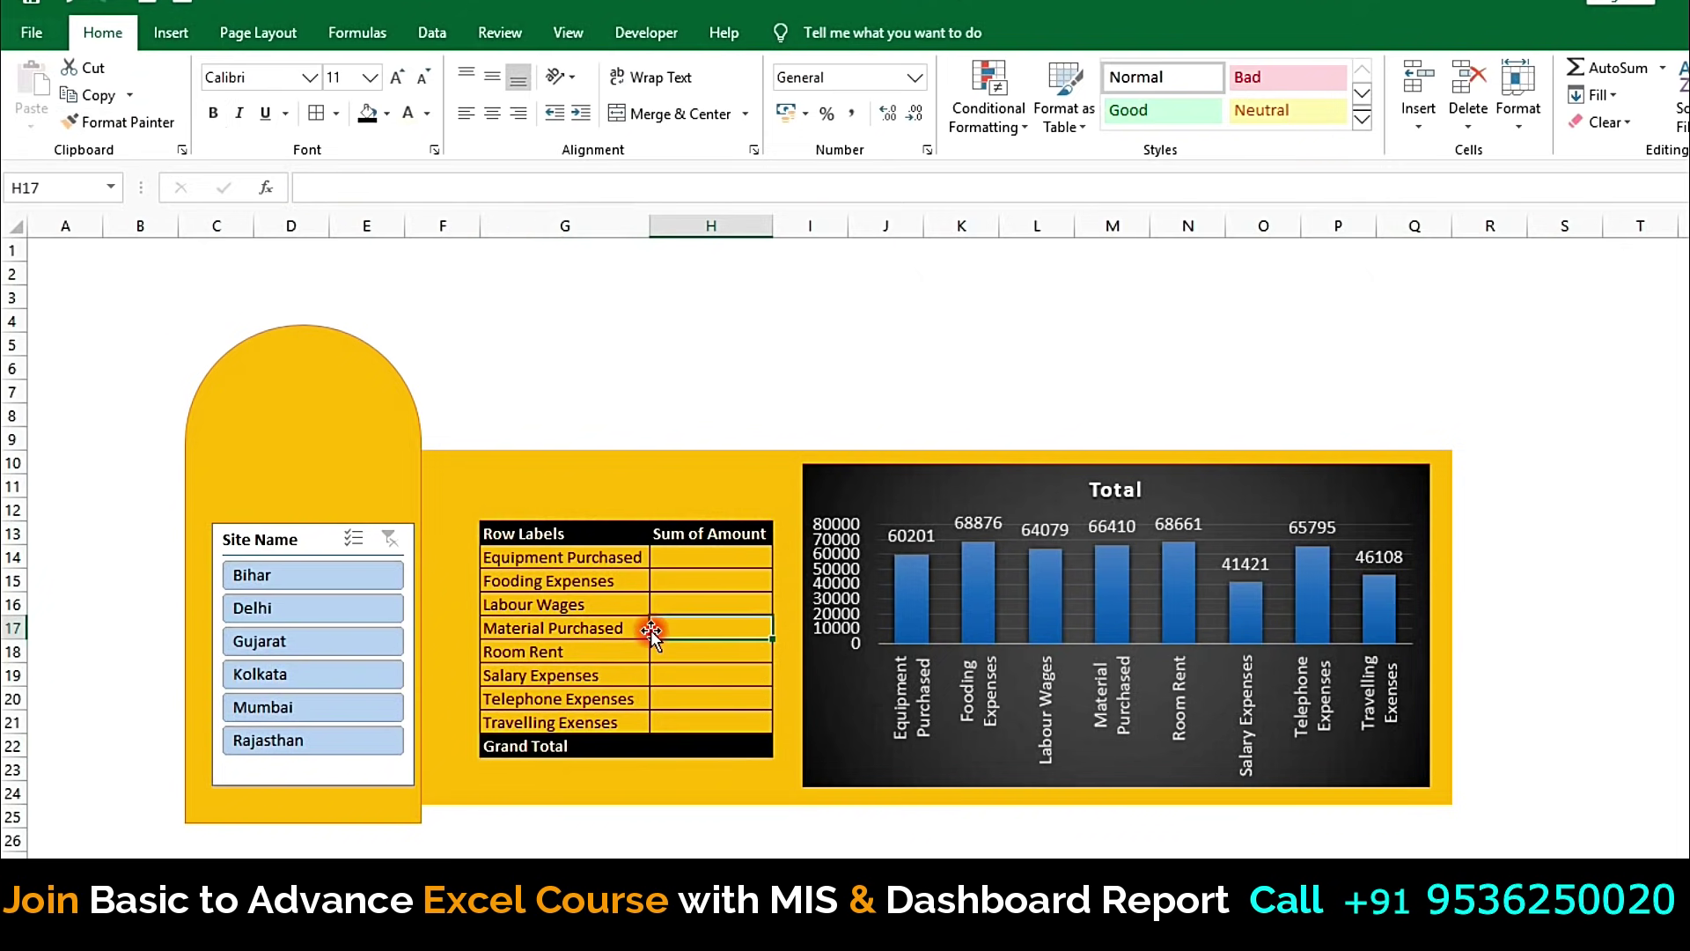
Step: Put a thick outside border around the band F10:Q24 and nudge the arch panel left
{"action": "mouse_move", "coordinate": [456, 457]}
{"action": "left_mouse_down"}
{"action": "mouse_move", "coordinate": [1415, 780]}
{"action": "mouse_move", "coordinate": [1413, 797]}
{"action": "left_mouse_up"}
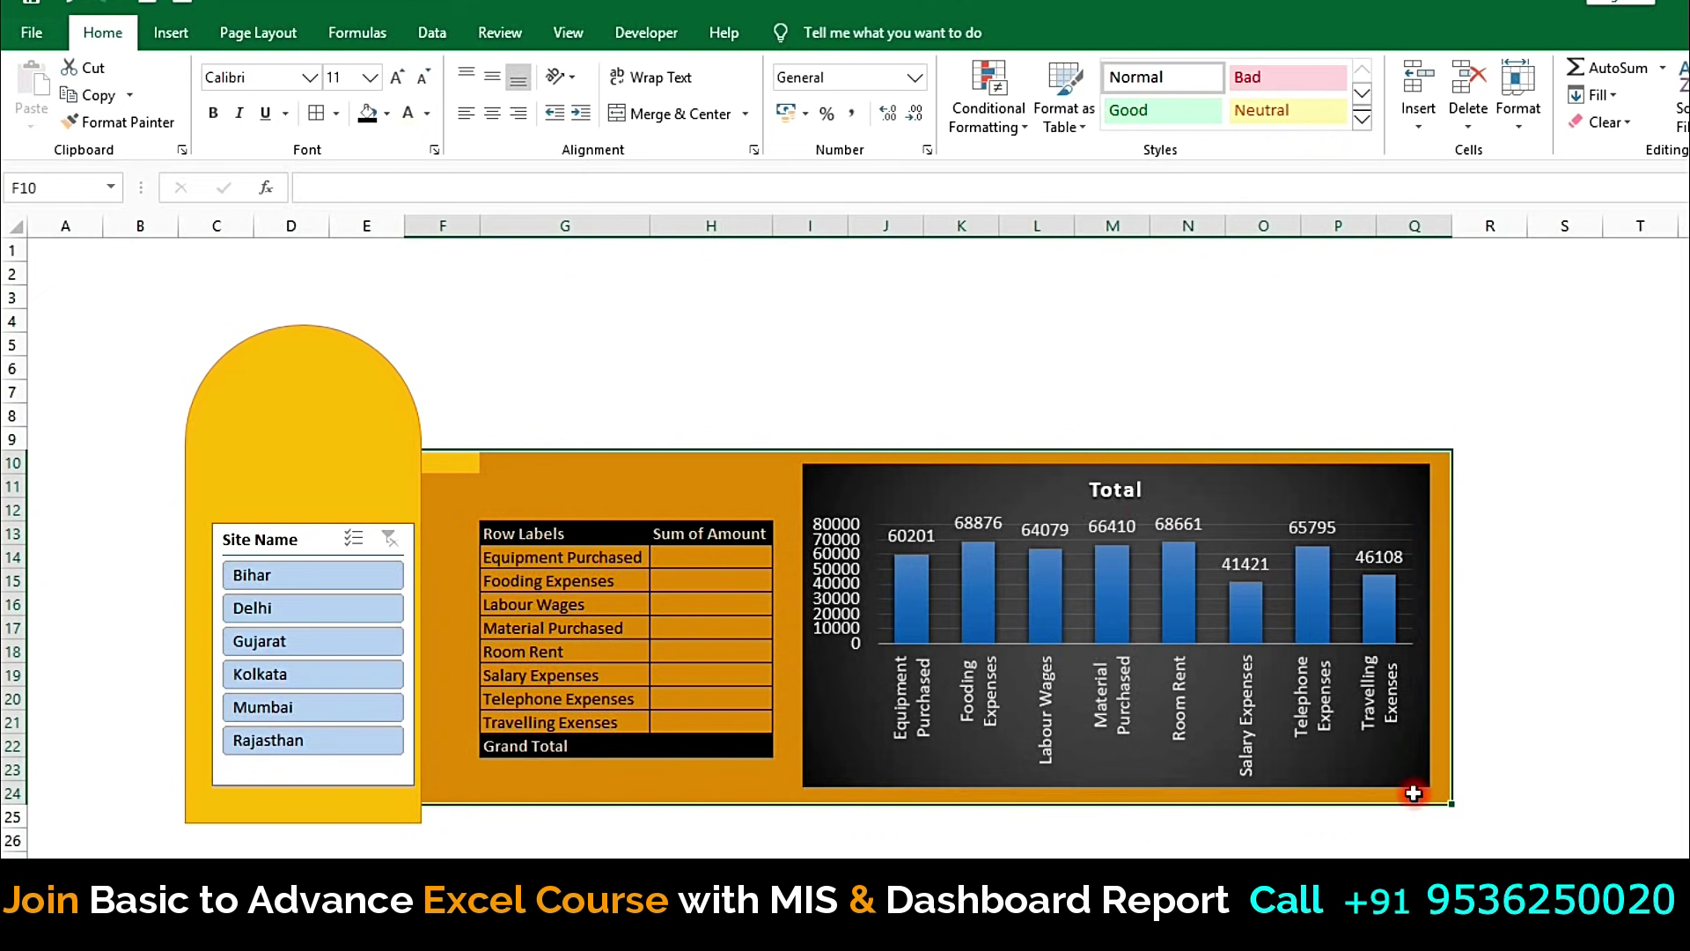
{"action": "left_click", "coordinate": [337, 114]}
{"action": "left_click", "coordinate": [359, 373]}
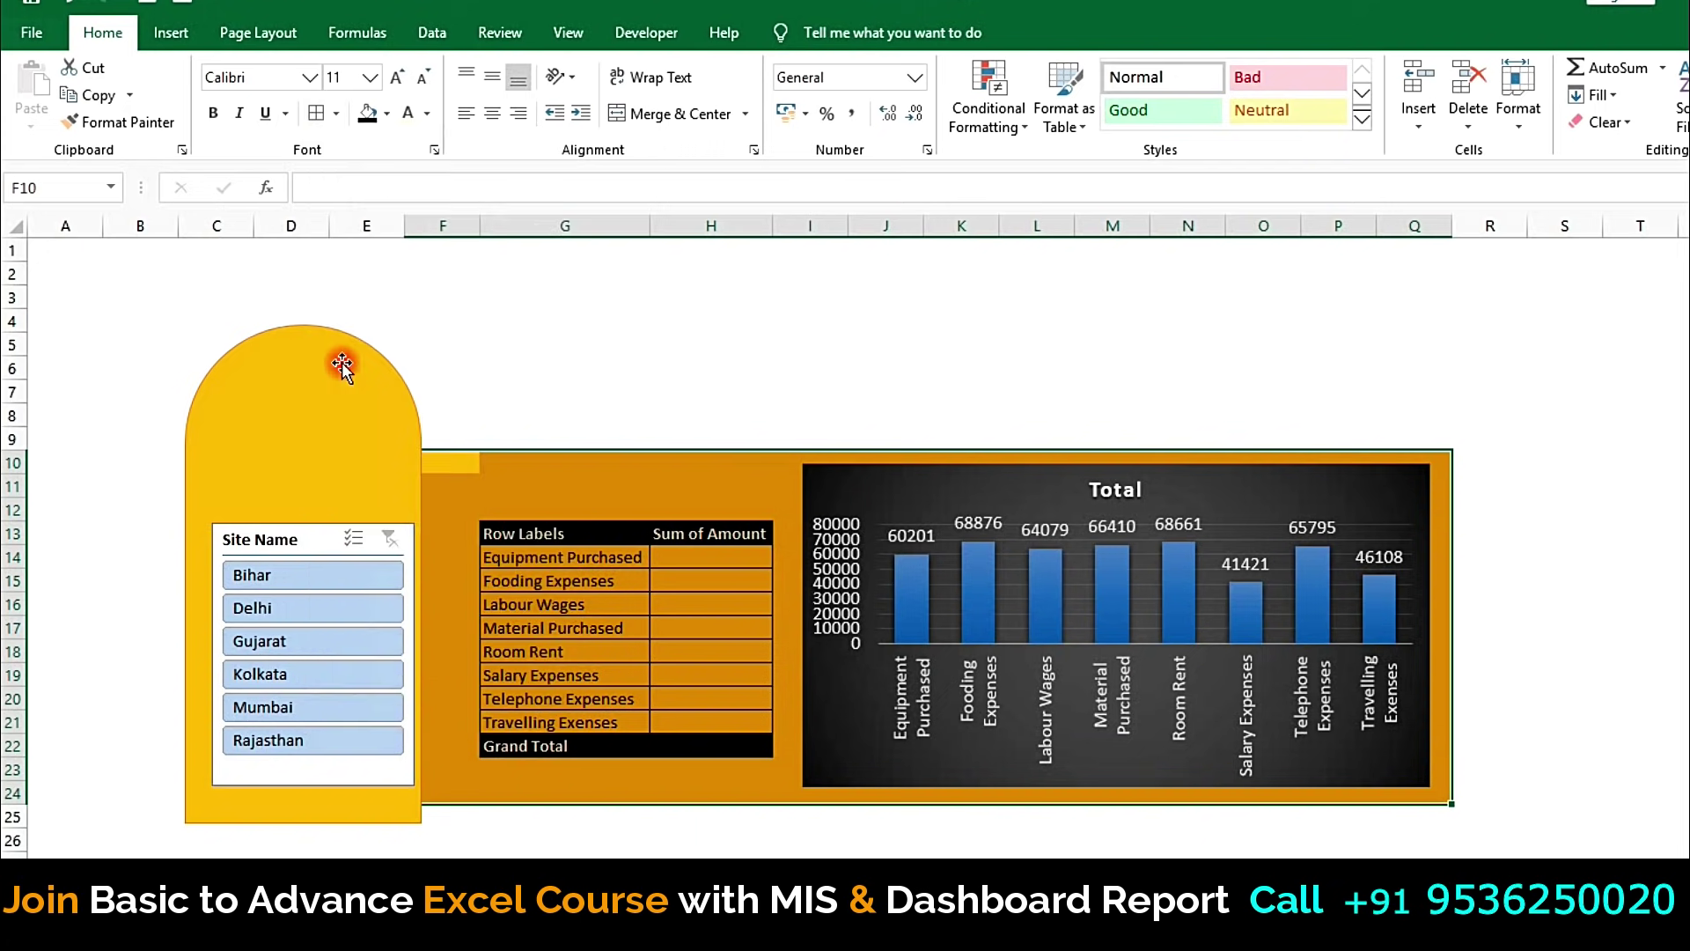
{"action": "left_click", "coordinate": [810, 343]}
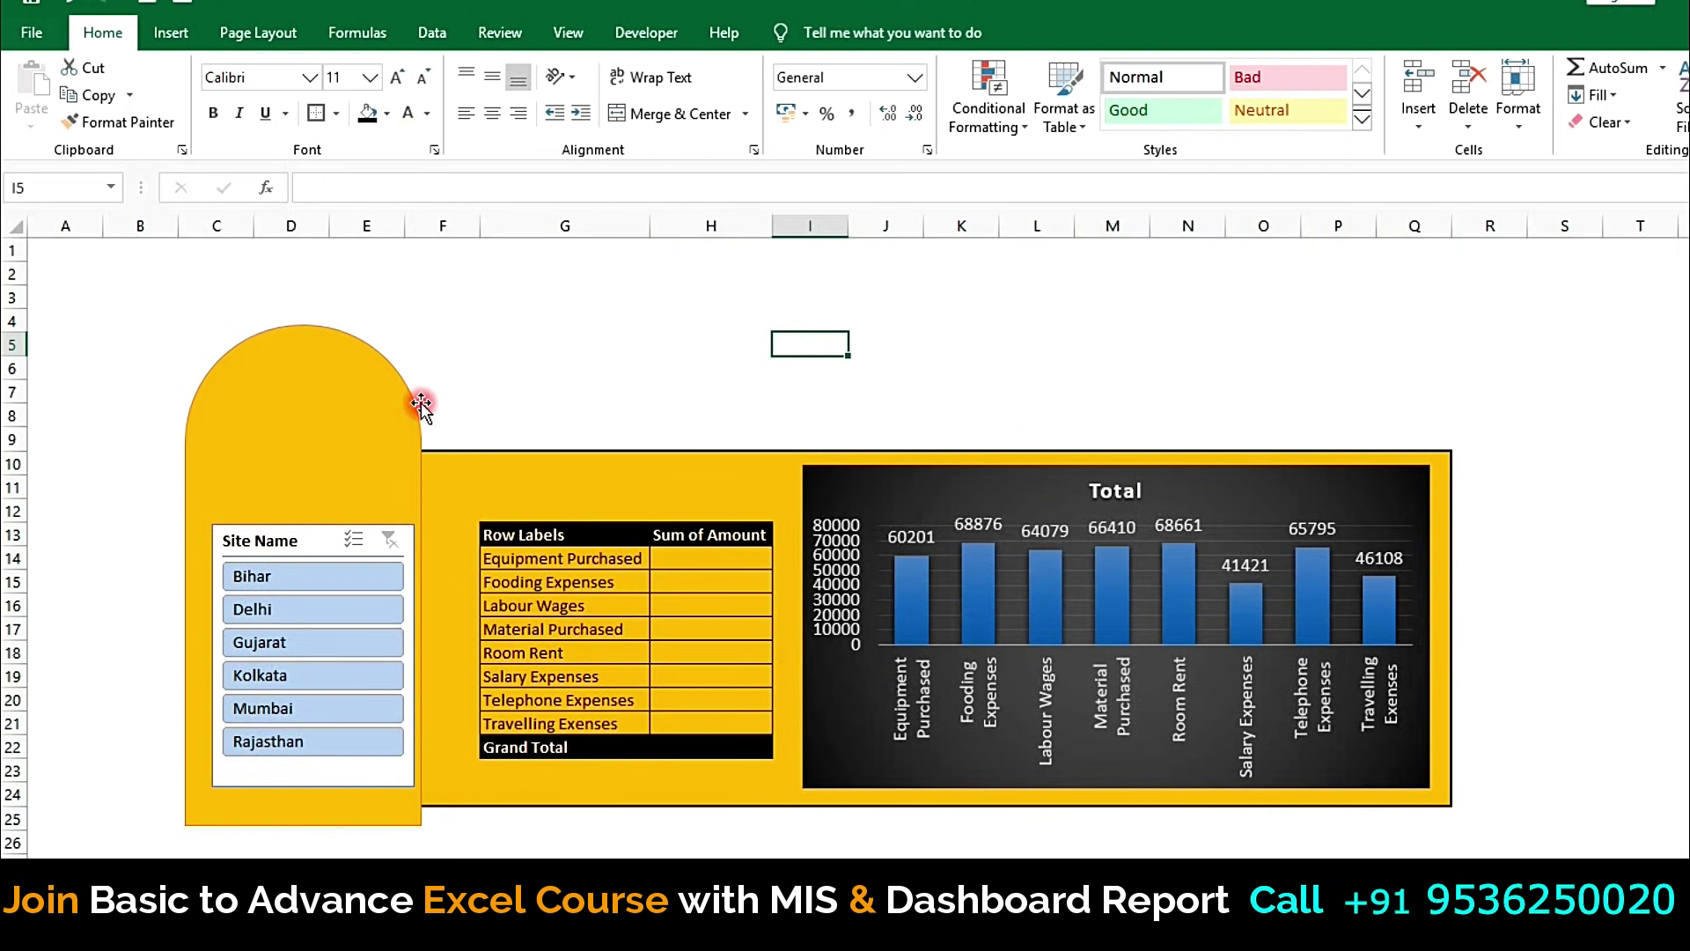
{"action": "mouse_move", "coordinate": [411, 393]}
{"action": "left_mouse_down"}
{"action": "mouse_move", "coordinate": [321, 396]}
{"action": "mouse_move", "coordinate": [457, 400]}
{"action": "mouse_move", "coordinate": [310, 404]}
{"action": "mouse_move", "coordinate": [415, 406]}
{"action": "left_mouse_up"}
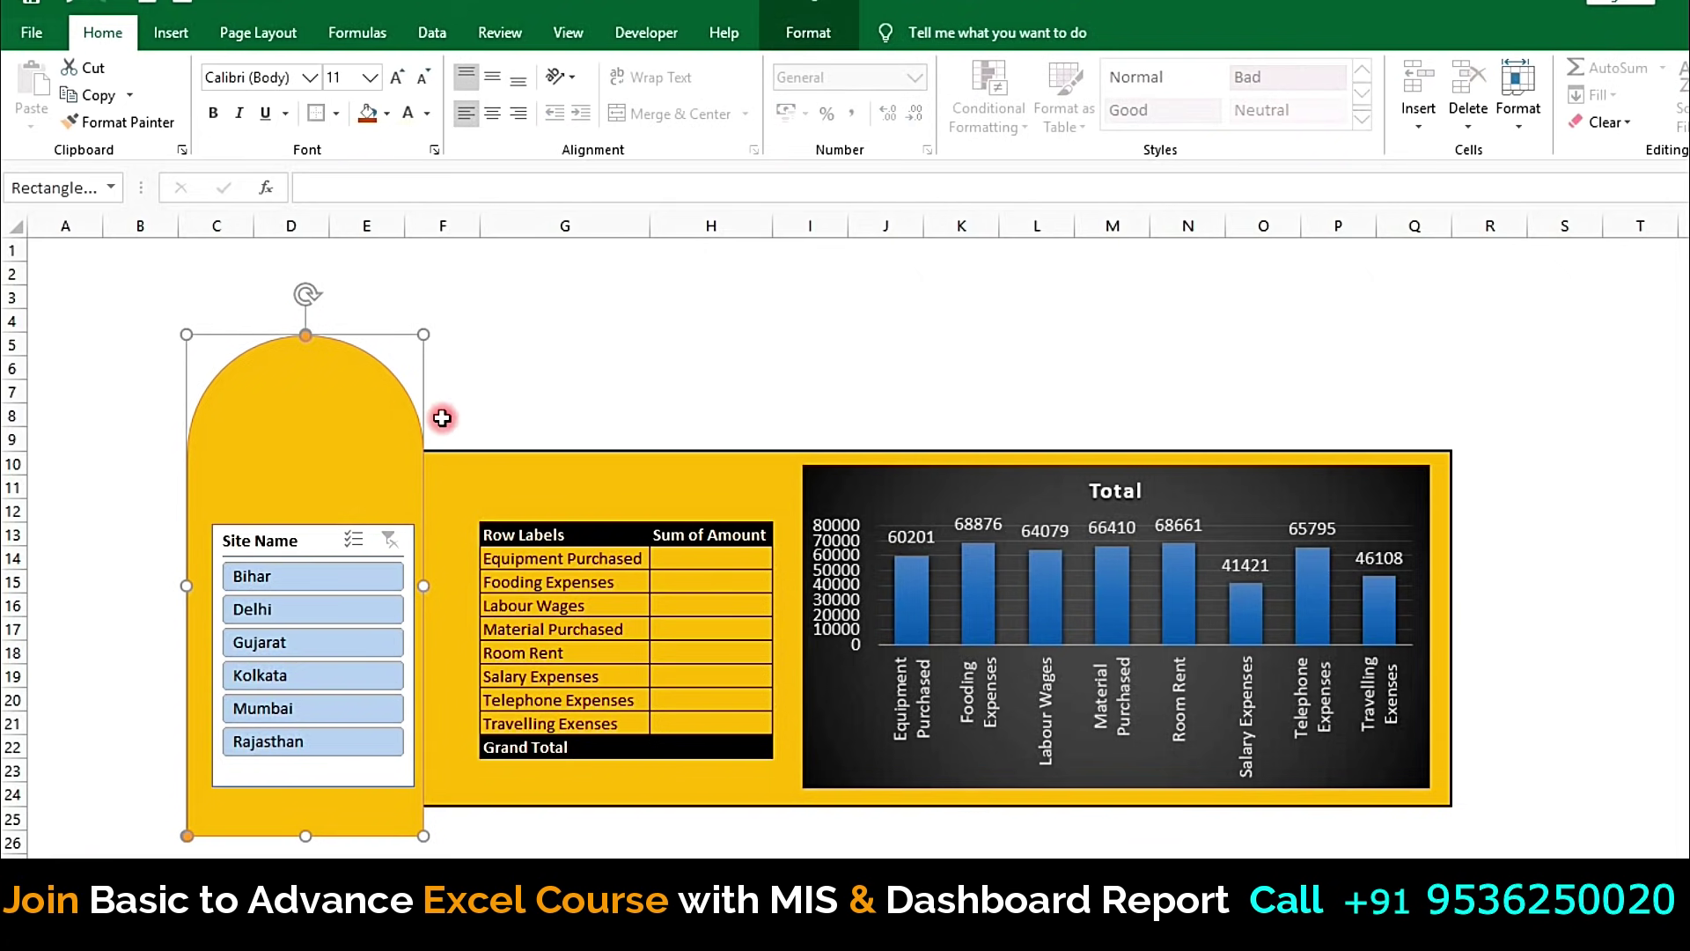
Step: Outline the yellow arch panel in black at 2¼ pt weight
{"action": "left_click", "coordinate": [801, 32]}
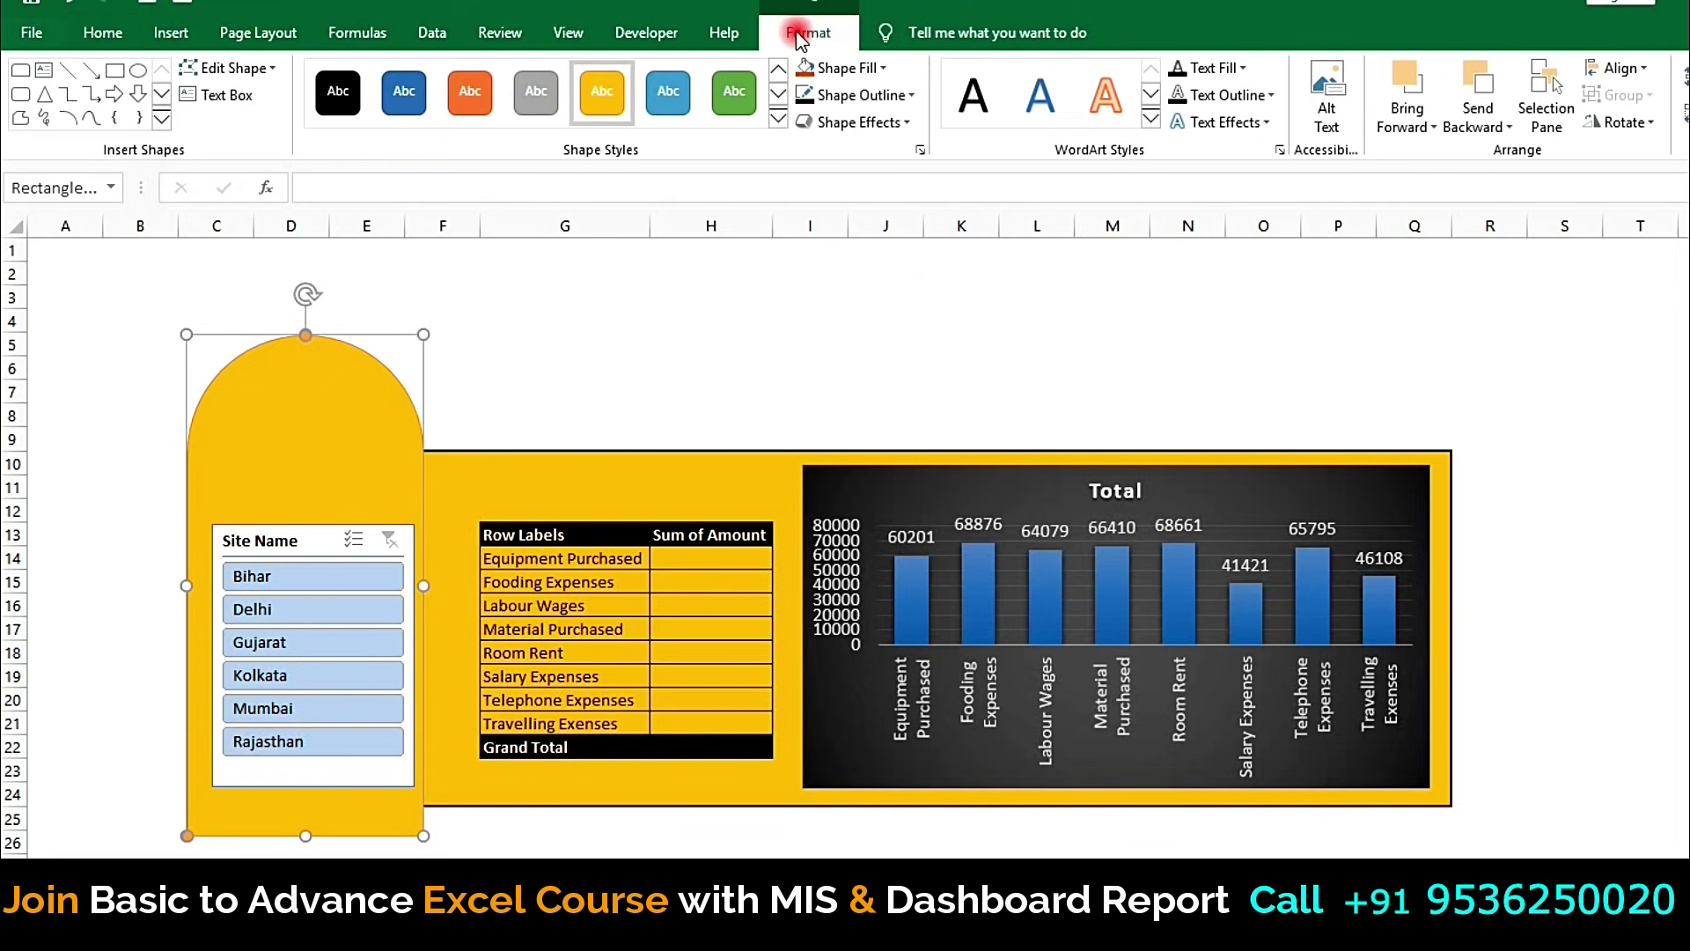
{"action": "left_click", "coordinate": [901, 95]}
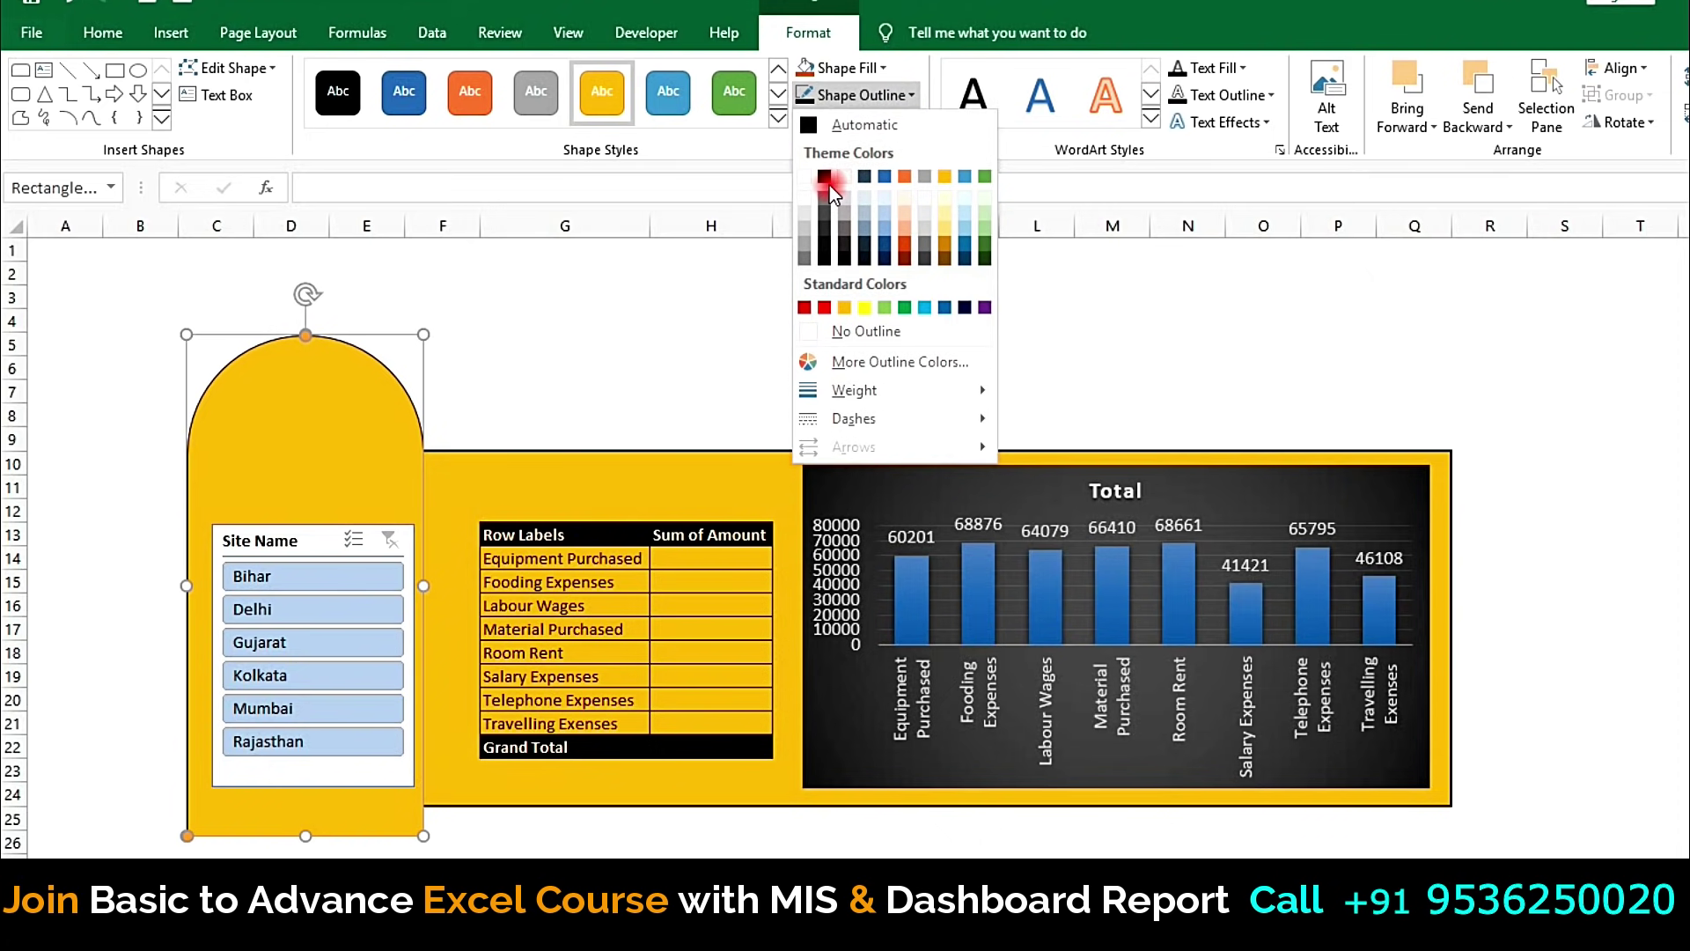
{"action": "left_click", "coordinate": [825, 176]}
{"action": "left_click", "coordinate": [905, 95]}
{"action": "mouse_move", "coordinate": [854, 389]}
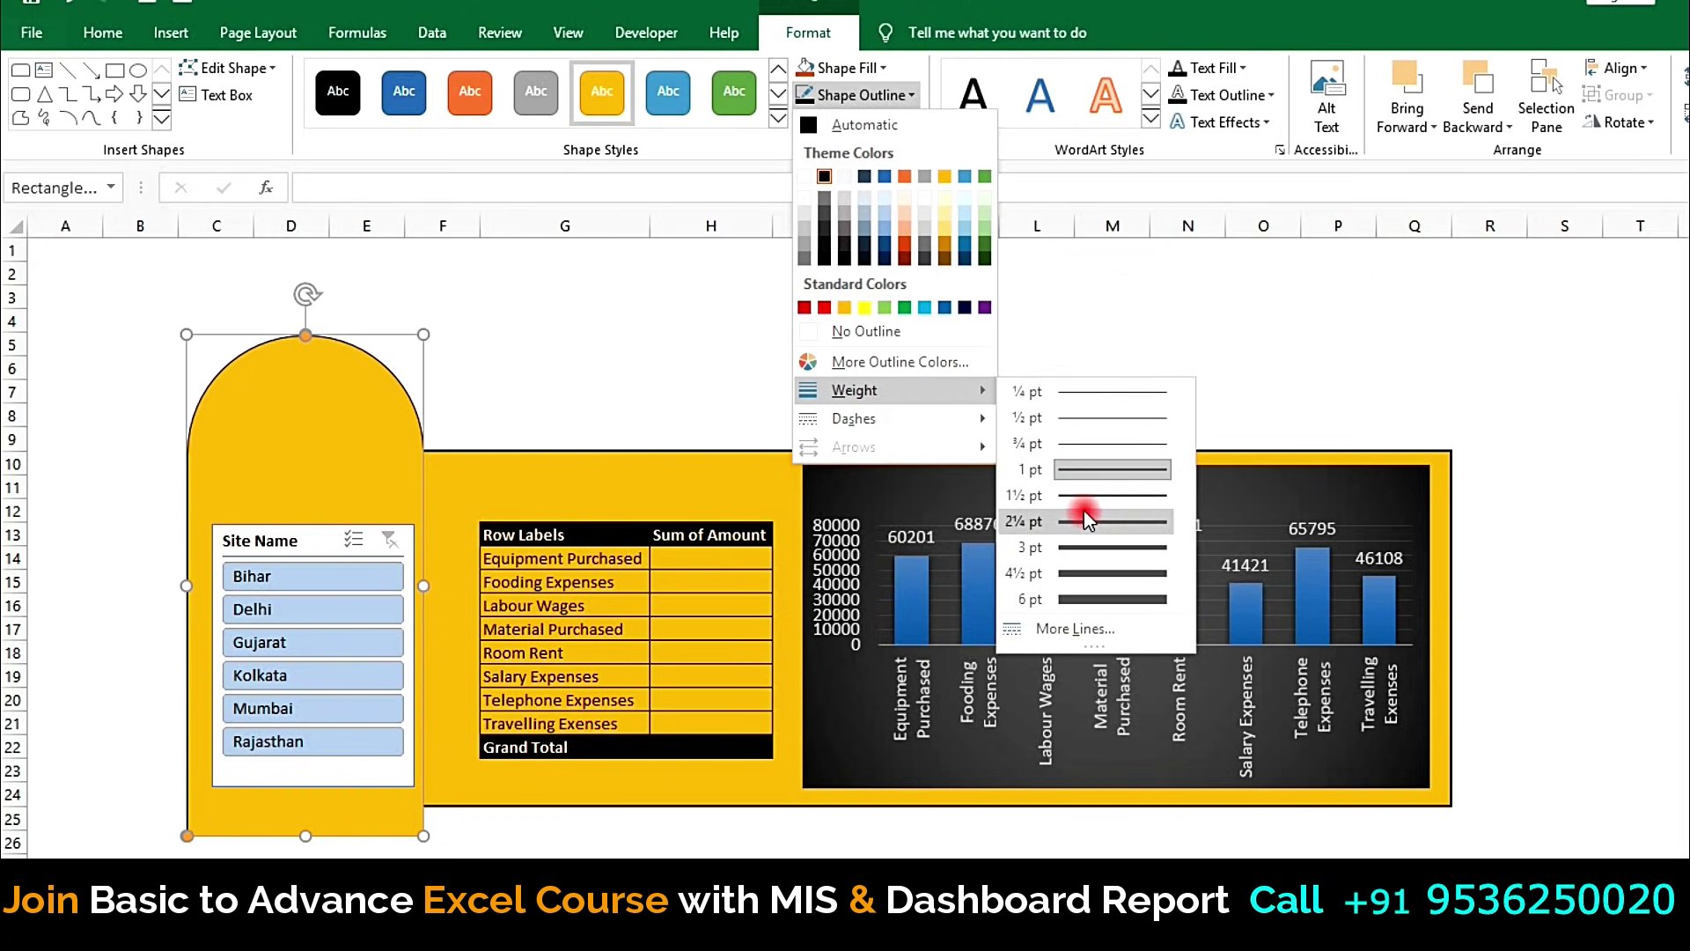
{"action": "left_click", "coordinate": [1085, 521]}
{"action": "left_click", "coordinate": [648, 324]}
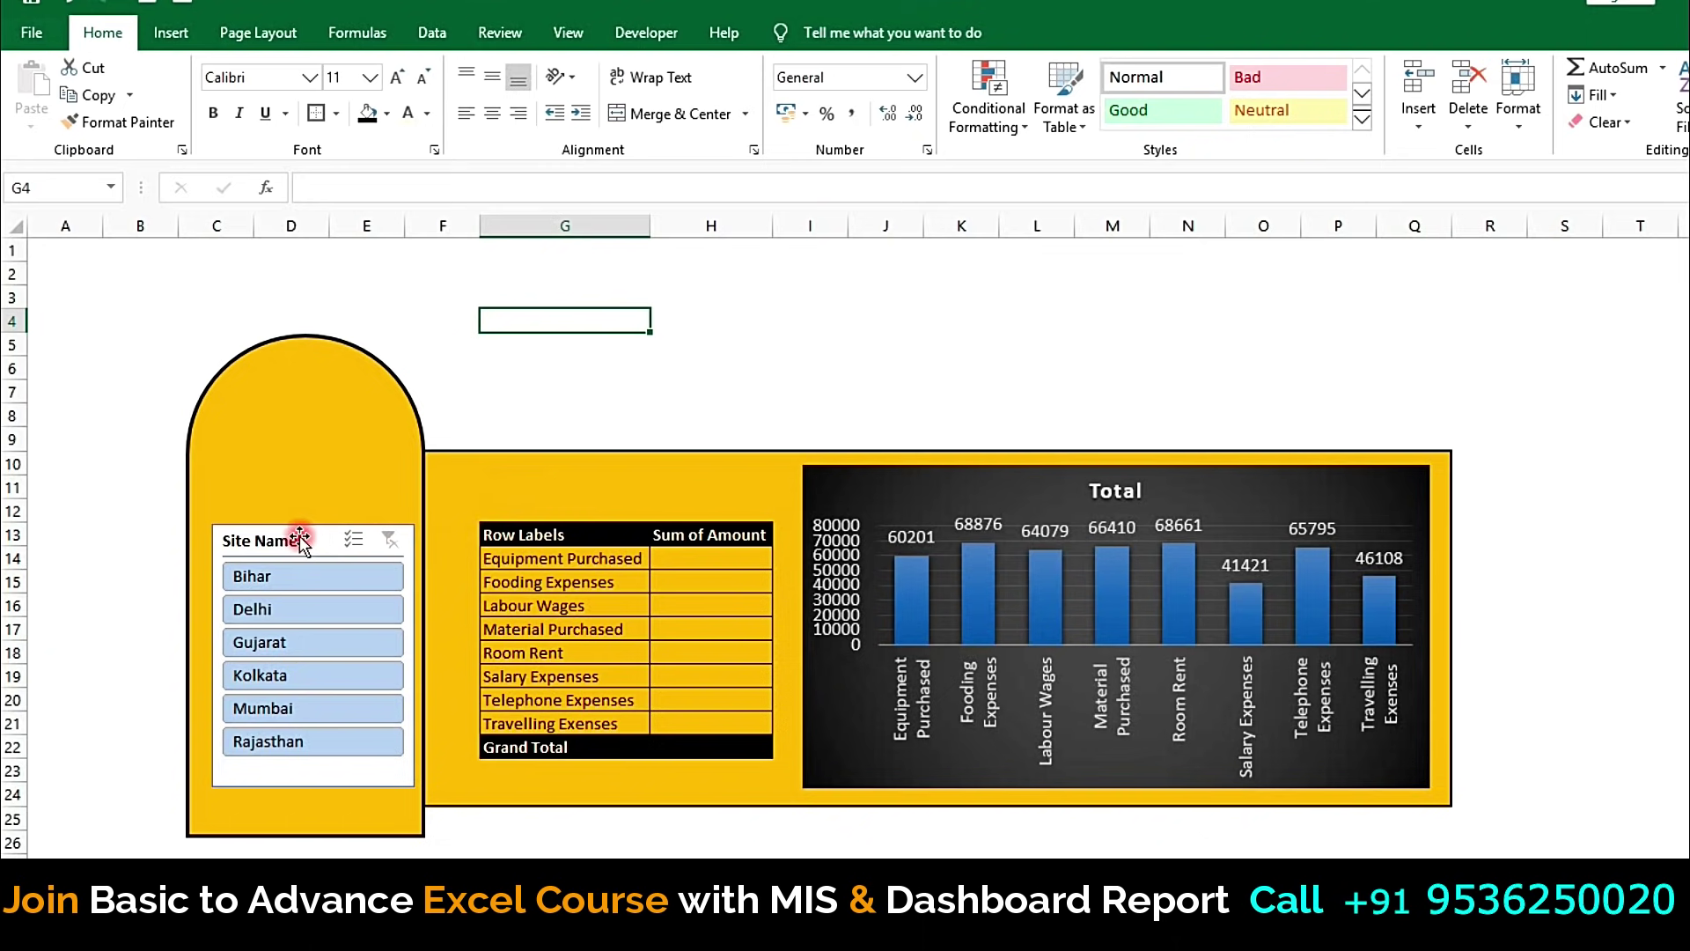
{"action": "left_click", "coordinate": [1039, 384]}
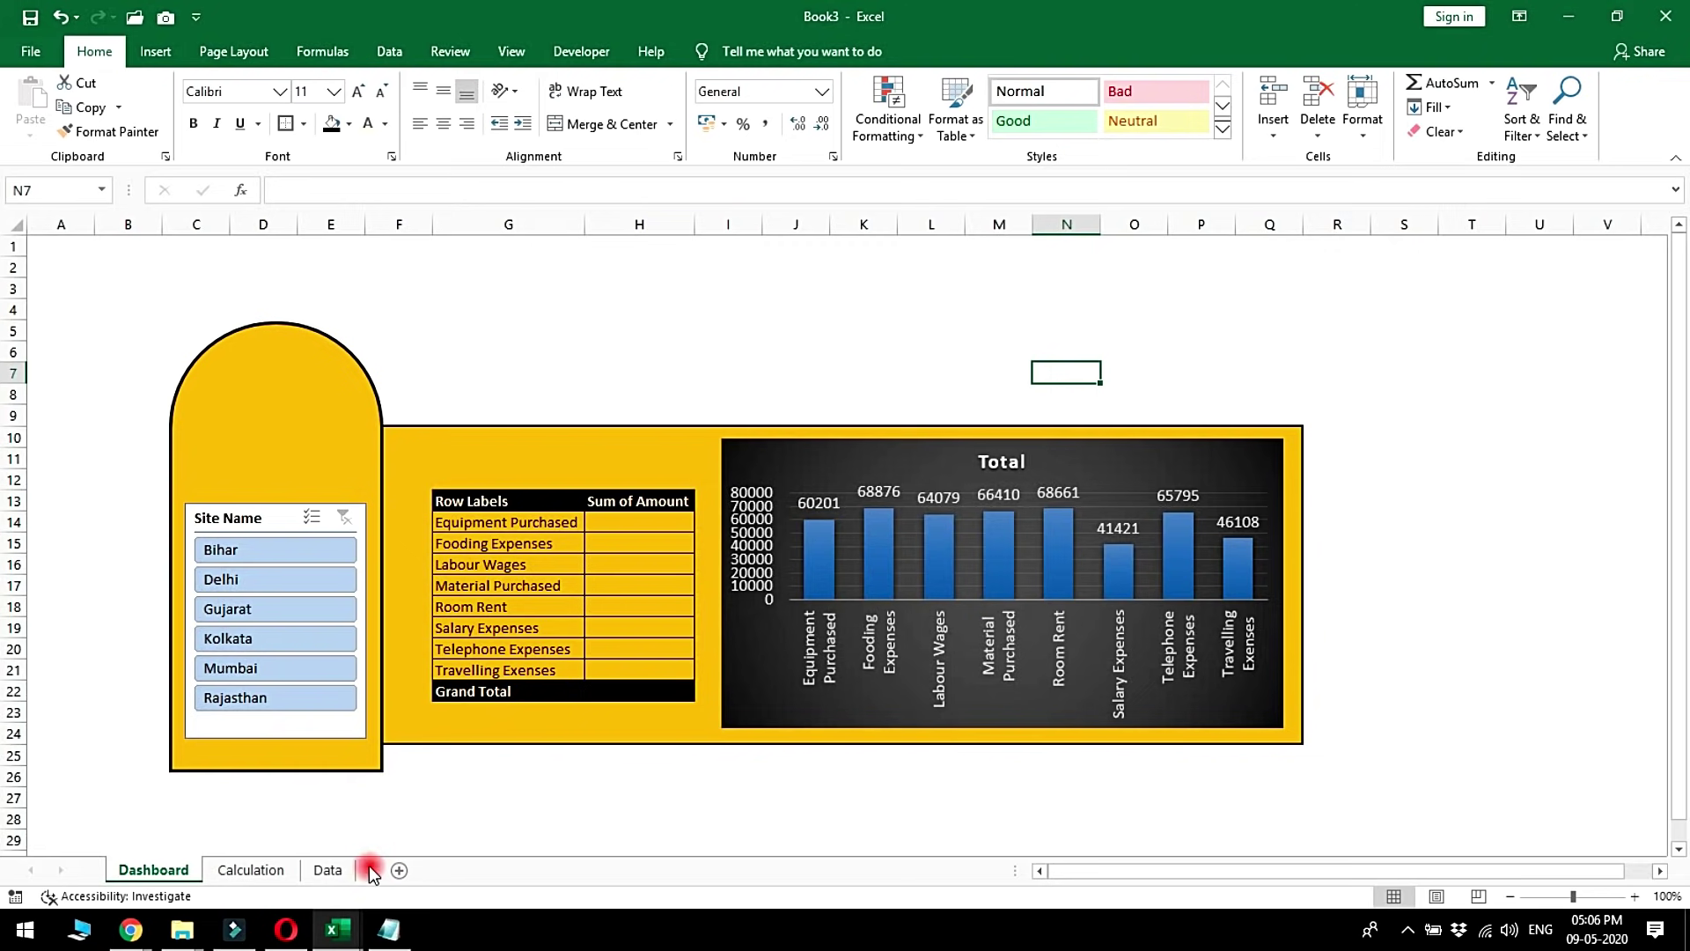
Step: In the Corporate Dashboard Report workbook, filter to Jackets and move the date filter to Aug 2020
{"action": "left_click", "coordinate": [337, 928]}
{"action": "left_click", "coordinate": [1037, 879]}
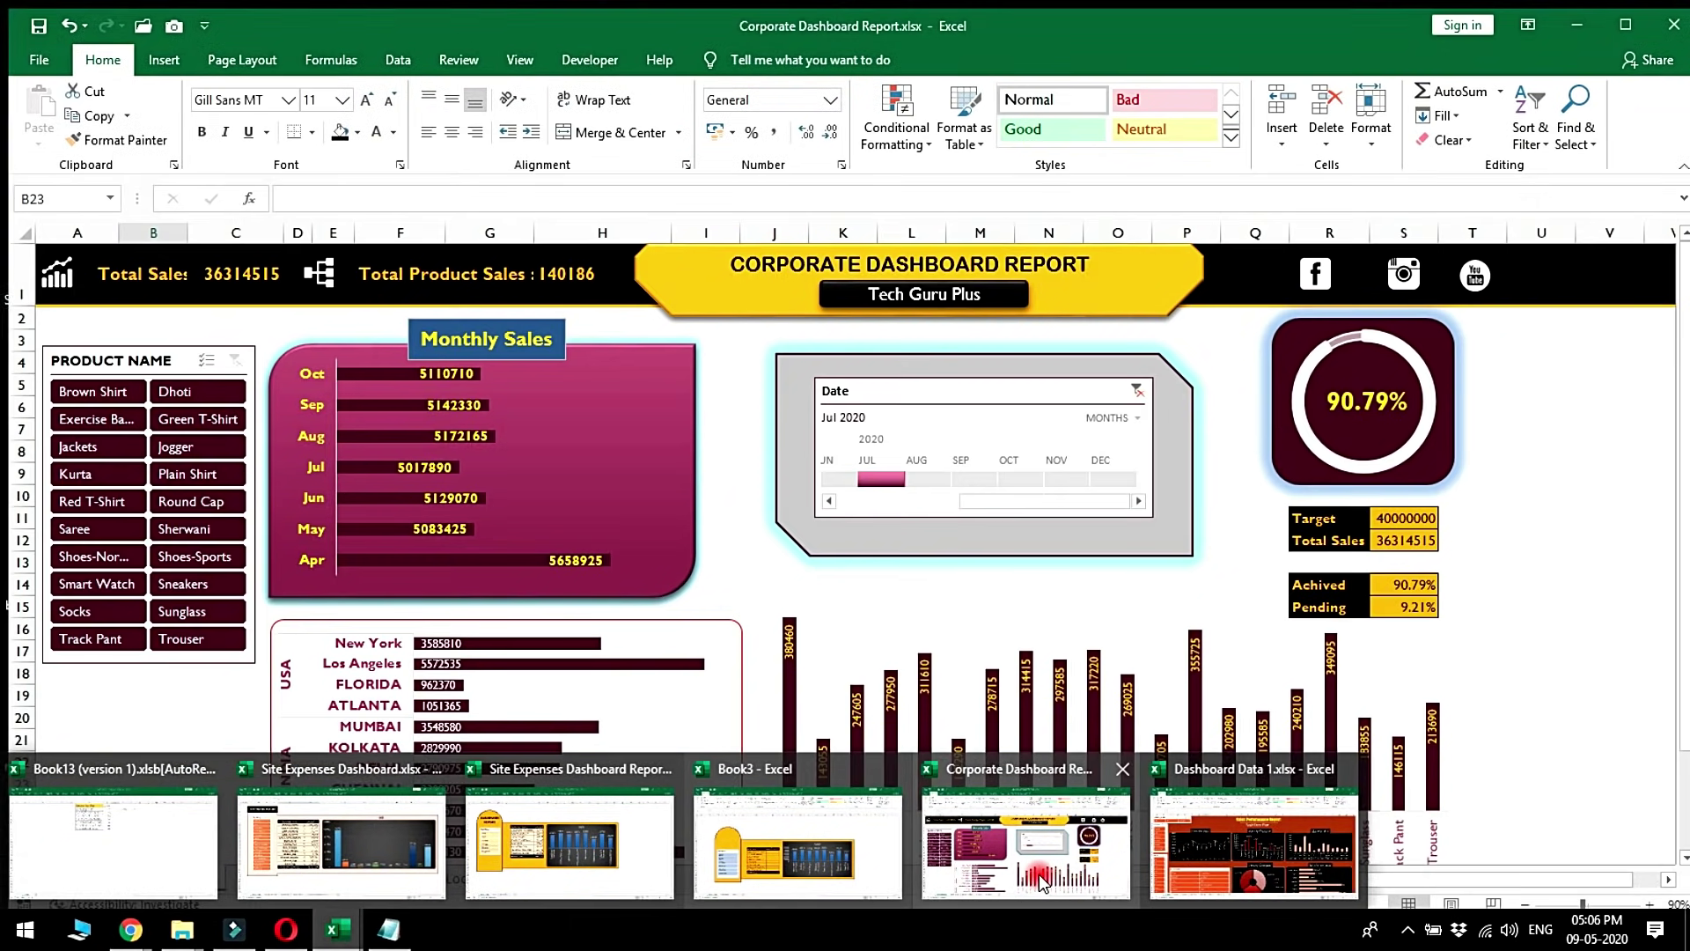
{"action": "left_click", "coordinate": [1040, 880]}
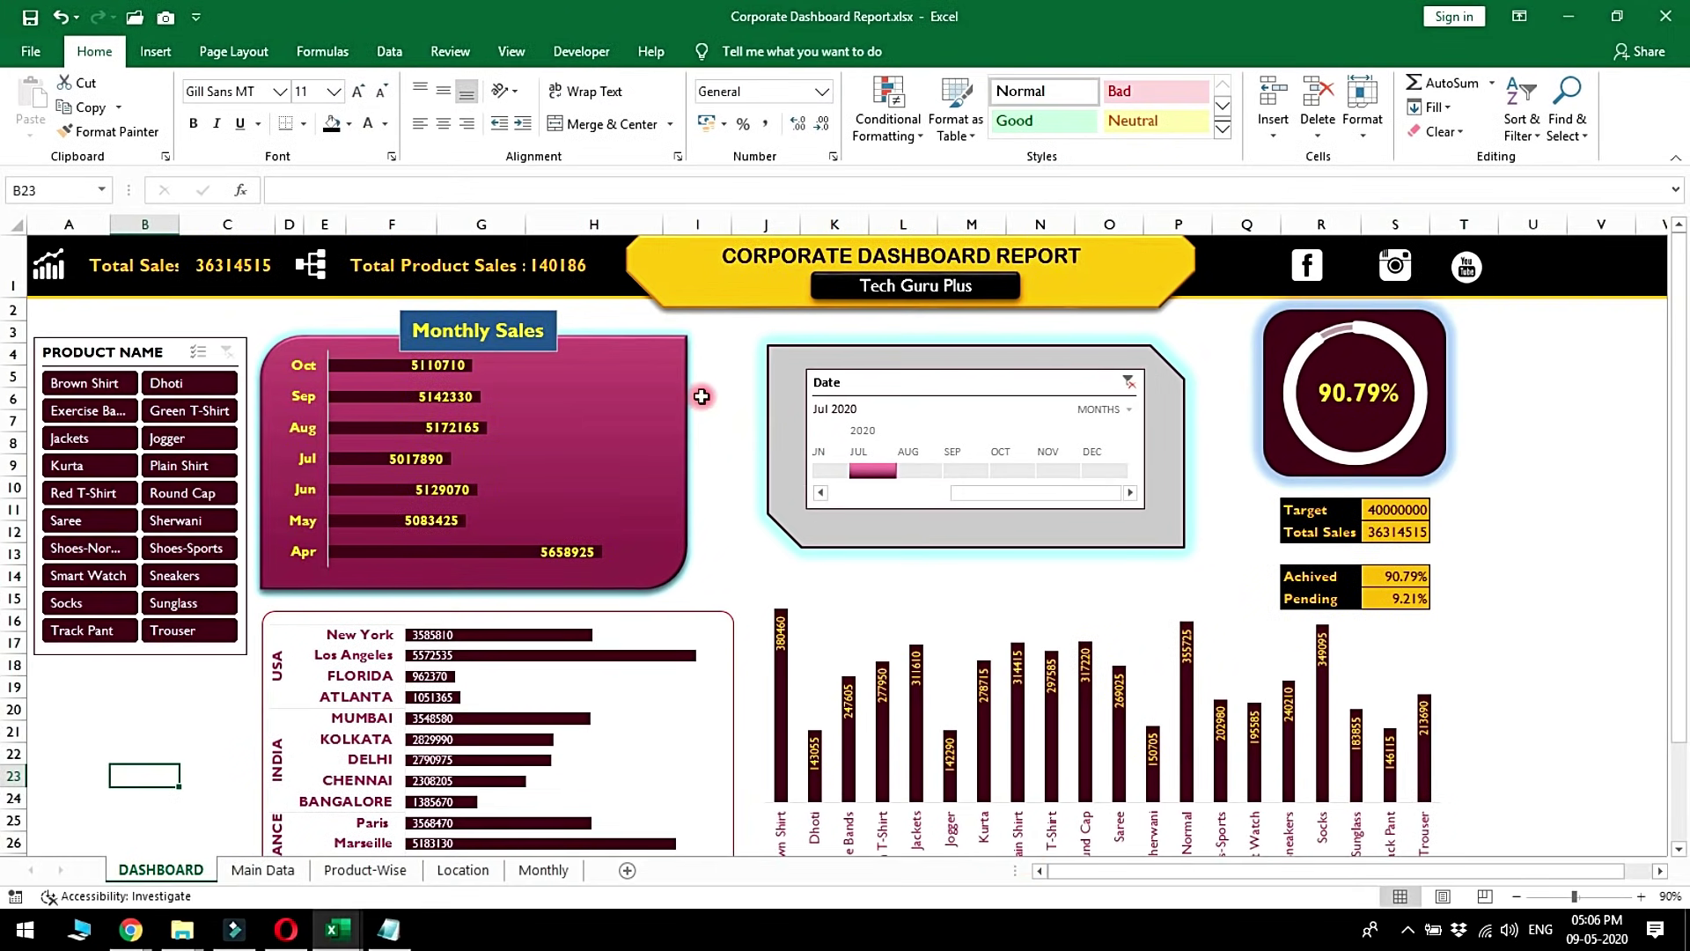
{"action": "left_click", "coordinate": [110, 438]}
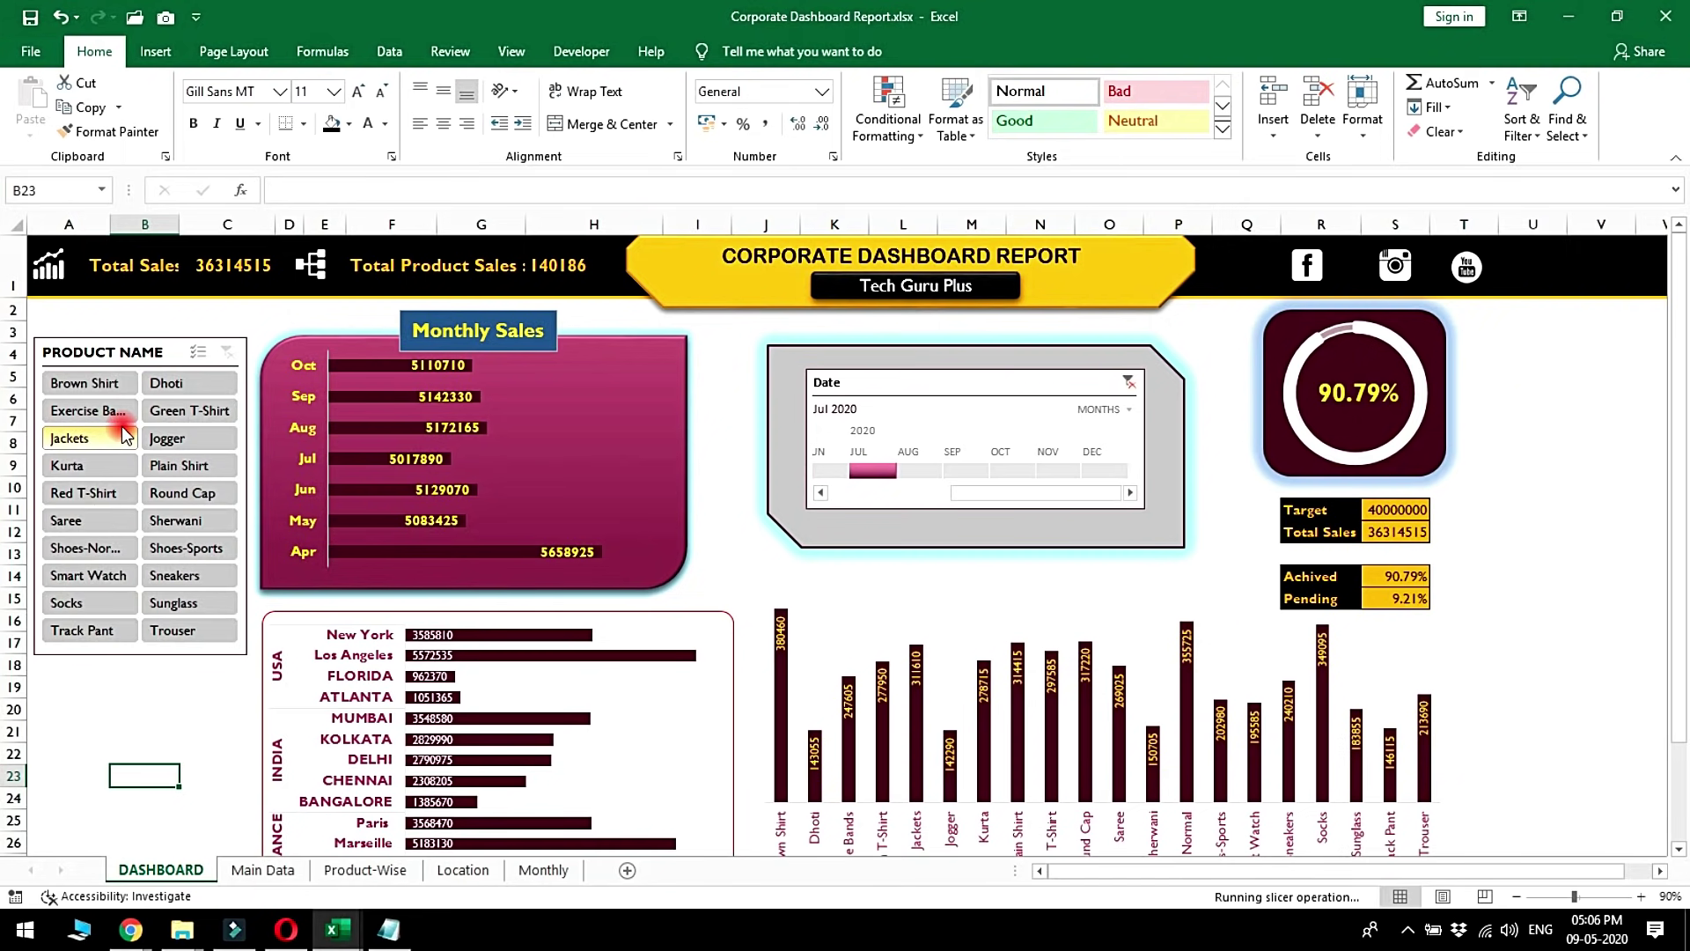
{"action": "left_click", "coordinate": [924, 472]}
{"action": "mouse_move", "coordinate": [336, 930]}
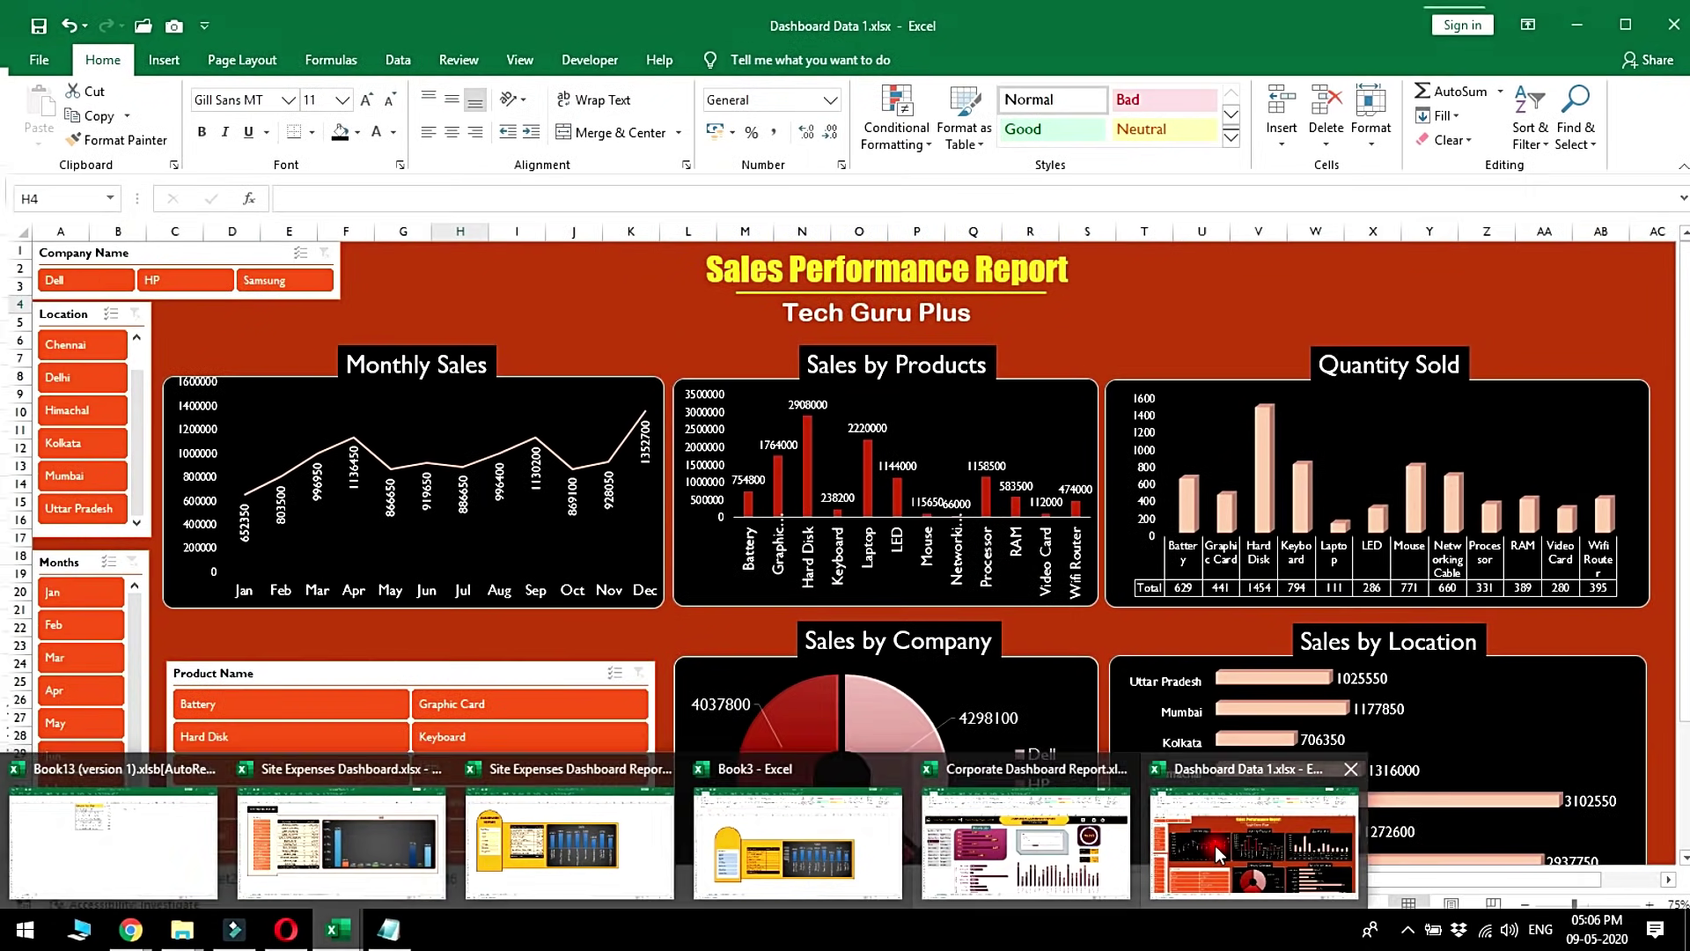
Step: In Dashboard Data 1.xlsx, filter the sales report to Himachal, then Kolkata, then clear the Location filter
{"action": "left_click", "coordinate": [1215, 845]}
{"action": "left_click", "coordinate": [78, 400]}
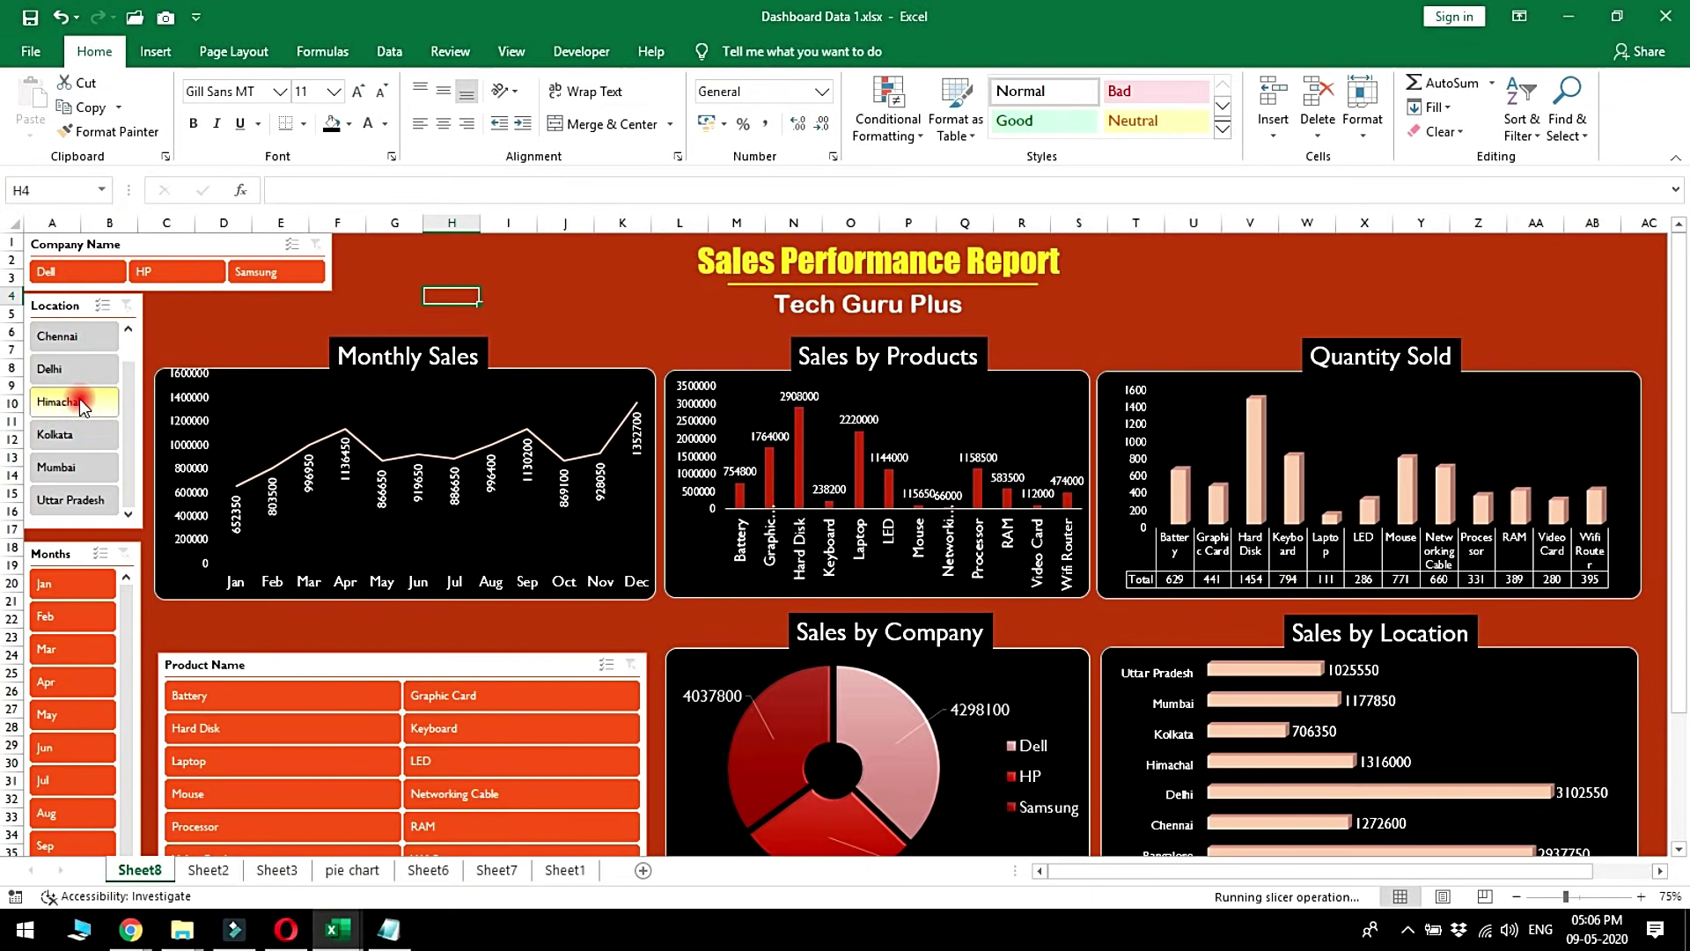
{"action": "left_click", "coordinate": [72, 437]}
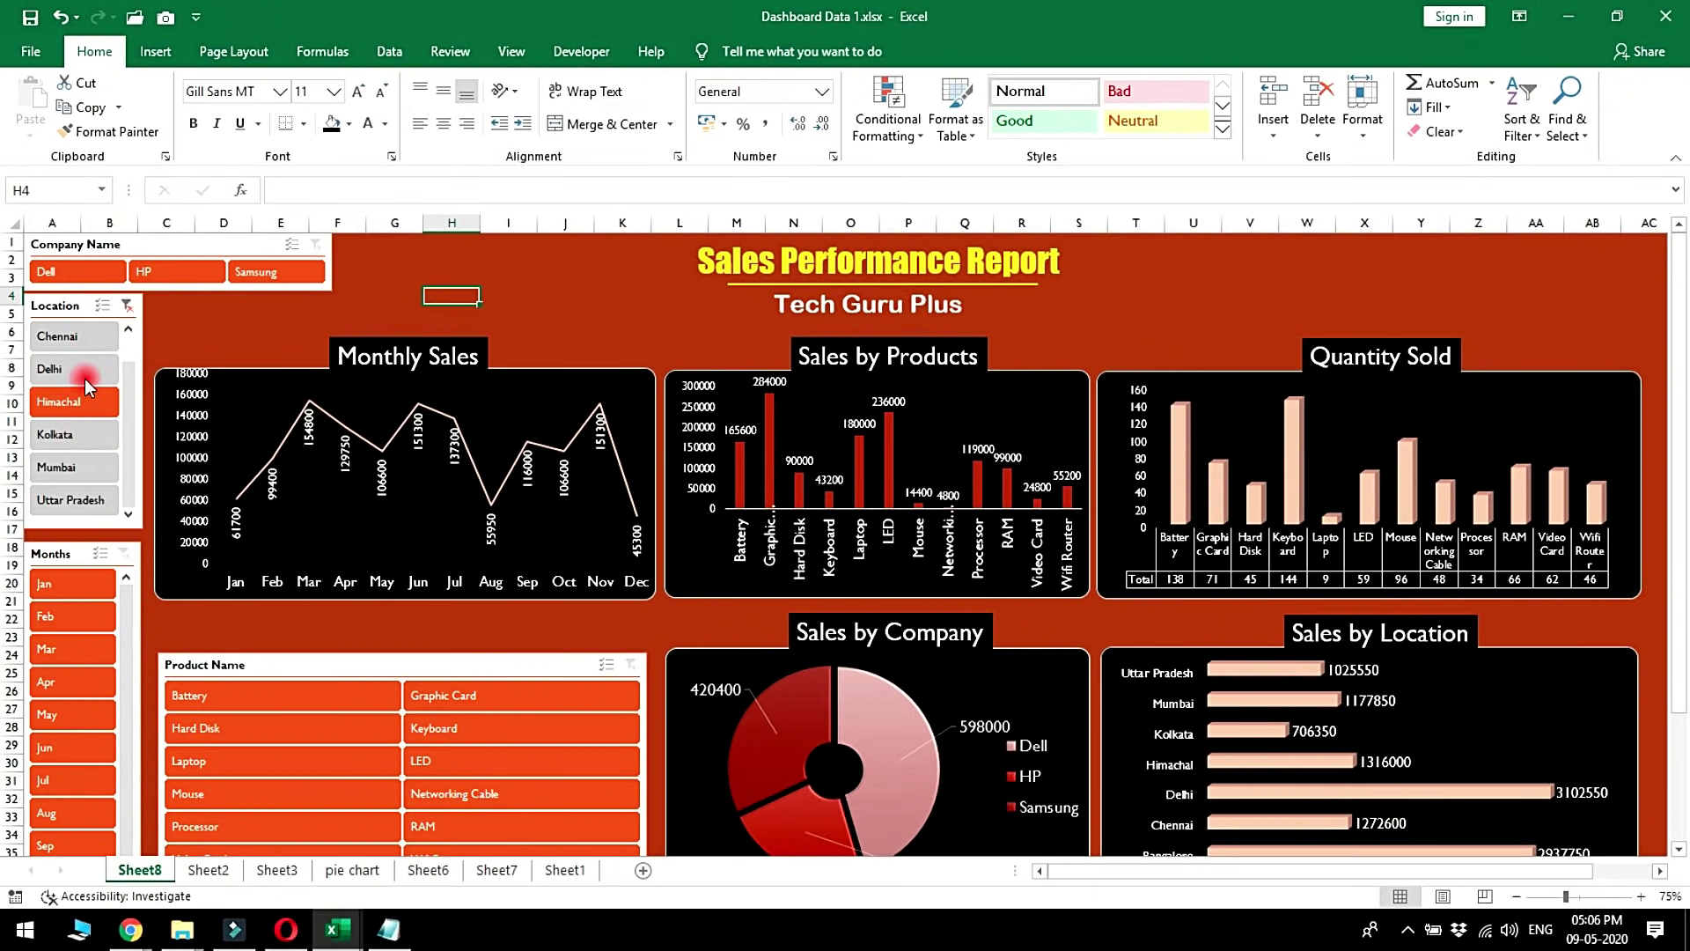
{"action": "left_click", "coordinate": [126, 305]}
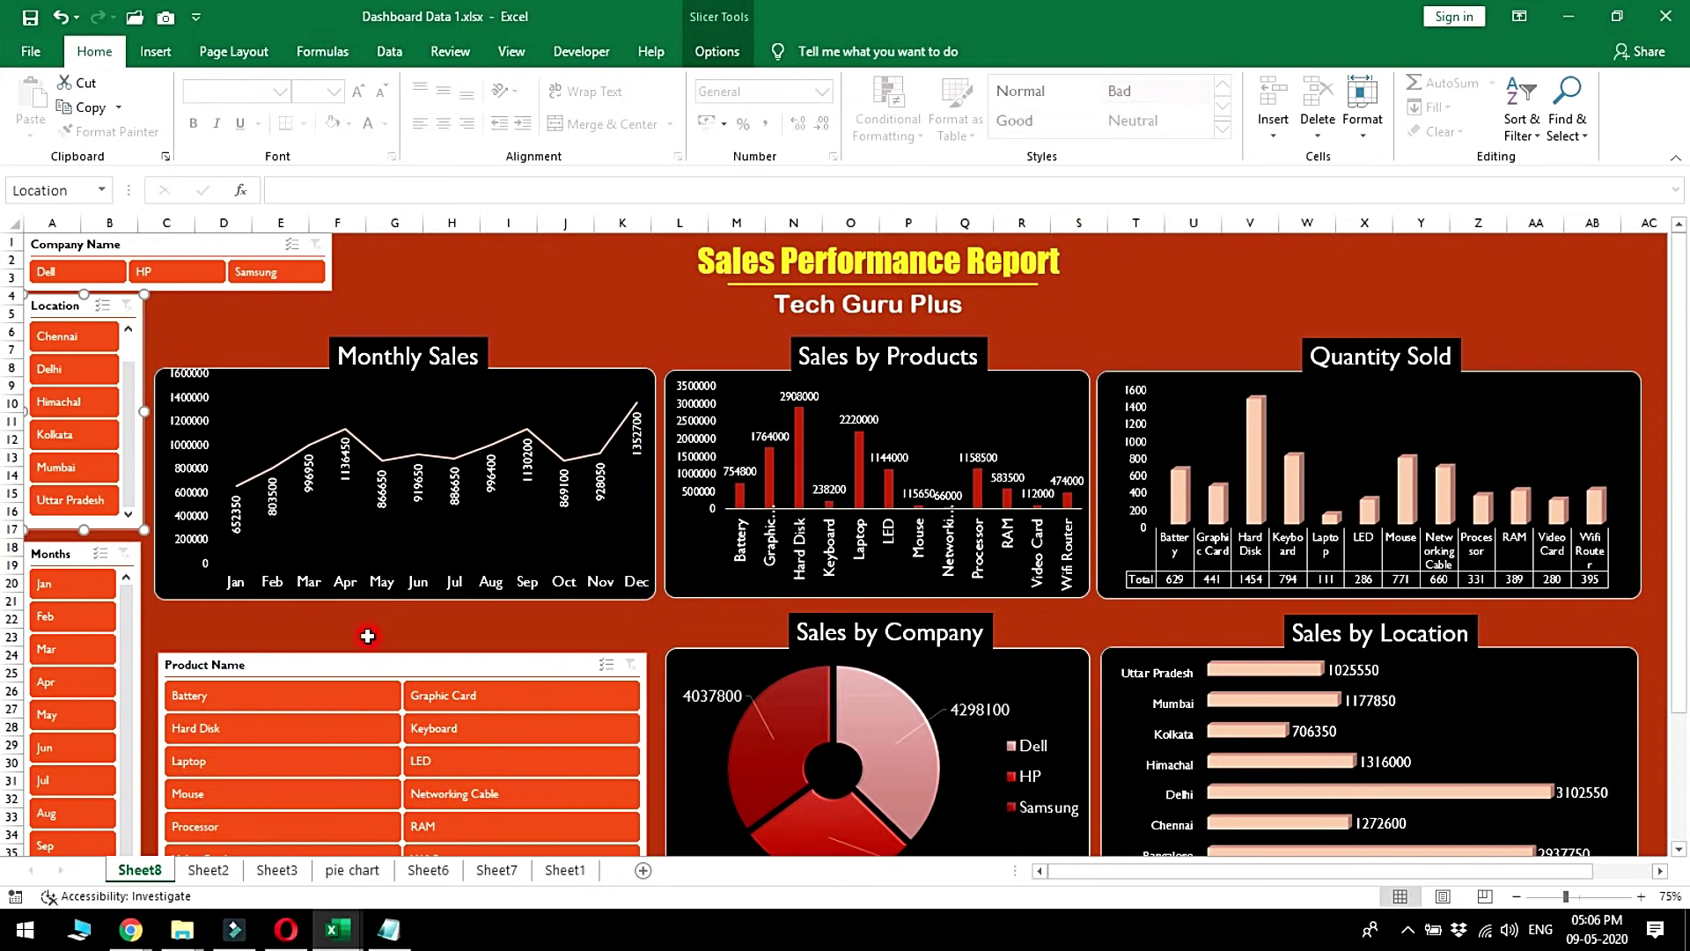
Step: Scroll through the Excel course page in Chrome, looking over its price details
{"action": "mouse_move", "coordinate": [130, 931]}
{"action": "left_click", "coordinate": [377, 870]}
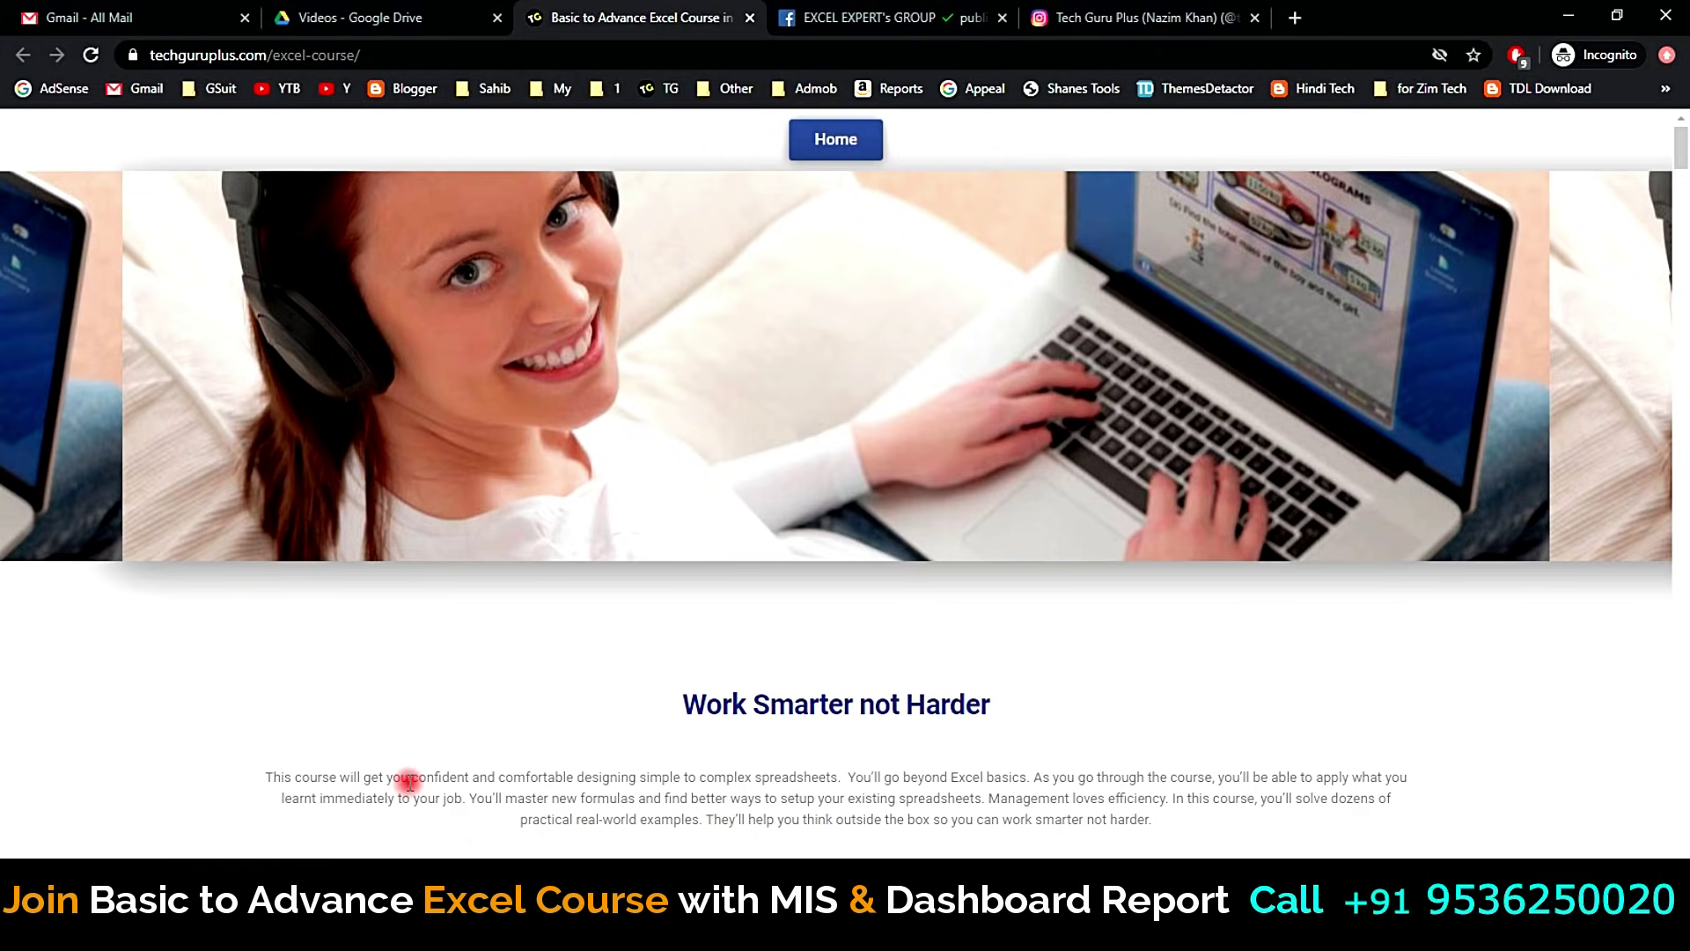
{"action": "scroll", "coordinate": [538, 796], "scroll_direction": "down", "scroll_amount": 7}
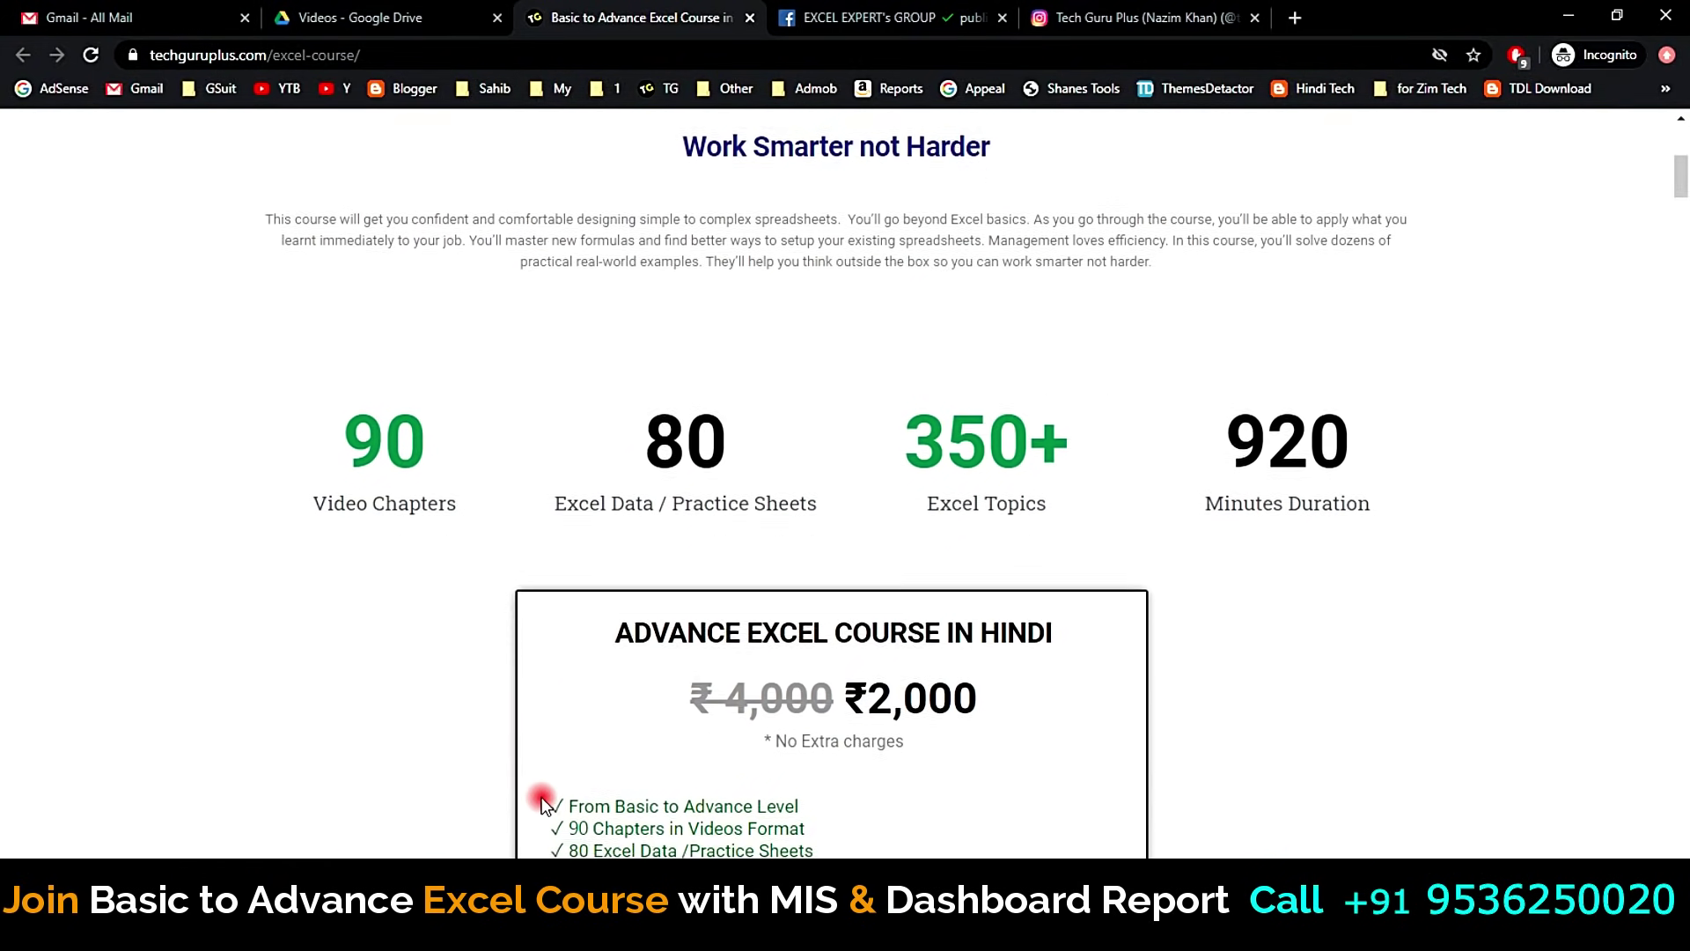
{"action": "scroll", "coordinate": [910, 434], "scroll_direction": "down", "scroll_amount": 4}
{"action": "scroll", "coordinate": [909, 434], "scroll_direction": "up", "scroll_amount": 1}
{"action": "left_click_drag", "start_coordinate": [871, 370], "coordinate": [944, 376]}
{"action": "left_click", "coordinate": [589, 264]}
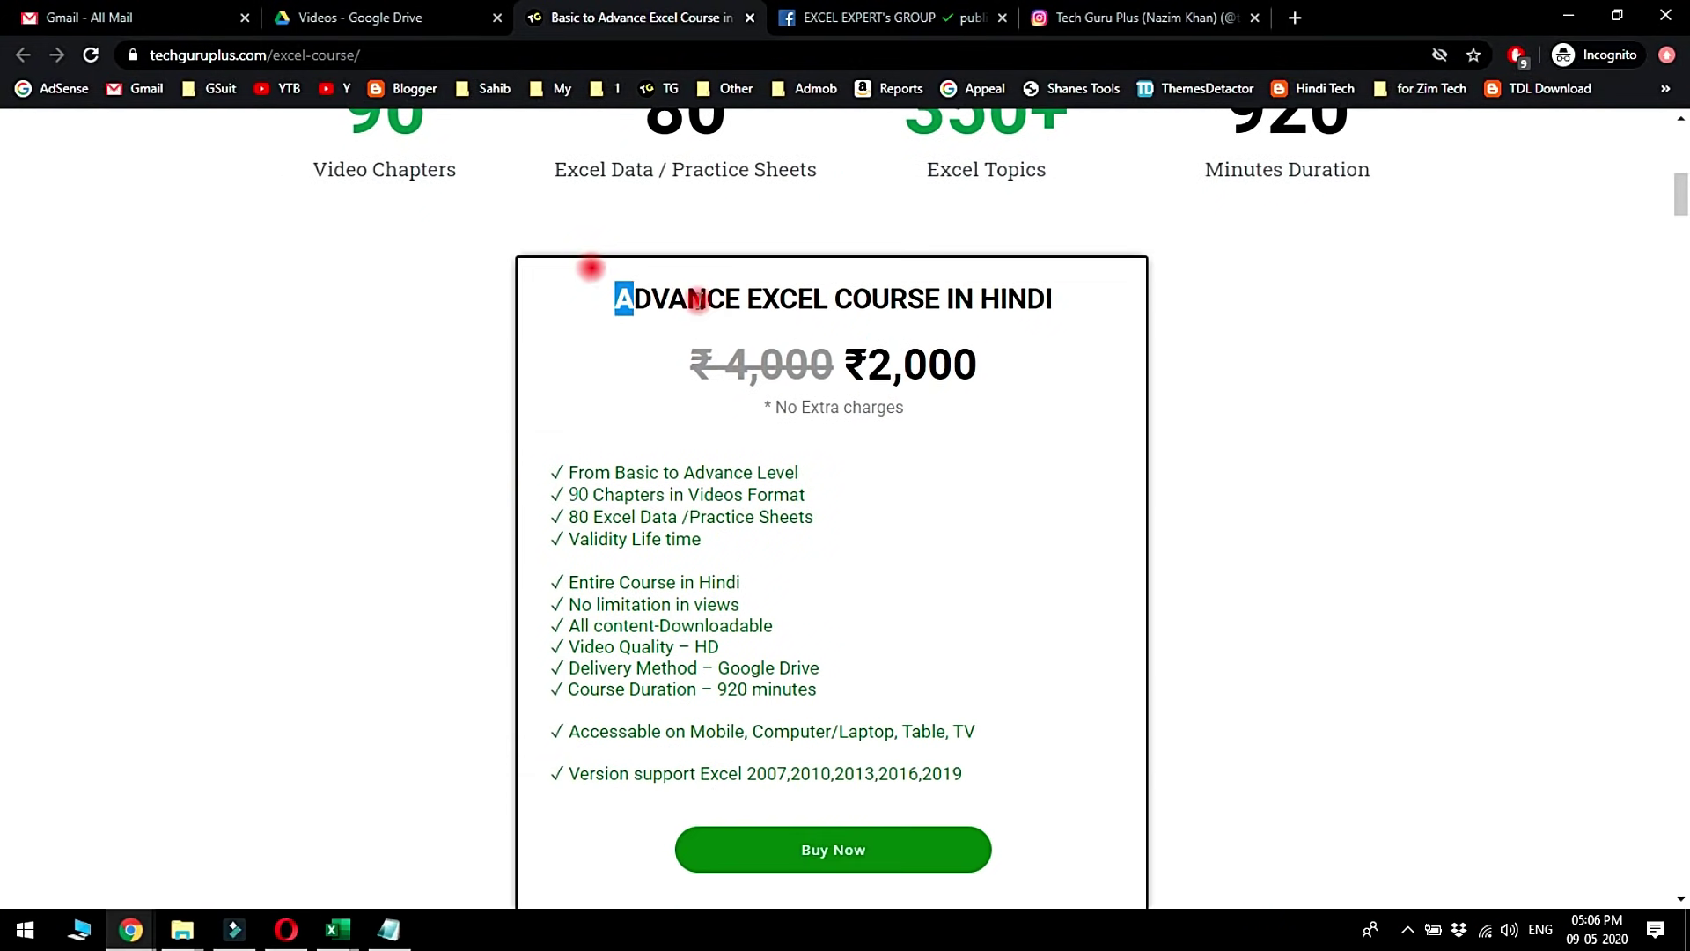
{"action": "scroll", "coordinate": [894, 508], "scroll_direction": "down", "scroll_amount": 7}
{"action": "scroll", "coordinate": [895, 509], "scroll_direction": "down", "scroll_amount": 10}
{"action": "scroll", "coordinate": [860, 649], "scroll_direction": "down", "scroll_amount": 13}
{"action": "scroll", "coordinate": [853, 647], "scroll_direction": "up", "scroll_amount": 10}
{"action": "mouse_move", "coordinate": [1679, 281]}
{"action": "left_mouse_down"}
{"action": "mouse_move", "coordinate": [1681, 722]}
{"action": "mouse_move", "coordinate": [1680, 132]}
{"action": "left_mouse_up"}
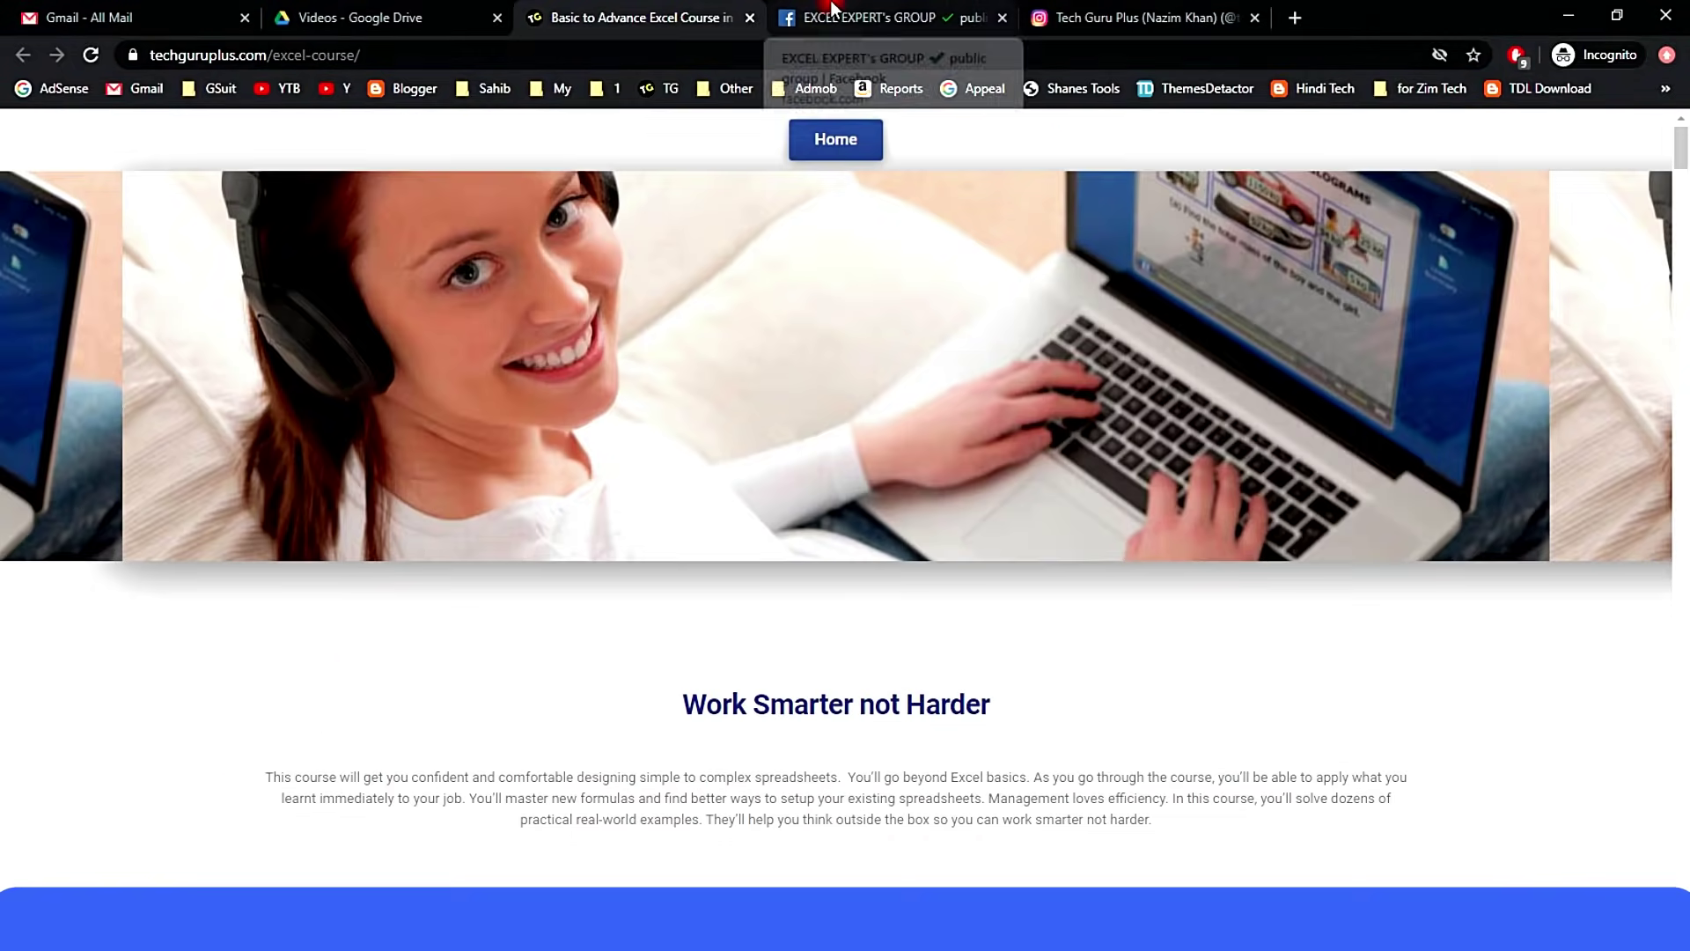
Step: Browse the Facebook group and Instagram profile pages, then bring up the open Excel windows
{"action": "left_click", "coordinate": [831, 15]}
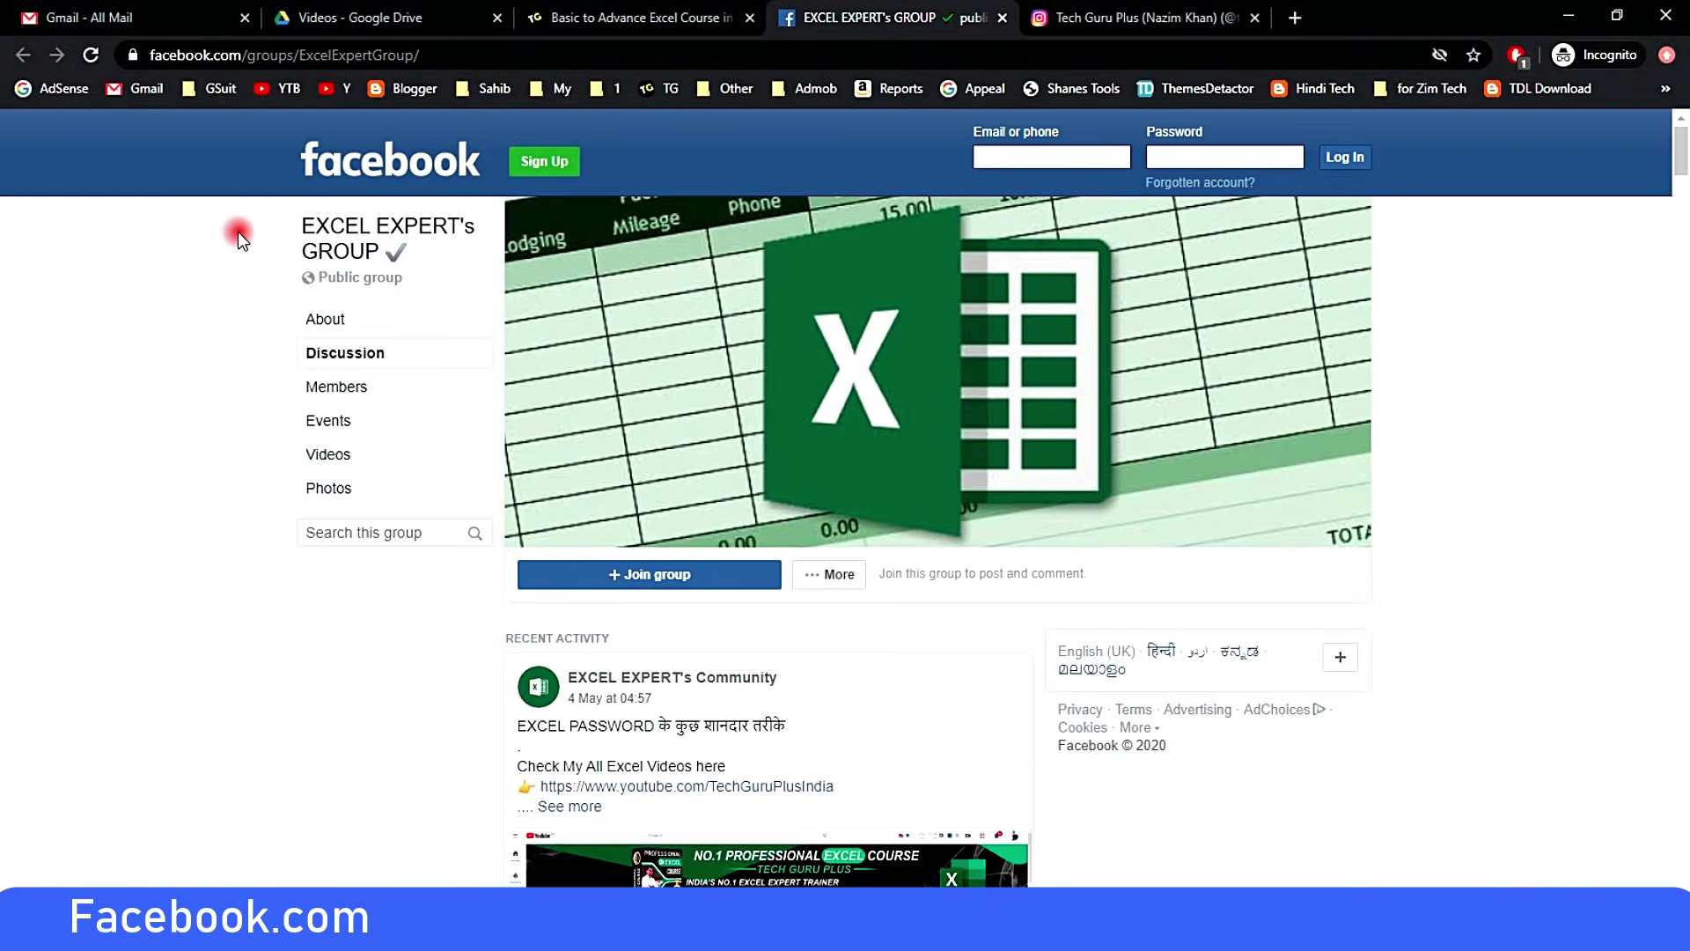
{"action": "left_click_drag", "start_coordinate": [238, 231], "coordinate": [264, 369]}
{"action": "left_click", "coordinate": [251, 388]}
{"action": "left_click", "coordinate": [1183, 19]}
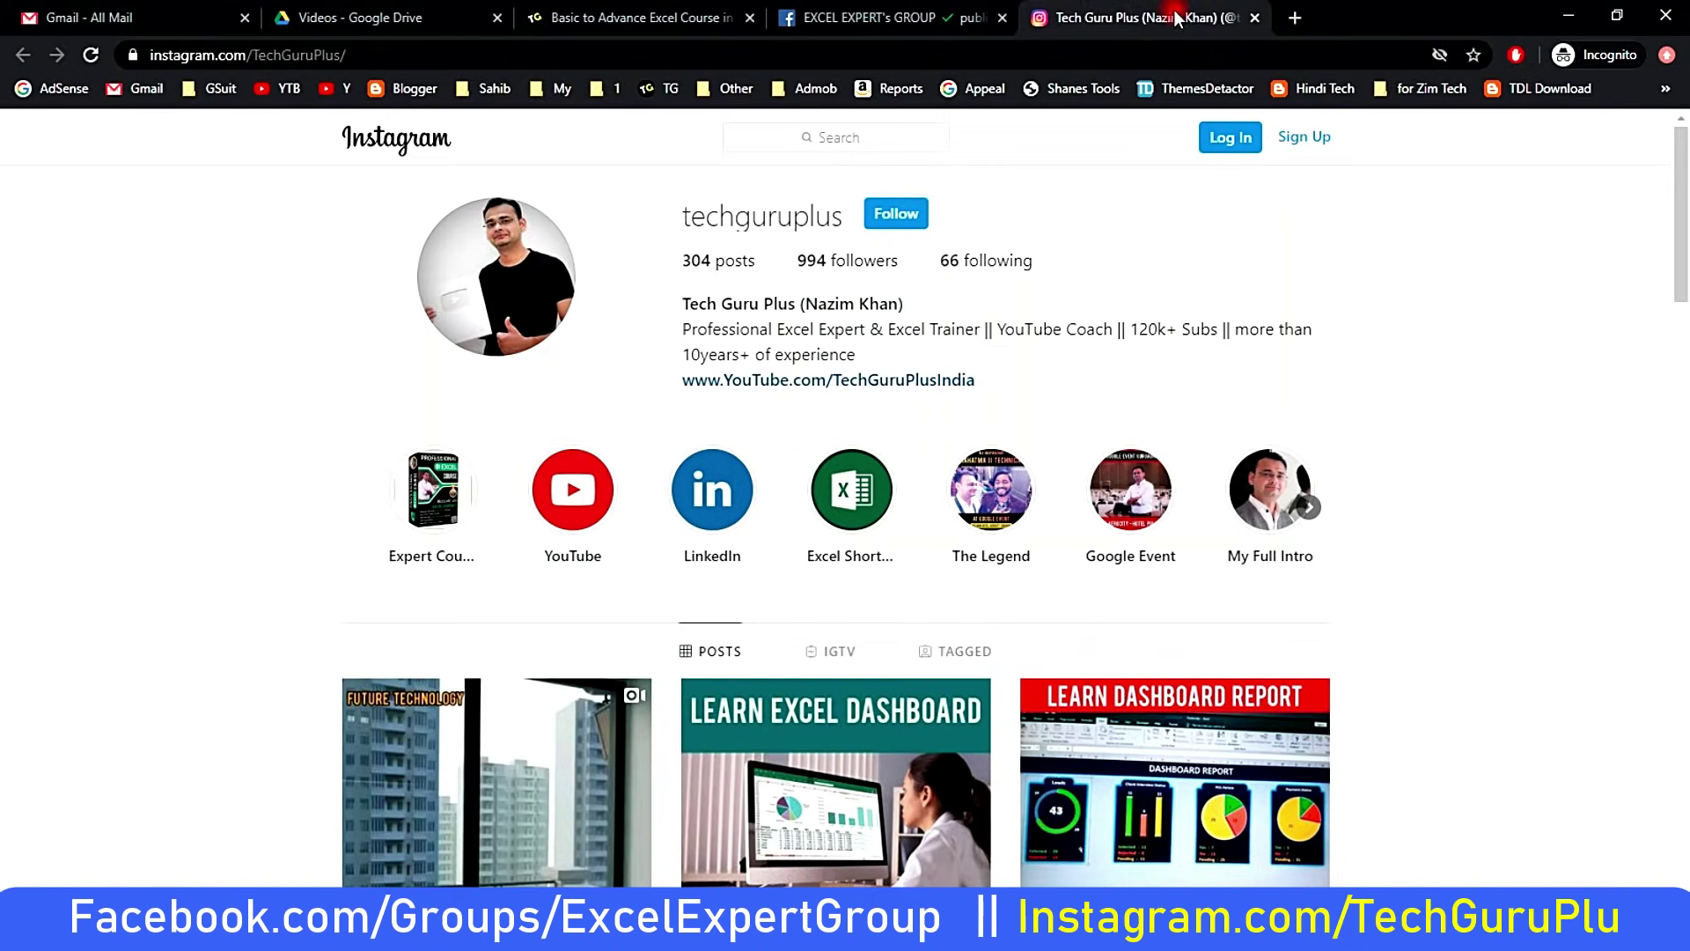
{"action": "scroll", "coordinate": [685, 622], "scroll_direction": "down", "scroll_amount": 6}
{"action": "scroll", "coordinate": [685, 622], "scroll_direction": "up", "scroll_amount": 6}
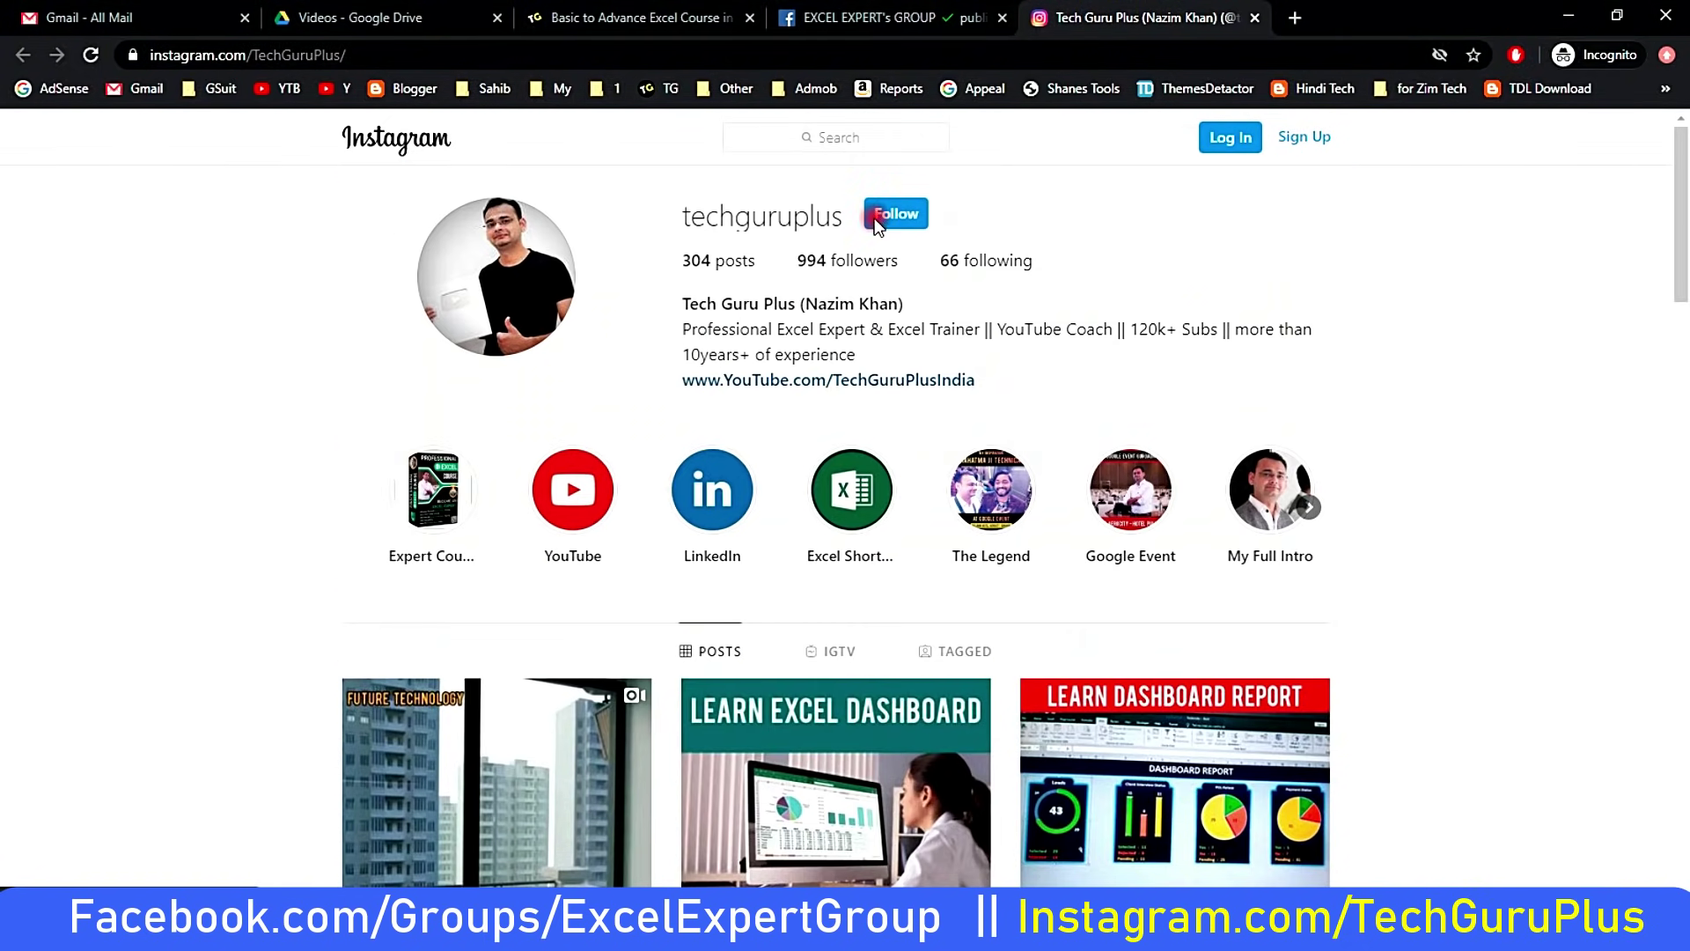
{"action": "left_click", "coordinate": [850, 17]}
{"action": "scroll", "coordinate": [202, 722], "scroll_direction": "down", "scroll_amount": 5}
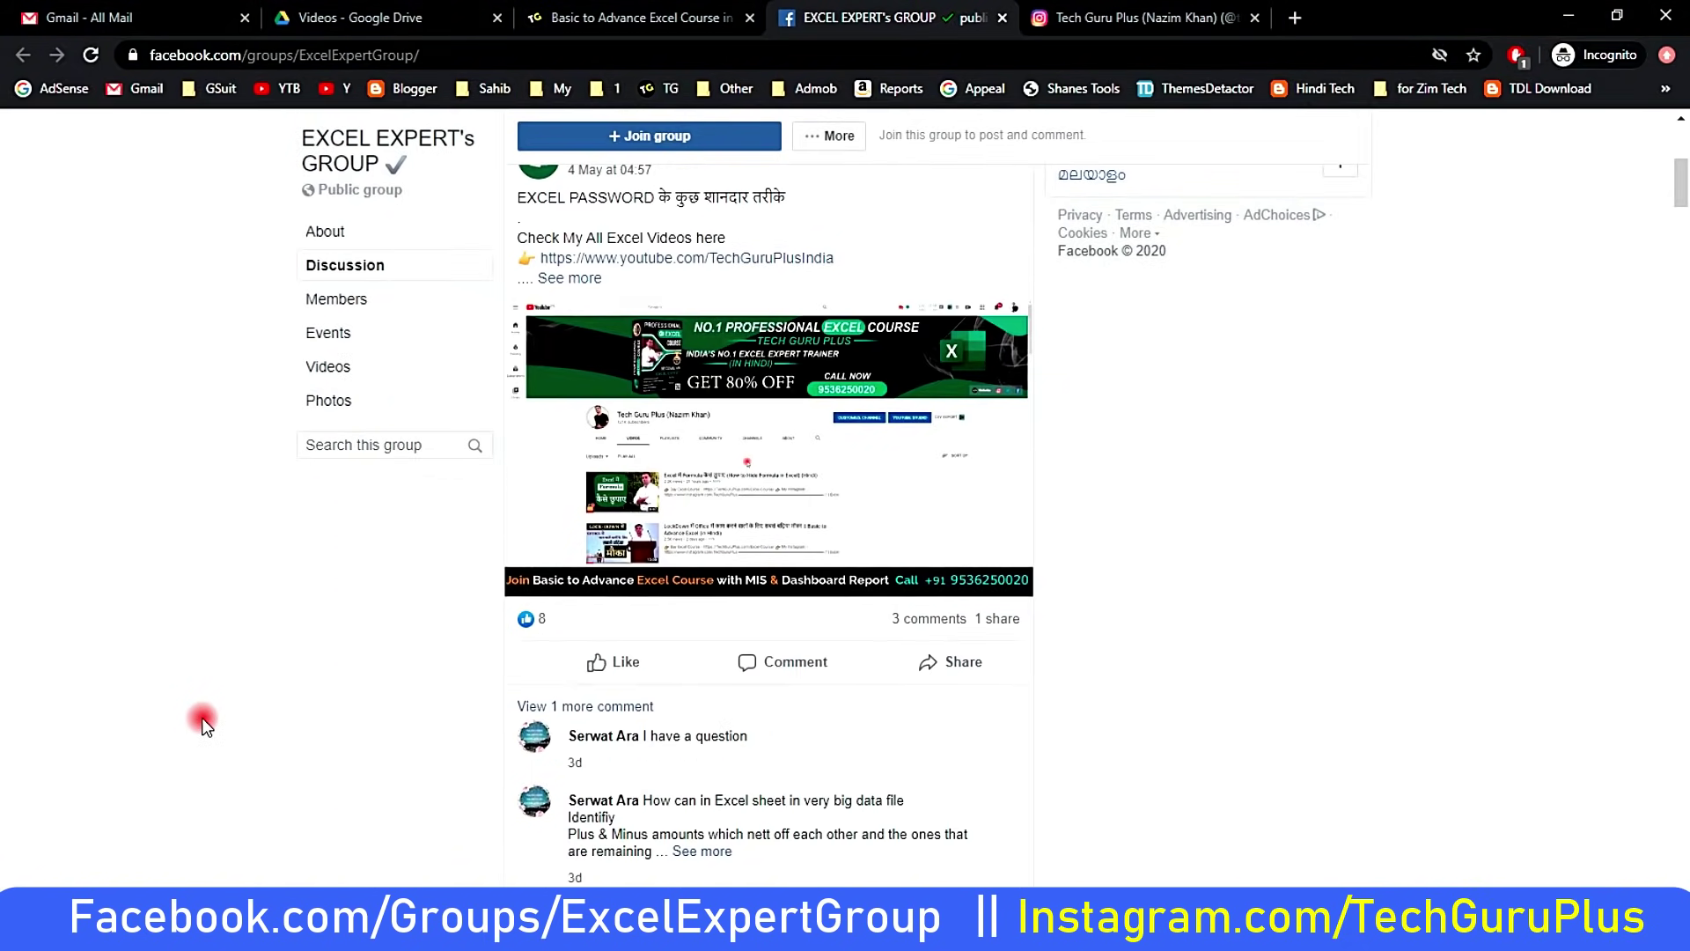
{"action": "scroll", "coordinate": [203, 722], "scroll_direction": "up", "scroll_amount": 5}
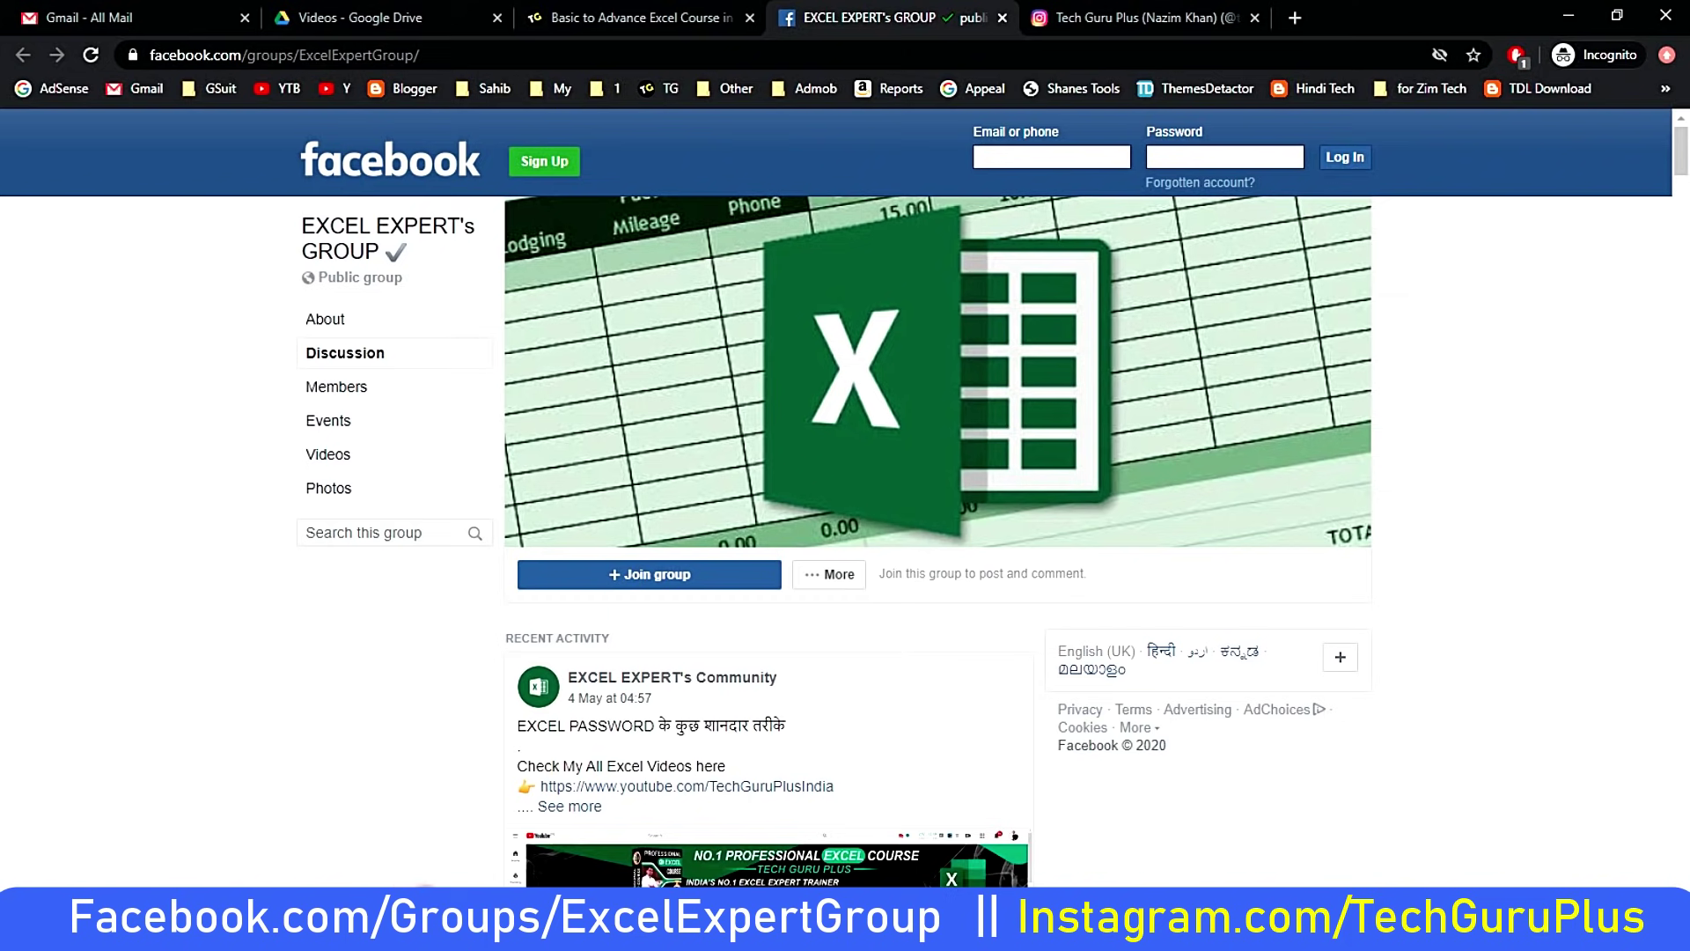
{"action": "left_click", "coordinate": [220, 933]}
Step: Back in Book3, draw a text box above the dashboard for the DASHBOARD REPORT title
{"action": "left_click", "coordinate": [784, 858]}
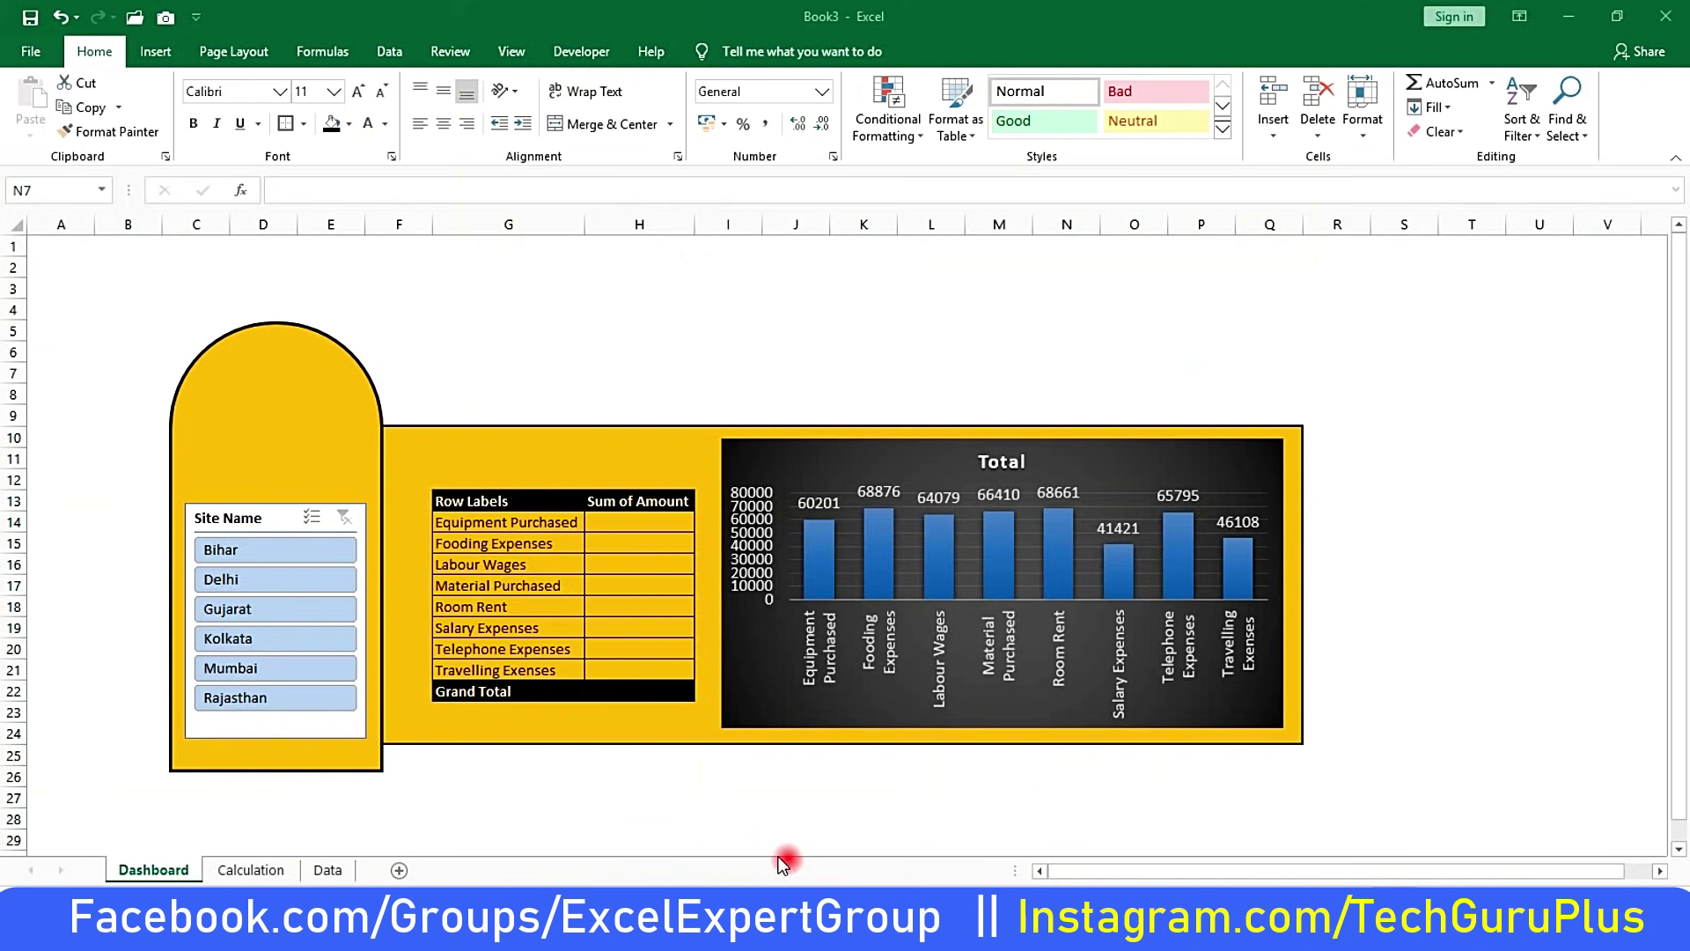
{"action": "left_click", "coordinate": [683, 377]}
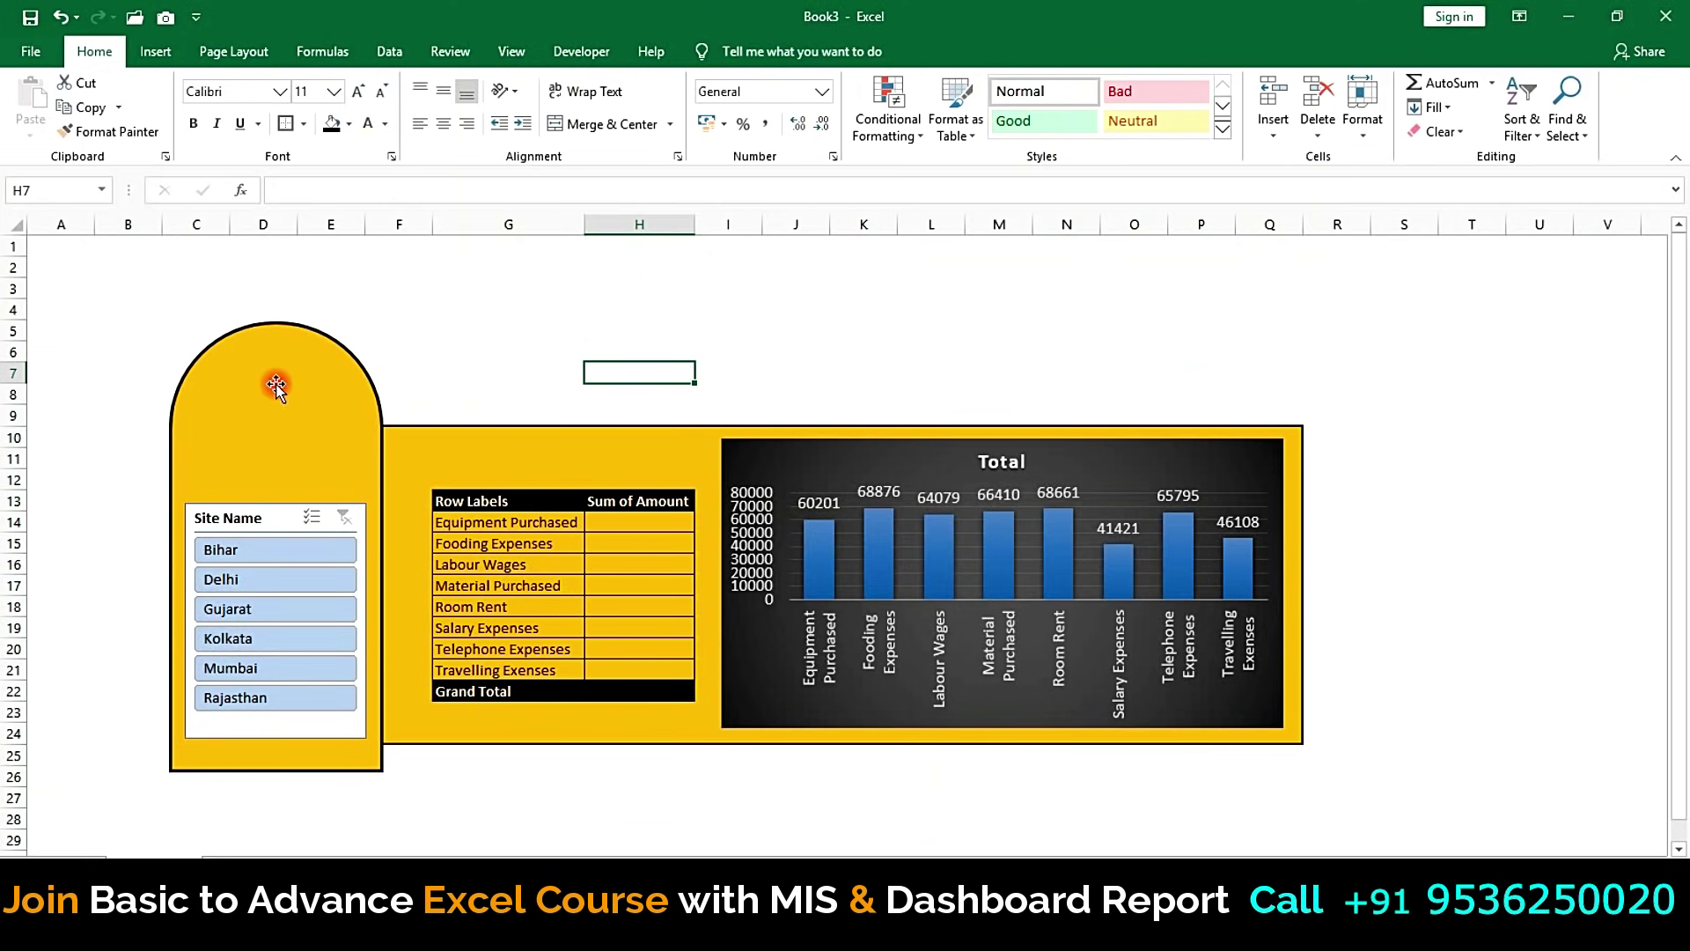
{"action": "left_click", "coordinate": [167, 52]}
{"action": "left_click", "coordinate": [1382, 139]}
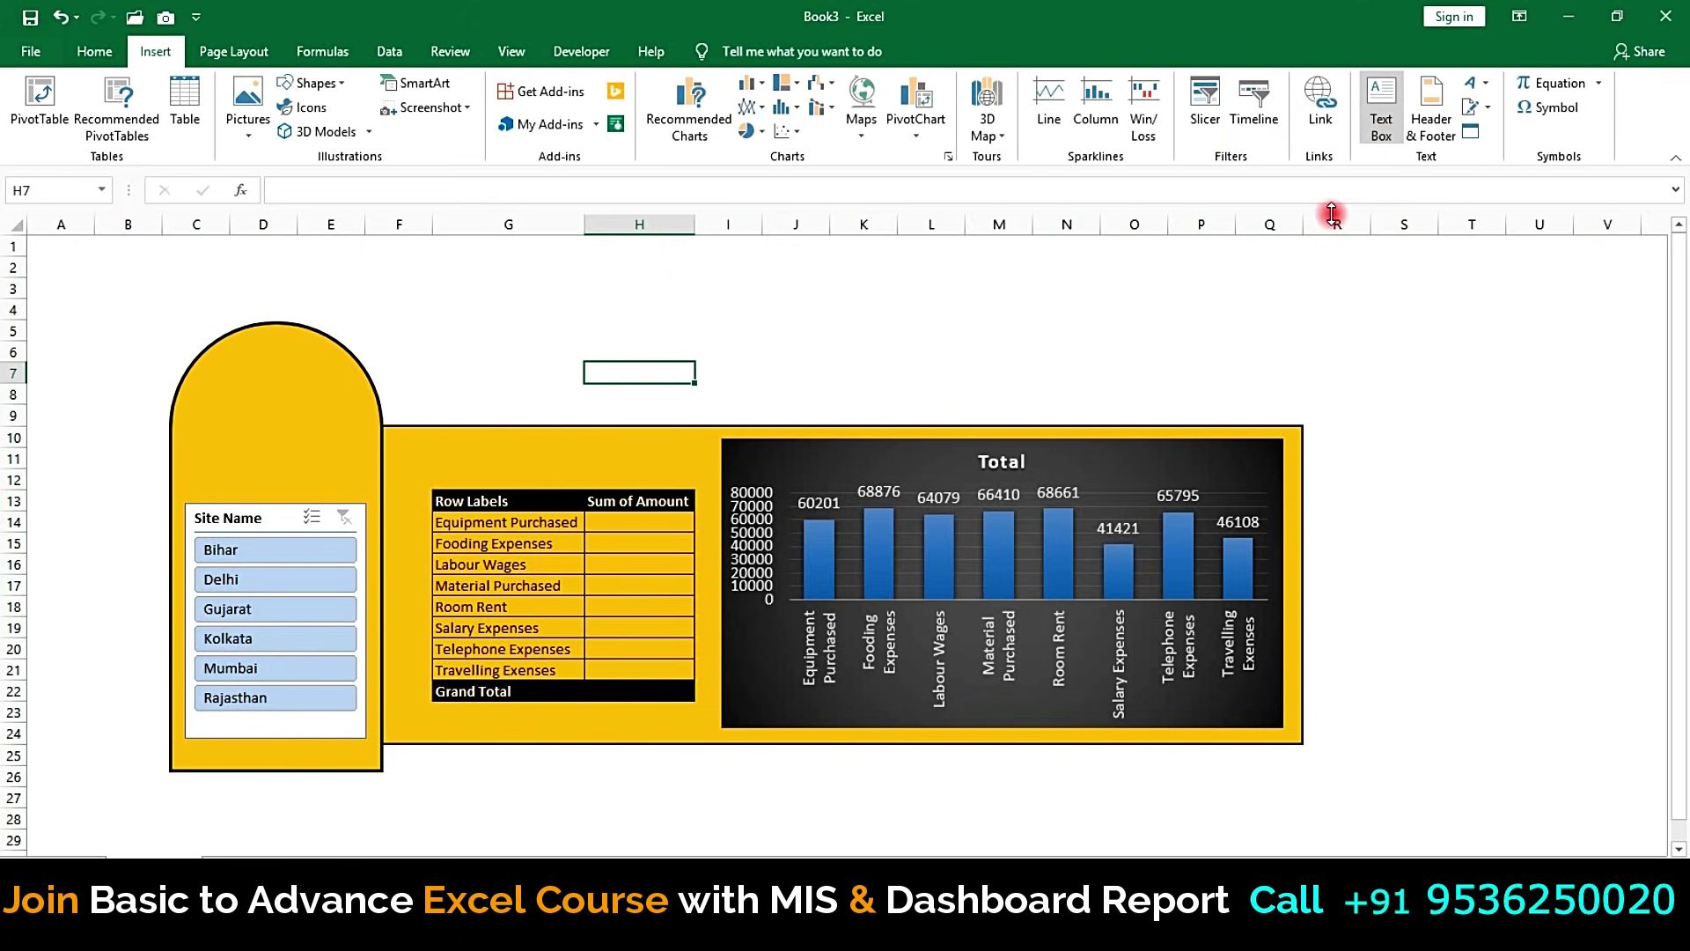
{"action": "left_click_drag", "start_coordinate": [563, 367], "coordinate": [573, 371]}
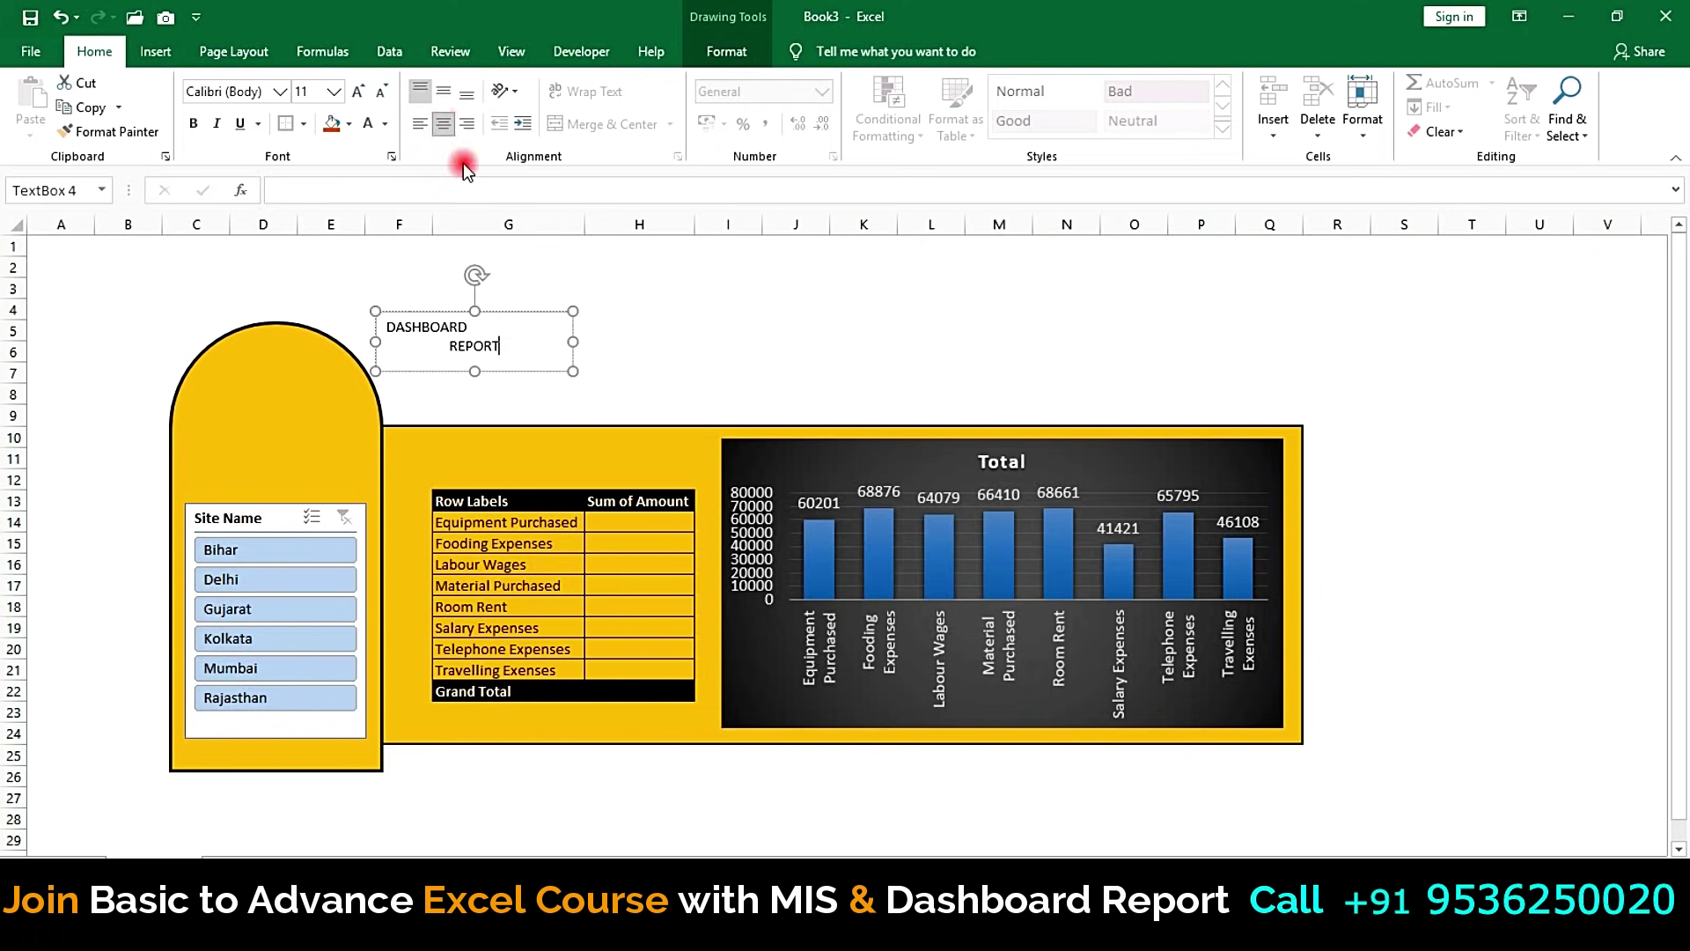
Step: Centre the title both ways, make it bold at 18 pt, and fit it onto the yellow arch
{"action": "left_click_drag", "start_coordinate": [498, 353], "coordinate": [359, 304]}
{"action": "left_click", "coordinate": [452, 125]}
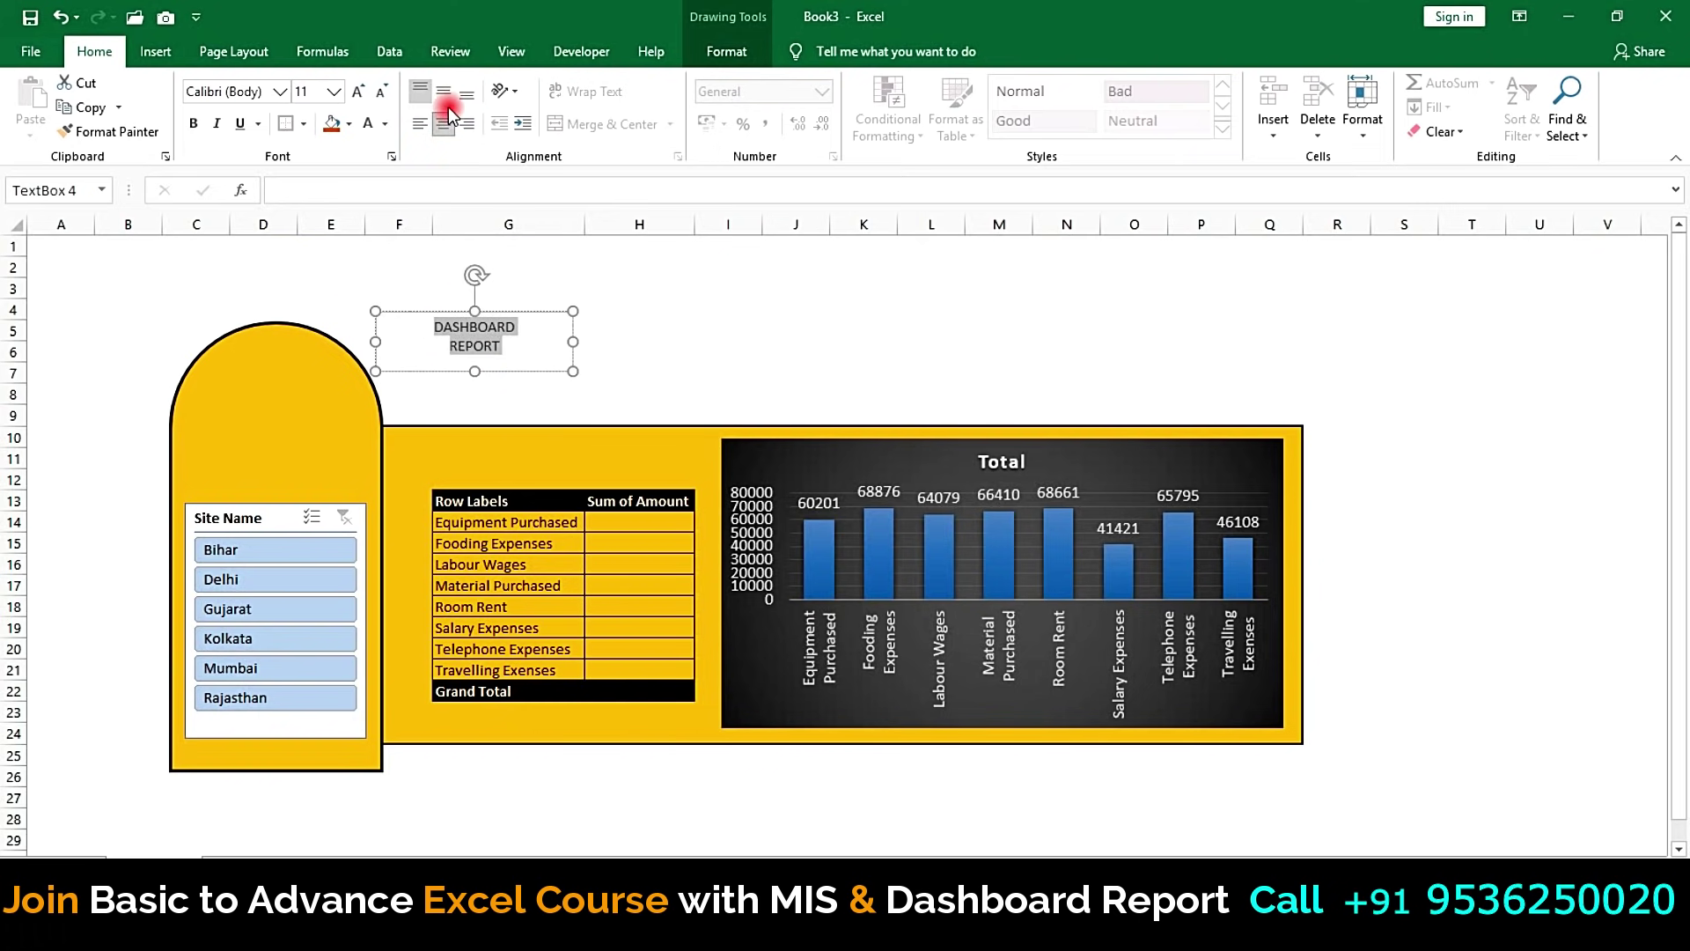
{"action": "left_click", "coordinate": [443, 91]}
{"action": "left_click", "coordinate": [193, 123]}
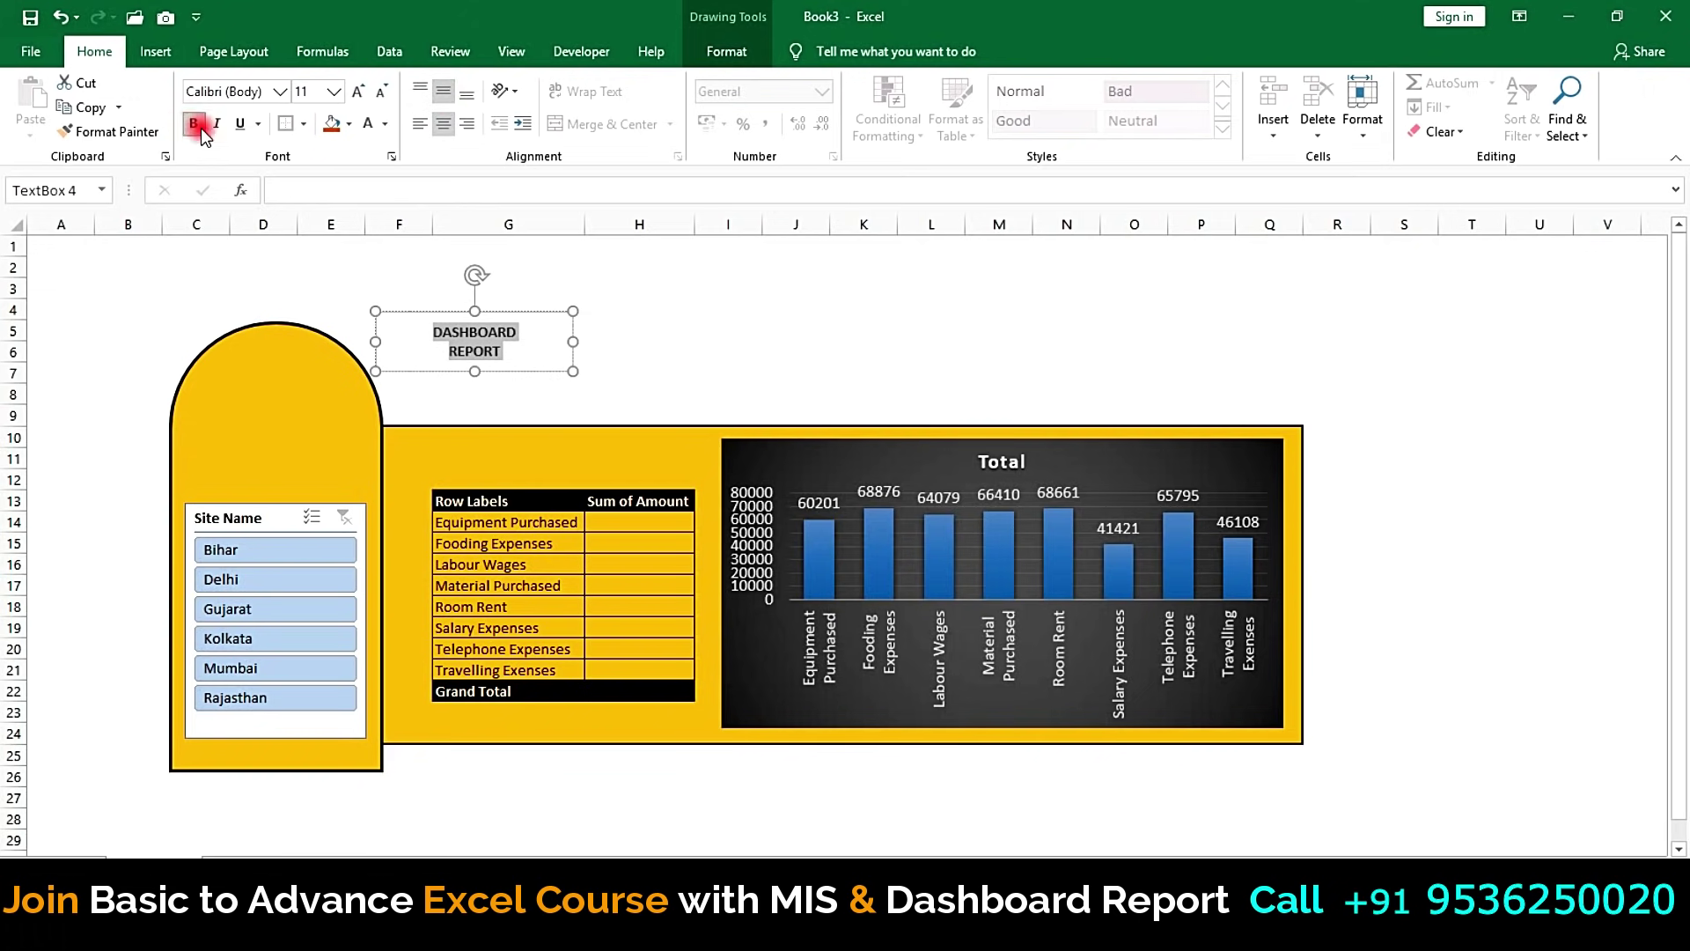
{"action": "left_click", "coordinate": [356, 91]}
{"action": "left_click", "coordinate": [357, 92]}
{"action": "left_click", "coordinate": [357, 91]}
{"action": "left_click", "coordinate": [357, 92]}
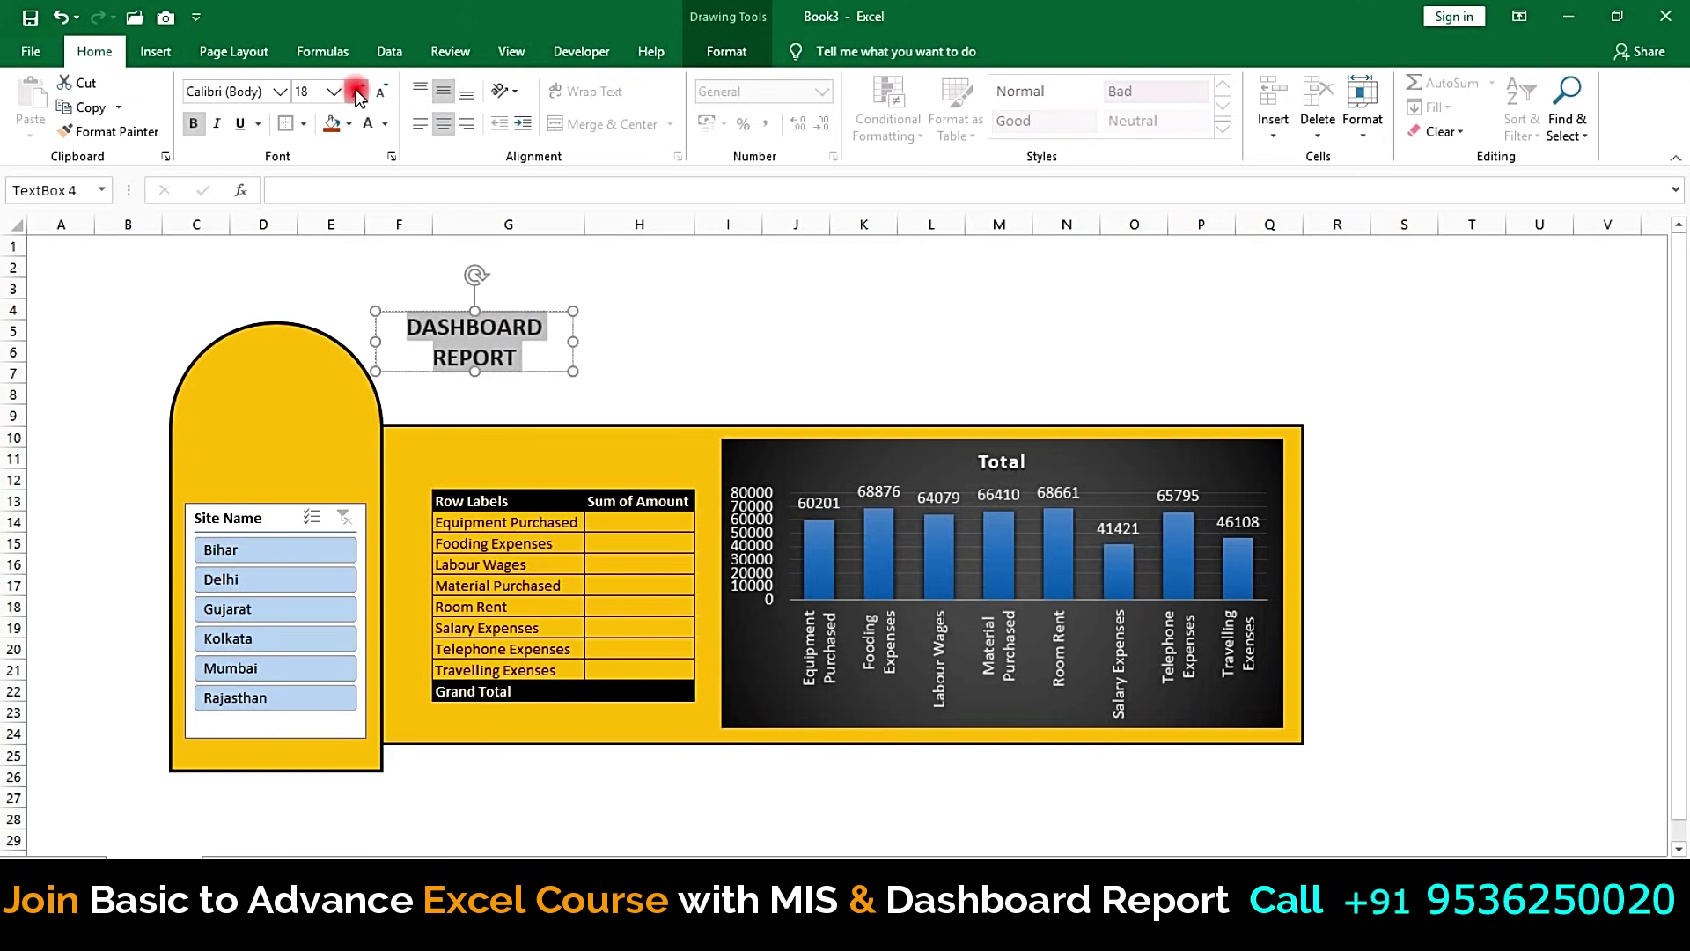
{"action": "left_click_drag", "start_coordinate": [527, 308], "coordinate": [327, 383]}
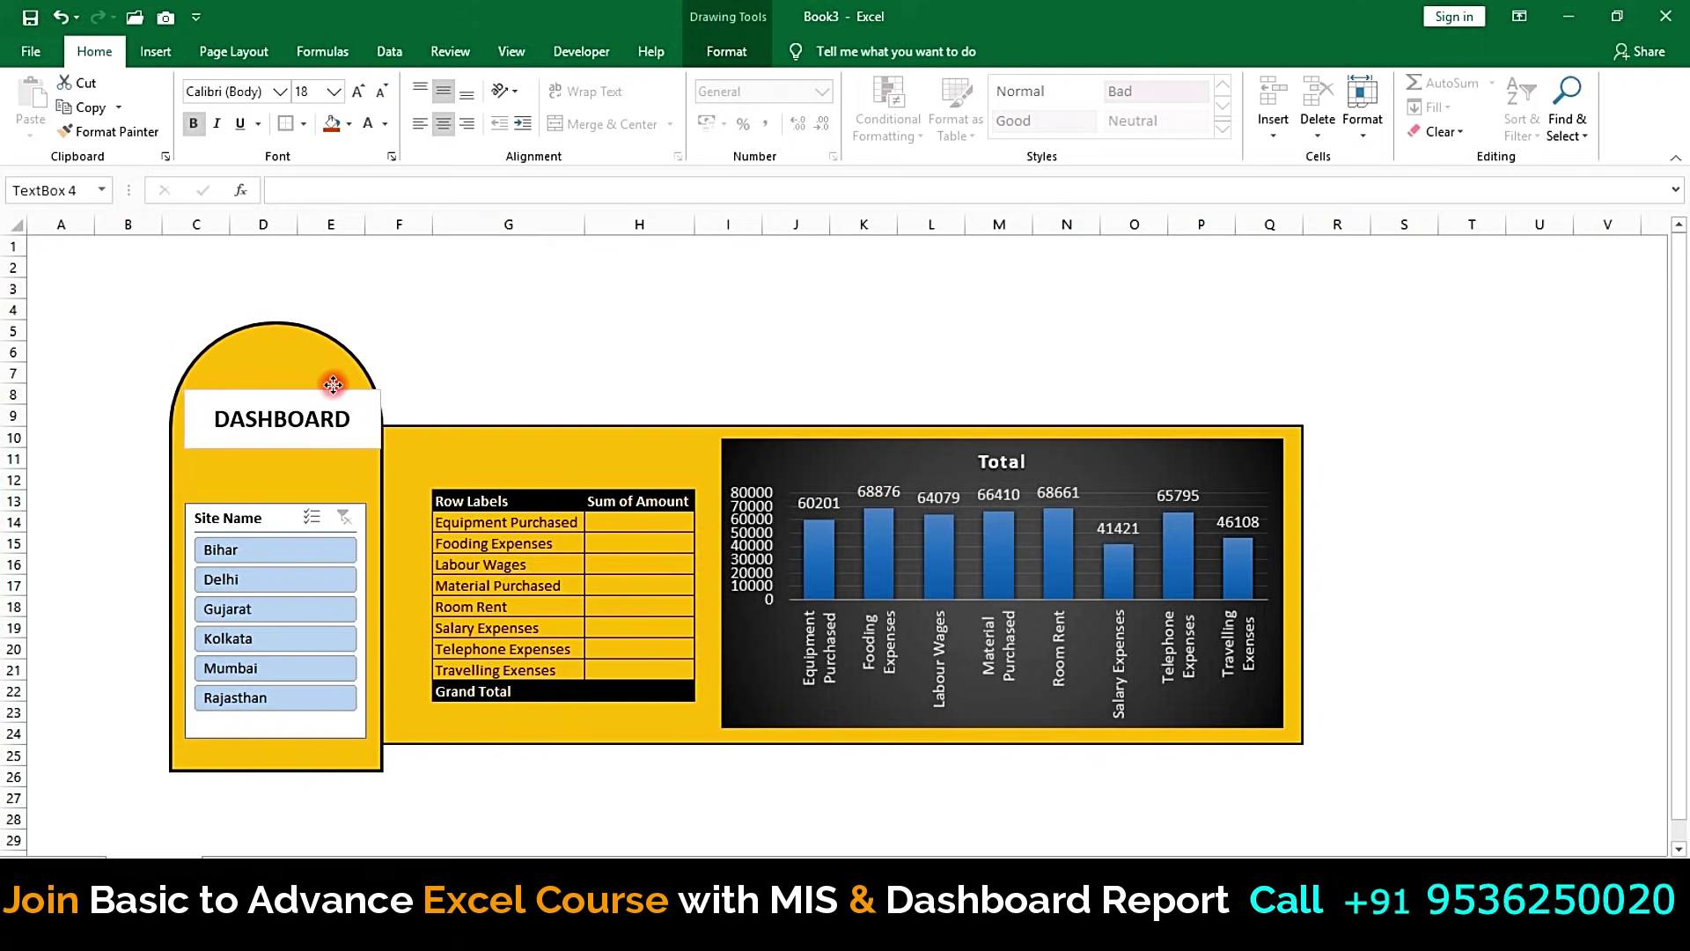
{"action": "left_click_drag", "start_coordinate": [276, 449], "coordinate": [276, 485]}
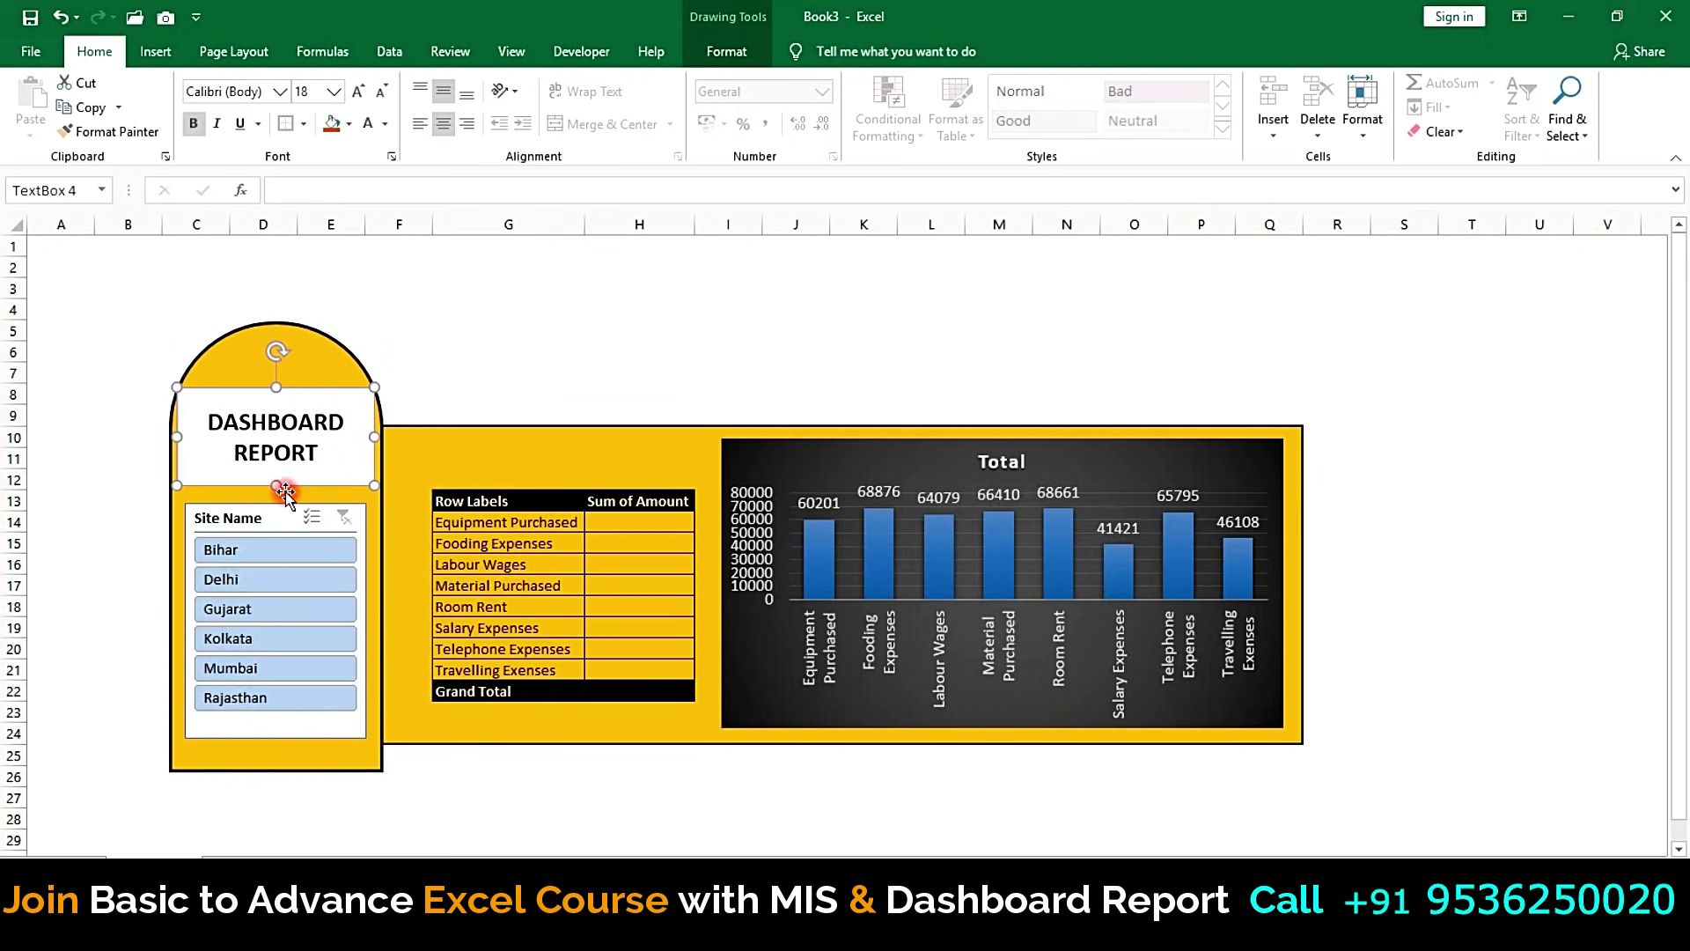
{"action": "left_click", "coordinate": [574, 319]}
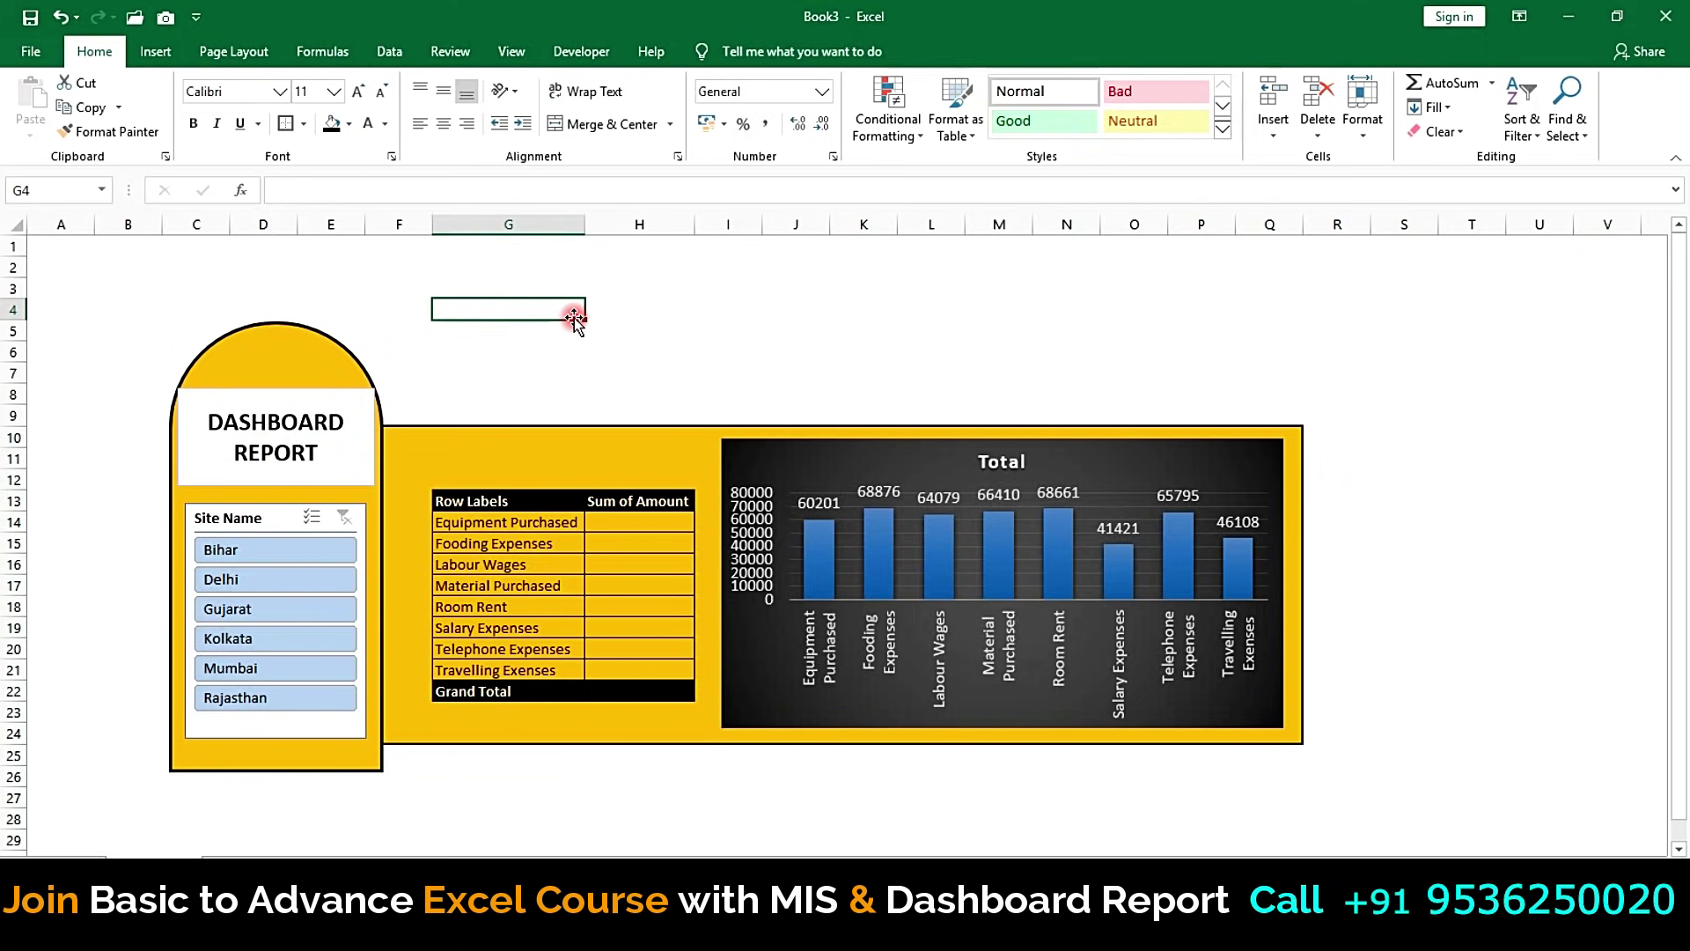
Step: Give the title box No Fill and No Outline
{"action": "left_click", "coordinate": [290, 401]}
{"action": "left_click", "coordinate": [805, 55]}
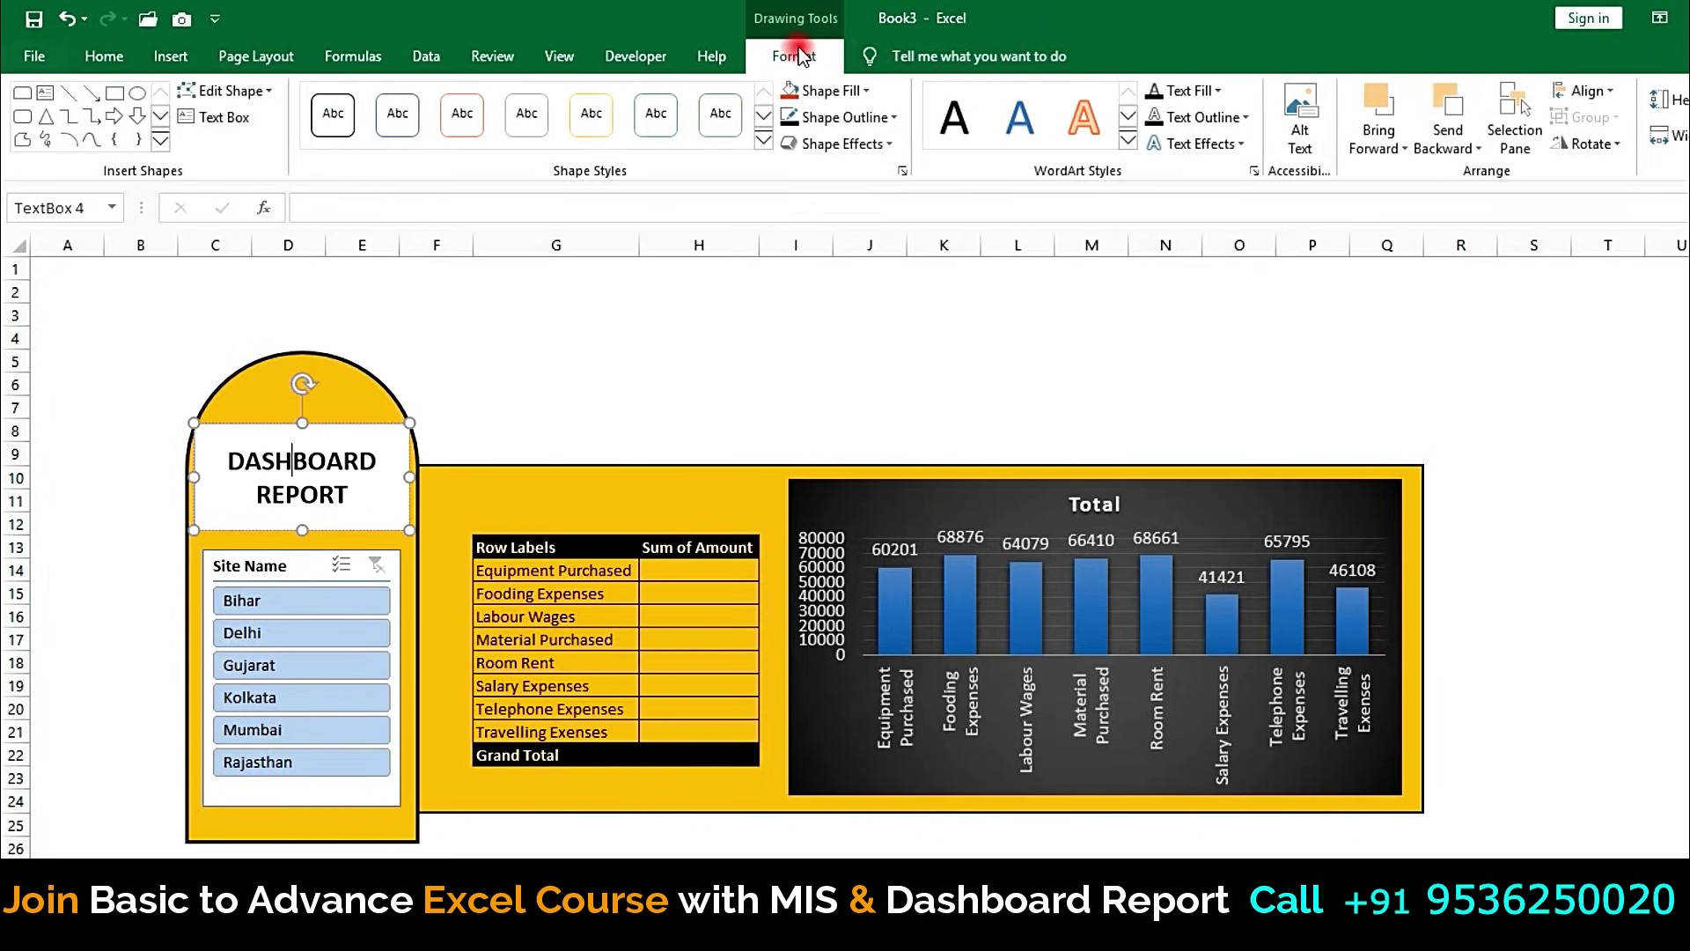
{"action": "left_click", "coordinate": [850, 90]}
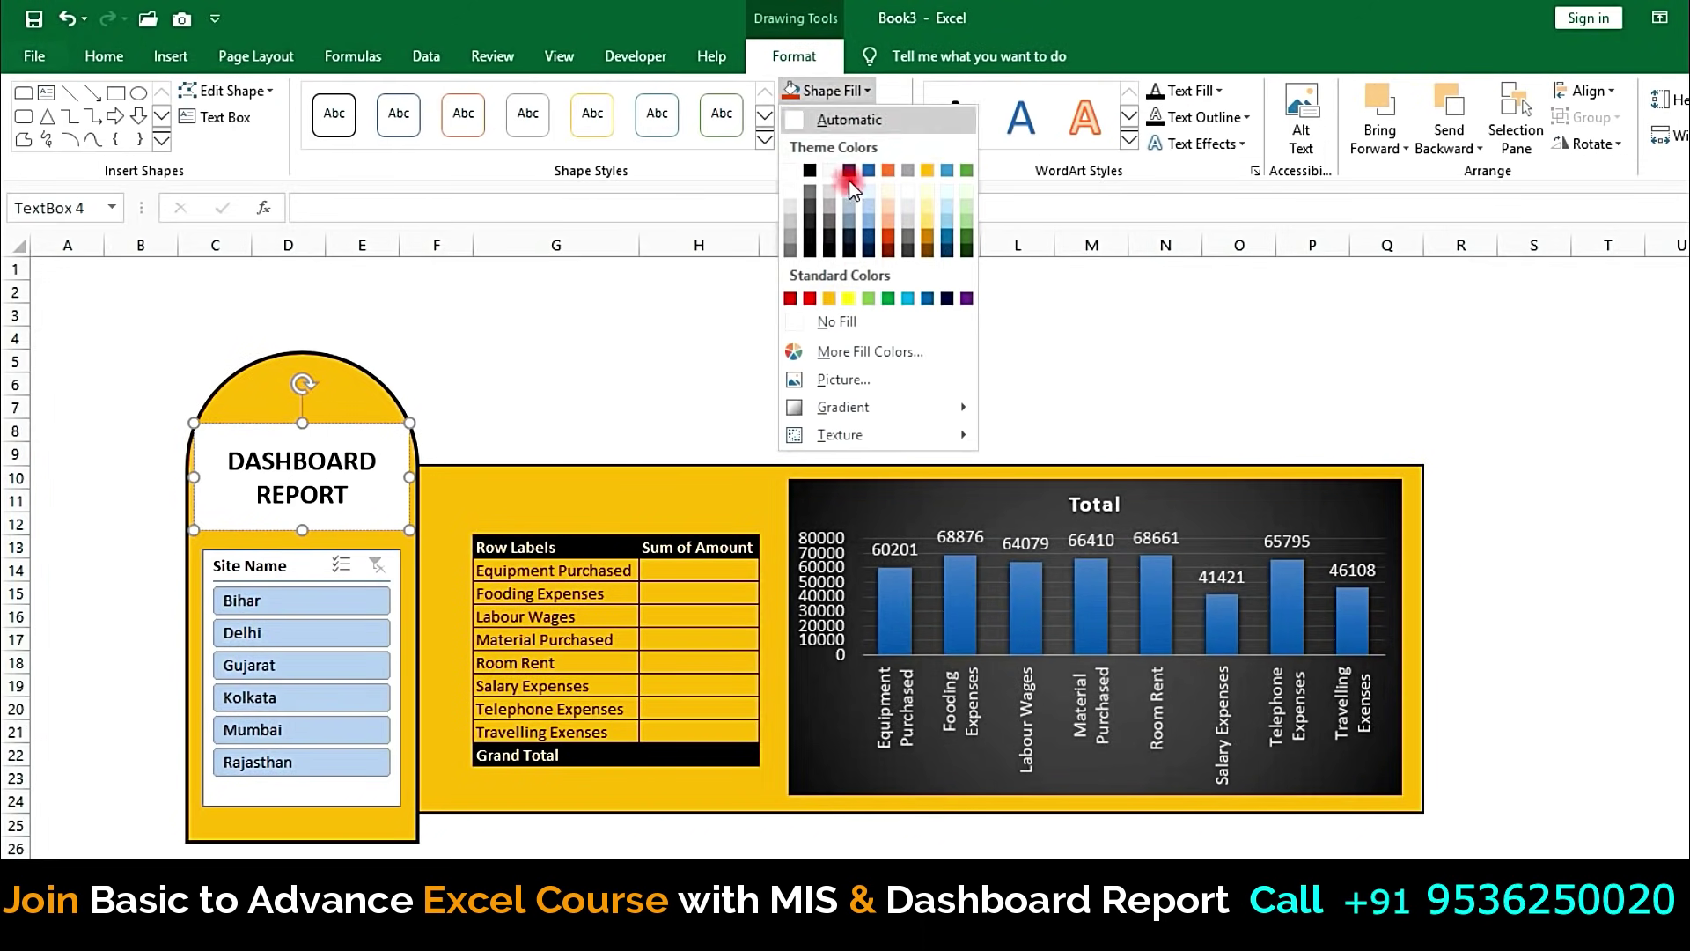
{"action": "left_click", "coordinate": [810, 320]}
{"action": "left_click", "coordinate": [889, 124]}
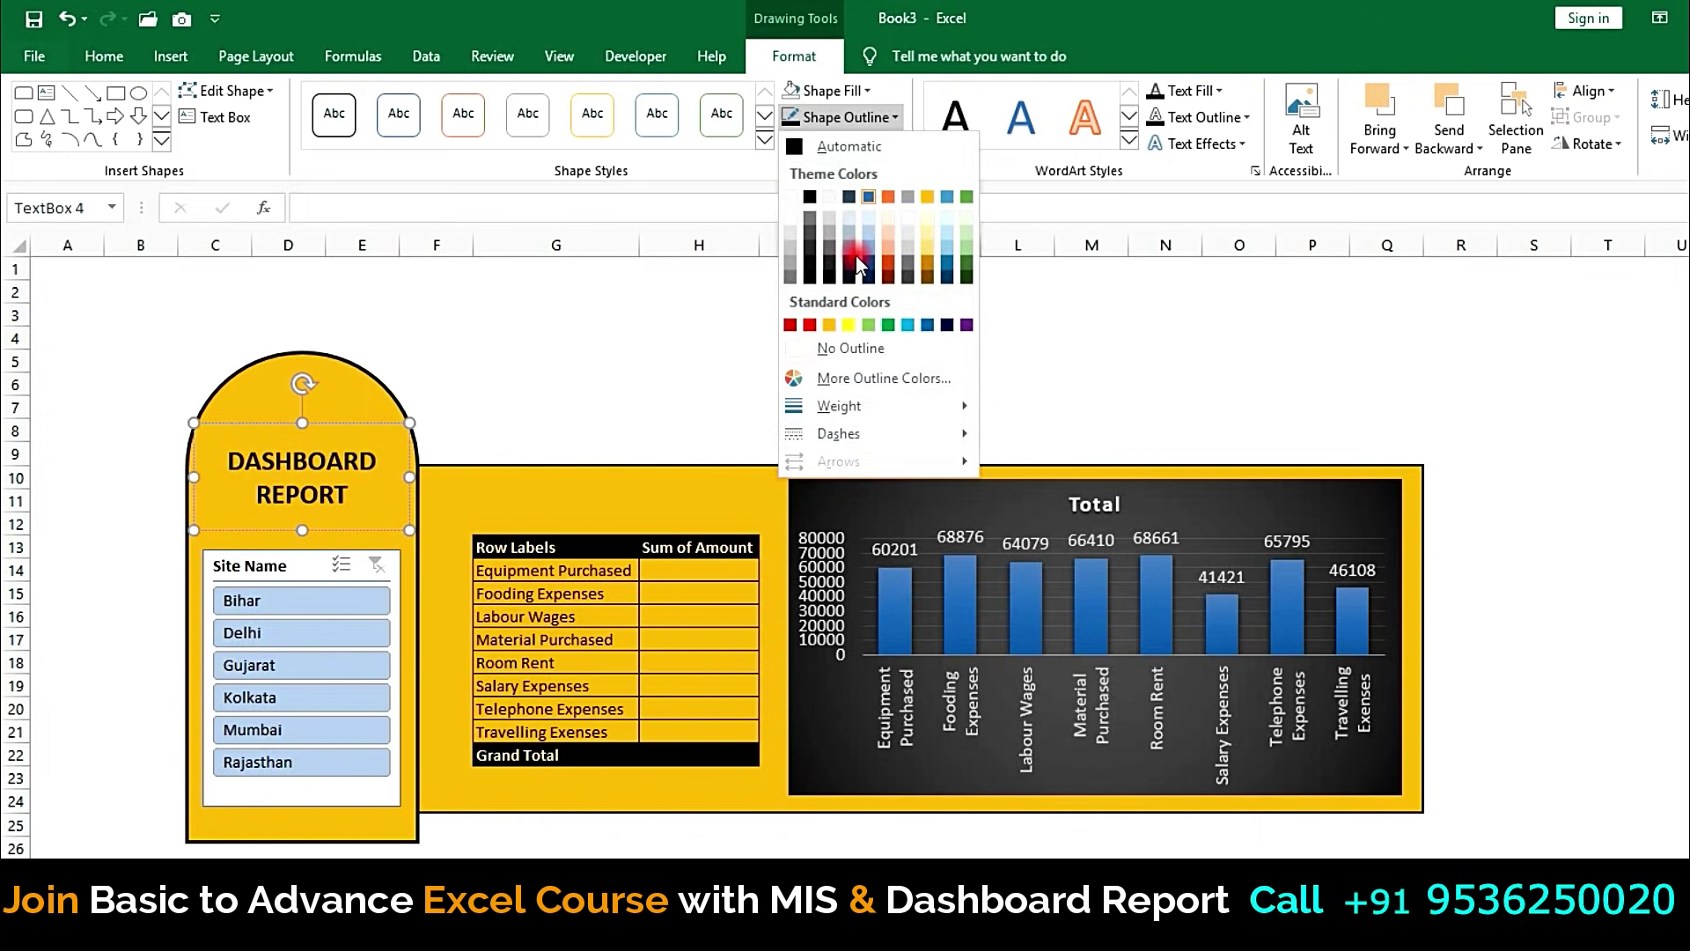
{"action": "left_click", "coordinate": [805, 341]}
{"action": "left_click", "coordinate": [496, 427]}
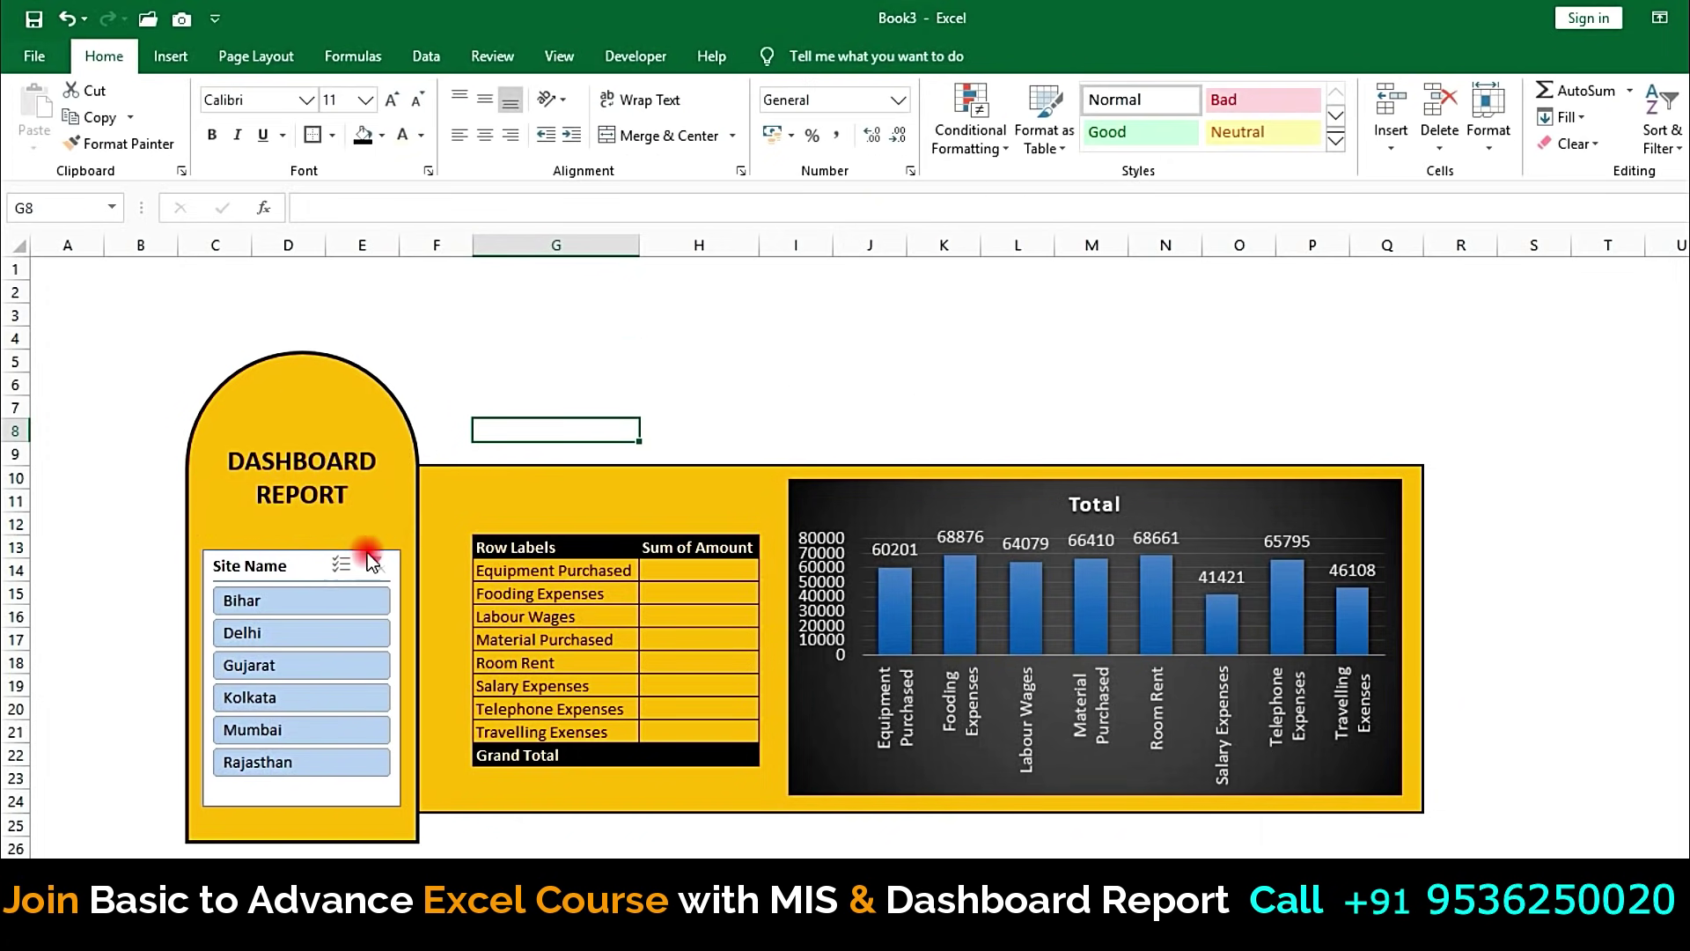
Step: Increase the title font one more step to 20 pt
{"action": "left_click", "coordinate": [301, 480]}
{"action": "left_click_drag", "start_coordinate": [365, 509], "coordinate": [224, 456]}
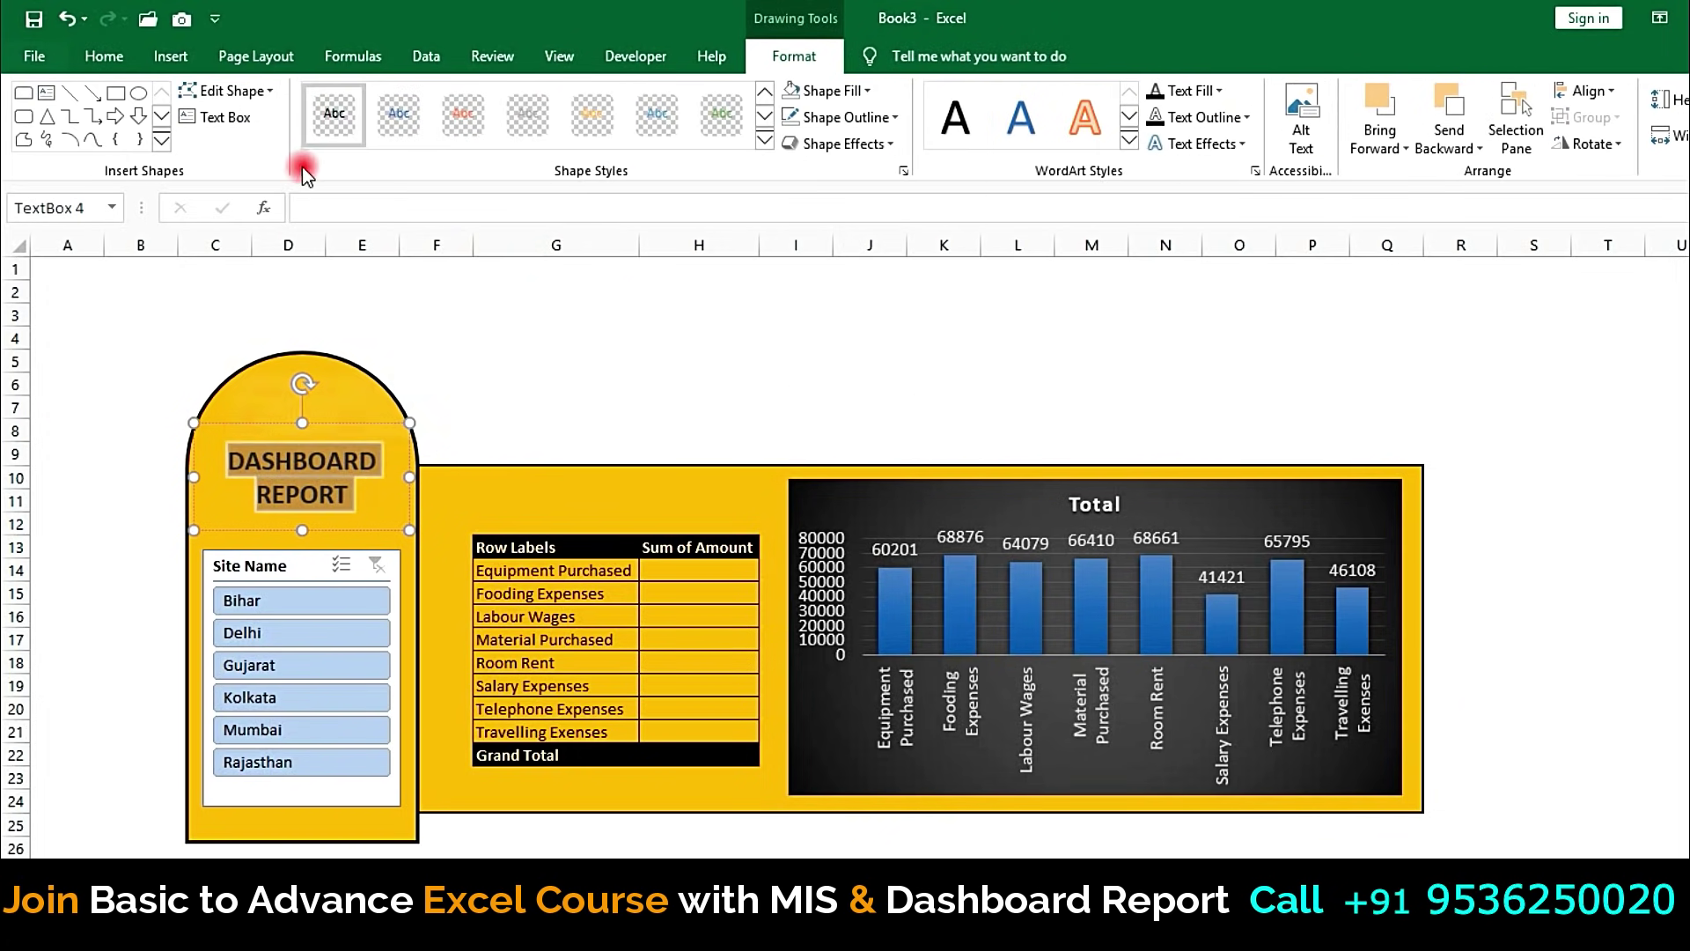
{"action": "left_click", "coordinate": [104, 55]}
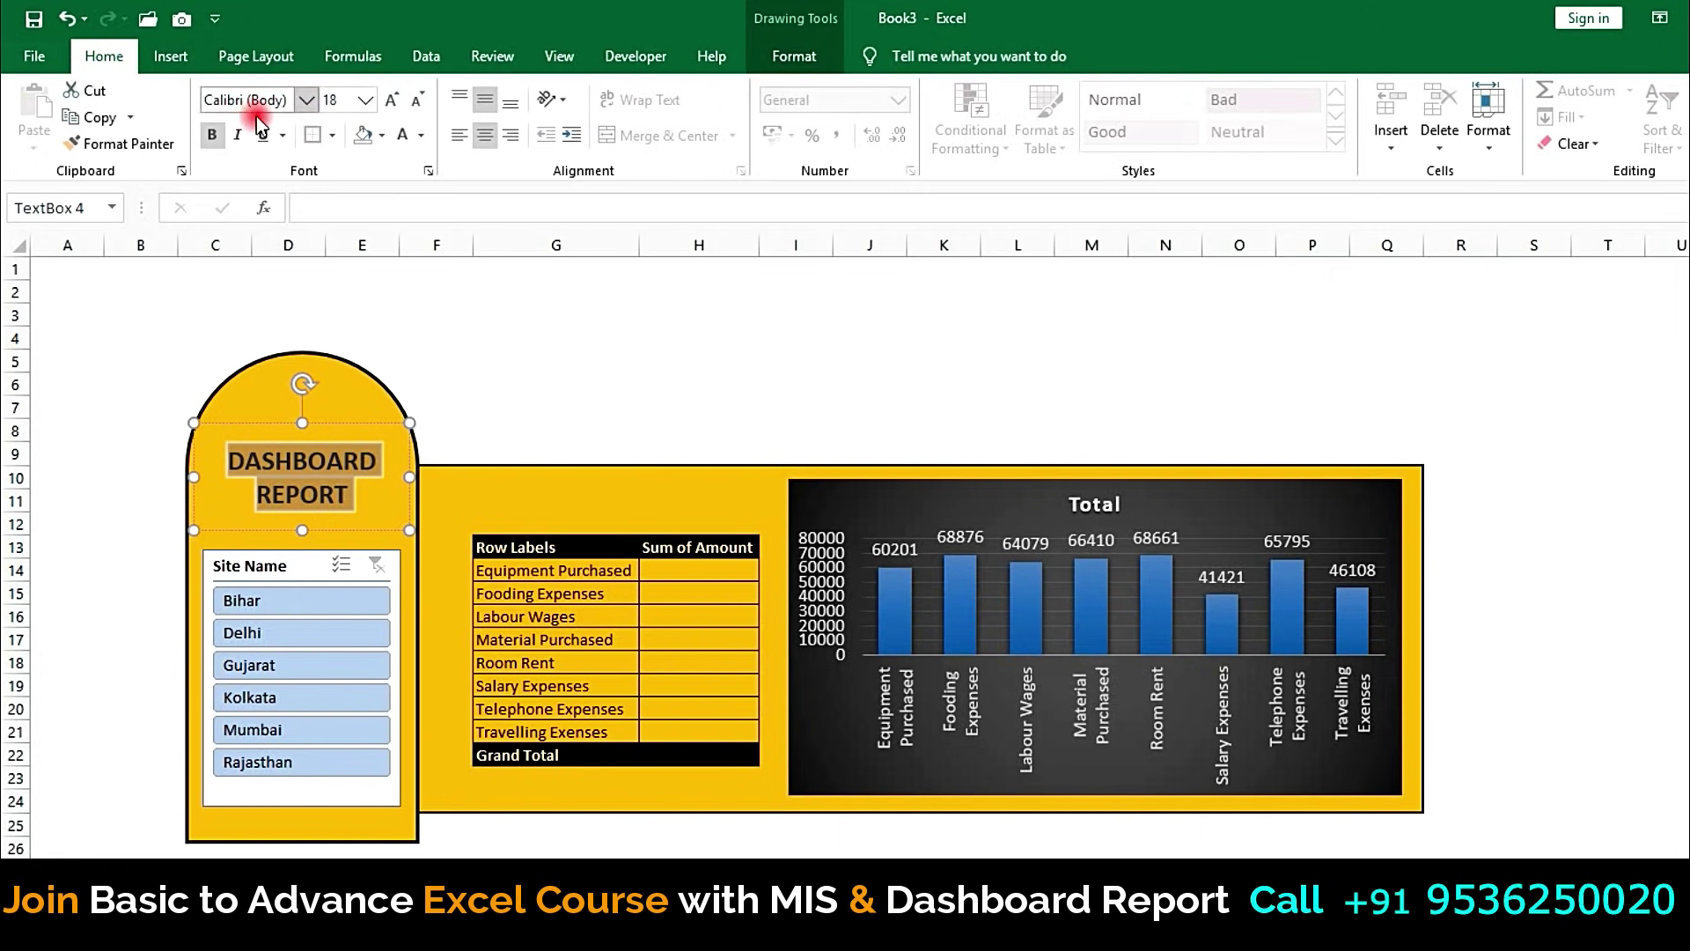
{"action": "left_click", "coordinate": [391, 100]}
{"action": "left_click", "coordinate": [528, 338]}
Step: Fill the table body G14:H21 light yellow
{"action": "left_click_drag", "start_coordinate": [608, 571], "coordinate": [667, 733]}
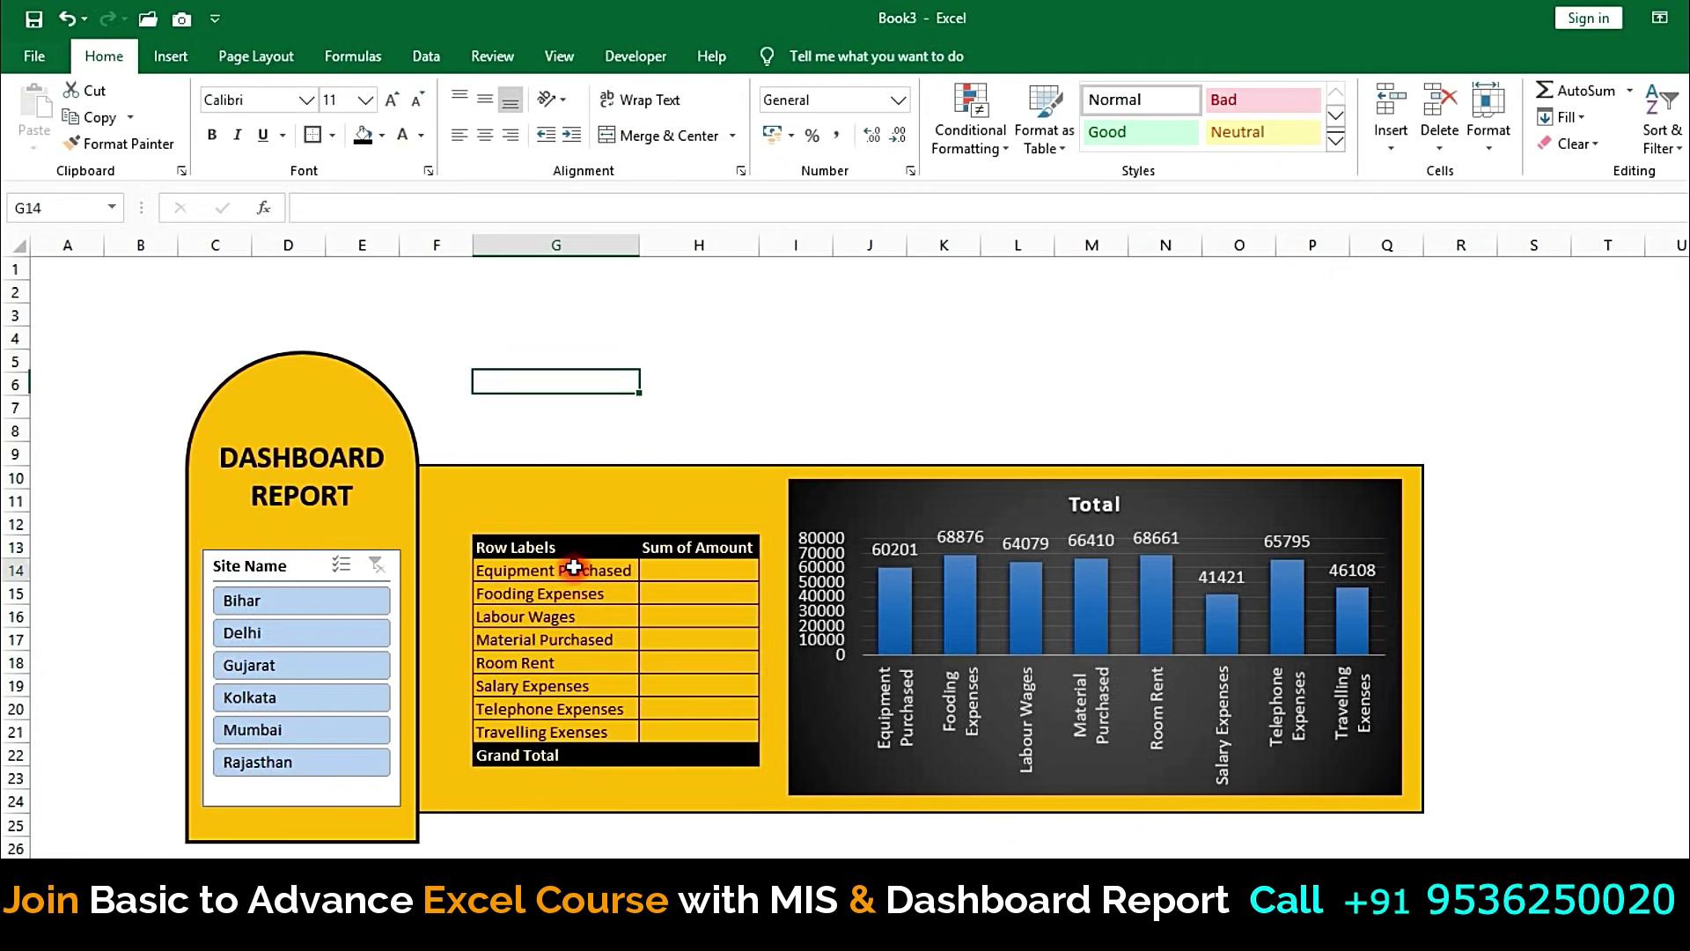
{"action": "left_click", "coordinate": [698, 611]}
{"action": "left_click_drag", "start_coordinate": [679, 573], "coordinate": [636, 676]}
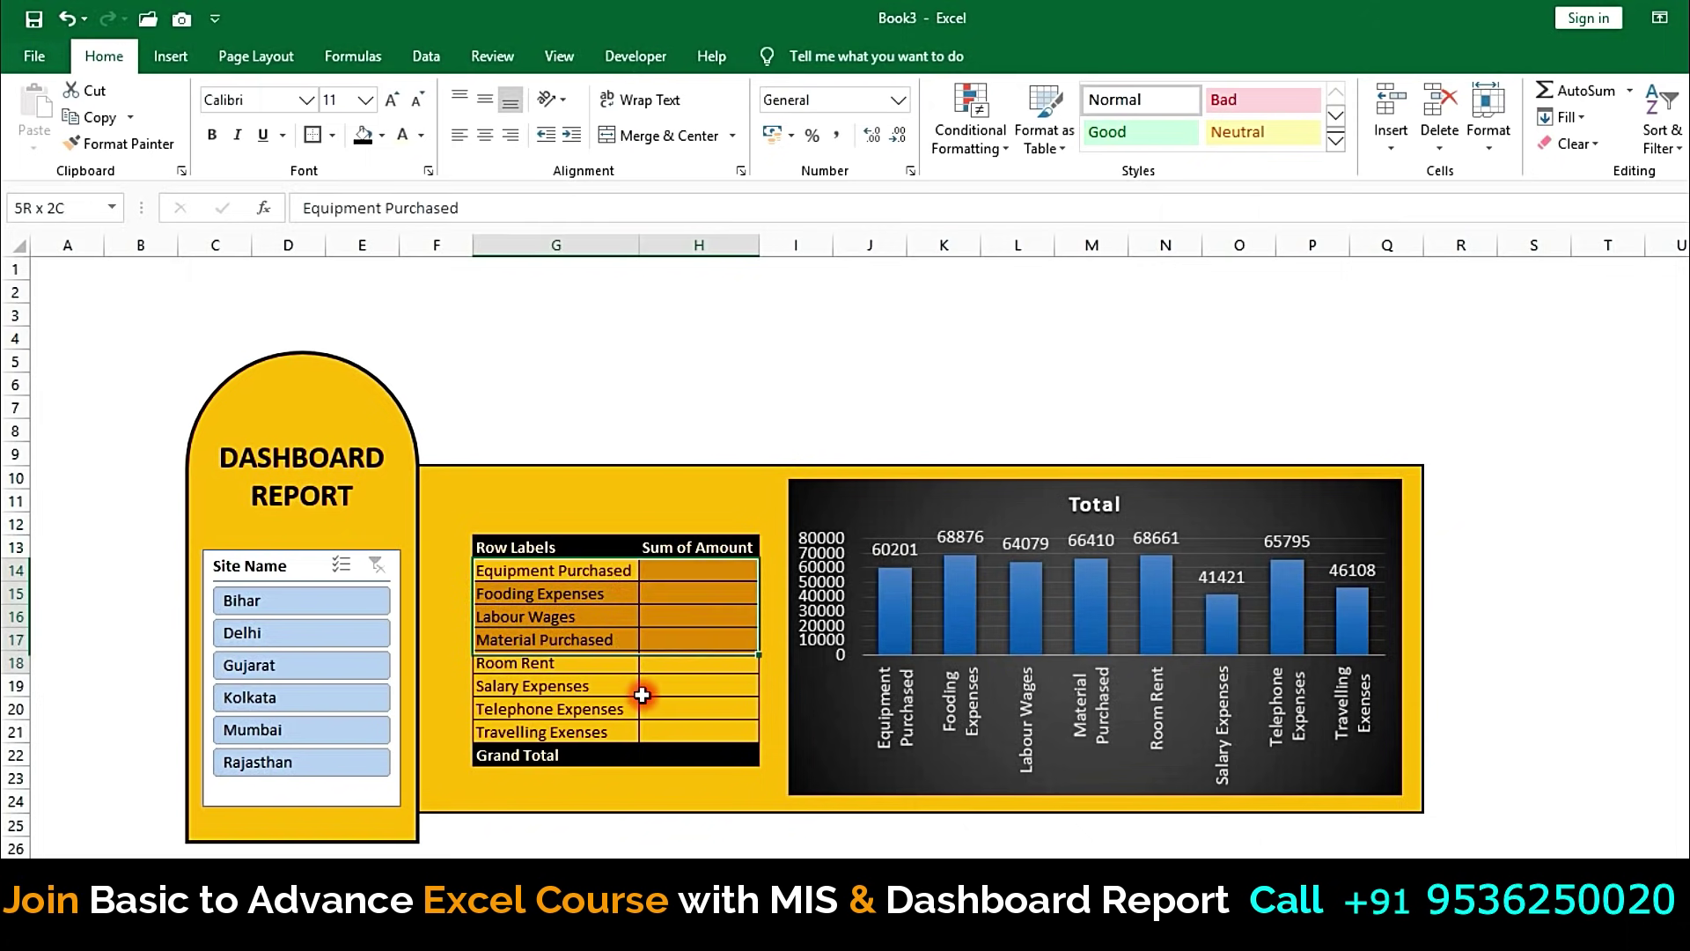
{"action": "left_click", "coordinate": [383, 136]}
{"action": "left_click", "coordinate": [499, 214]}
{"action": "left_click", "coordinate": [668, 343]}
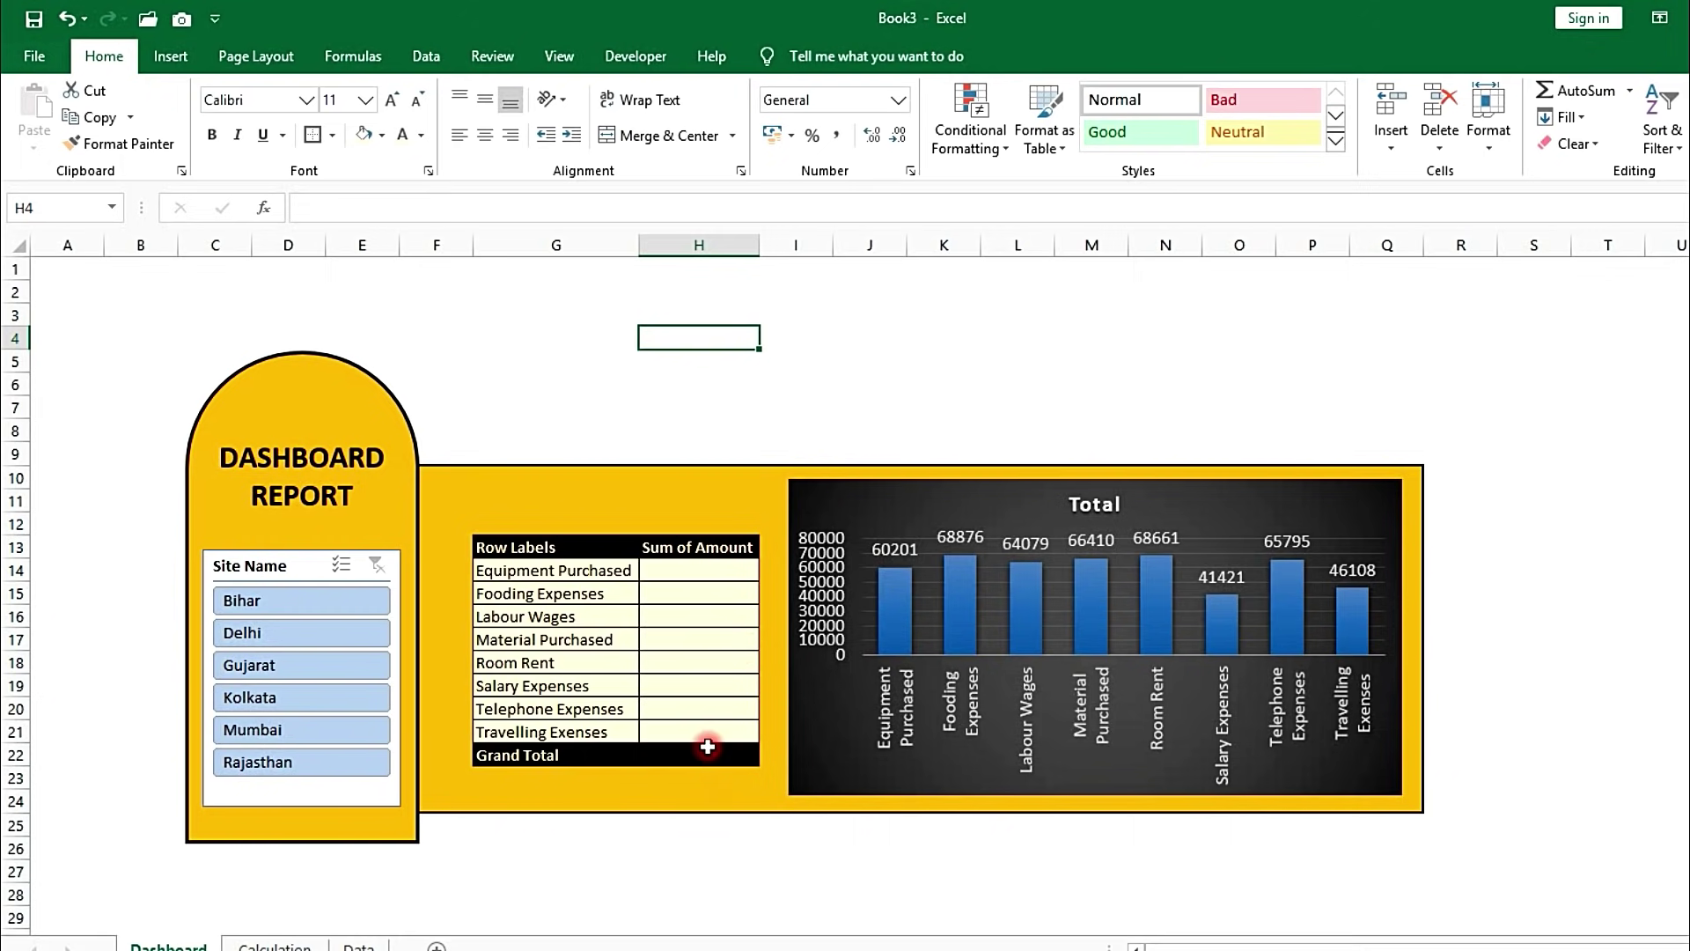
Step: Check the pivot amounts on the Calculation sheet, then select cell H14 on Dashboard
{"action": "left_click_drag", "start_coordinate": [698, 547], "coordinate": [713, 720]}
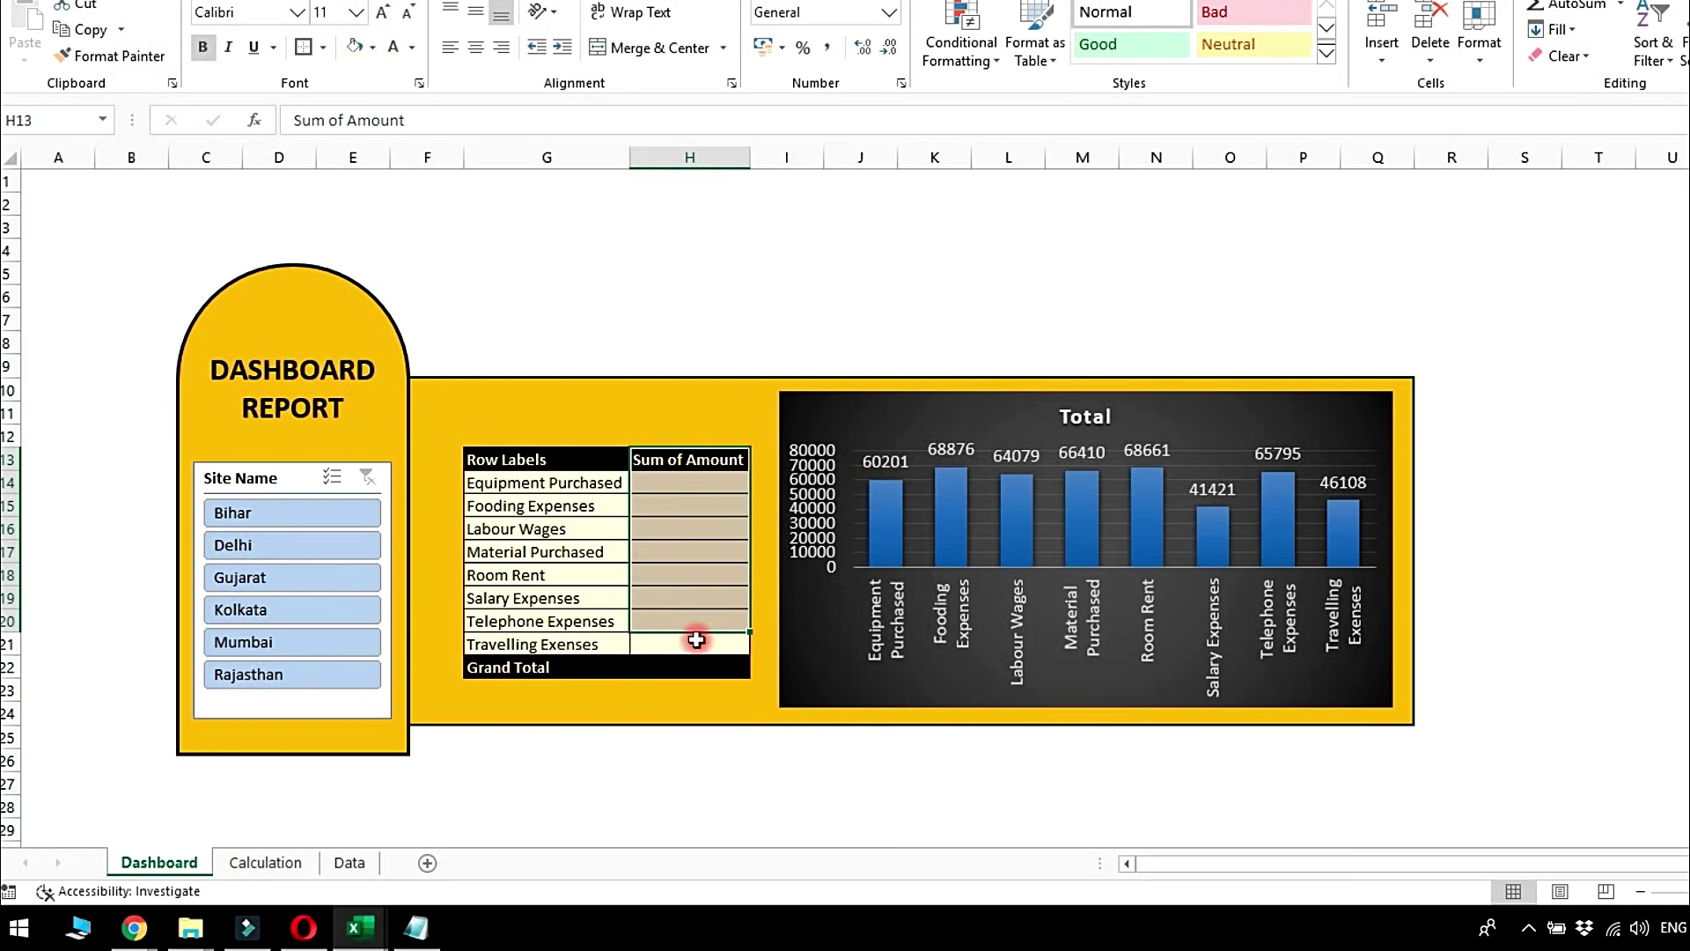
{"action": "left_click", "coordinate": [308, 863]}
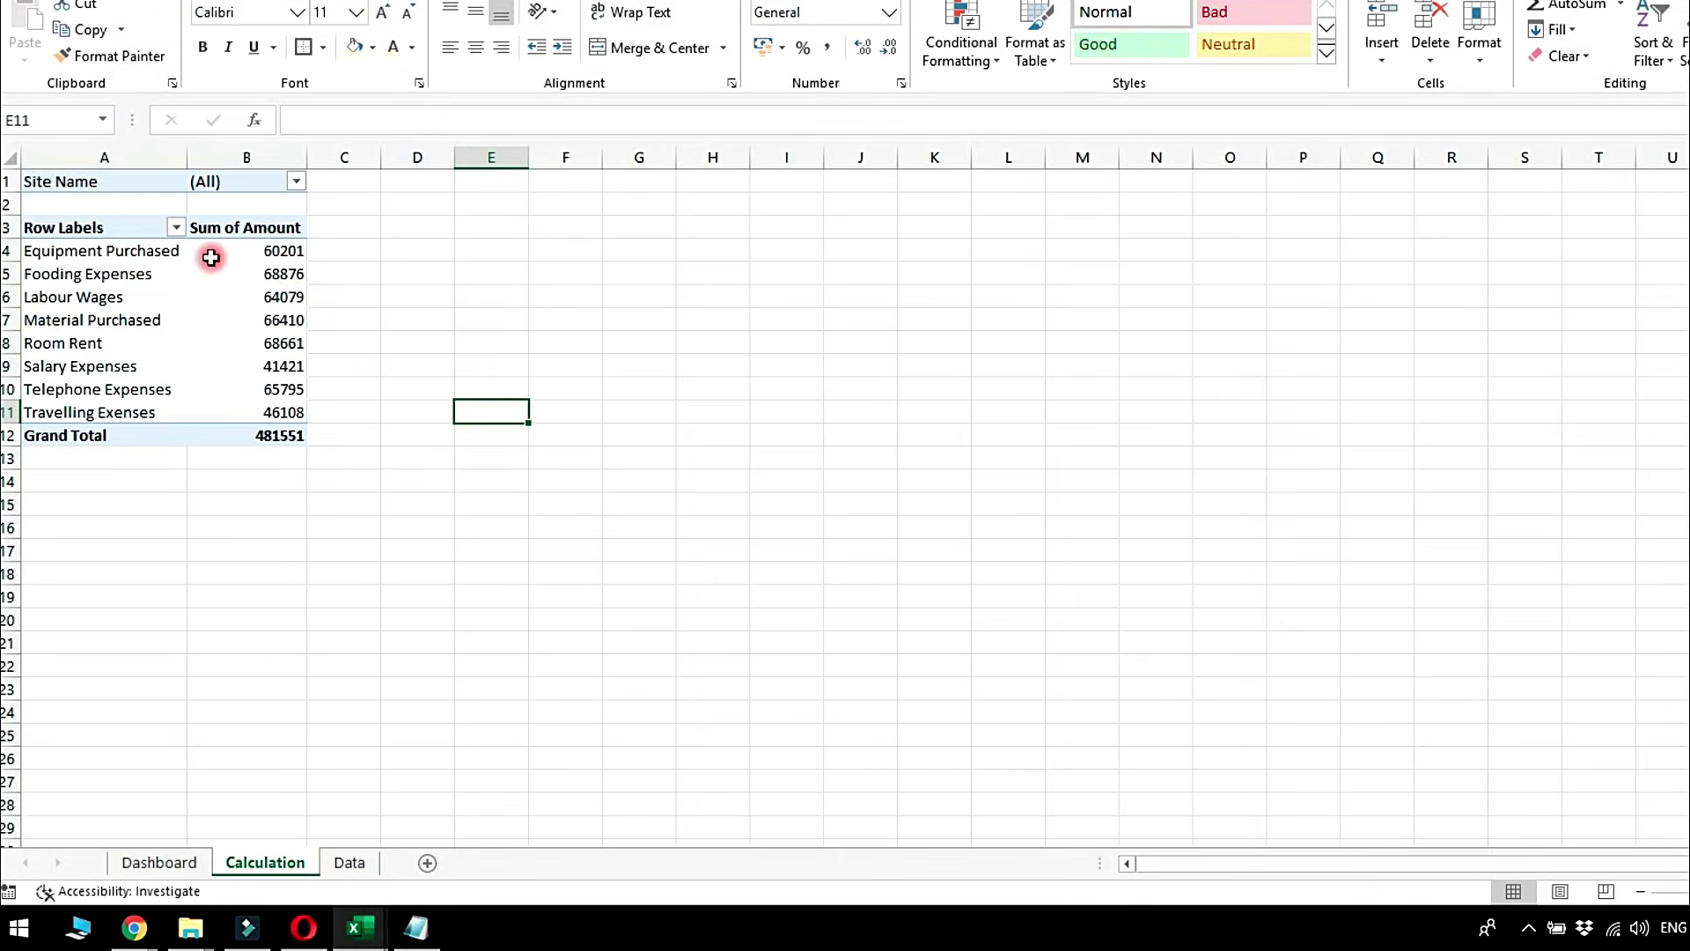
{"action": "left_click_drag", "start_coordinate": [211, 257], "coordinate": [265, 411]}
{"action": "left_click", "coordinate": [159, 863]}
{"action": "left_click", "coordinate": [679, 476]}
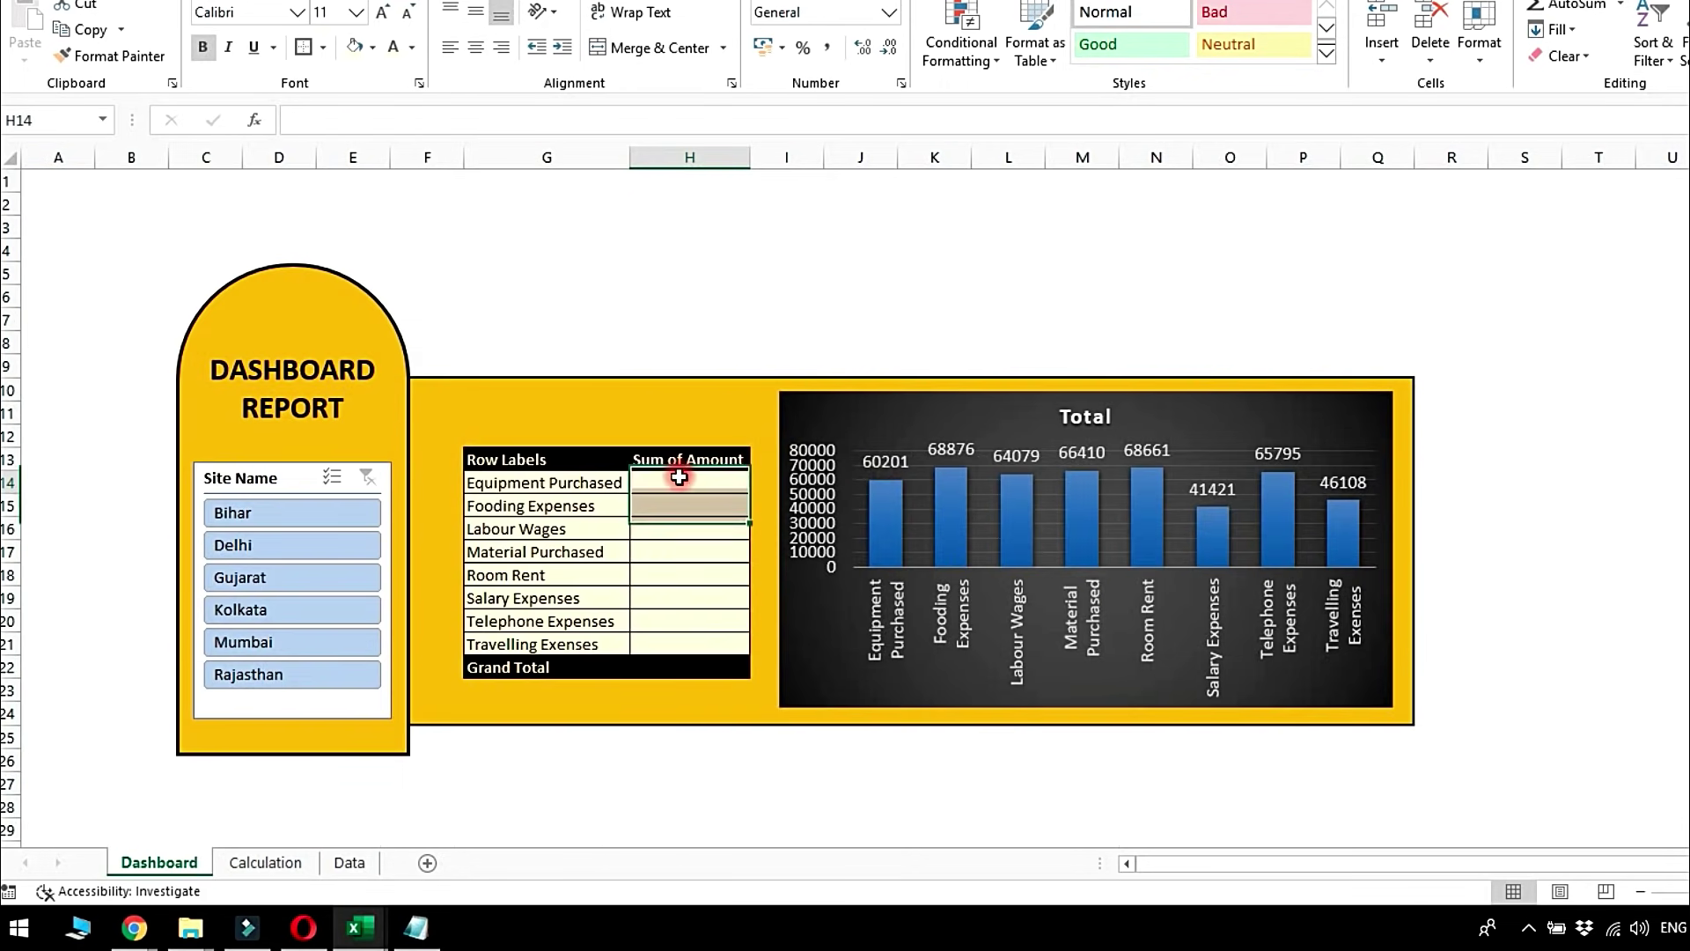
Step: Enter a VLOOKUP in H14 finding the expense label in the Calculation pivot, column 2, exact match
{"action": "type", "text": "="}
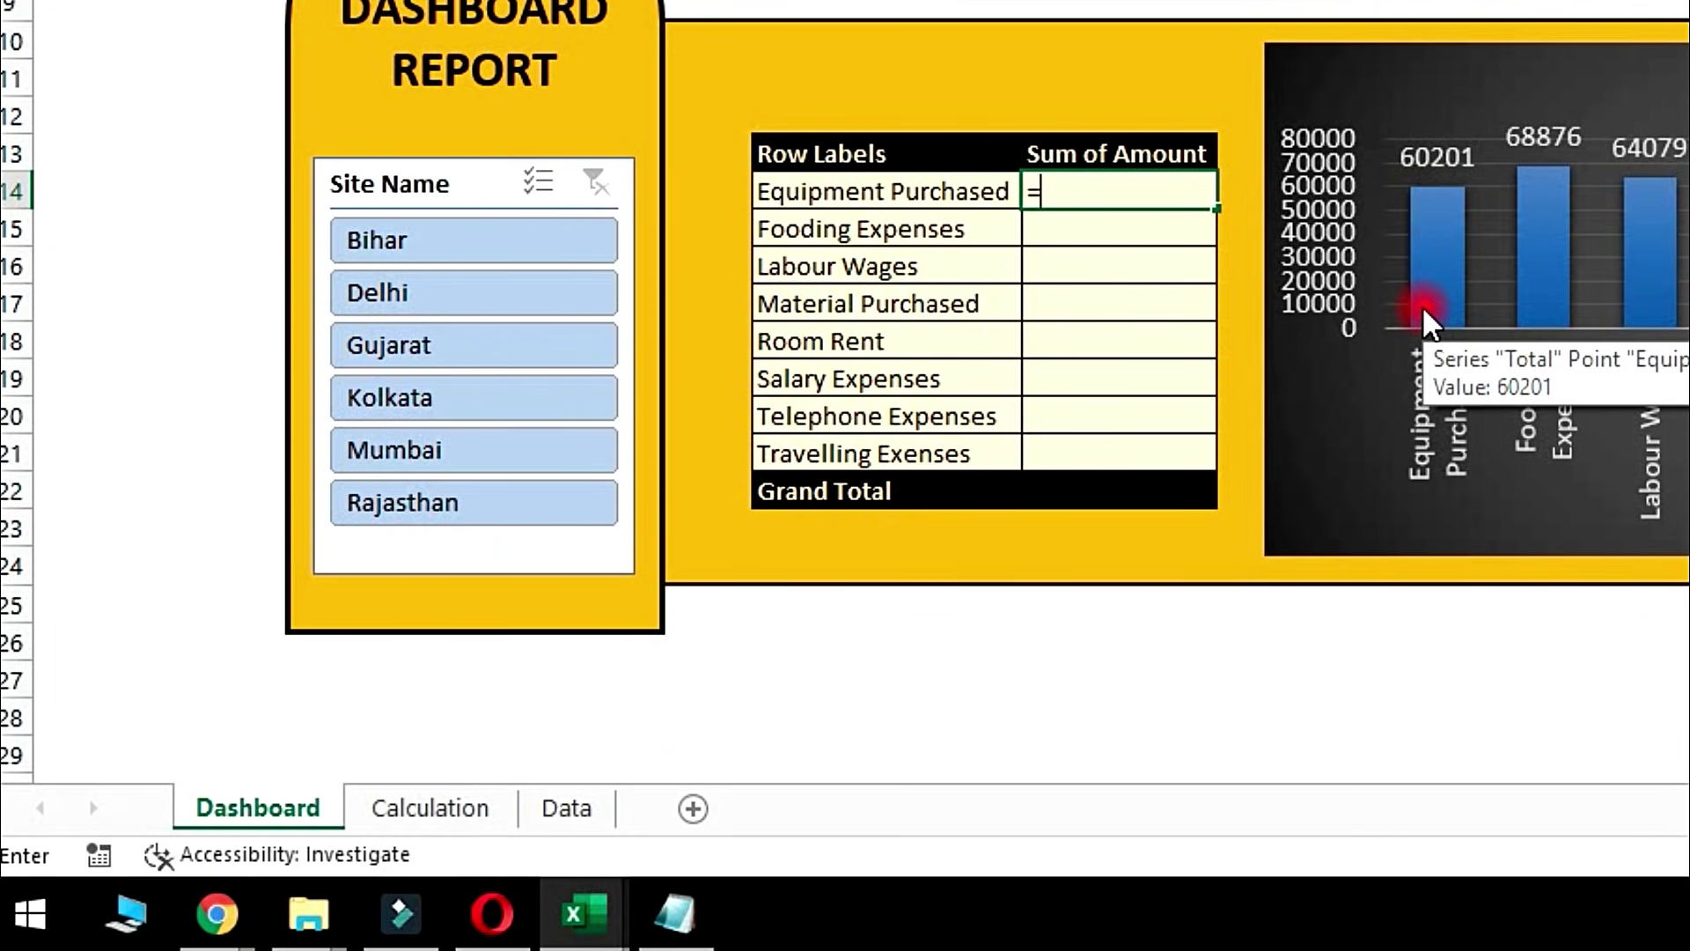
{"action": "type", "text": "VLOOKUP("}
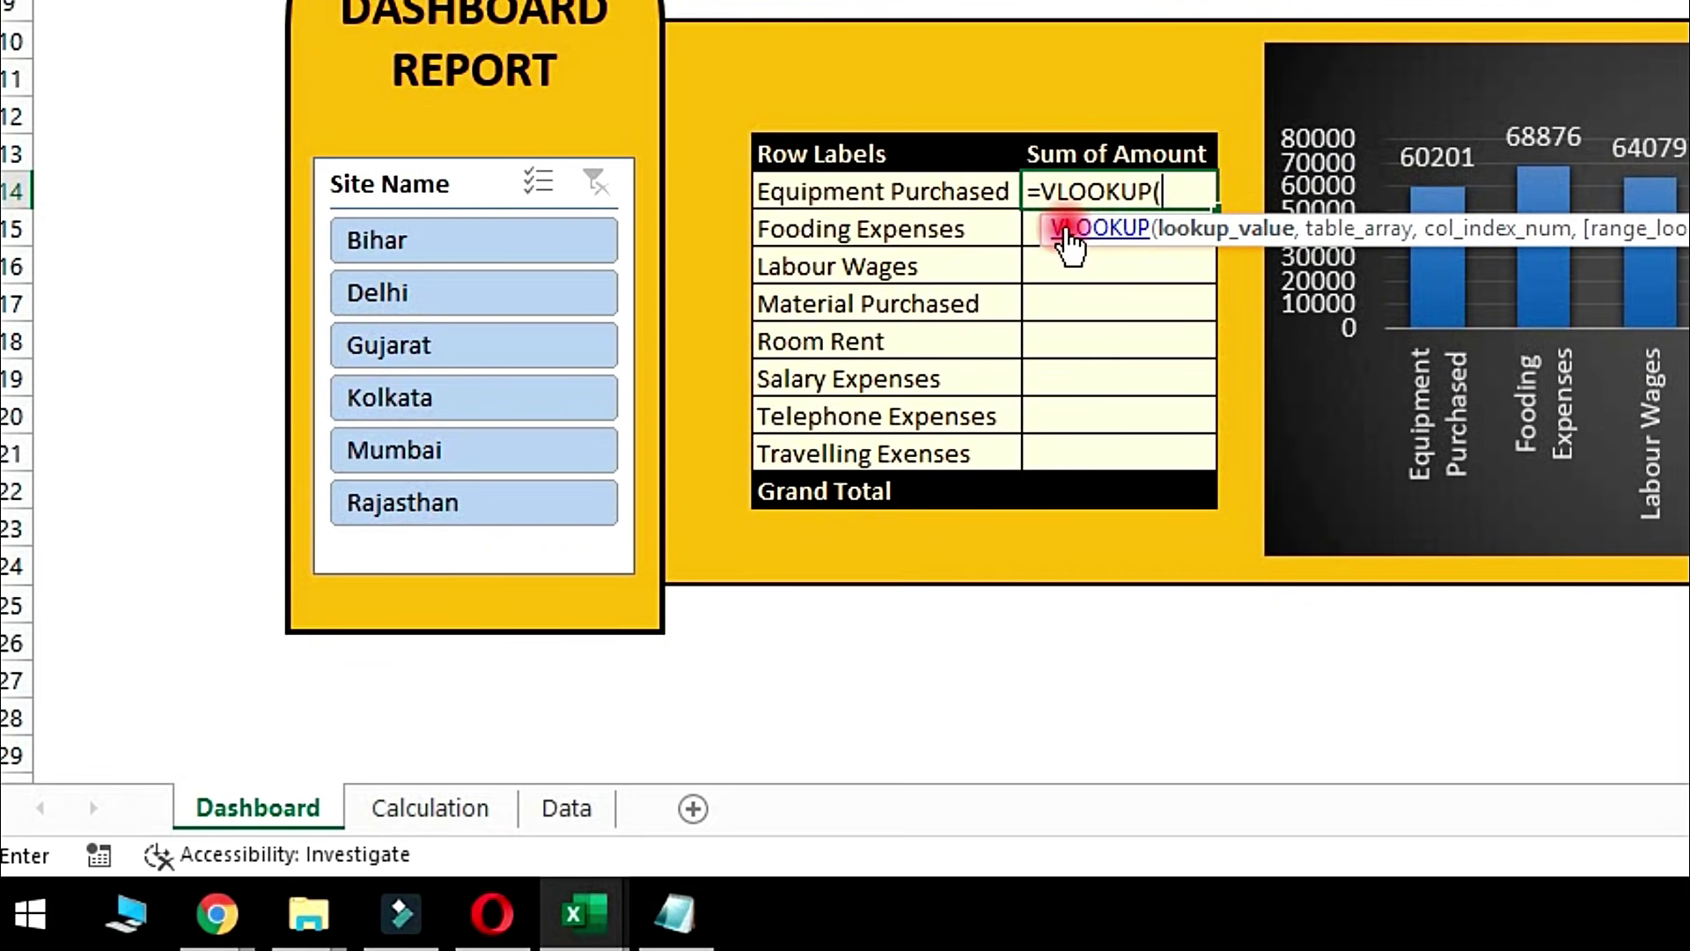
{"action": "left_click", "coordinate": [904, 192]}
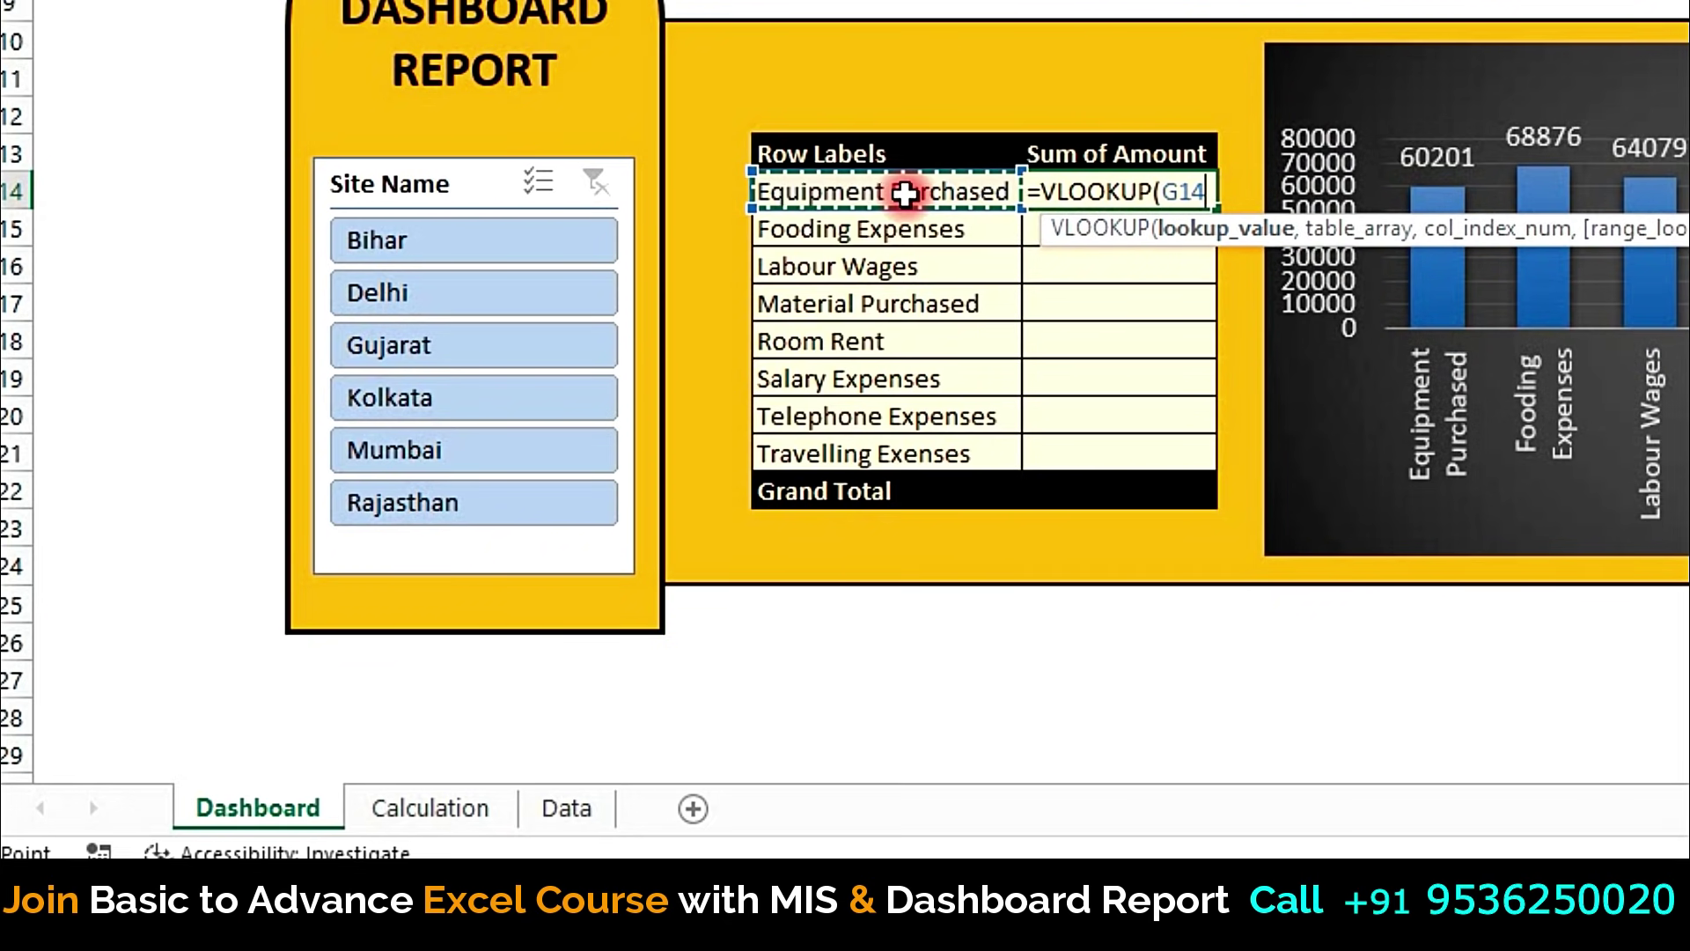
{"action": "type", "text": ","}
{"action": "left_click", "coordinate": [479, 810]}
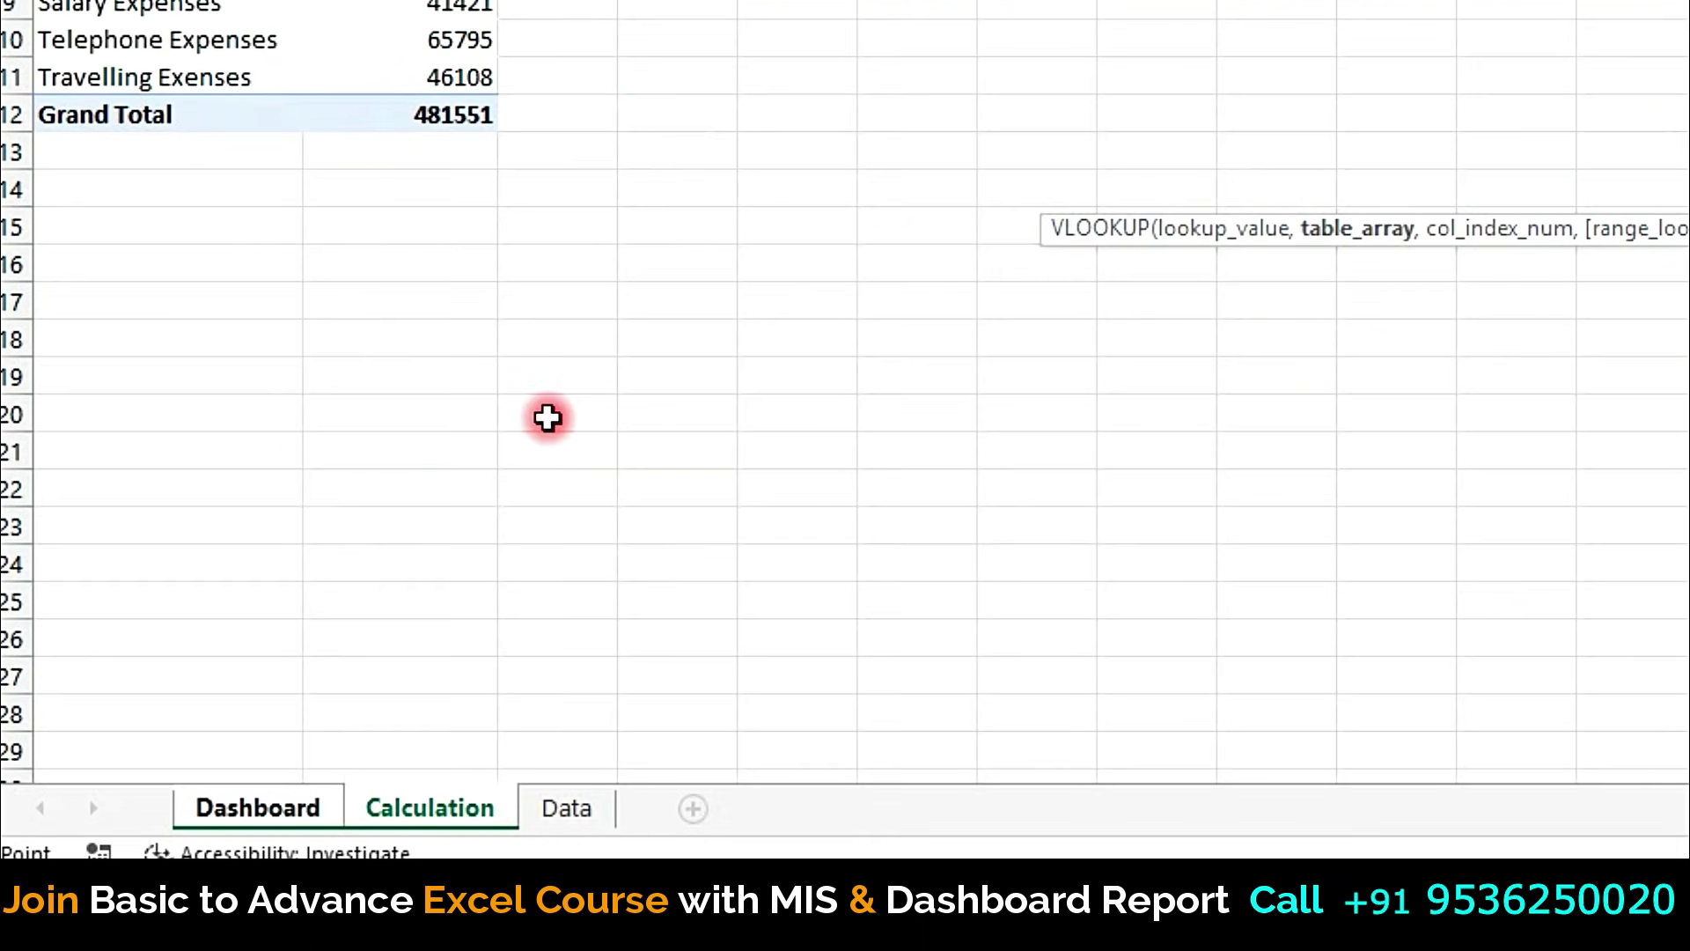
{"action": "left_click_drag", "start_coordinate": [182, 239], "coordinate": [409, 576]}
{"action": "type", "text": ","}
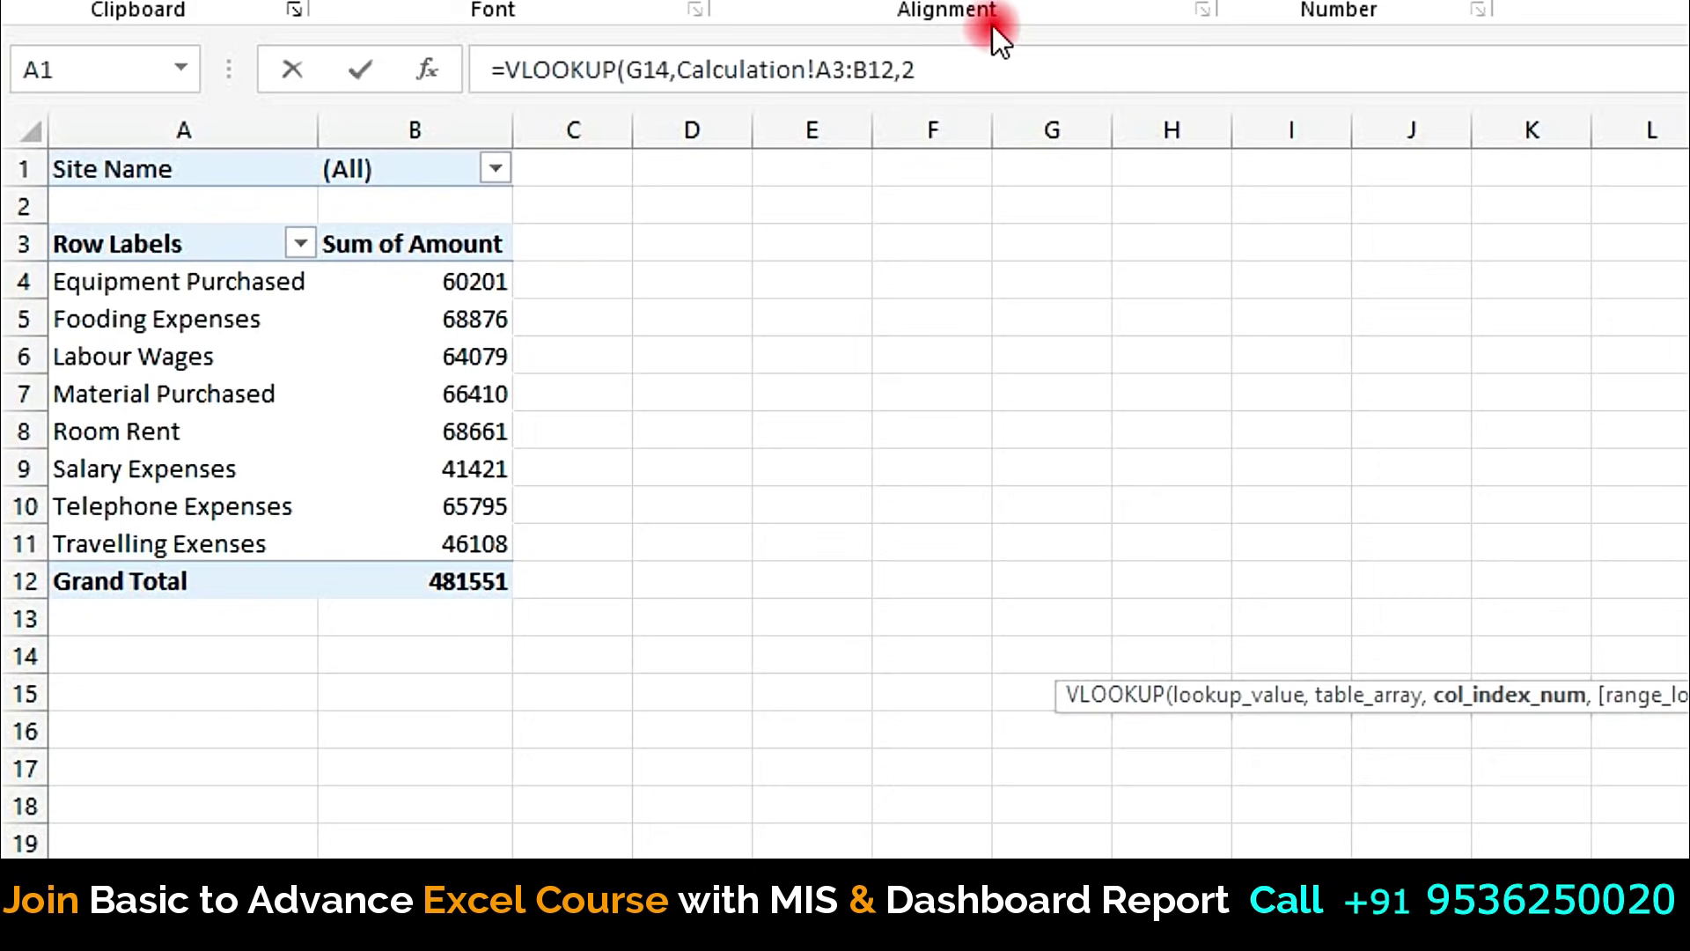
{"action": "type", "text": ","}
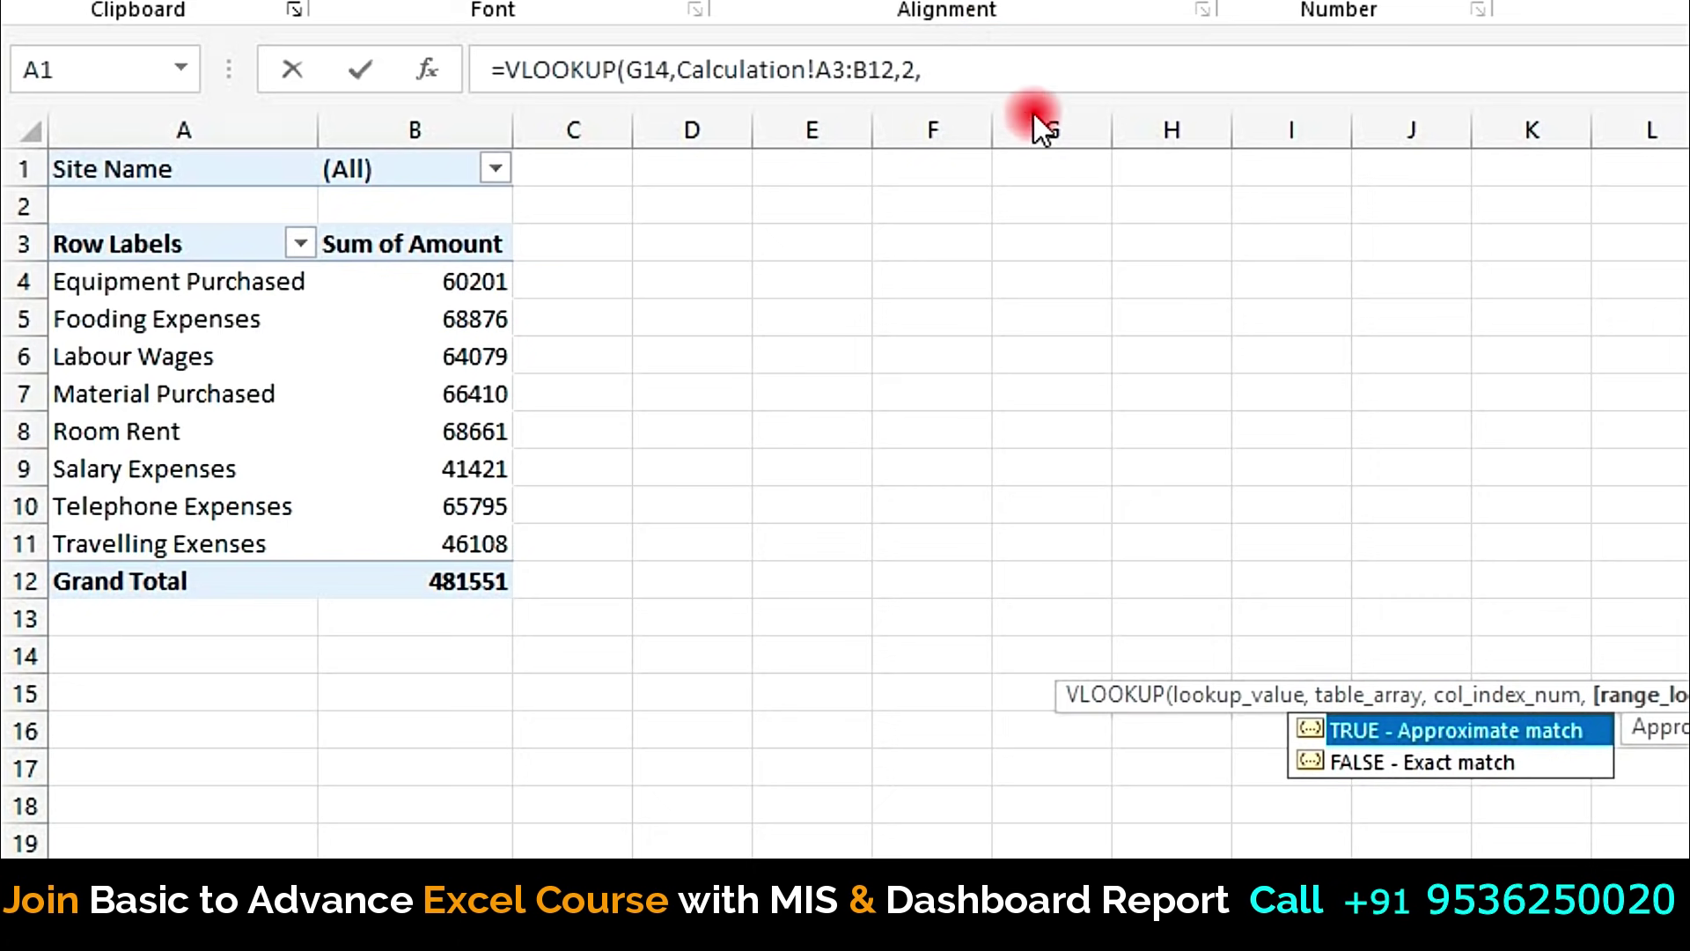
{"action": "type", "text": "0"}
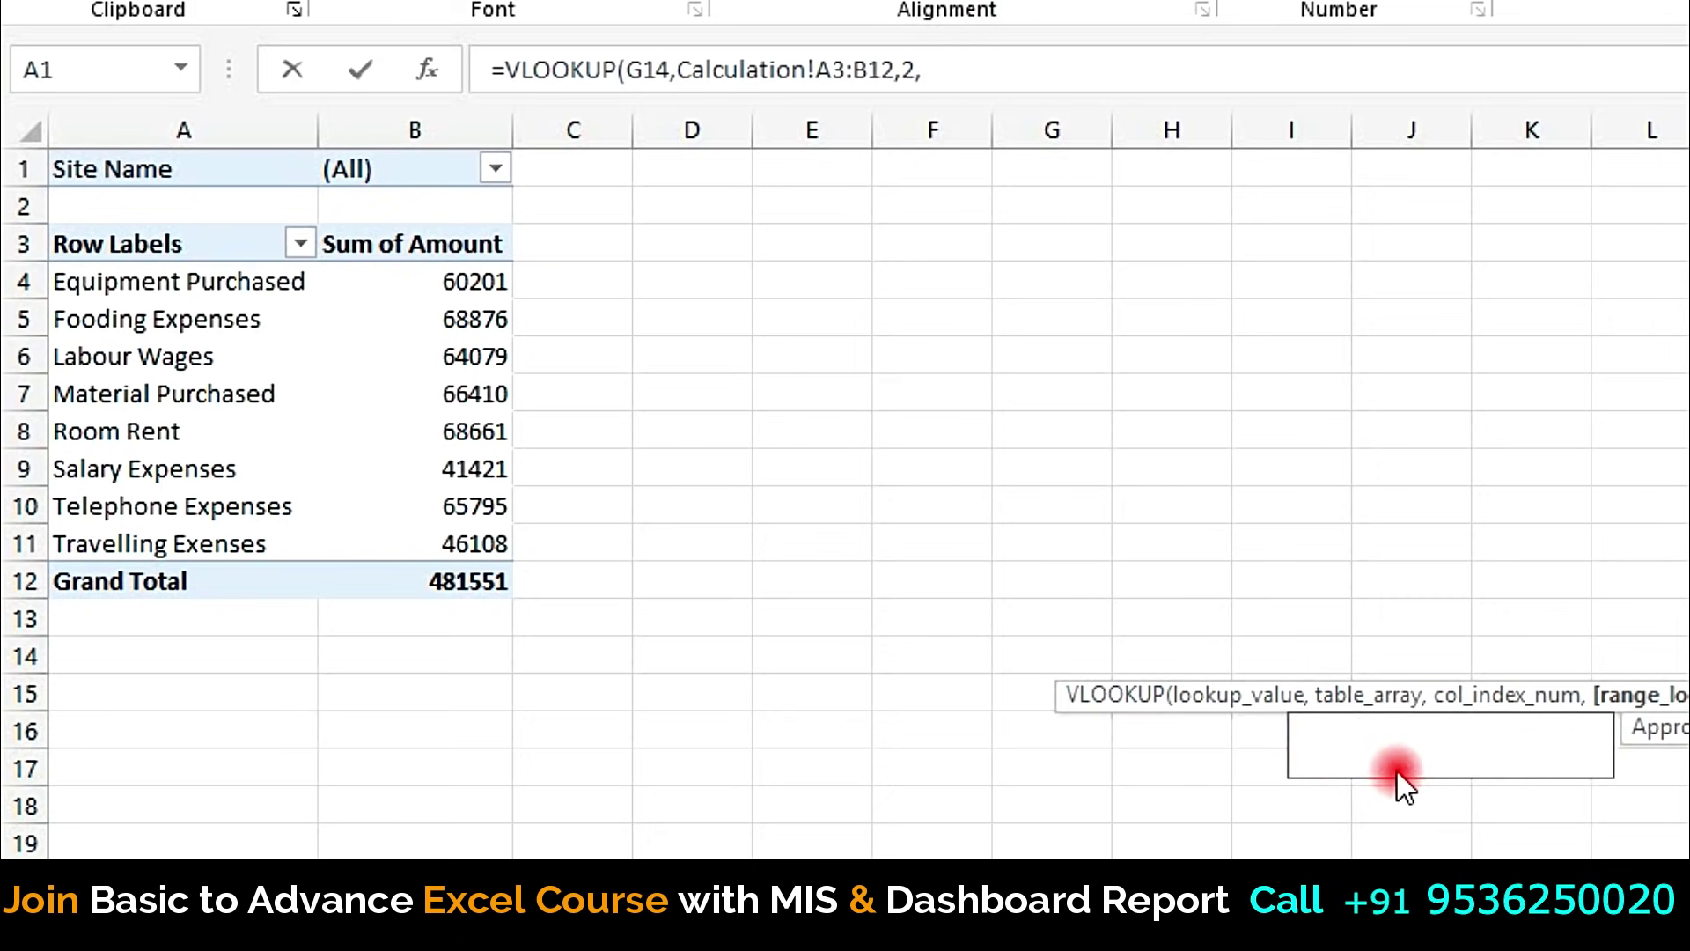
{"action": "type", "text": ")"}
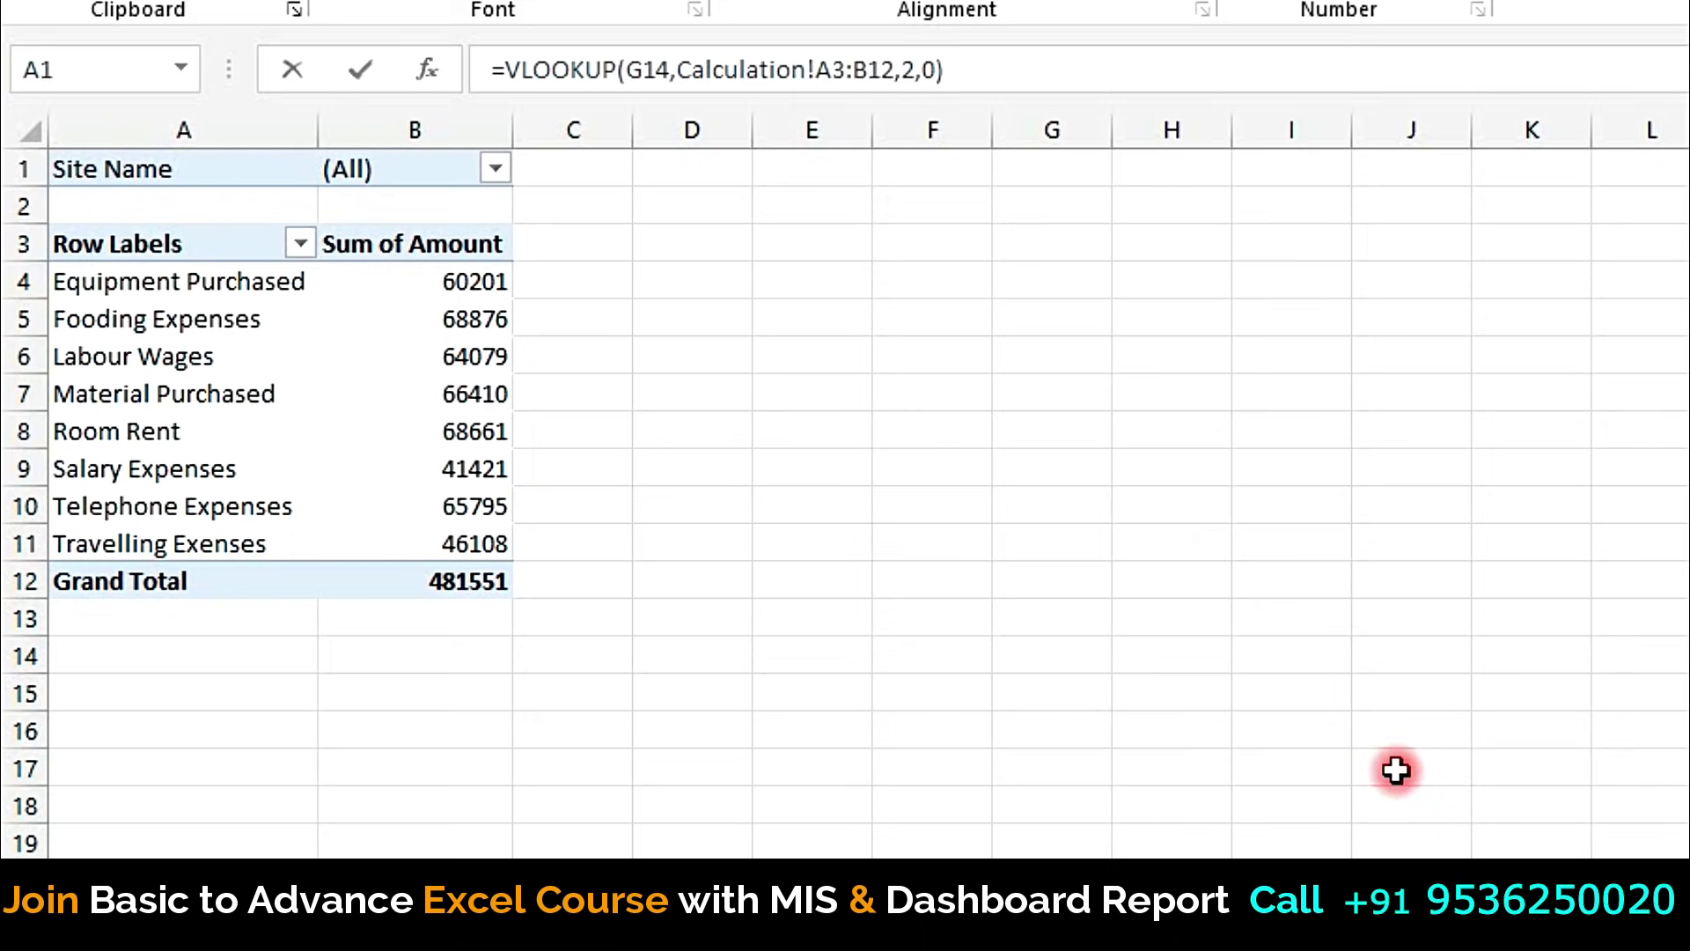
{"action": "key", "text": "Return"}
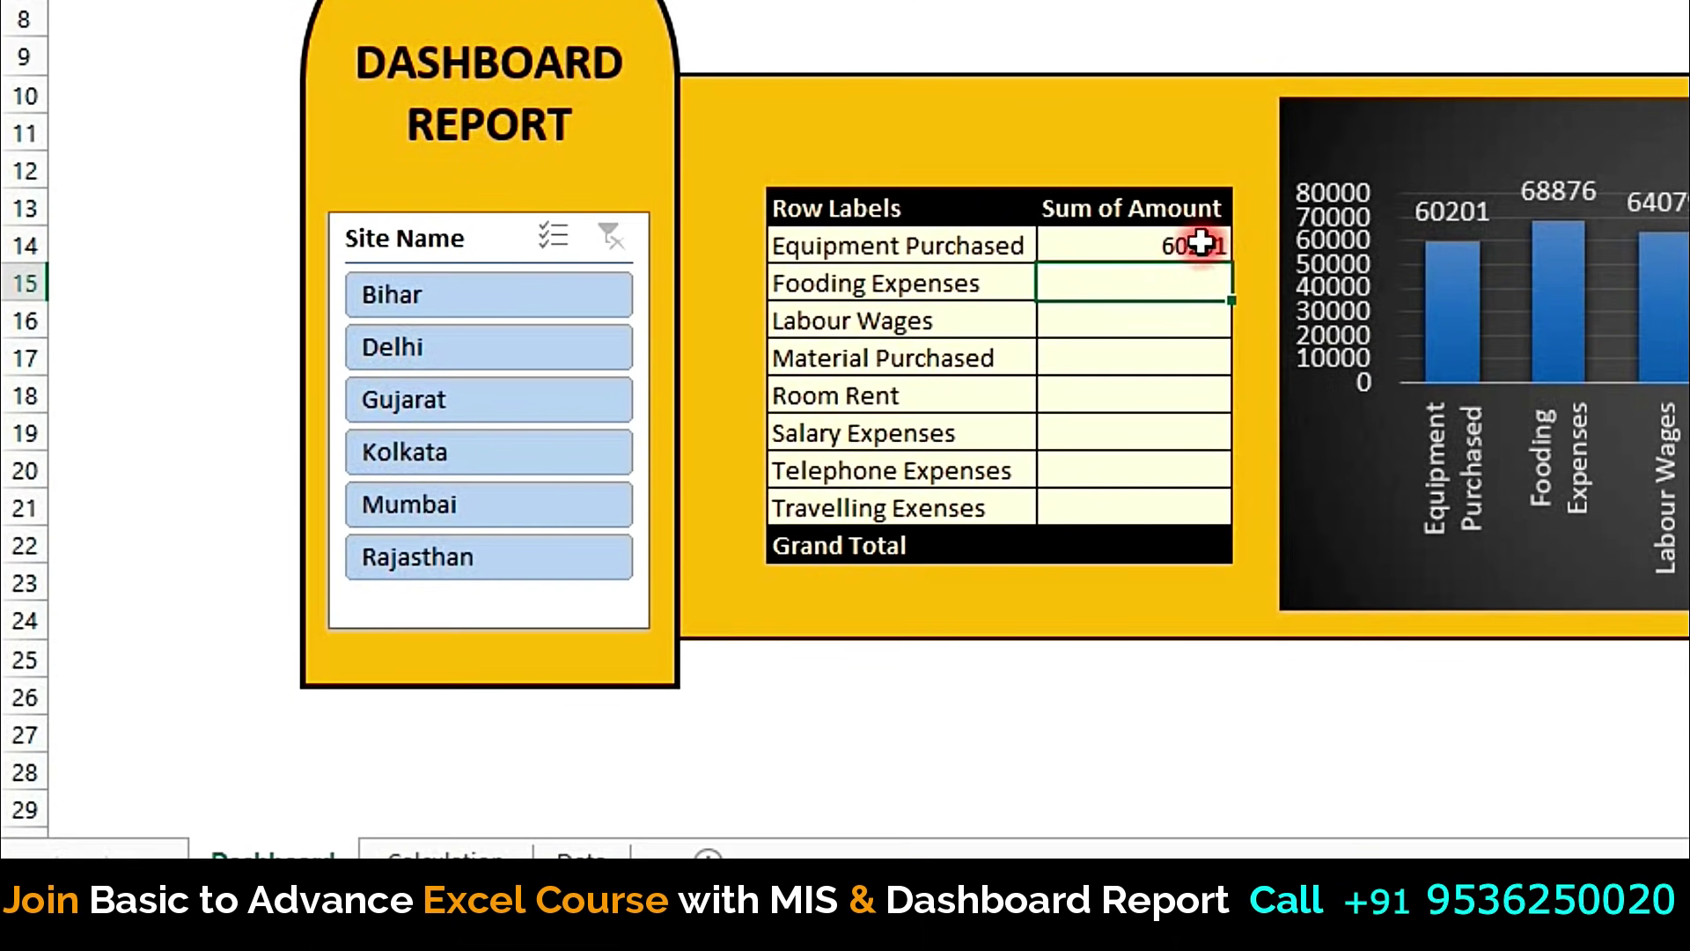
Step: Edit the formula so the lookup range reads Calculation!$A$3:$B$12 as an absolute reference
{"action": "left_click", "coordinate": [1200, 240]}
{"action": "double_click", "coordinate": [1149, 246]}
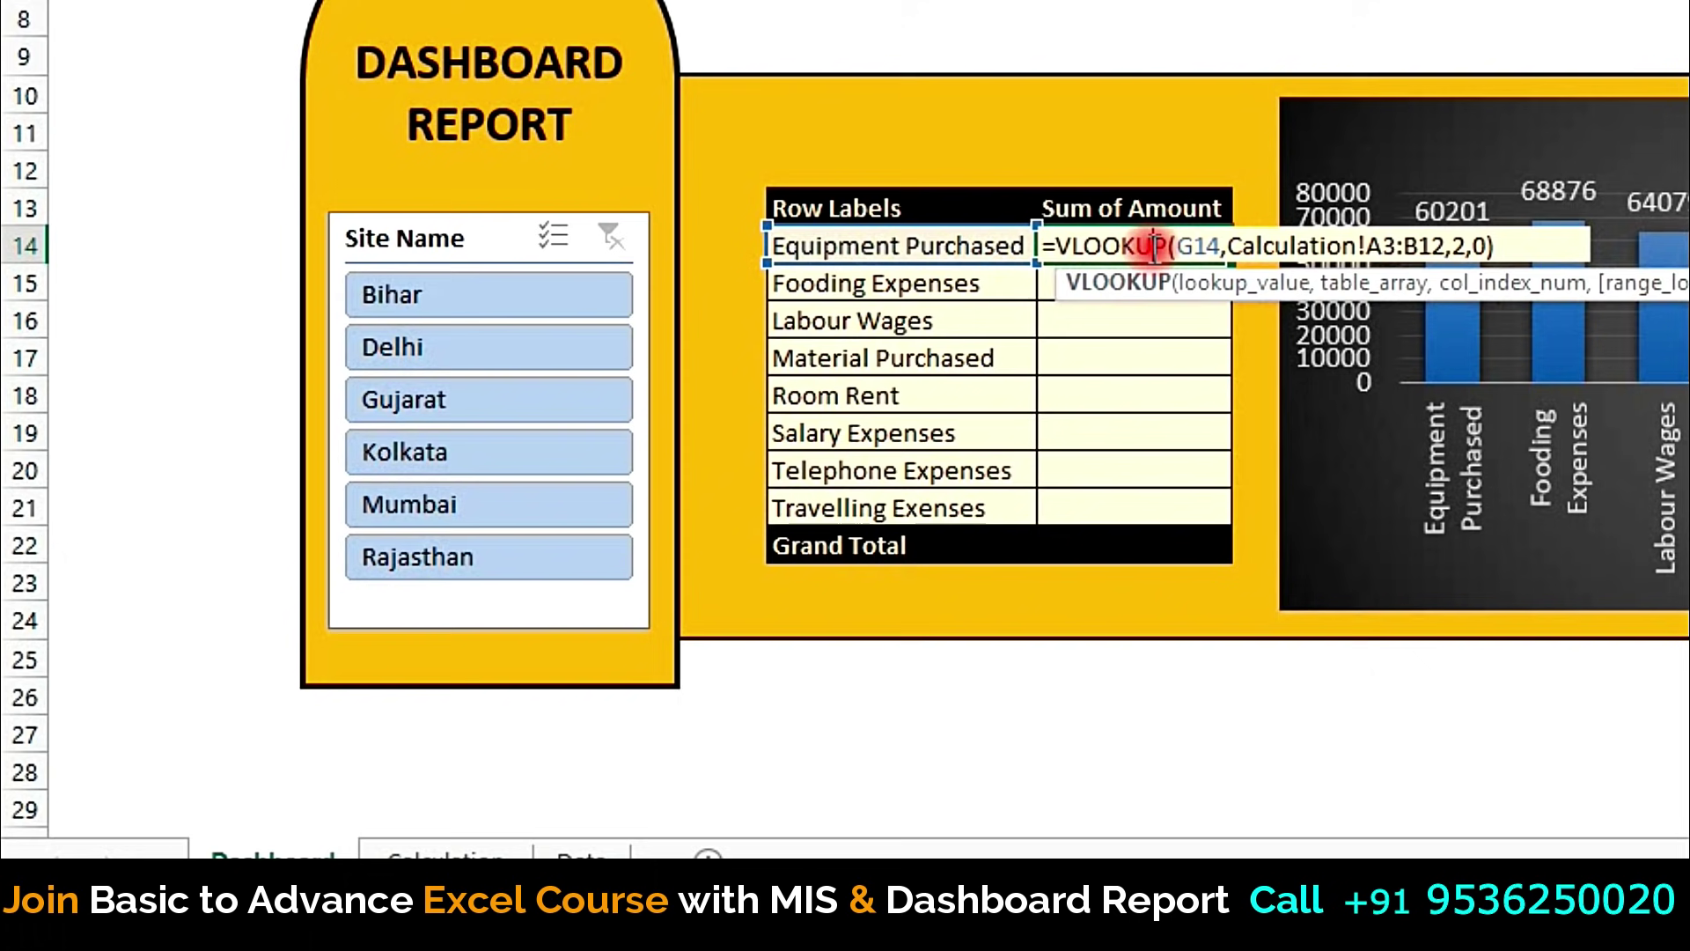
{"action": "left_click", "coordinate": [1367, 246]}
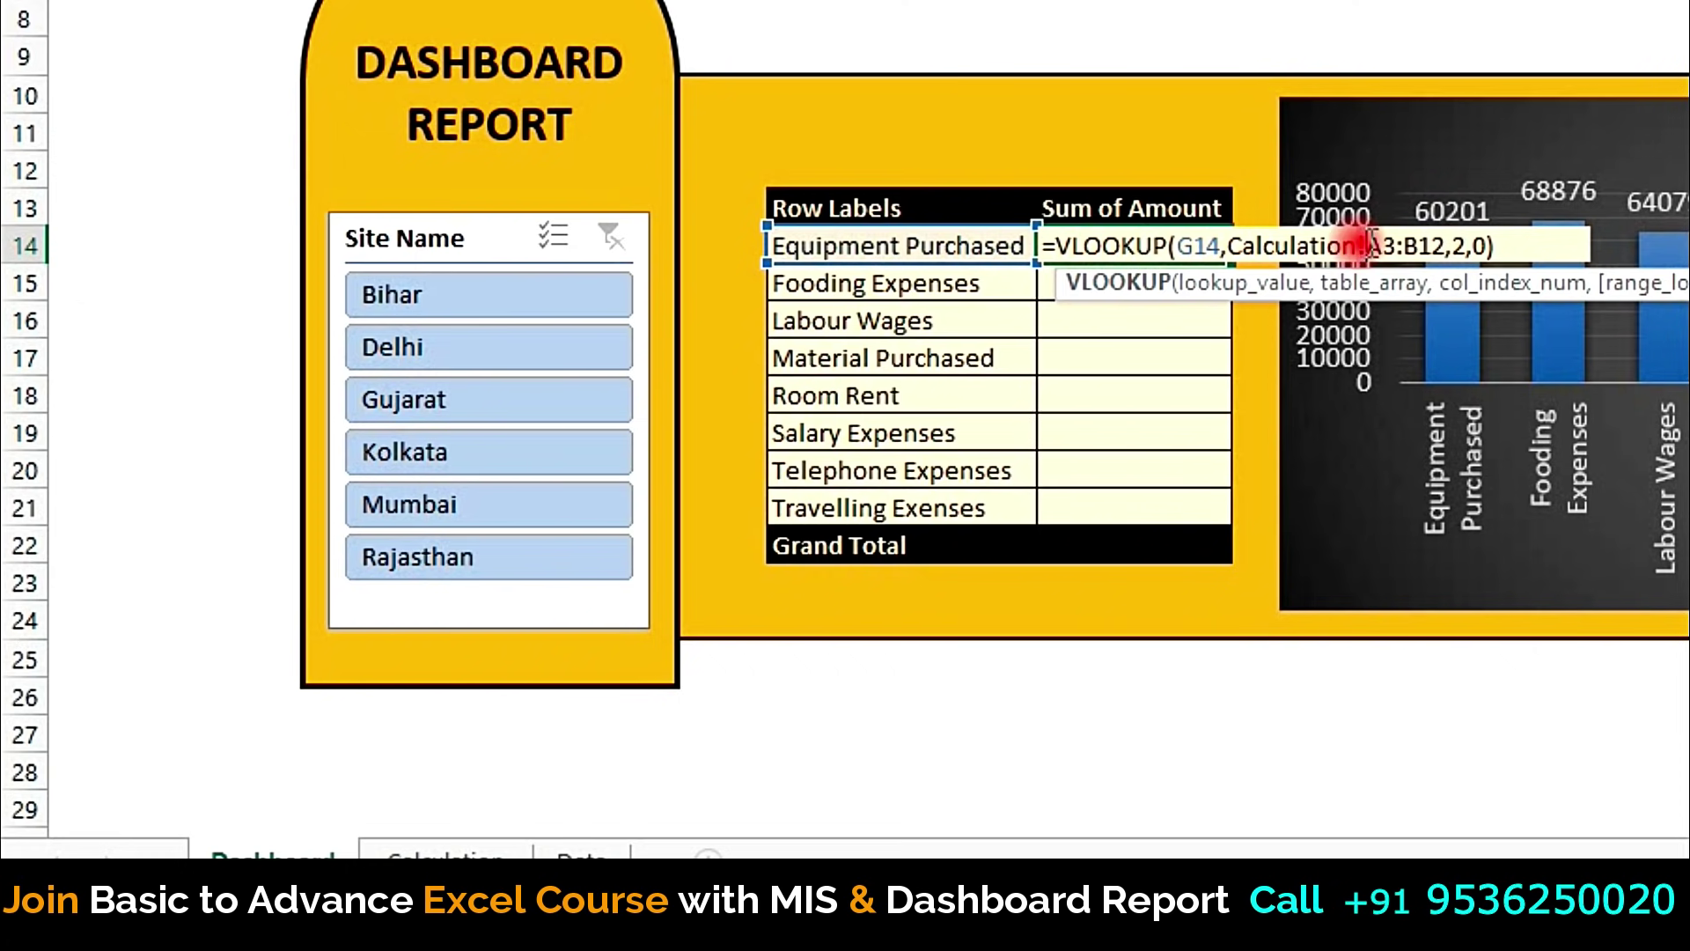
{"action": "left_click", "coordinate": [1444, 249]}
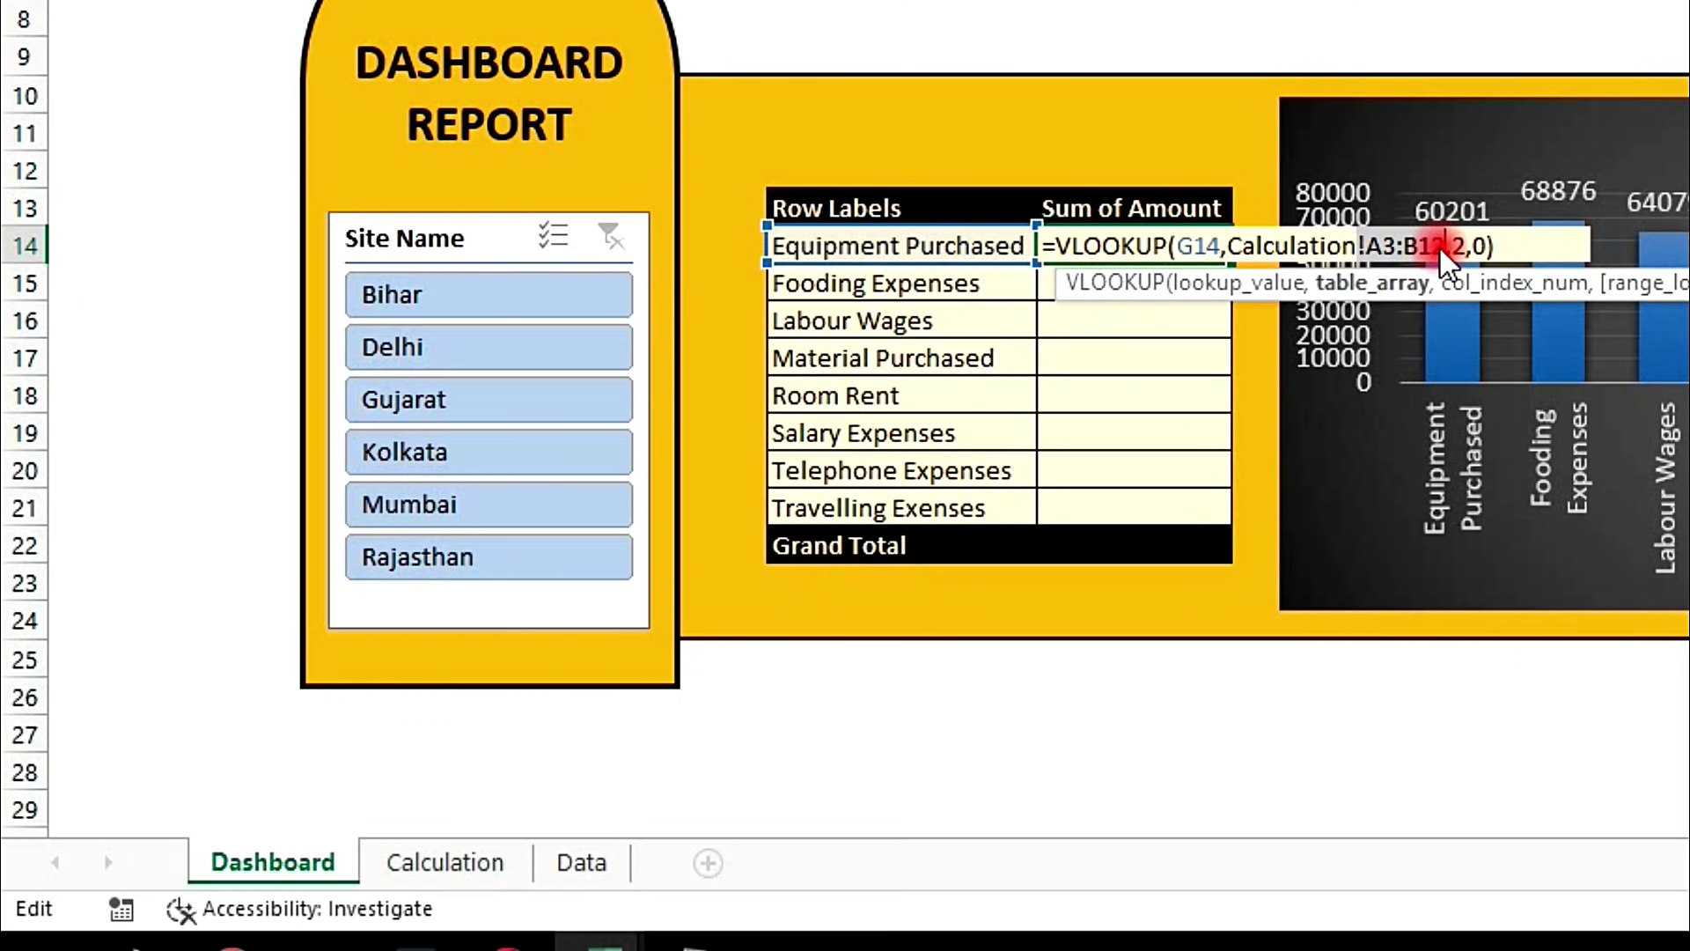
{"action": "key", "text": "F4"}
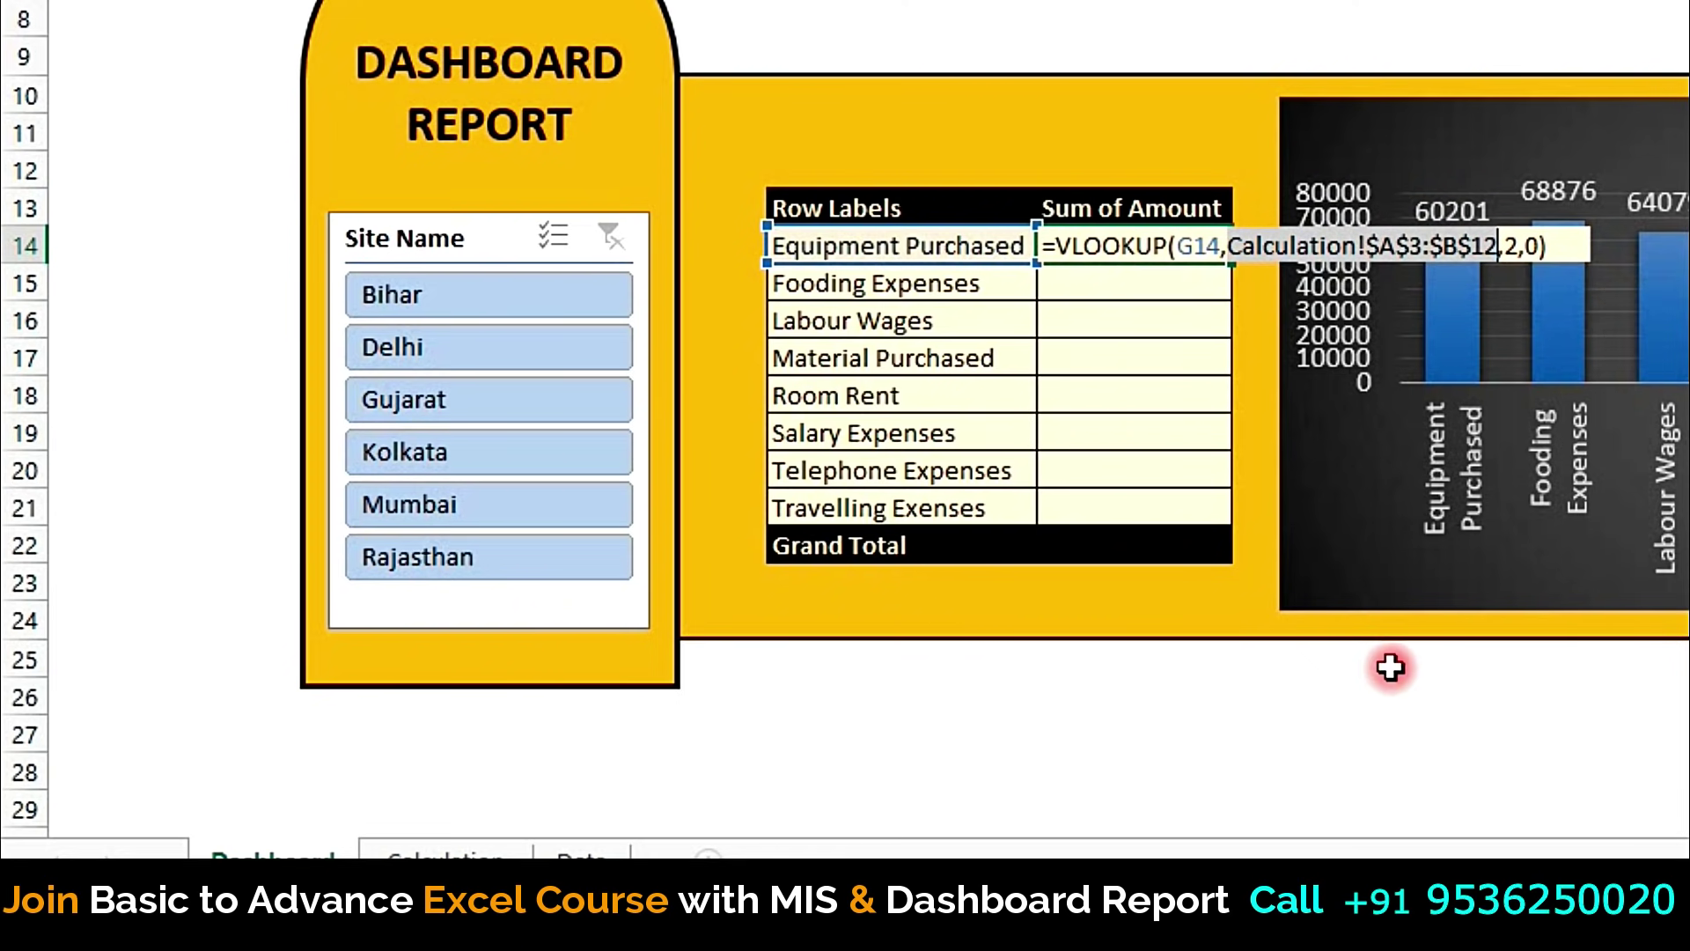
{"action": "key", "text": "Return"}
Step: Fill the lookup down to H21 and AutoSum the Grand Total in H22 to 481551
{"action": "left_click", "coordinate": [1206, 247]}
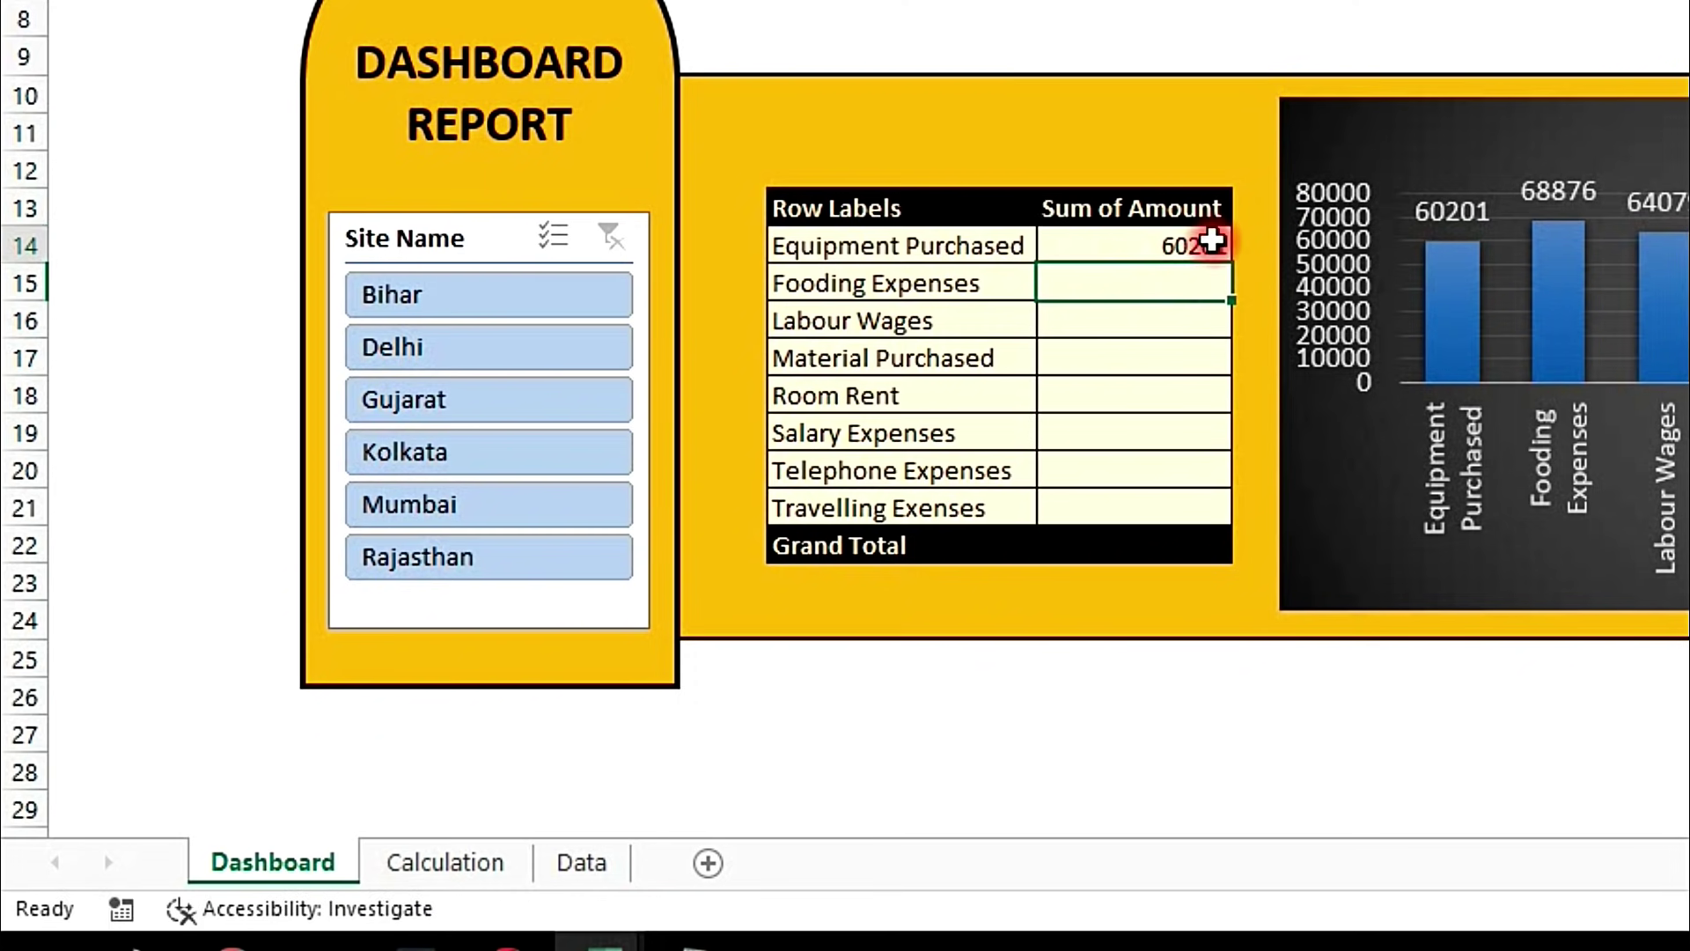
{"action": "left_click_drag", "start_coordinate": [1229, 261], "coordinate": [1194, 515]}
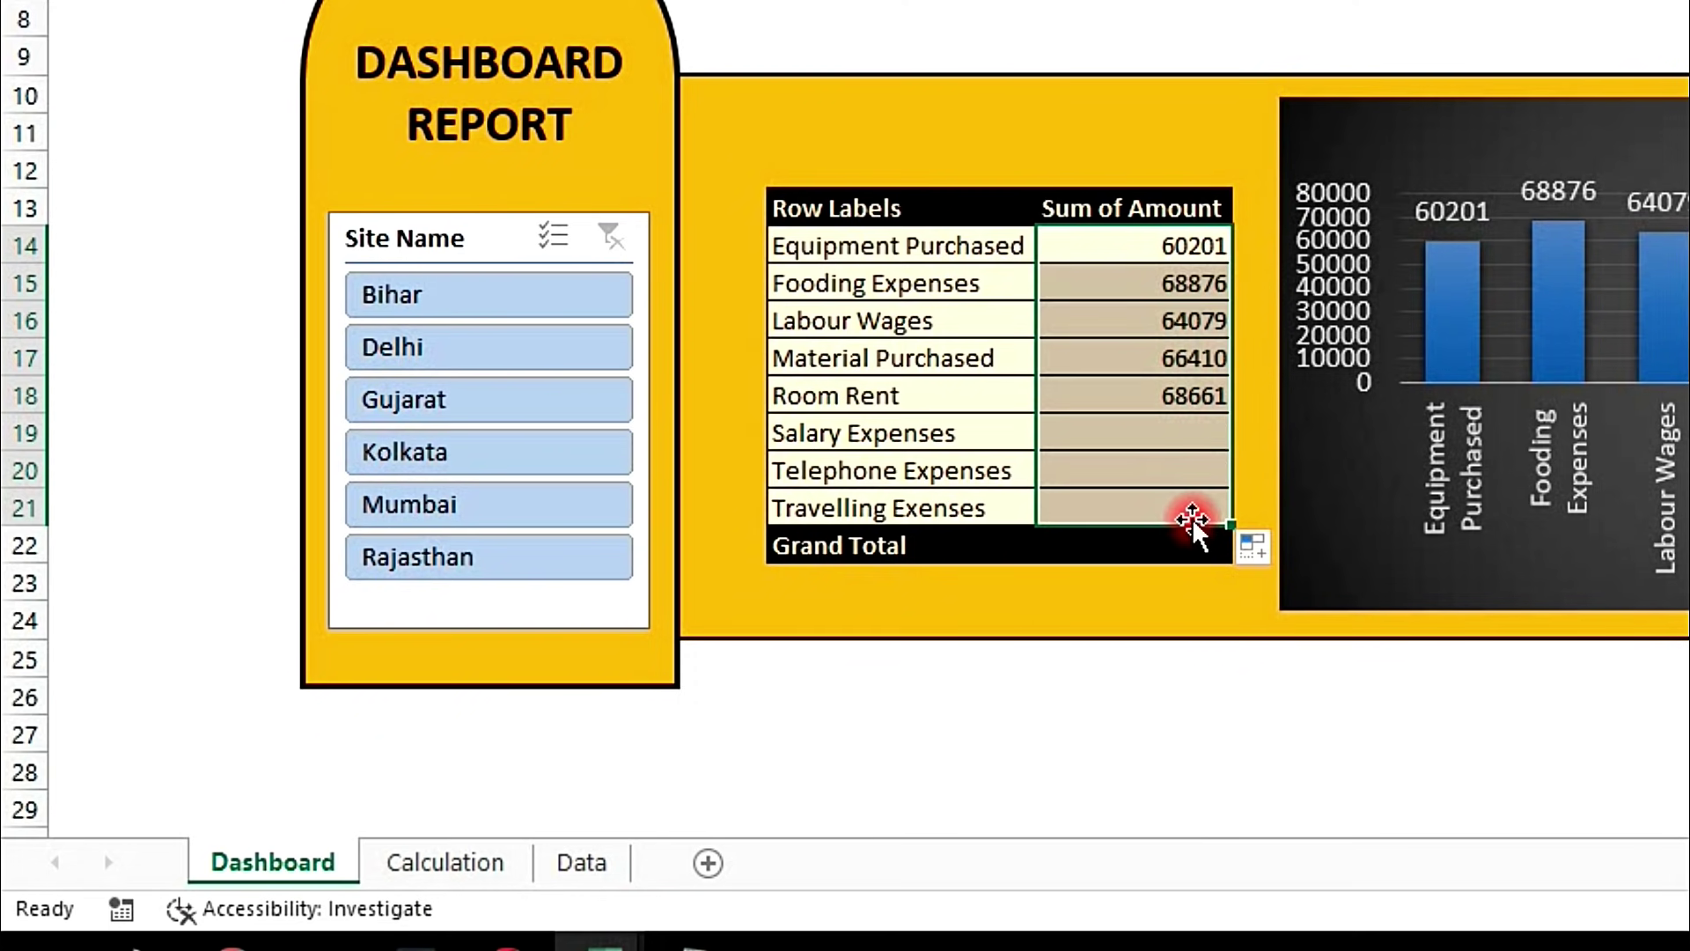
{"action": "left_click", "coordinate": [1193, 550]}
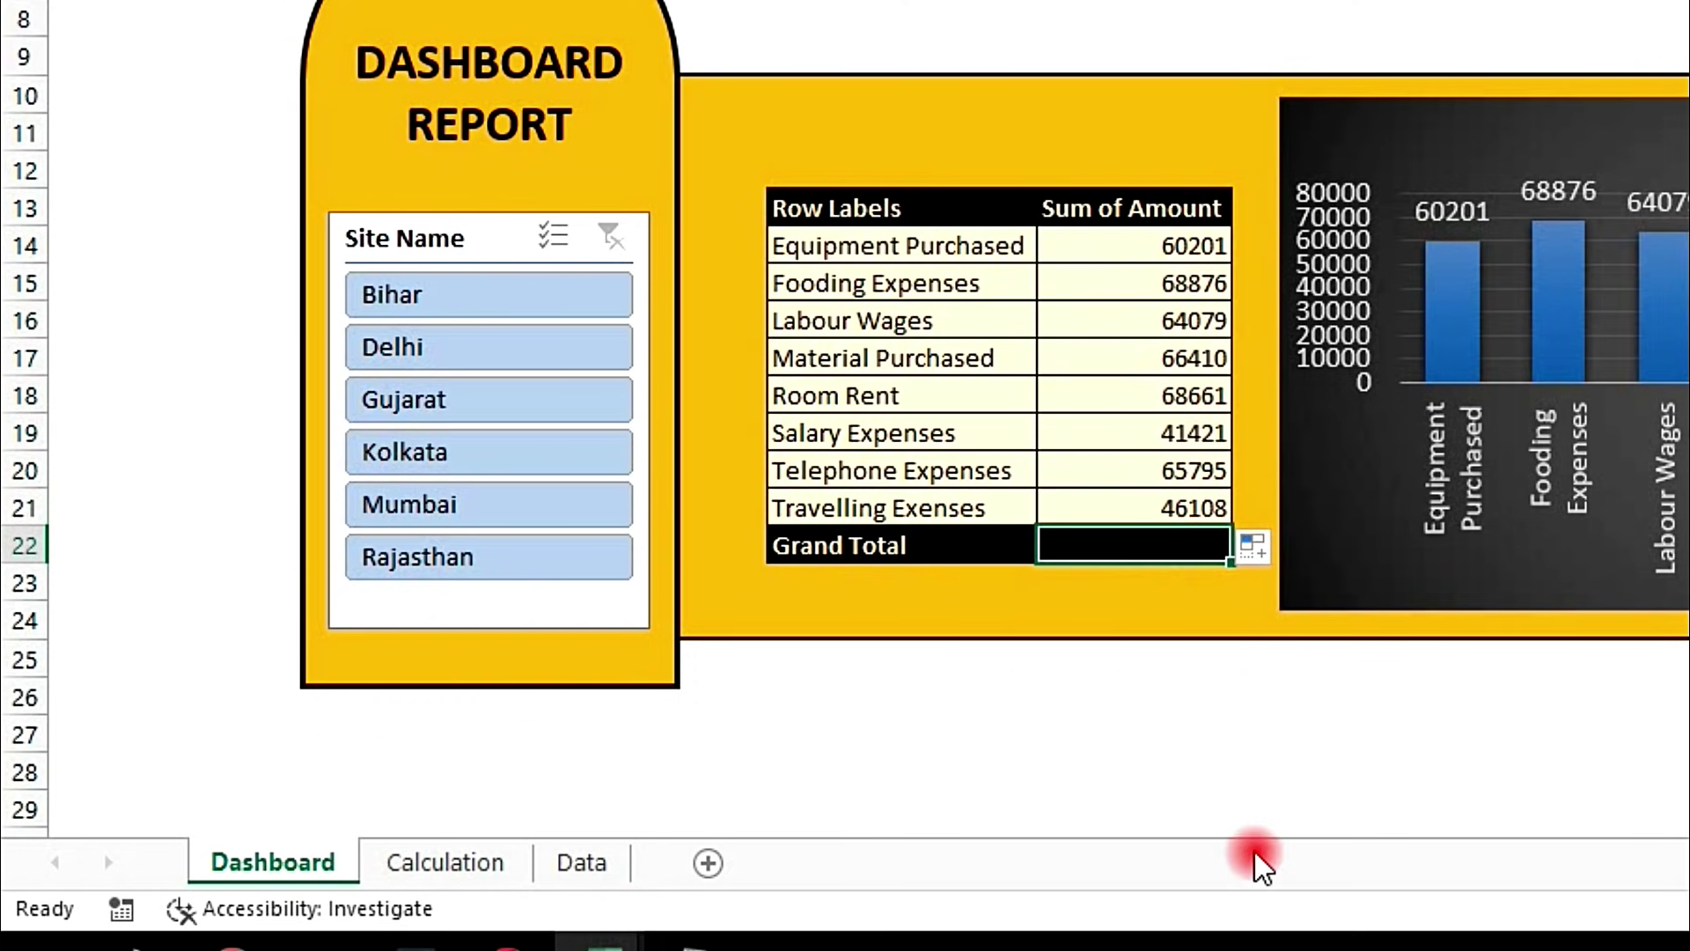
{"action": "key", "text": "alt+equal"}
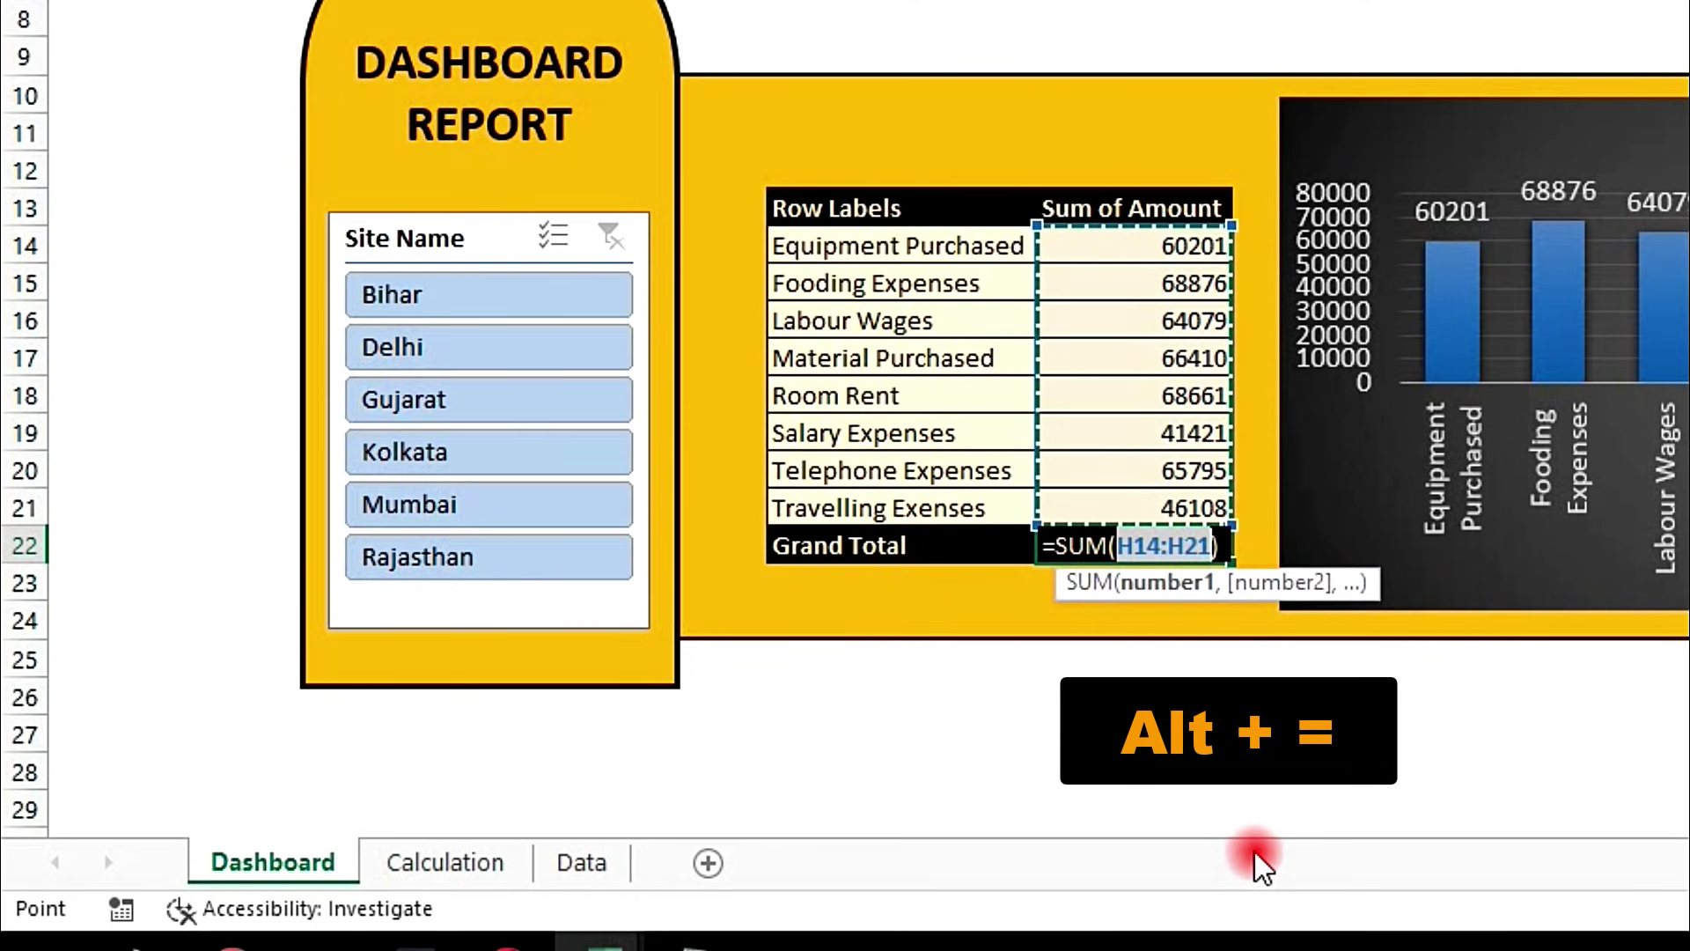
{"action": "key", "text": "Return"}
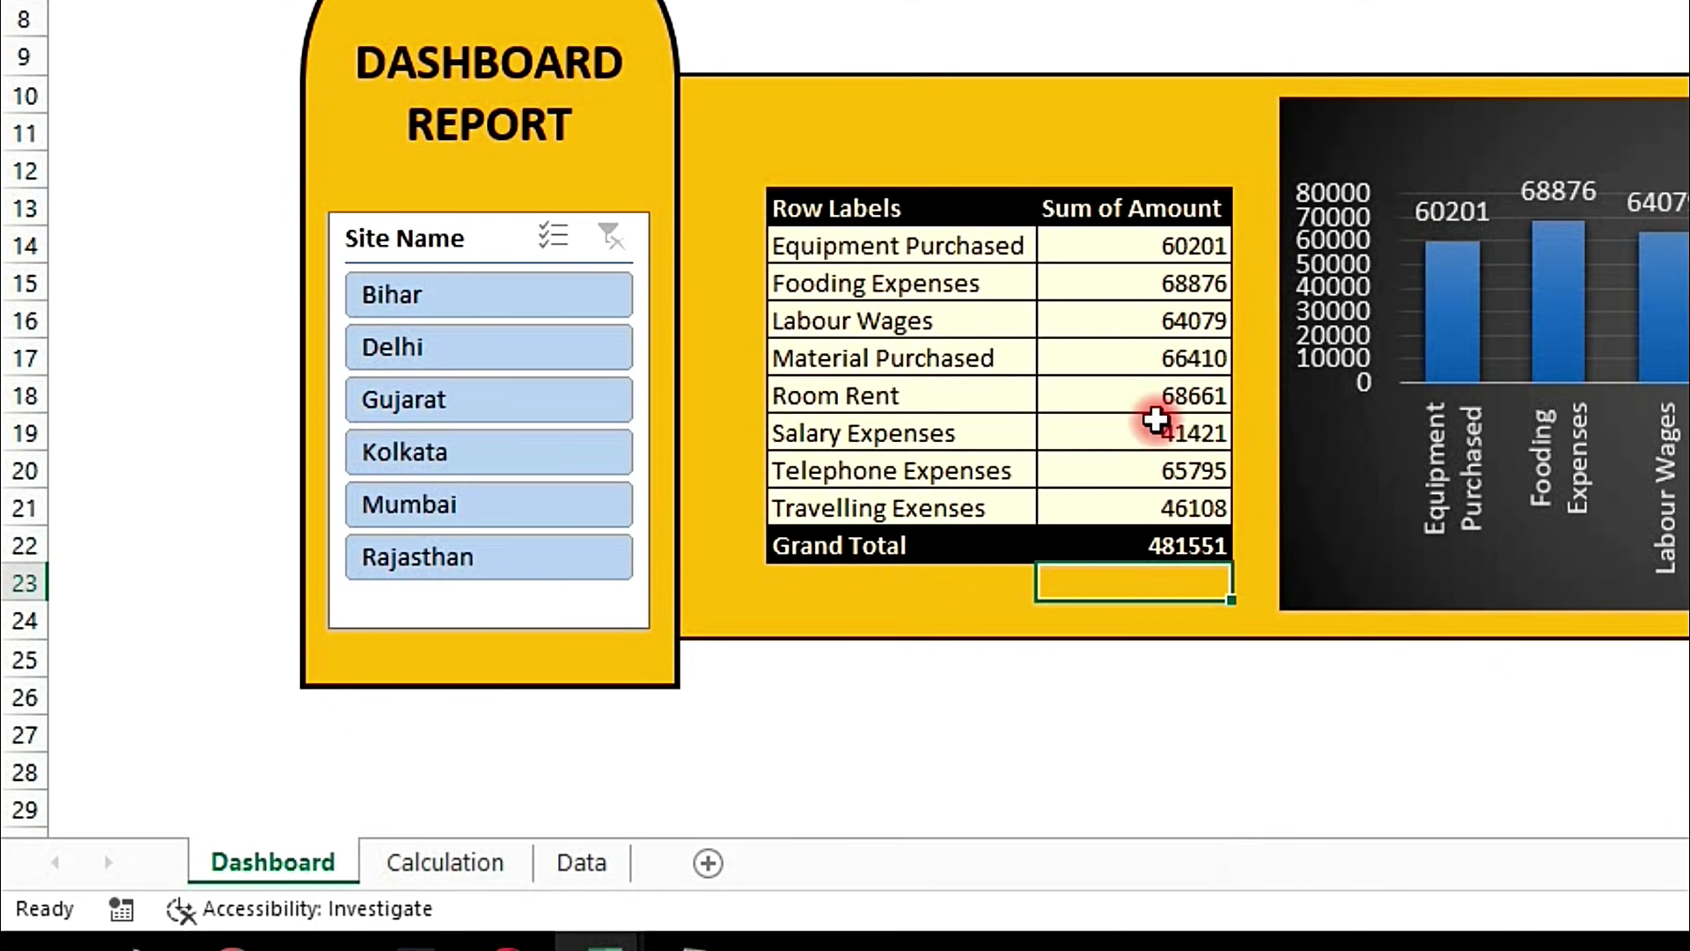
{"action": "left_click_drag", "start_coordinate": [1117, 238], "coordinate": [1118, 534]}
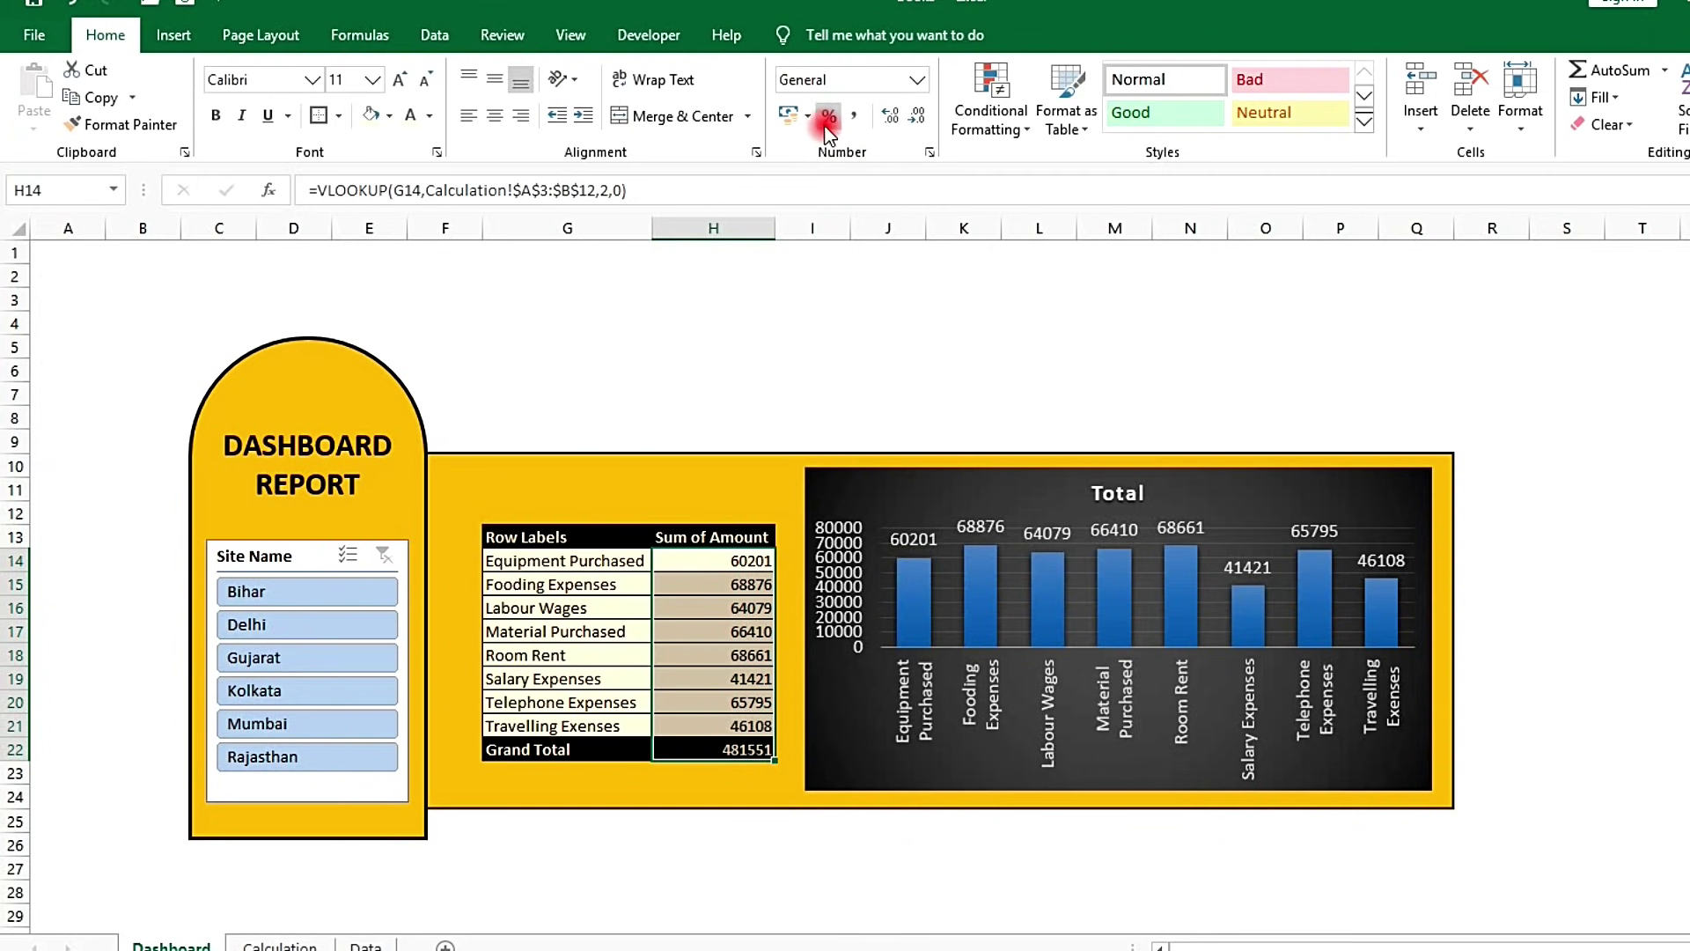
Step: Format H14:H22 as English (India) rupee accounting with zero decimals, then check the Travelling Expenses formula
{"action": "left_click", "coordinate": [806, 114]}
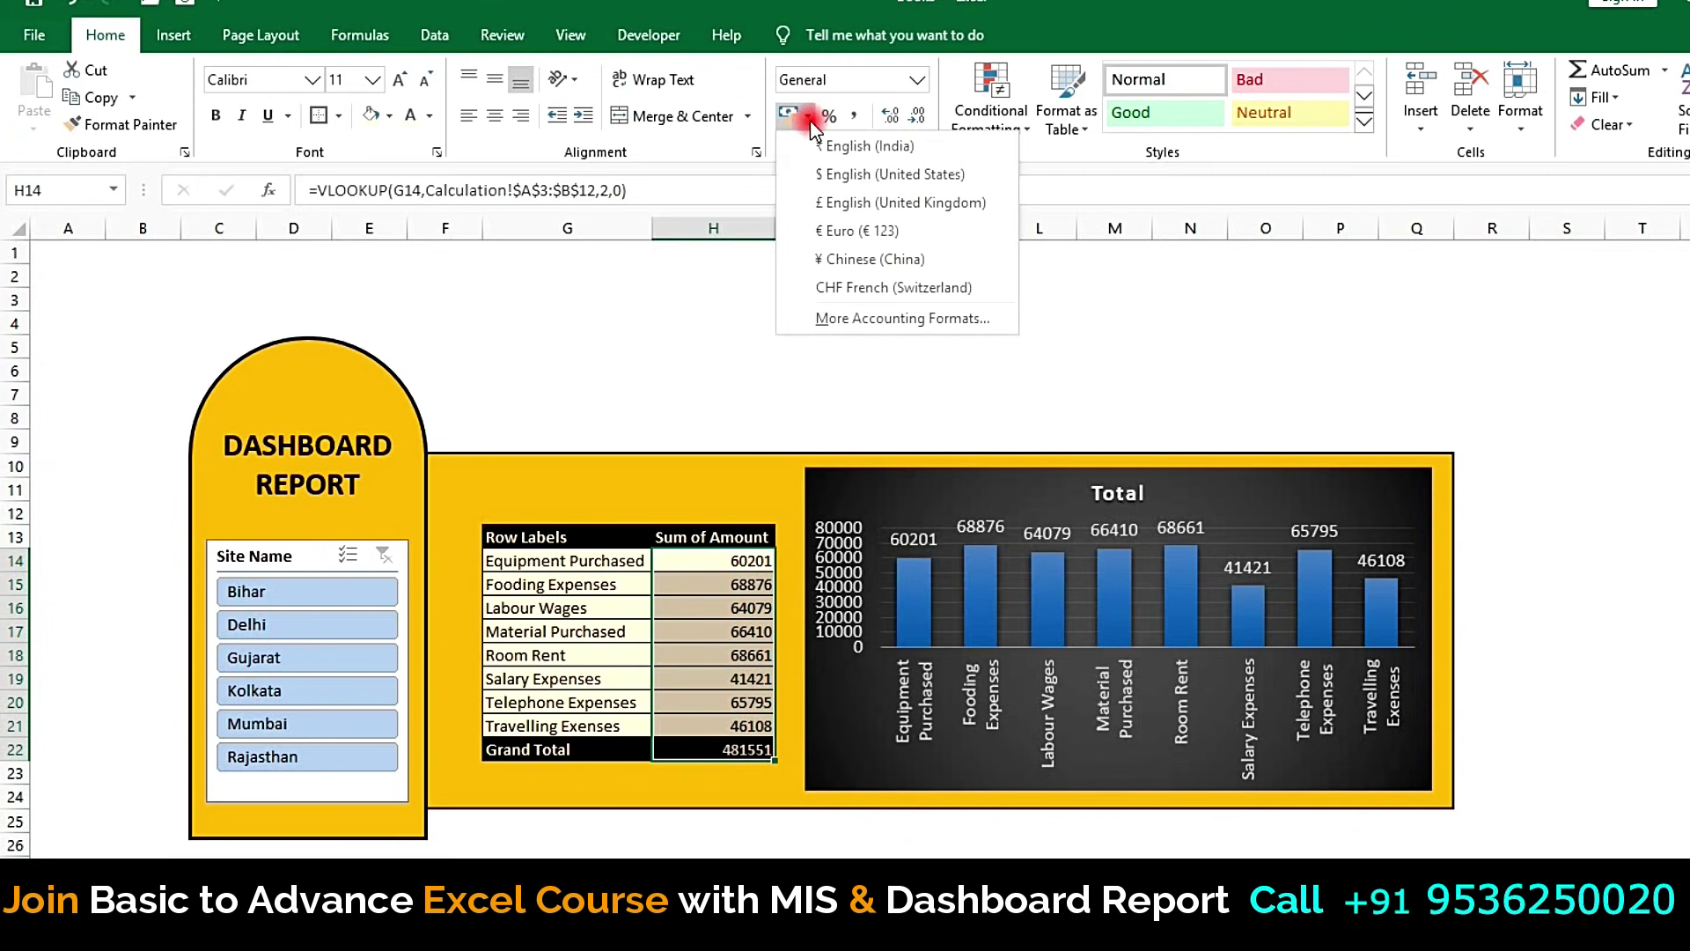
{"action": "left_click", "coordinate": [831, 148]}
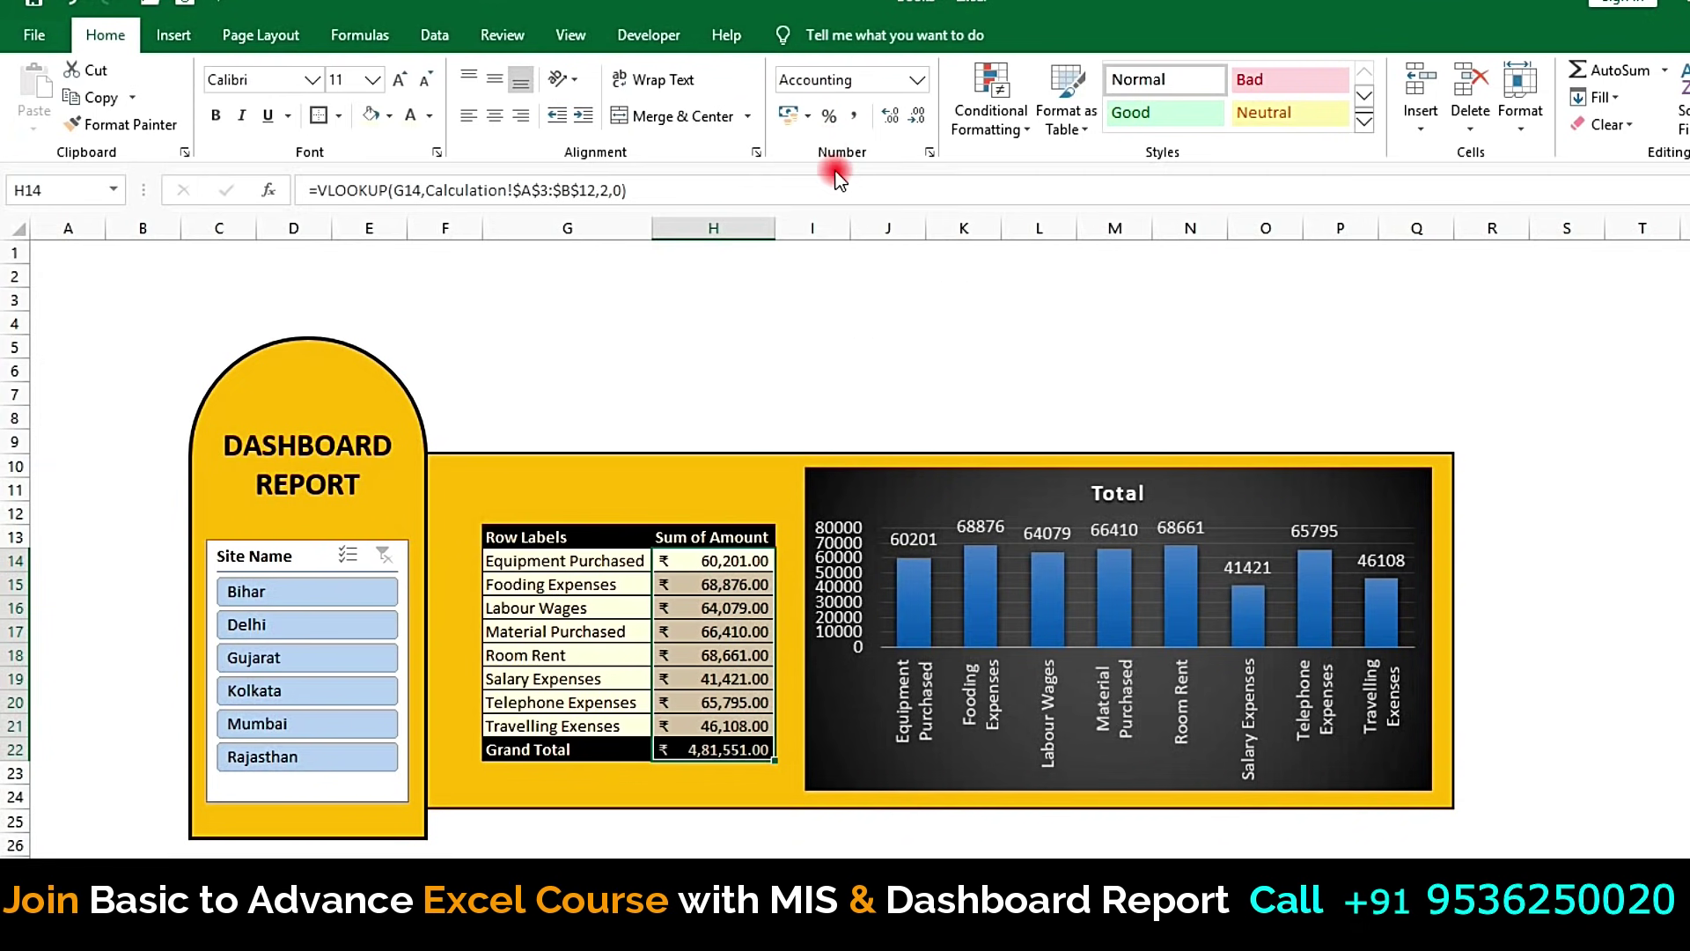
{"action": "left_click", "coordinate": [920, 119]}
{"action": "left_click", "coordinate": [920, 119]}
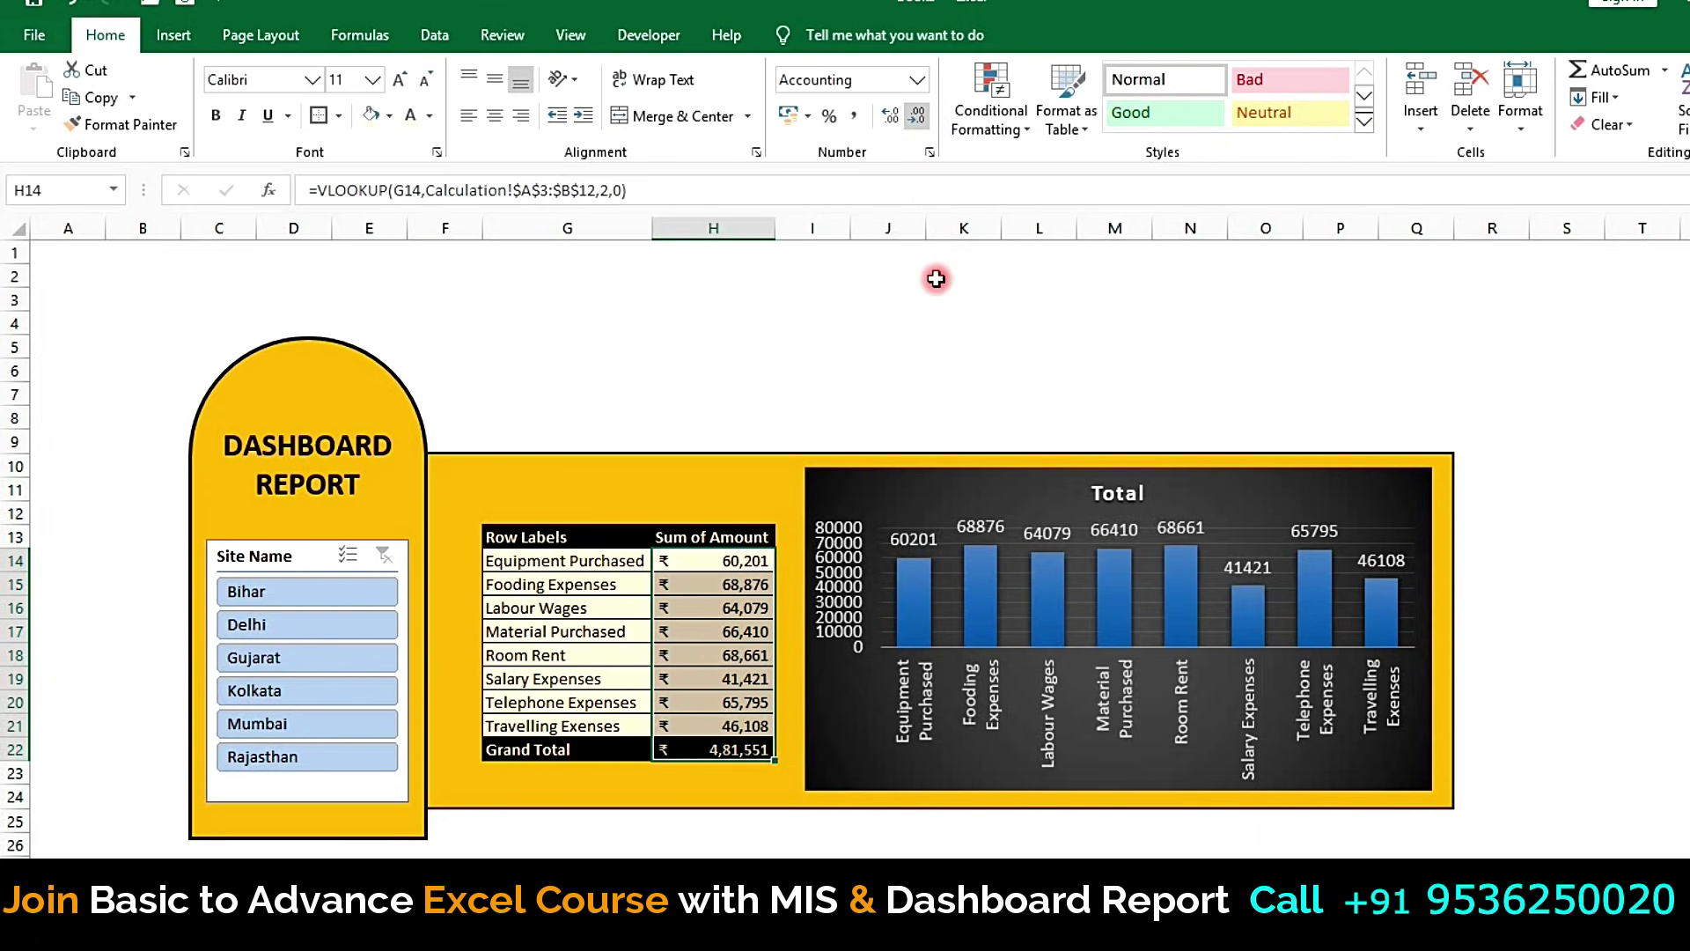
{"action": "left_click", "coordinate": [751, 368]}
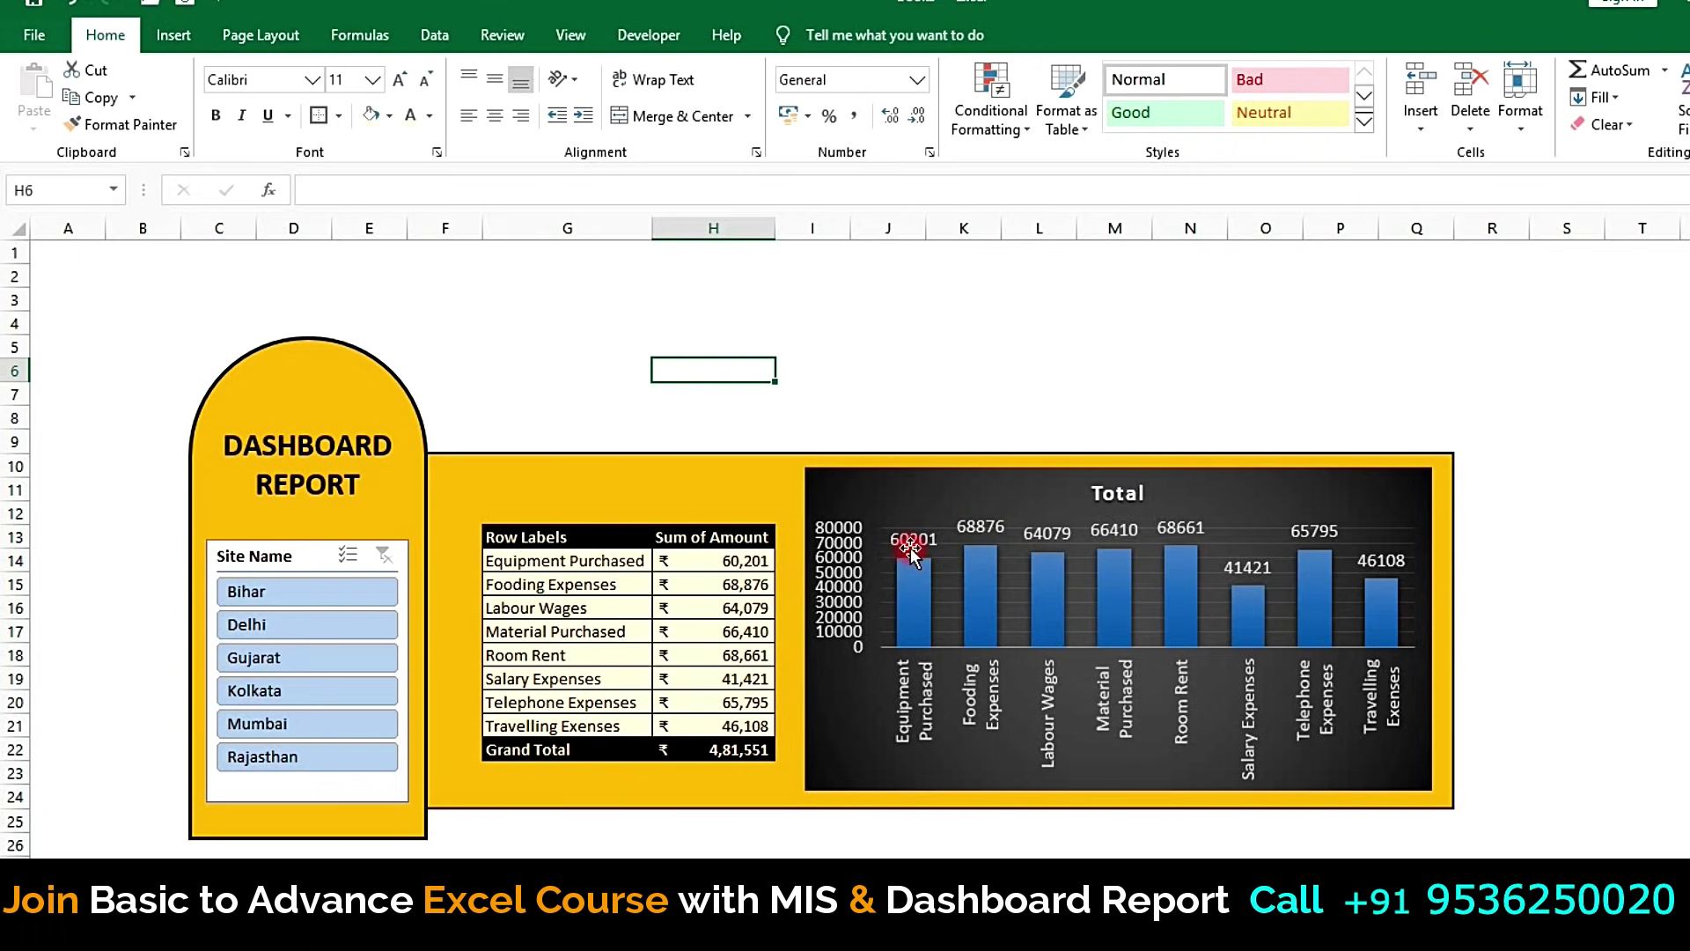
{"action": "left_click", "coordinate": [706, 727]}
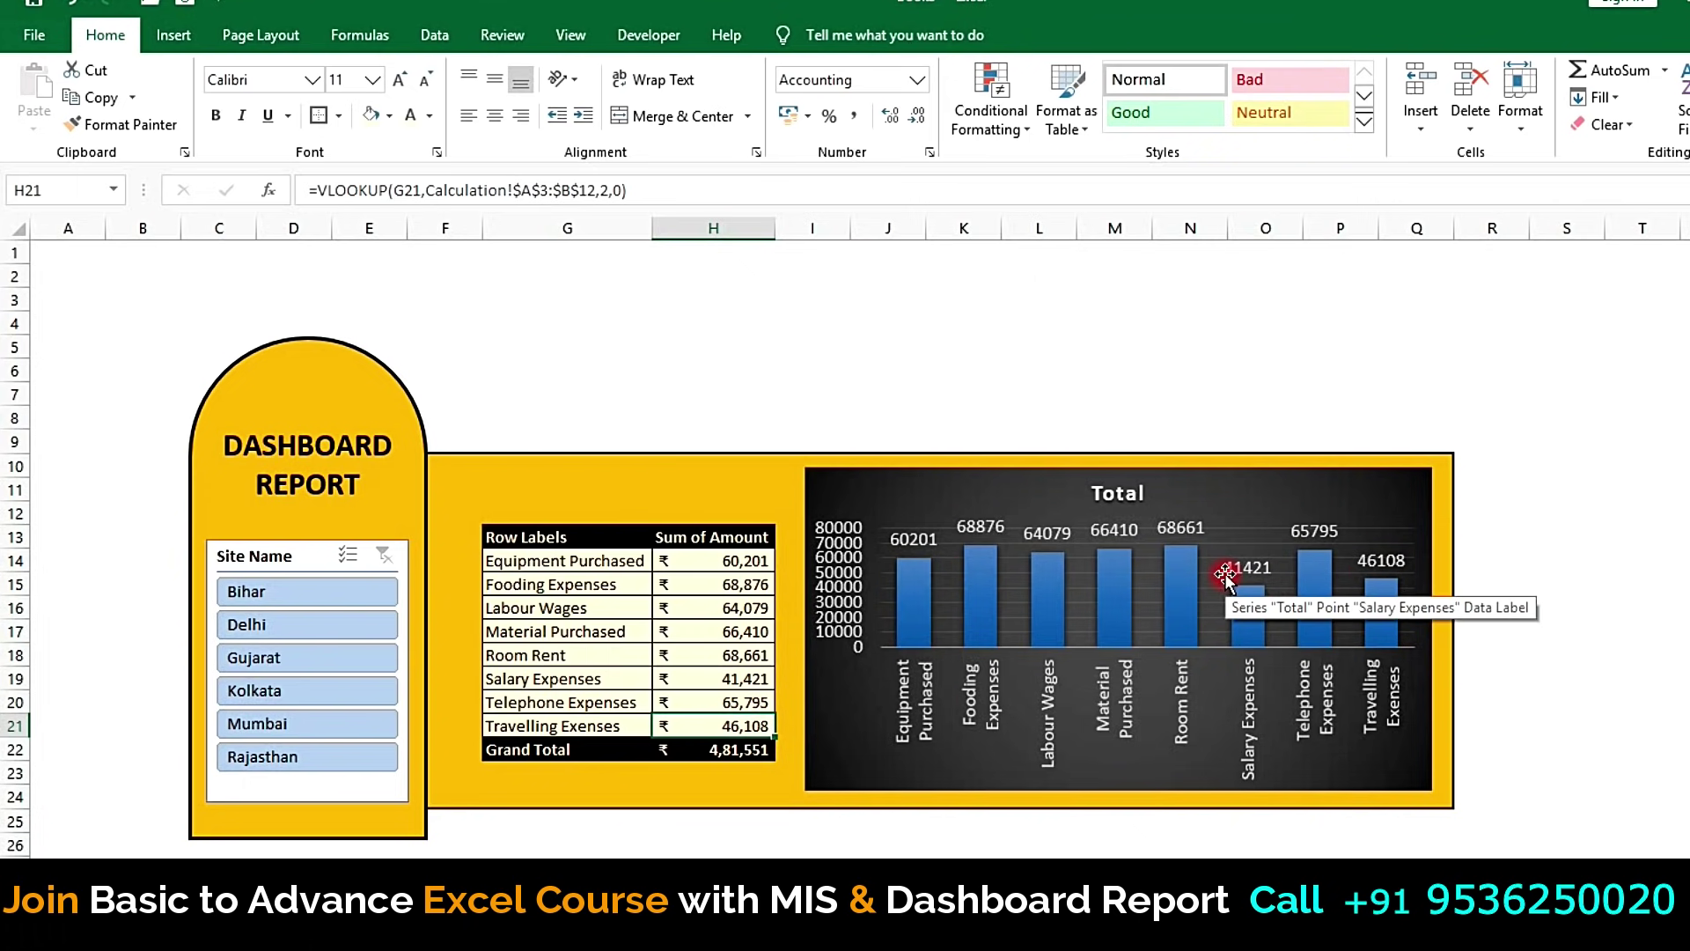
{"action": "left_click", "coordinate": [713, 393]}
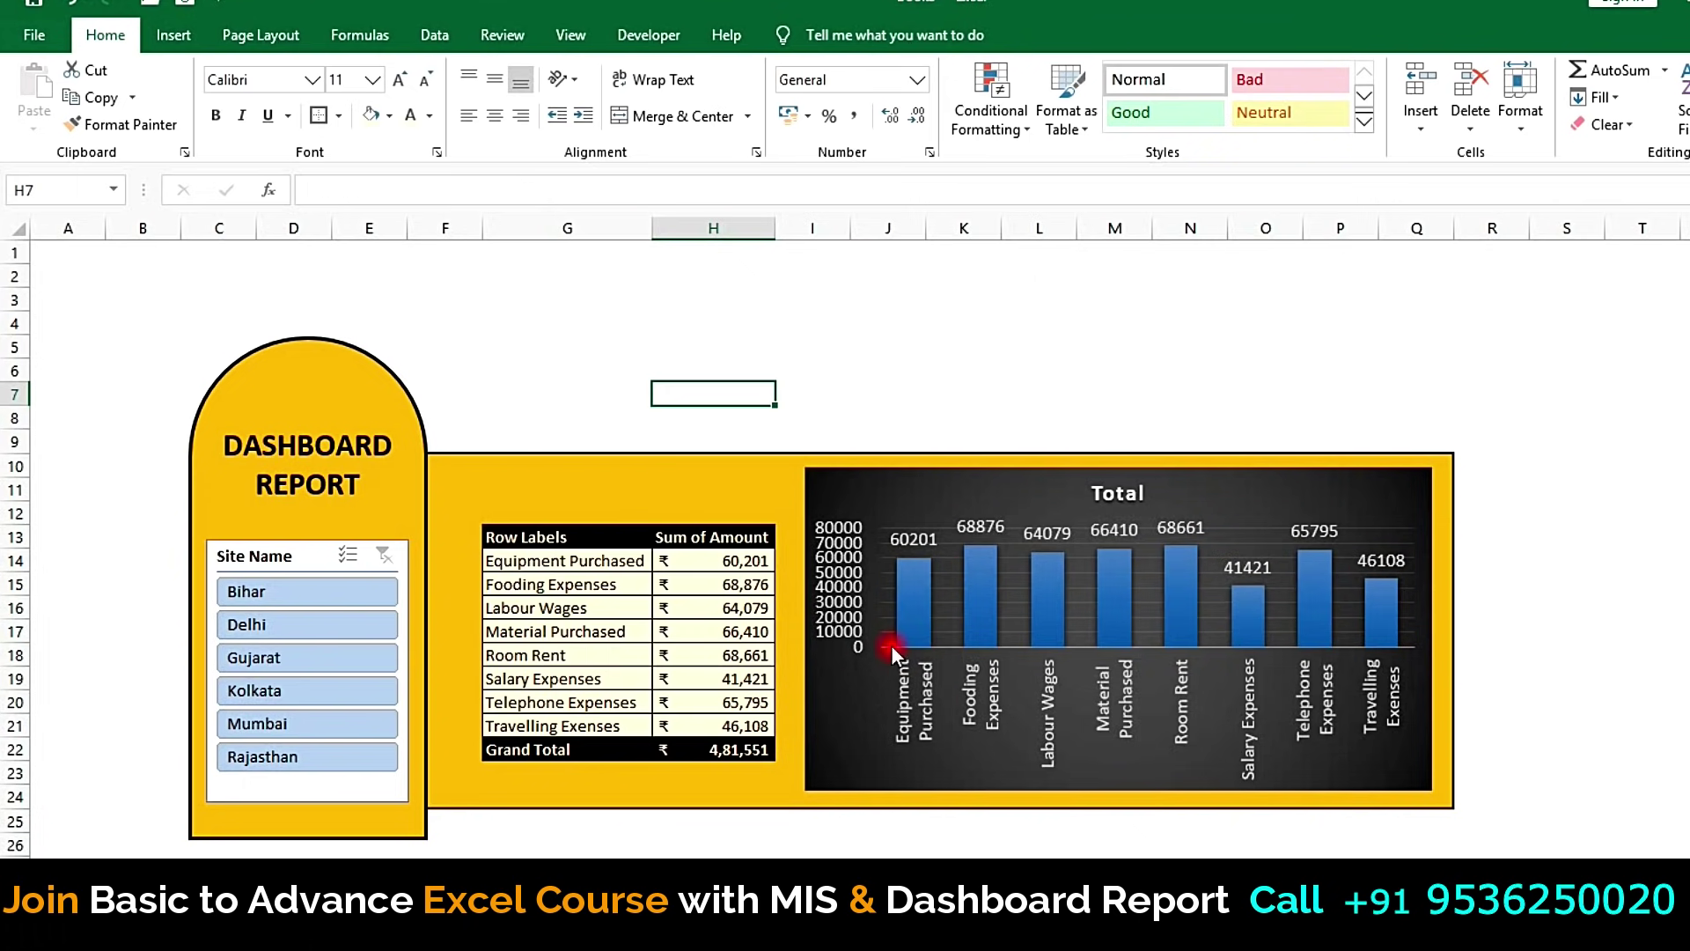
Step: Try yellow and orange styles on the Site Name slicer, settling on the blue Dark style
{"action": "left_click", "coordinate": [268, 552]}
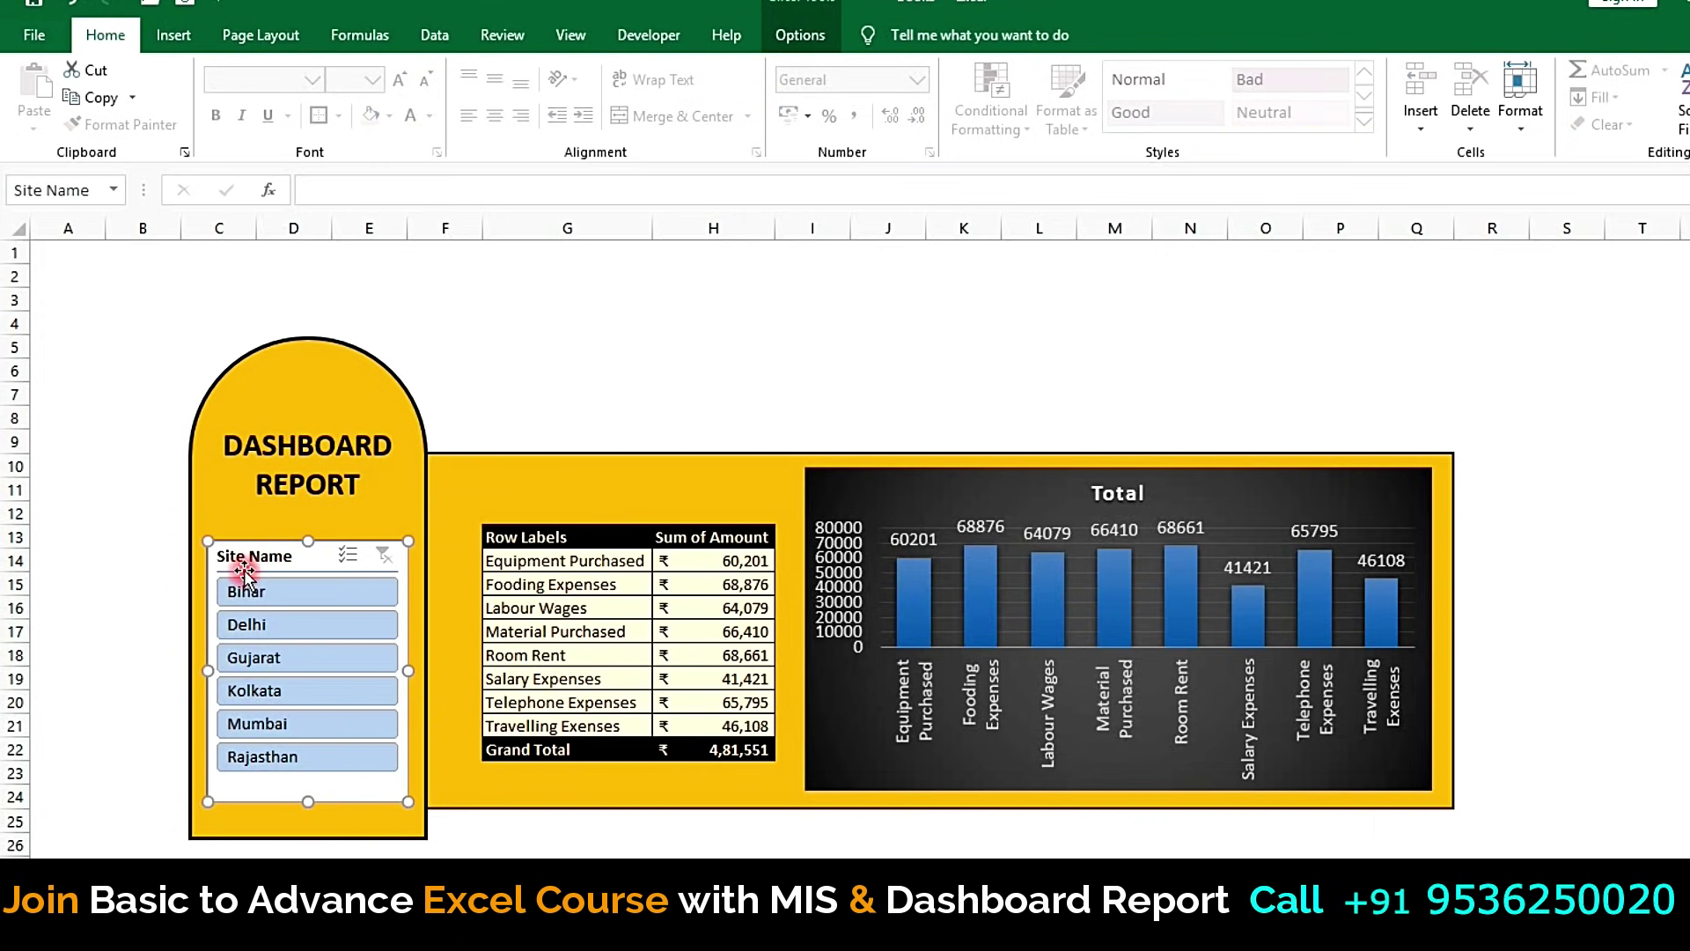
{"action": "left_click", "coordinate": [801, 35]}
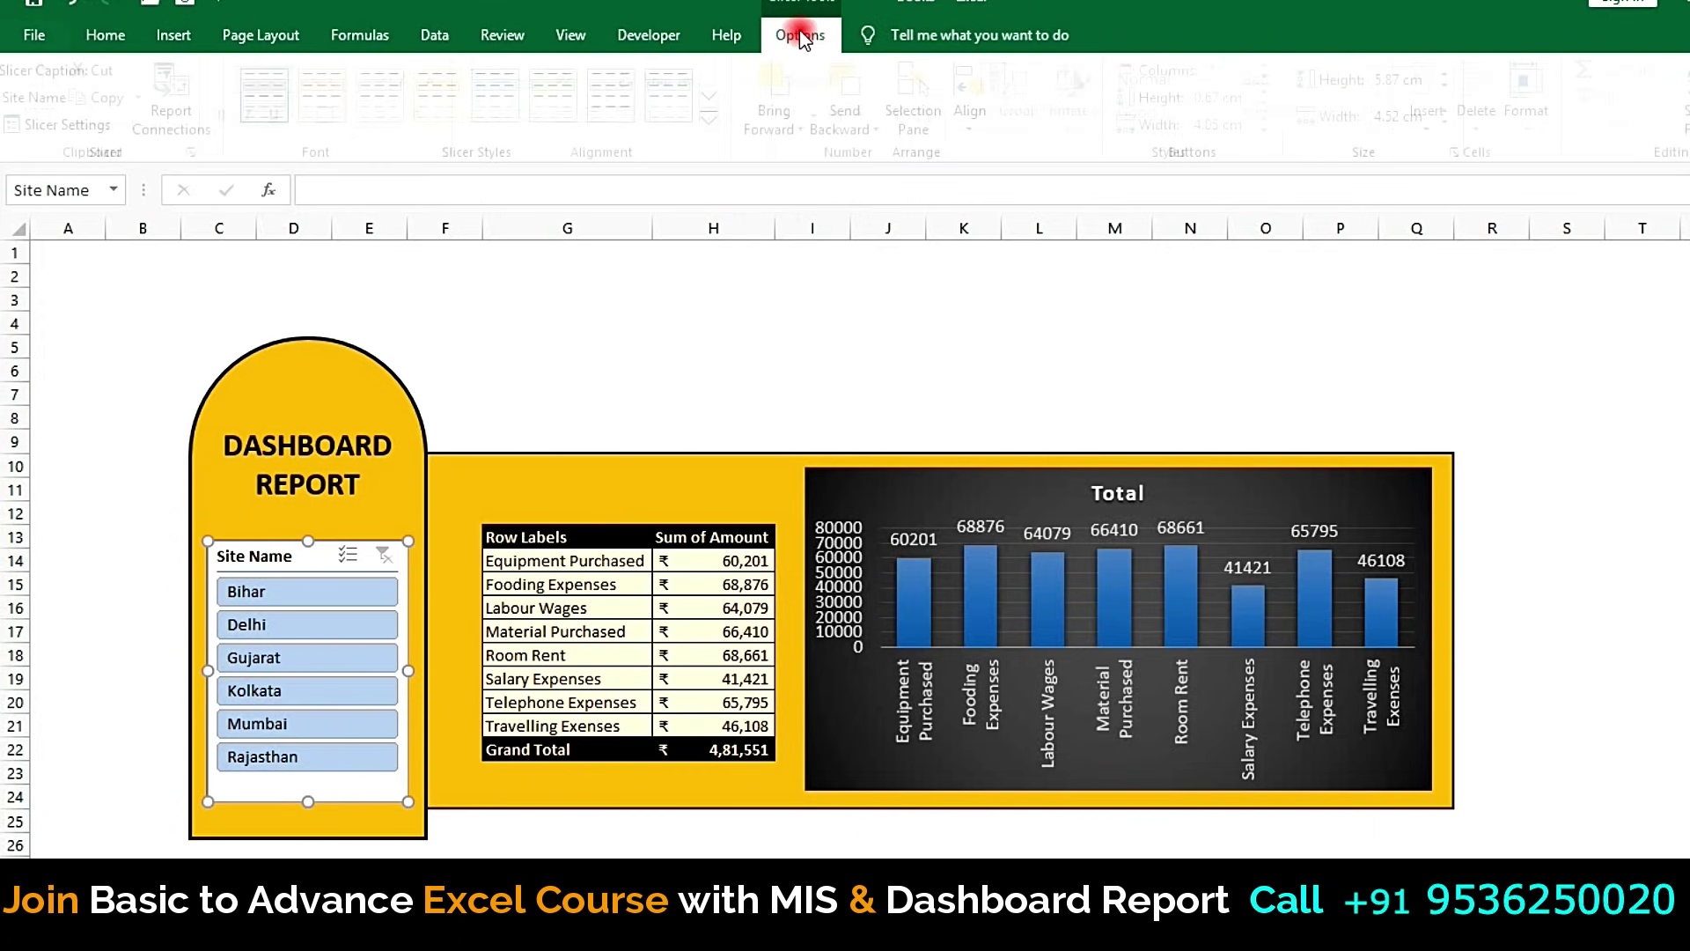
{"action": "left_click", "coordinate": [718, 128]}
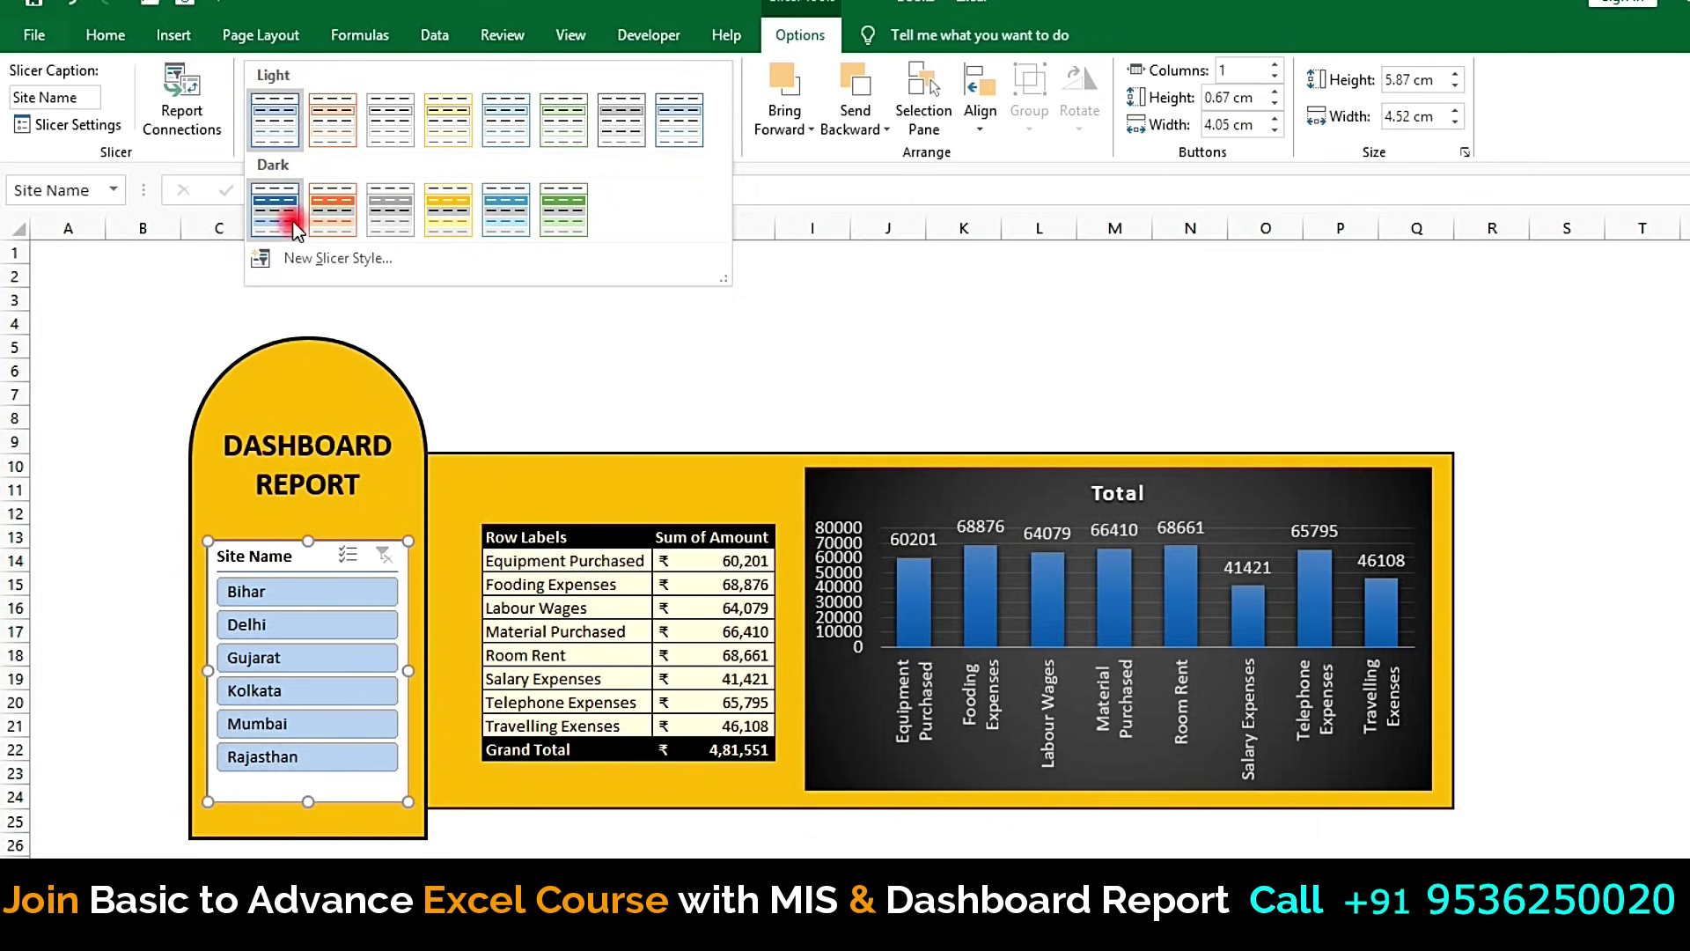
{"action": "left_click", "coordinate": [440, 209]}
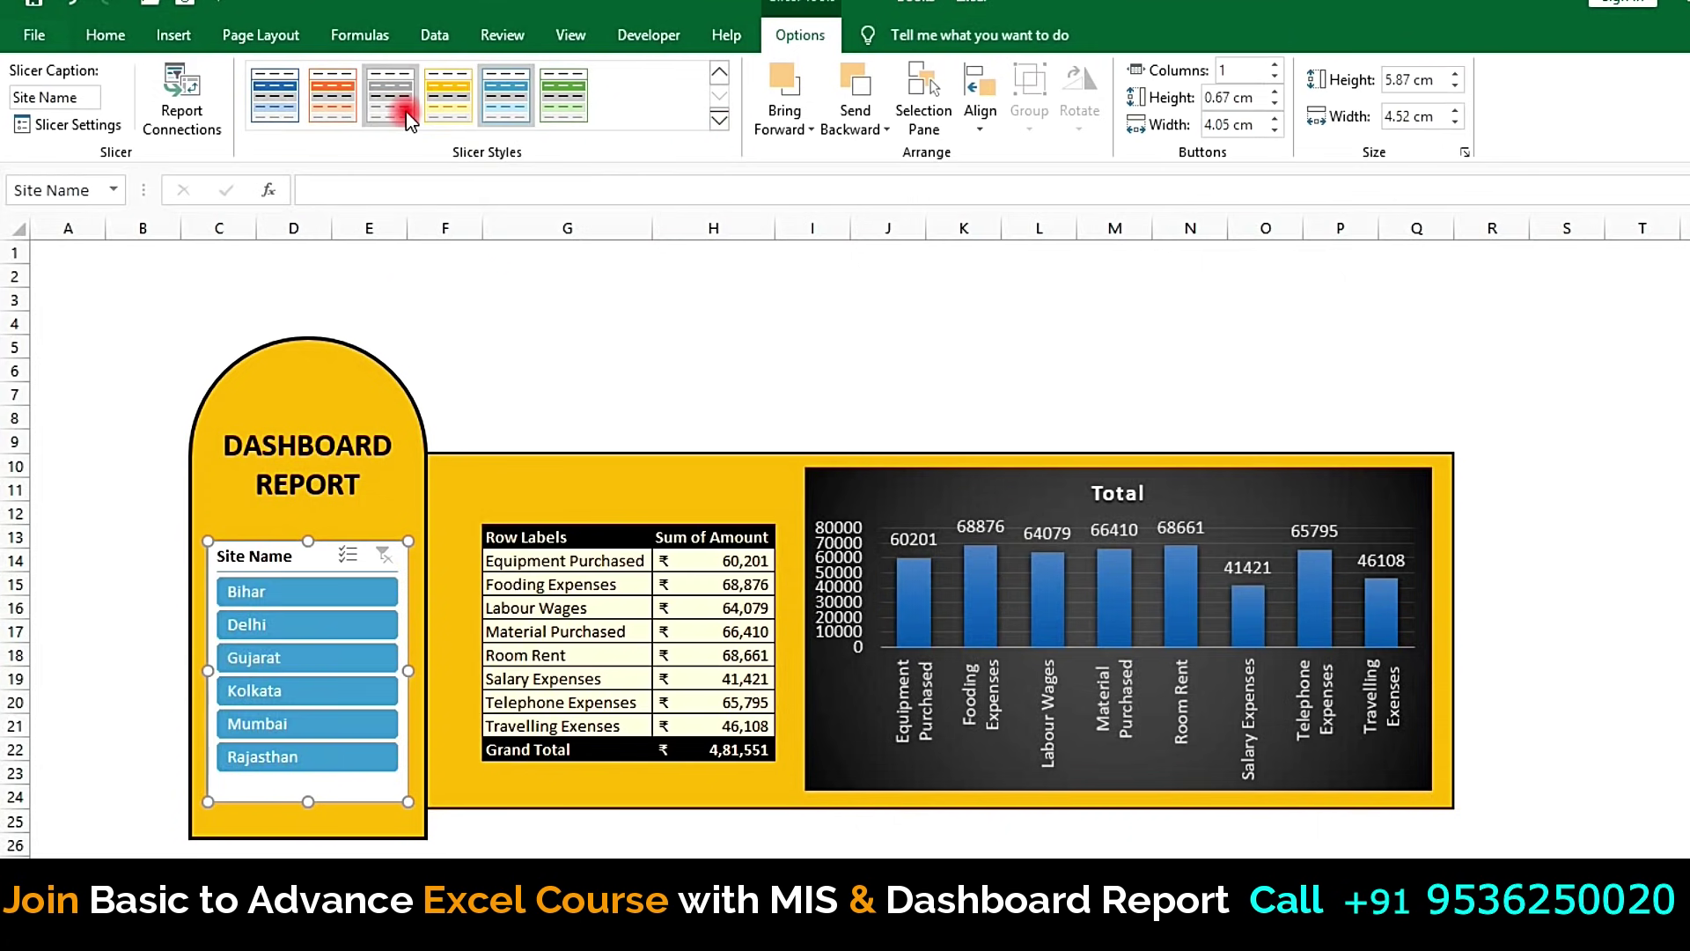
{"action": "left_click", "coordinate": [311, 111]}
{"action": "left_click", "coordinate": [267, 115]}
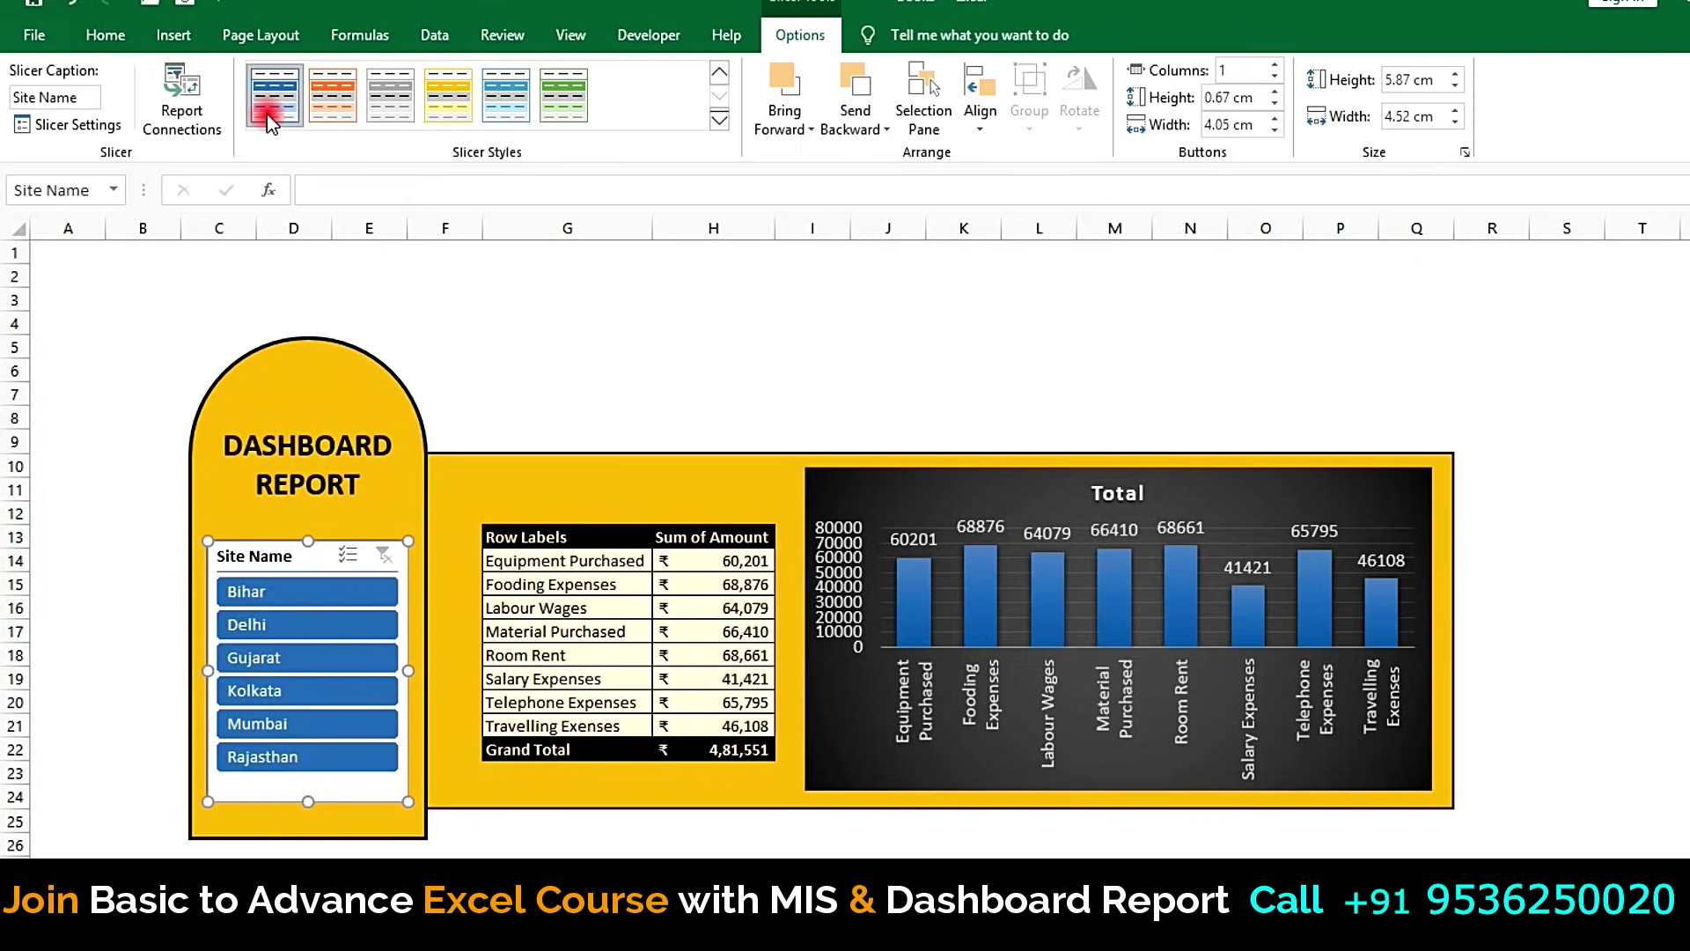
{"action": "left_click", "coordinate": [481, 334]}
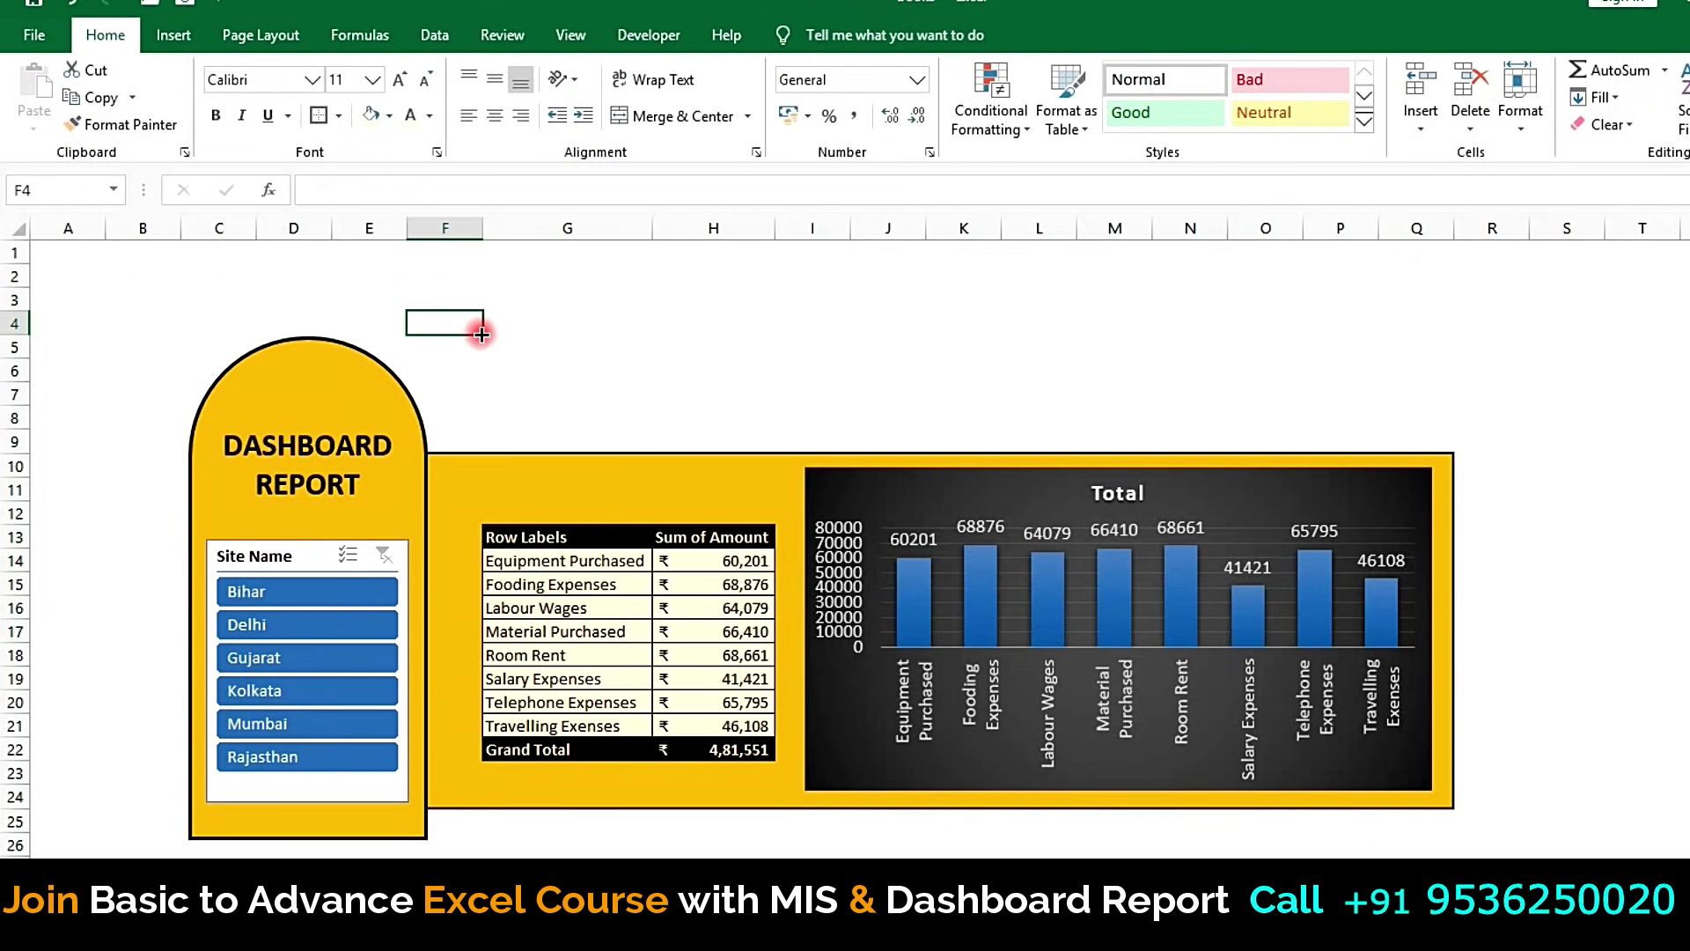
Step: Filter the slicer to Gujarat, Mumbai, Rajasthan, Delhi and Kolkata in turn, then clear the site filter
{"action": "left_click", "coordinate": [301, 658]}
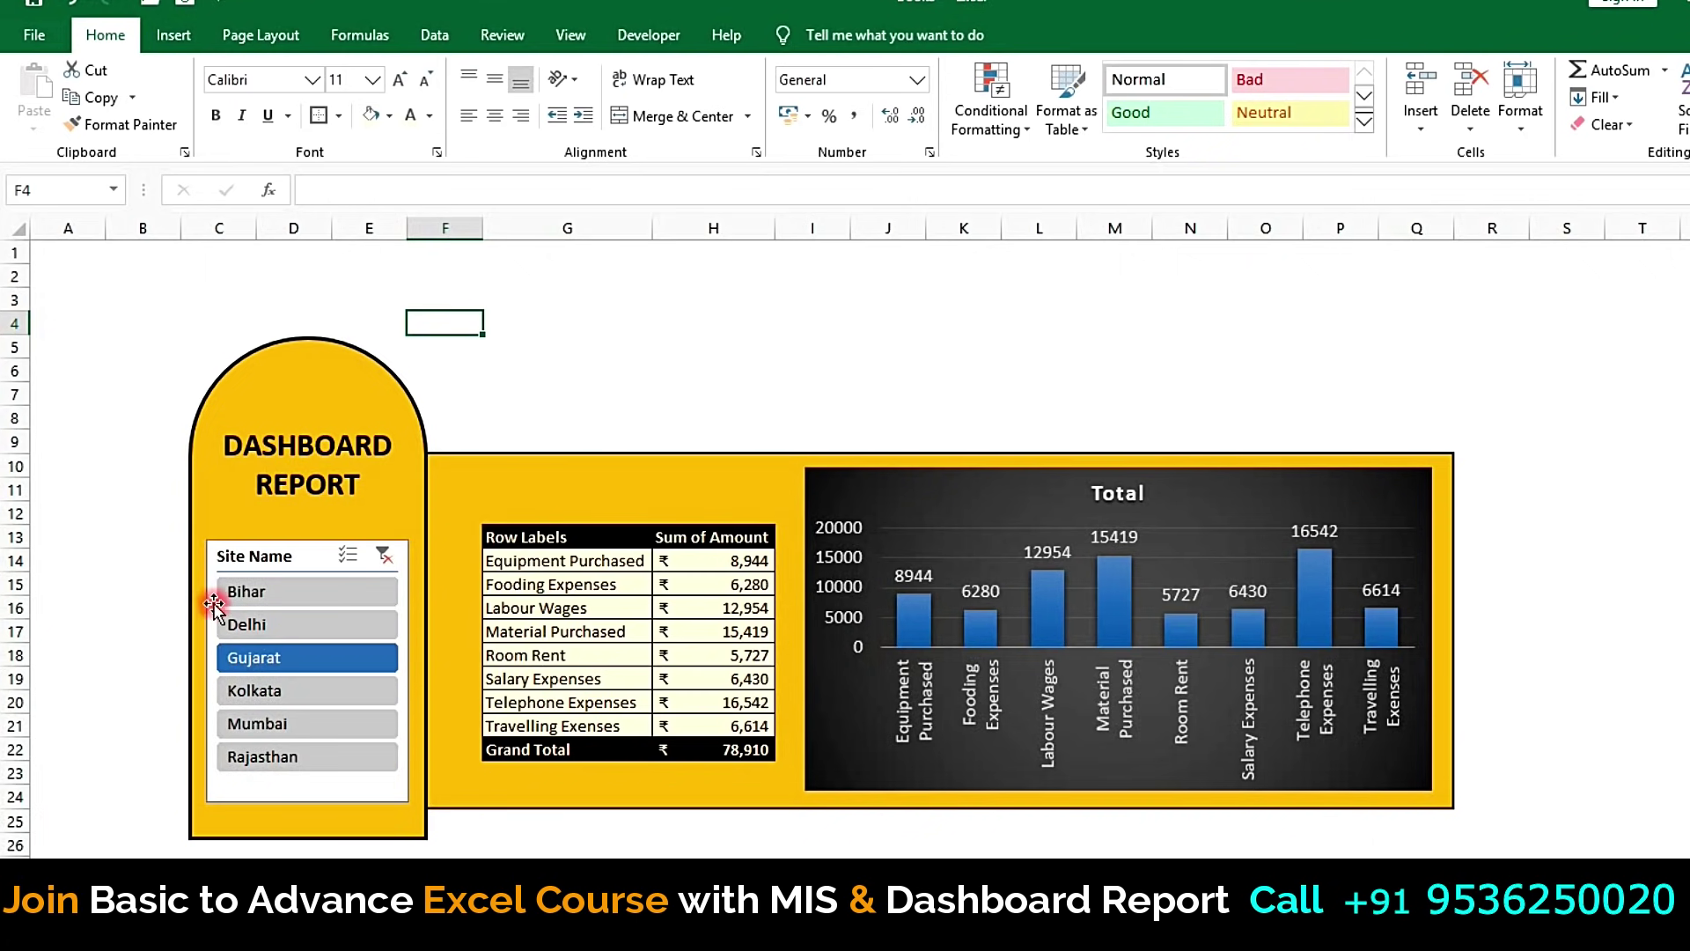
{"action": "left_click", "coordinate": [257, 720]}
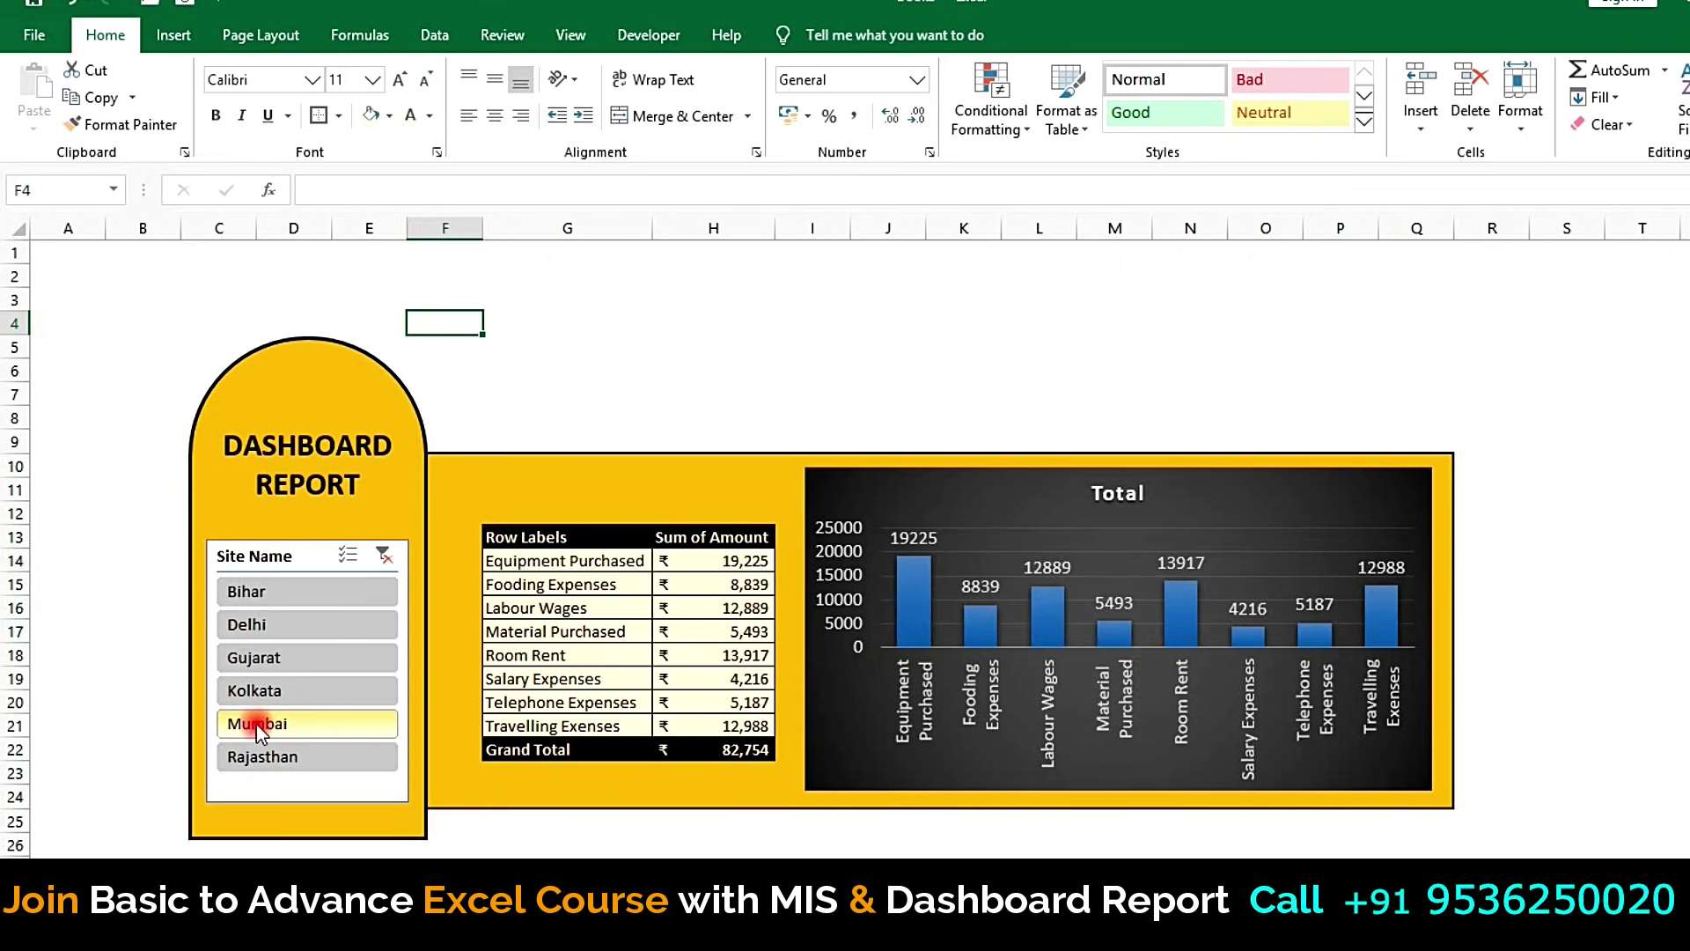
{"action": "left_click", "coordinate": [267, 765]}
{"action": "left_click", "coordinate": [305, 656]}
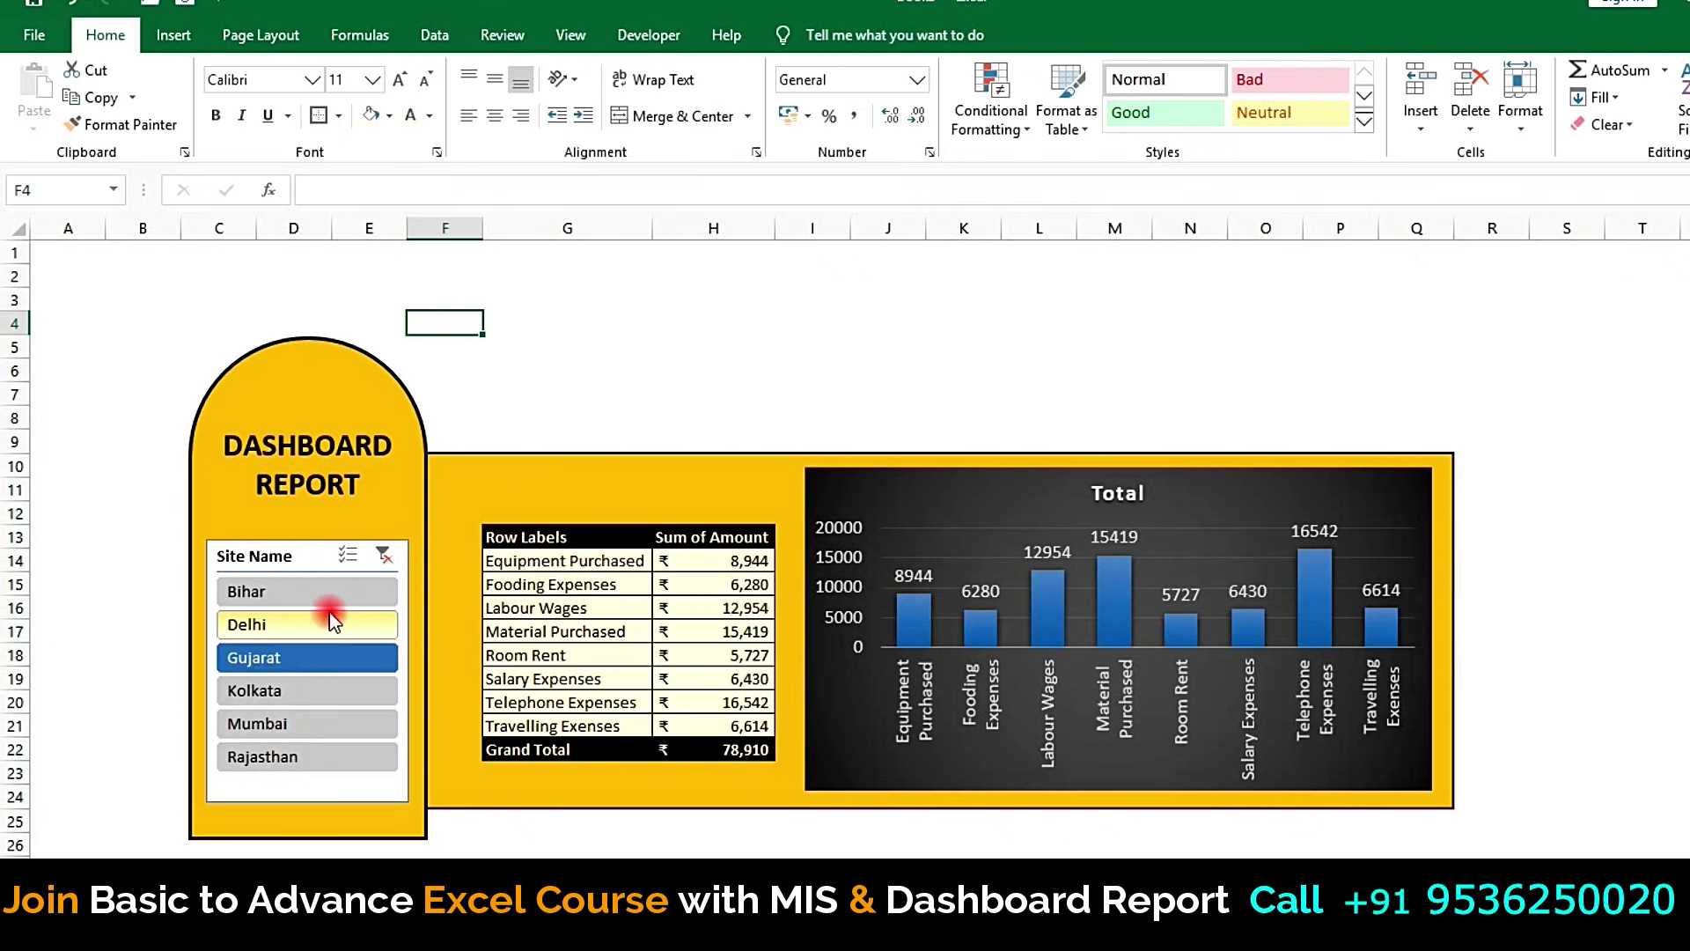
{"action": "left_click", "coordinate": [331, 622]}
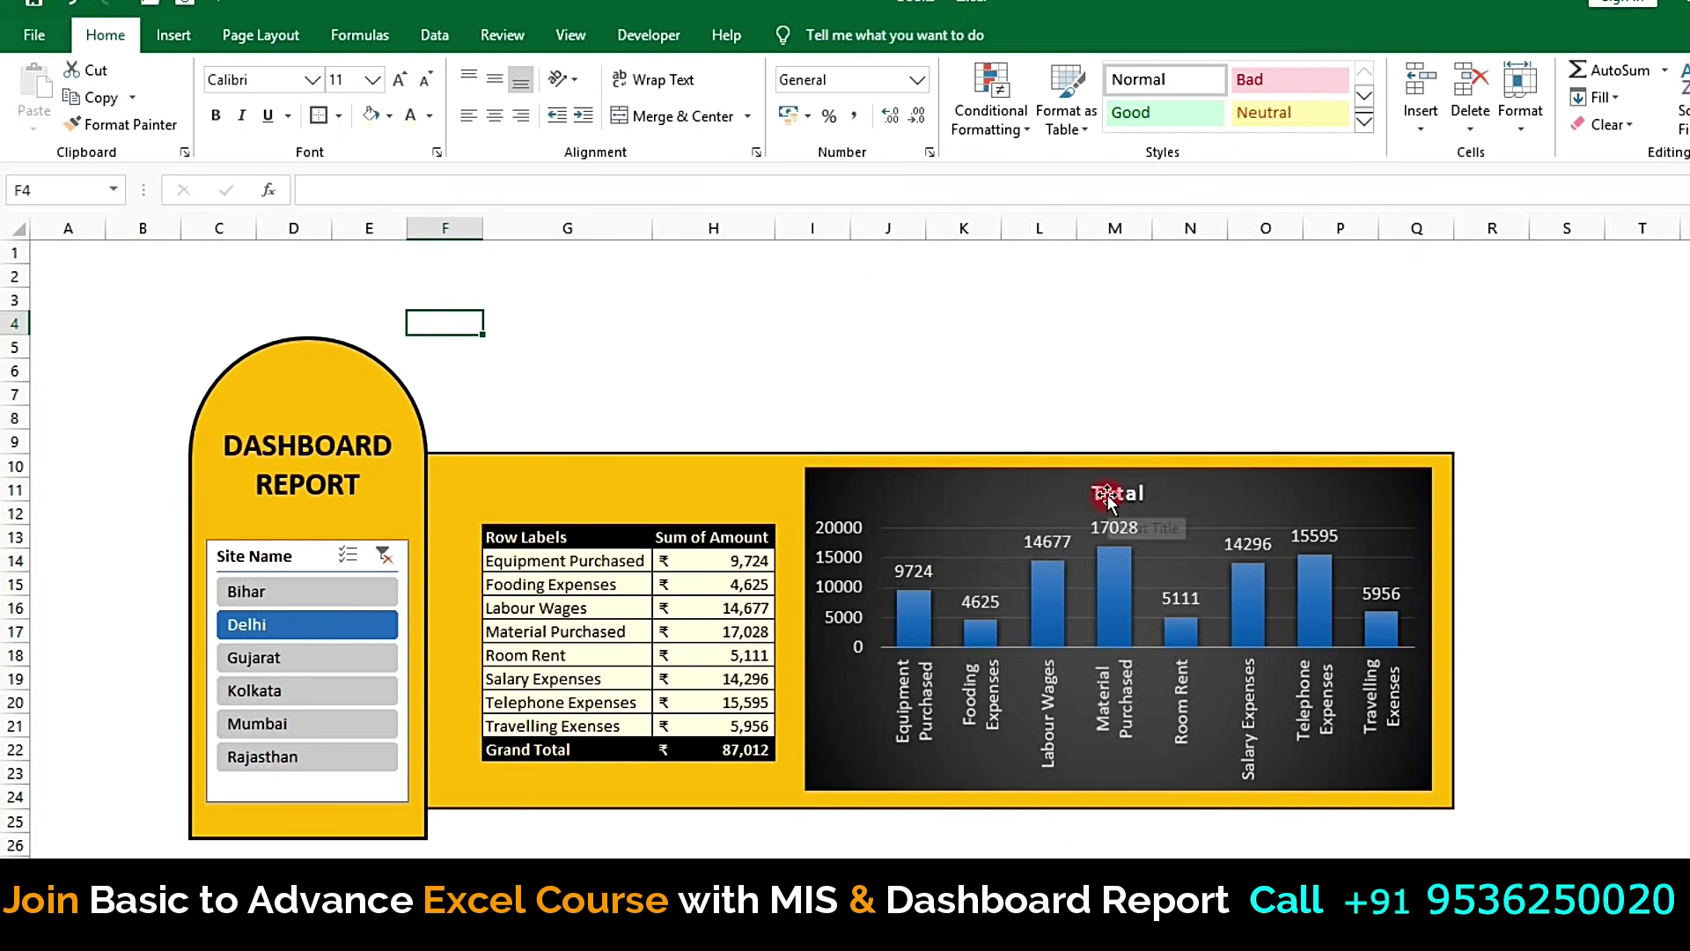
{"action": "left_click", "coordinate": [340, 695]}
{"action": "left_click", "coordinate": [324, 750]}
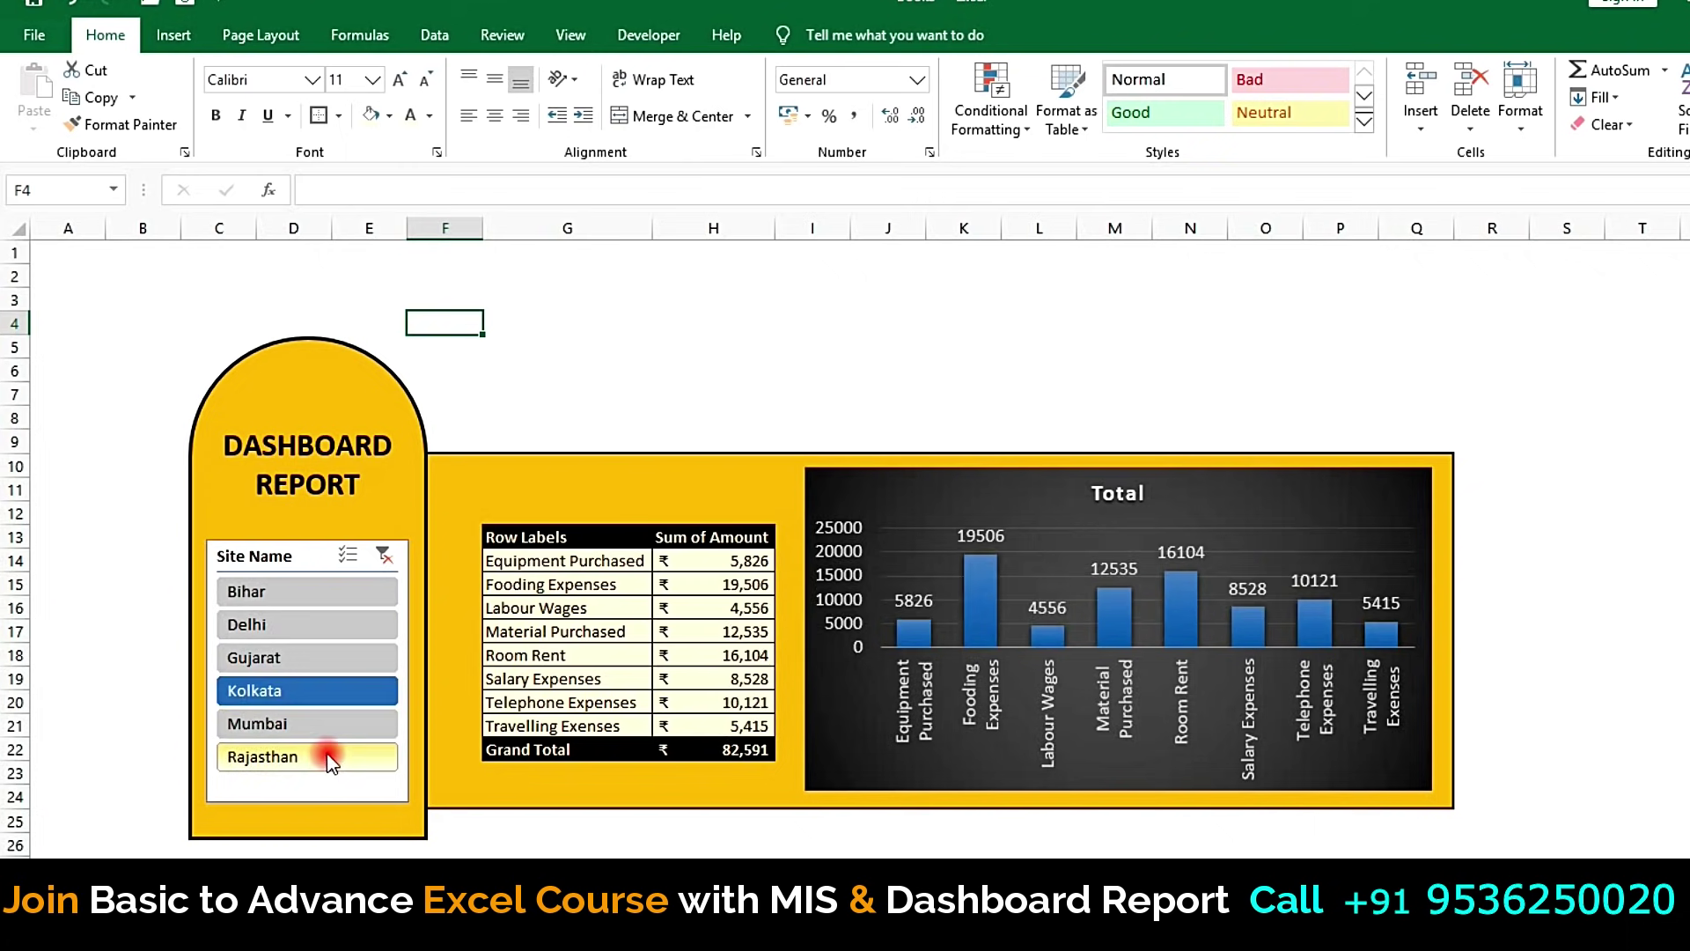
{"action": "left_click", "coordinate": [320, 723]}
{"action": "left_click", "coordinate": [300, 691]}
{"action": "left_click", "coordinate": [305, 629]}
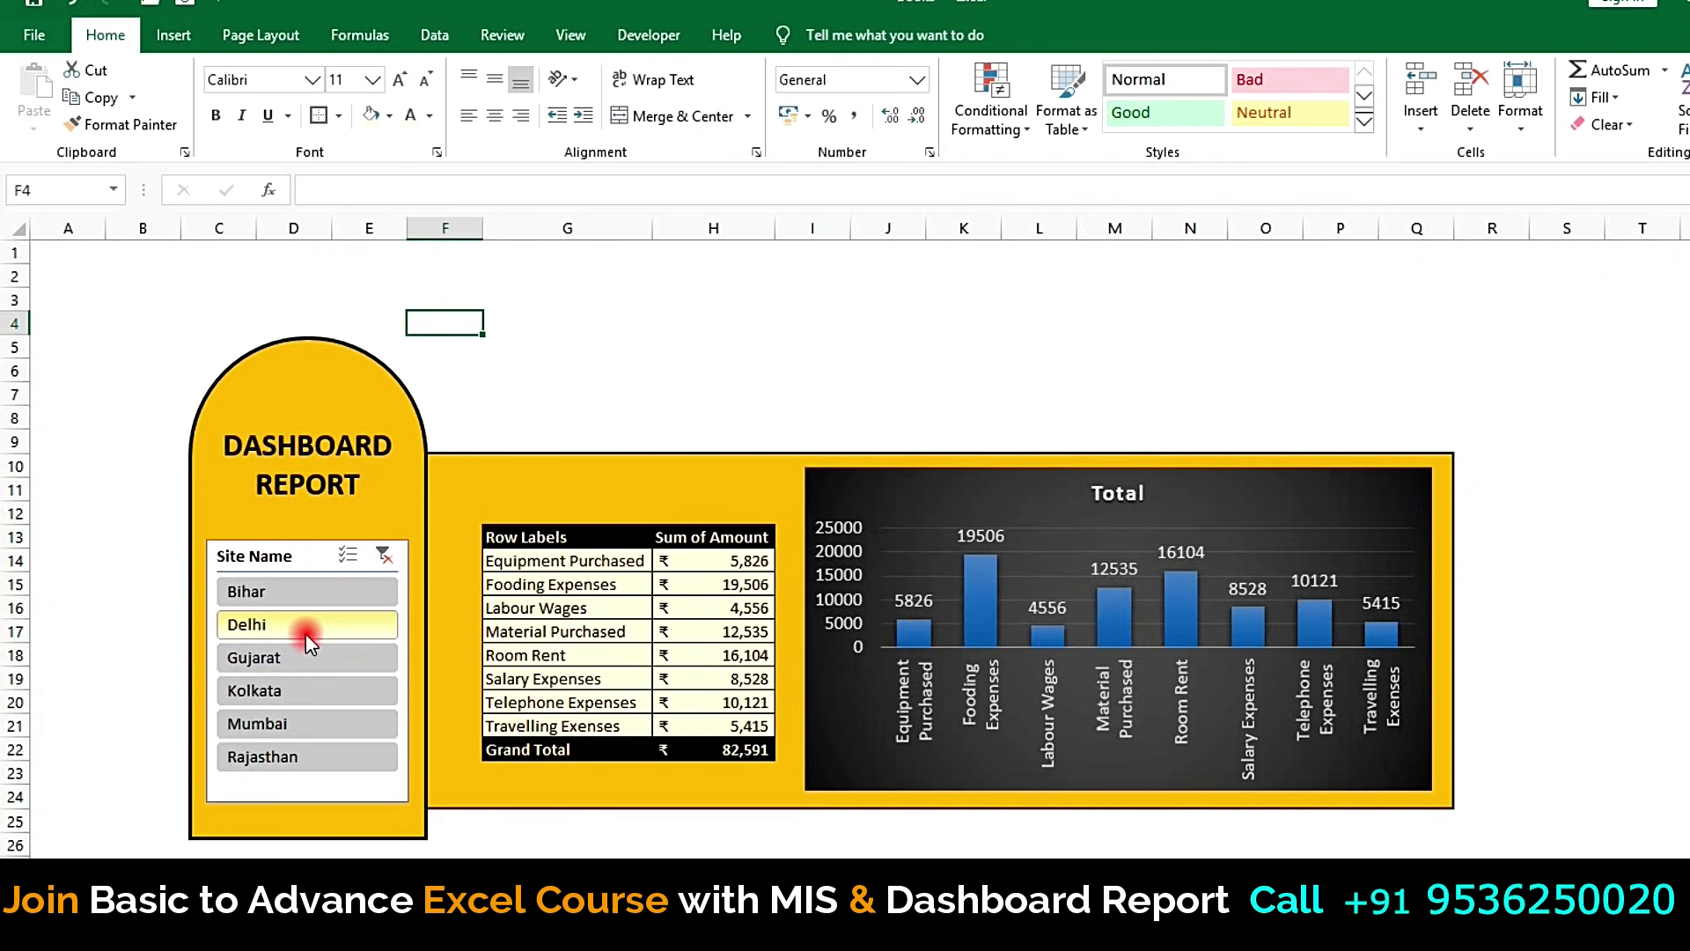
{"action": "left_click", "coordinate": [383, 556]}
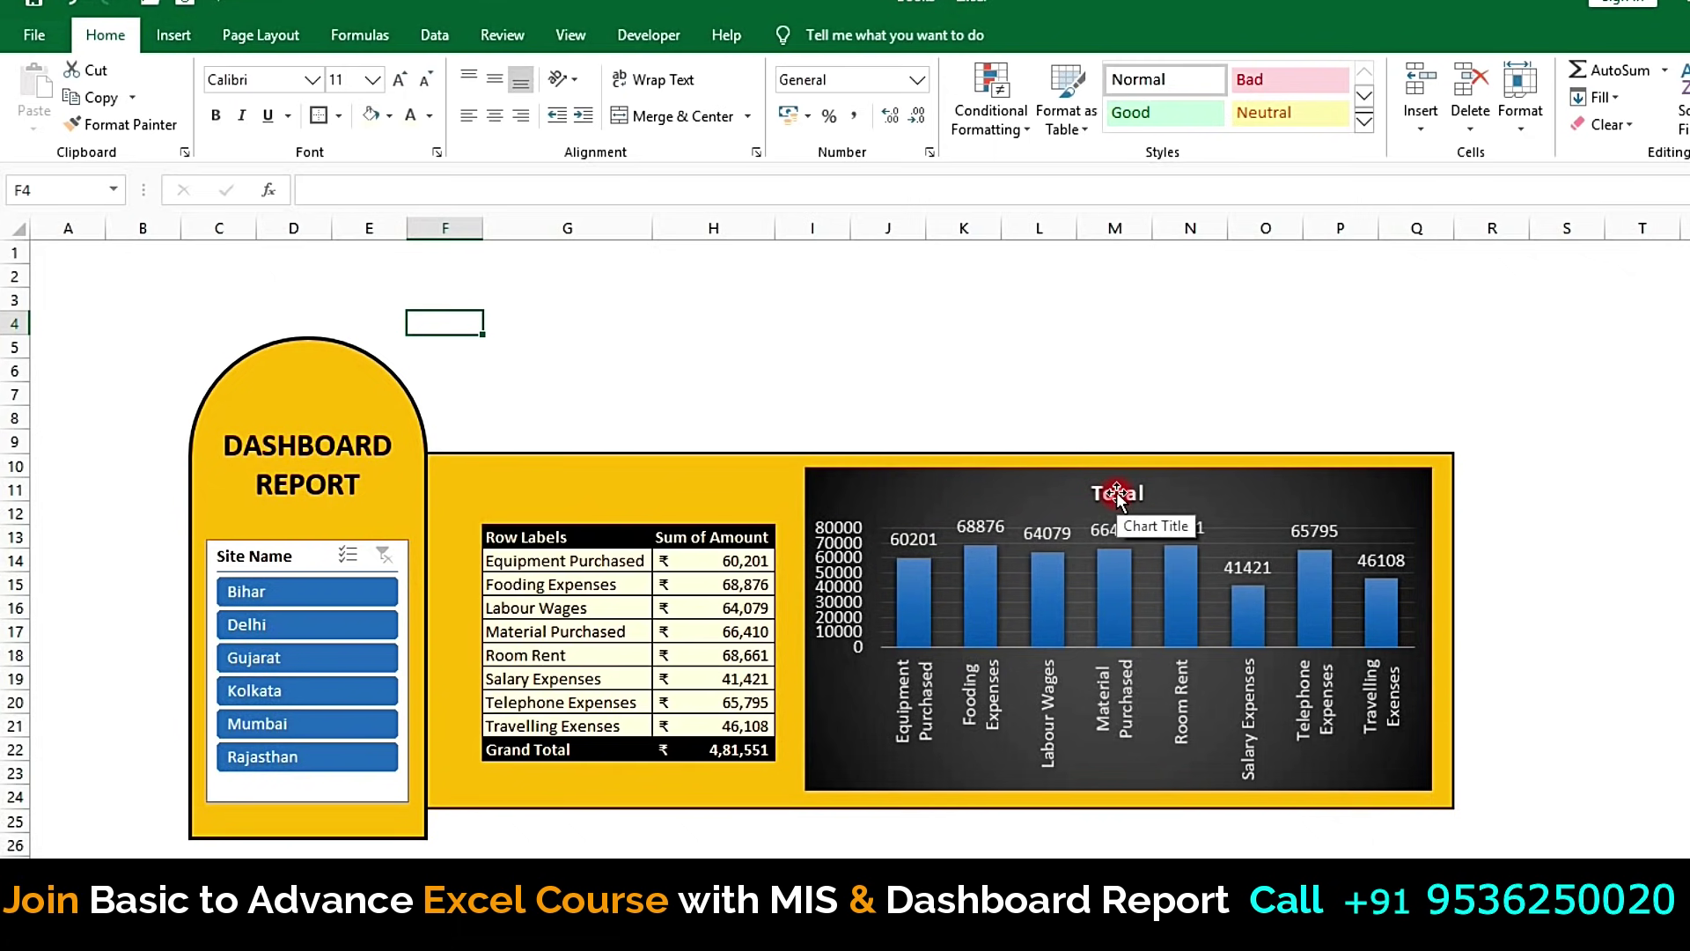
Step: Link the chart title to Calculation!$B$1 so it shows the selected site, currently (All)
{"action": "left_click", "coordinate": [1162, 496]}
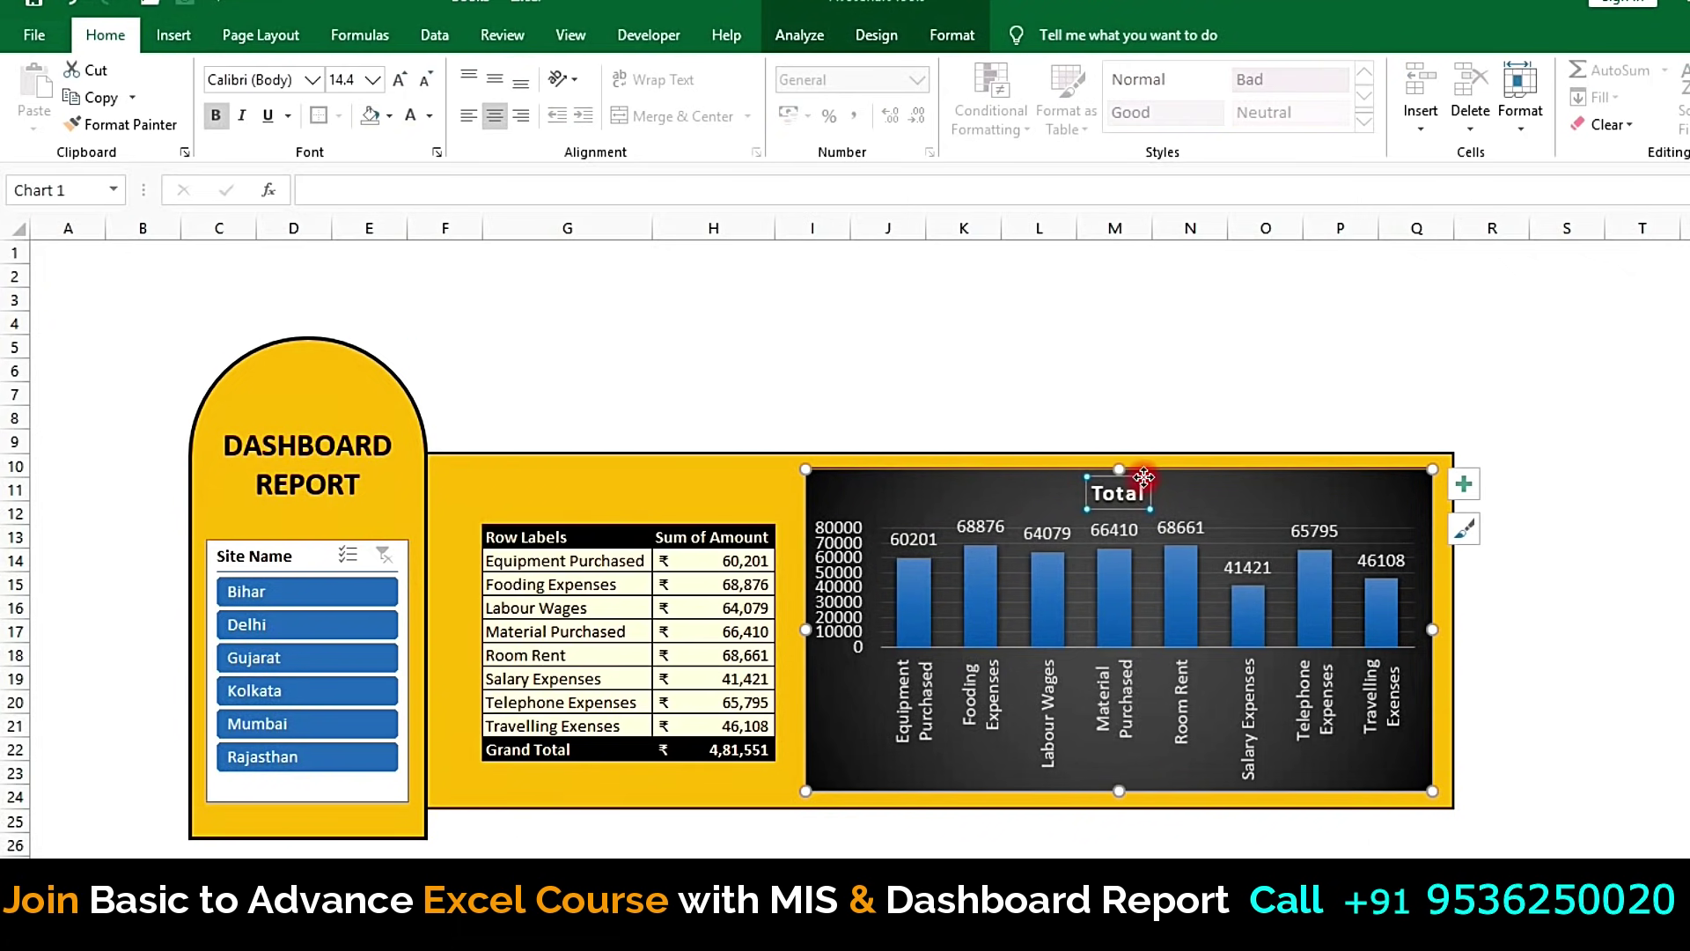
{"action": "left_click", "coordinate": [373, 193]}
{"action": "type", "text": "="}
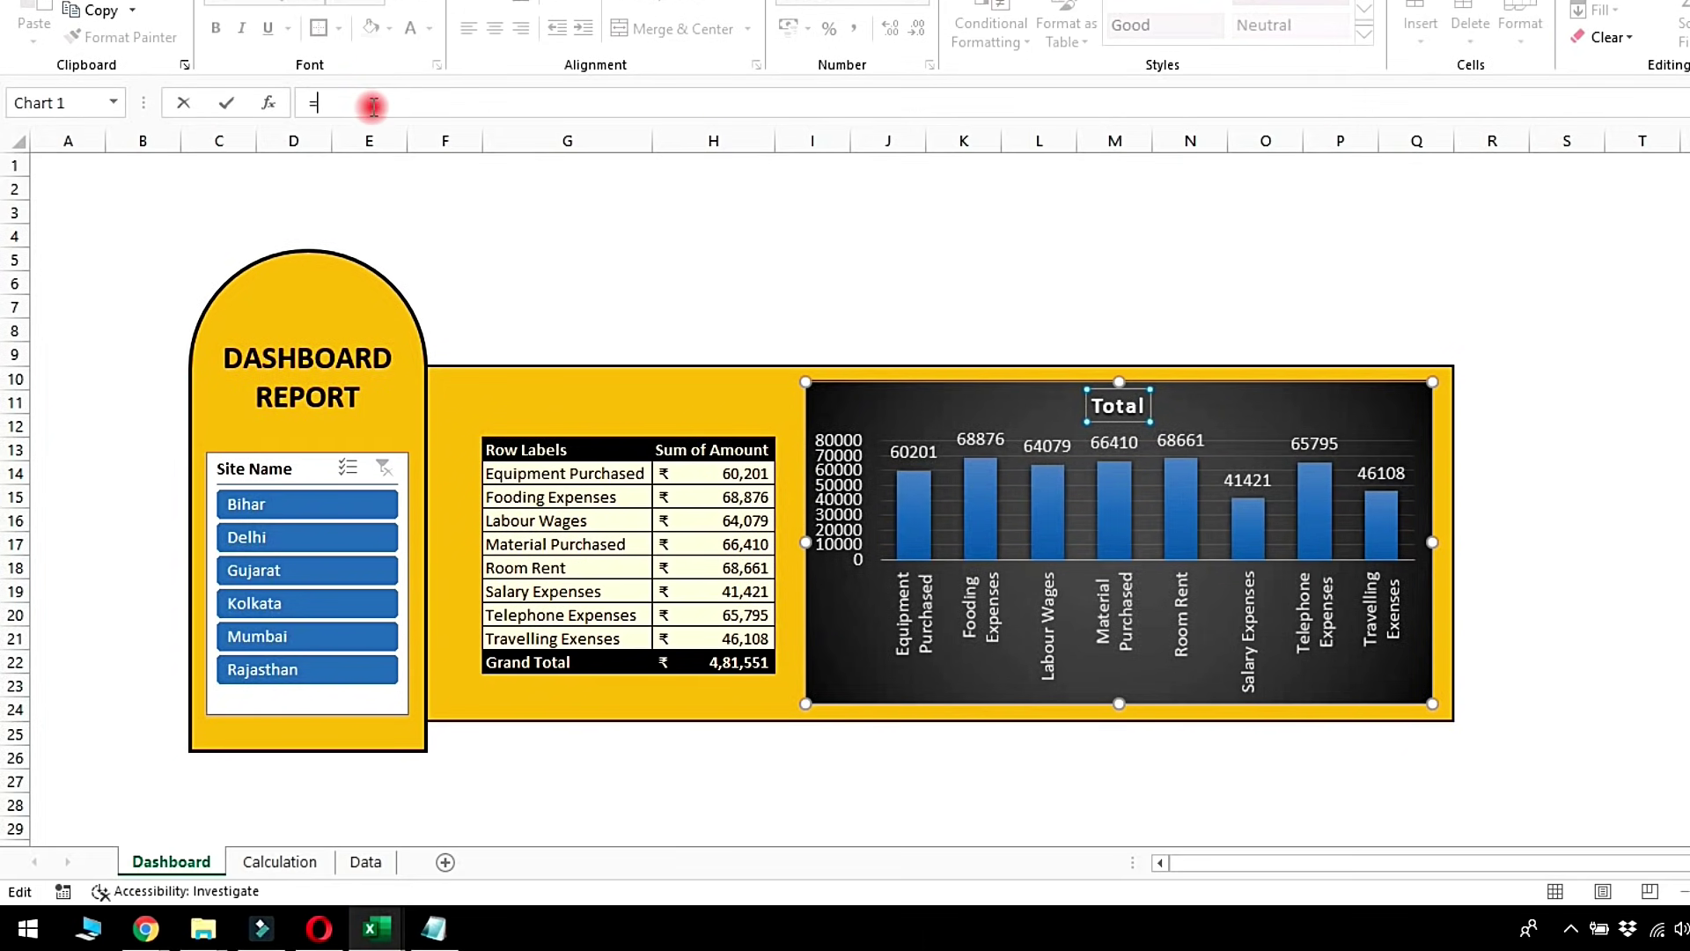
{"action": "left_click", "coordinate": [302, 865]}
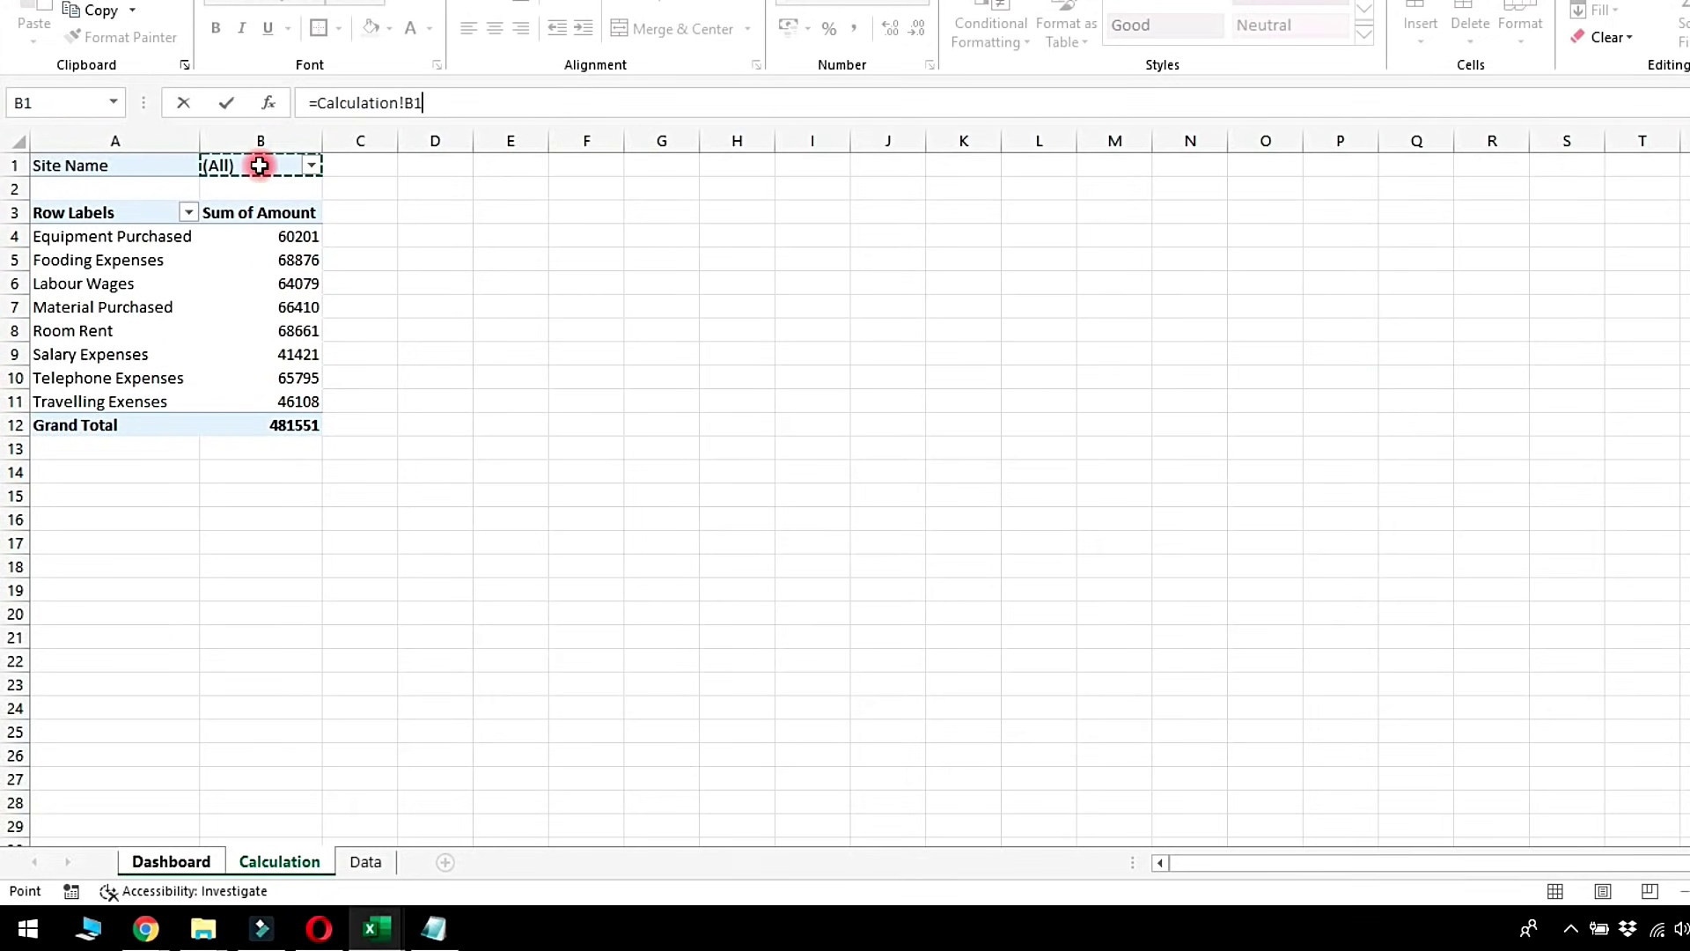
{"action": "key", "text": "Return"}
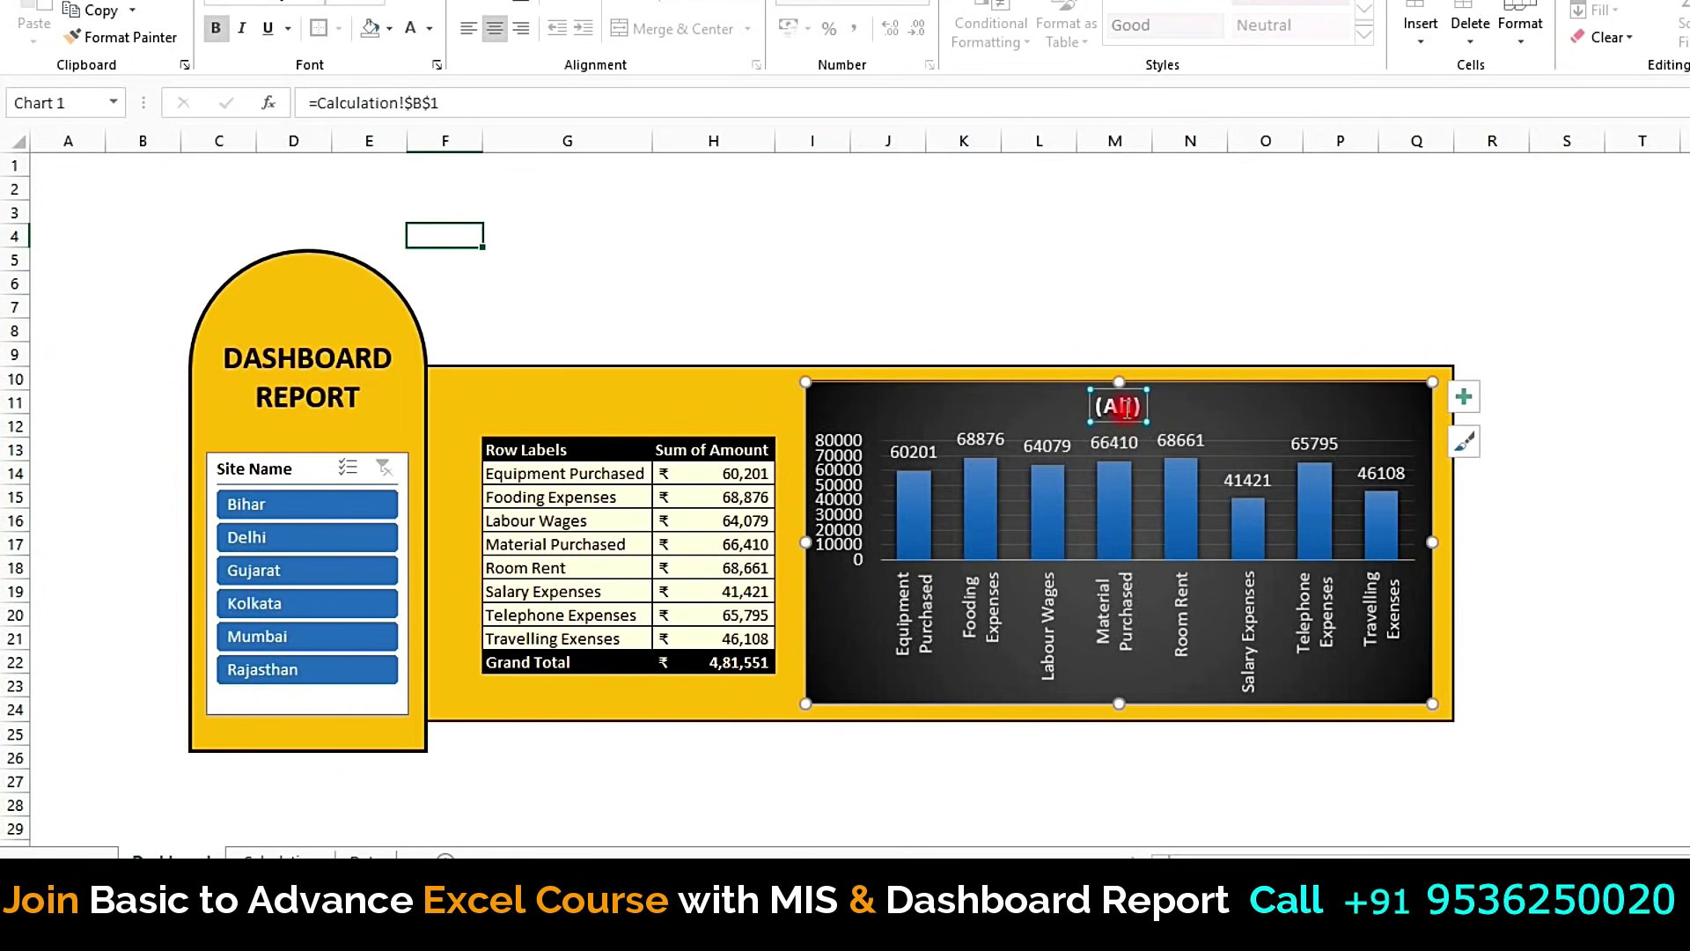
Step: Filter the slicer to Delhi, Gujarat, Kolkata and Mumbai in turn, then clear it
{"action": "left_click", "coordinate": [1123, 220]}
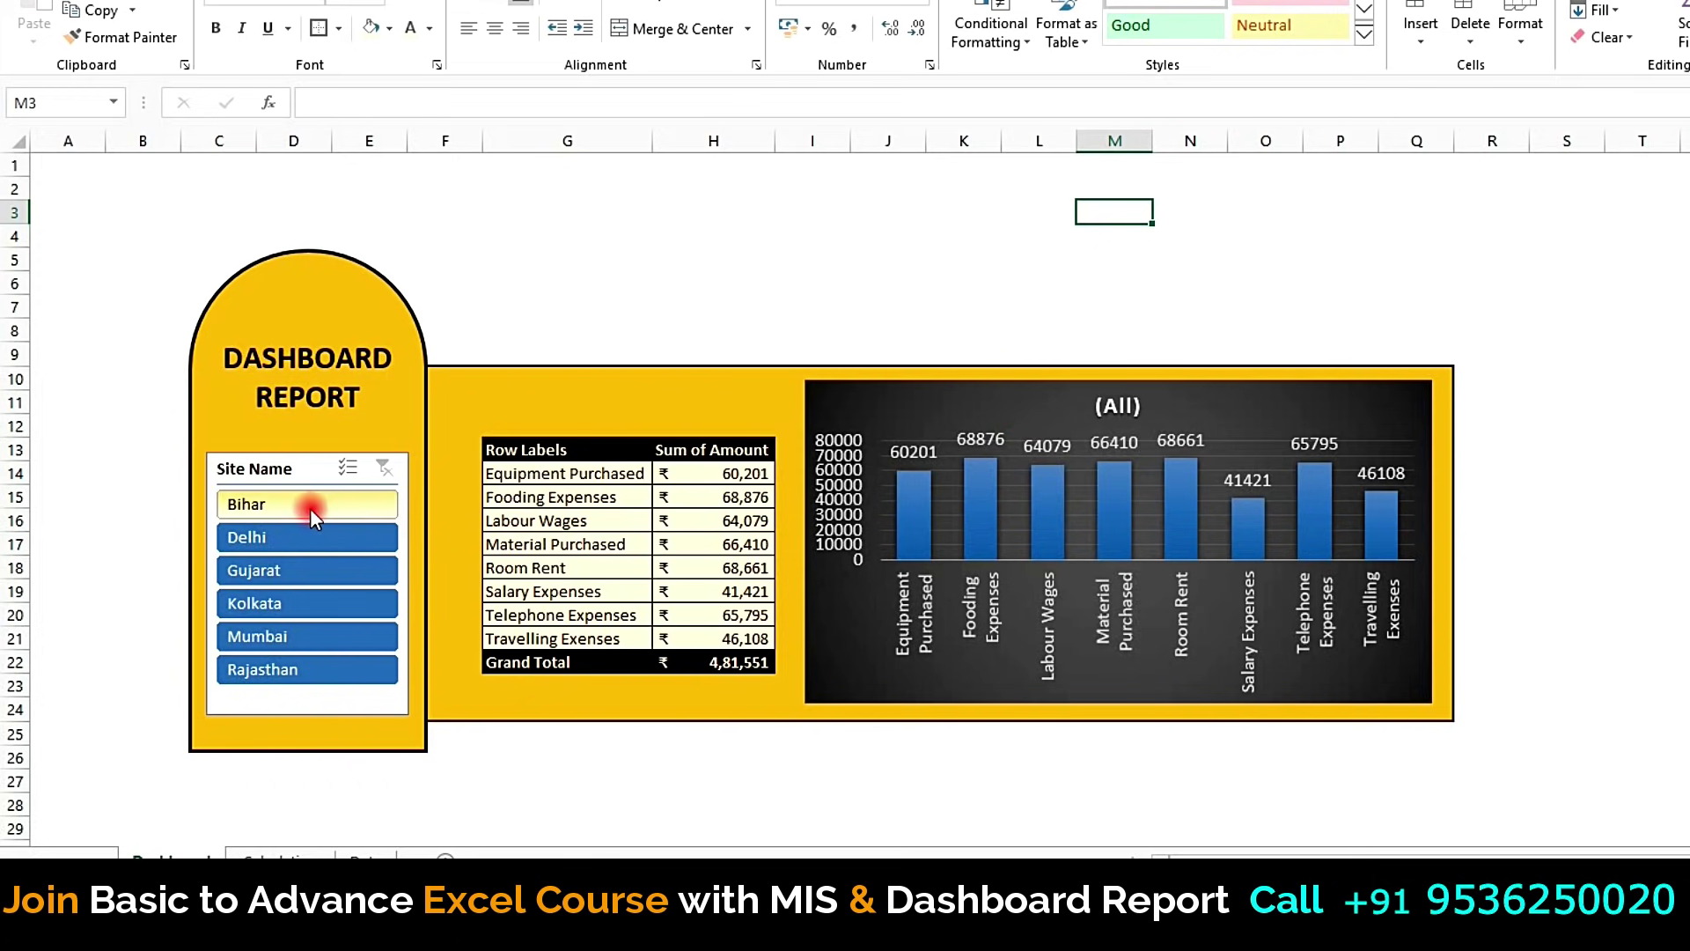
{"action": "left_click", "coordinate": [298, 538]}
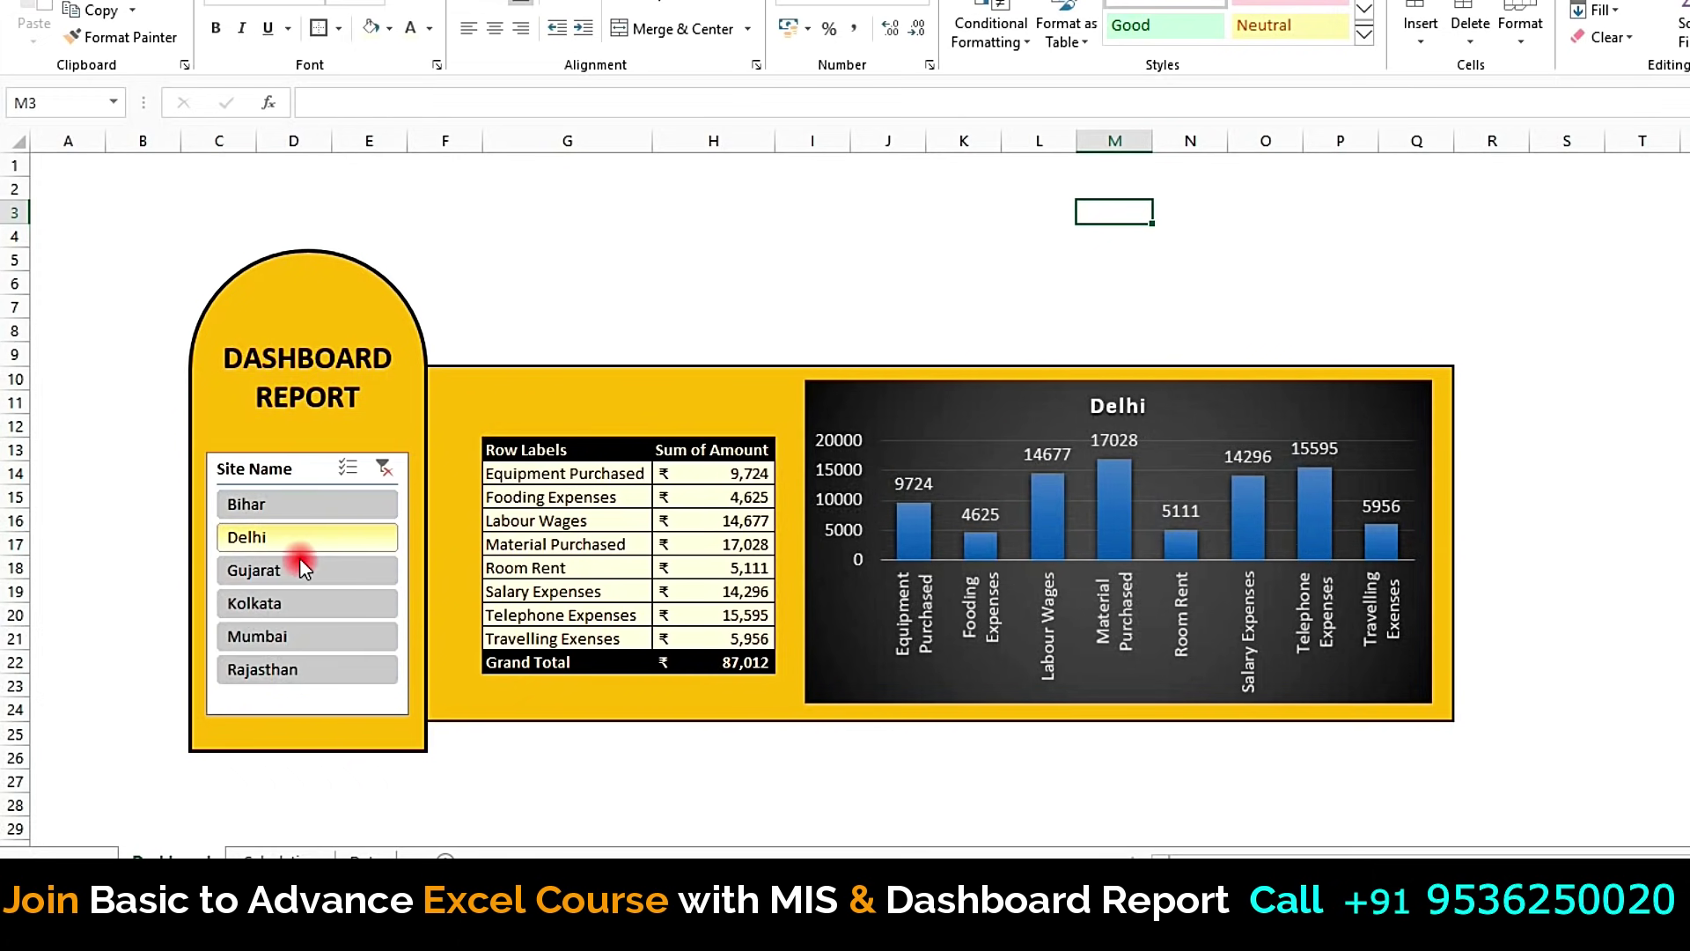
{"action": "left_click", "coordinate": [301, 572]}
{"action": "left_click", "coordinate": [305, 607]}
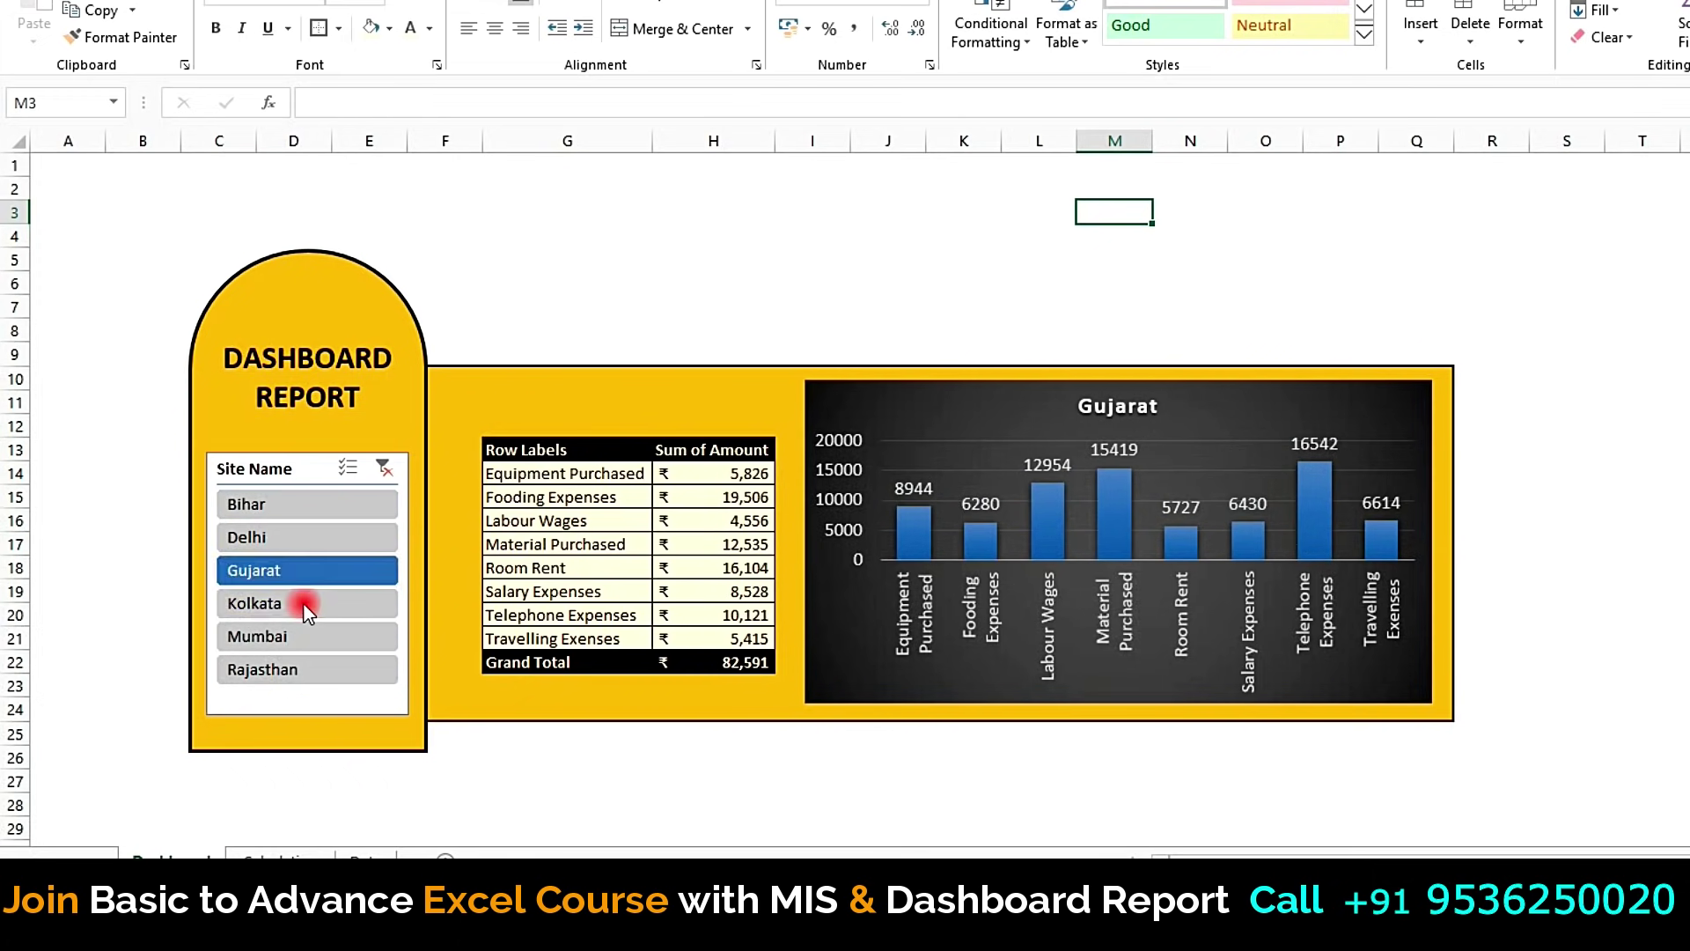
{"action": "left_click", "coordinate": [315, 633]}
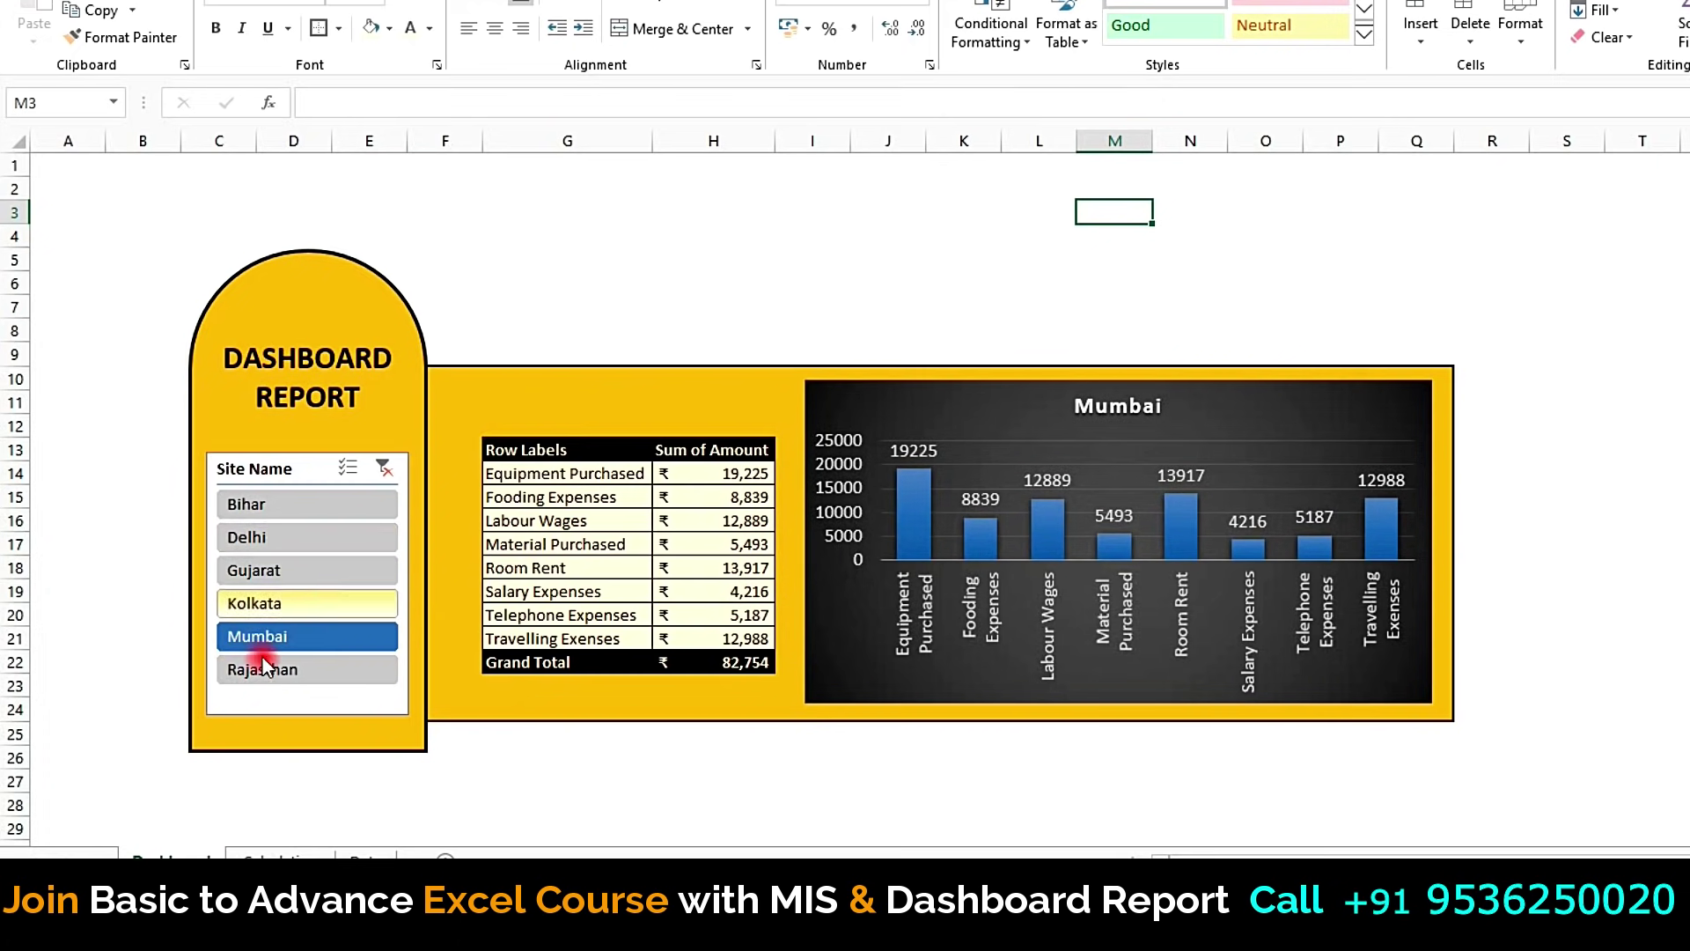
{"action": "left_click", "coordinate": [384, 467]}
Step: Filter to Delhi and check the Calculation sheet pivot rows up to the Grand Total
{"action": "left_click", "coordinate": [273, 854]}
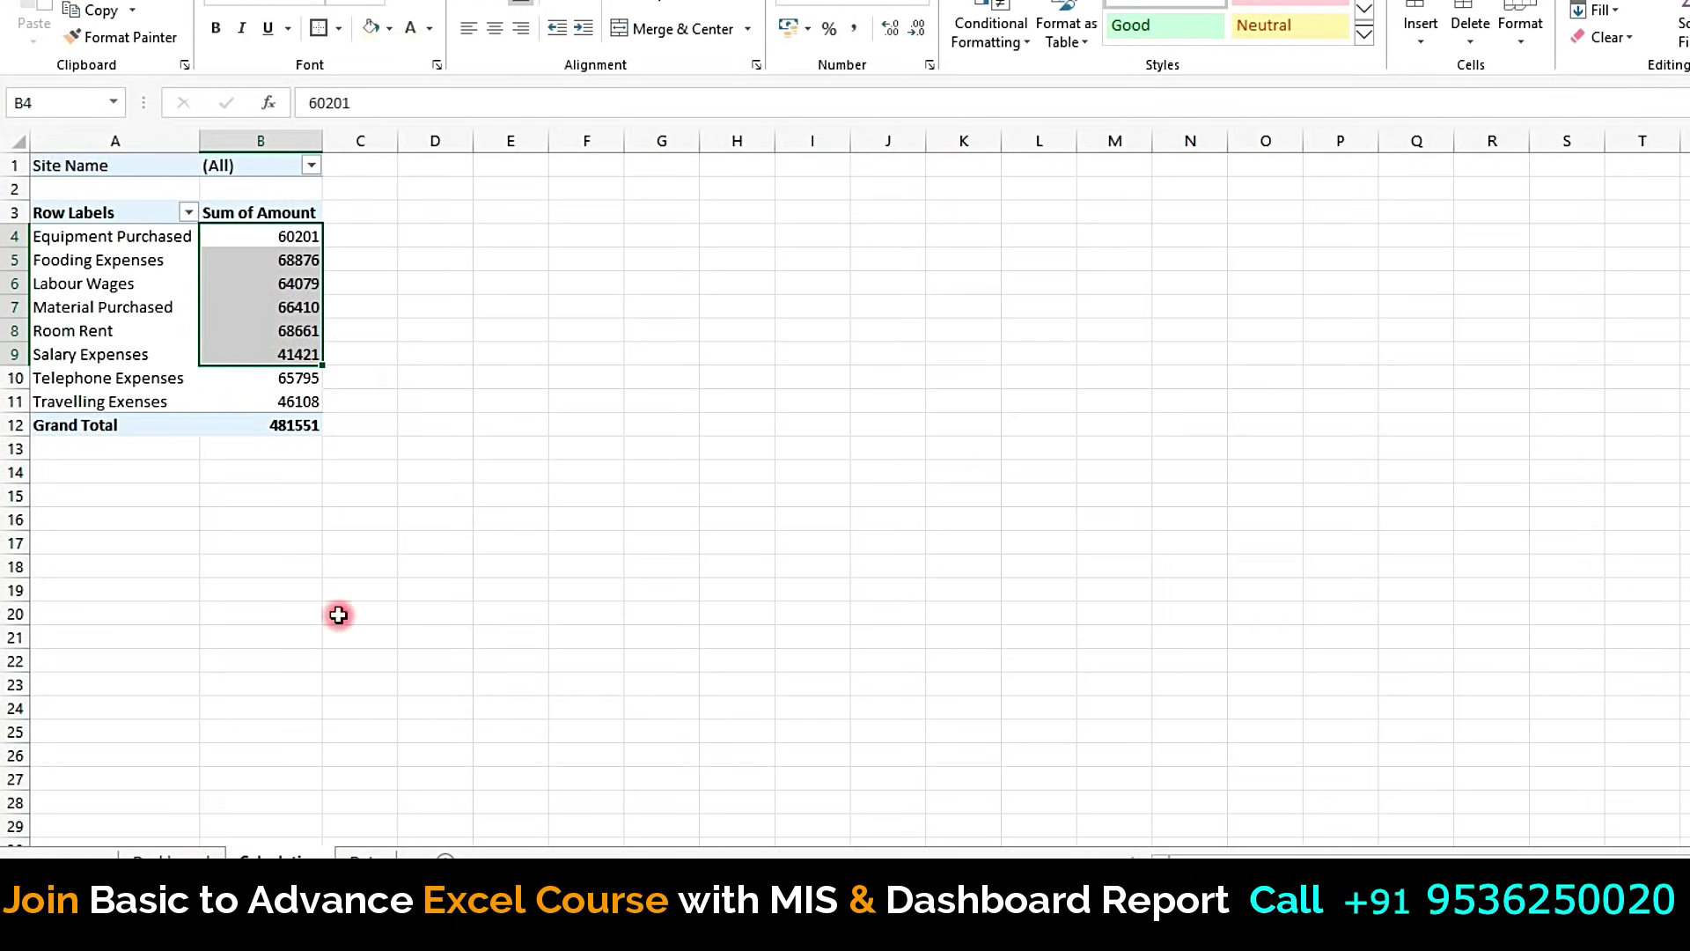
{"action": "left_click", "coordinate": [174, 854]}
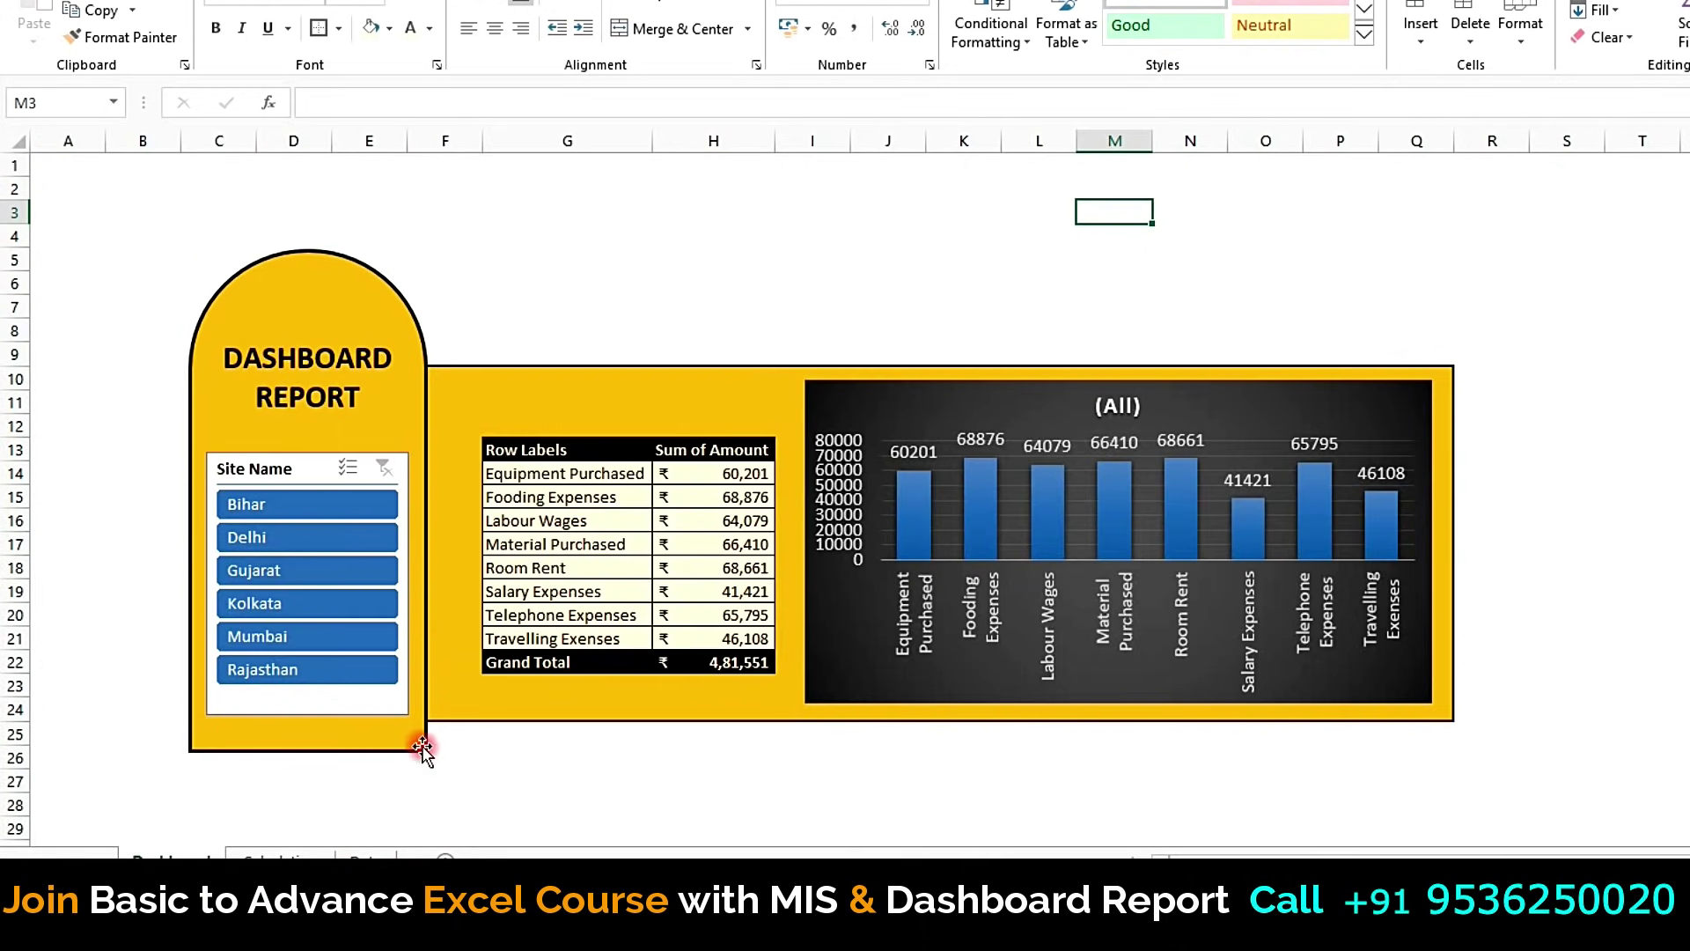
{"action": "left_click", "coordinate": [280, 541]}
{"action": "left_click", "coordinate": [264, 852]}
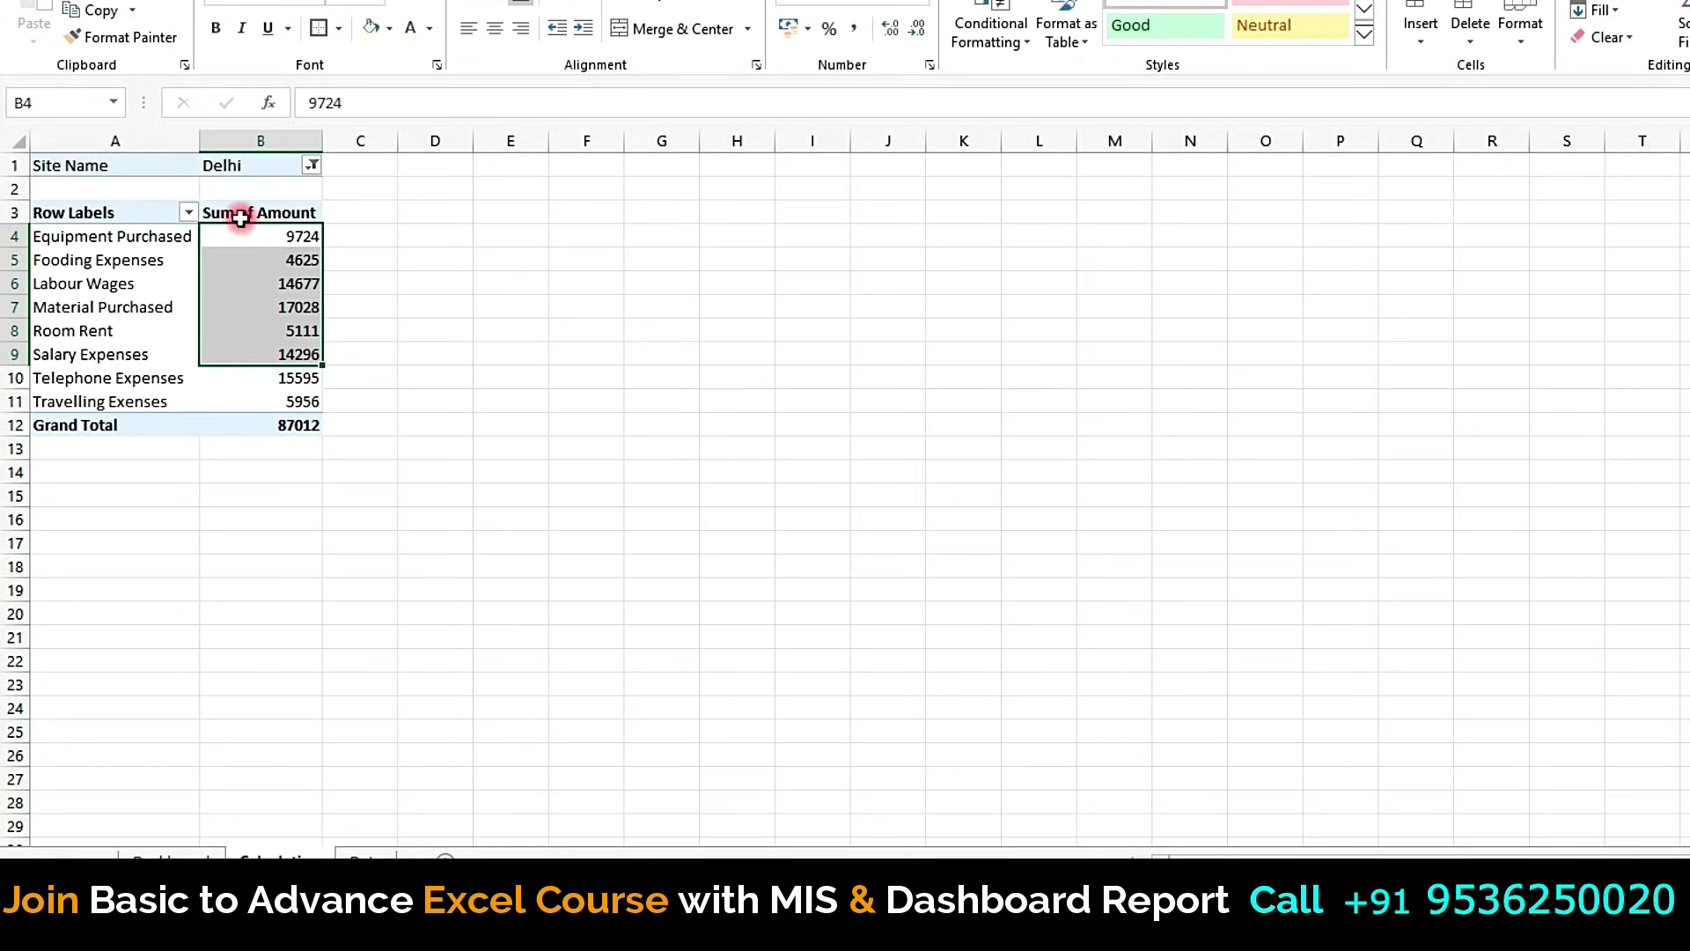
{"action": "left_click", "coordinate": [189, 212]}
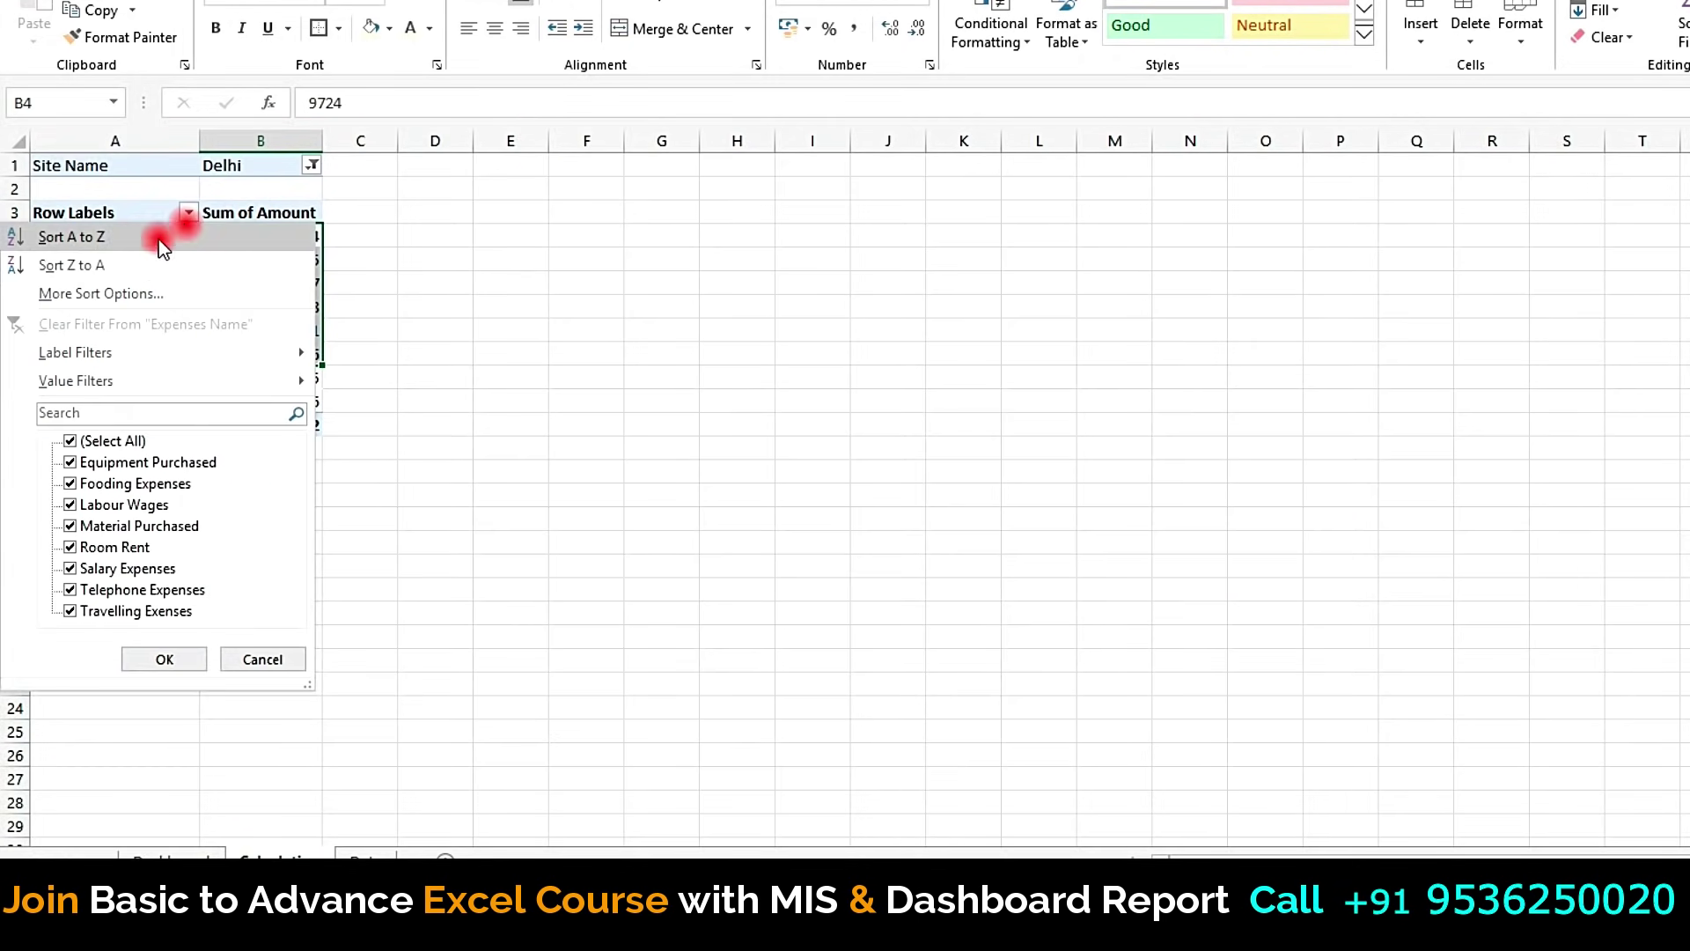
{"action": "left_click", "coordinate": [598, 286]}
{"action": "mouse_move", "coordinate": [98, 259]}
{"action": "left_mouse_down"}
{"action": "mouse_move", "coordinate": [215, 399]}
{"action": "mouse_move", "coordinate": [264, 425]}
{"action": "left_mouse_up"}
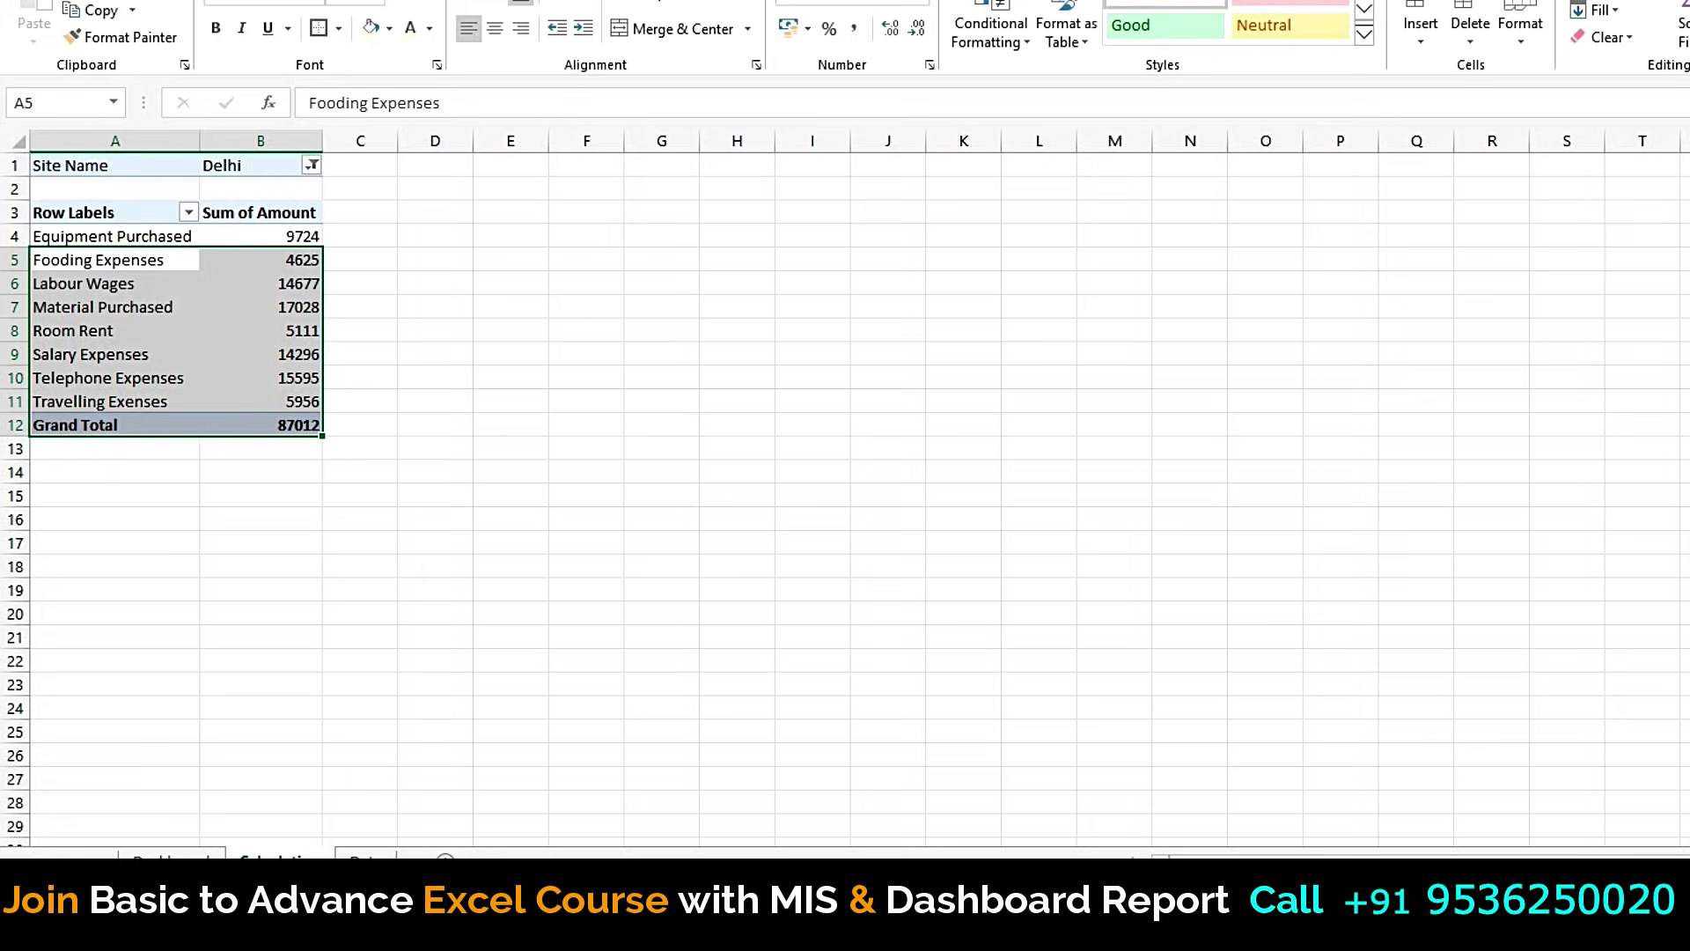
{"action": "left_click", "coordinate": [172, 858]}
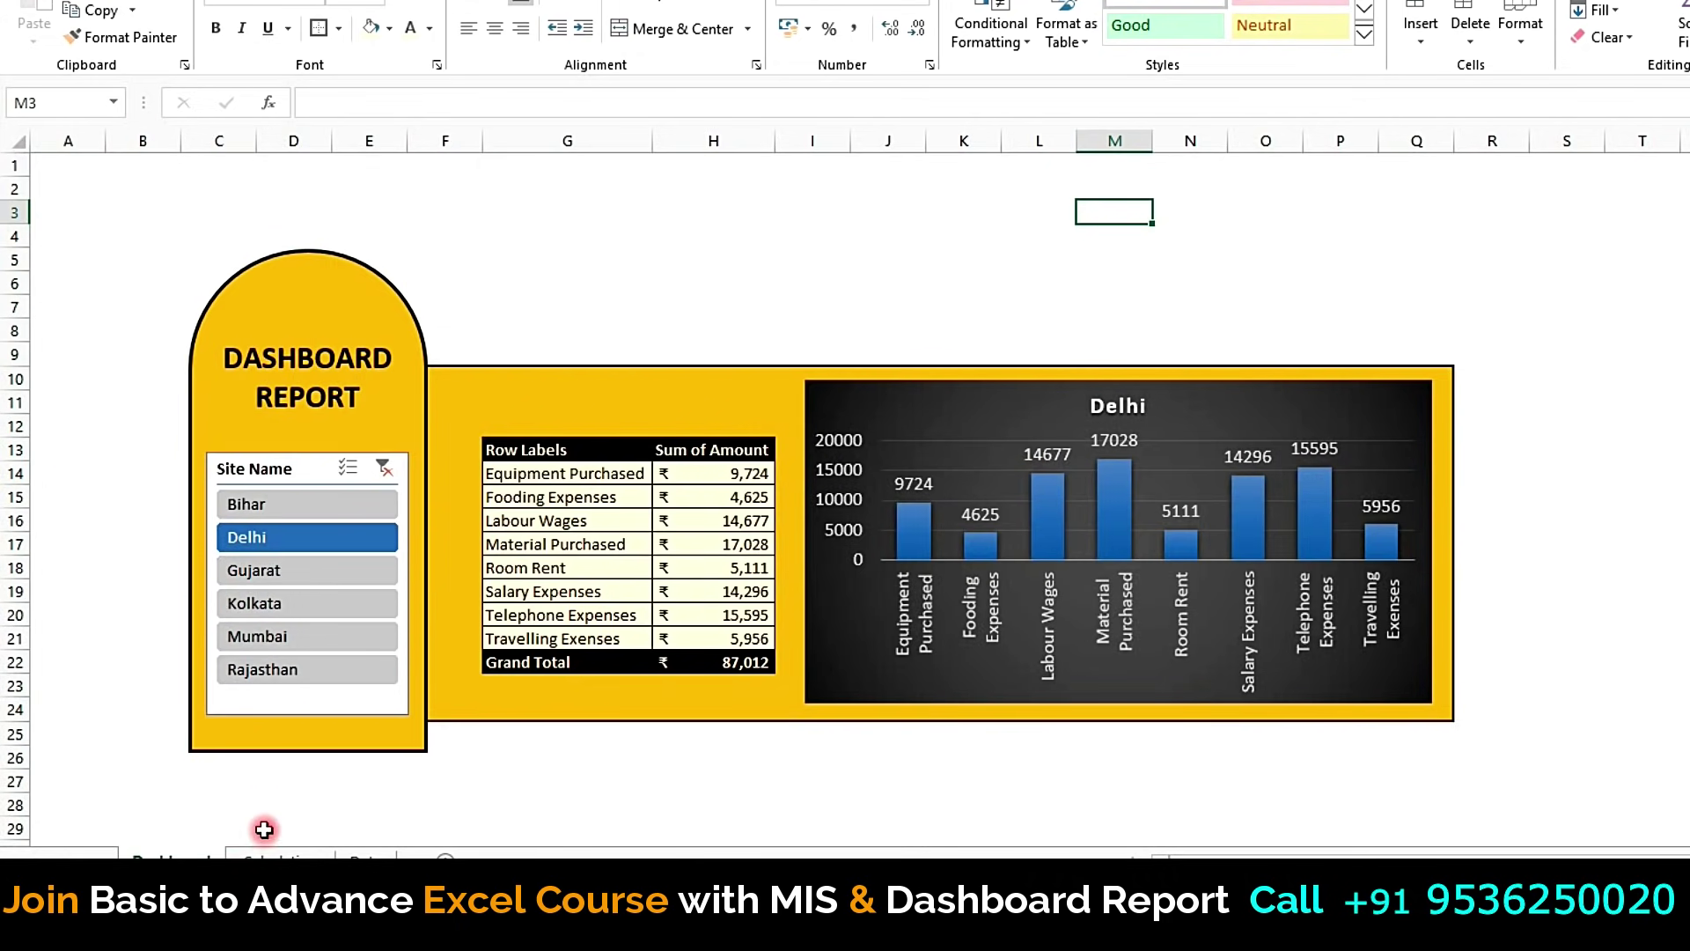
Step: Filter to Mumbai, verify the pivot and site name in B1, then return to the Dashboard
{"action": "left_click", "coordinate": [264, 635]}
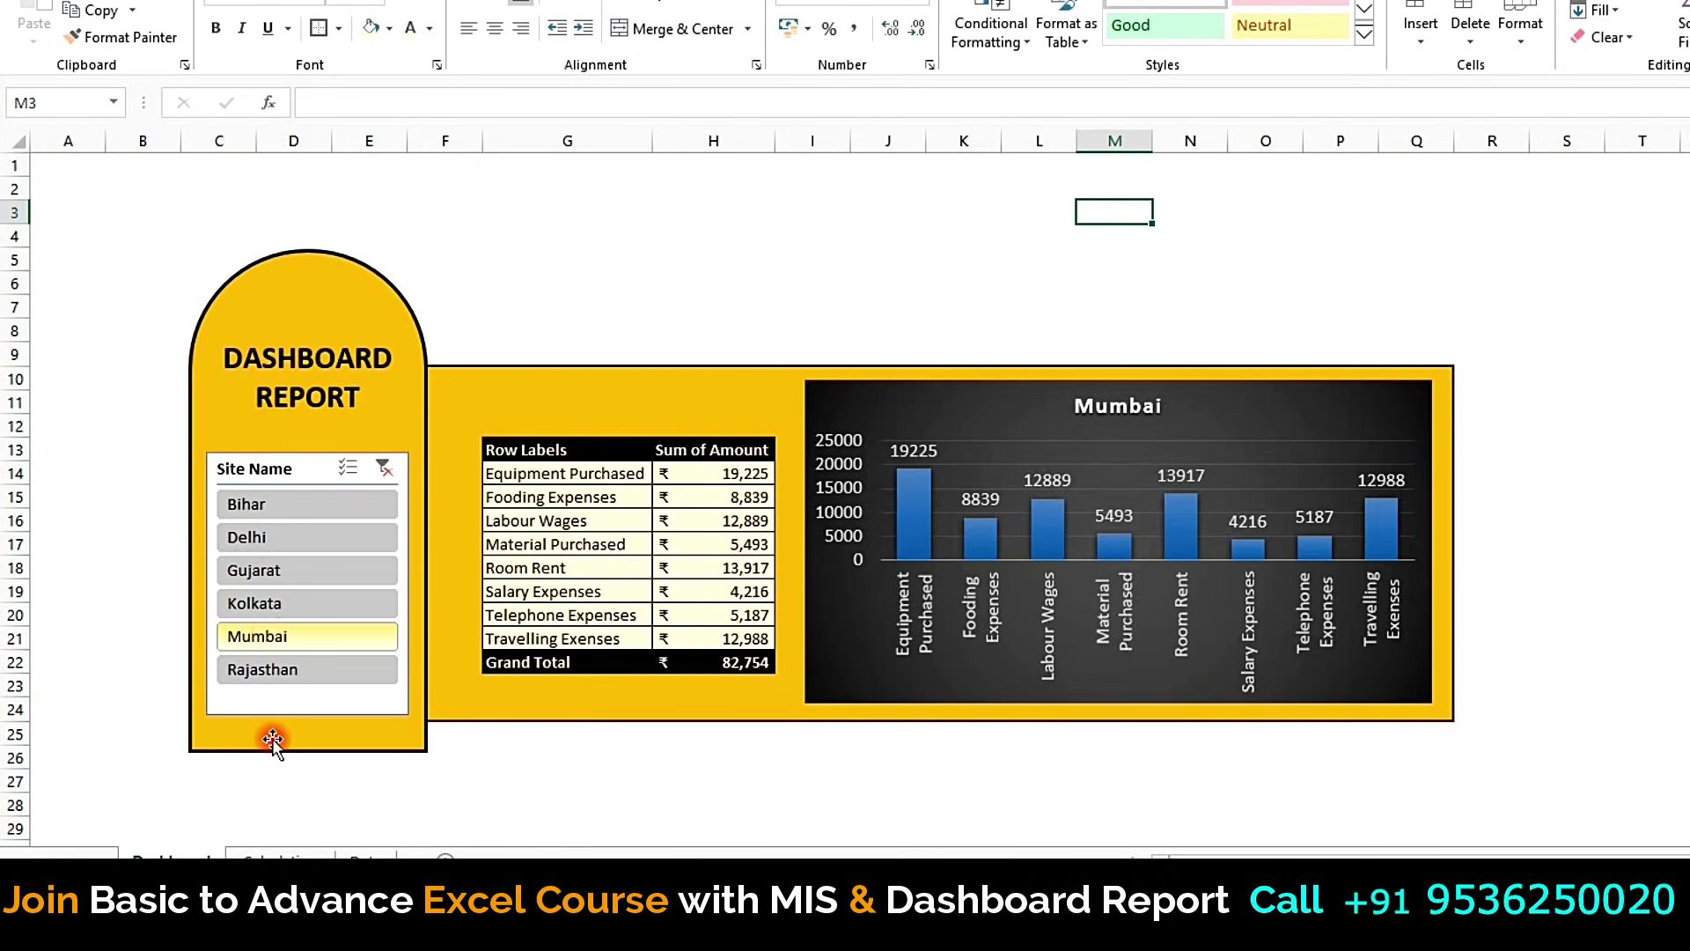
{"action": "left_click", "coordinate": [275, 858]}
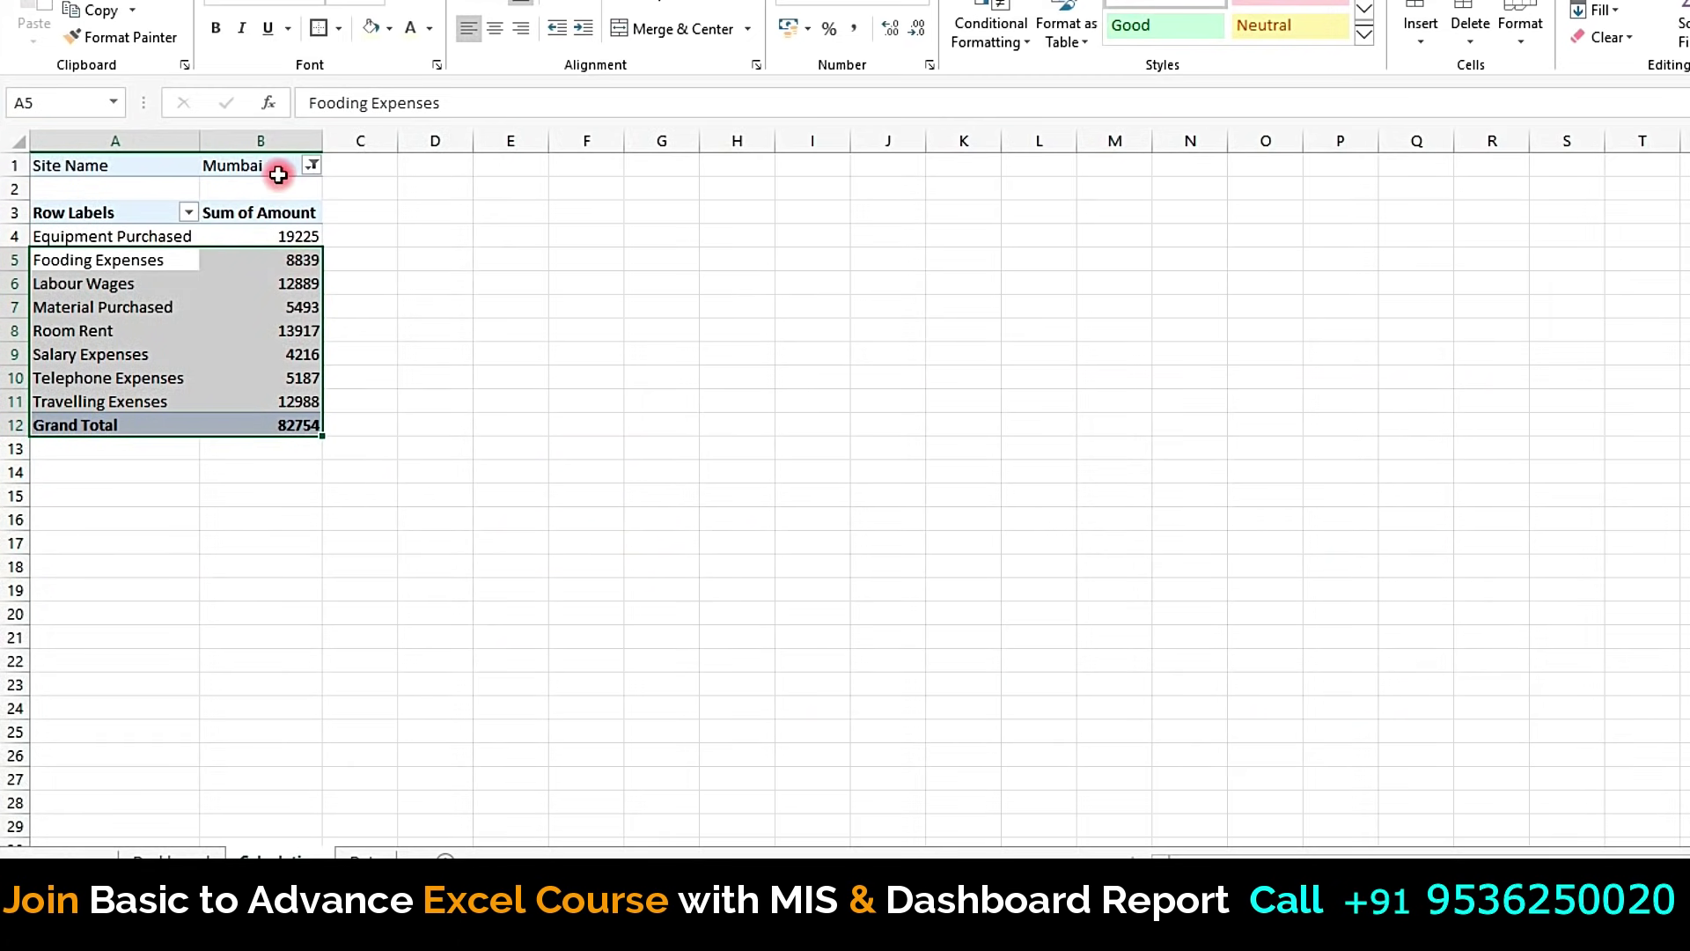
{"action": "left_click_drag", "start_coordinate": [172, 238], "coordinate": [260, 423]}
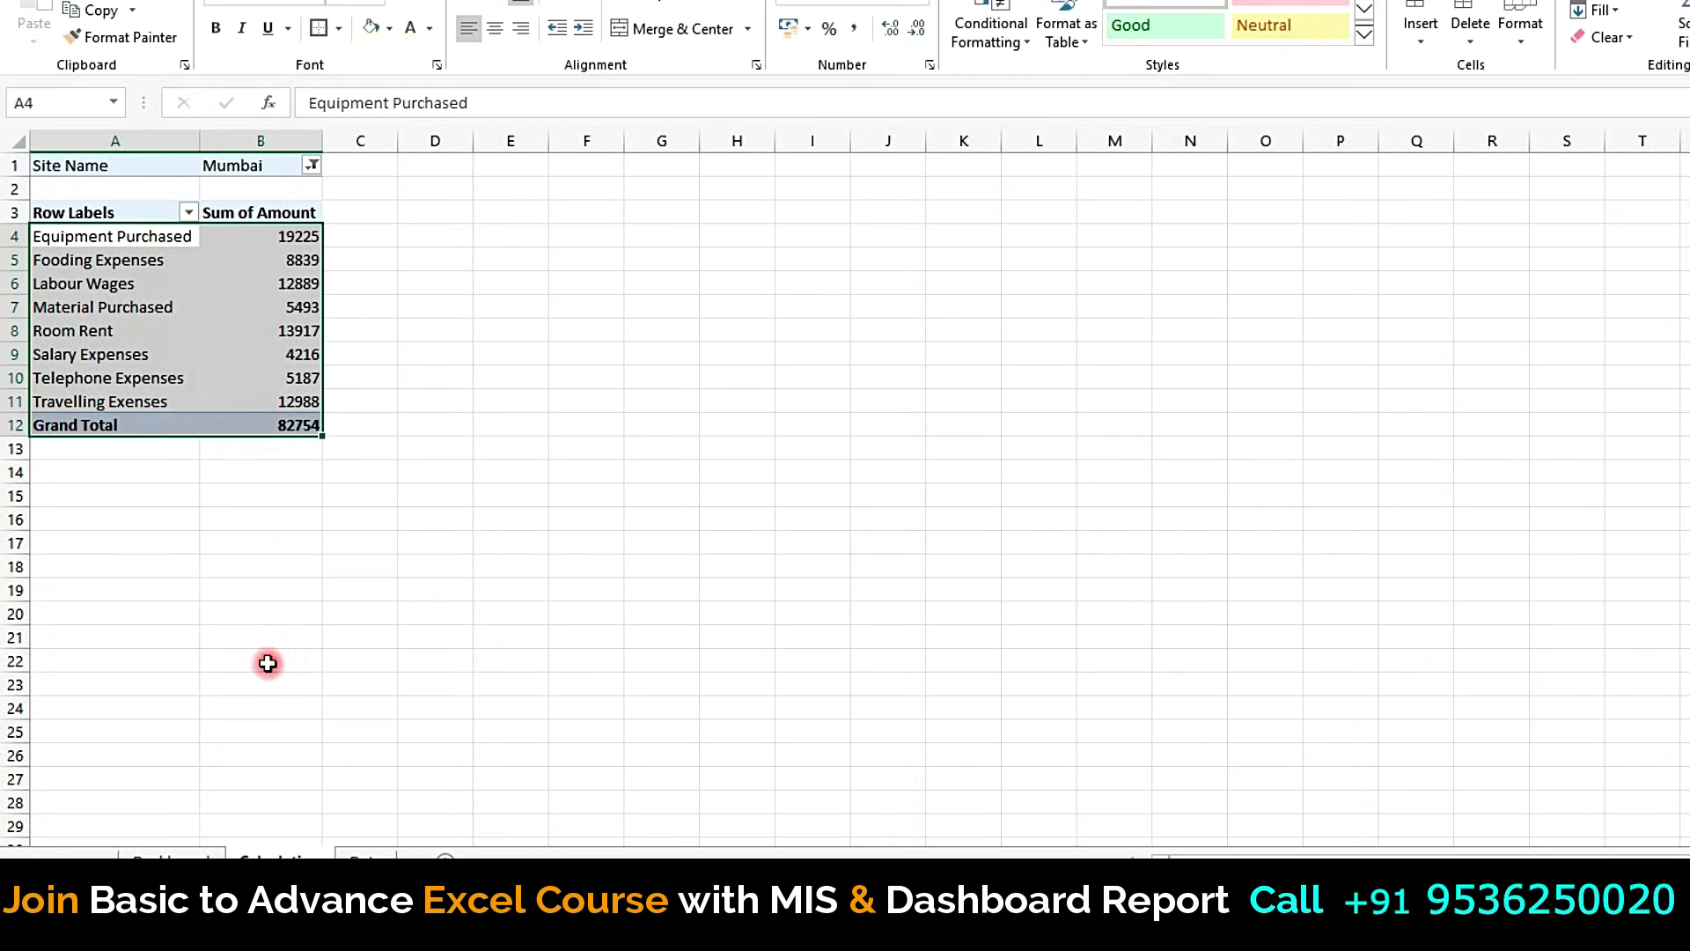
{"action": "left_click", "coordinate": [260, 707]}
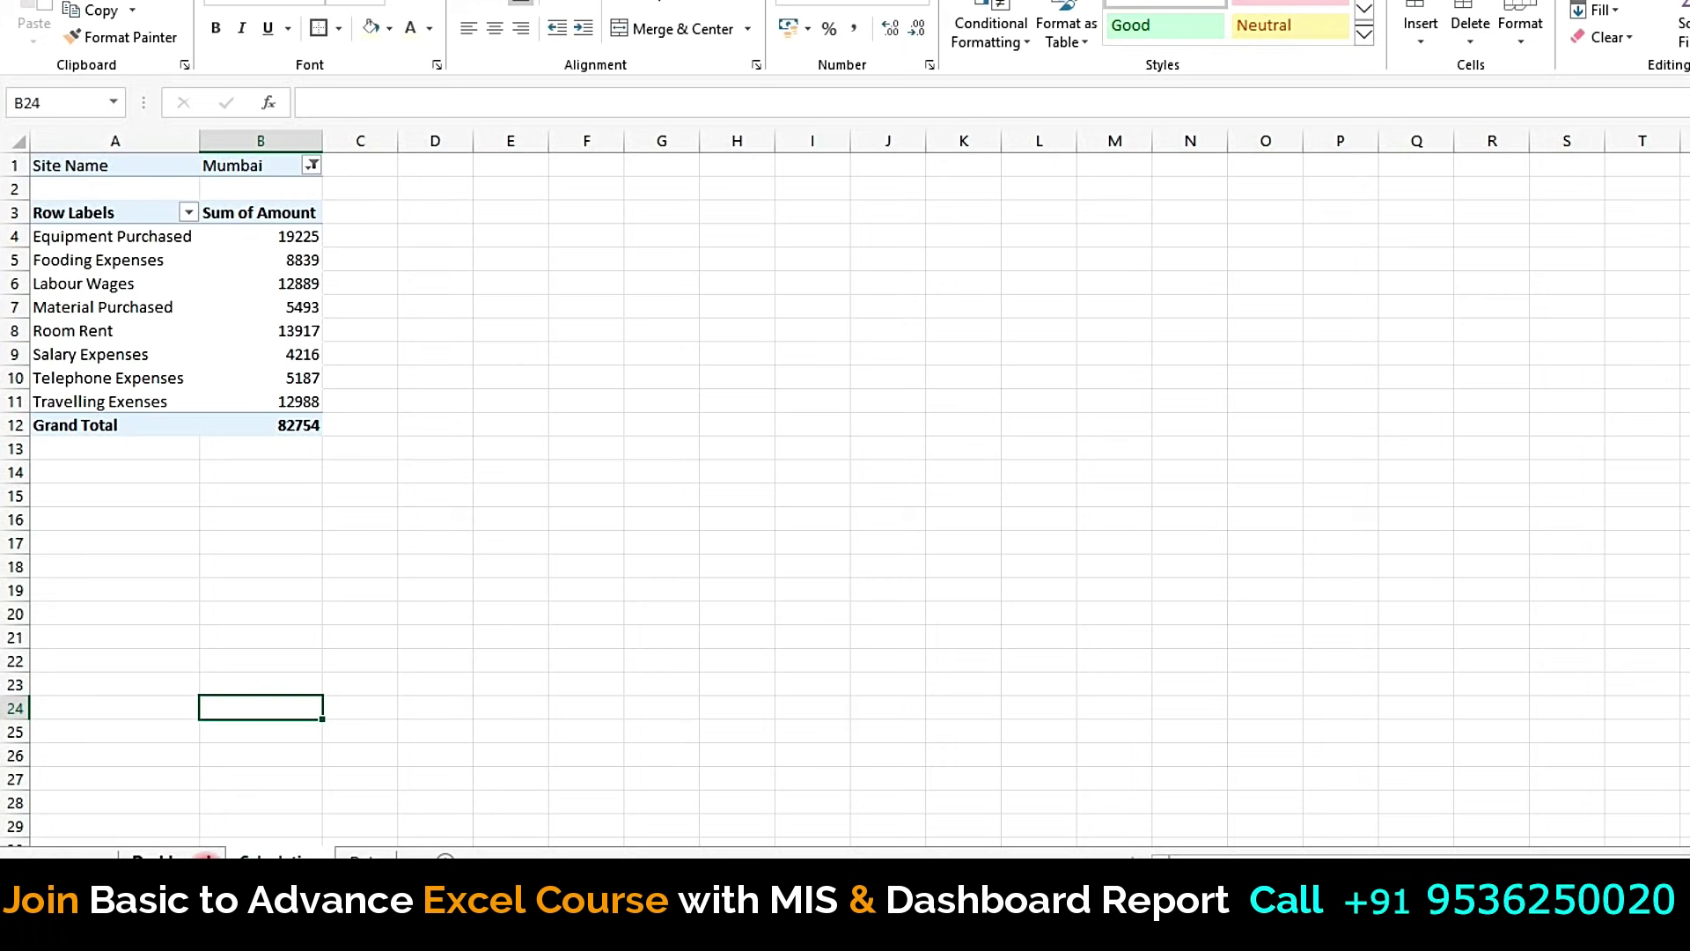
{"action": "left_click", "coordinate": [248, 167]}
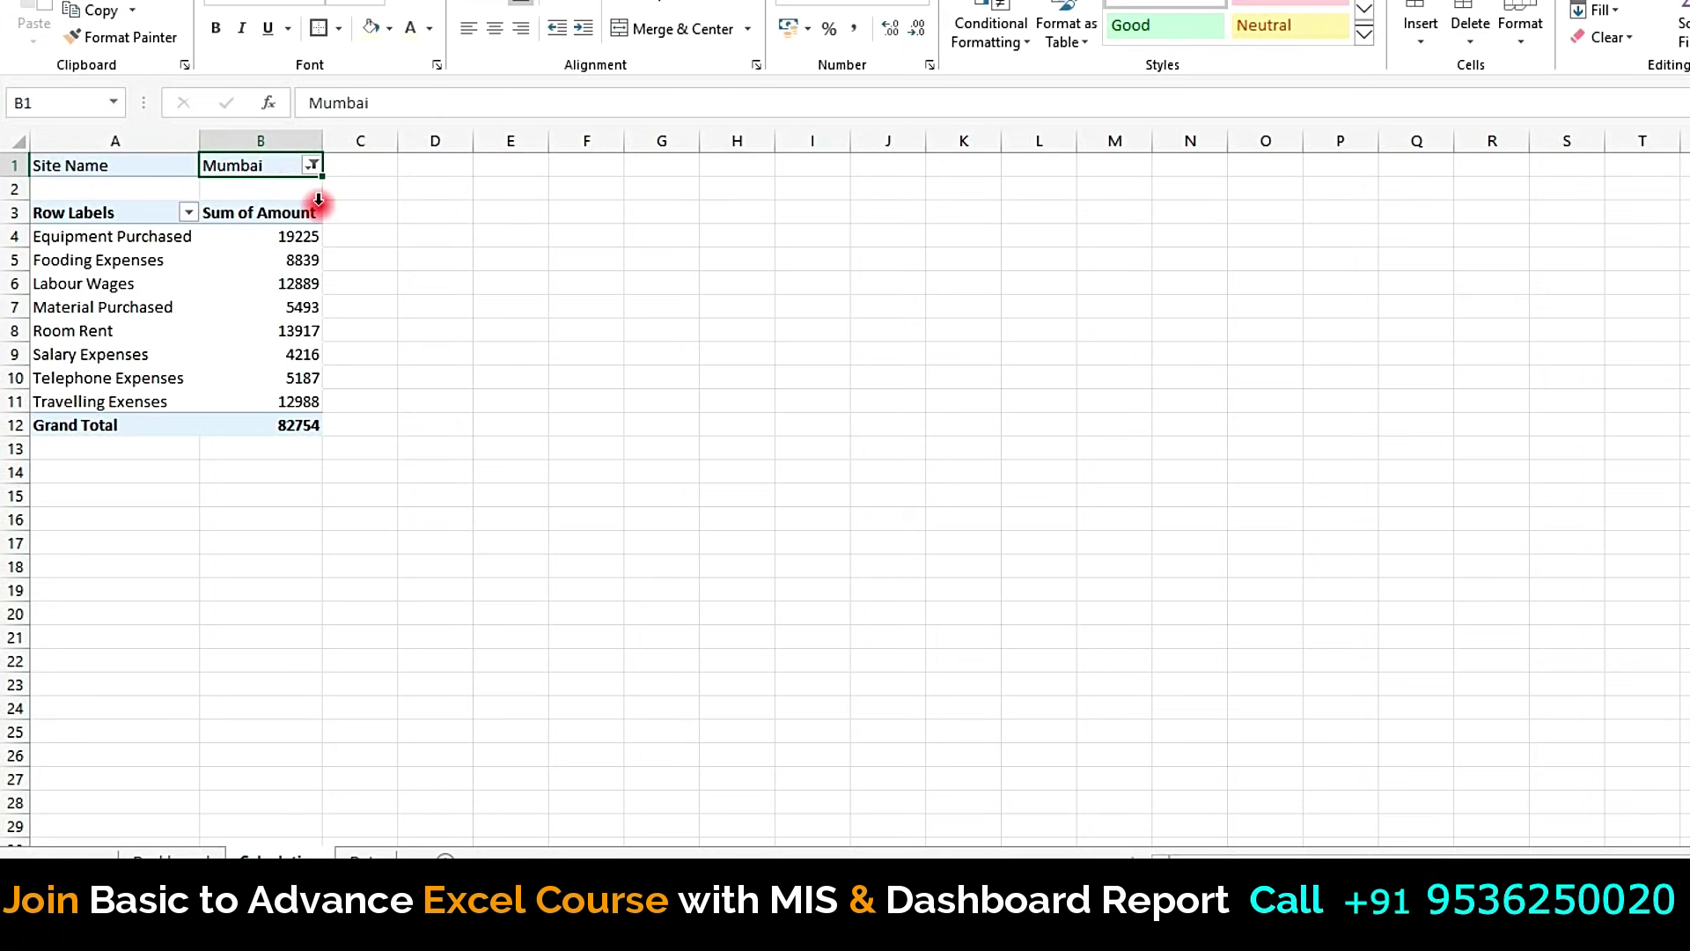
{"action": "left_click", "coordinate": [192, 854]}
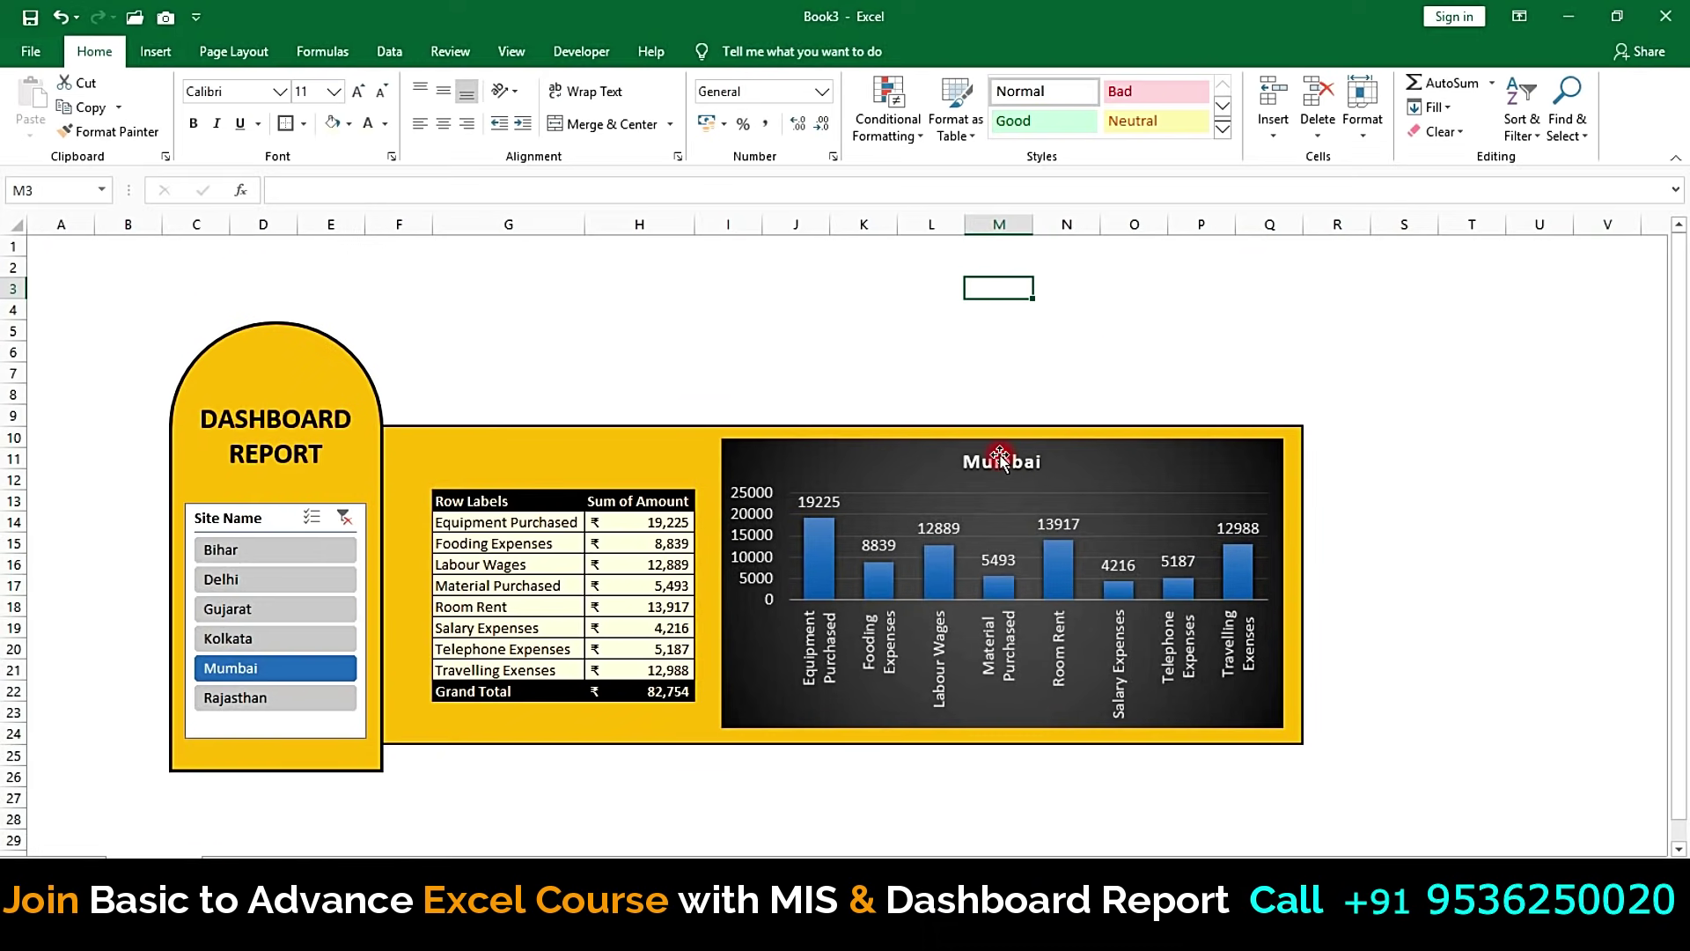
Step: Clear the Site Name slicer filter so the title reads (All) and the total is 4,81,551
{"action": "left_click", "coordinate": [345, 519]}
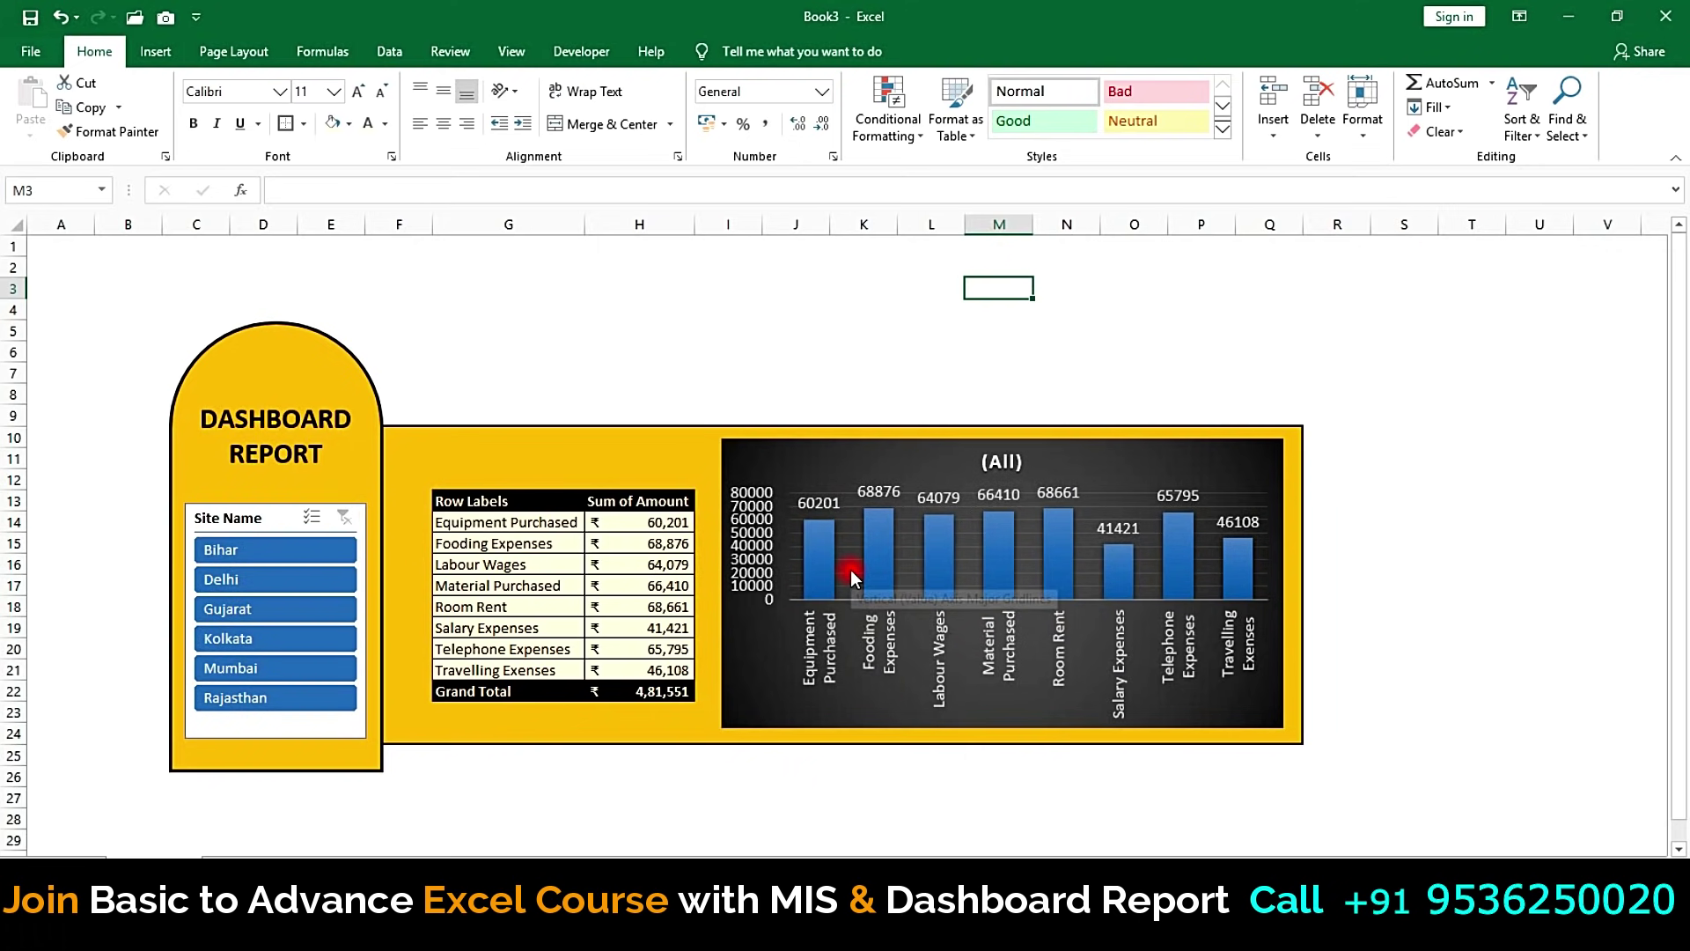
{"action": "left_click", "coordinate": [811, 399]}
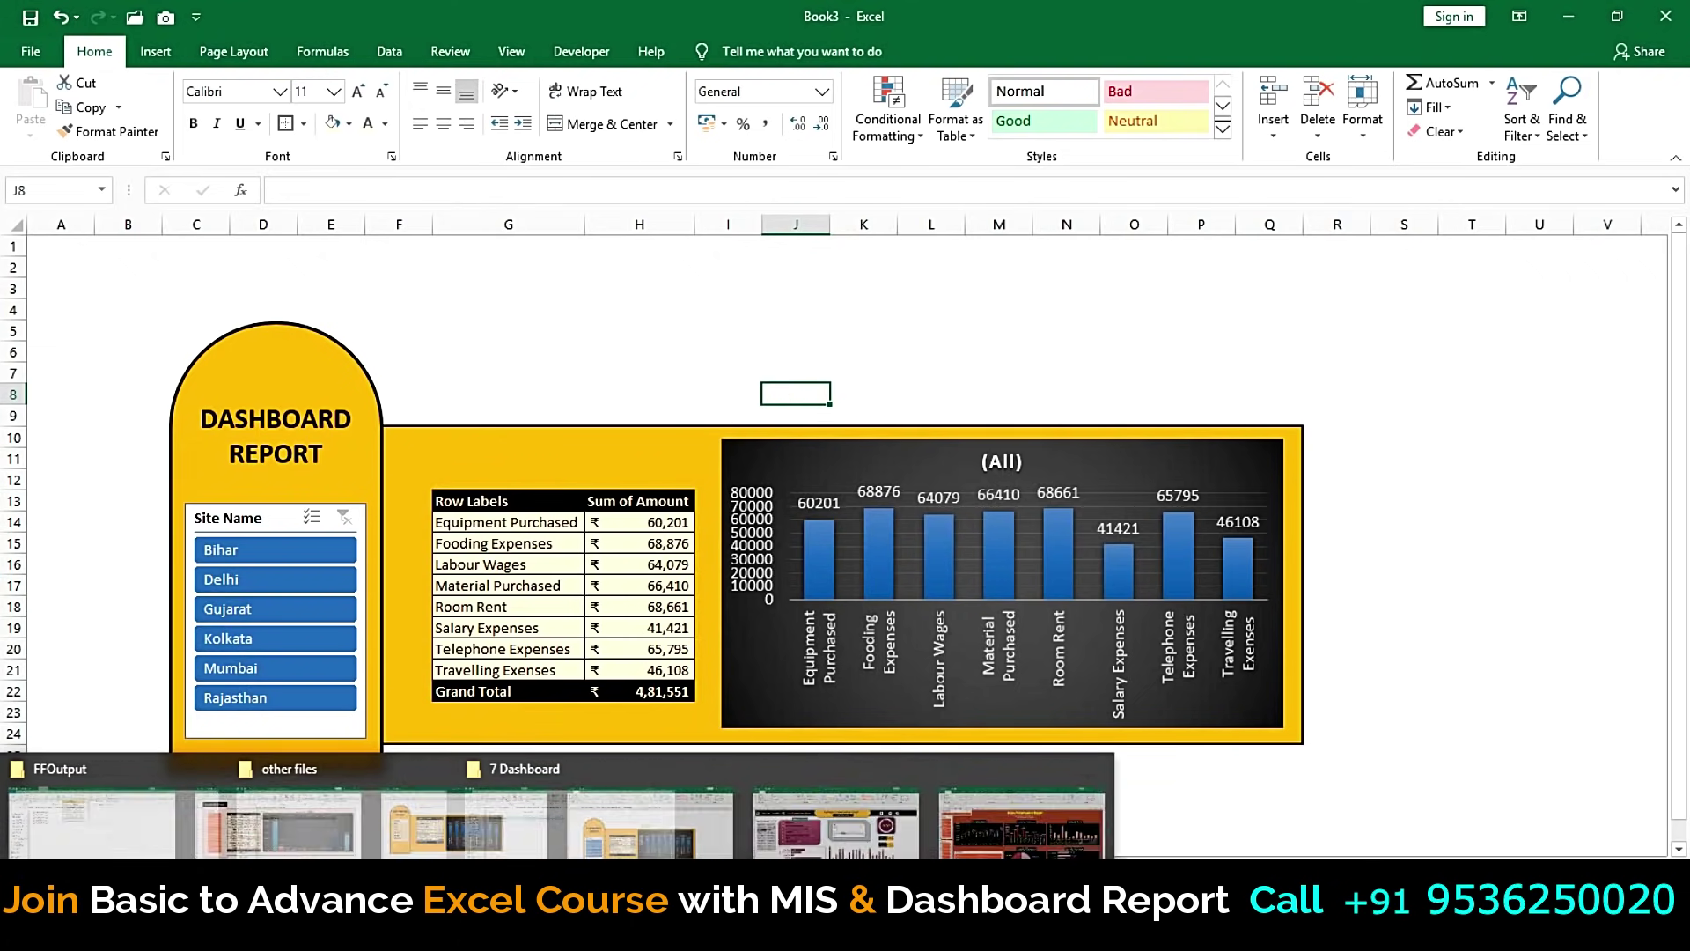
Step: In Chrome, open the Basic to Advance Excel Course tab and scroll down to the support phone number
{"action": "left_click", "coordinate": [342, 814]}
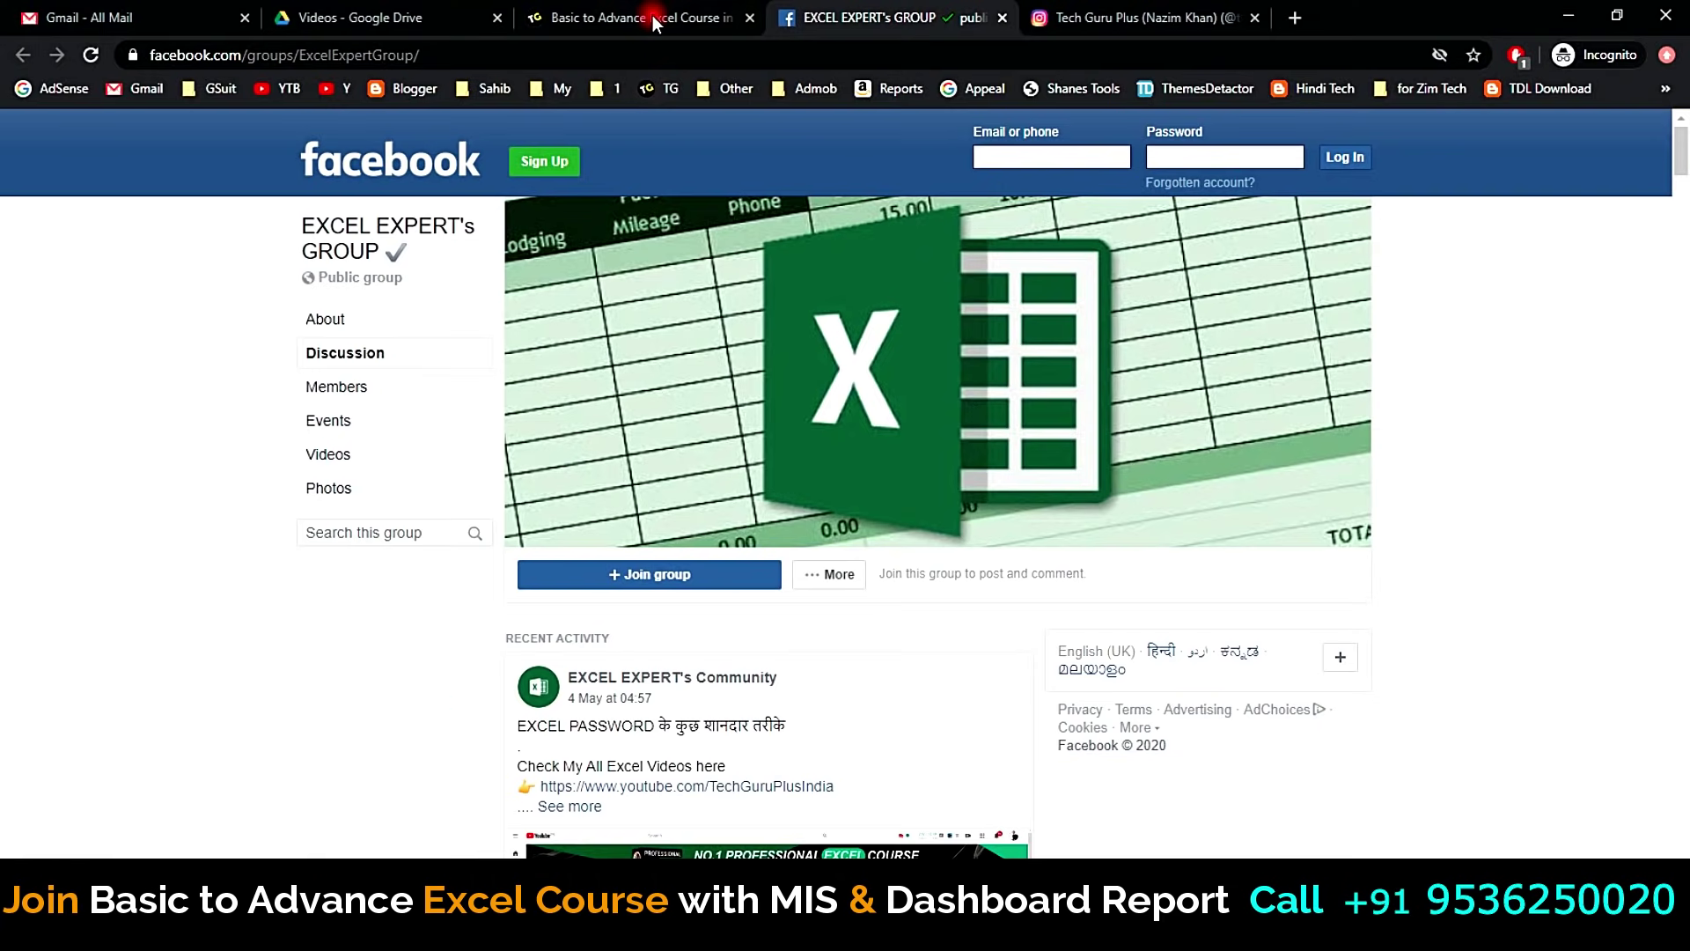
{"action": "left_click", "coordinate": [654, 20]}
{"action": "scroll", "coordinate": [792, 563], "scroll_direction": "down", "scroll_amount": 2}
{"action": "scroll", "coordinate": [1681, 236], "scroll_direction": "down", "scroll_amount": 3}
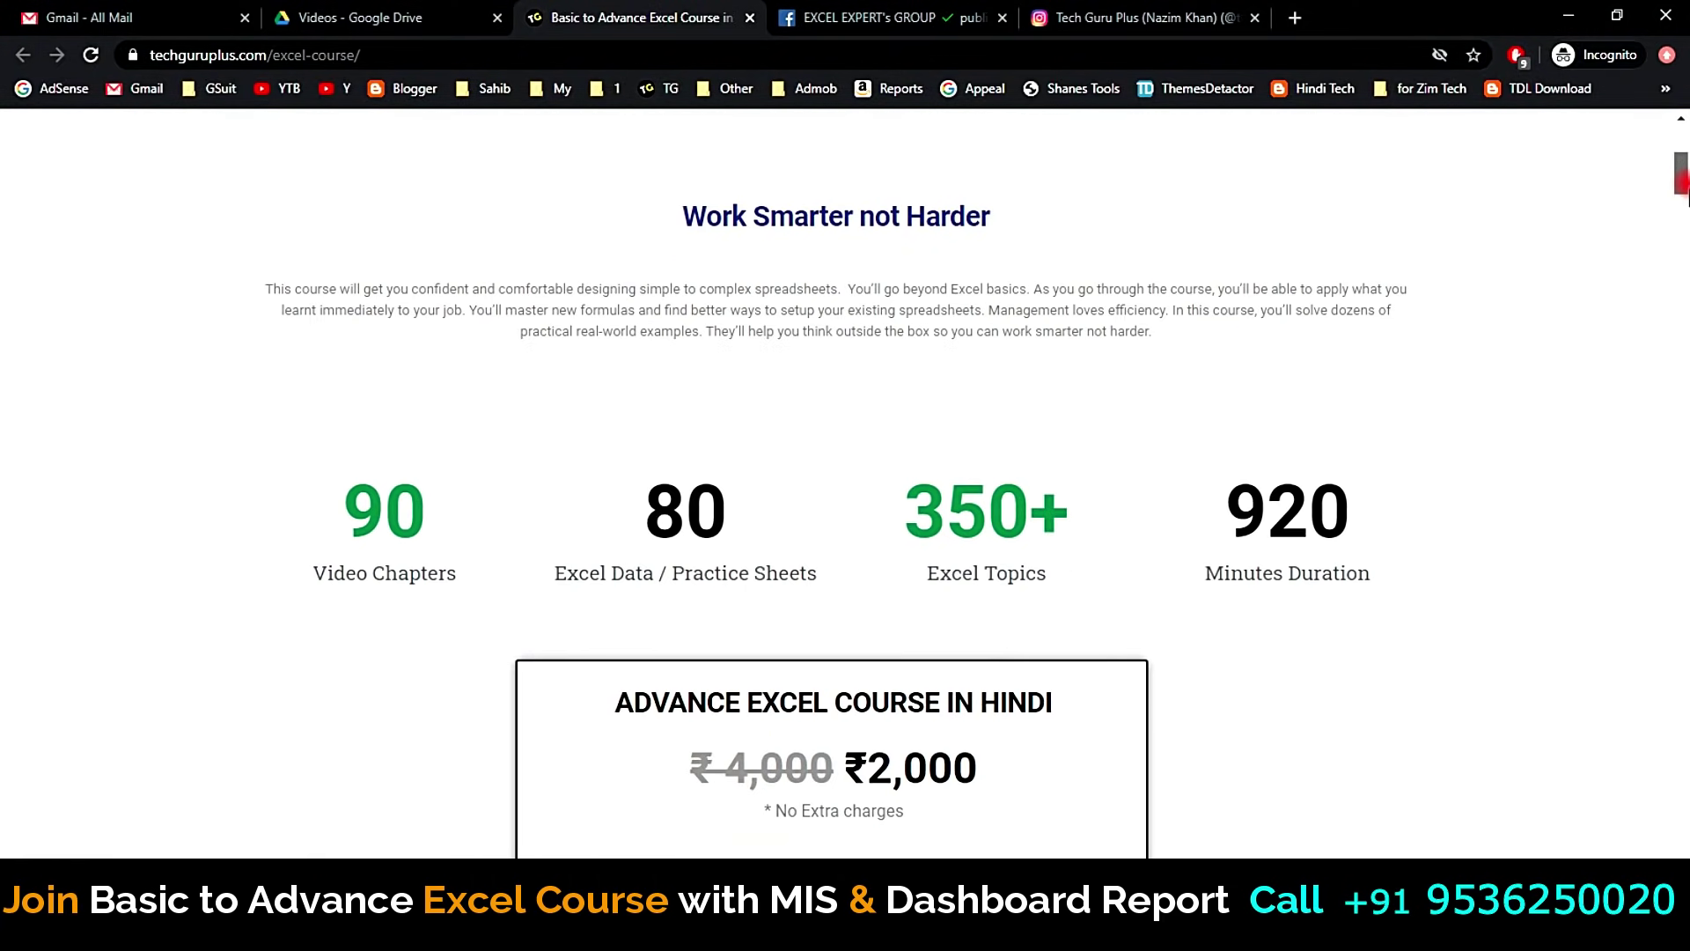
{"action": "left_click_drag", "start_coordinate": [1681, 181], "coordinate": [1681, 493]}
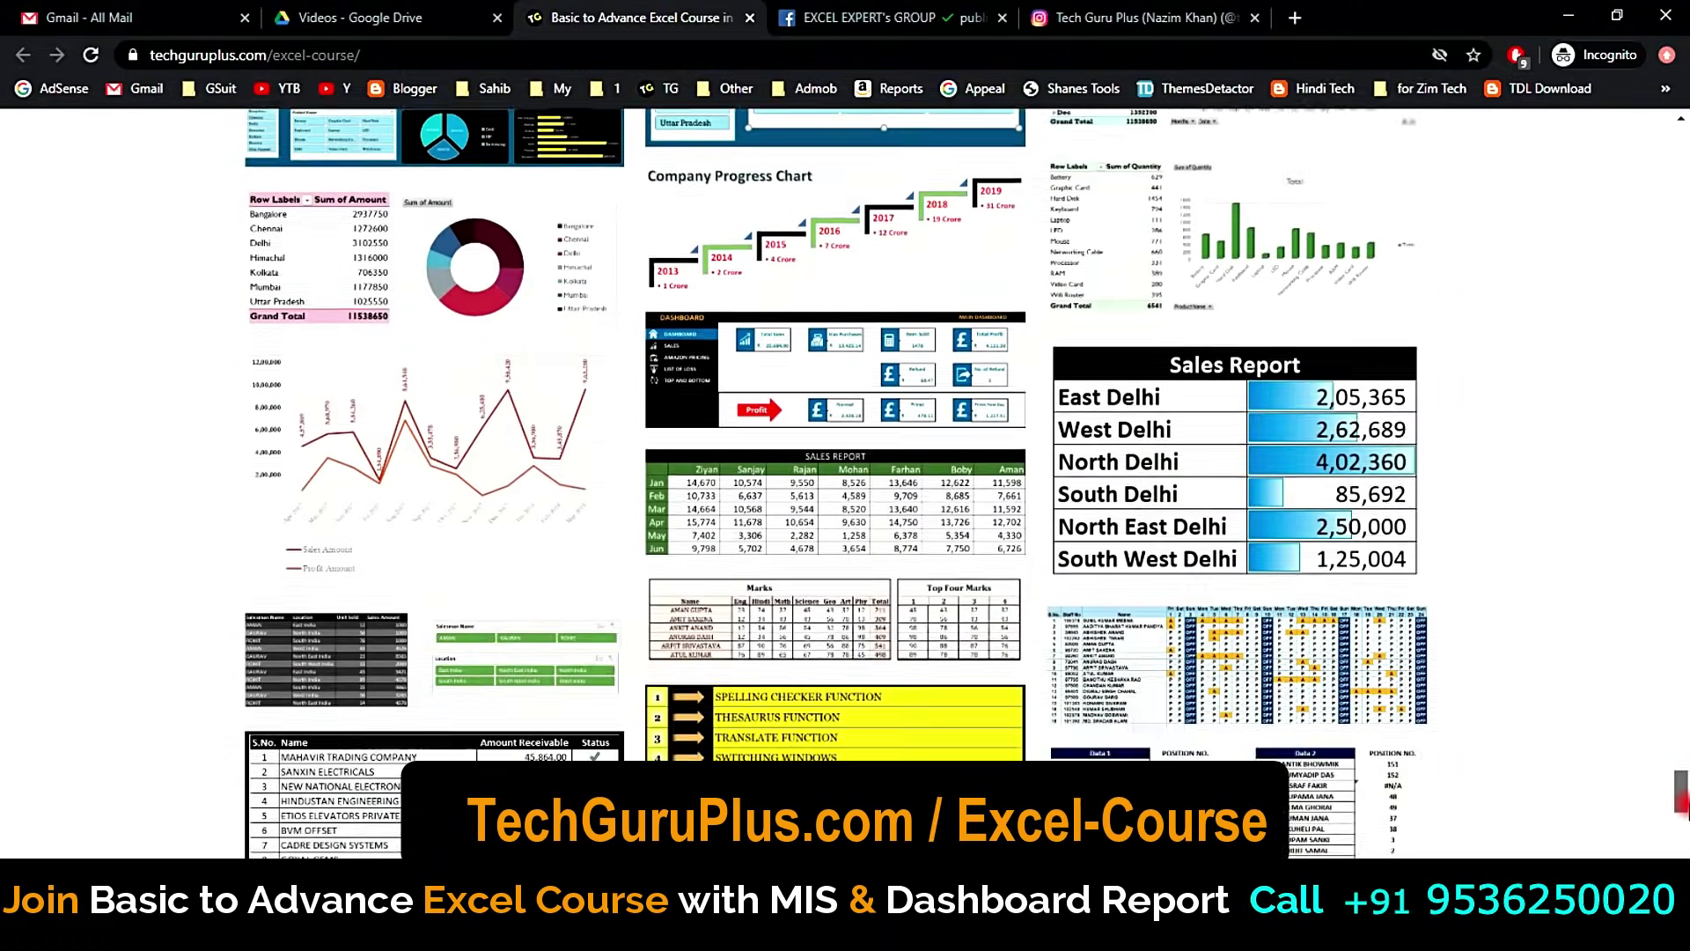
{"action": "left_click_drag", "start_coordinate": [1681, 492], "coordinate": [1682, 854]}
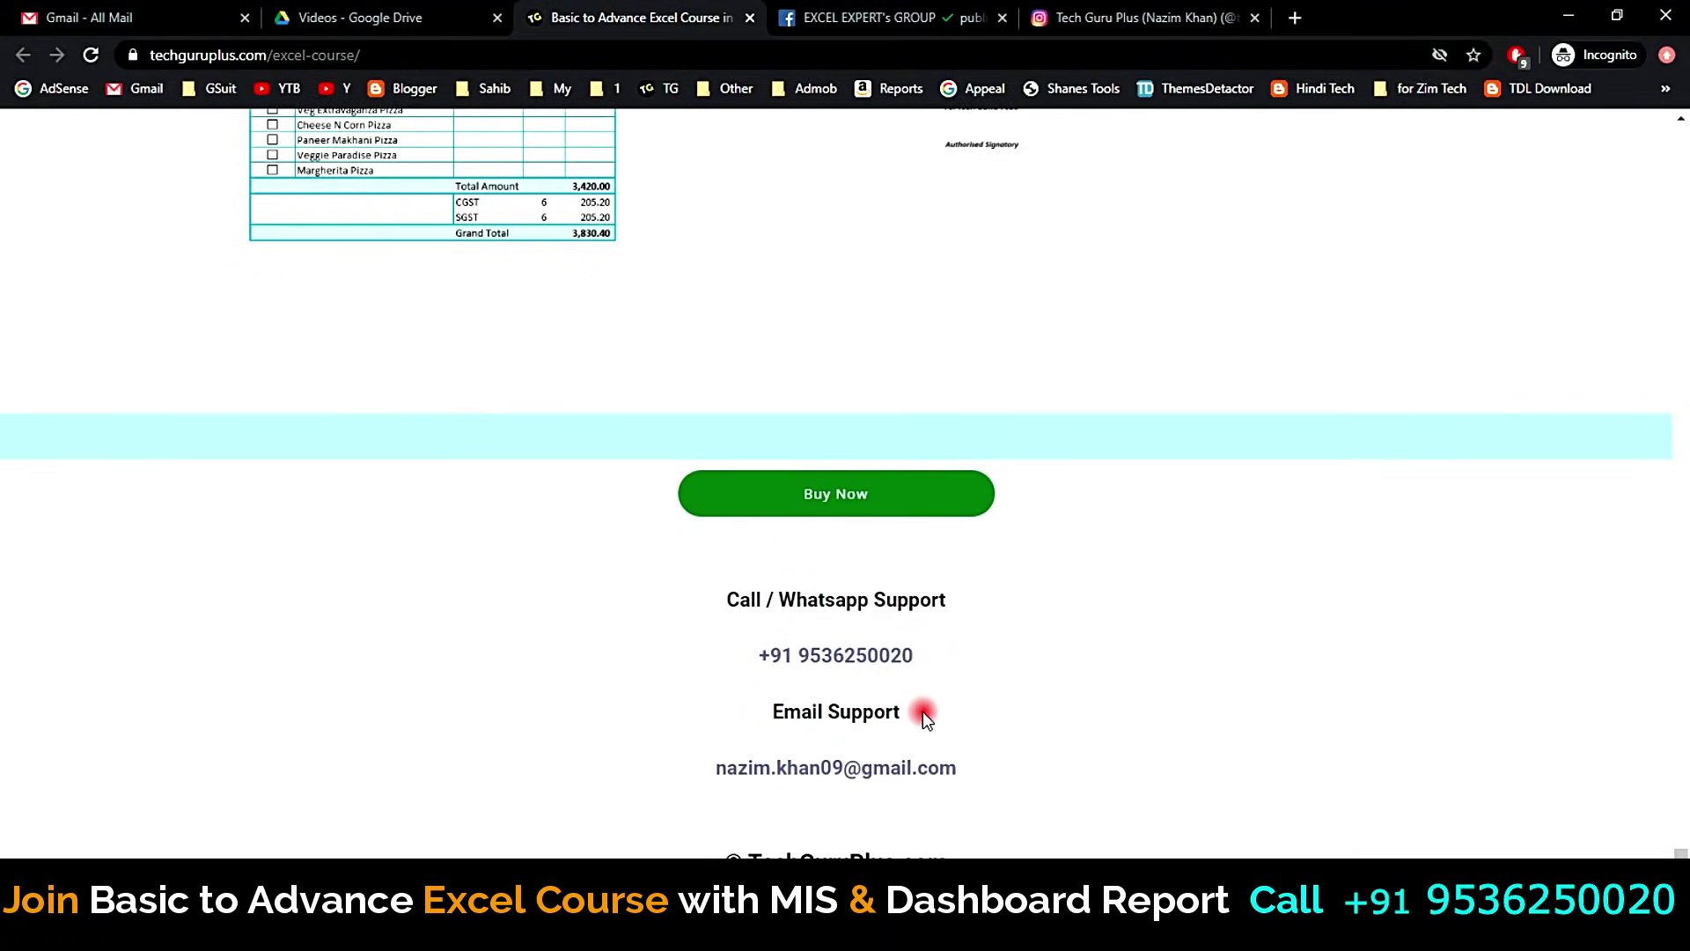
{"action": "left_click_drag", "start_coordinate": [753, 662], "coordinate": [927, 659]}
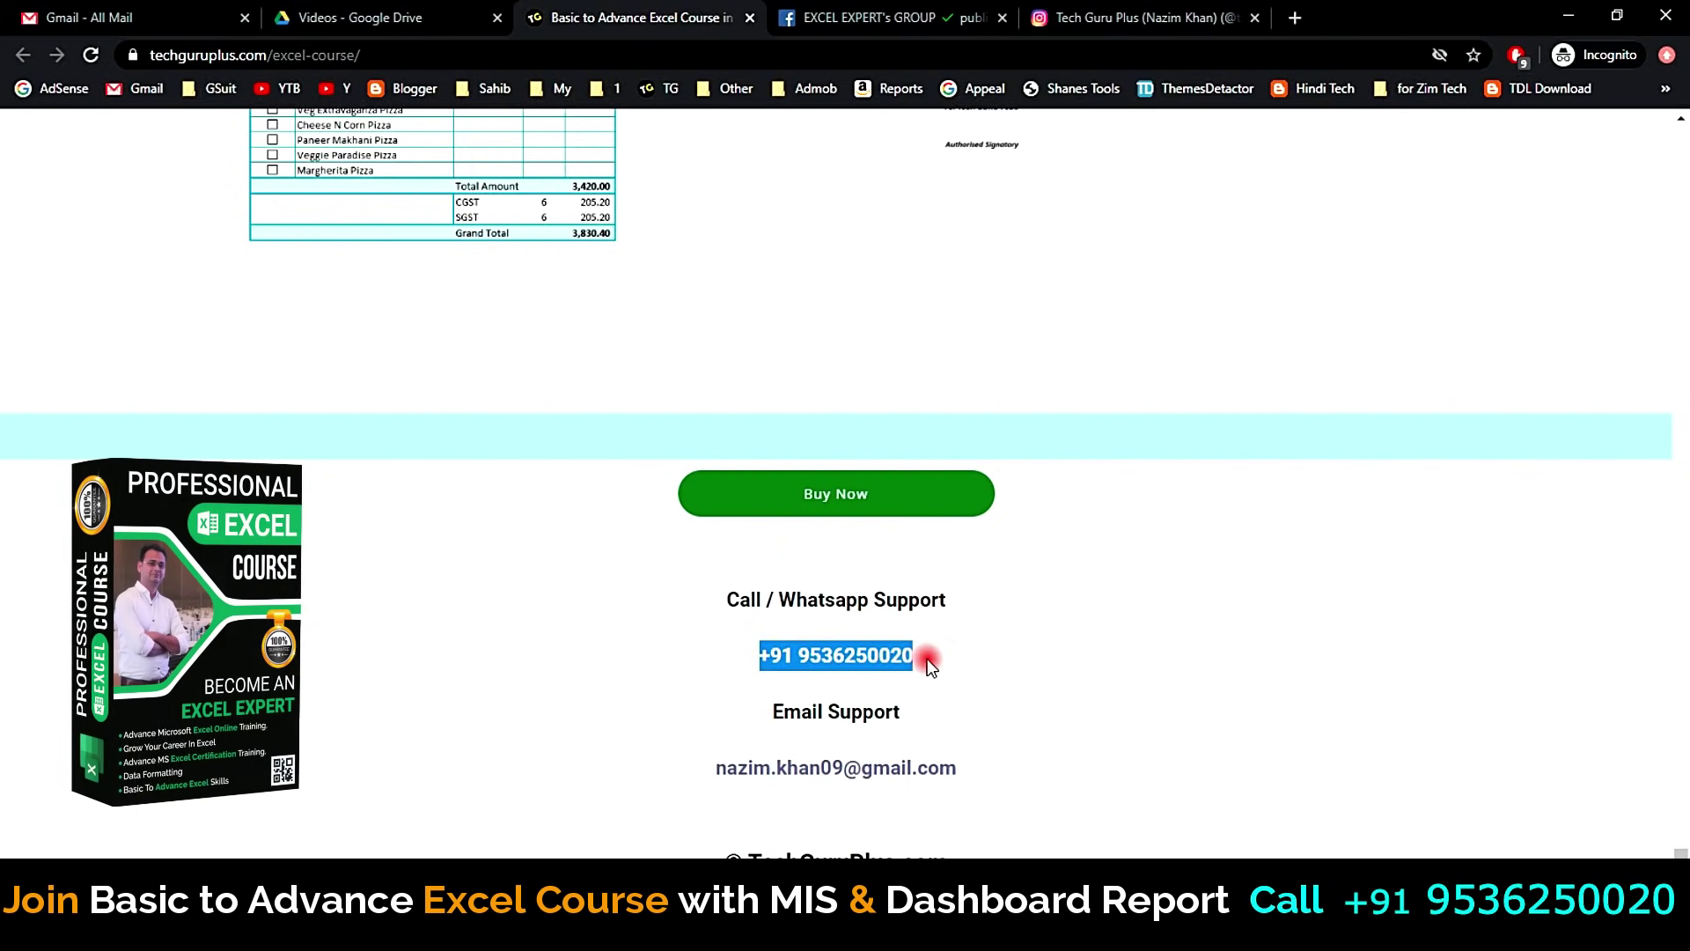
{"action": "left_click", "coordinate": [927, 658]}
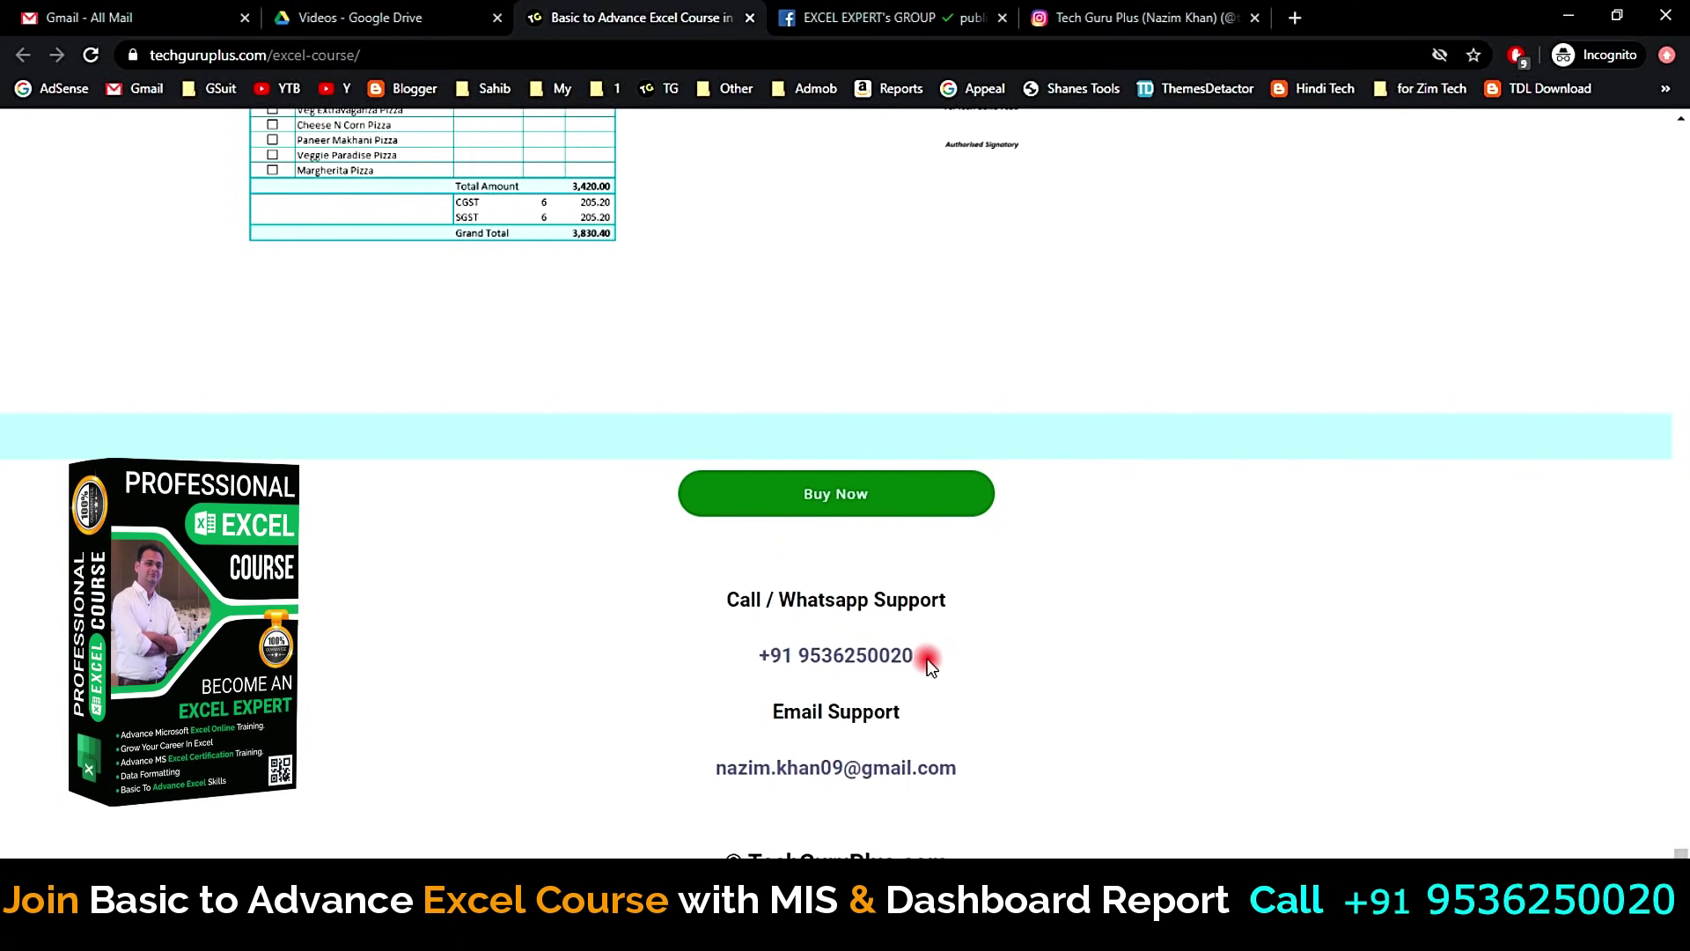